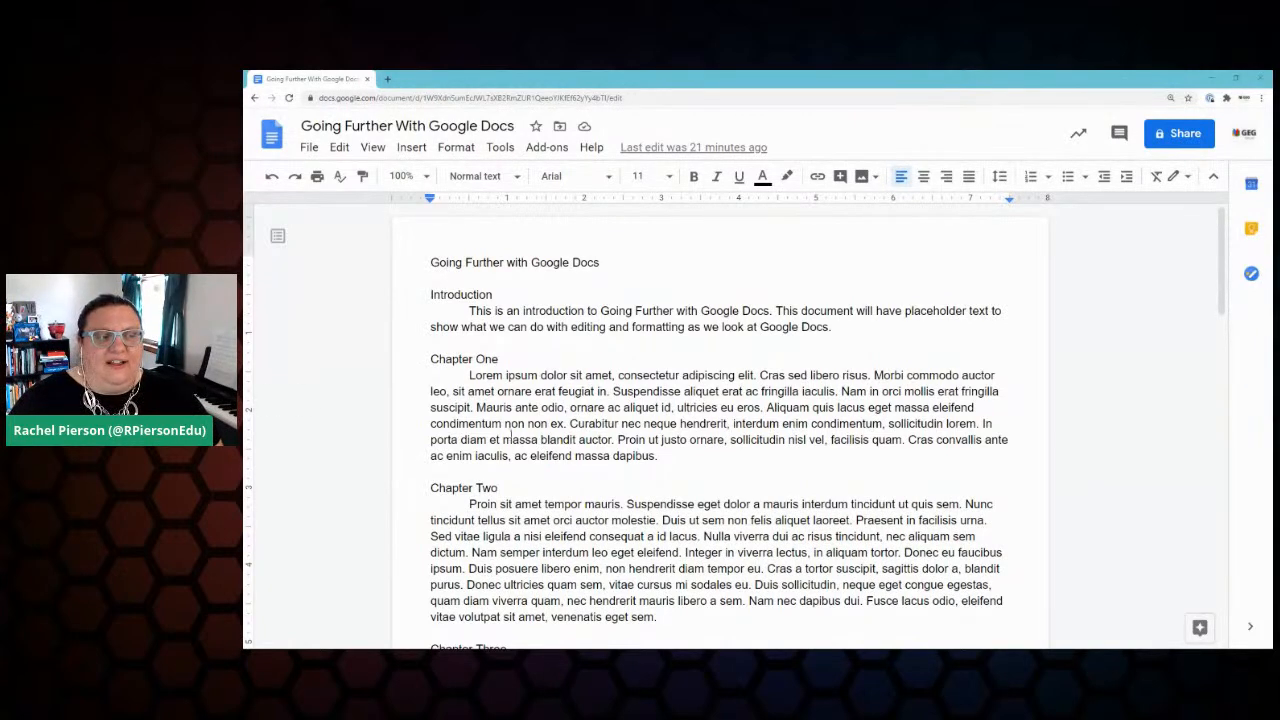
Step: Show Google Keep beside the document and scroll through the Going Further with Google Docs checklist note
{"action": "left_click", "coordinate": [1249, 630]}
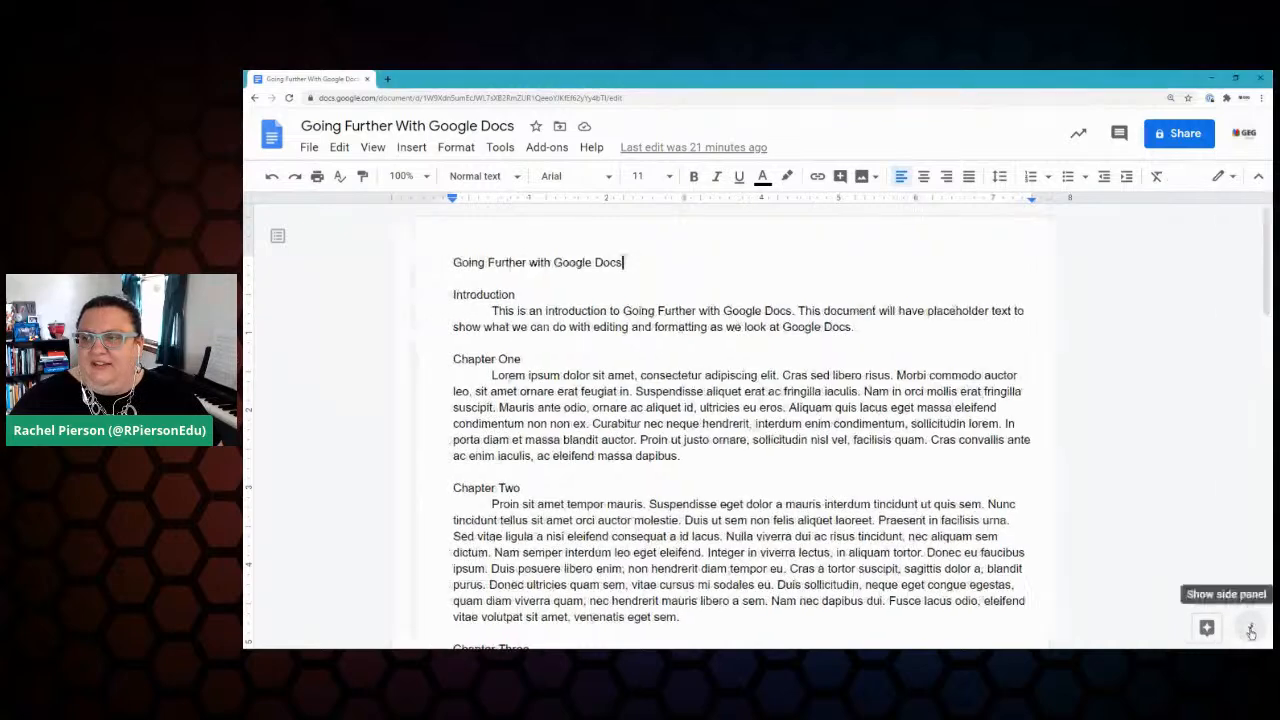
{"action": "left_click", "coordinate": [1253, 629]}
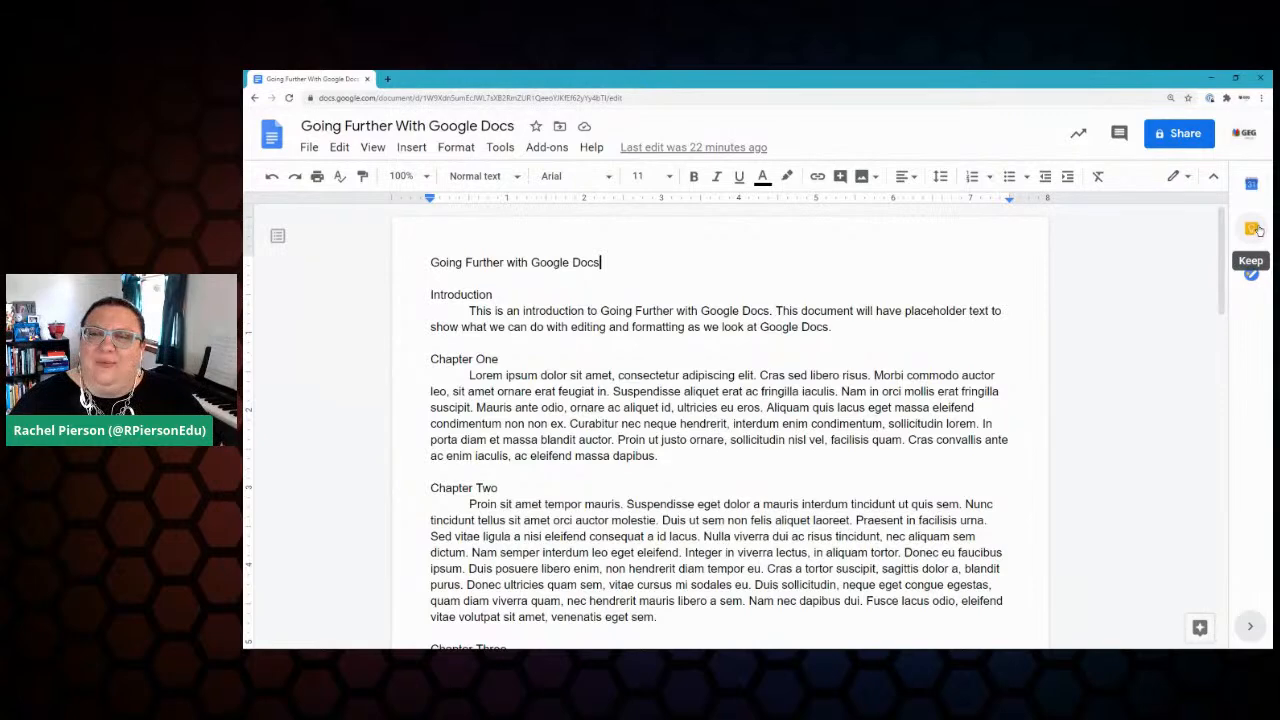
{"action": "left_click", "coordinate": [1254, 229]}
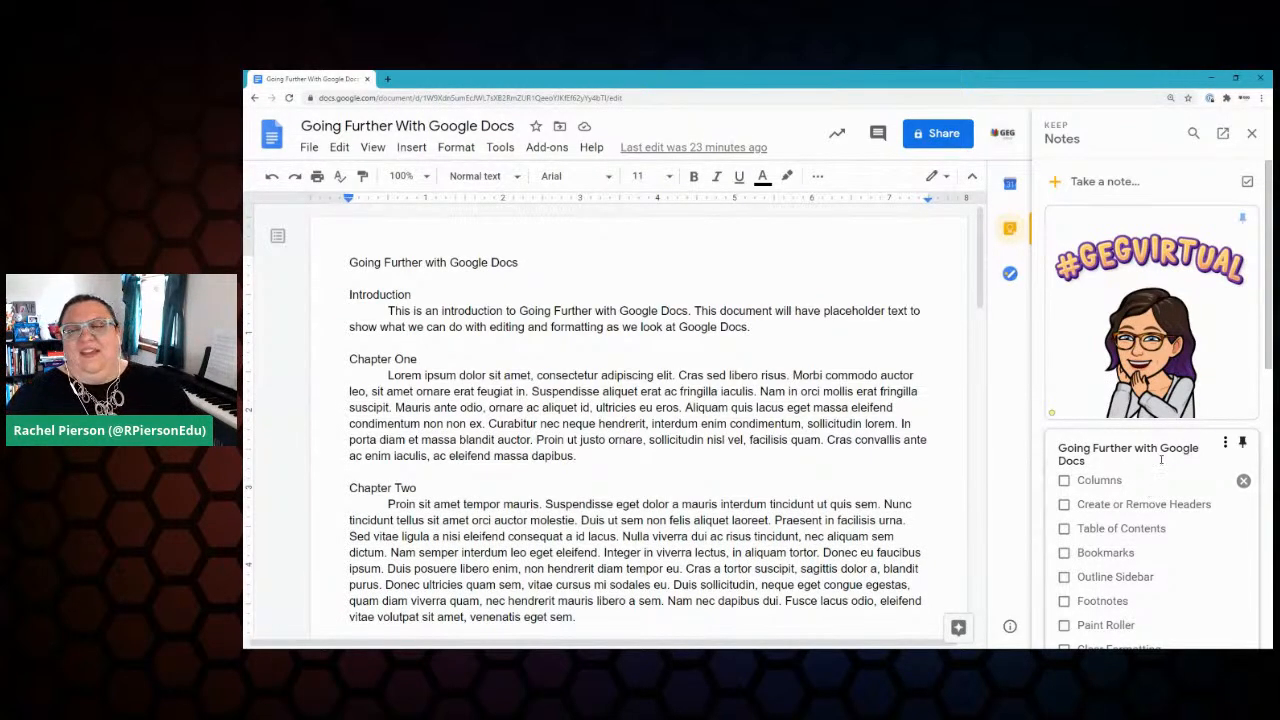
{"action": "scroll", "coordinate": [1177, 297], "scroll_direction": "down", "scroll_amount": 1}
{"action": "scroll", "coordinate": [1177, 303], "scroll_direction": "down", "scroll_amount": 3}
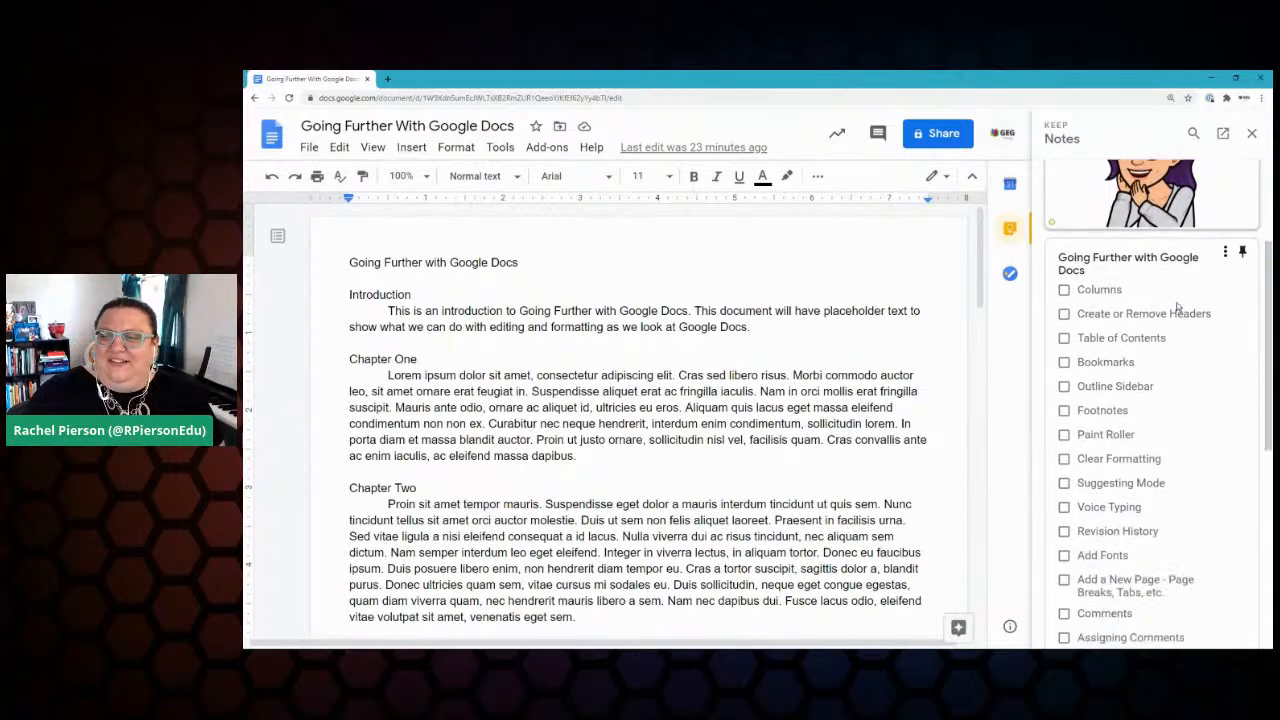
{"action": "left_click", "coordinate": [1178, 307]}
{"action": "scroll", "coordinate": [1198, 324], "scroll_direction": "down", "scroll_amount": 3}
{"action": "scroll", "coordinate": [1197, 328], "scroll_direction": "up", "scroll_amount": 5}
{"action": "scroll", "coordinate": [1194, 333], "scroll_direction": "down", "scroll_amount": 2}
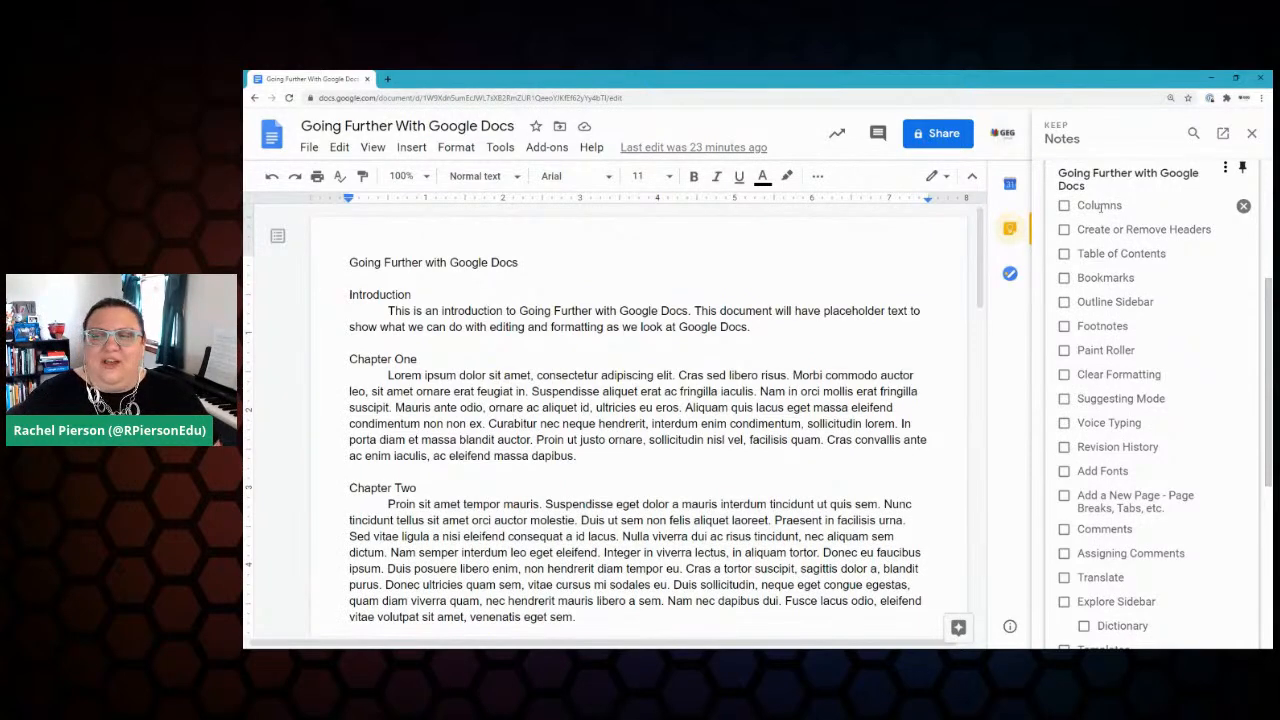
{"action": "left_click", "coordinate": [412, 147]}
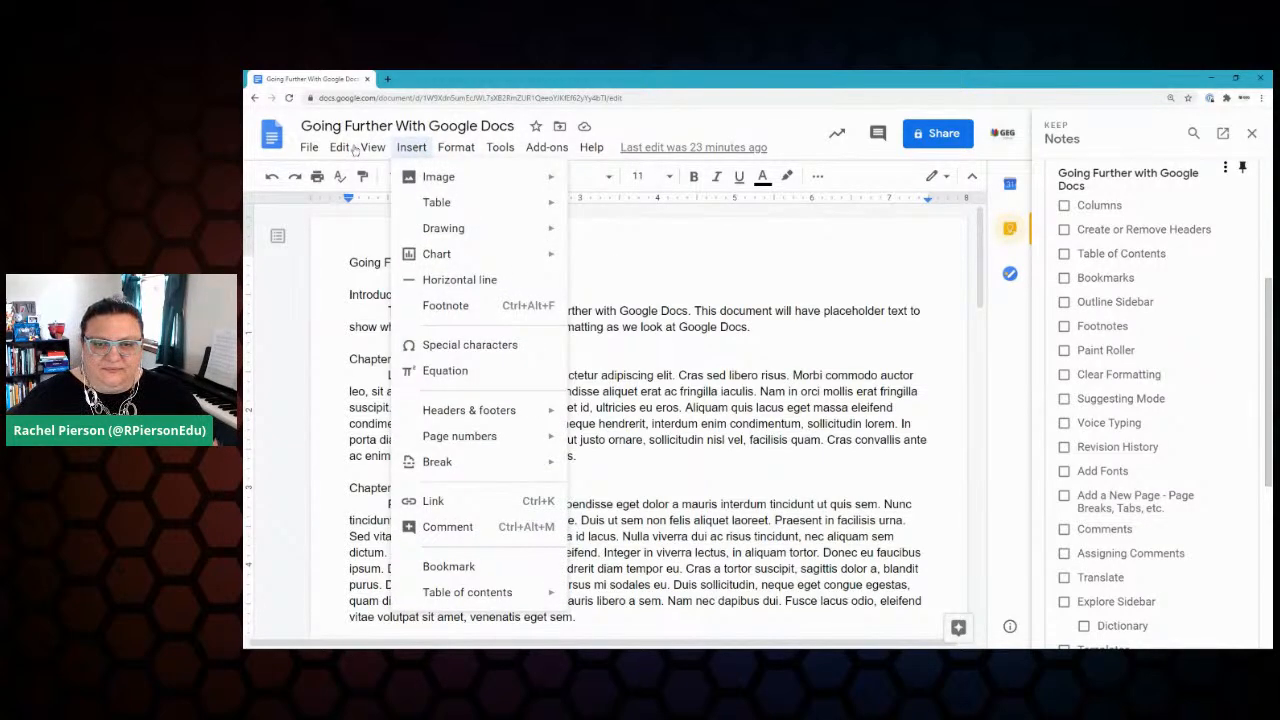
Step: In Columns > More options, apply 3 columns with 0.1 spacing and a line between columns
{"action": "mouse_move", "coordinate": [456, 147]}
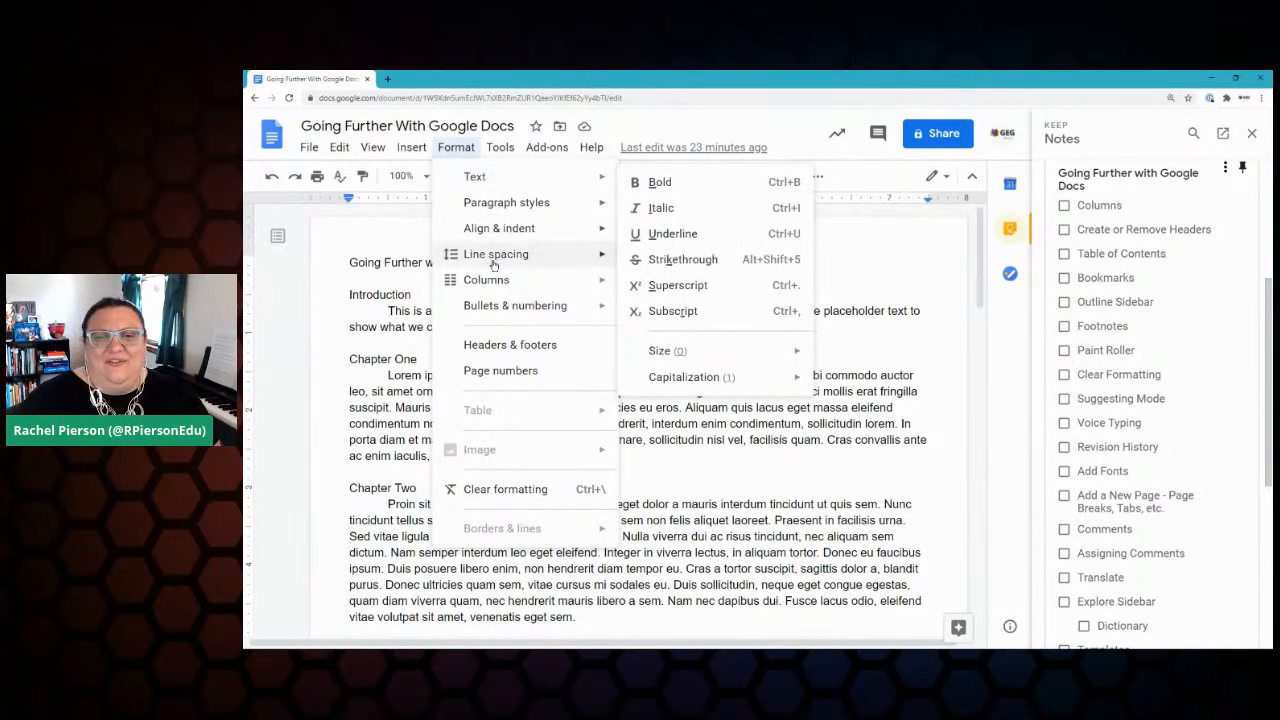
{"action": "mouse_move", "coordinate": [493, 278]}
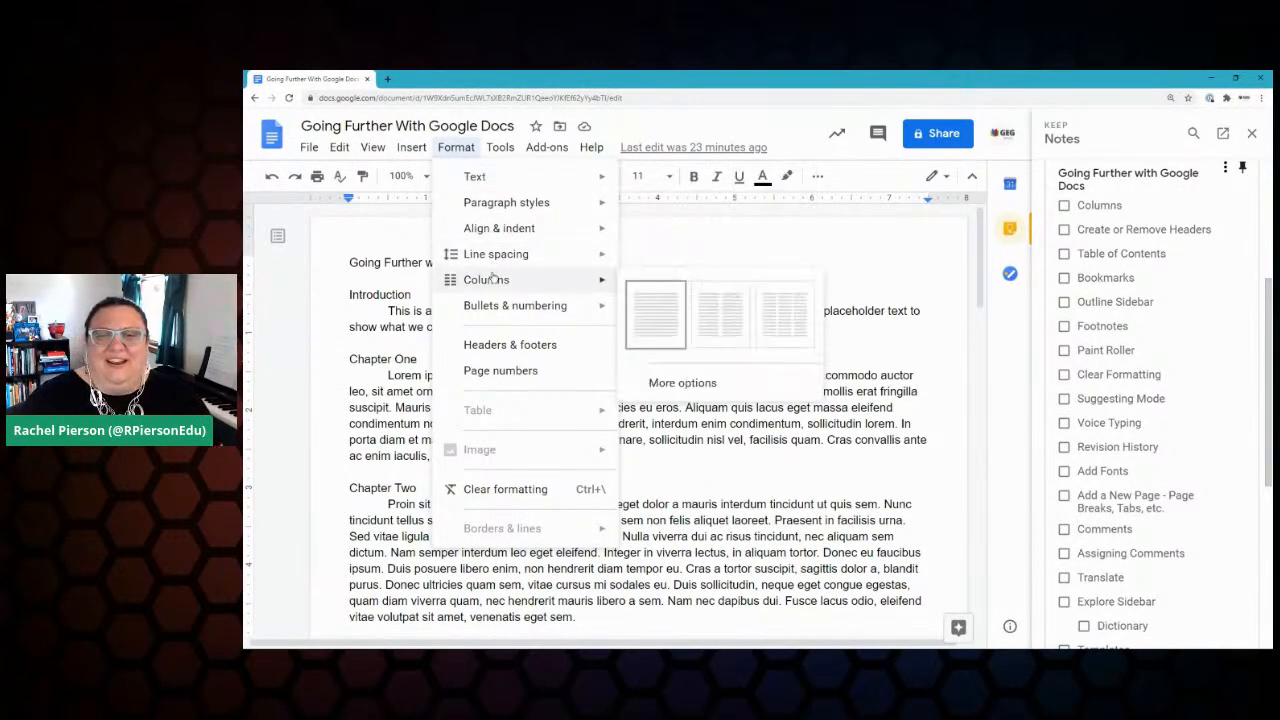
{"action": "left_click", "coordinate": [690, 386]}
{"action": "left_click", "coordinate": [853, 332]}
{"action": "left_click", "coordinate": [776, 336]}
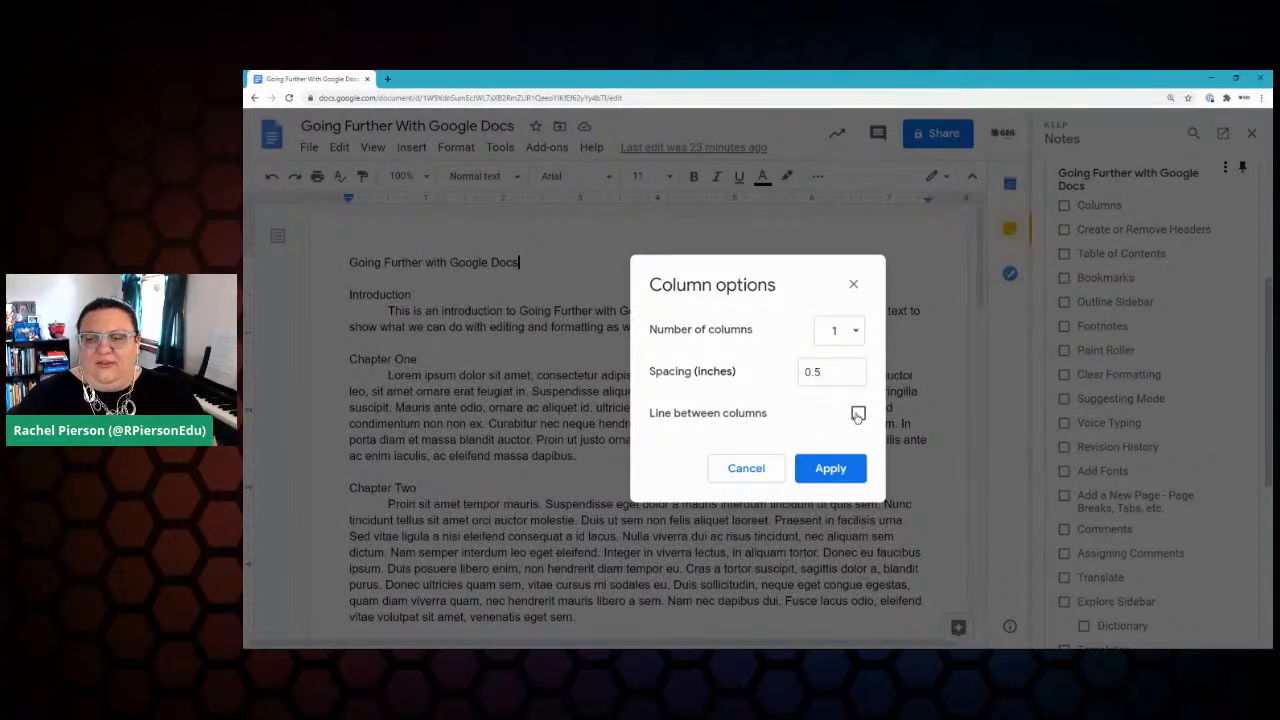
{"action": "left_click", "coordinate": [843, 332]}
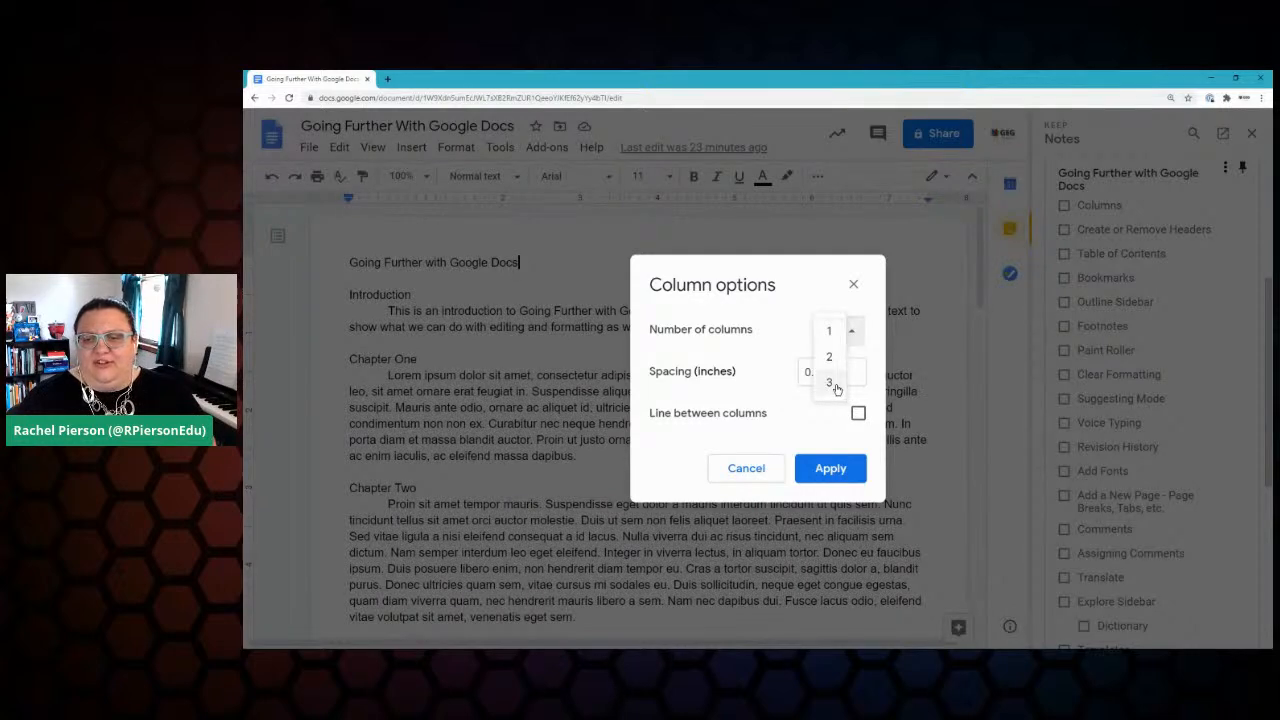
{"action": "left_click", "coordinate": [830, 382]}
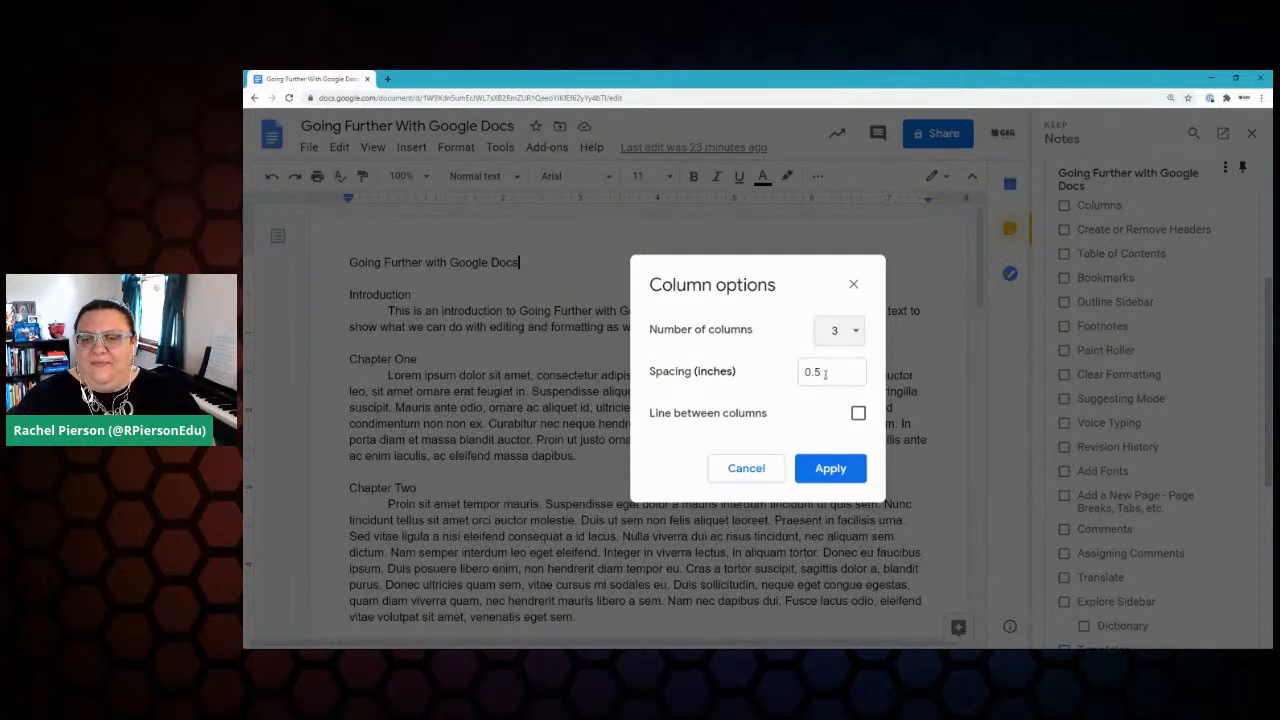
{"action": "double_click", "coordinate": [824, 373]}
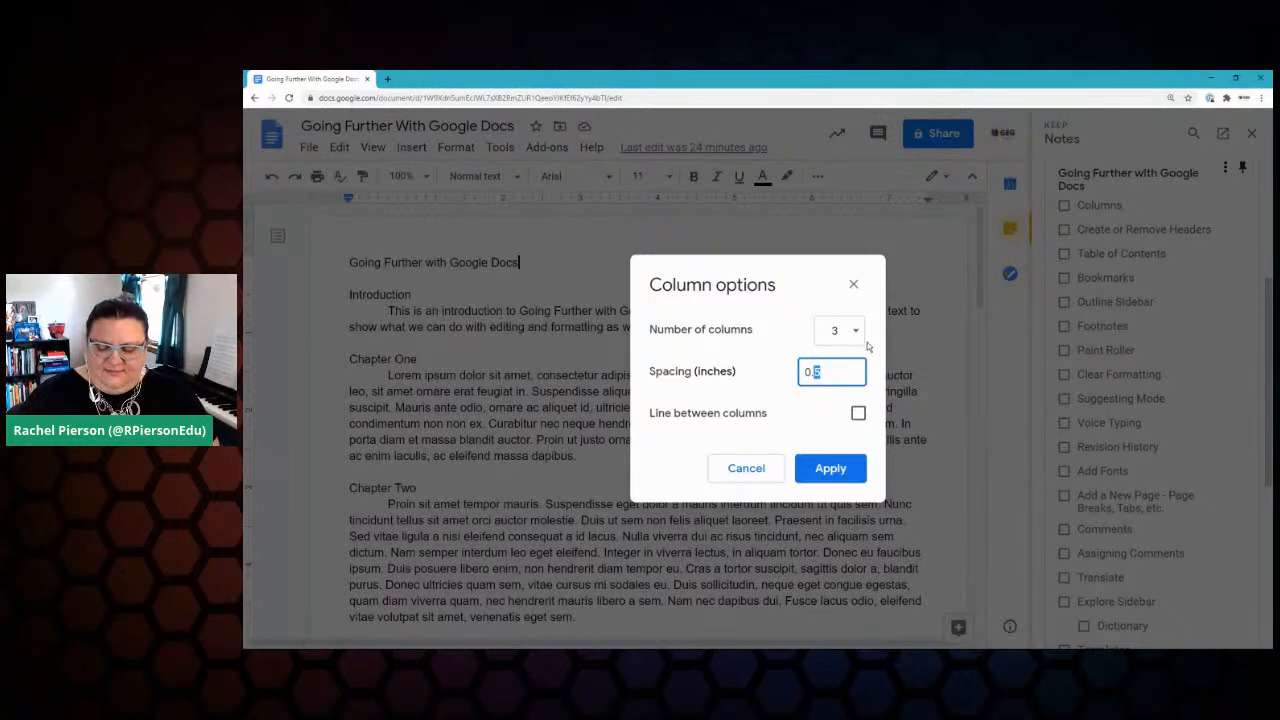
{"action": "type", "text": "1"}
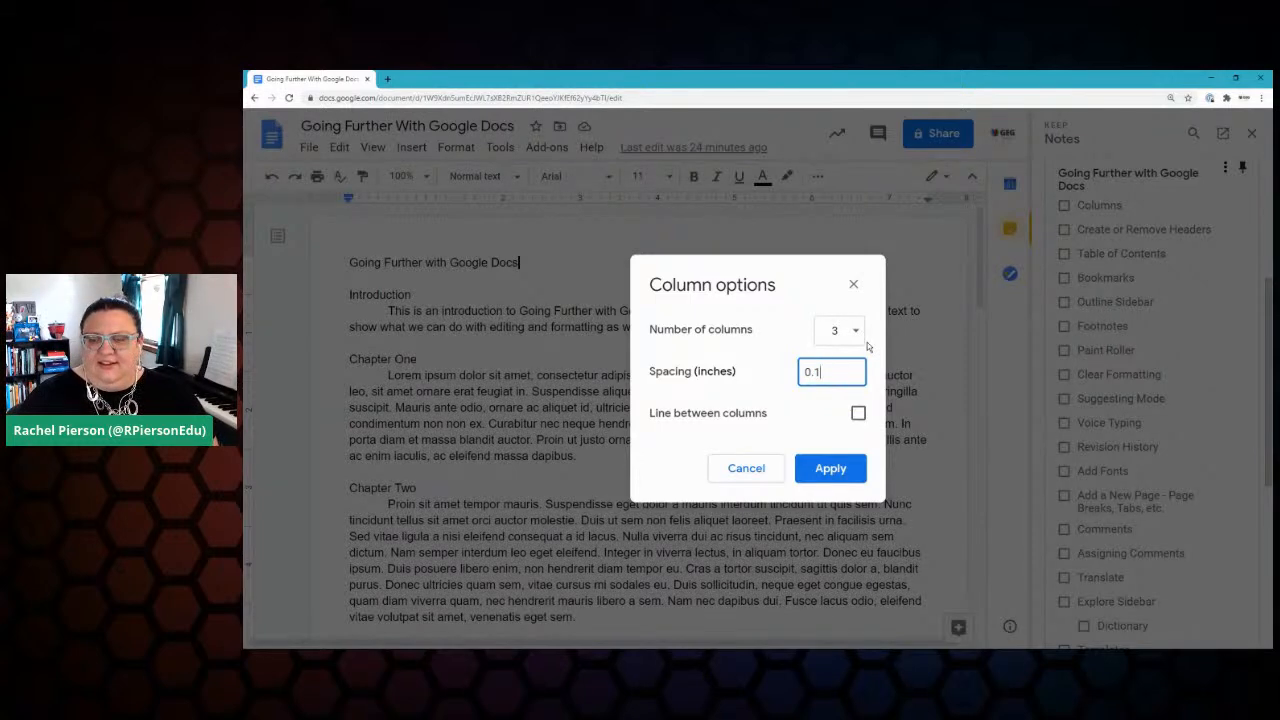
{"action": "left_click", "coordinate": [858, 413]}
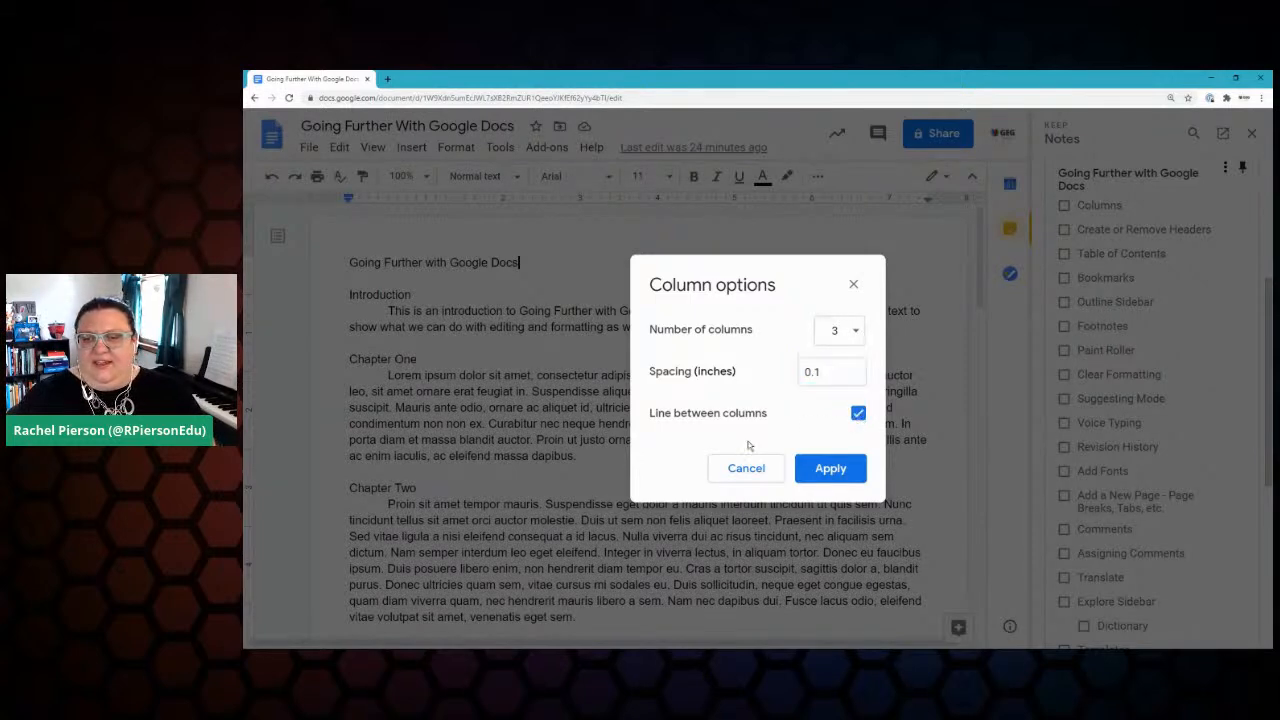
{"action": "left_click", "coordinate": [830, 472]}
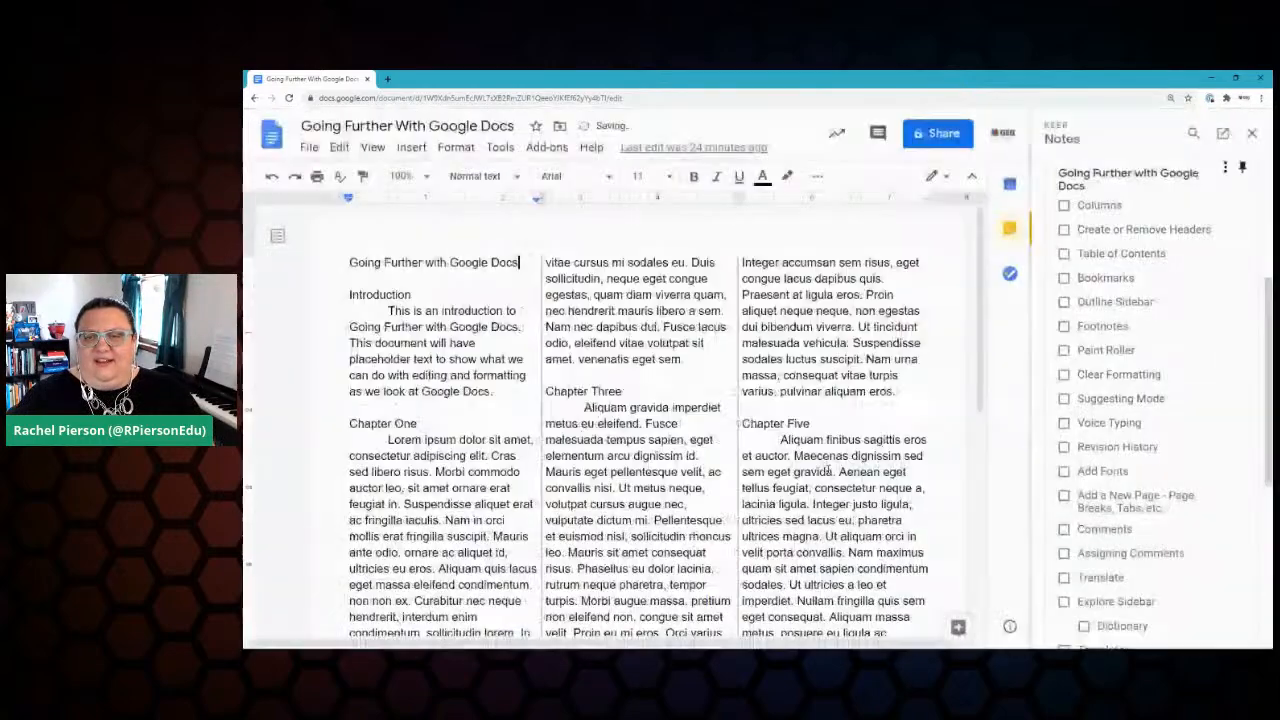
{"action": "scroll", "coordinate": [824, 466], "scroll_direction": "down", "scroll_amount": 8}
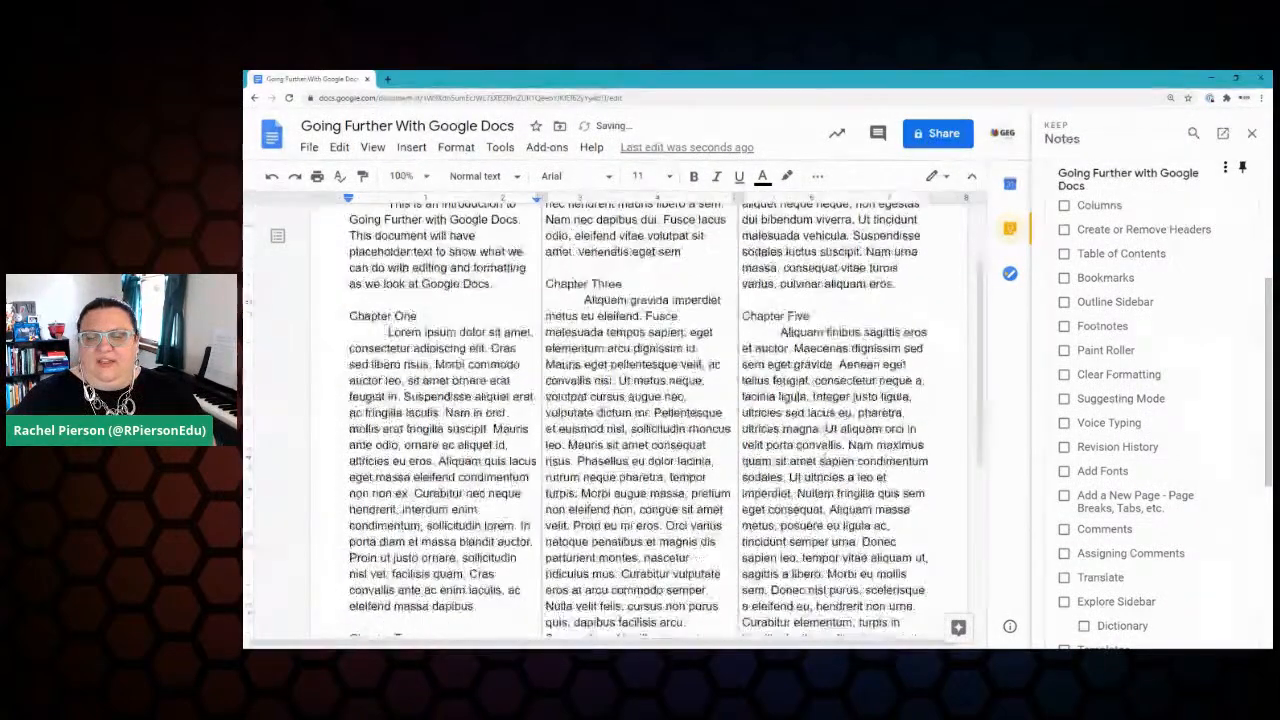
{"action": "scroll", "coordinate": [824, 461], "scroll_direction": "down", "scroll_amount": 1}
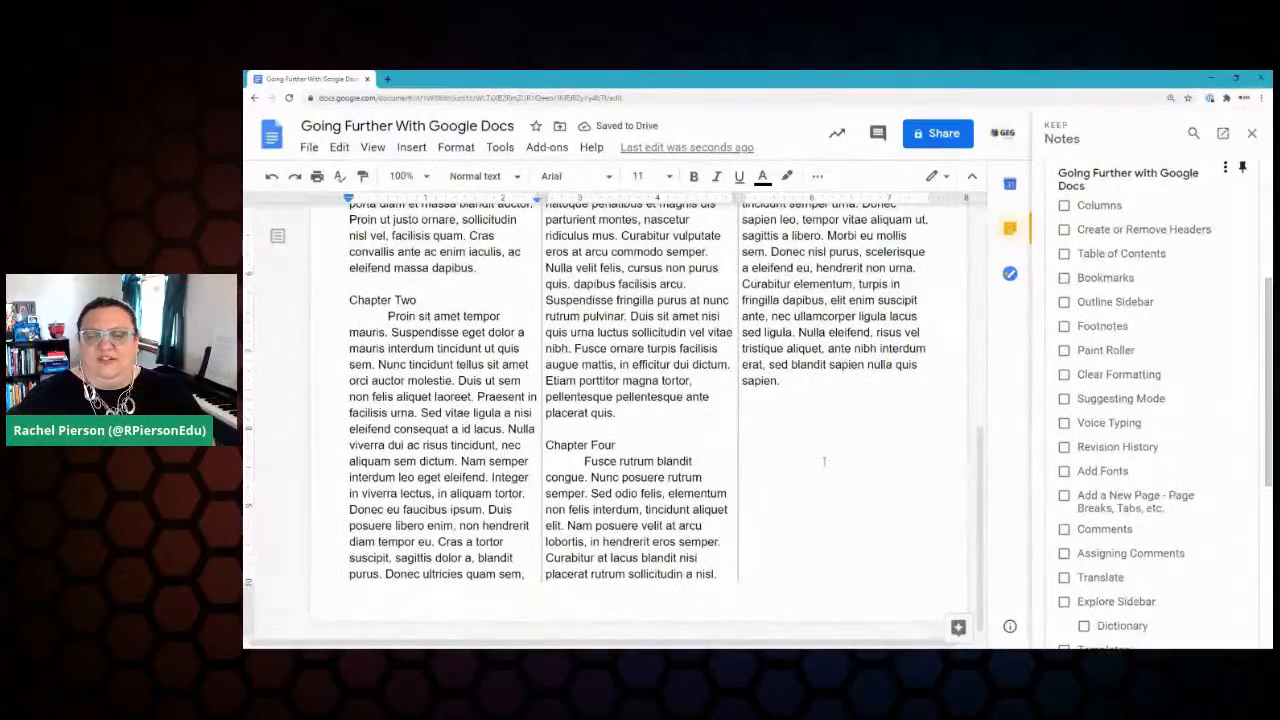
{"action": "scroll", "coordinate": [826, 462], "scroll_direction": "up", "scroll_amount": 10}
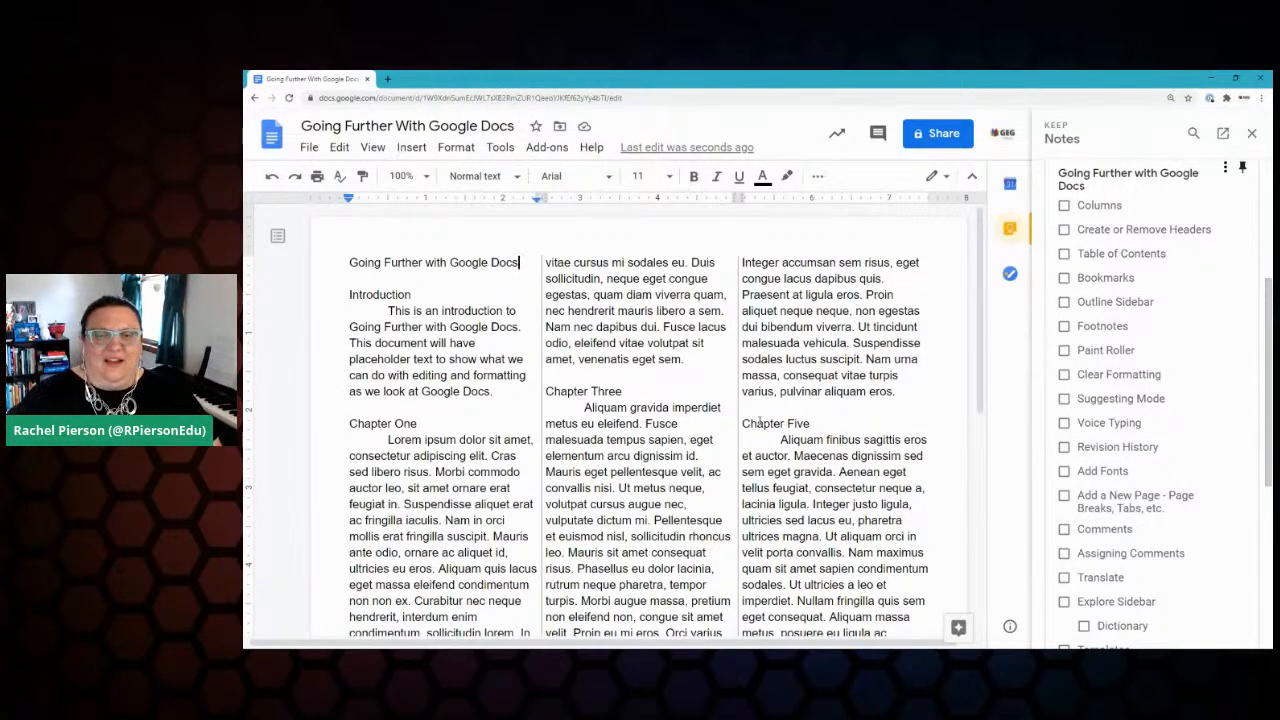
Step: Undo the three-column layout and tick Columns off in the Keep checklist
{"action": "left_click", "coordinate": [271, 176]}
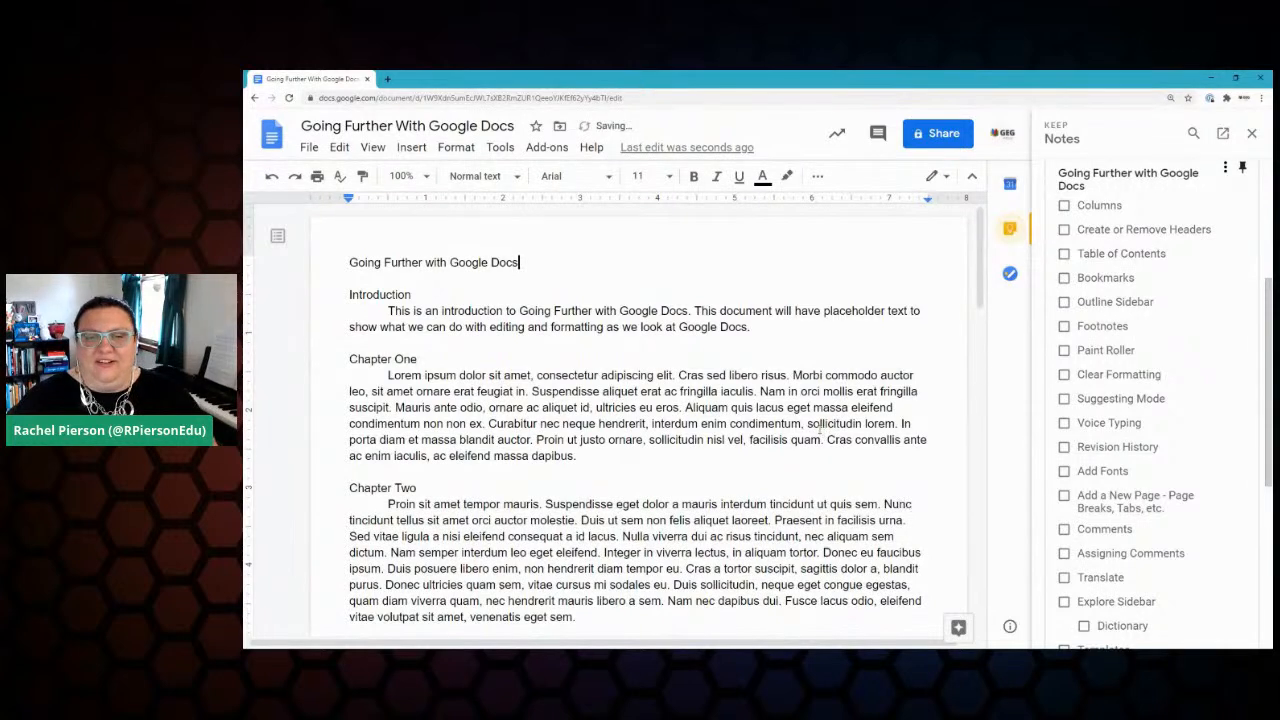
{"action": "left_click", "coordinate": [1064, 205]}
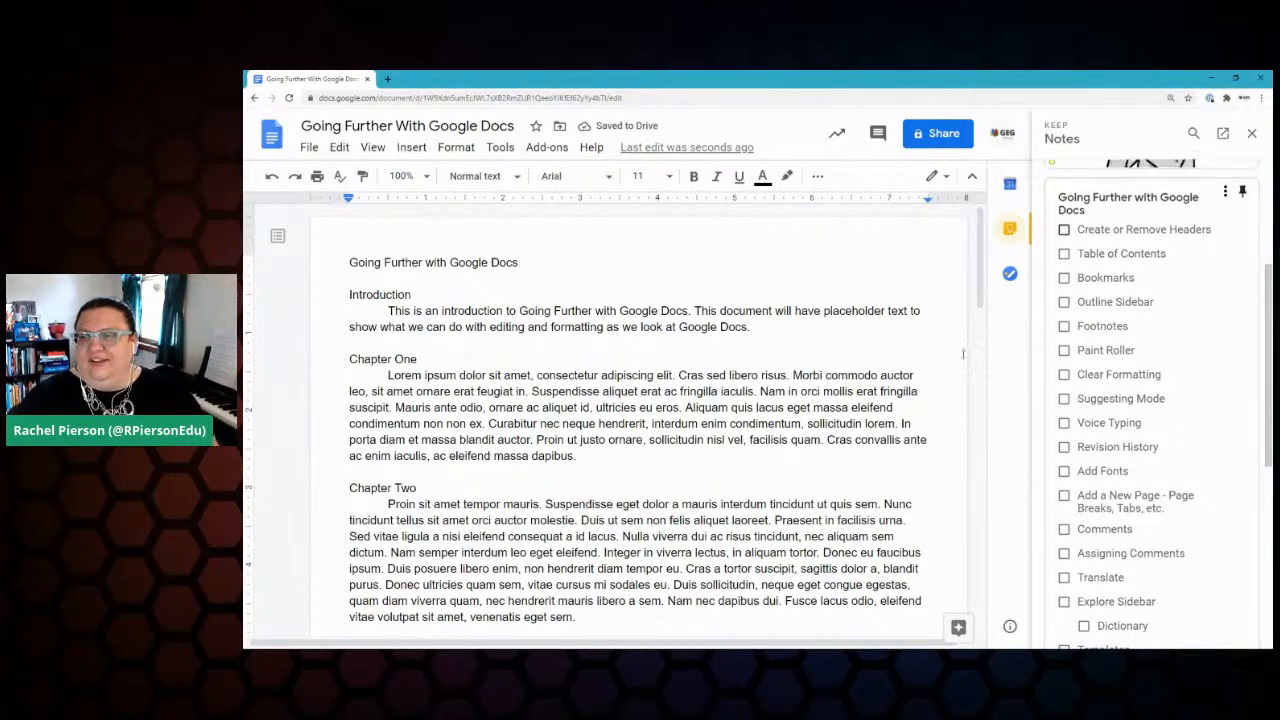
{"action": "scroll", "coordinate": [1147, 489], "scroll_direction": "down", "scroll_amount": 3}
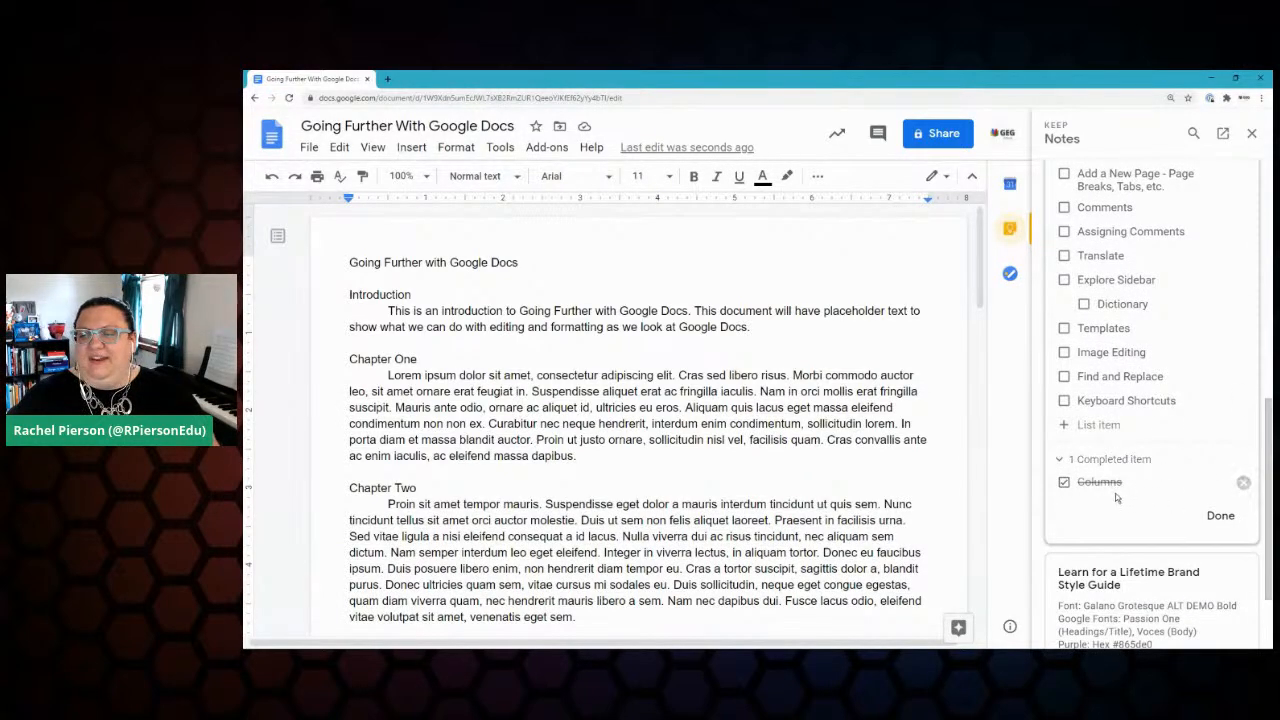
{"action": "scroll", "coordinate": [1118, 496], "scroll_direction": "up", "scroll_amount": 1}
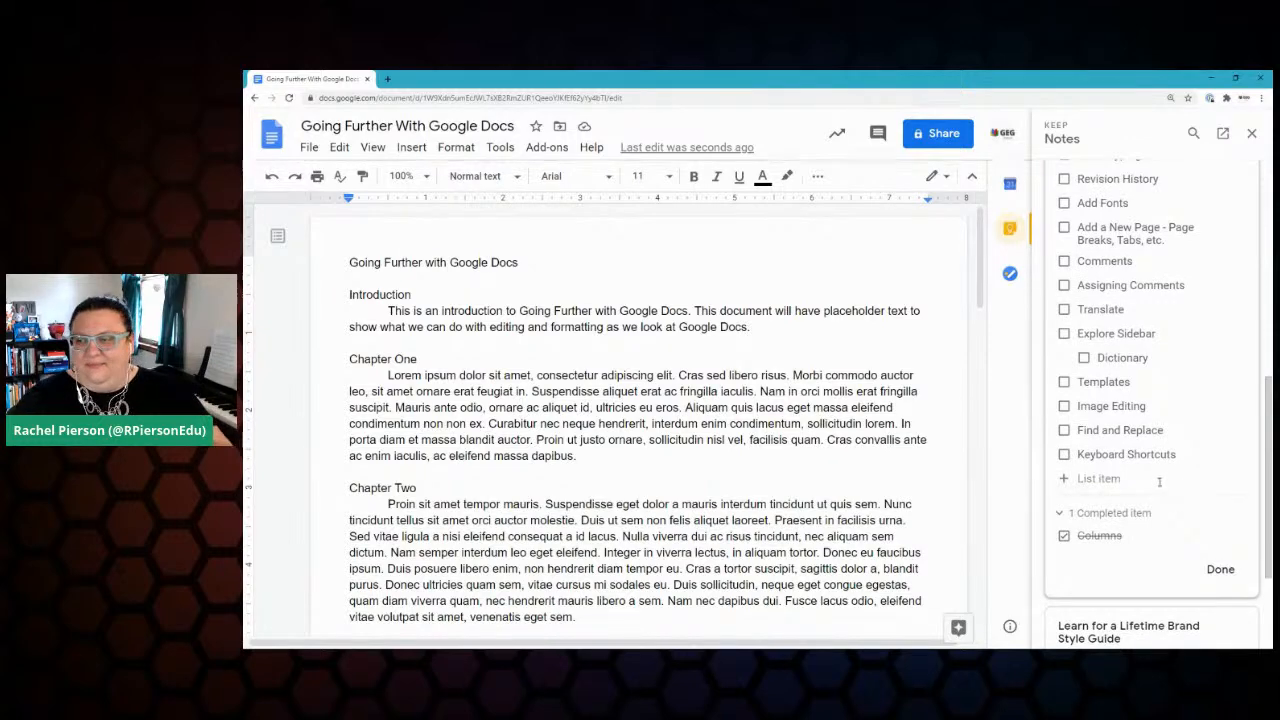
{"action": "scroll", "coordinate": [1127, 476], "scroll_direction": "up", "scroll_amount": 8}
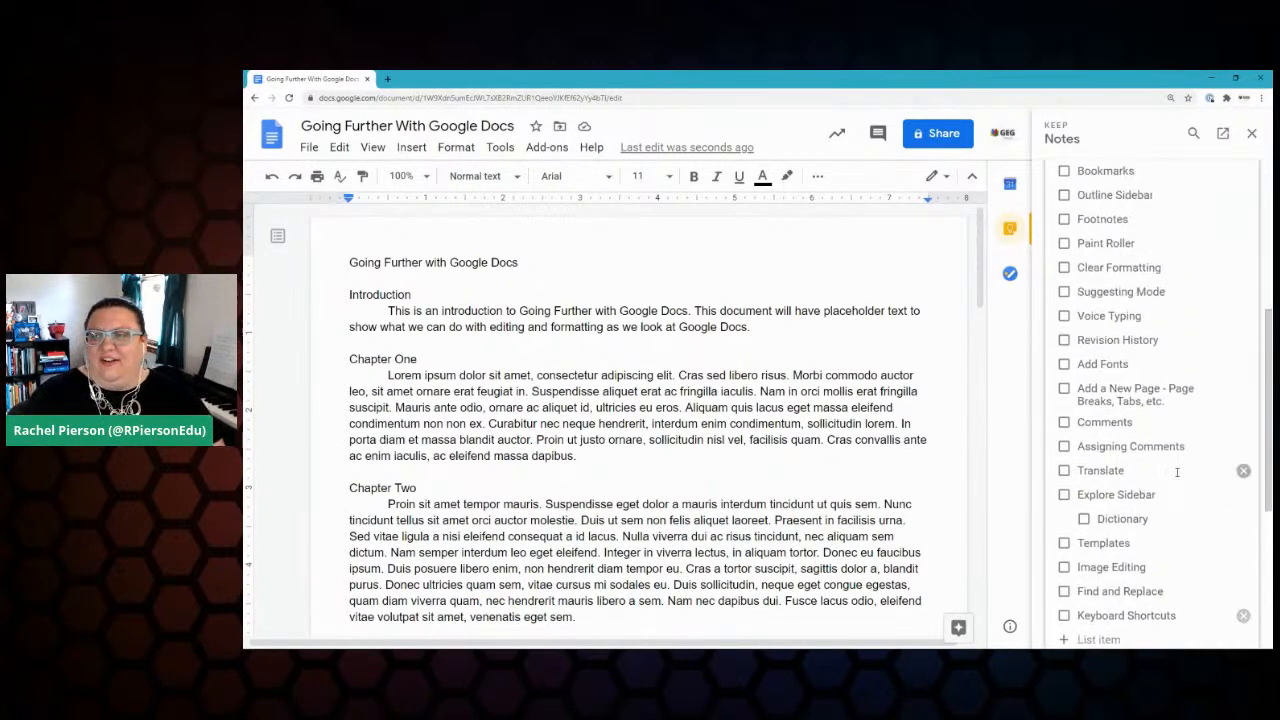
{"action": "scroll", "coordinate": [1185, 460], "scroll_direction": "down", "scroll_amount": 5}
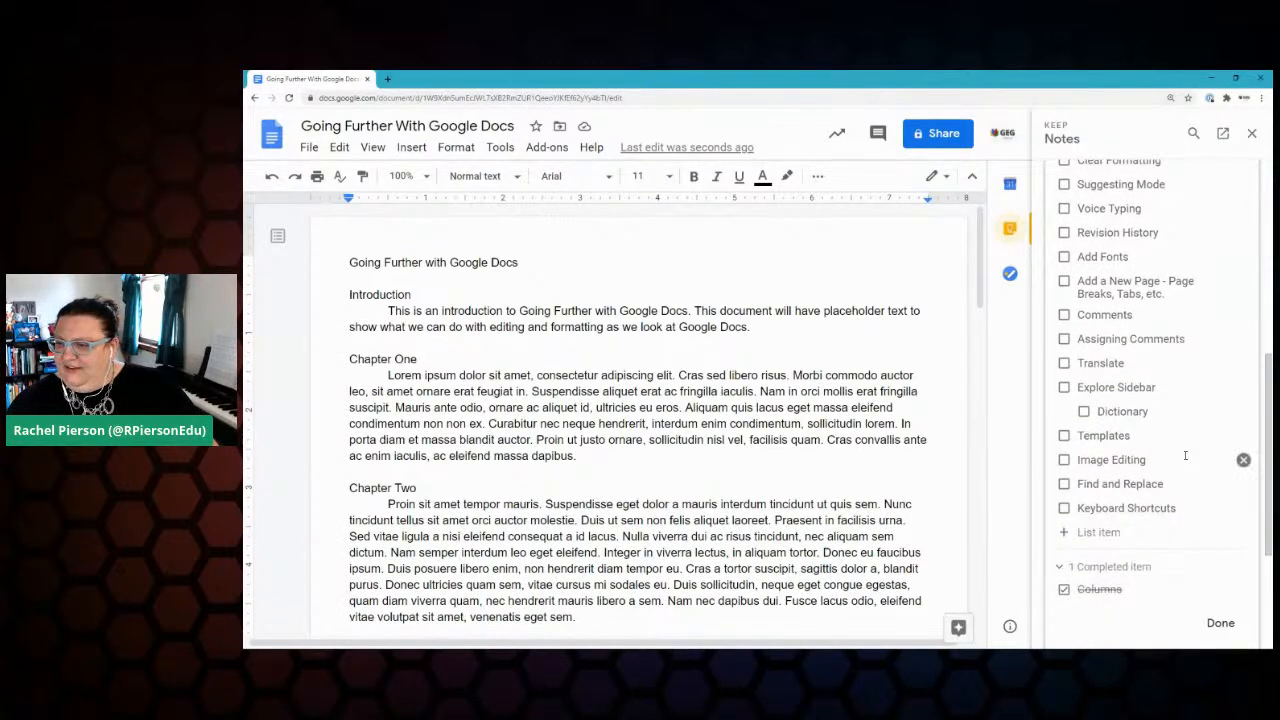
{"action": "scroll", "coordinate": [1185, 456], "scroll_direction": "up", "scroll_amount": 5}
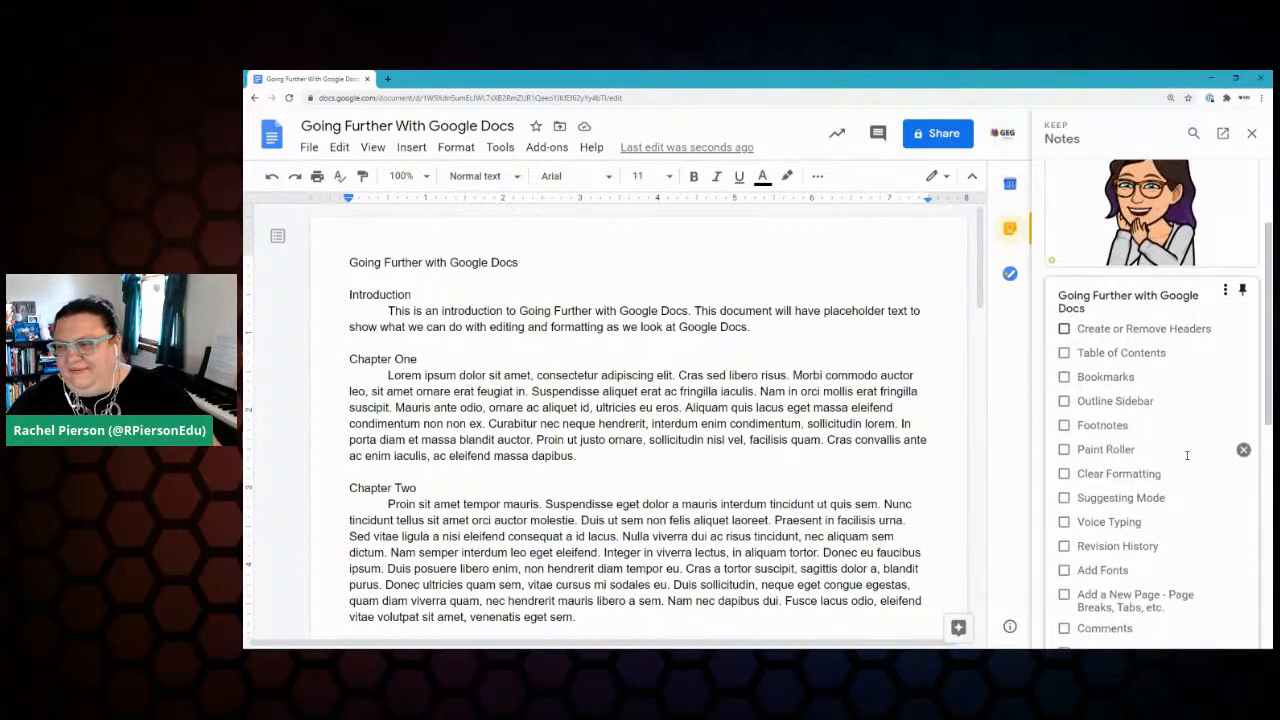
{"action": "scroll", "coordinate": [1187, 456], "scroll_direction": "down", "scroll_amount": 1}
{"action": "scroll", "coordinate": [1098, 434], "scroll_direction": "down", "scroll_amount": 1}
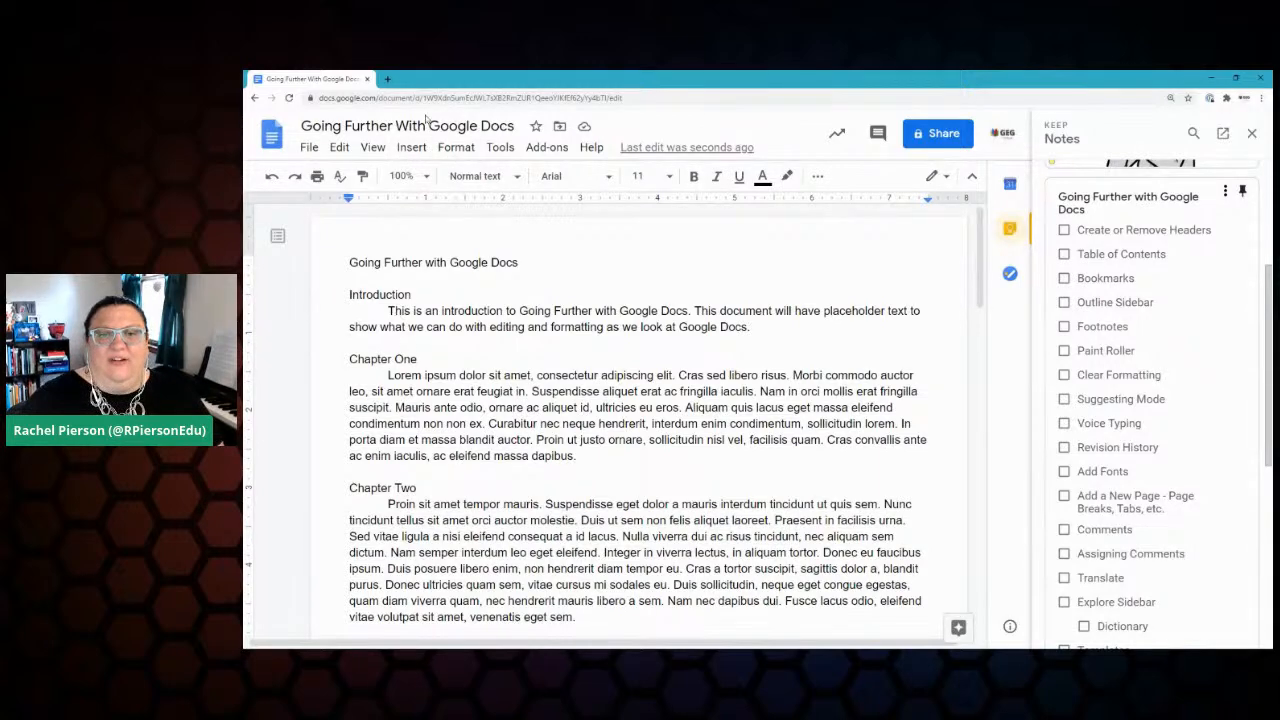
Step: Insert a two-cell table above Chapter One
{"action": "left_click", "coordinate": [411, 147]}
{"action": "mouse_move", "coordinate": [433, 205]}
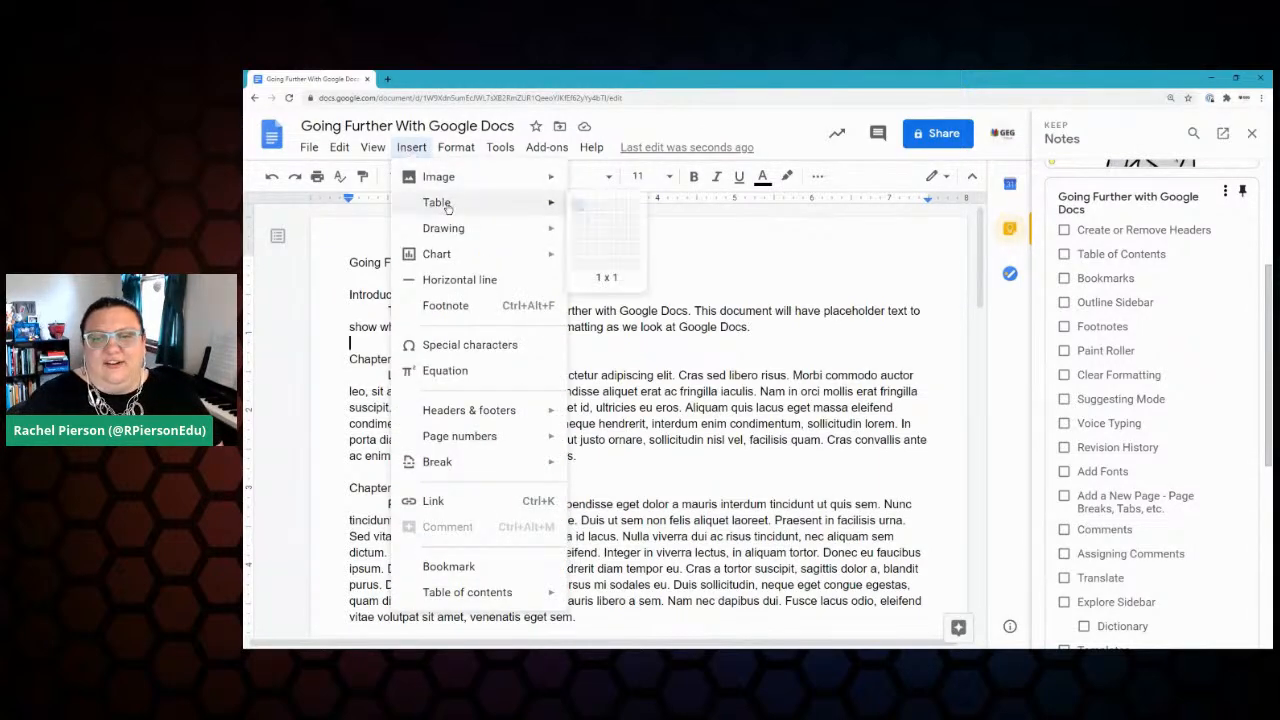
{"action": "left_click", "coordinate": [592, 211]}
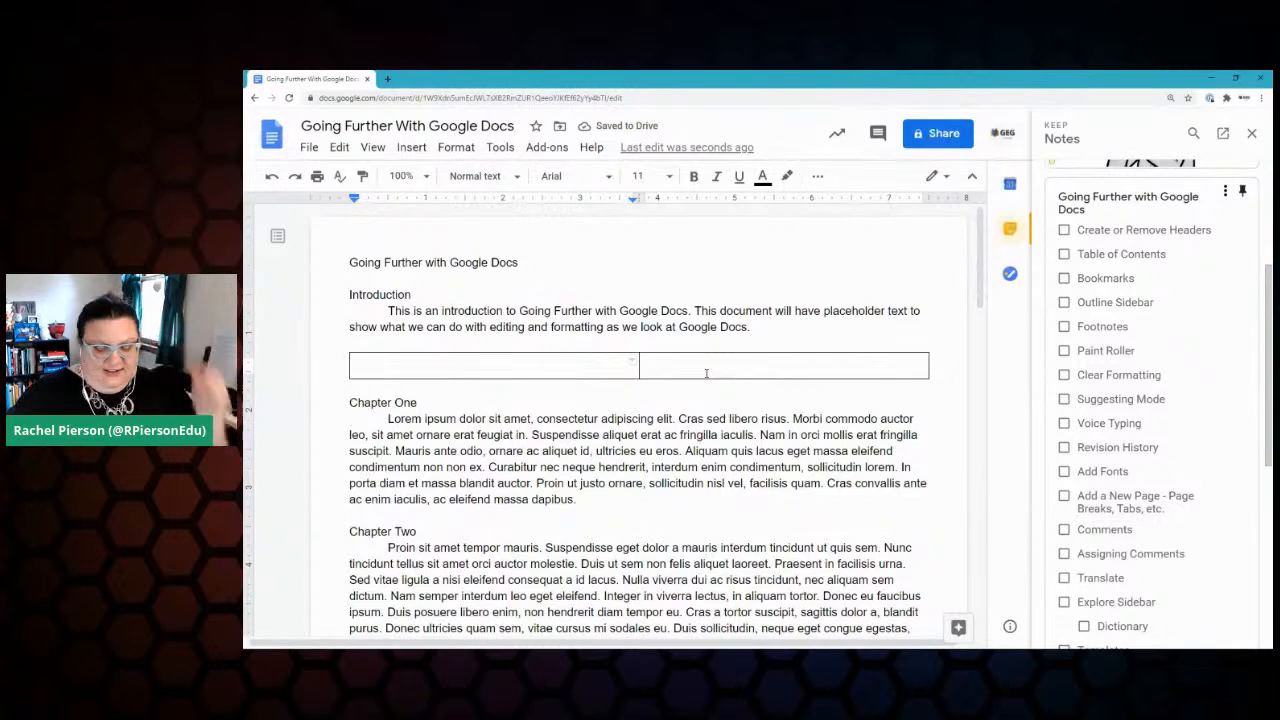
Step: Type 'Information part one' and 'Information part two' into the two cells and select both
{"action": "type", "text": "Informat9ion"}
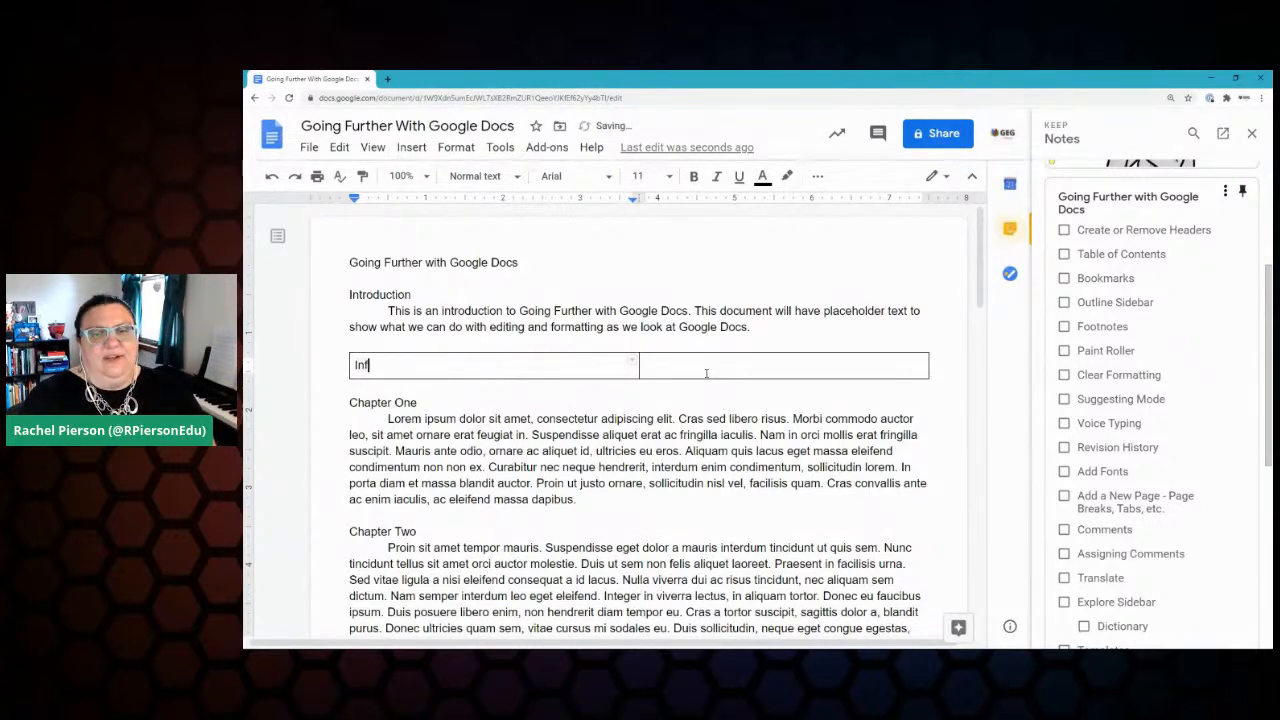
{"action": "key", "text": "BackSpace"}
{"action": "key", "text": "BackSpace"}
{"action": "key", "text": "BackSpace"}
{"action": "key", "text": "BackSpace"}
{"action": "type", "text": "io"}
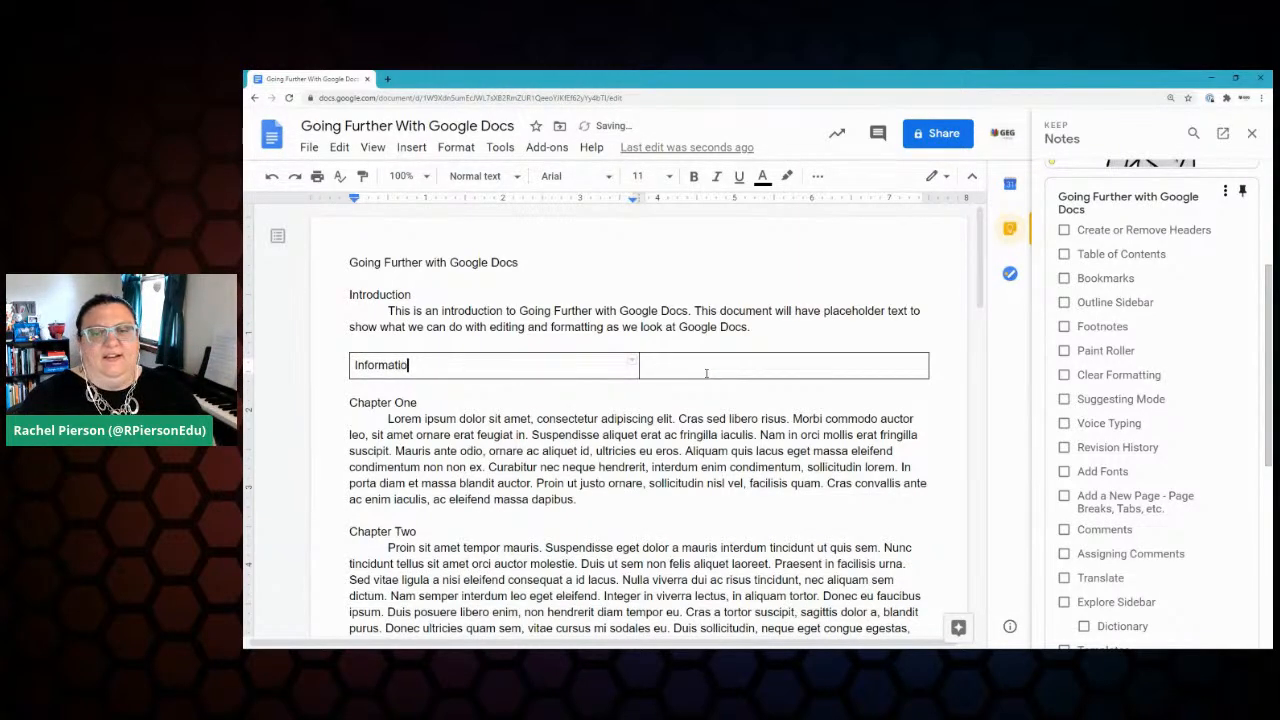
{"action": "type", "text": "n part o"}
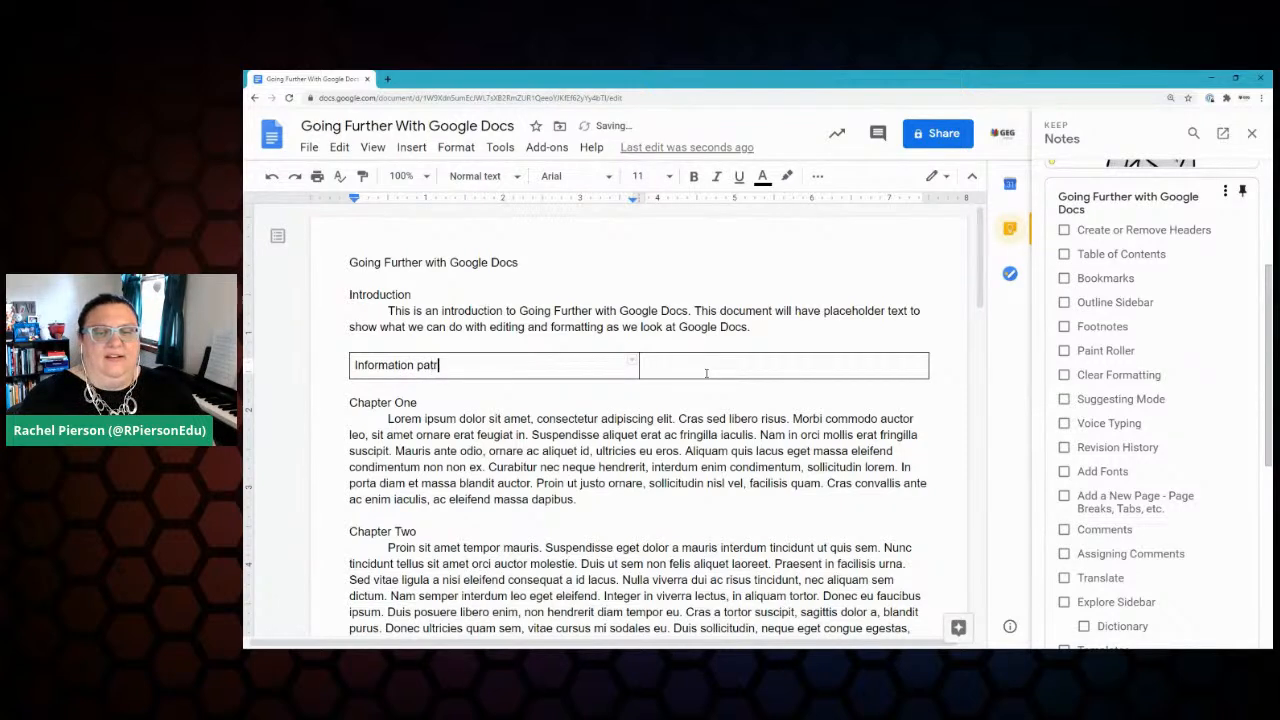
{"action": "type", "text": "ne"}
{"action": "key", "text": "Tab"}
{"action": "type", "text": "Information part two"}
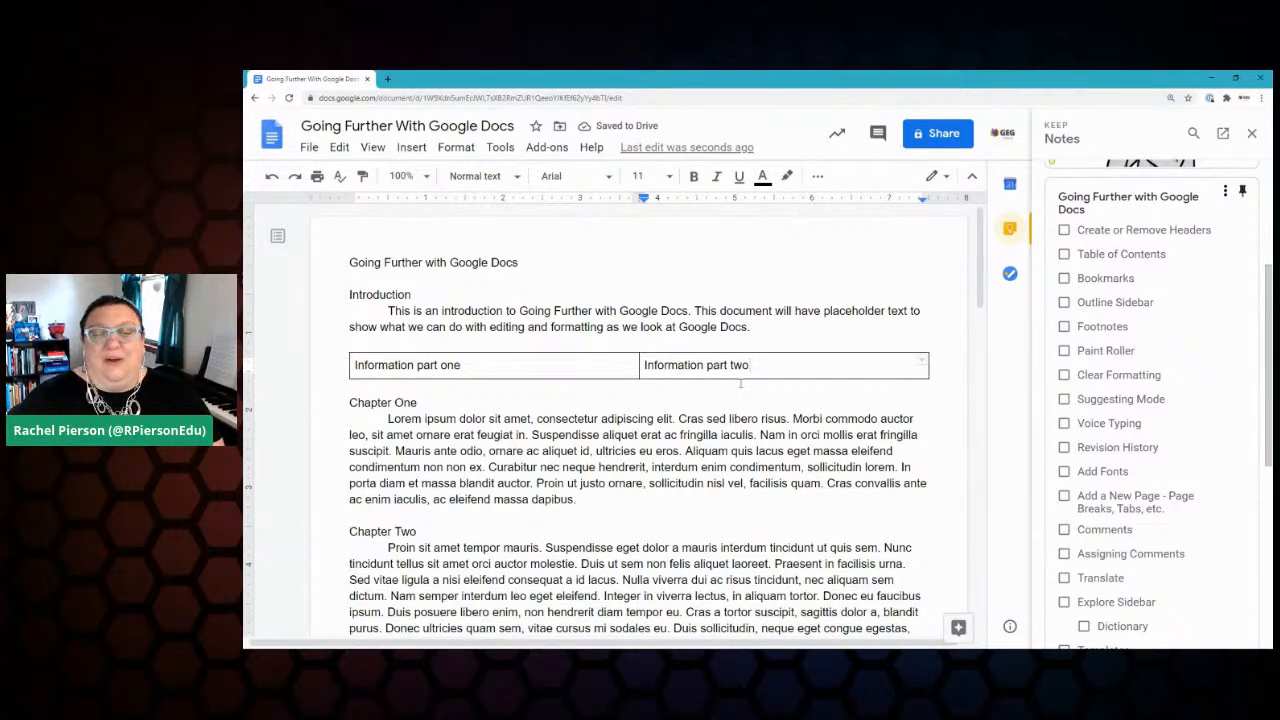
{"action": "left_click_drag", "start_coordinate": [816, 364], "coordinate": [533, 367]}
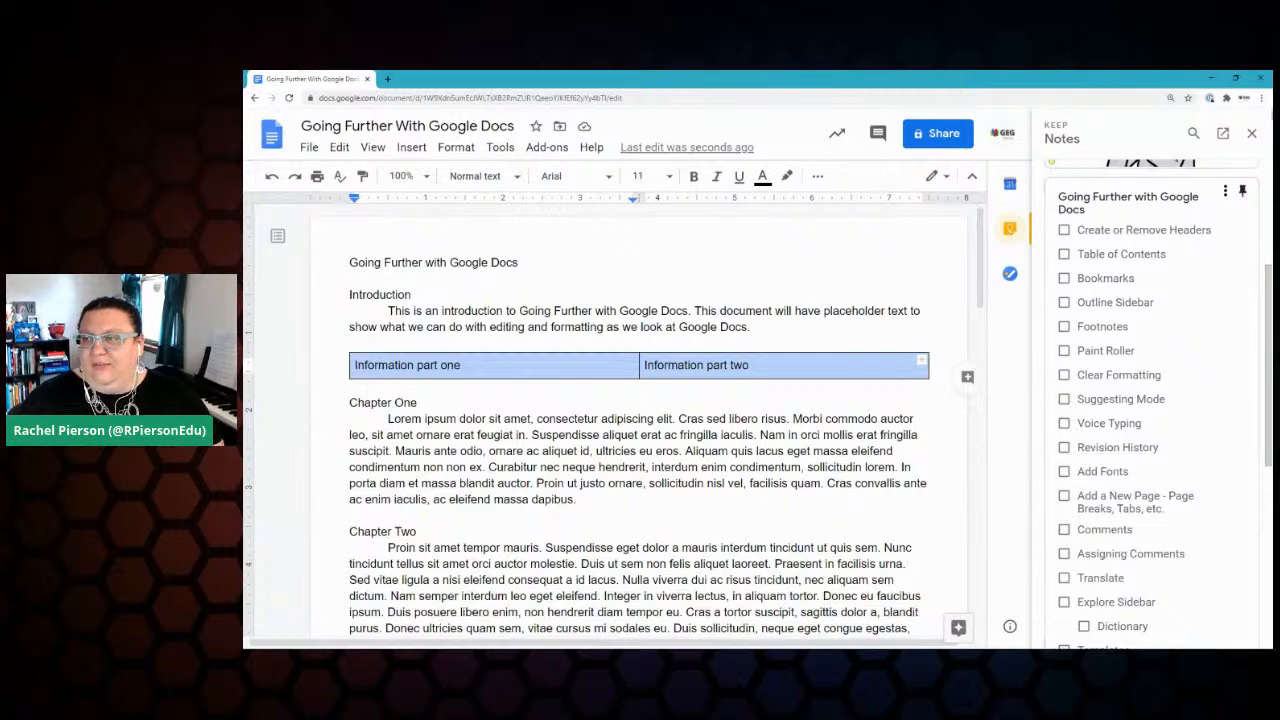
{"action": "left_click", "coordinate": [1253, 135]}
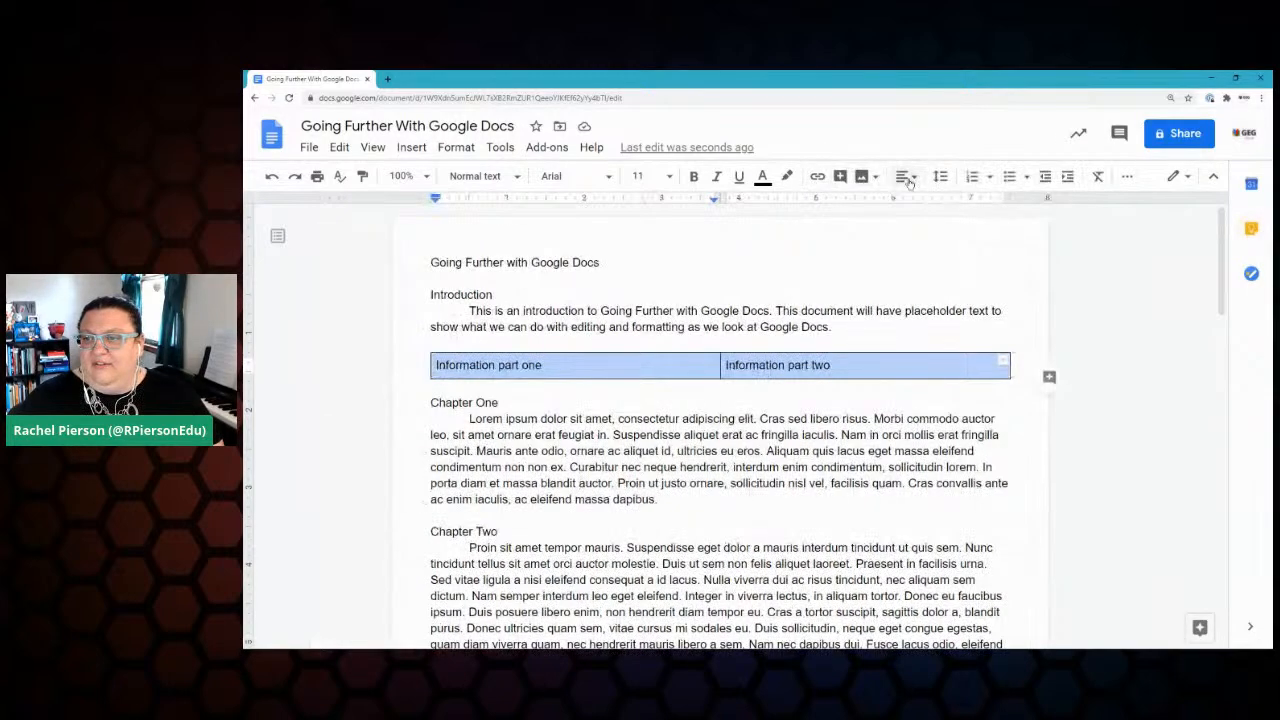
Step: Set the table border colour to white so the borders disappear, leaving the cell text unchanged
{"action": "left_click", "coordinate": [1130, 177]}
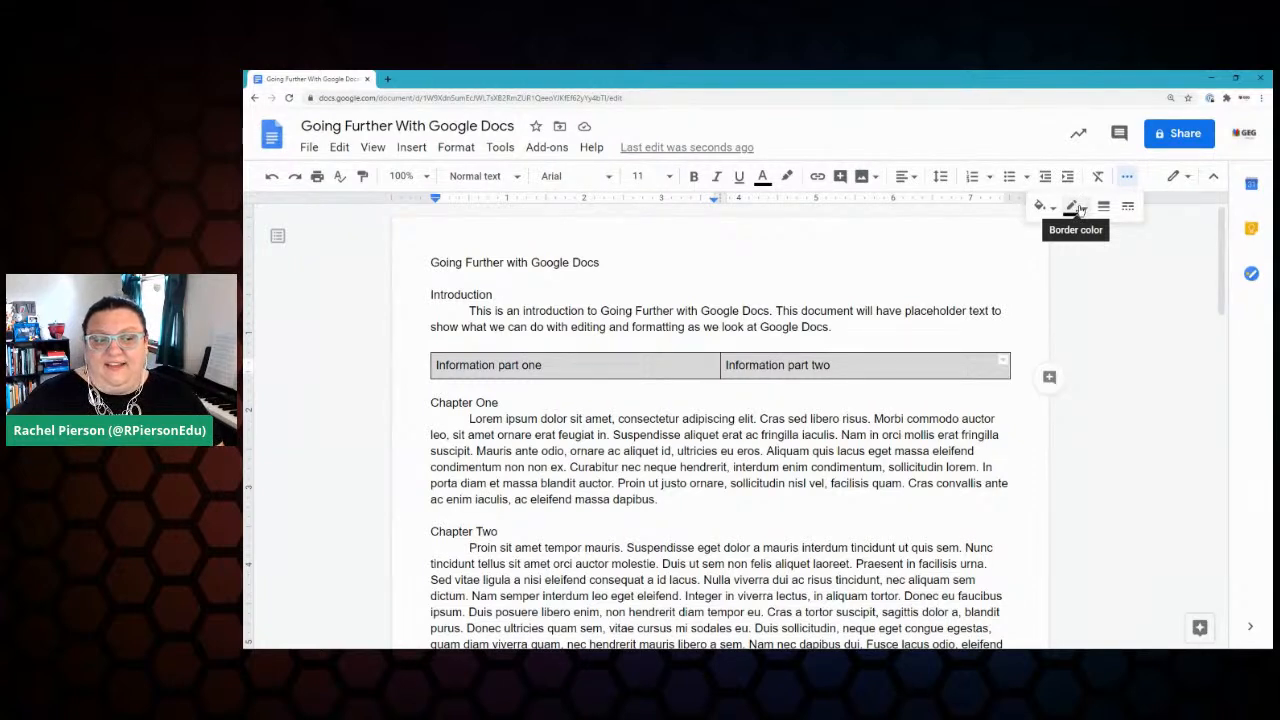
{"action": "left_click", "coordinate": [1080, 208]}
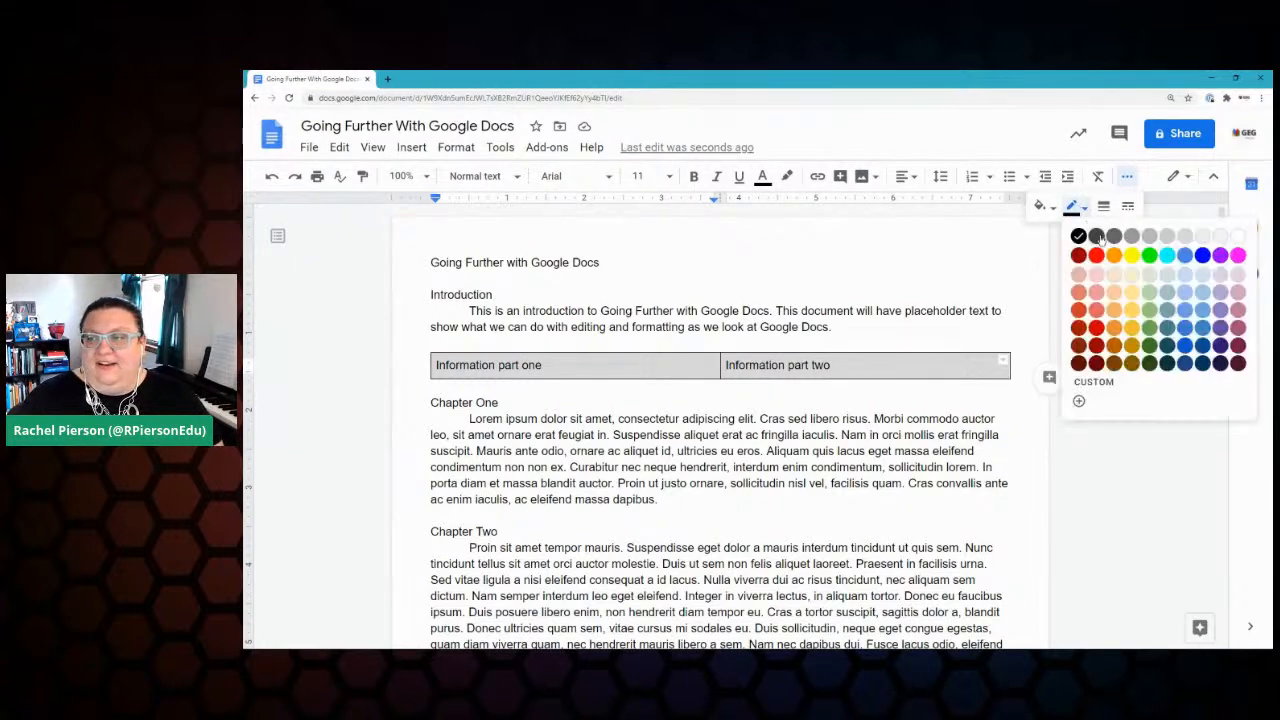
{"action": "left_click", "coordinate": [1238, 237]}
{"action": "left_click", "coordinate": [958, 333]}
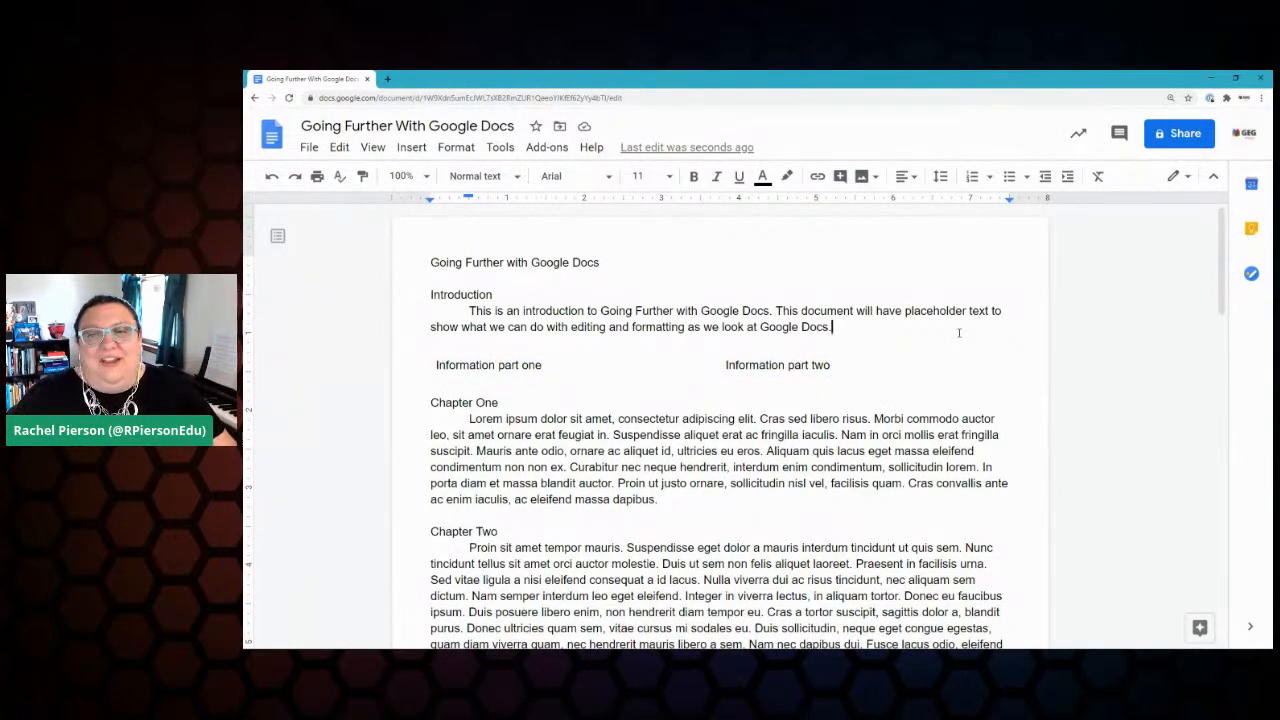
{"action": "left_click", "coordinate": [534, 365]}
{"action": "left_click", "coordinate": [843, 365]}
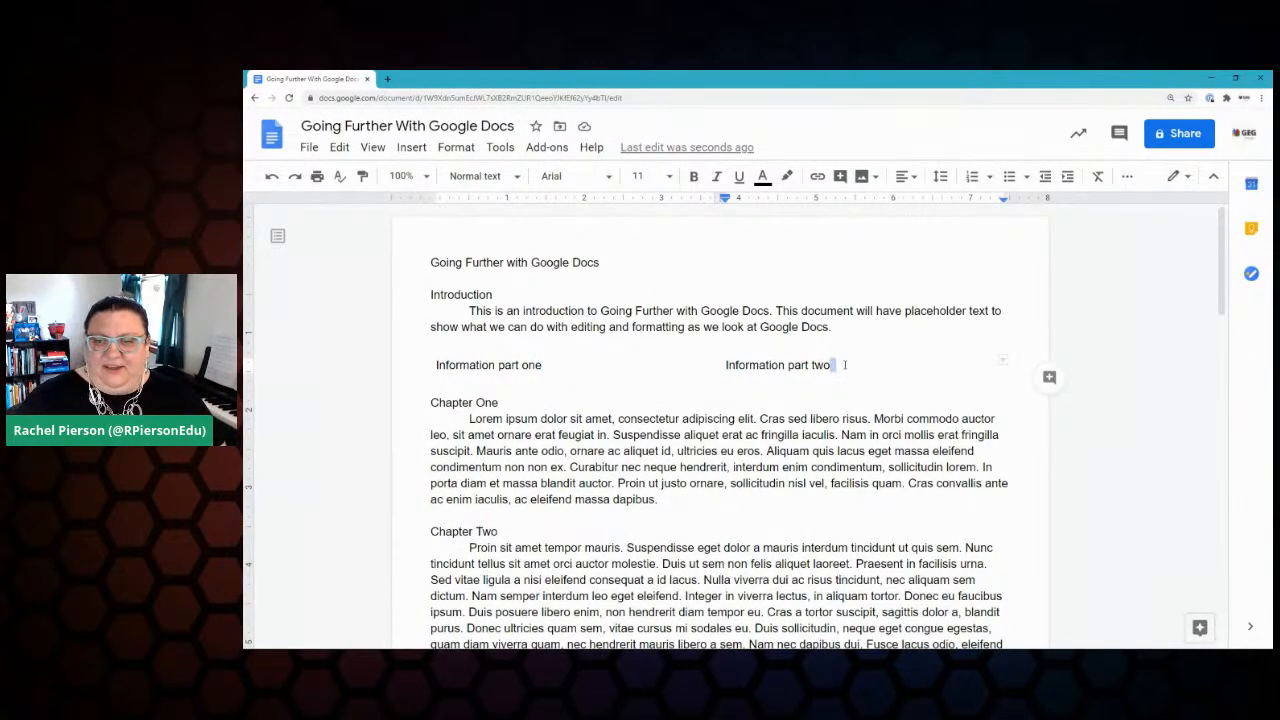
{"action": "key", "text": "Return"}
{"action": "key", "text": "BackSpace"}
{"action": "key", "text": "BackSpace"}
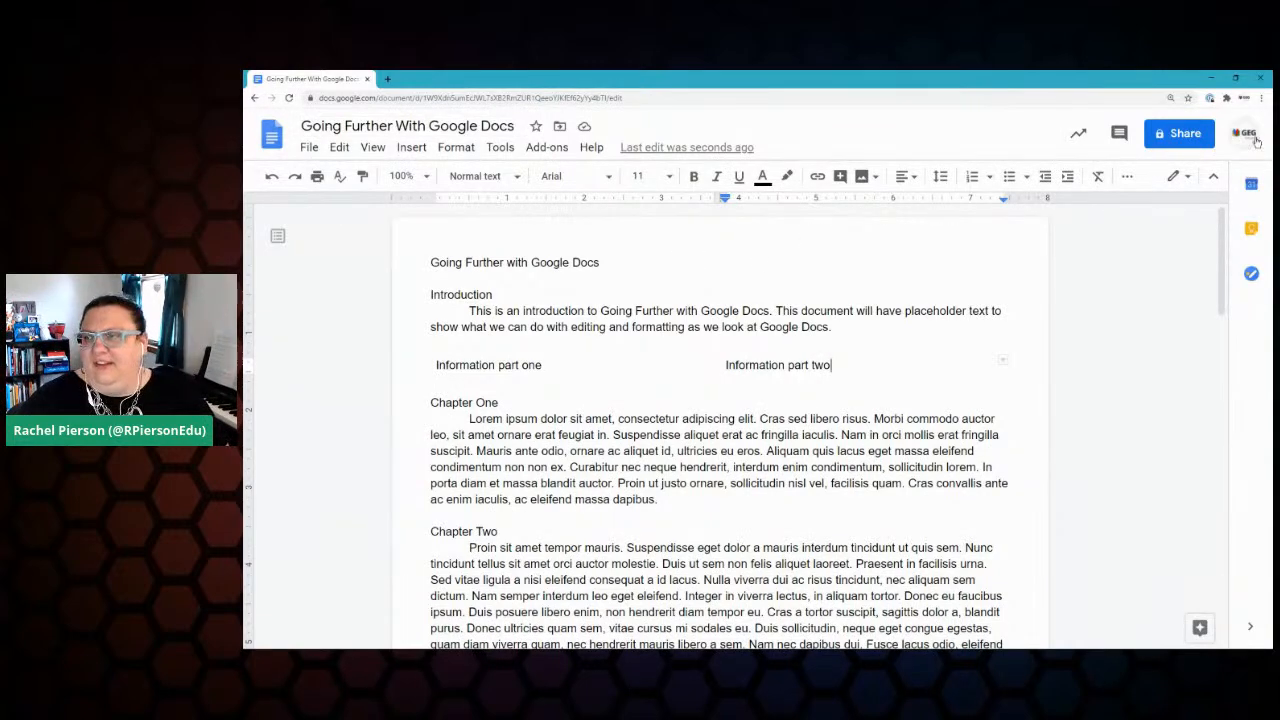
Step: Reopen the Keep notes panel, then scroll down the document and back up to the title
{"action": "left_click", "coordinate": [1251, 228]}
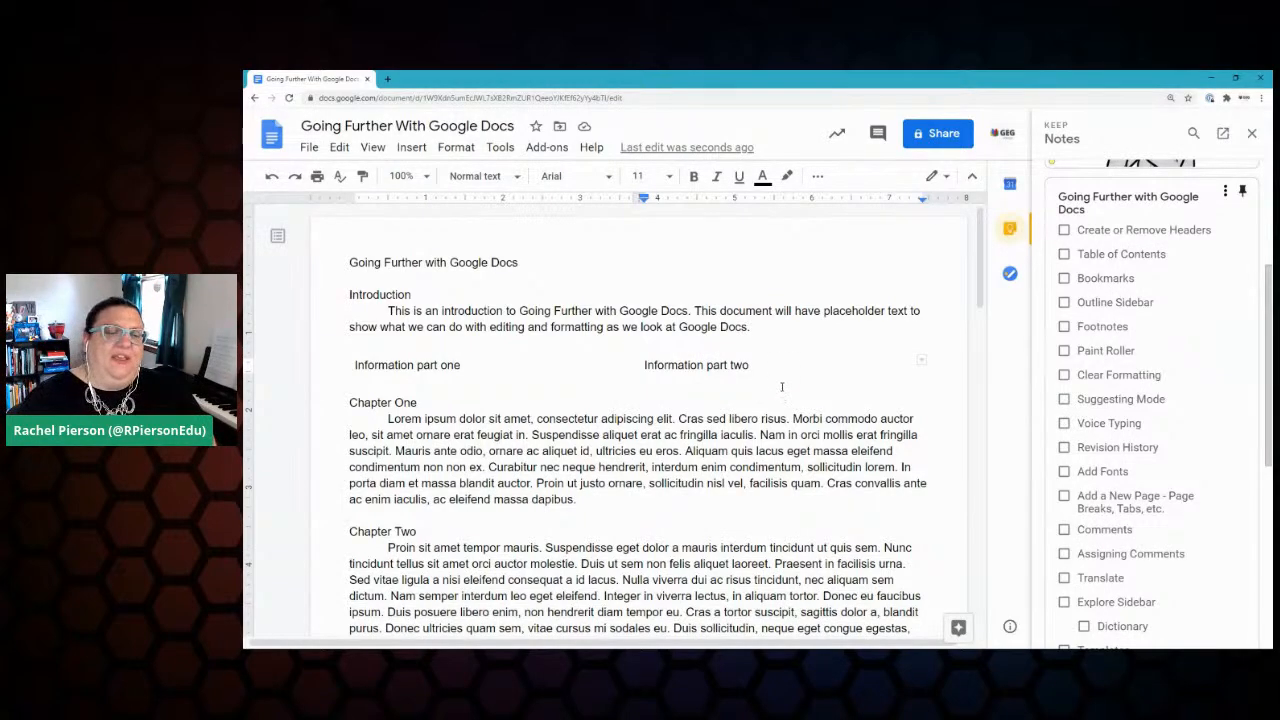
{"action": "scroll", "coordinate": [770, 390], "scroll_direction": "down", "scroll_amount": 5}
{"action": "scroll", "coordinate": [770, 390], "scroll_direction": "down", "scroll_amount": 4}
{"action": "scroll", "coordinate": [770, 390], "scroll_direction": "down", "scroll_amount": 2}
{"action": "scroll", "coordinate": [770, 390], "scroll_direction": "up", "scroll_amount": 10}
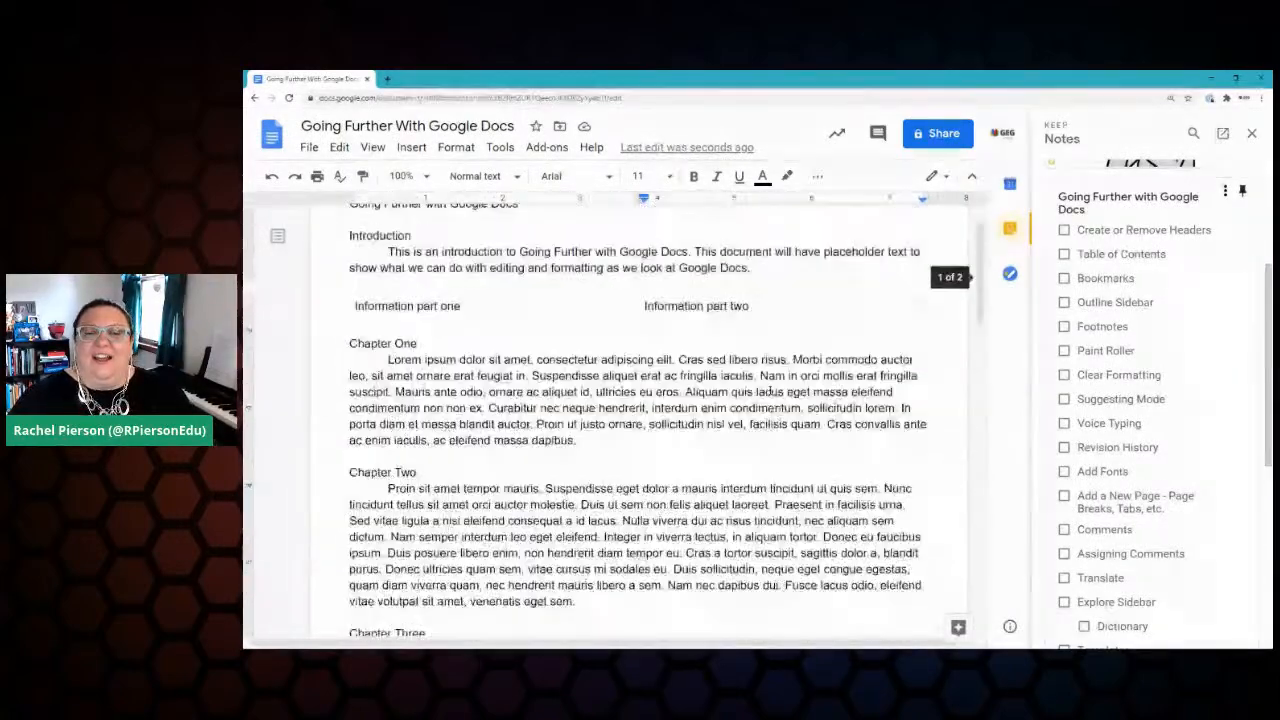
{"action": "scroll", "coordinate": [770, 390], "scroll_direction": "up", "scroll_amount": 1}
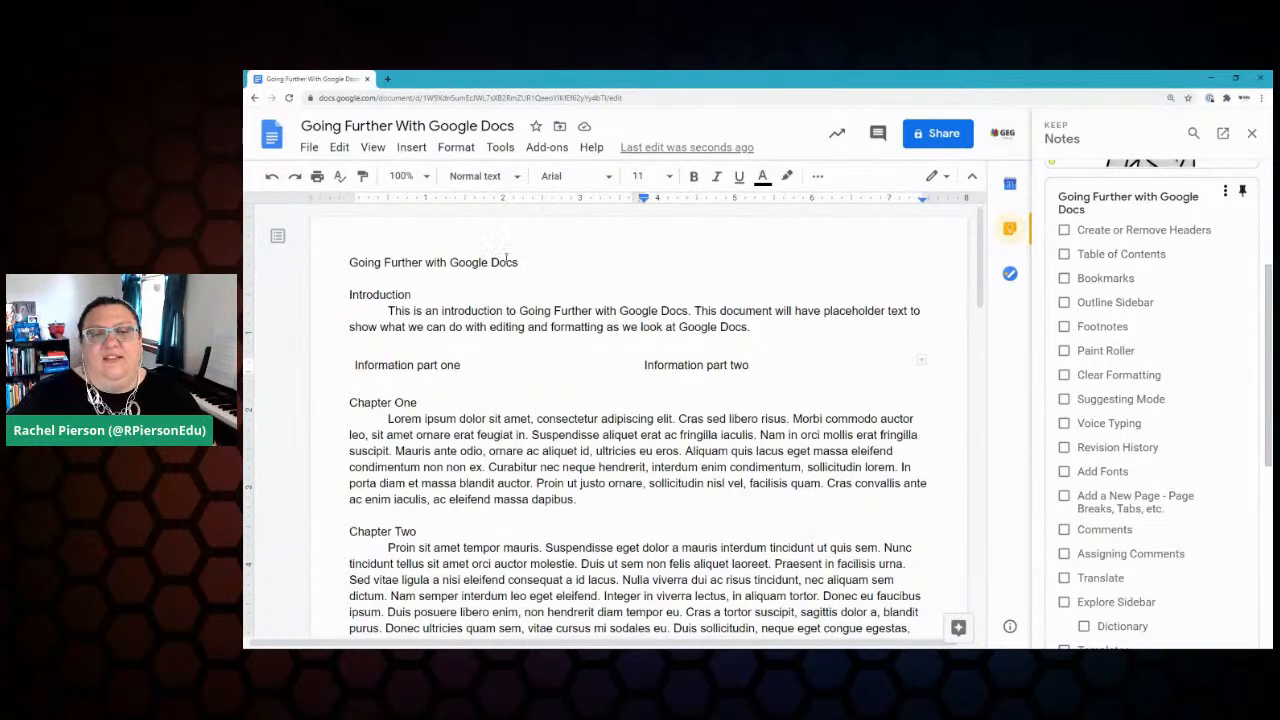
Step: Apply the Title paragraph style to the 'Going Further with Google Docs' line
{"action": "triple_click", "coordinate": [445, 262]}
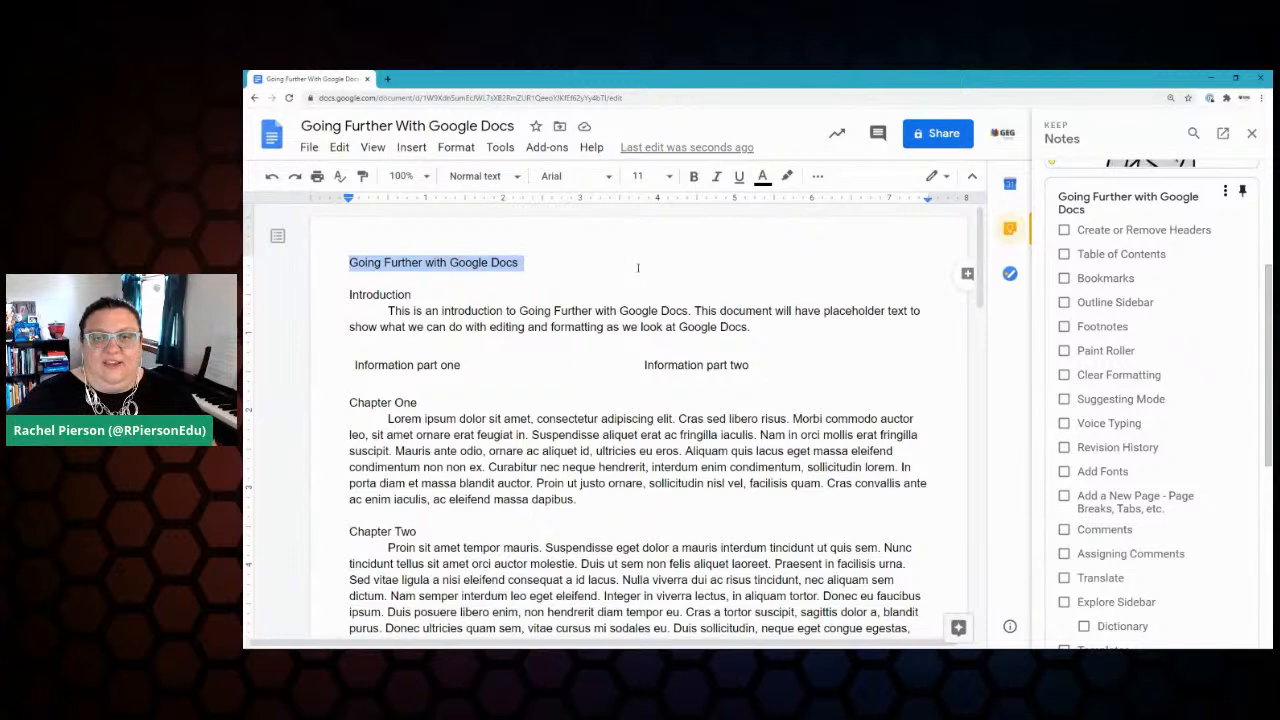
{"action": "left_click", "coordinate": [519, 179]}
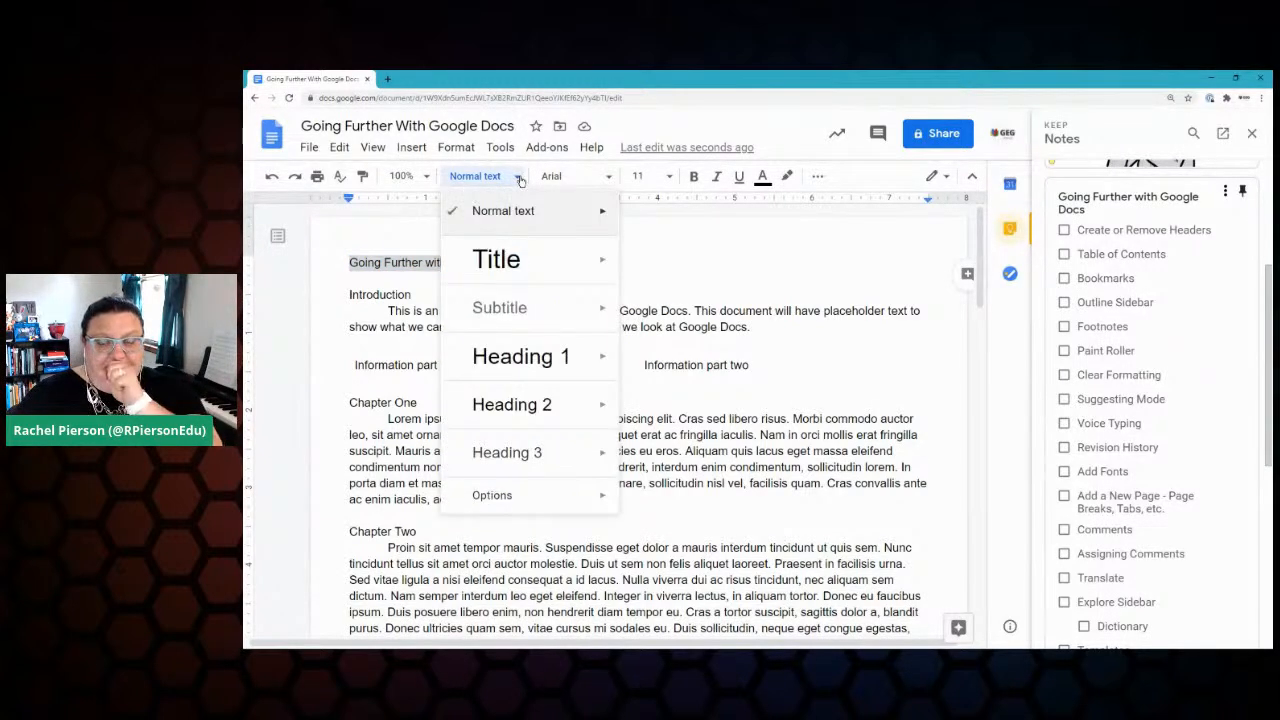
{"action": "left_click", "coordinate": [526, 264]}
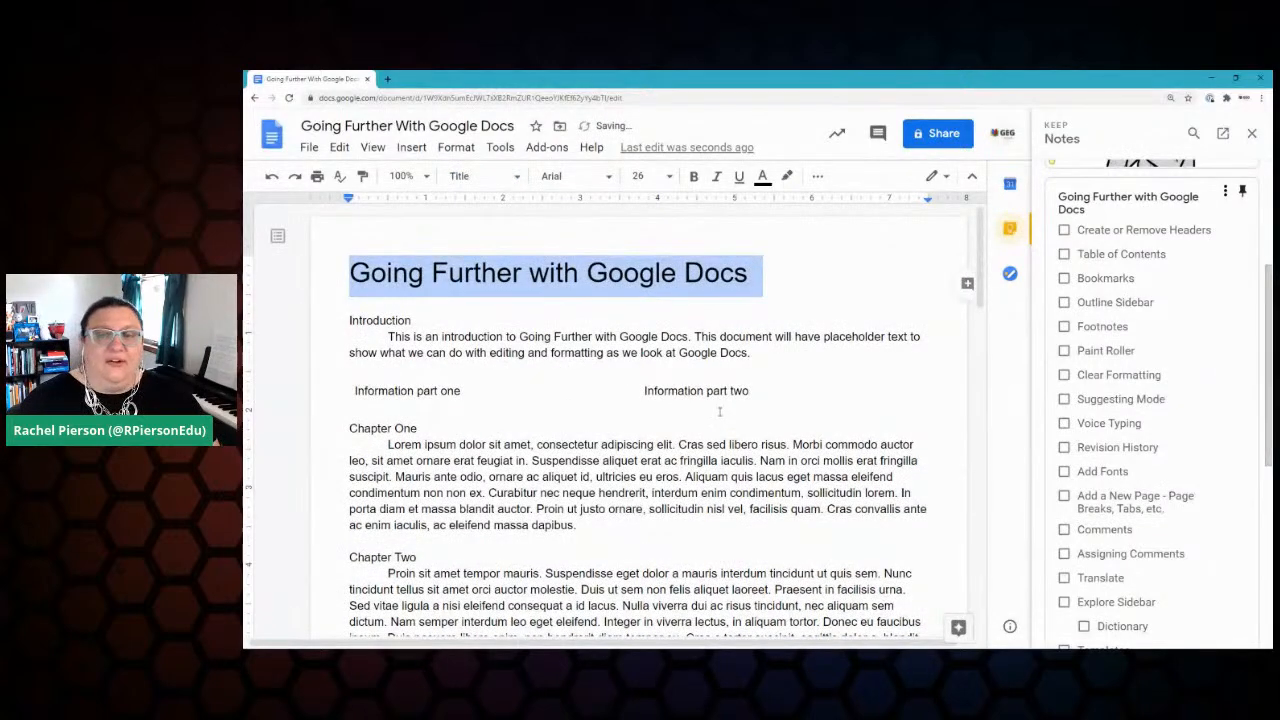
{"action": "left_click", "coordinate": [481, 177]}
{"action": "mouse_move", "coordinate": [517, 494]}
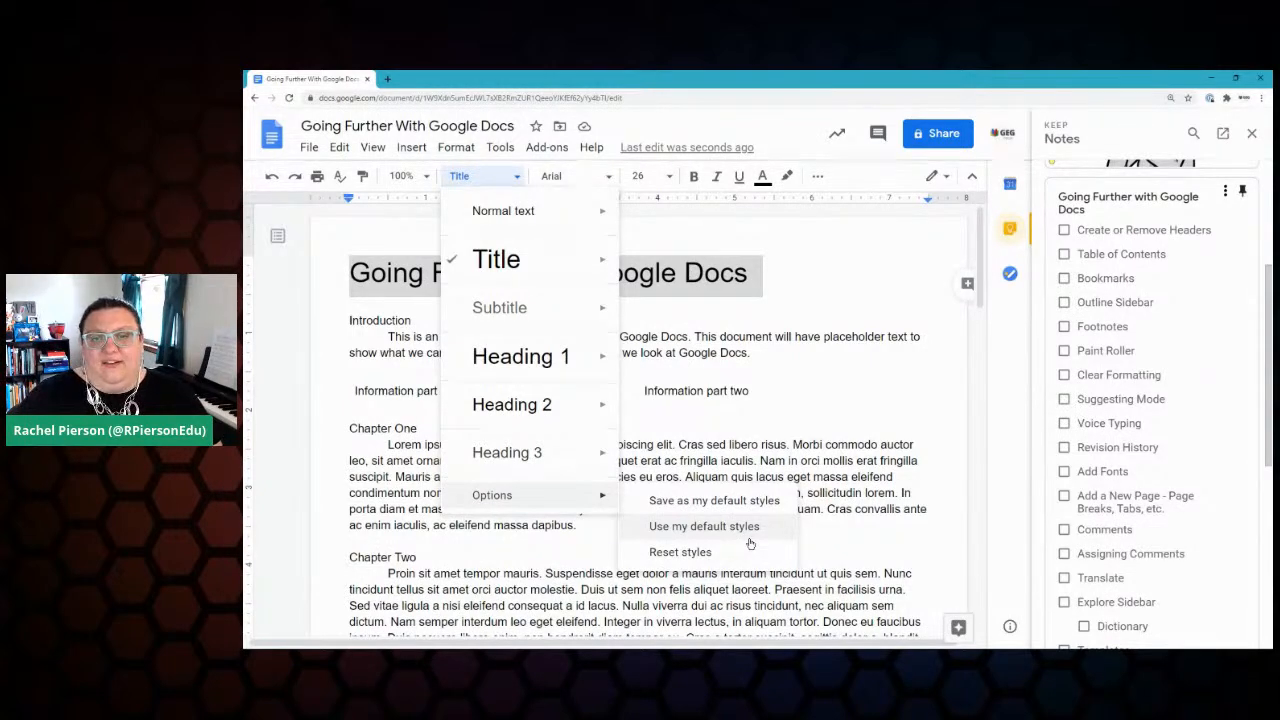
{"action": "left_click", "coordinate": [563, 304]}
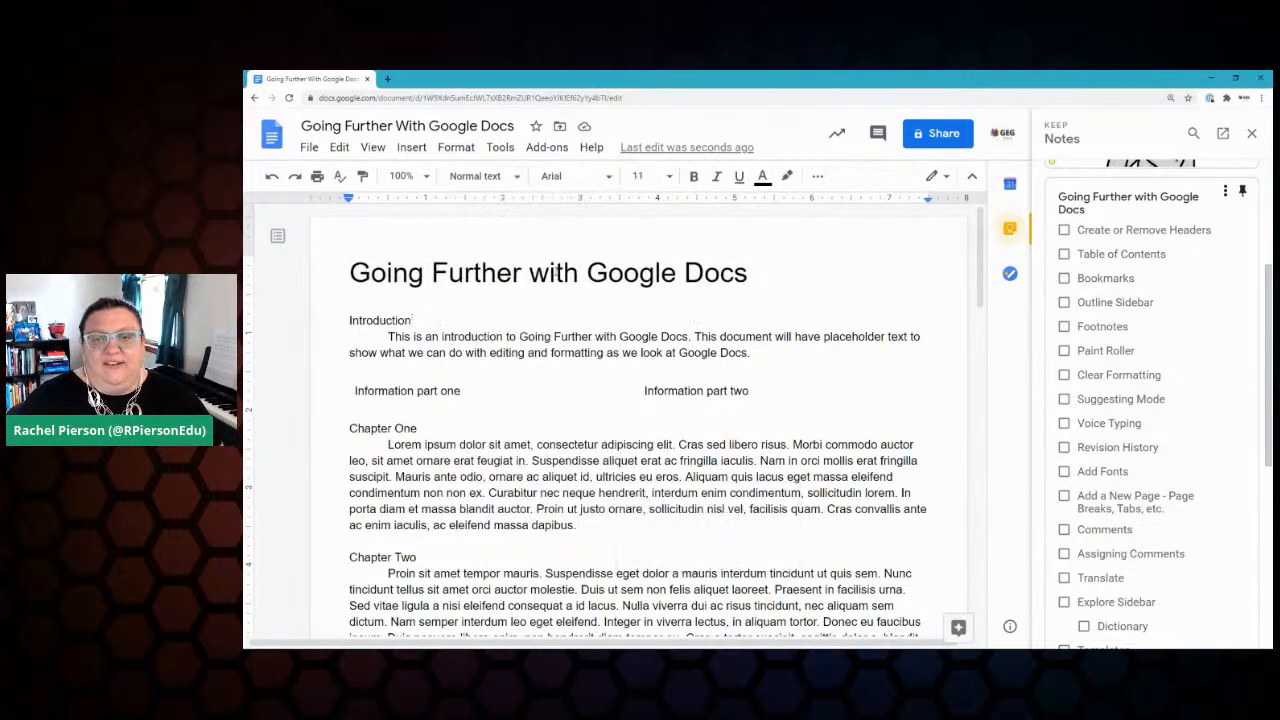
Step: Change the title font to Roboto
{"action": "triple_click", "coordinate": [560, 265]}
{"action": "left_click", "coordinate": [557, 176]}
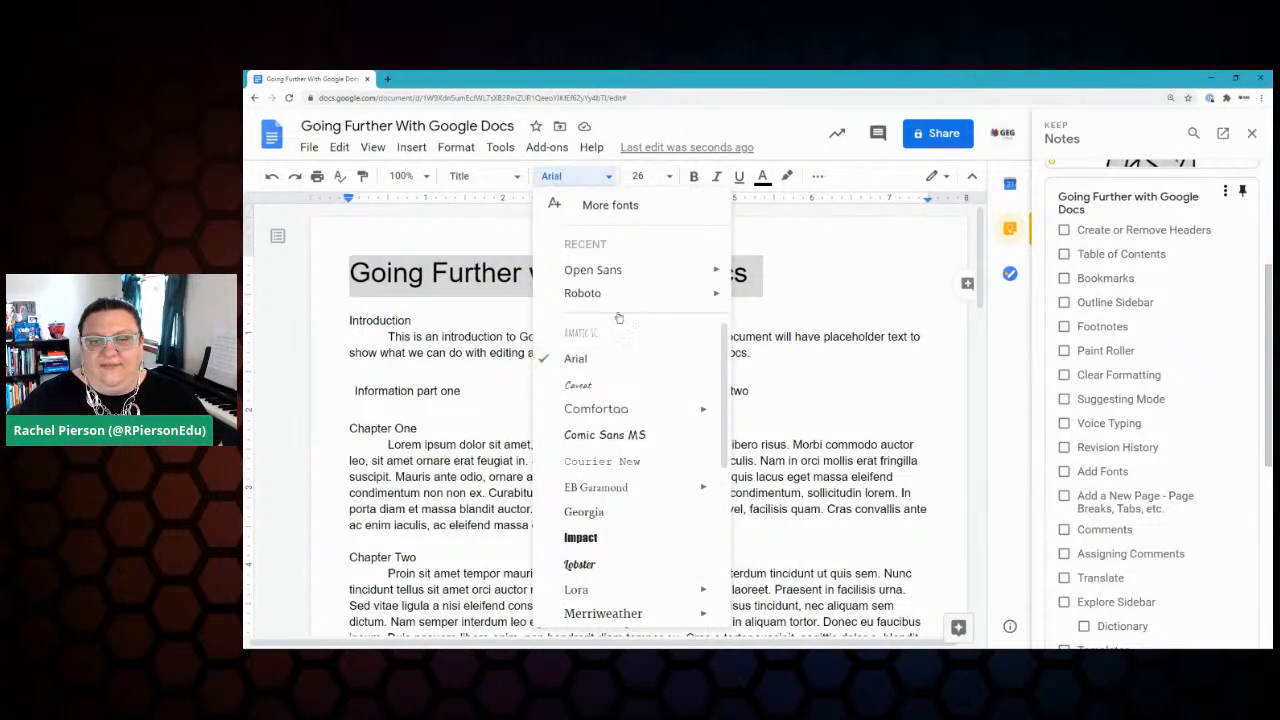
{"action": "left_click", "coordinate": [585, 292]}
Step: Set the body text from Introduction through Chapter Five in Lora
{"action": "left_click_drag", "start_coordinate": [349, 320], "coordinate": [801, 645]}
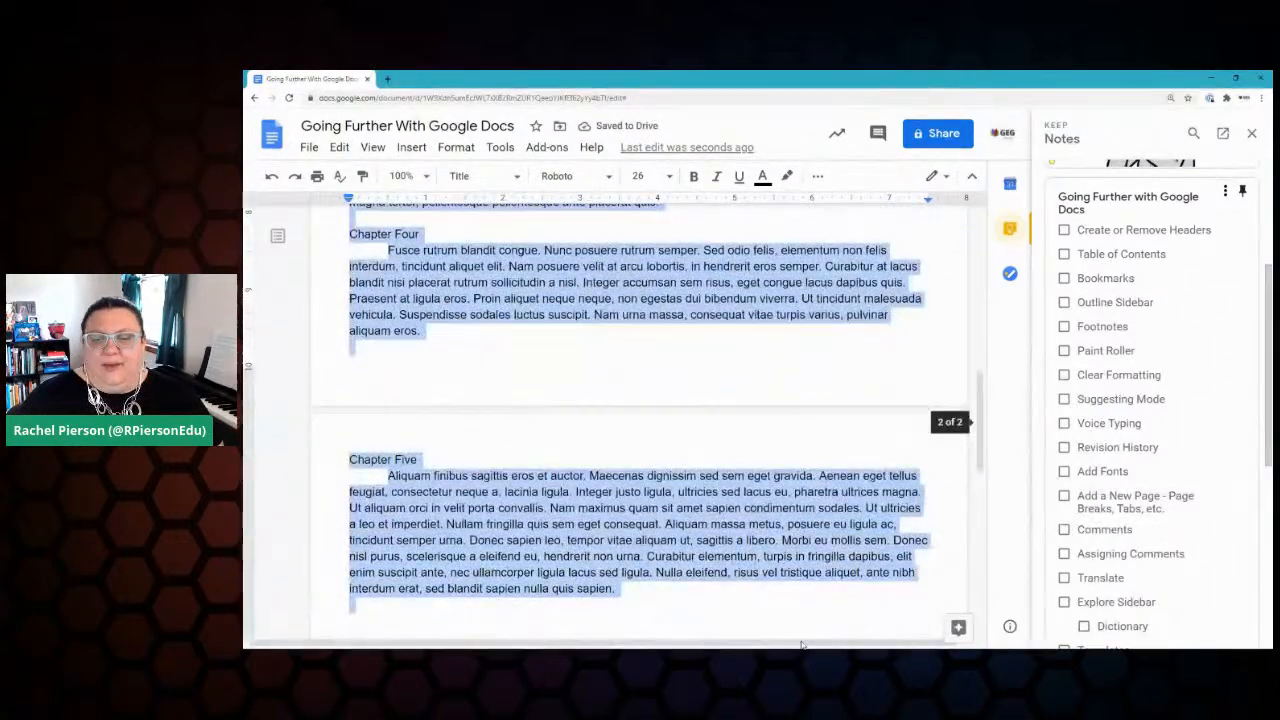
{"action": "left_click", "coordinate": [560, 176]}
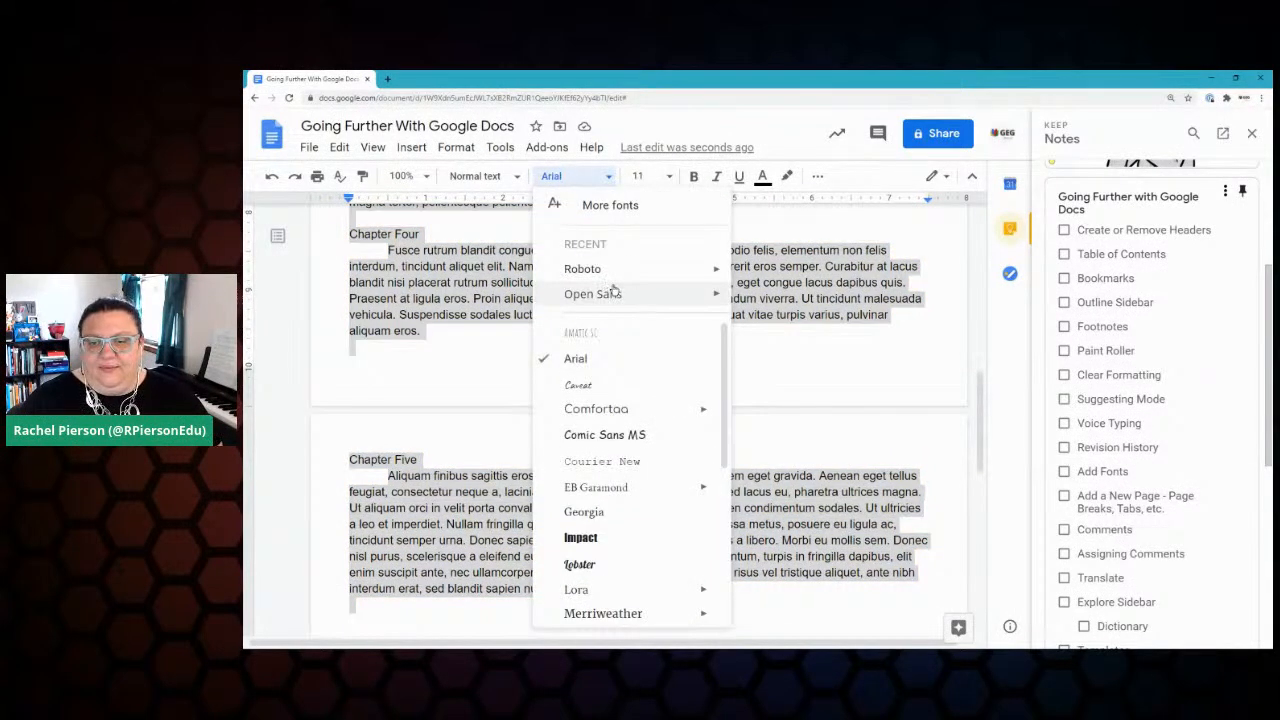
{"action": "left_click", "coordinate": [572, 587]}
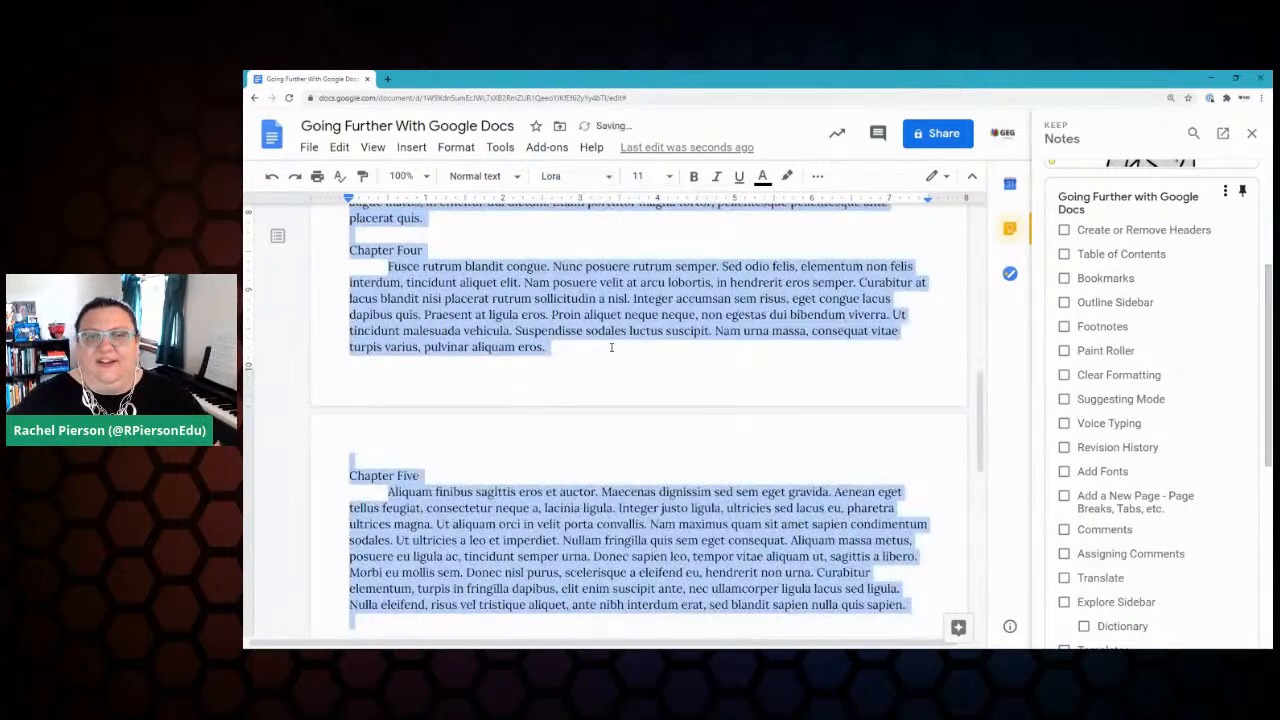
{"action": "scroll", "coordinate": [611, 347], "scroll_direction": "up", "scroll_amount": 10}
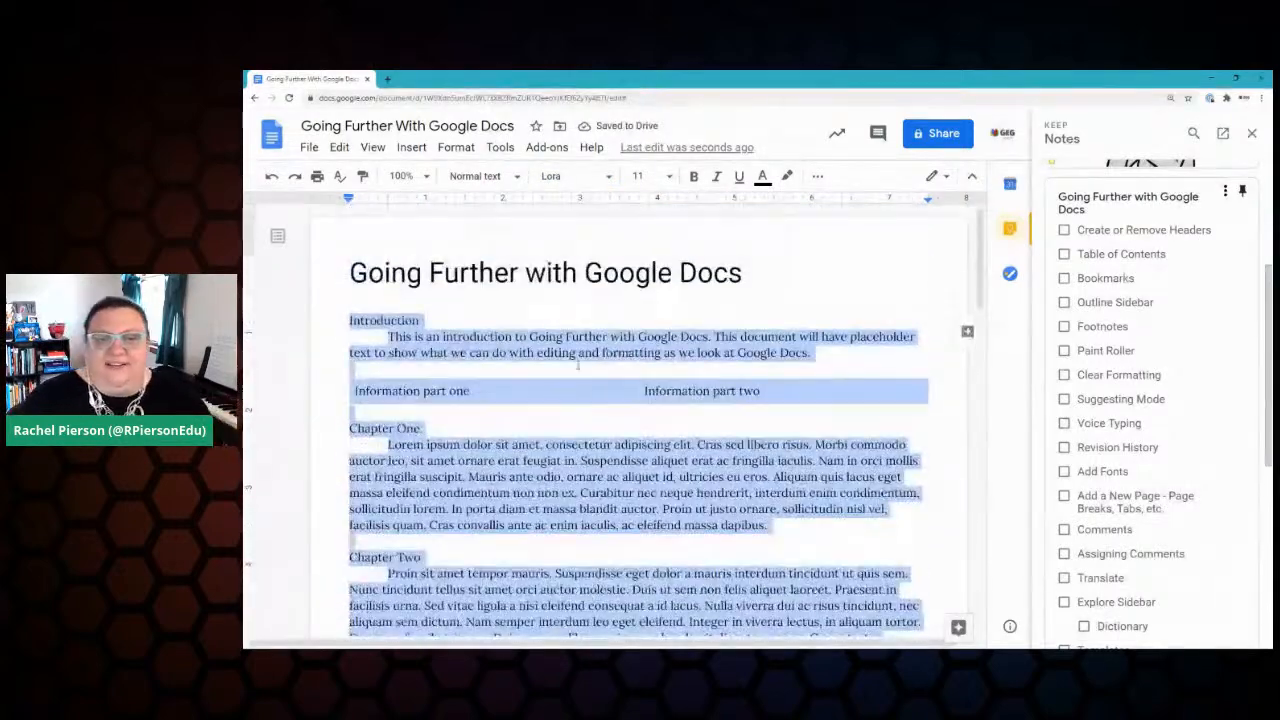
Step: Select all the text in the document
{"action": "left_click", "coordinate": [506, 338]}
{"action": "left_click_drag", "start_coordinate": [361, 322], "coordinate": [540, 423]}
{"action": "key", "text": "ctrl+a"}
{"action": "scroll", "coordinate": [514, 351], "scroll_direction": "down", "scroll_amount": 10}
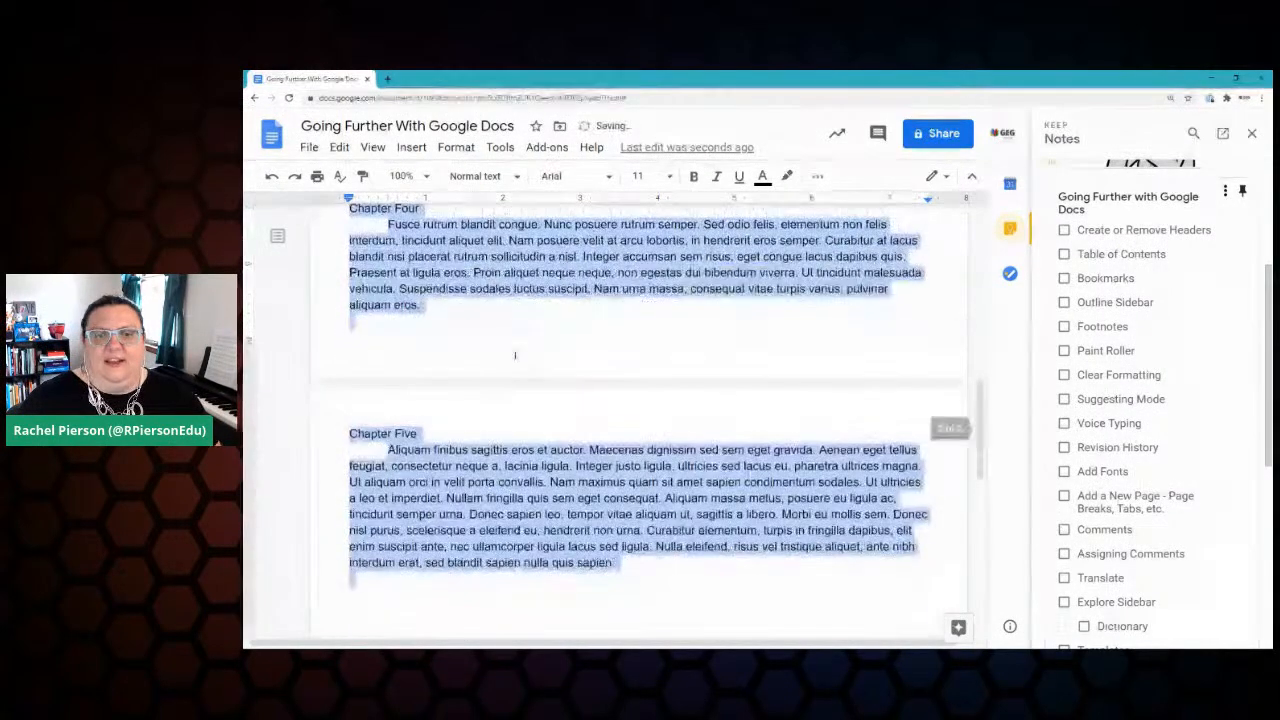
Step: Add Lexend Deca through More fonts (searching 'lex') and apply it to the selection
{"action": "left_click", "coordinate": [572, 176]}
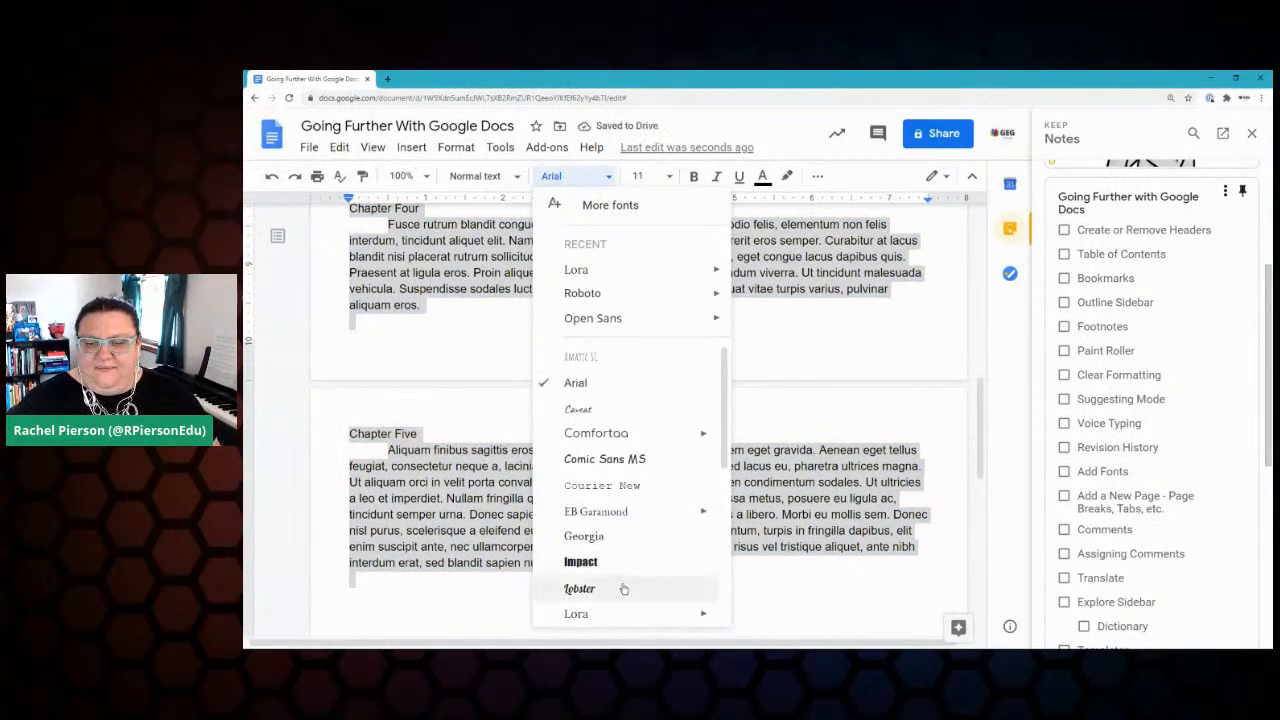
{"action": "scroll", "coordinate": [625, 575], "scroll_direction": "down", "scroll_amount": 4}
{"action": "scroll", "coordinate": [626, 572], "scroll_direction": "up", "scroll_amount": 5}
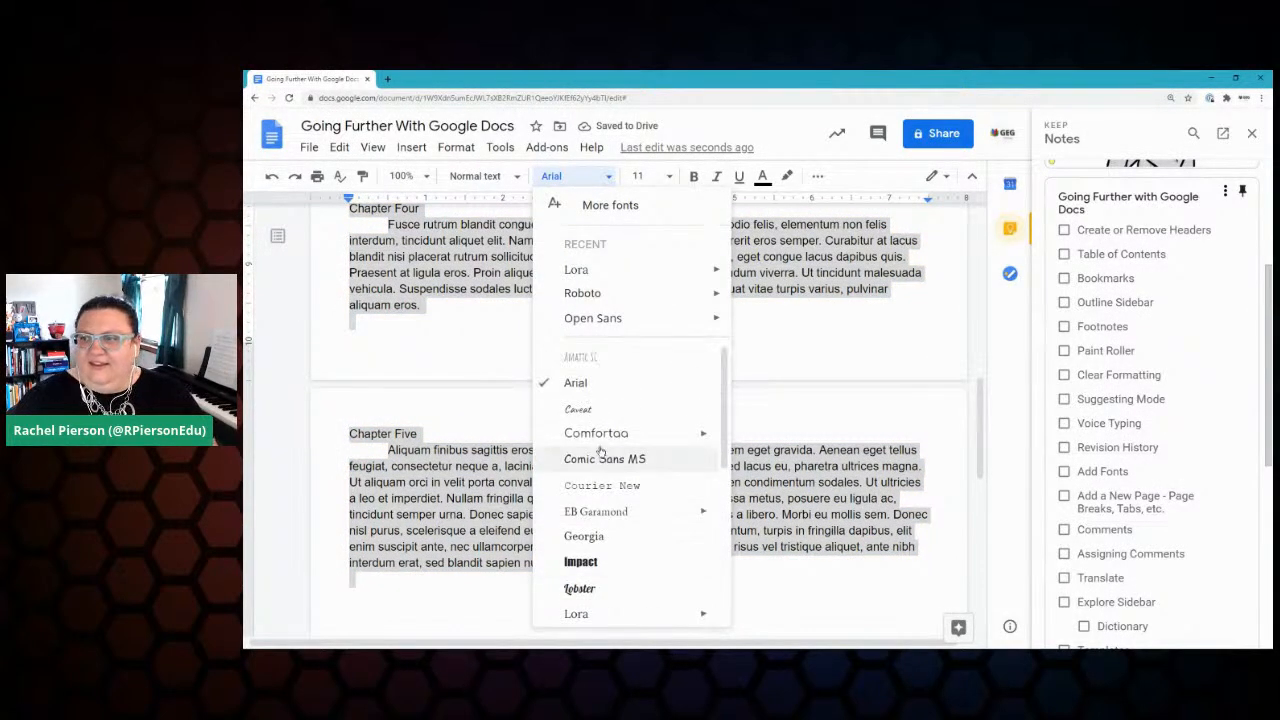
{"action": "left_click", "coordinate": [585, 205]}
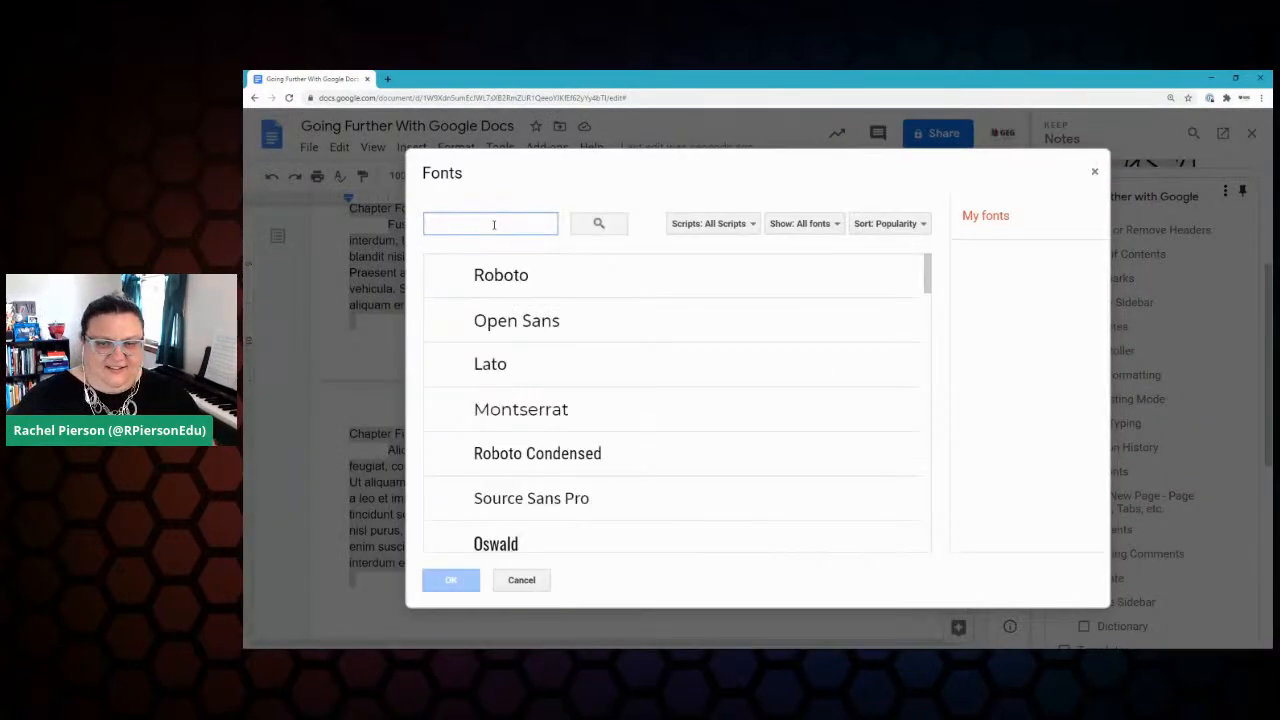
{"action": "left_click", "coordinate": [469, 226]}
{"action": "type", "text": "lex"}
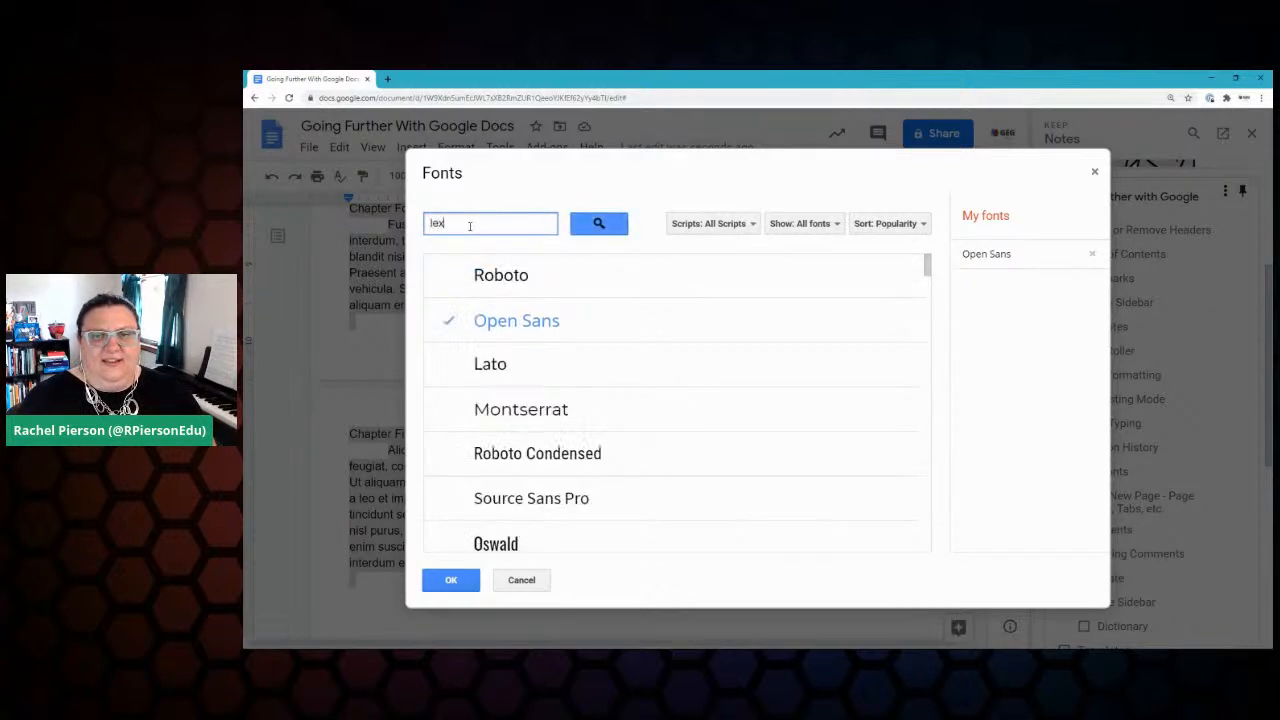
{"action": "type", "text": "and"}
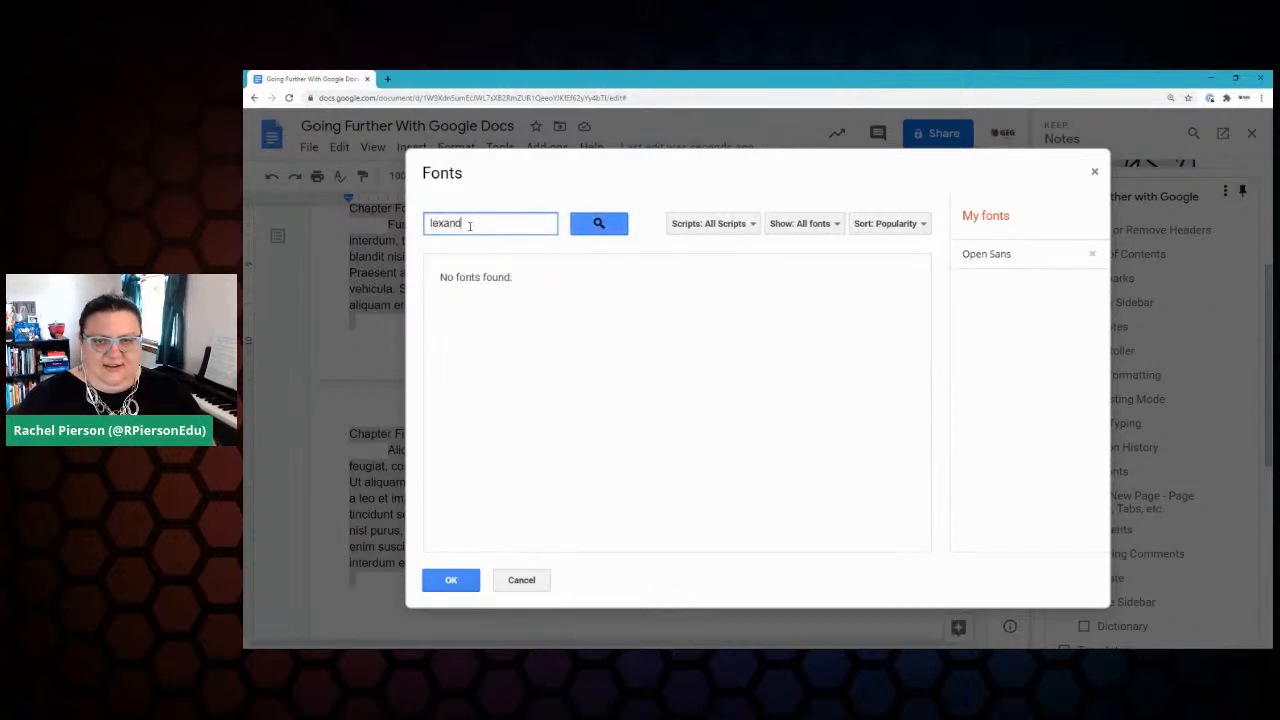
{"action": "key", "text": "BackSpace"}
{"action": "key", "text": "BackSpace"}
{"action": "key", "text": "BackSpace"}
{"action": "key", "text": "BackSpace"}
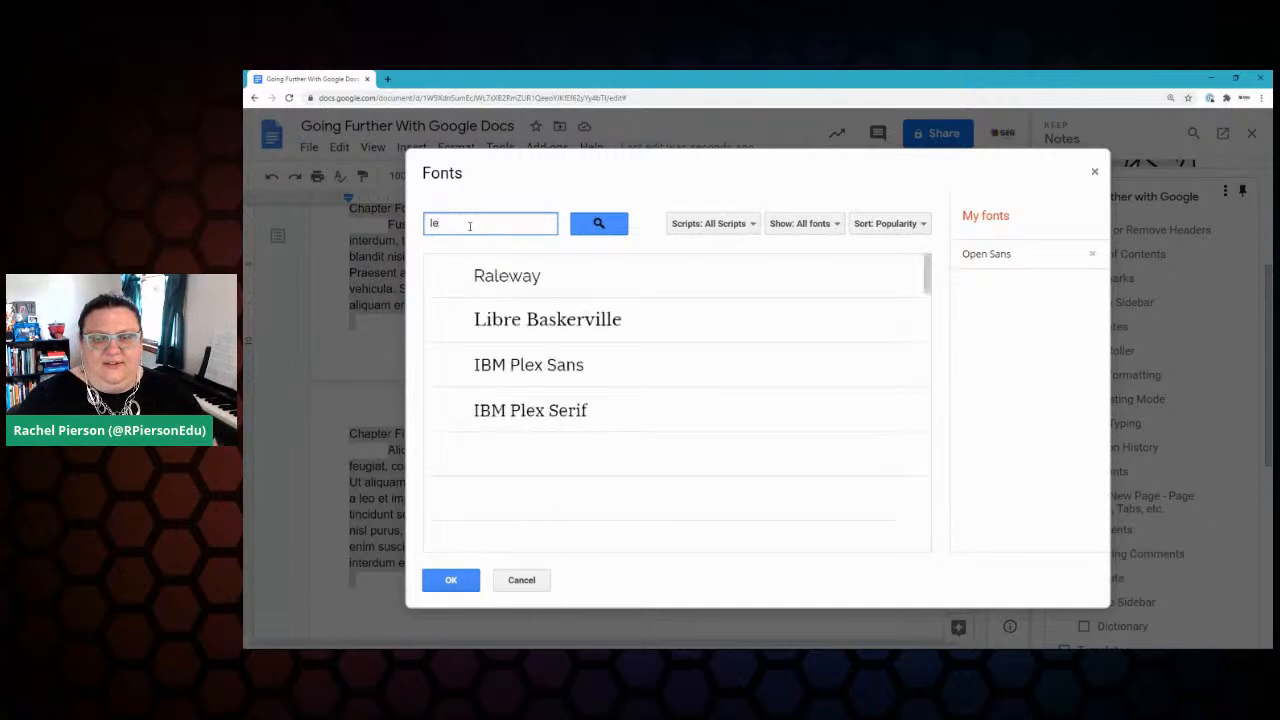
{"action": "type", "text": "x"}
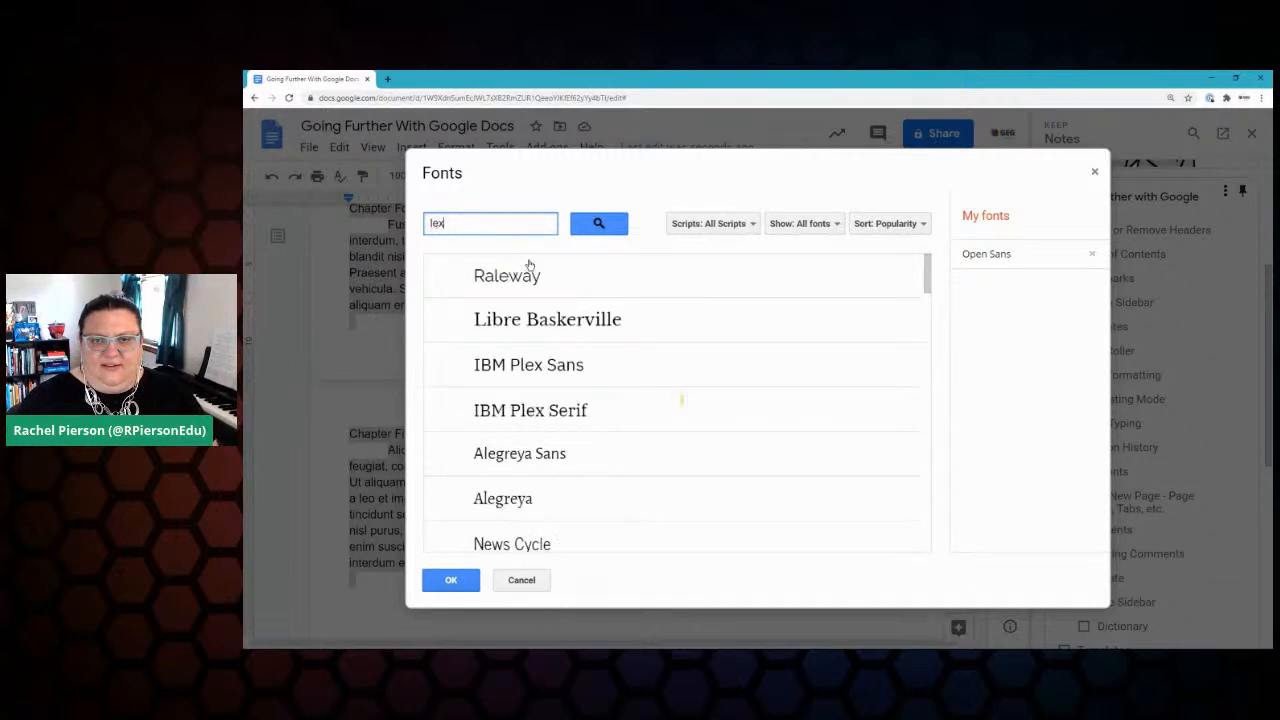
{"action": "left_click", "coordinate": [519, 455]}
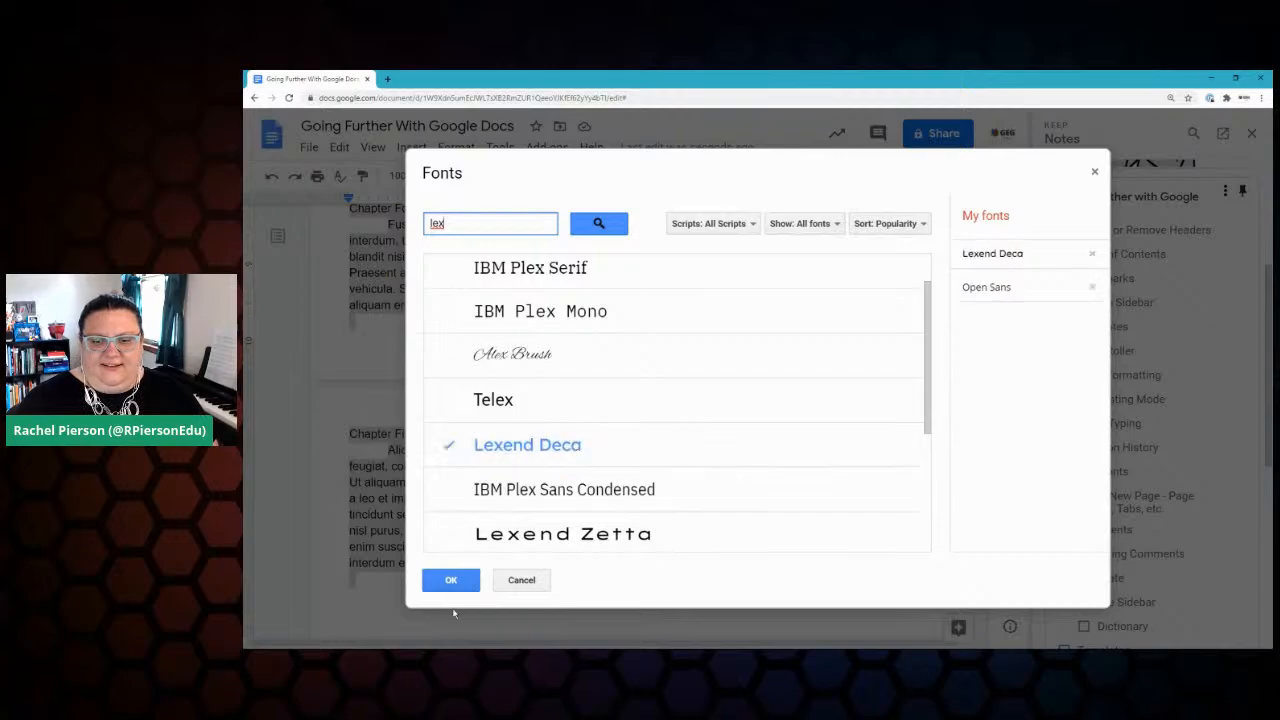
{"action": "left_click", "coordinate": [450, 580]}
{"action": "scroll", "coordinate": [568, 332], "scroll_direction": "up", "scroll_amount": 5}
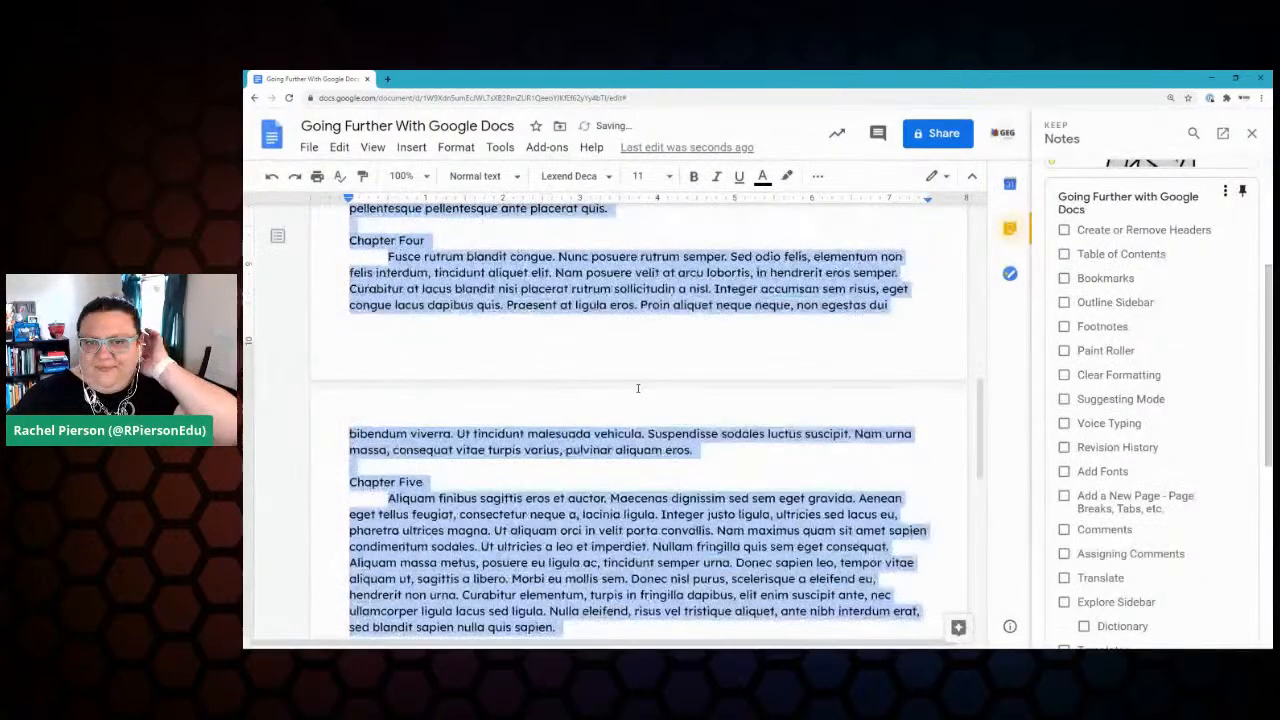
{"action": "scroll", "coordinate": [581, 410], "scroll_direction": "up", "scroll_amount": 6}
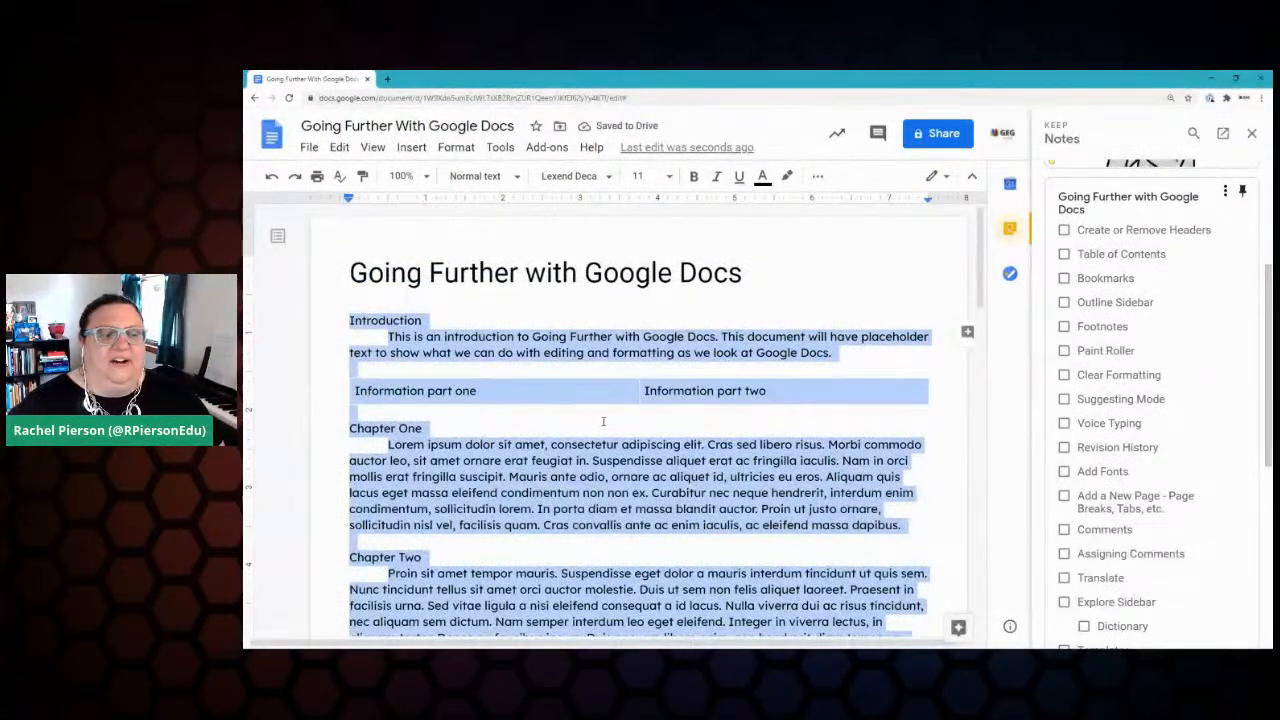
Step: Clear the document-wide selection and place the caret in the Chapter One body paragraph
{"action": "left_click", "coordinate": [658, 418]}
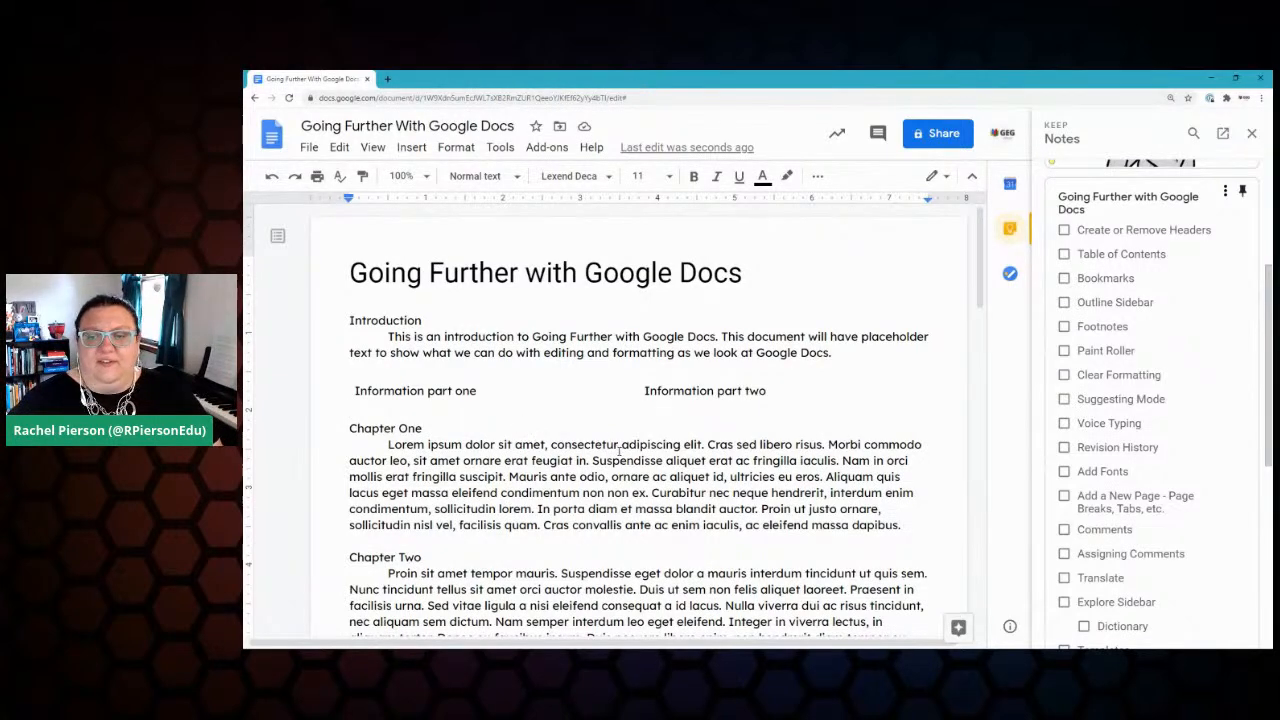
{"action": "scroll", "coordinate": [620, 452], "scroll_direction": "down", "scroll_amount": 3}
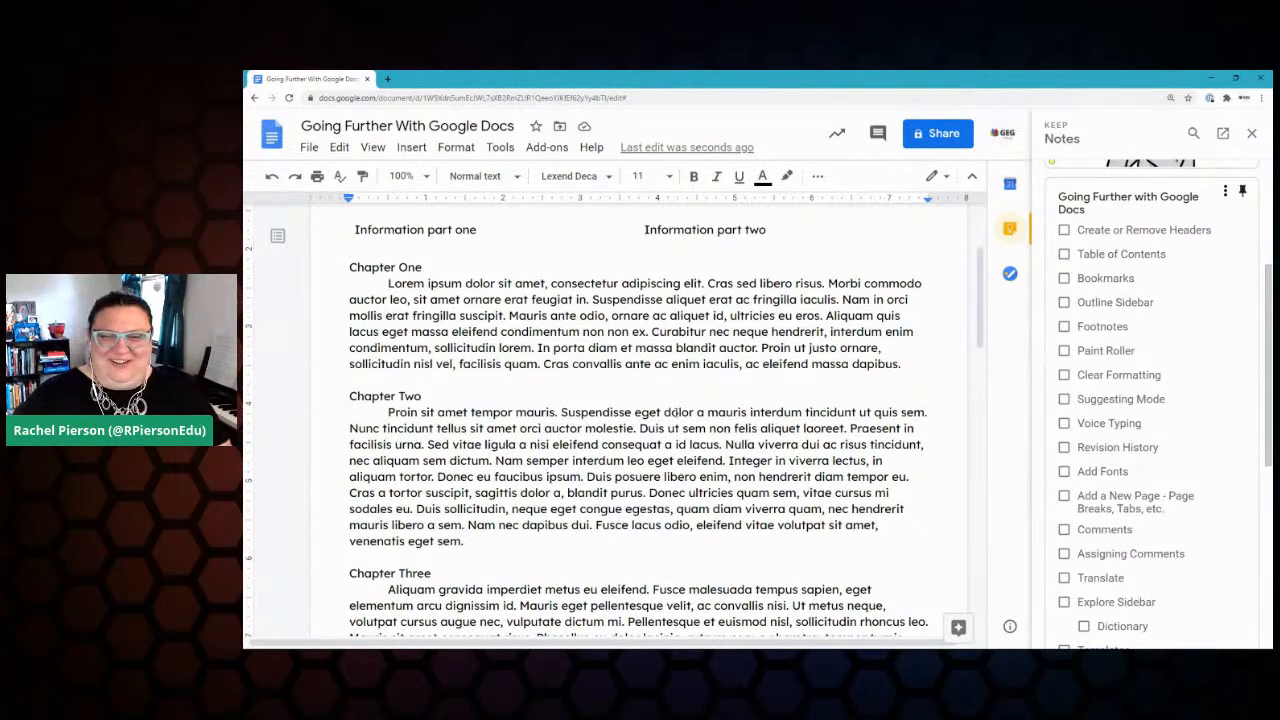
{"action": "scroll", "coordinate": [678, 391], "scroll_direction": "up", "scroll_amount": 3}
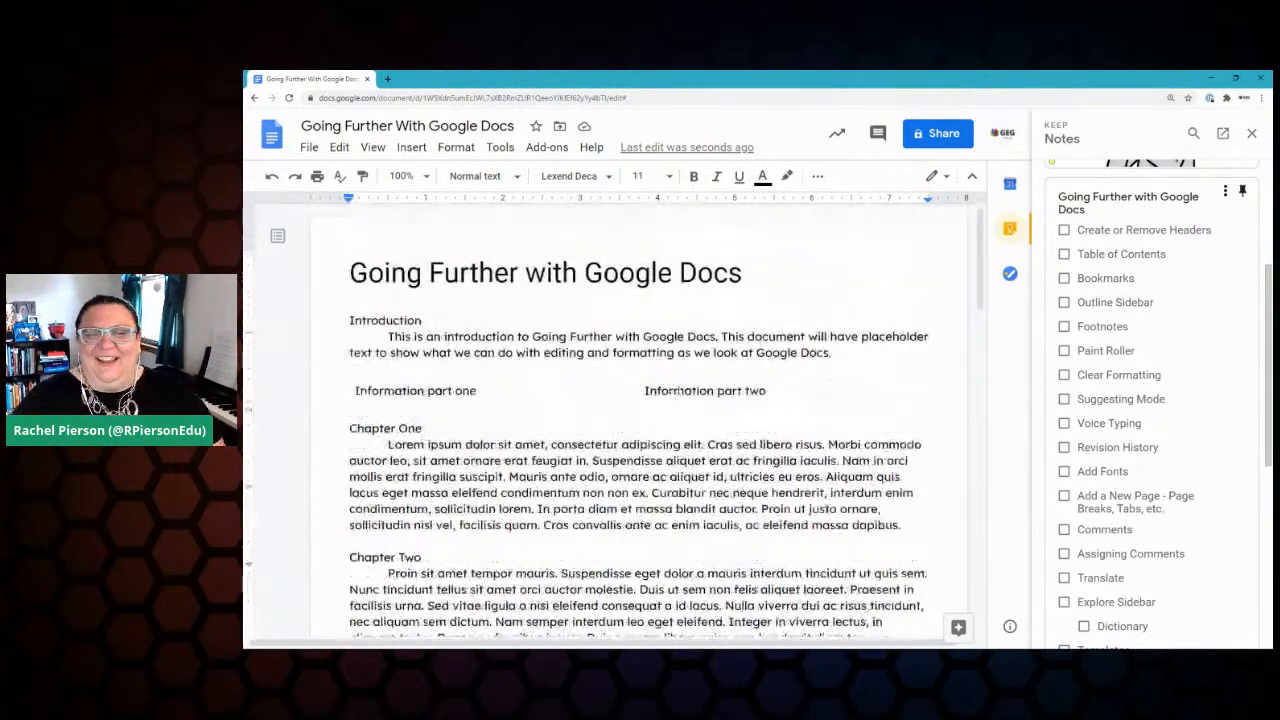
{"action": "left_click", "coordinate": [415, 445]}
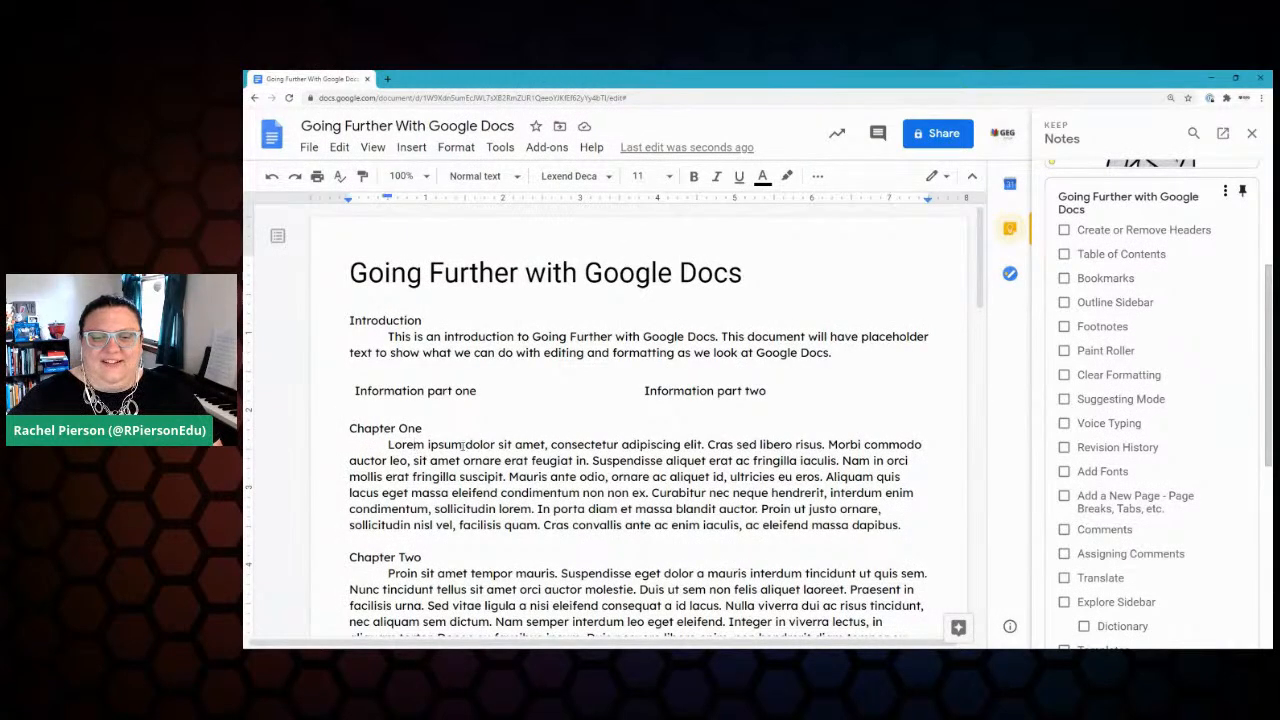
Step: Update the Normal text style to match the current Lexend Deca body paragraph
{"action": "left_click", "coordinate": [478, 177]}
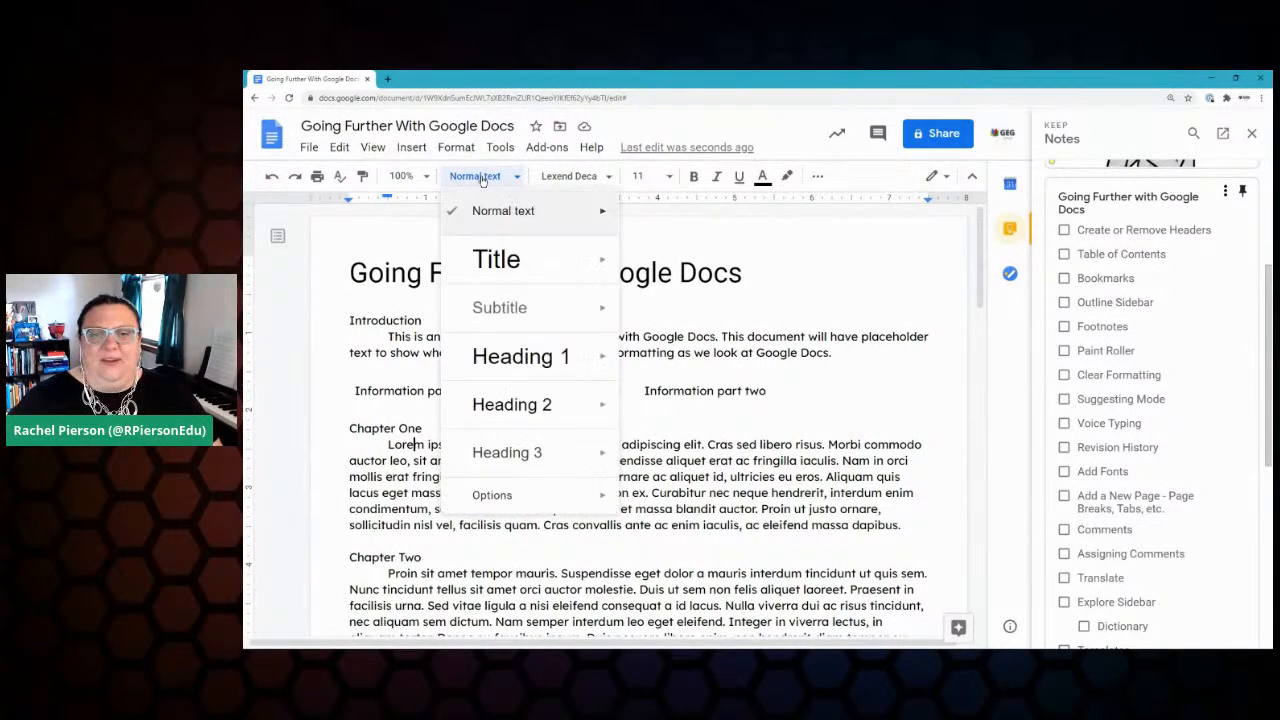
{"action": "mouse_move", "coordinate": [580, 215]}
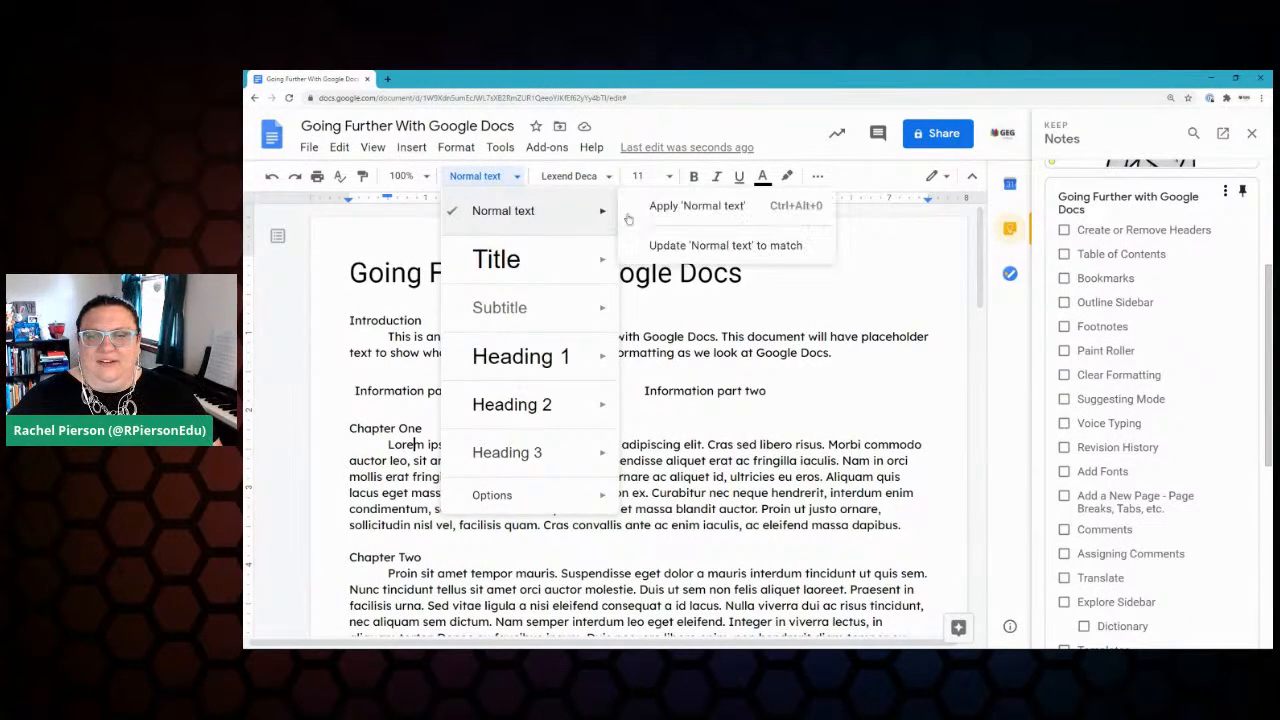
{"action": "left_click", "coordinate": [757, 247]}
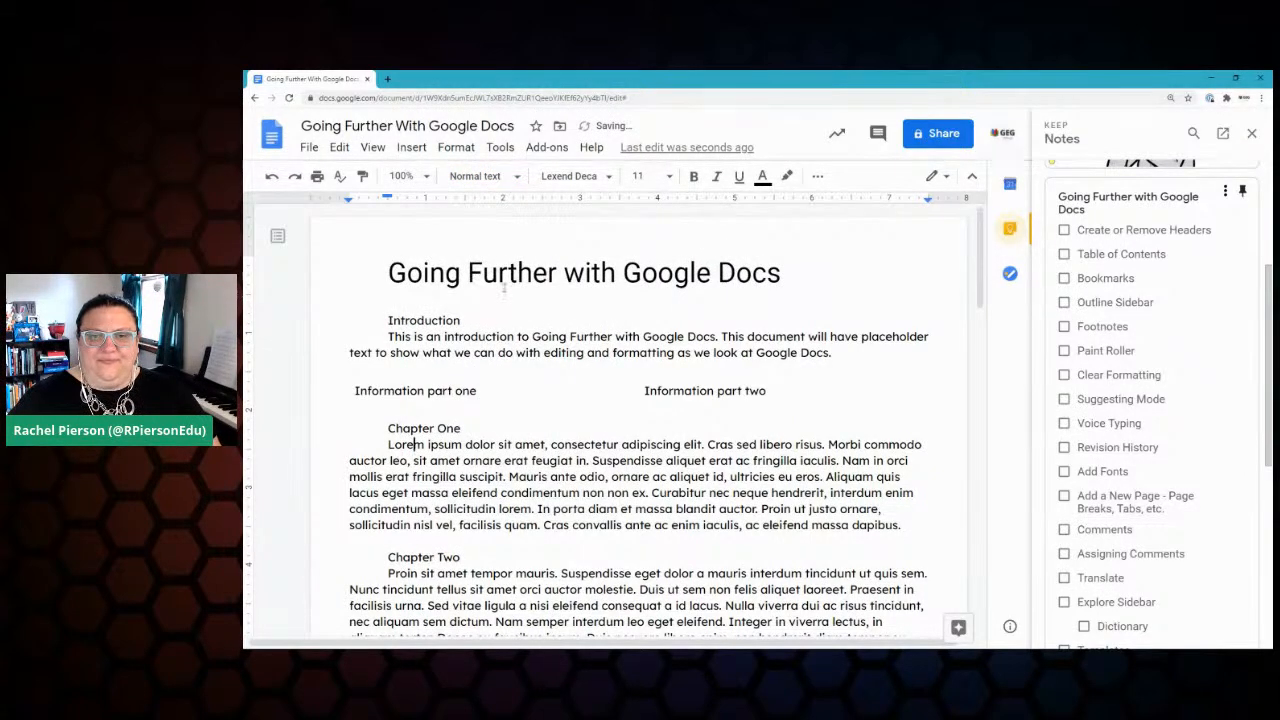
Step: Update the Title style to match the document title's 26-point Roboto formatting
{"action": "left_click", "coordinate": [424, 270]}
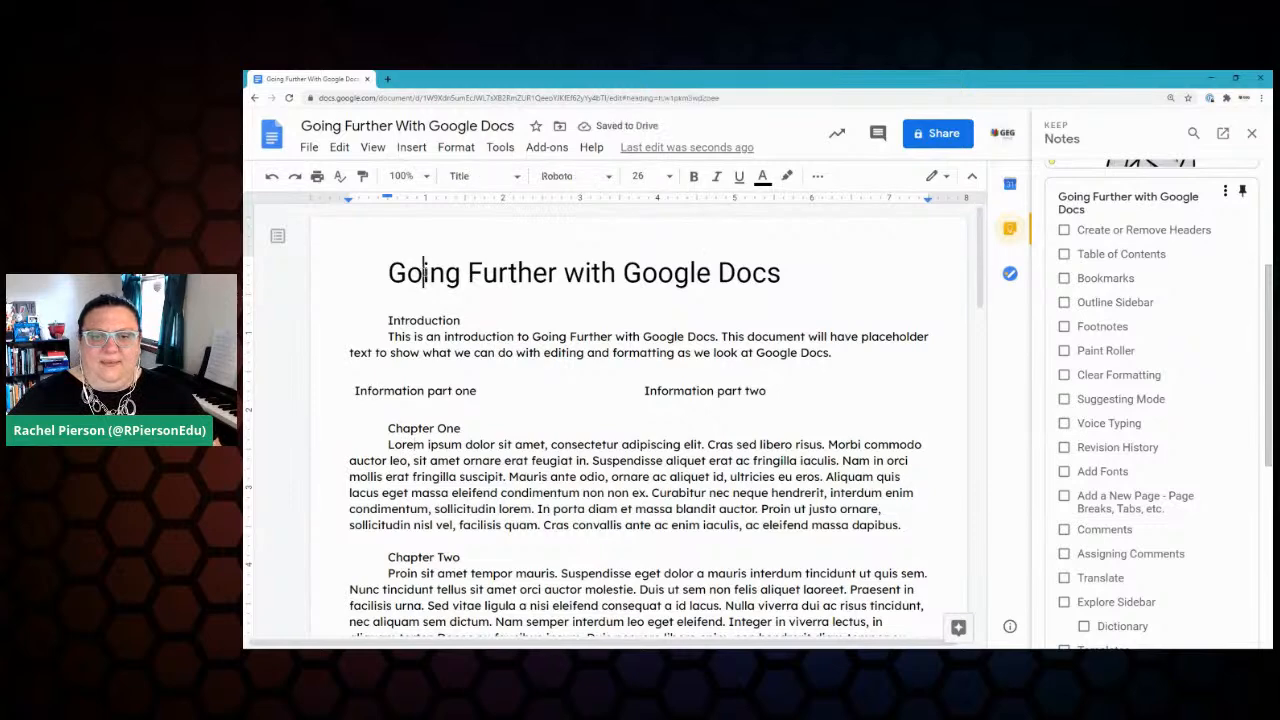
{"action": "left_click", "coordinate": [478, 177]}
{"action": "mouse_move", "coordinate": [570, 268]}
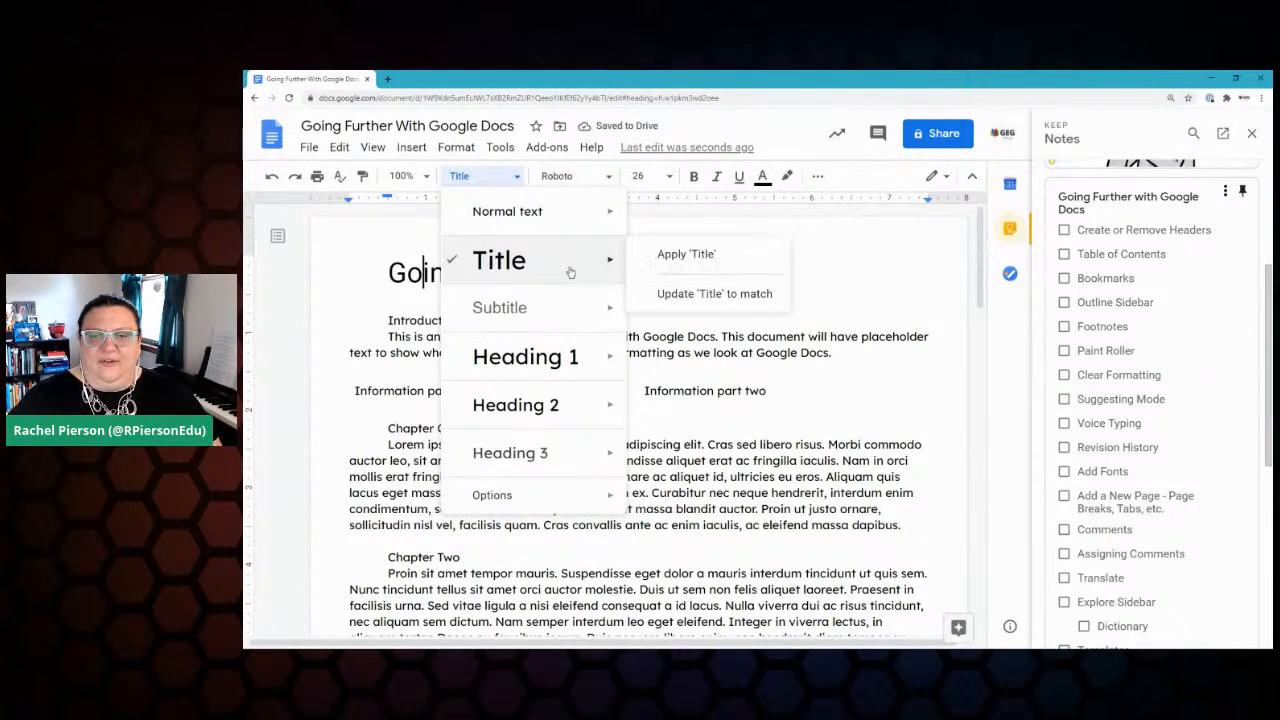
{"action": "left_click", "coordinate": [701, 295]}
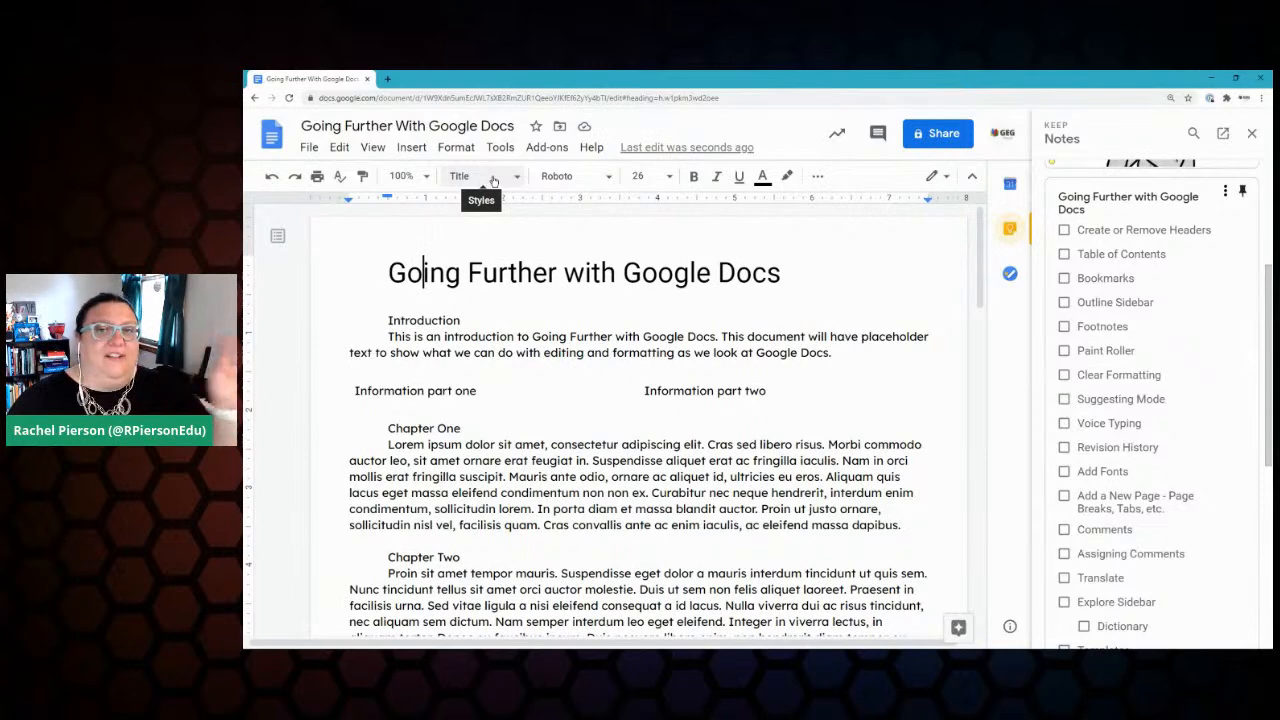
Step: Save the current styles as the default styles
{"action": "left_click", "coordinate": [493, 178]}
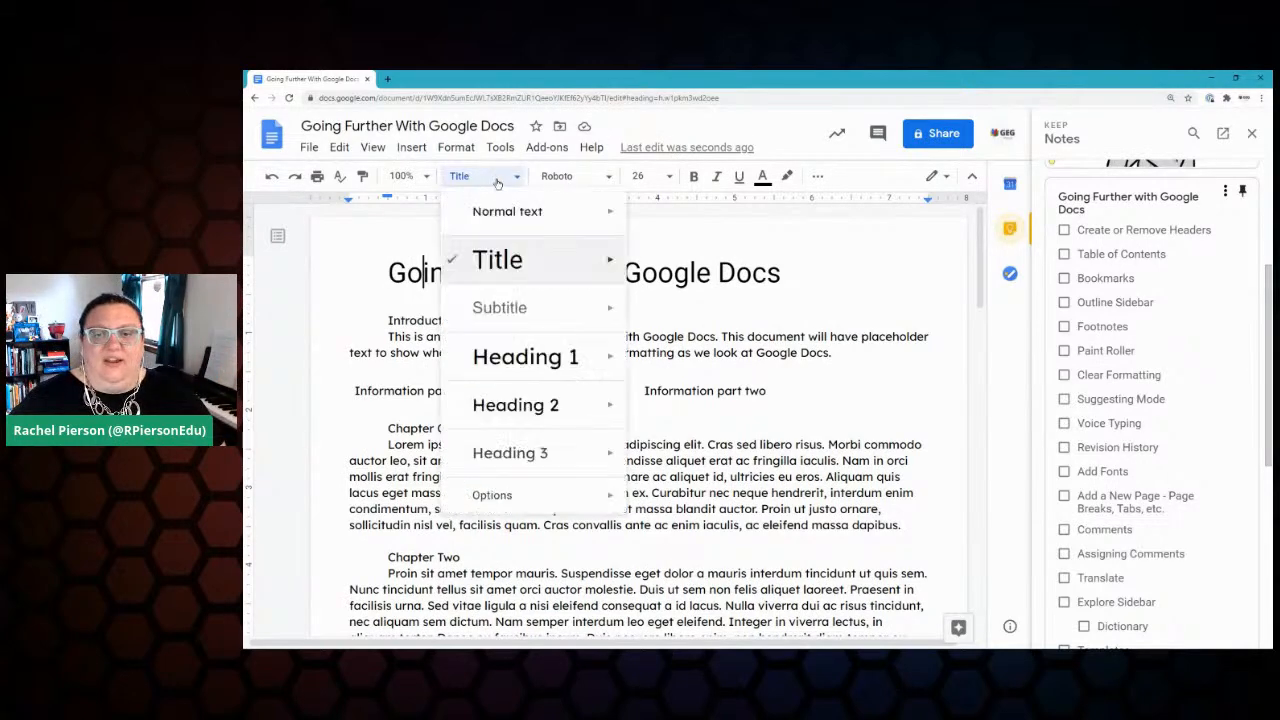
{"action": "mouse_move", "coordinate": [511, 494]}
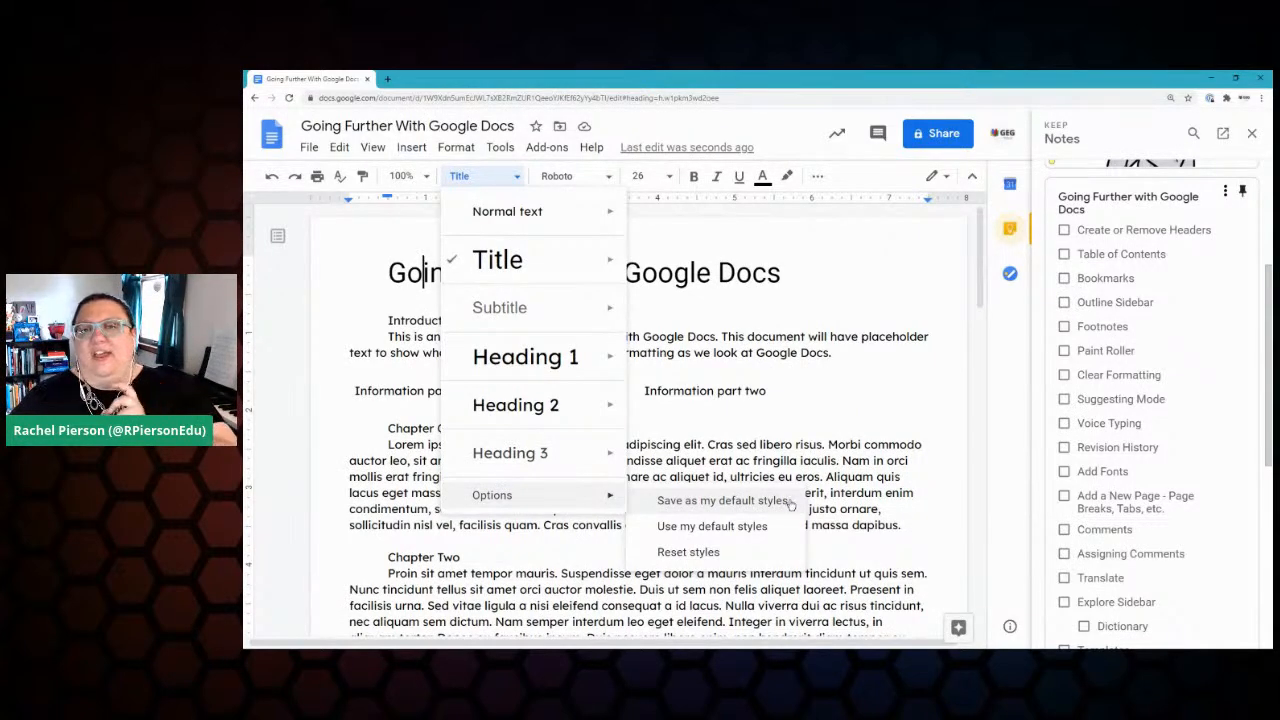
{"action": "left_click", "coordinate": [760, 444]}
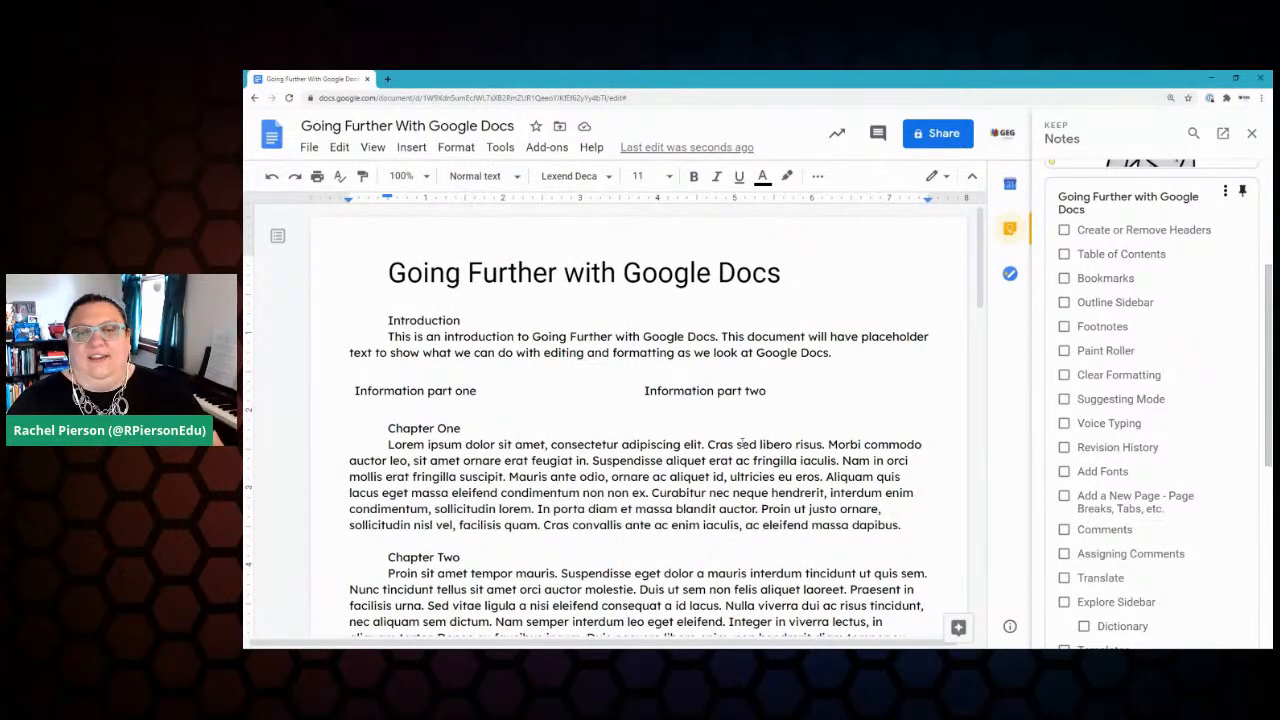
{"action": "left_click", "coordinate": [502, 280]}
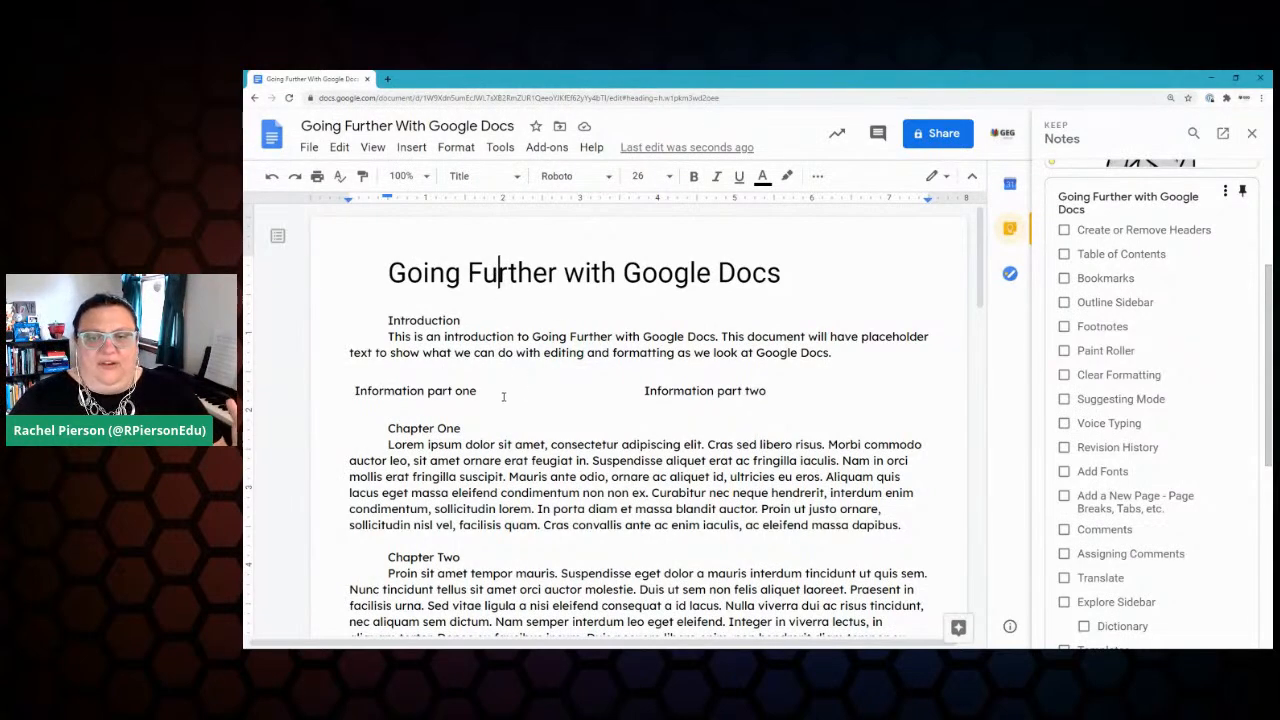
Step: Make the Introduction line a Heading 1
{"action": "left_click", "coordinate": [492, 338]}
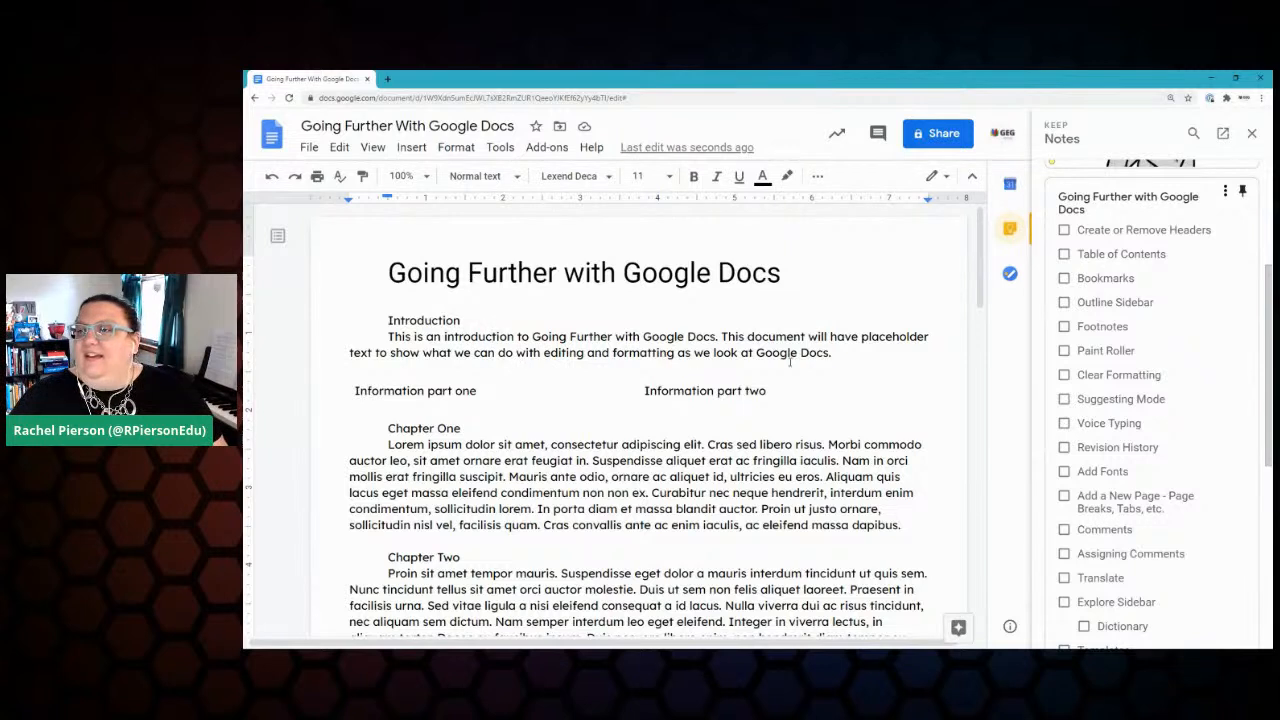
{"action": "double_click", "coordinate": [438, 318]}
{"action": "left_click", "coordinate": [476, 176]}
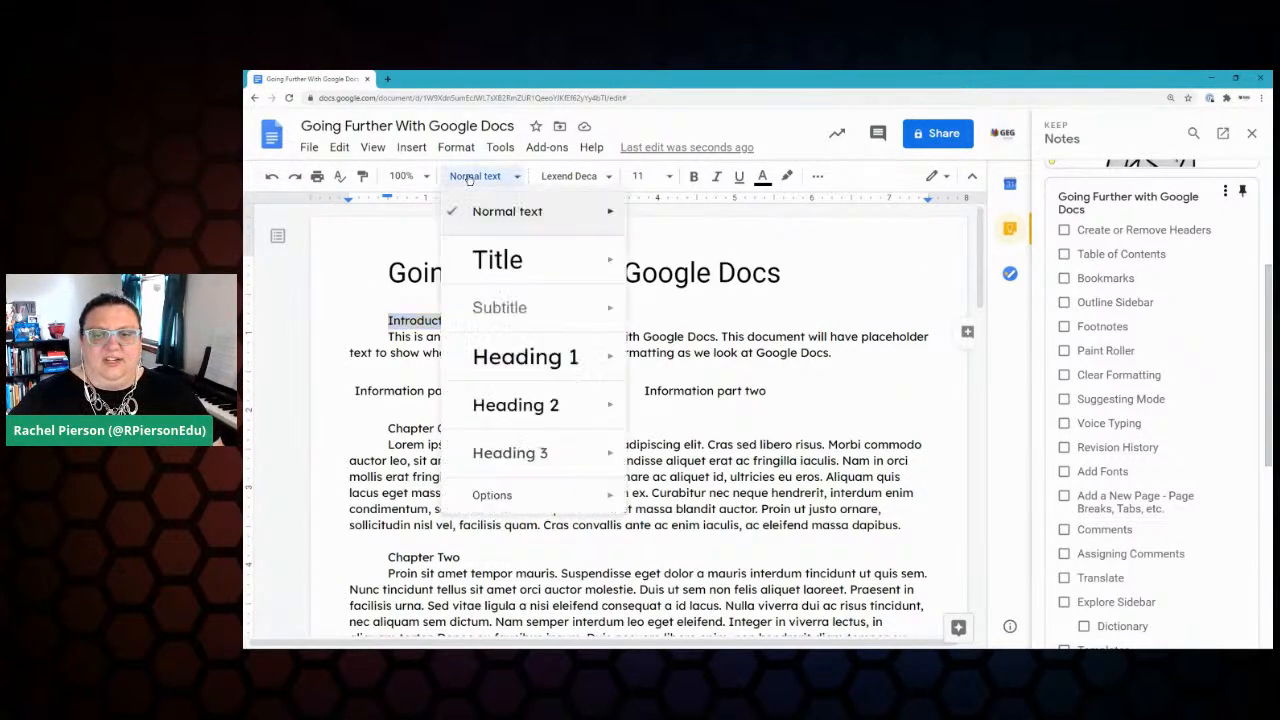
{"action": "left_click", "coordinate": [527, 358]}
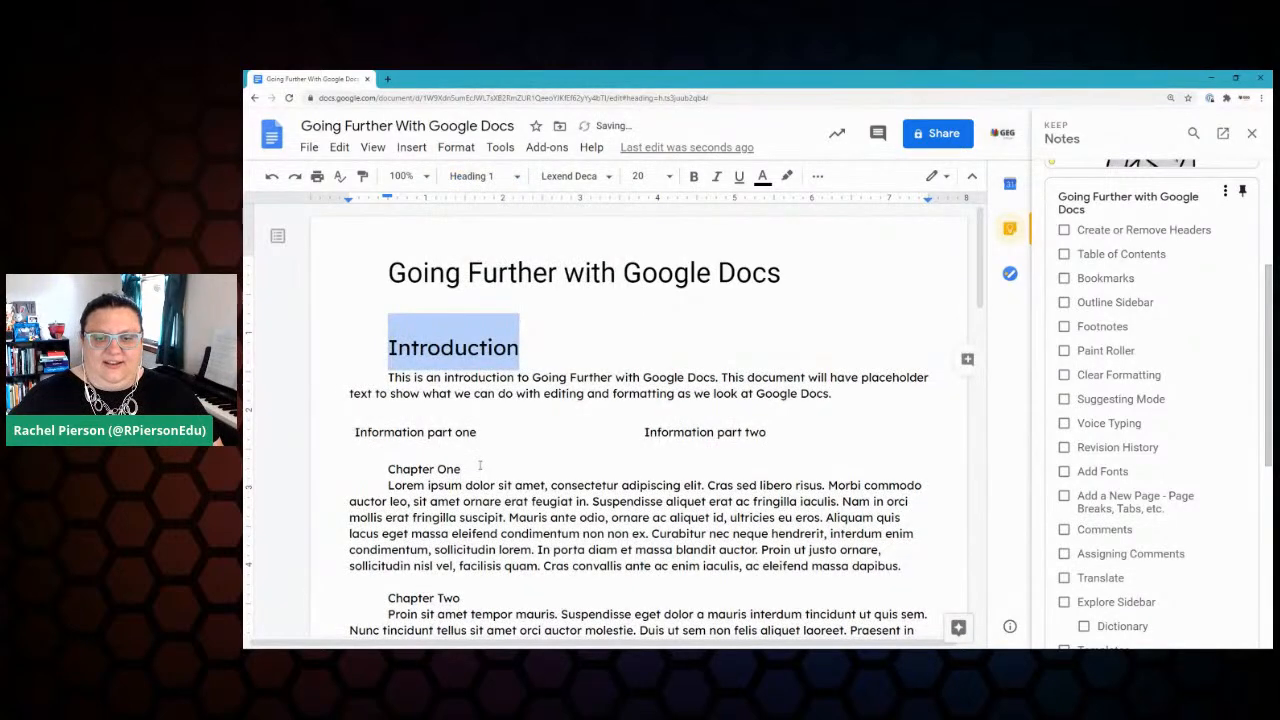
Step: Make the Chapter One line a Heading 1
{"action": "left_click_drag", "start_coordinate": [473, 469], "coordinate": [386, 468]}
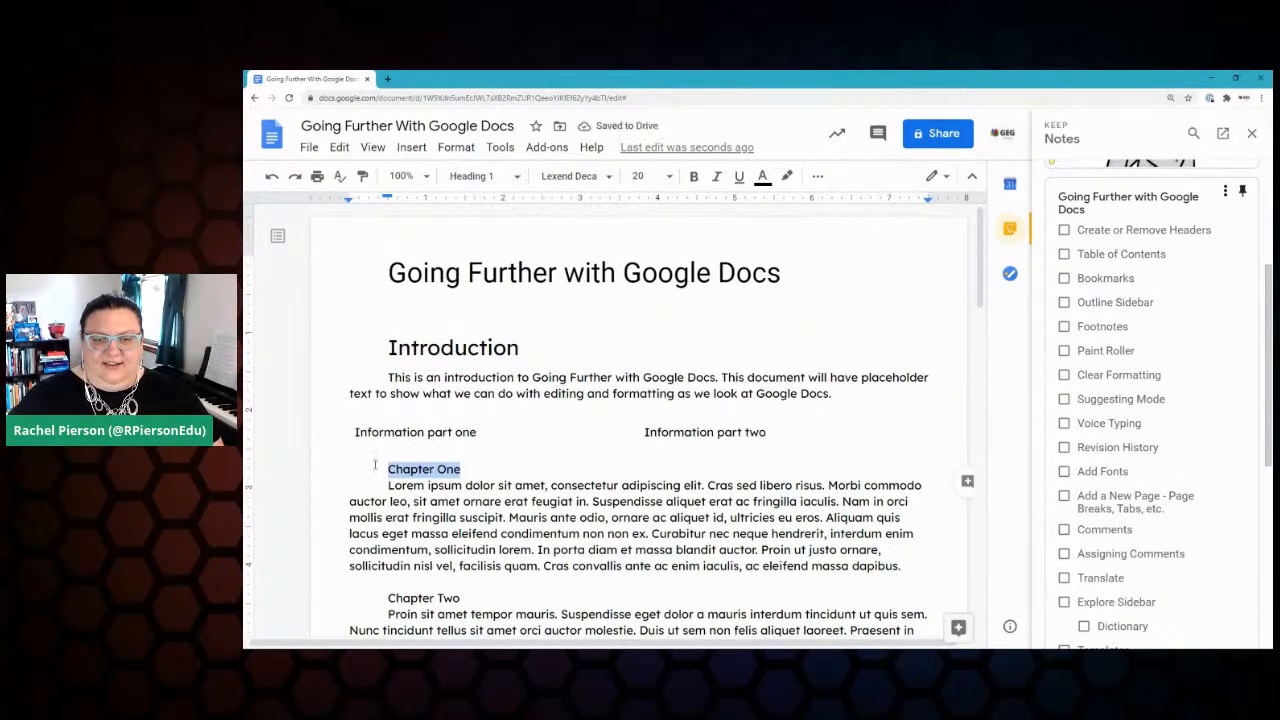
{"action": "left_click", "coordinate": [472, 177]}
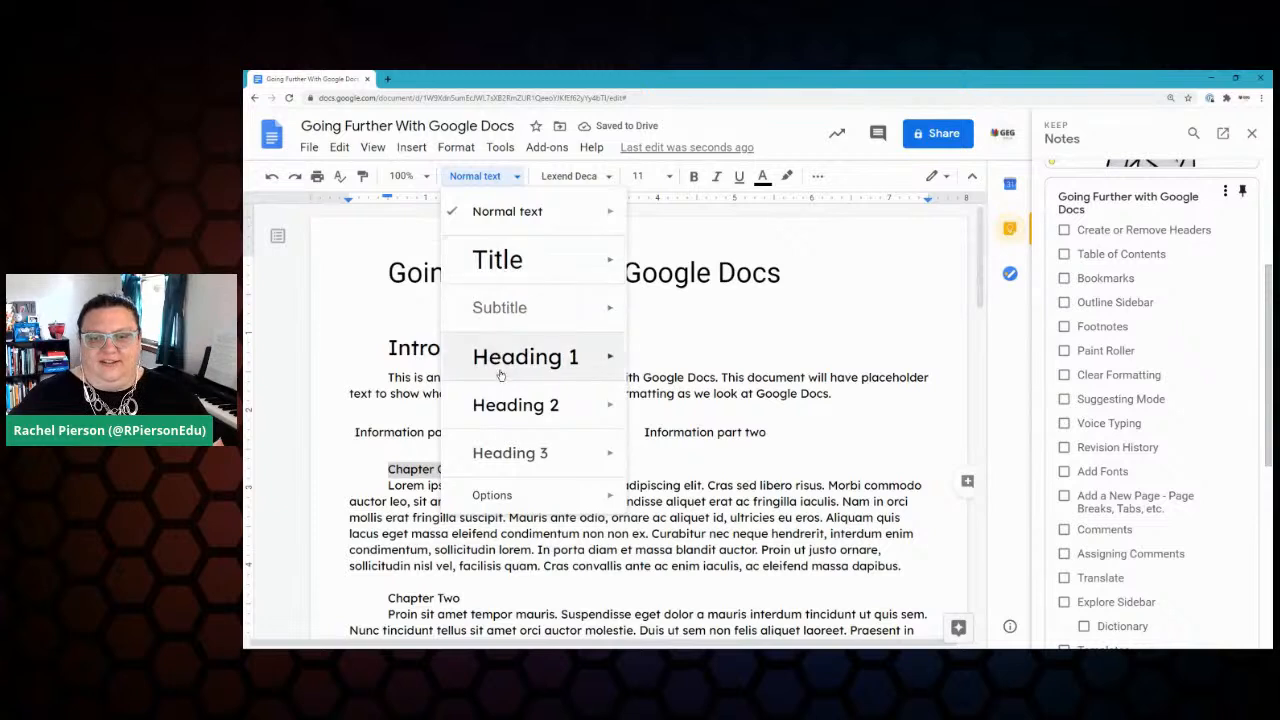
{"action": "mouse_move", "coordinate": [598, 364]}
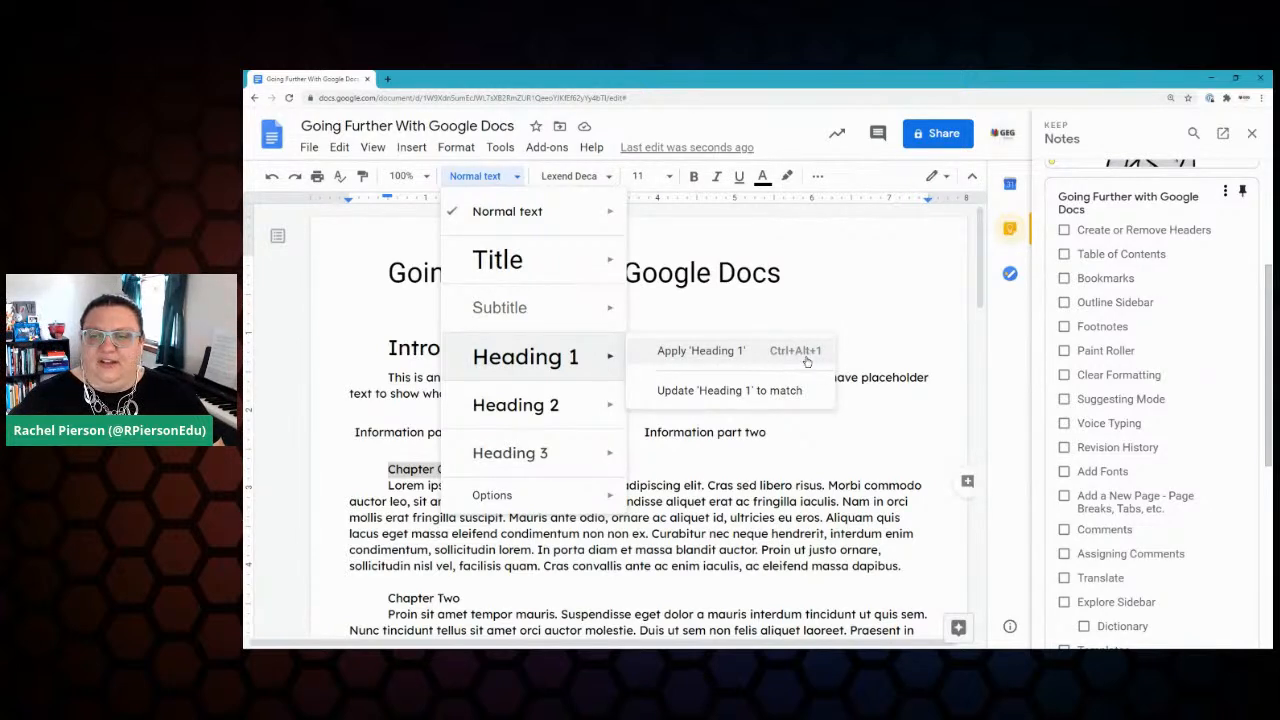
{"action": "mouse_move", "coordinate": [493, 362]}
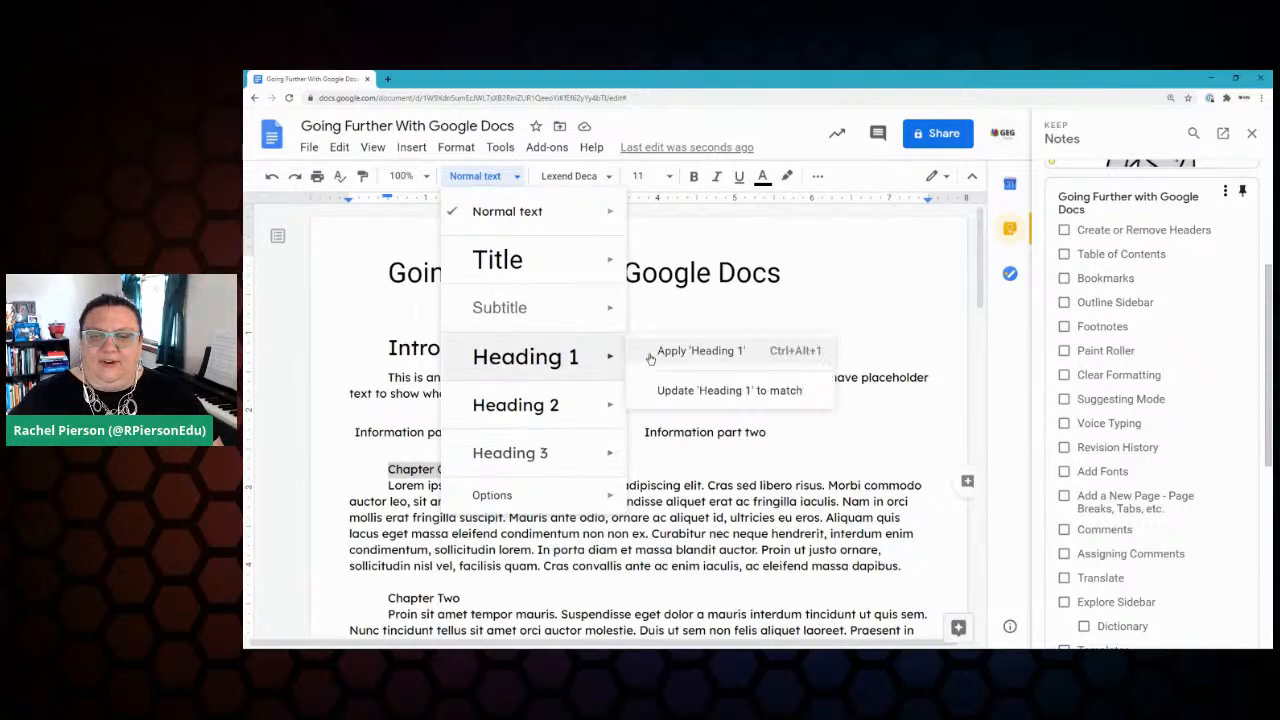
{"action": "left_click", "coordinate": [700, 346]}
Step: Make Chapter Two a Heading 1 with Ctrl+Alt+1, then select its heading text
{"action": "scroll", "coordinate": [500, 392], "scroll_direction": "down", "scroll_amount": 2}
{"action": "scroll", "coordinate": [502, 391], "scroll_direction": "down", "scroll_amount": 2}
{"action": "triple_click", "coordinate": [417, 371]}
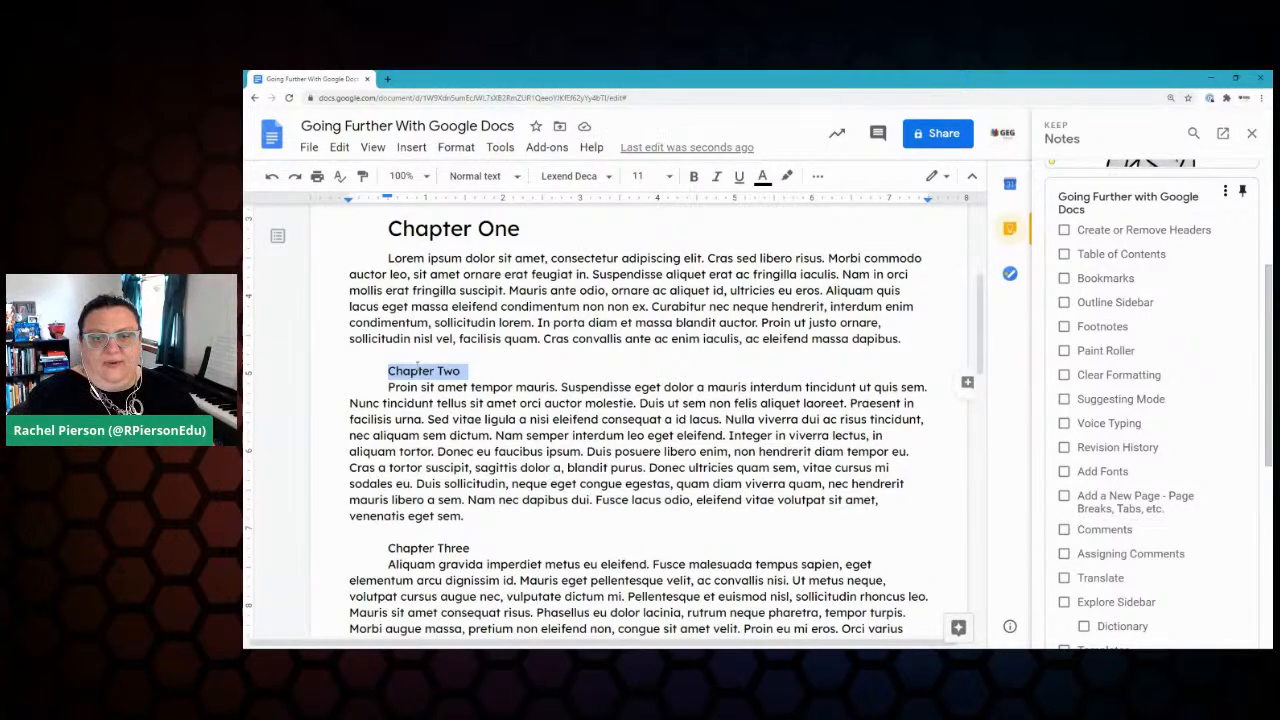
{"action": "key", "text": "ctrl+alt+1"}
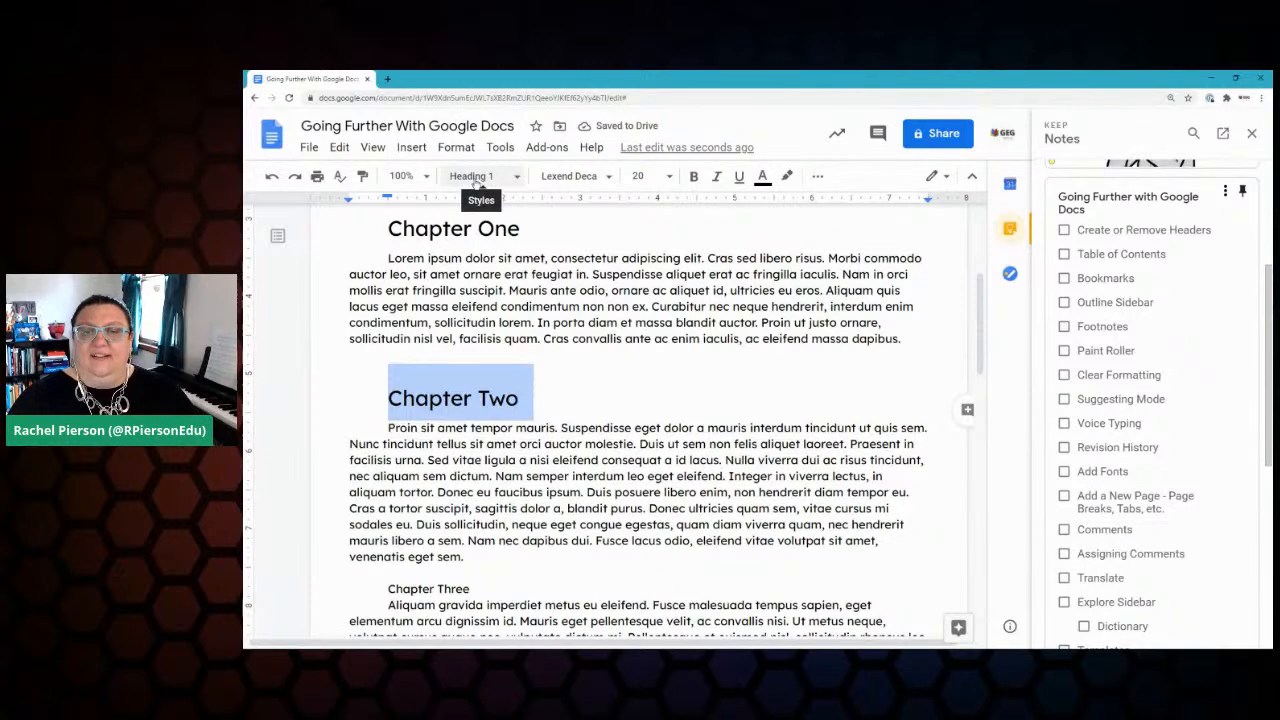
{"action": "scroll", "coordinate": [502, 428], "scroll_direction": "up", "scroll_amount": 2}
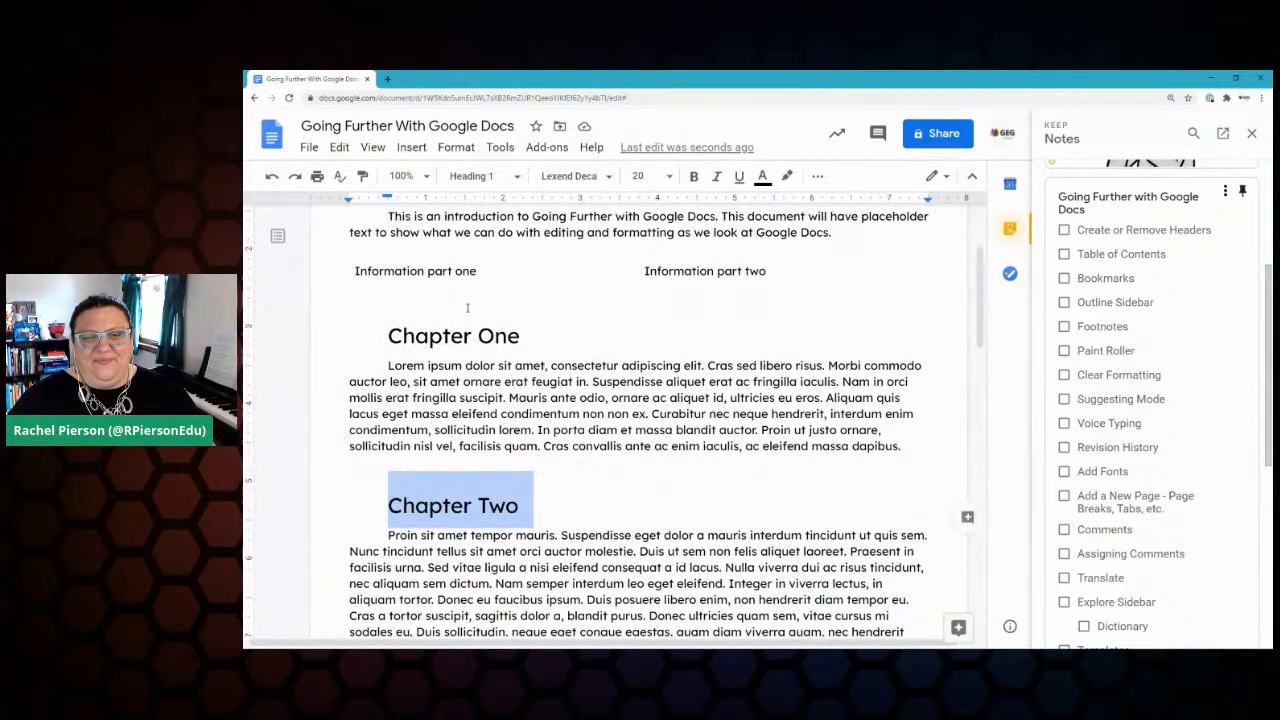
{"action": "left_click_drag", "start_coordinate": [532, 506], "coordinate": [366, 505]}
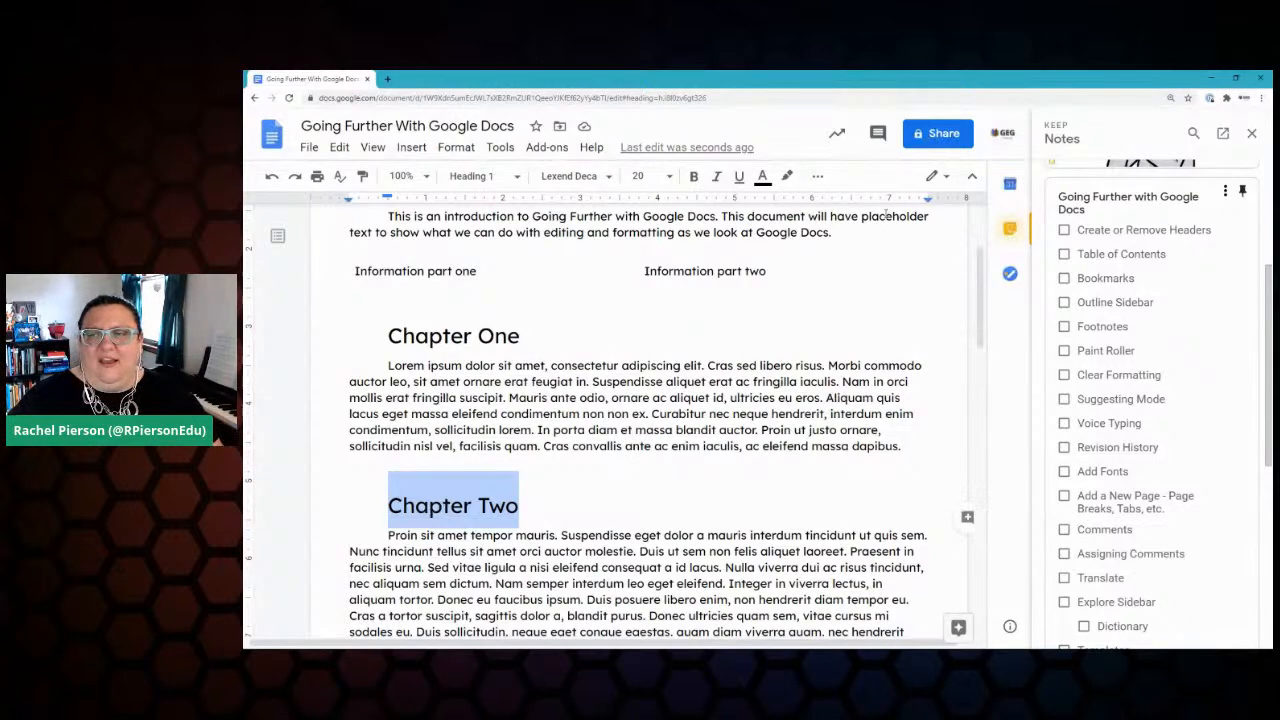
Step: Close the Keep side panel, then apply 'Remove space before paragraph' to Chapter Two
{"action": "left_click", "coordinate": [1251, 133]}
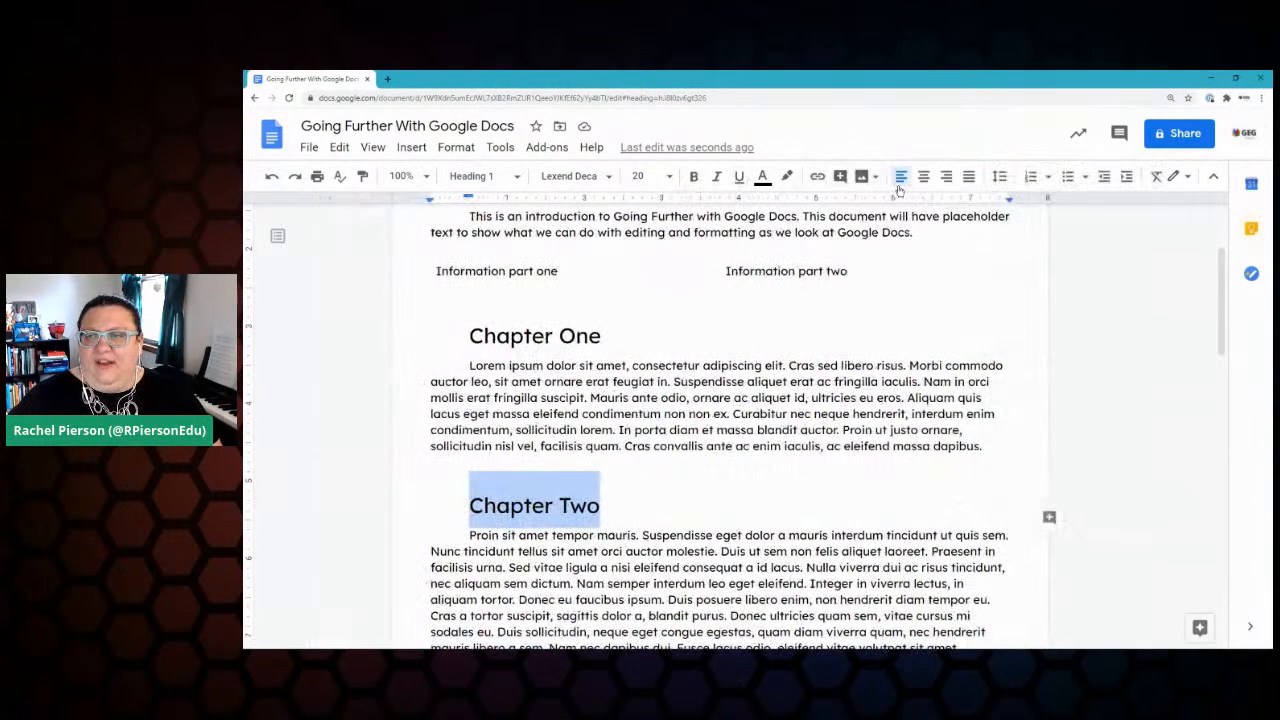
{"action": "left_click", "coordinate": [1001, 178]}
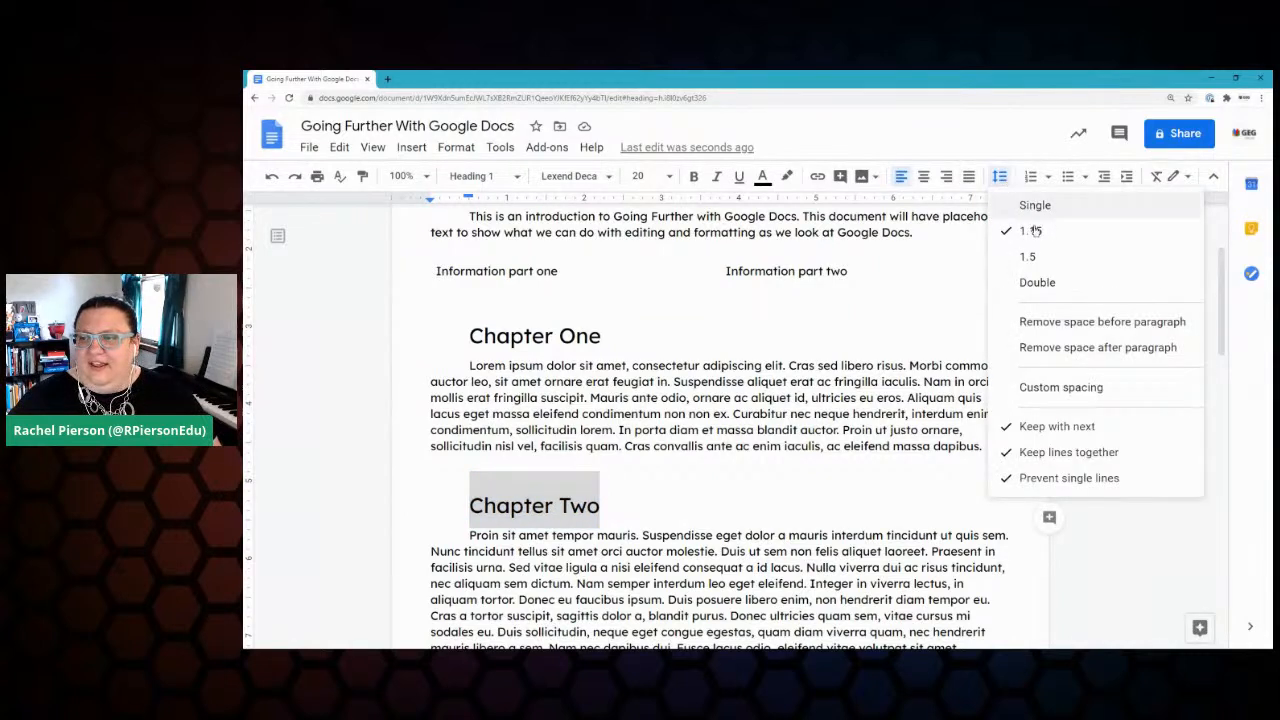
{"action": "left_click", "coordinate": [1150, 323]}
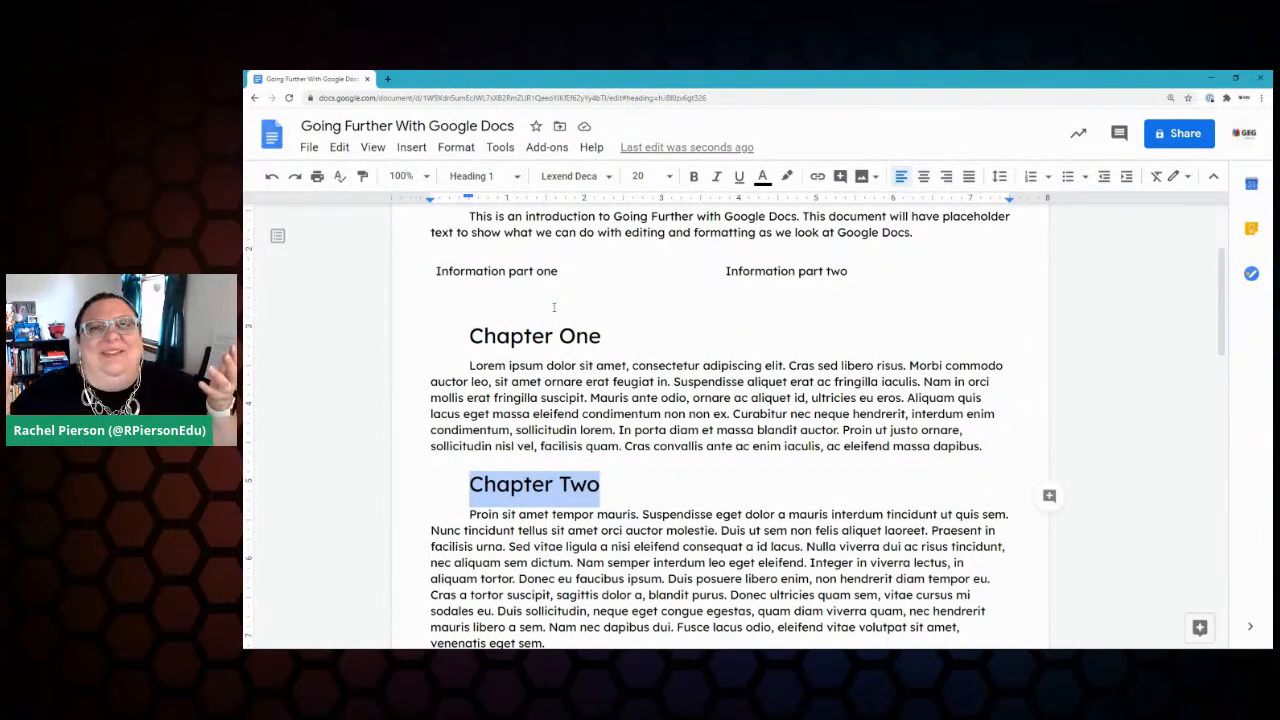
Step: Update the Heading 1 style to match Chapter Two's formatting
{"action": "left_click", "coordinate": [518, 177]}
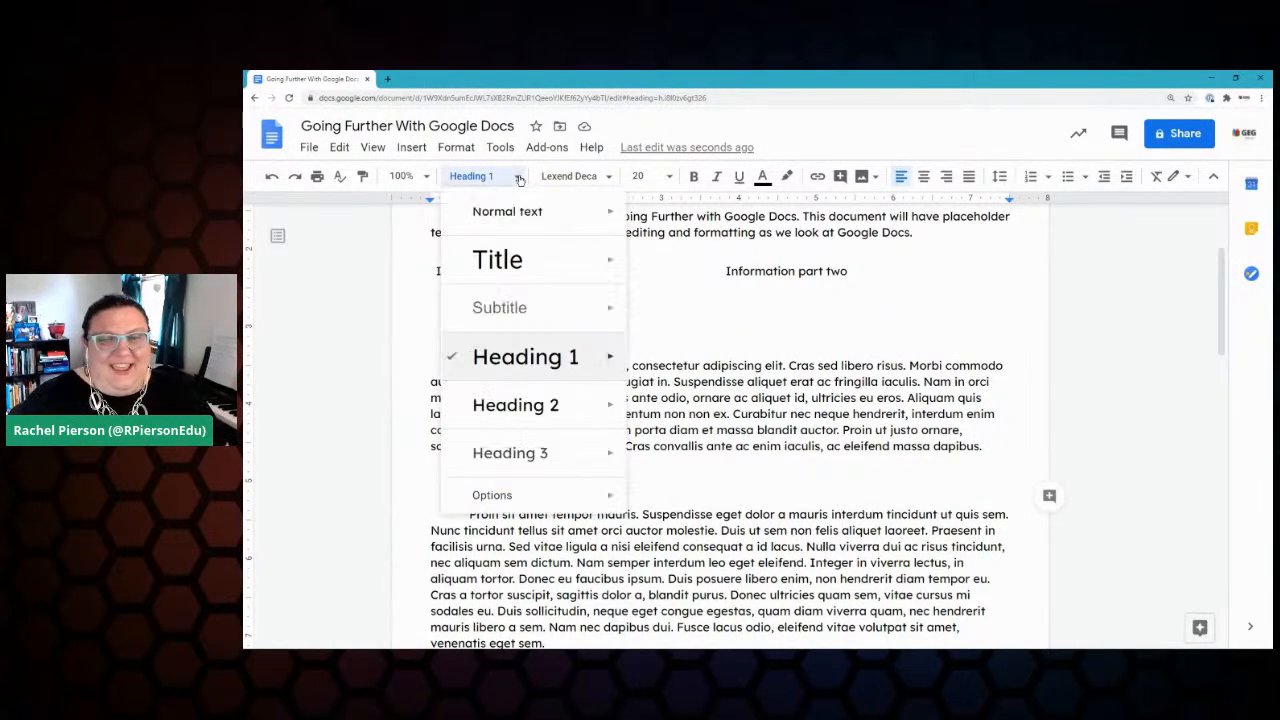
{"action": "mouse_move", "coordinate": [541, 362]}
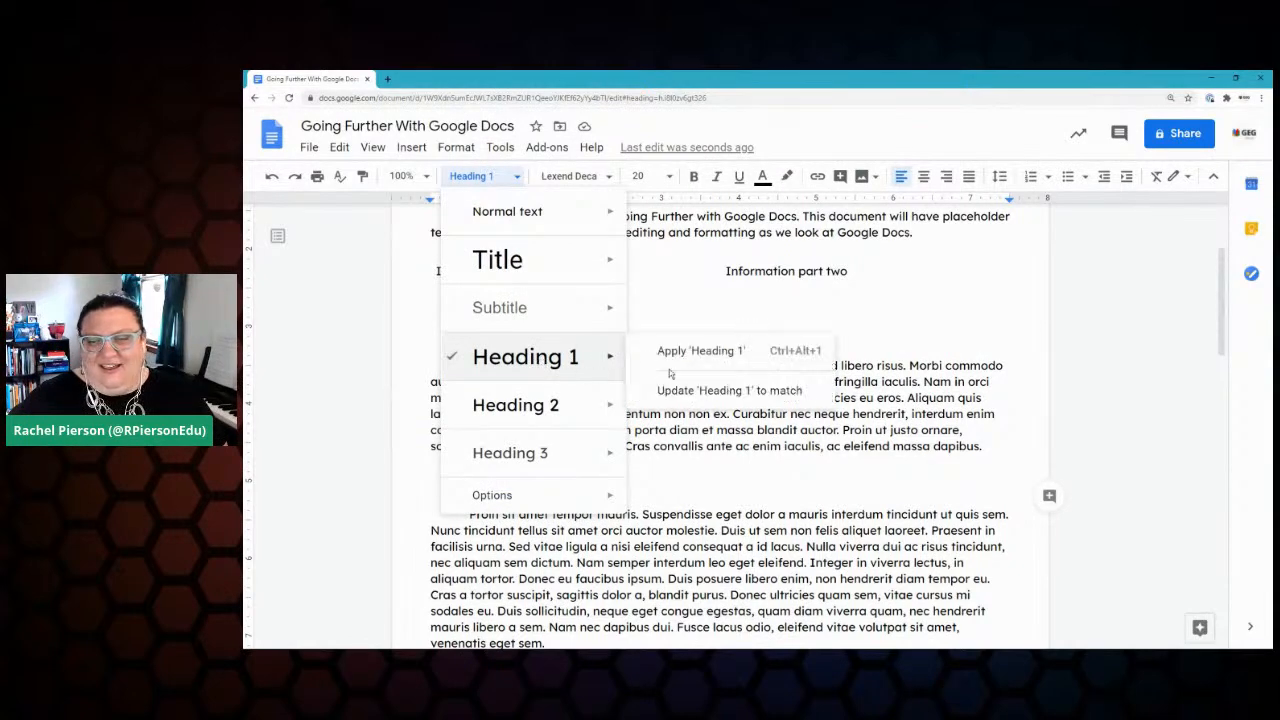
{"action": "left_click", "coordinate": [693, 392]}
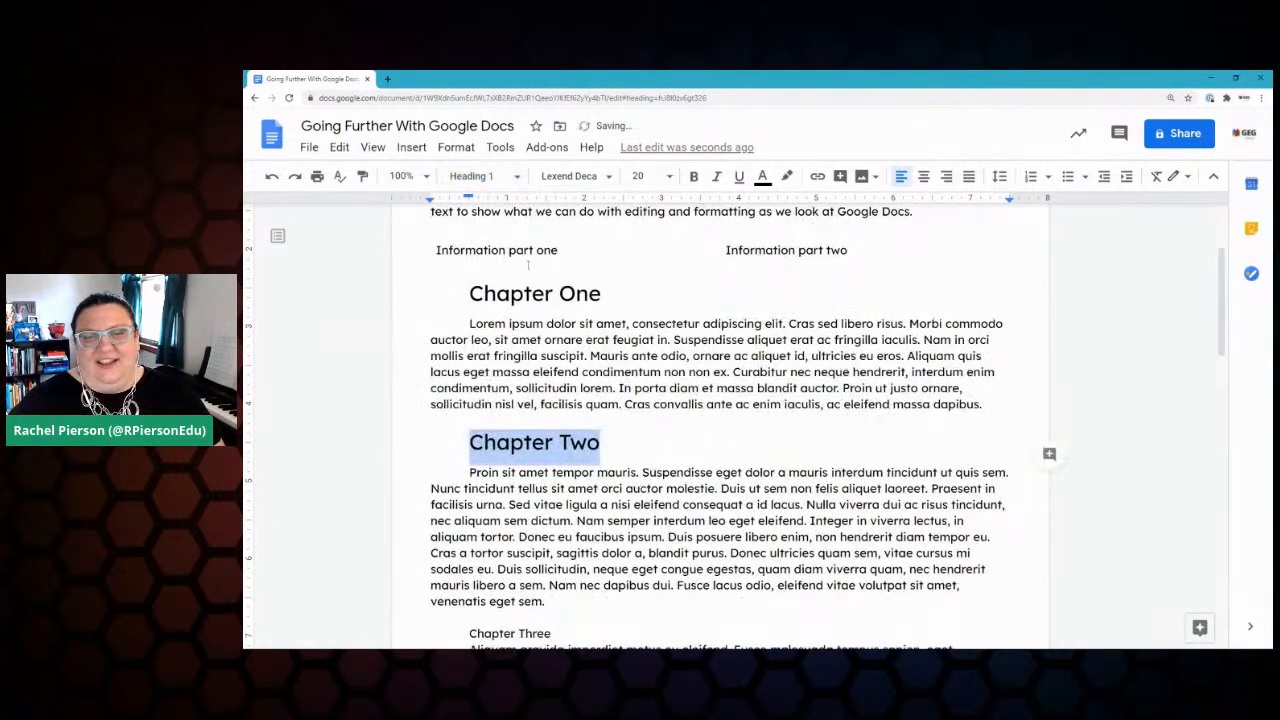
Step: Make Chapters Three, Four and Five Heading 1 headings with Ctrl+Alt+1
{"action": "scroll", "coordinate": [556, 322], "scroll_direction": "up", "scroll_amount": 3}
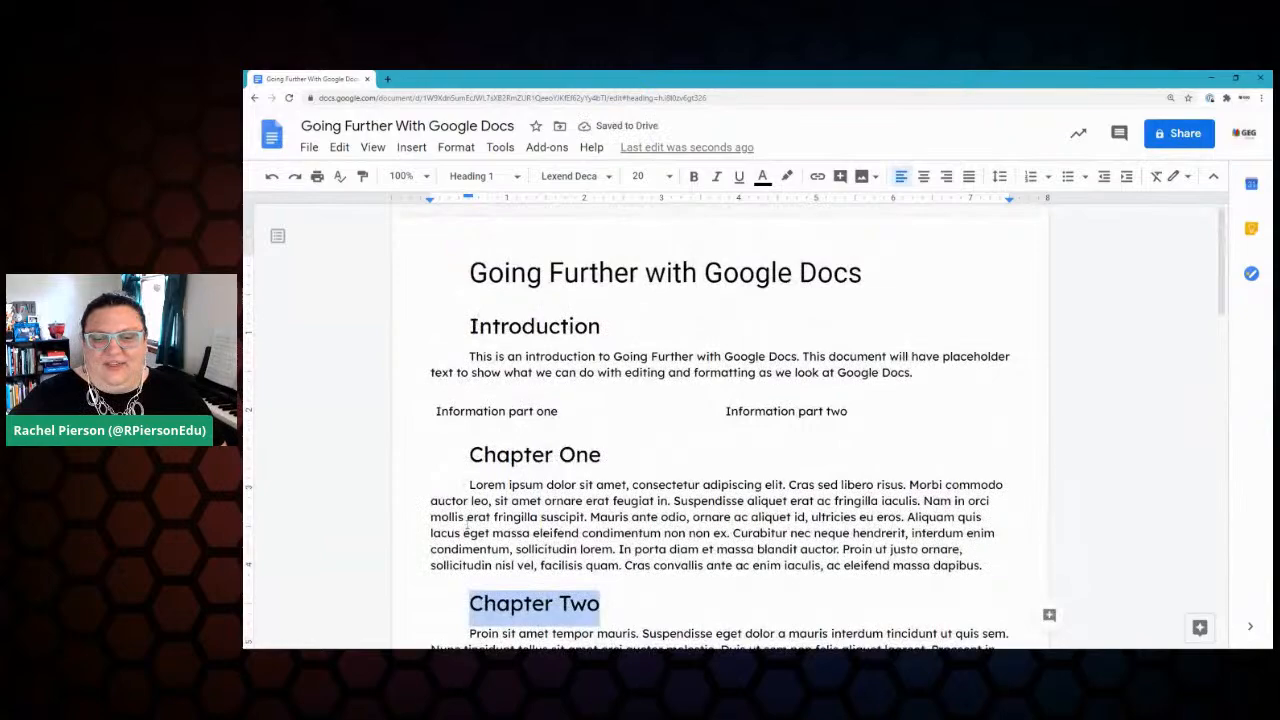
{"action": "scroll", "coordinate": [466, 532], "scroll_direction": "down", "scroll_amount": 3}
{"action": "scroll", "coordinate": [434, 461], "scroll_direction": "down", "scroll_amount": 4}
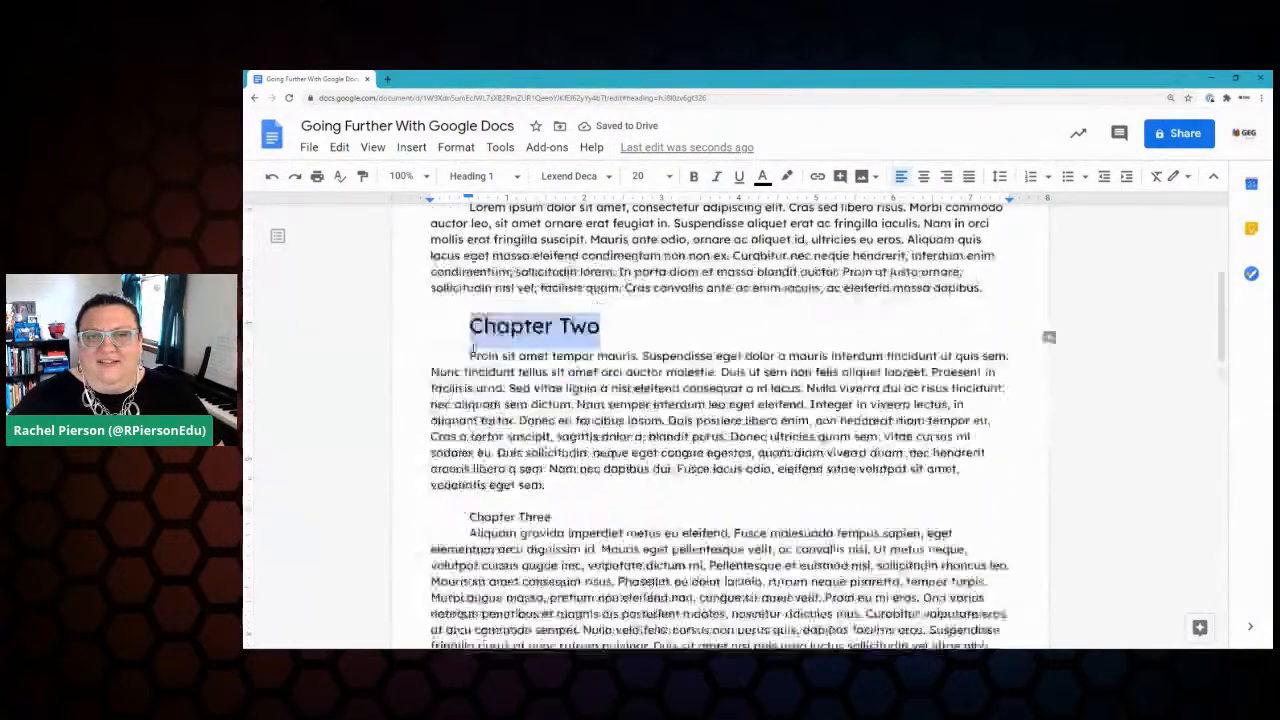
{"action": "left_click_drag", "start_coordinate": [568, 418], "coordinate": [451, 419]}
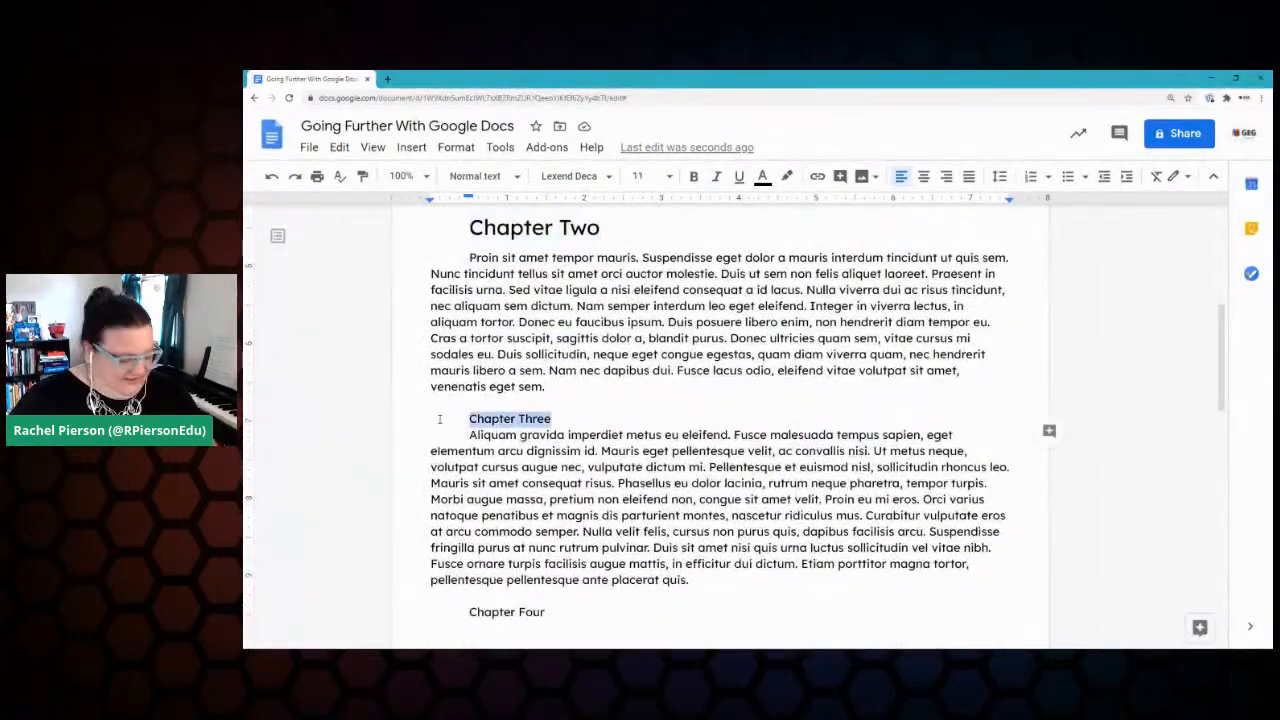
{"action": "key", "text": "ctrl+alt+1"}
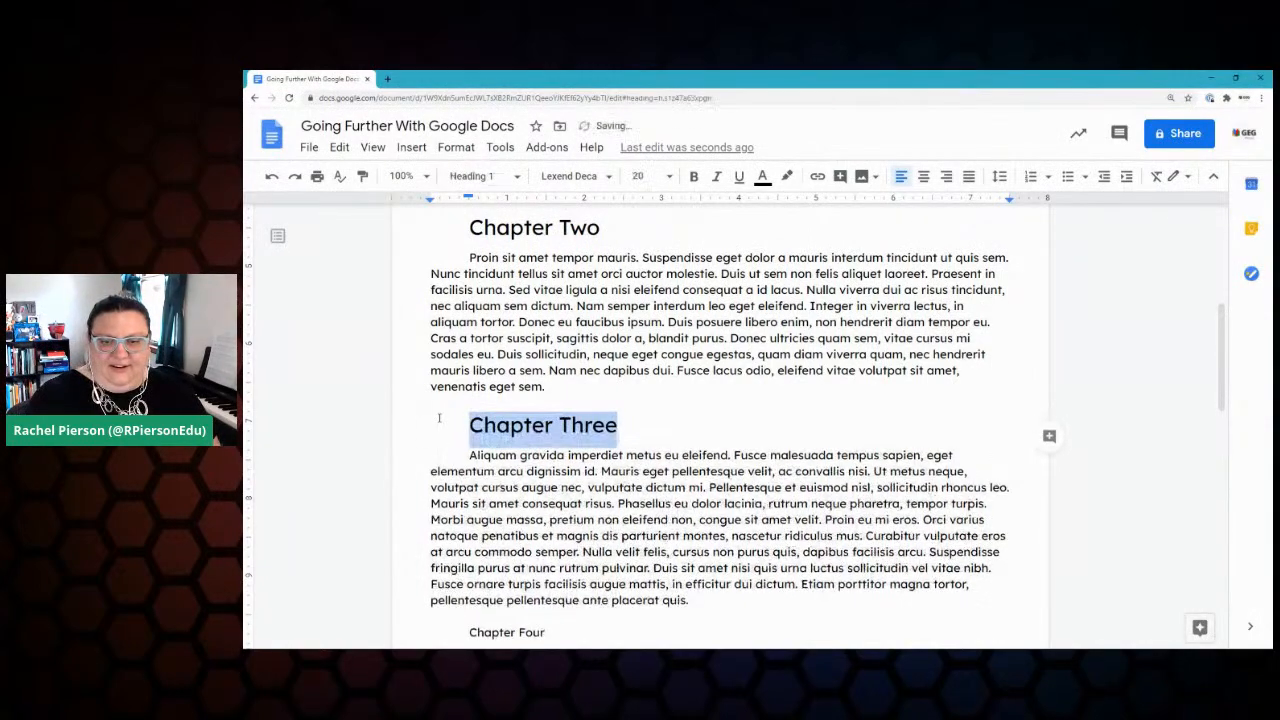
{"action": "scroll", "coordinate": [439, 420], "scroll_direction": "down", "scroll_amount": 5}
{"action": "left_click_drag", "start_coordinate": [546, 364], "coordinate": [458, 364]}
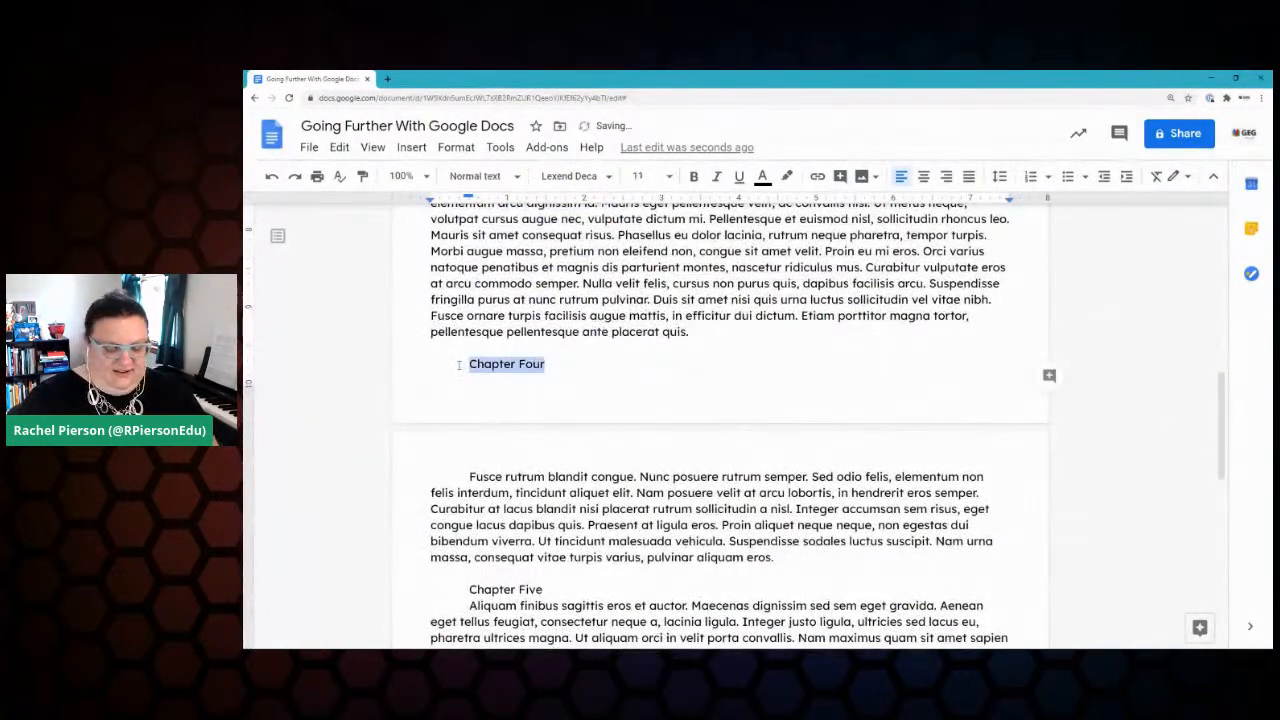
{"action": "key", "text": "ctrl+alt+1"}
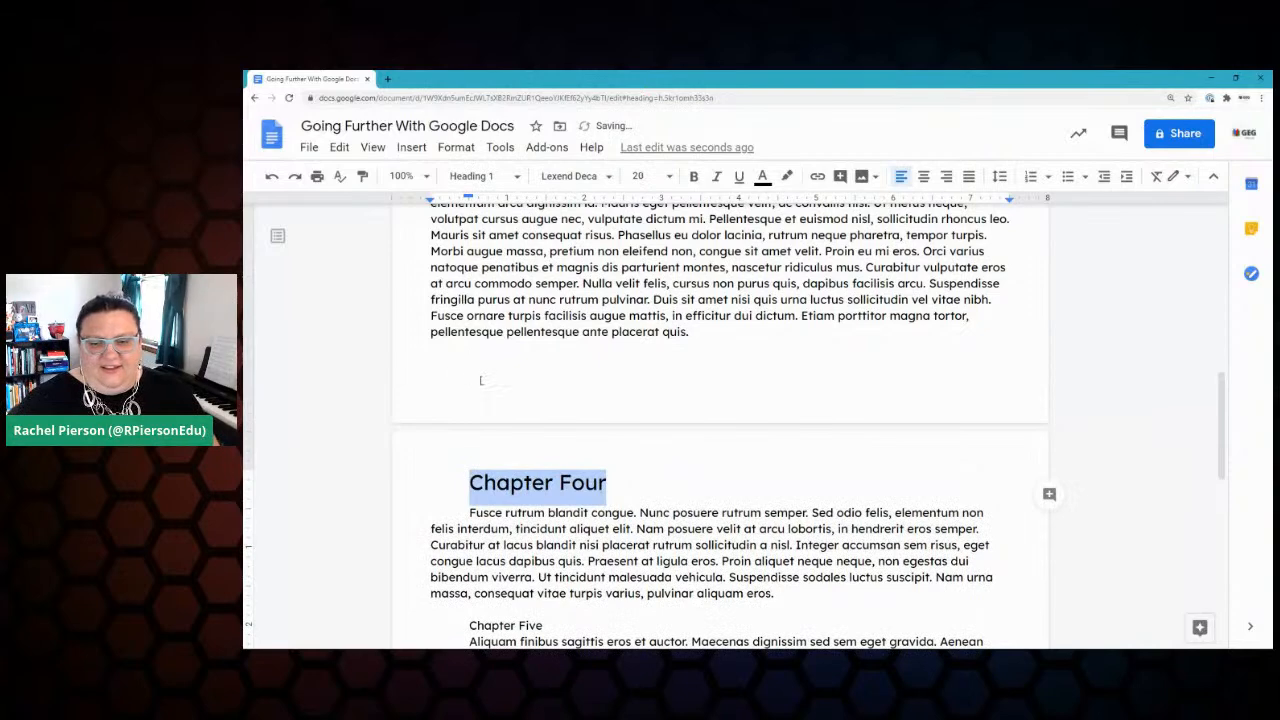
{"action": "scroll", "coordinate": [480, 378], "scroll_direction": "down", "scroll_amount": 4}
{"action": "mouse_move", "coordinate": [468, 410]}
{"action": "left_mouse_down"}
{"action": "mouse_move", "coordinate": [565, 410]}
{"action": "mouse_move", "coordinate": [465, 410]}
{"action": "left_mouse_up"}
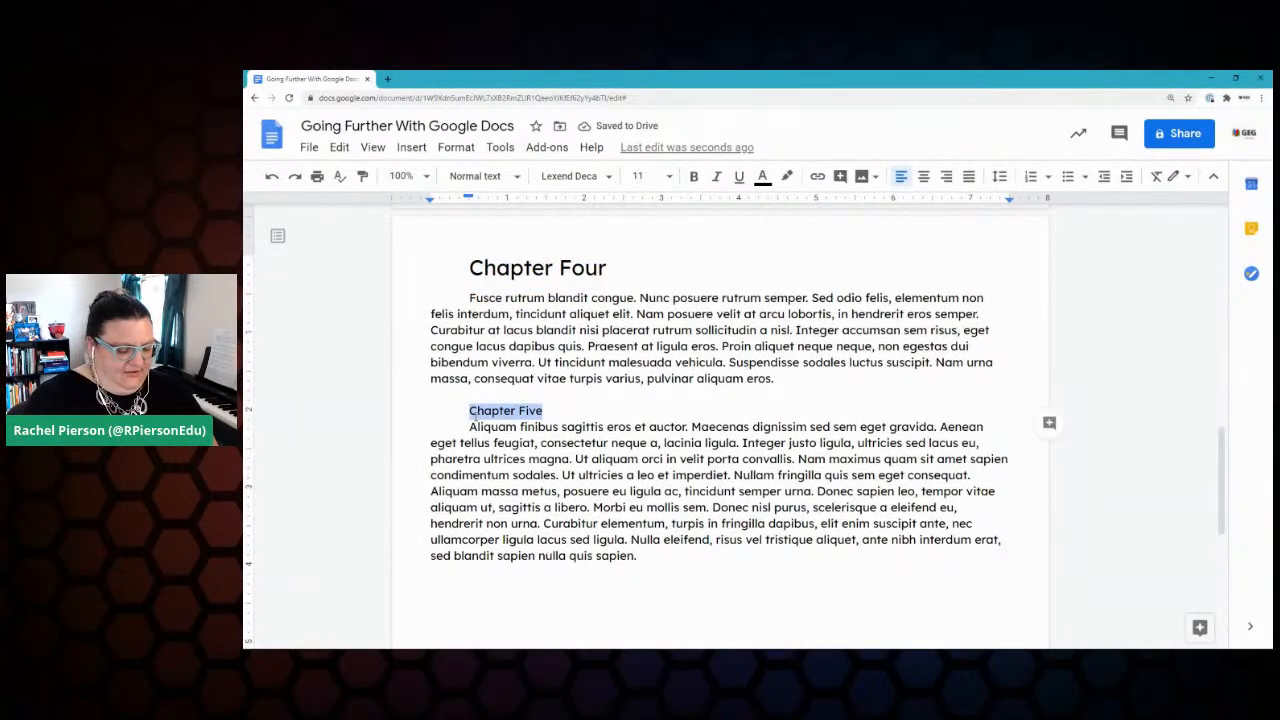
{"action": "key", "text": "ctrl+alt+1"}
{"action": "scroll", "coordinate": [637, 405], "scroll_direction": "up", "scroll_amount": 10}
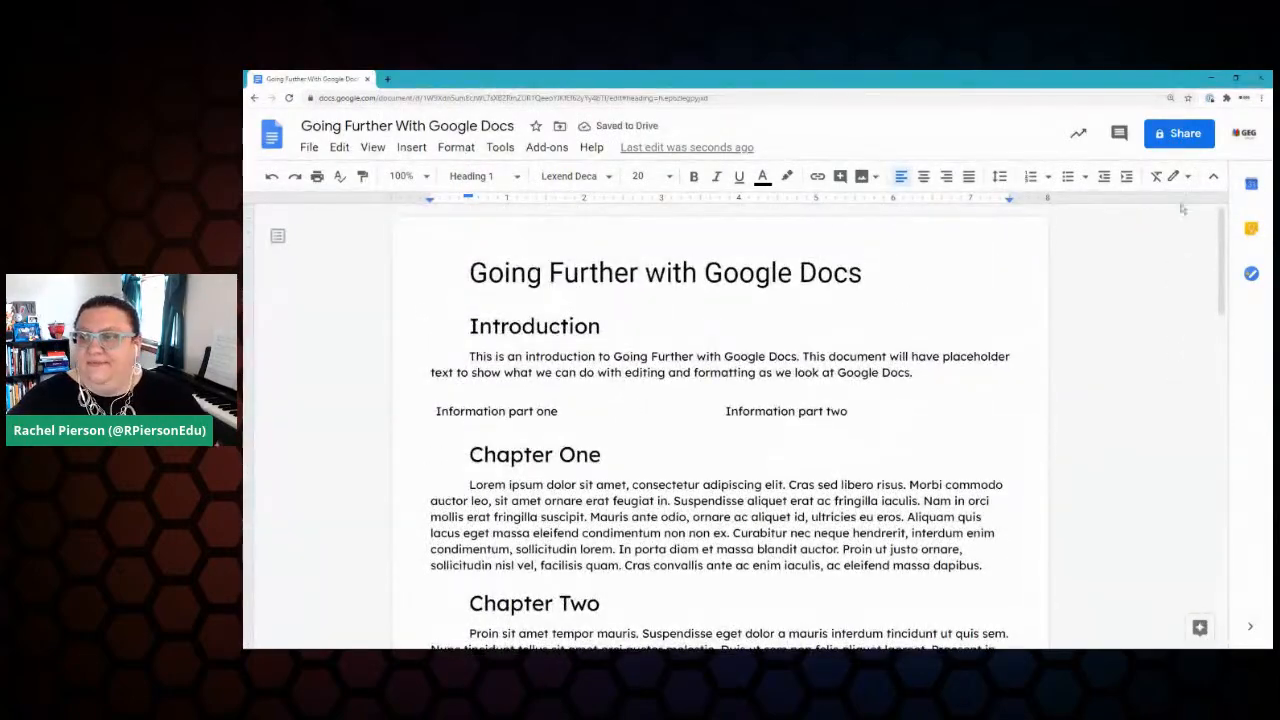
Step: With Keep reopened, insert a Table of contents with blue links below the title
{"action": "left_click", "coordinate": [1250, 228]}
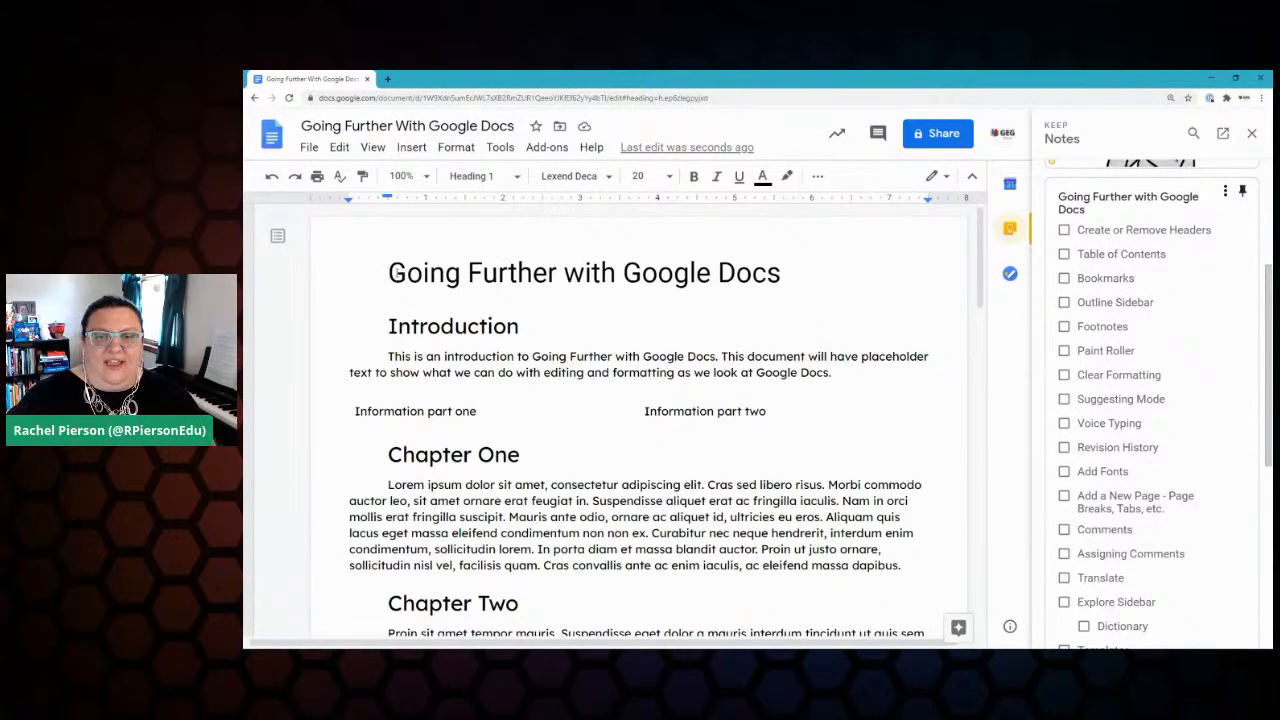
{"action": "left_click", "coordinate": [404, 302]}
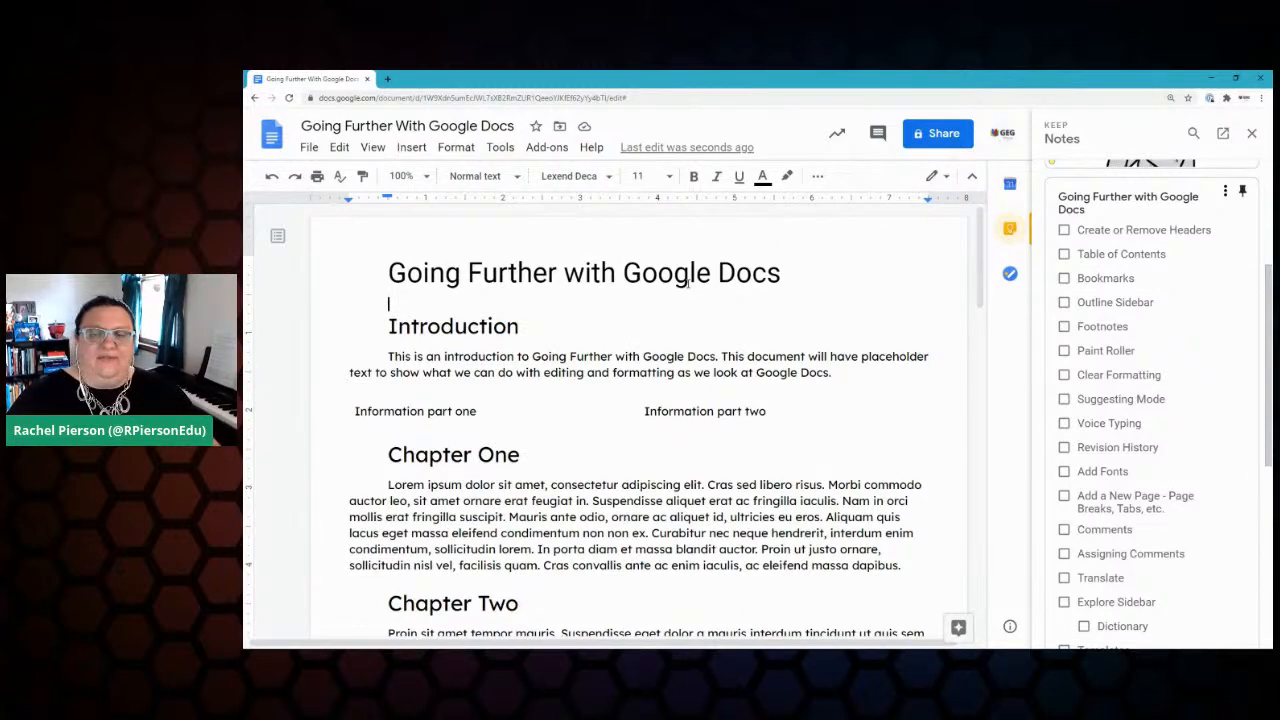
{"action": "left_click", "coordinate": [412, 148]}
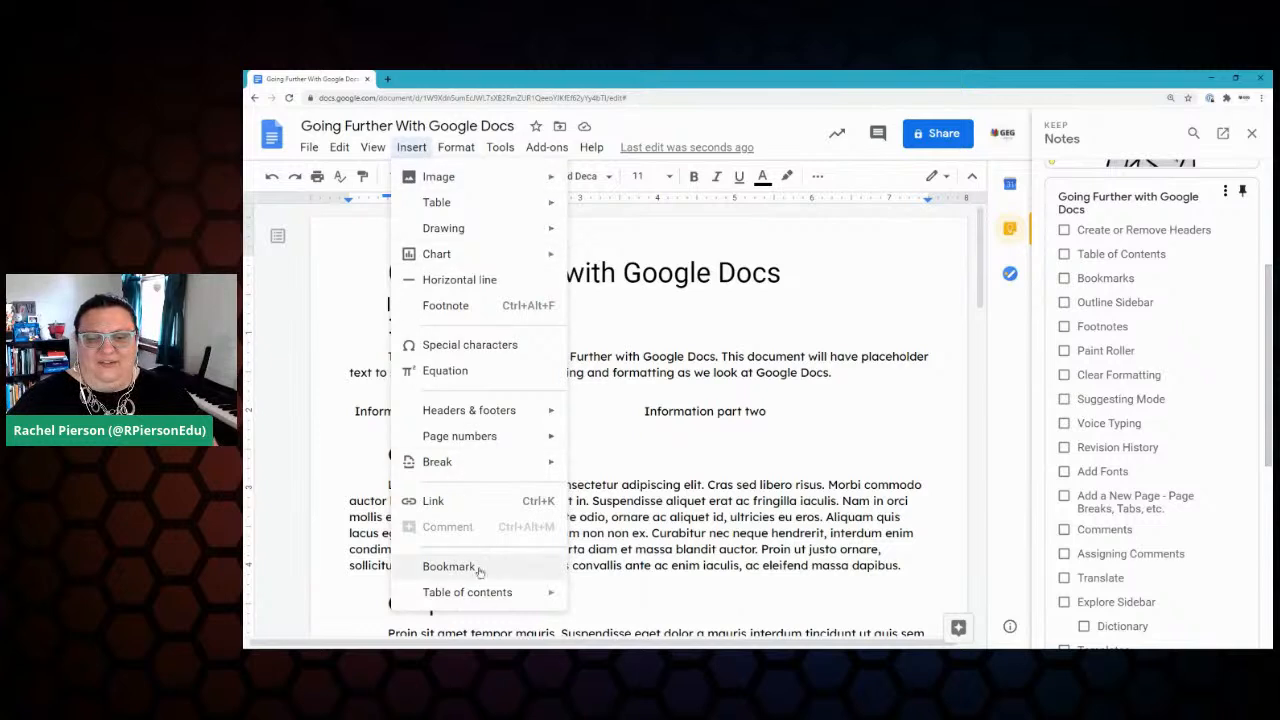
{"action": "mouse_move", "coordinate": [485, 604]}
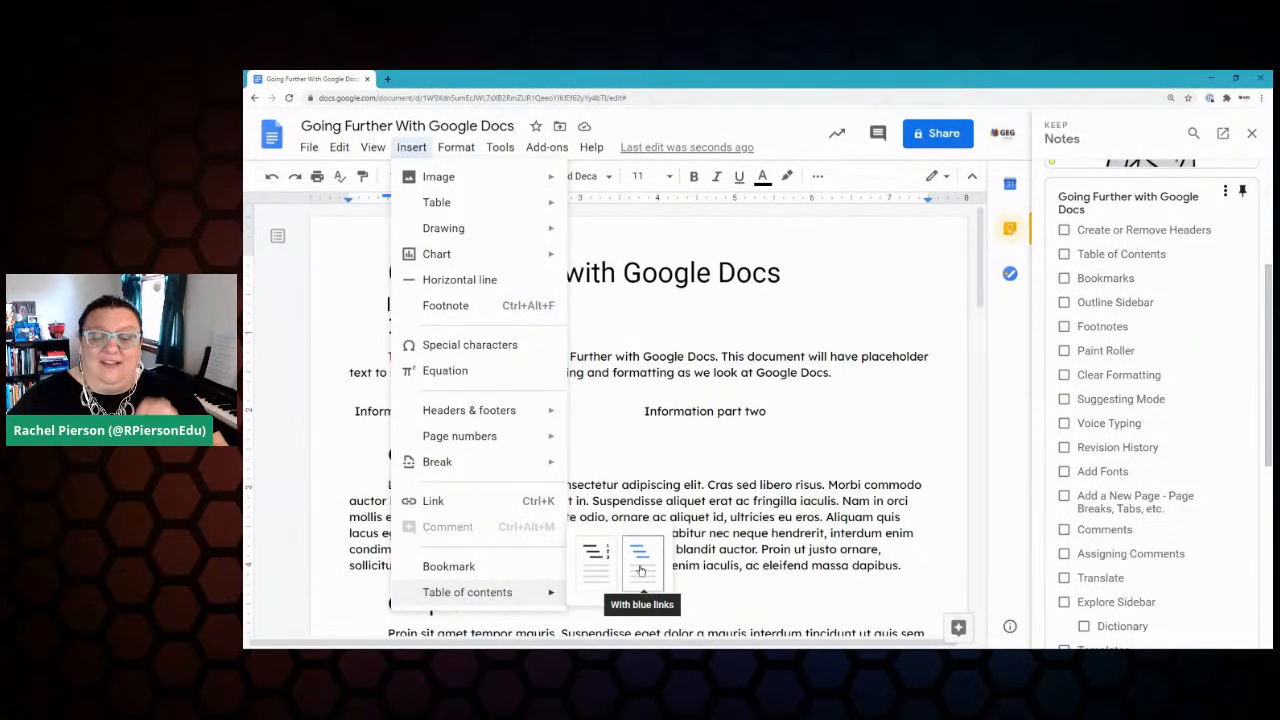
{"action": "left_click", "coordinate": [641, 568]}
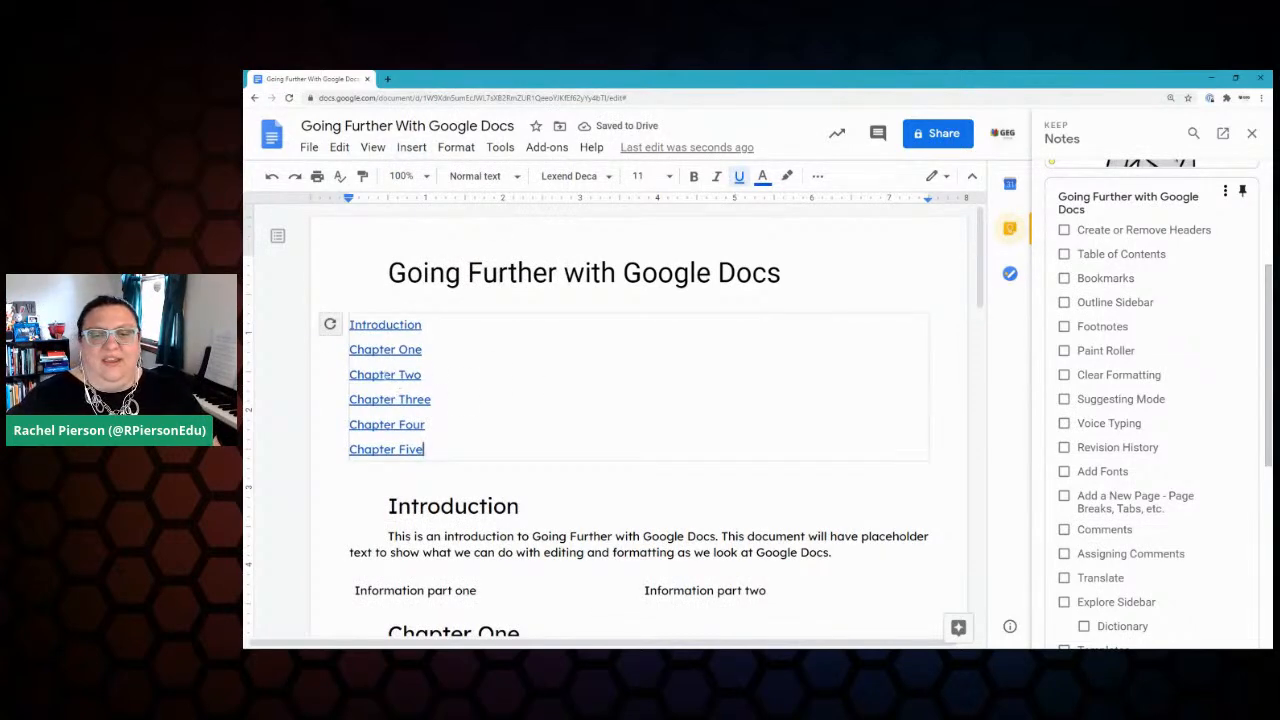
Step: Follow the Chapter Four contents link, then tick Create or Remove Headers and Table of Contents in Keep
{"action": "left_click", "coordinate": [381, 425]}
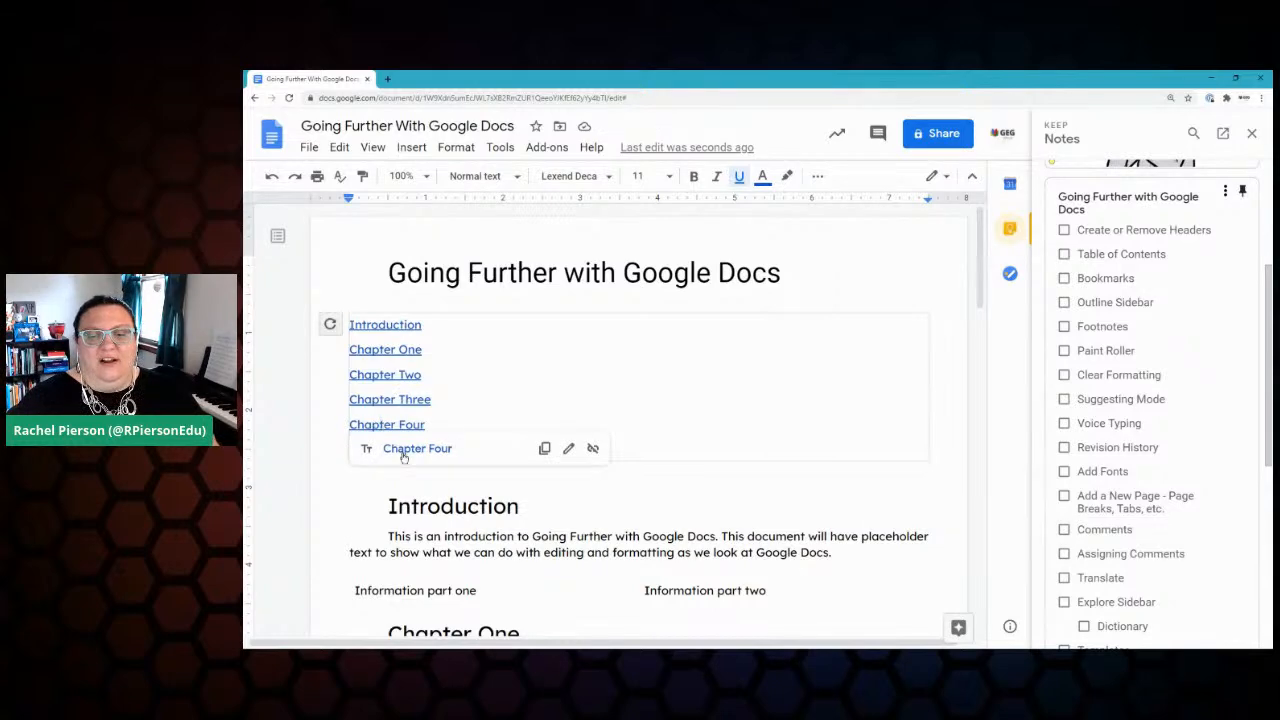
{"action": "left_click", "coordinate": [417, 449]}
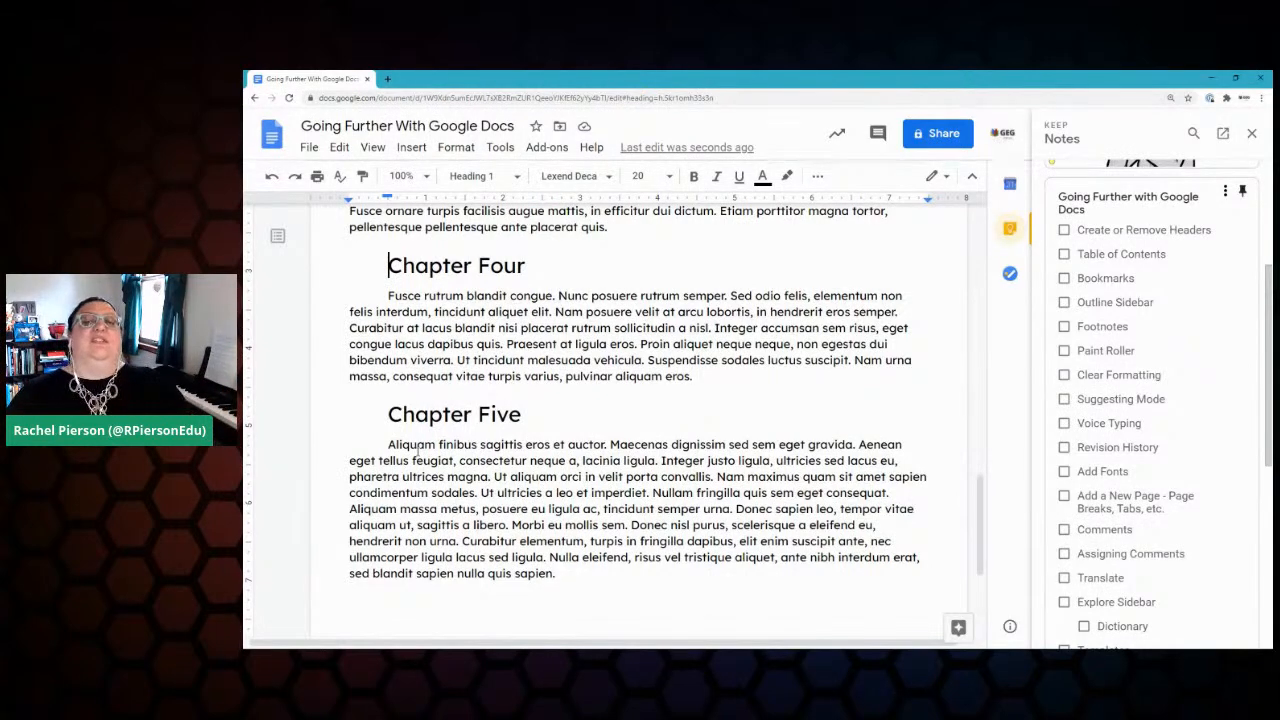
{"action": "left_click", "coordinate": [1064, 231]}
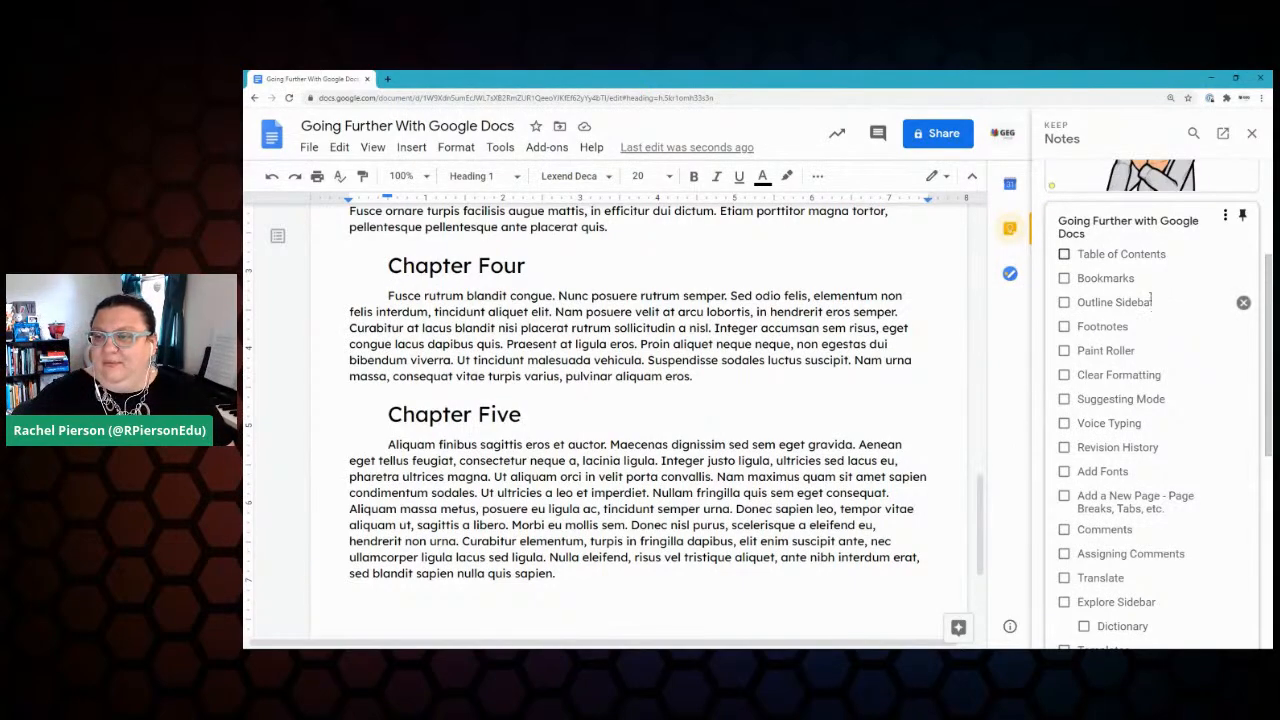
{"action": "scroll", "coordinate": [638, 420], "scroll_direction": "up", "scroll_amount": 8}
{"action": "scroll", "coordinate": [638, 420], "scroll_direction": "up", "scroll_amount": 6}
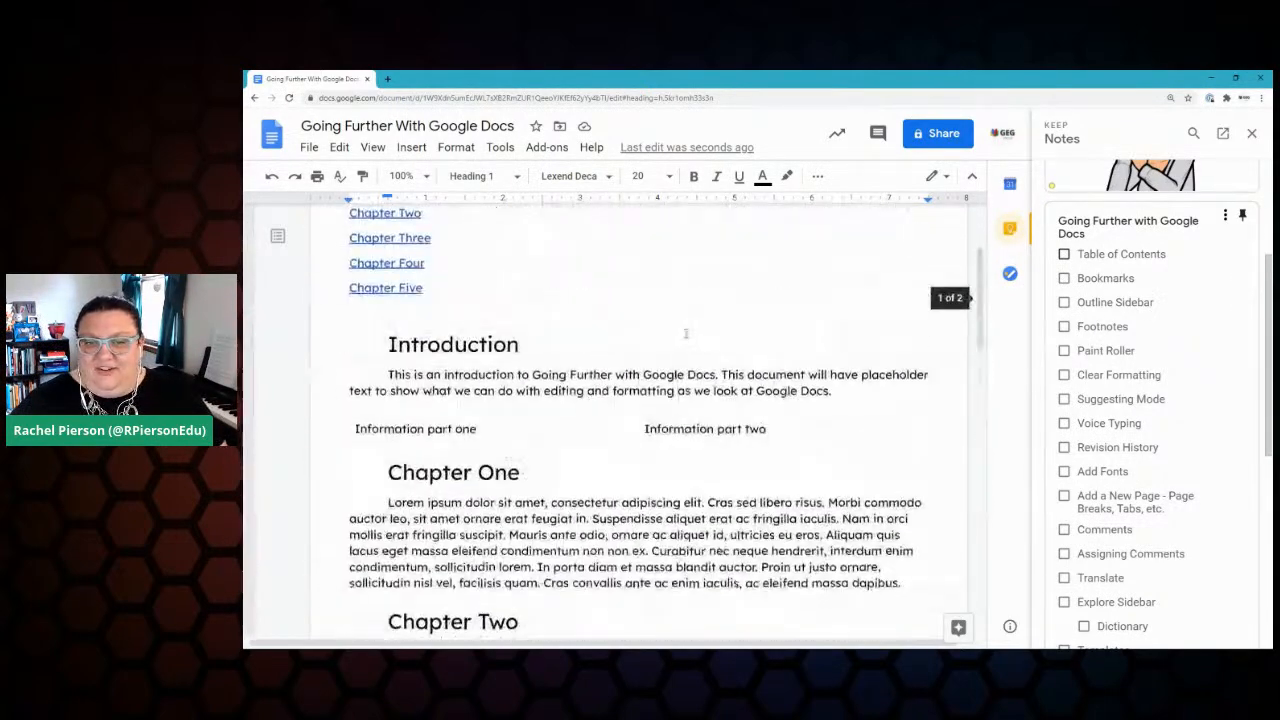
{"action": "left_click", "coordinate": [1064, 254]}
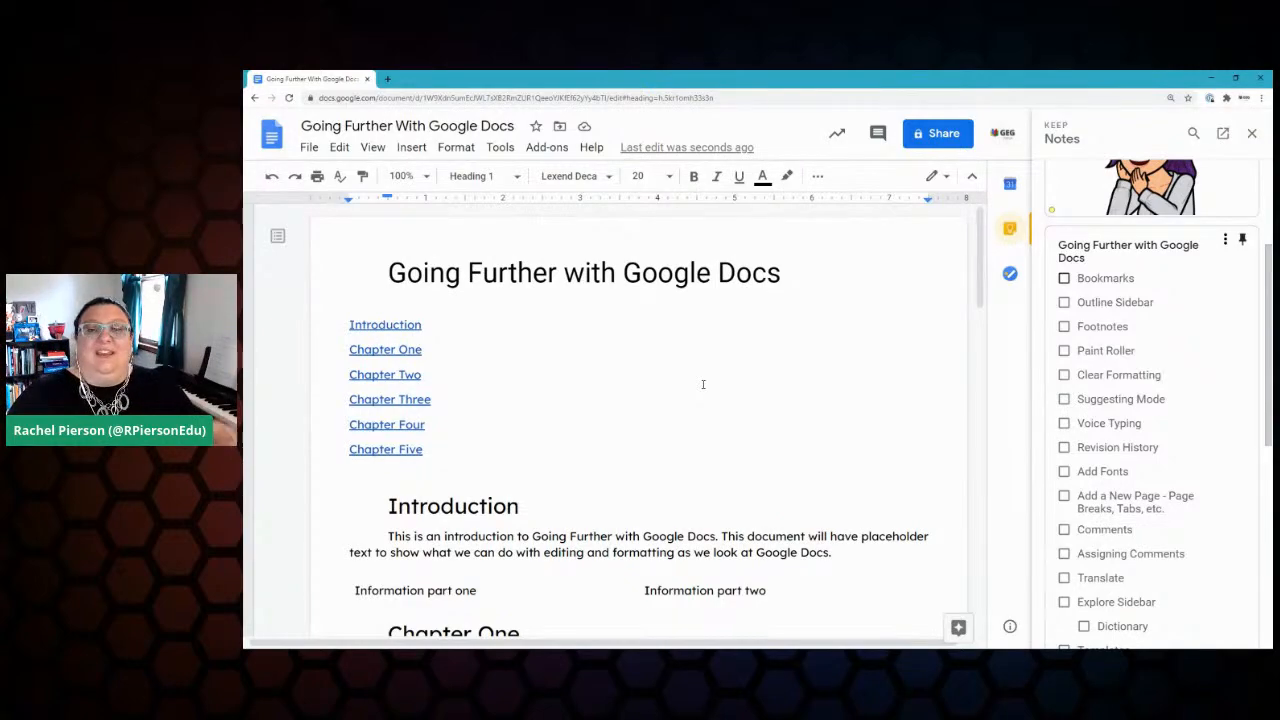
{"action": "scroll", "coordinate": [702, 384], "scroll_direction": "down", "scroll_amount": 5}
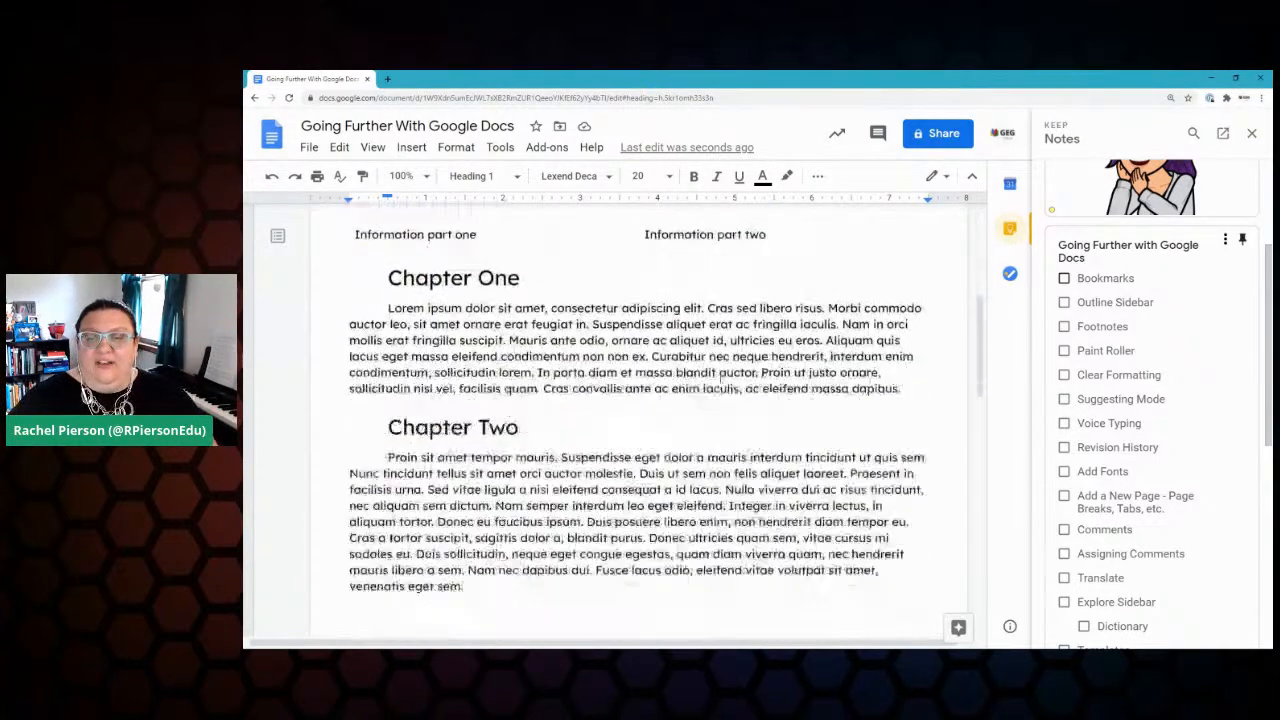
{"action": "scroll", "coordinate": [702, 384], "scroll_direction": "up", "scroll_amount": 2}
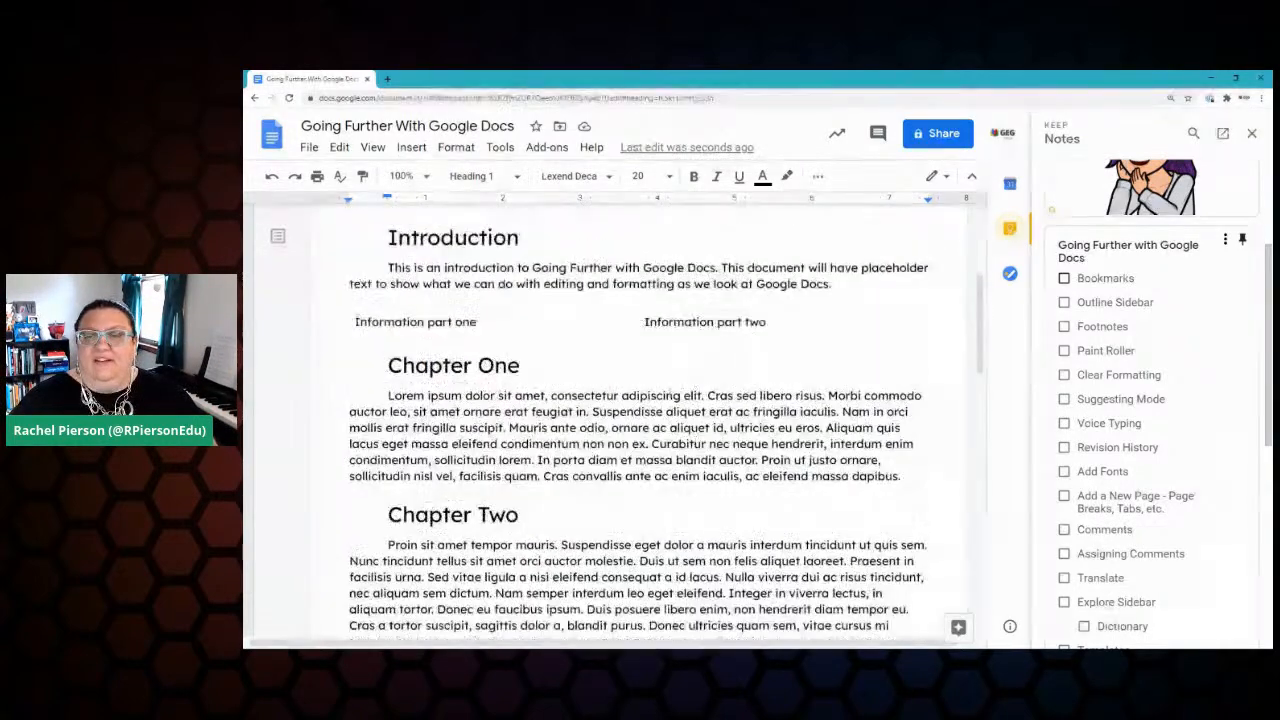
Step: Add a bookmark just before 'Information part two'
{"action": "left_click", "coordinate": [645, 322]}
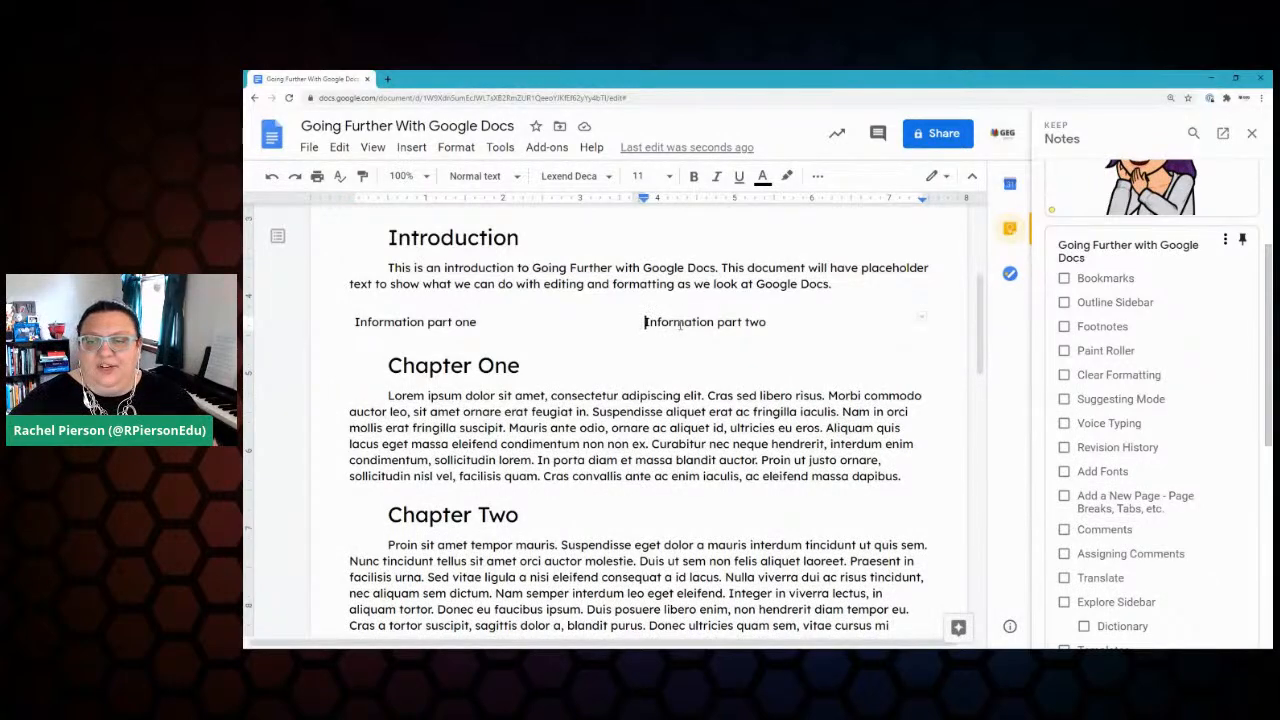
{"action": "left_click", "coordinate": [407, 148]}
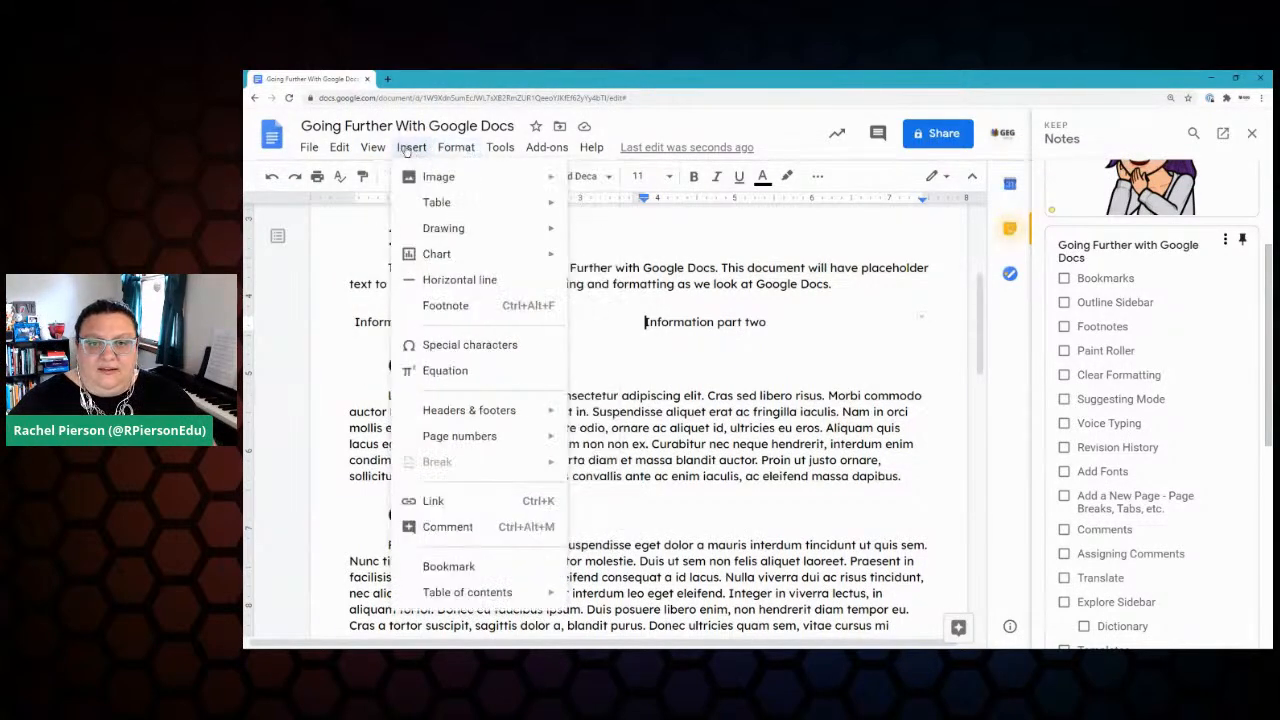
{"action": "left_click", "coordinate": [480, 567]}
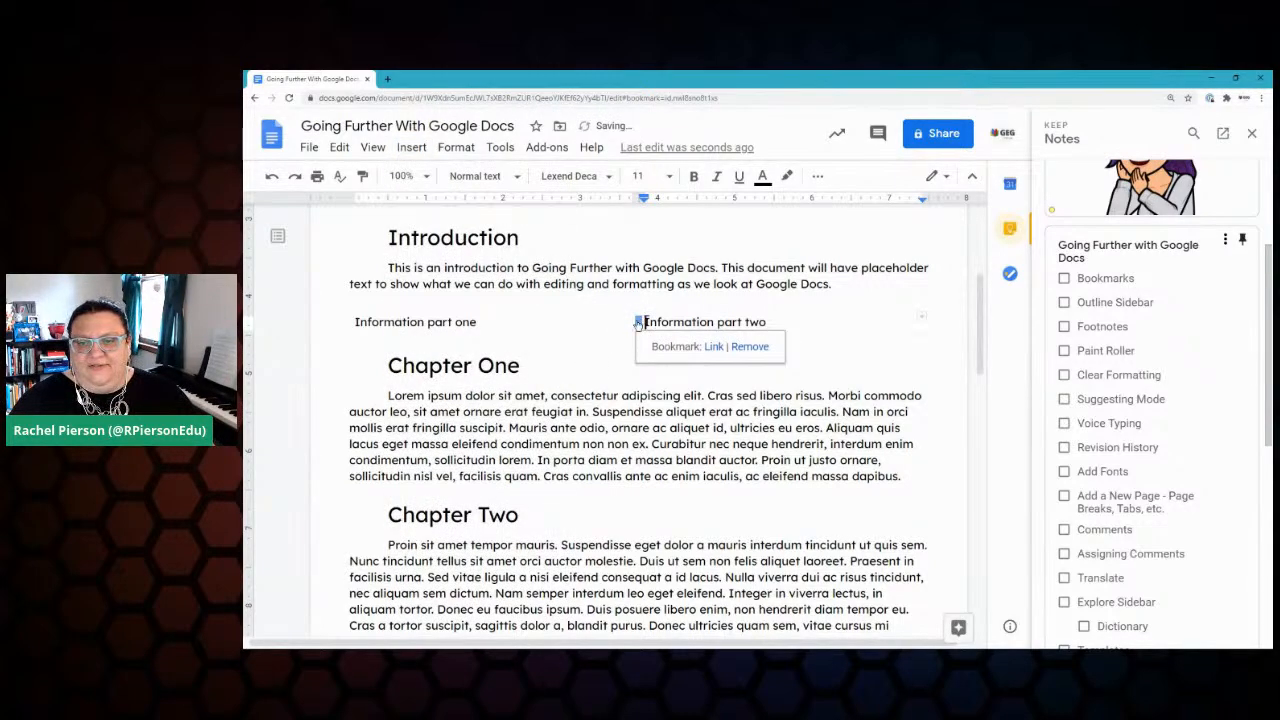
Step: Copy the bookmark's link address and place the cursor after 'eros.' in Chapter Four
{"action": "right_click", "coordinate": [715, 353]}
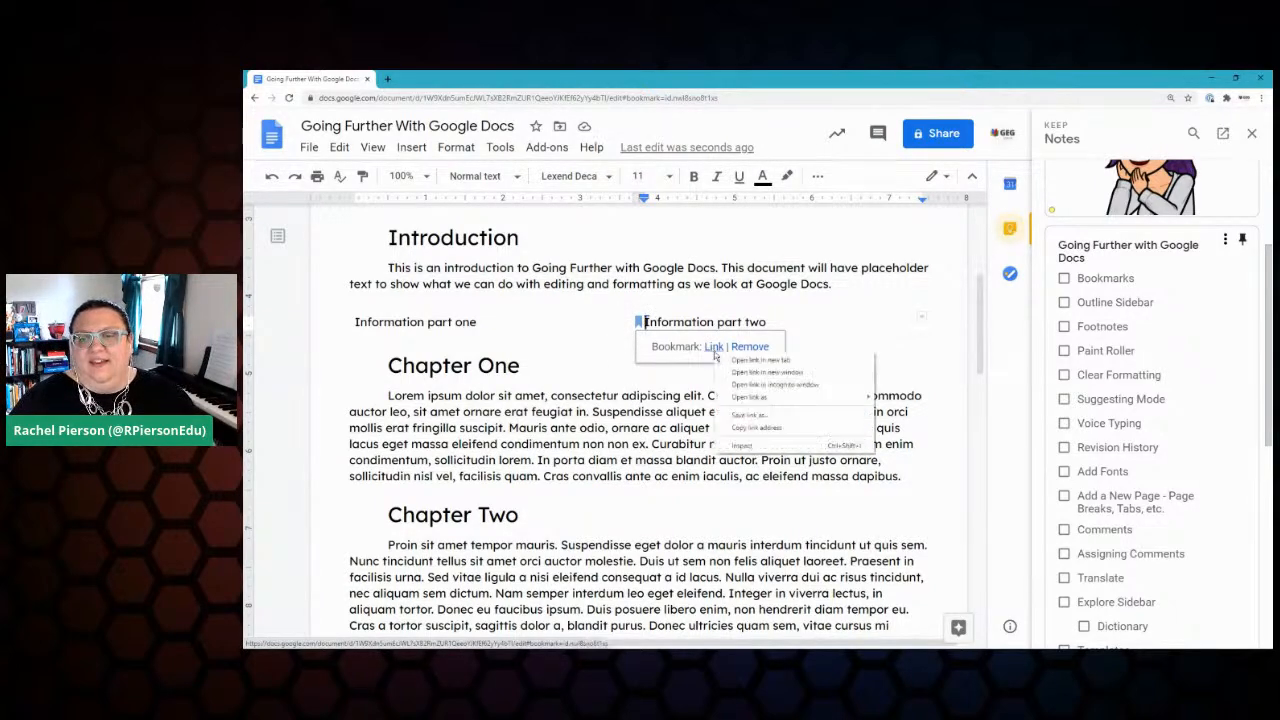
{"action": "key", "text": "Escape"}
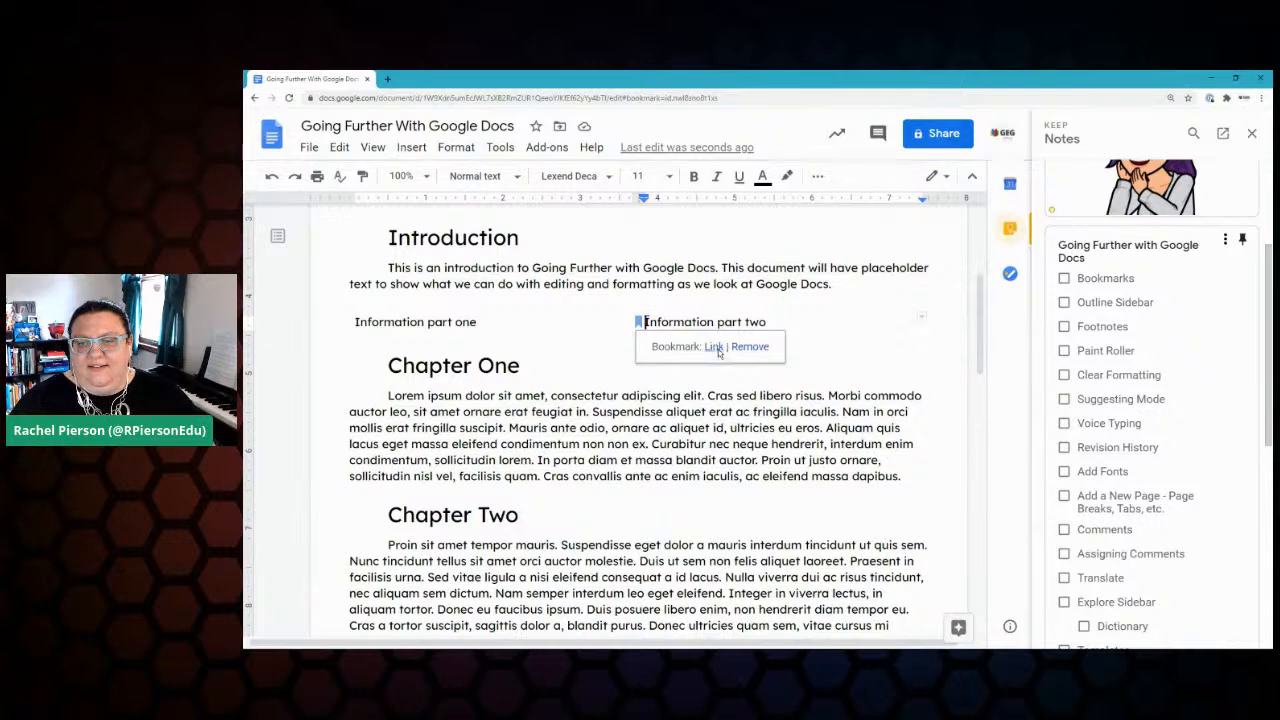
{"action": "right_click", "coordinate": [716, 351]}
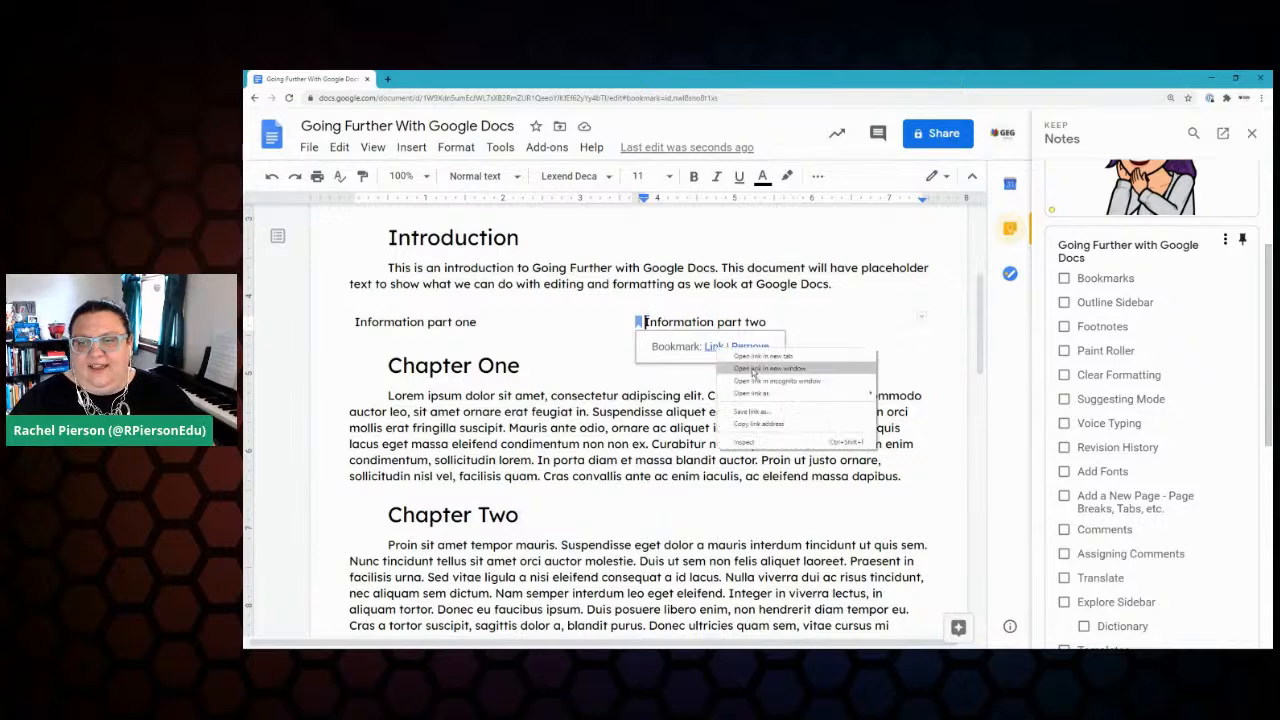
{"action": "left_click", "coordinate": [788, 423]}
{"action": "scroll", "coordinate": [503, 357], "scroll_direction": "down", "scroll_amount": 10}
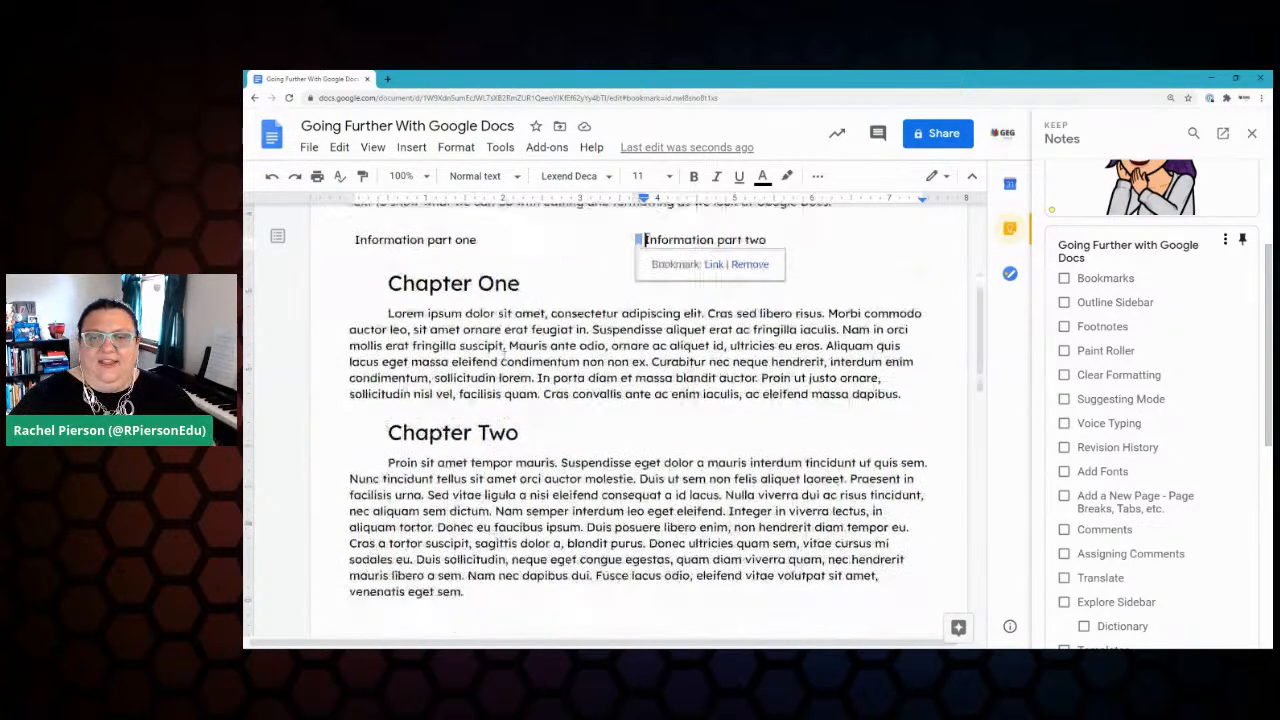
{"action": "scroll", "coordinate": [521, 333], "scroll_direction": "down", "scroll_amount": 3}
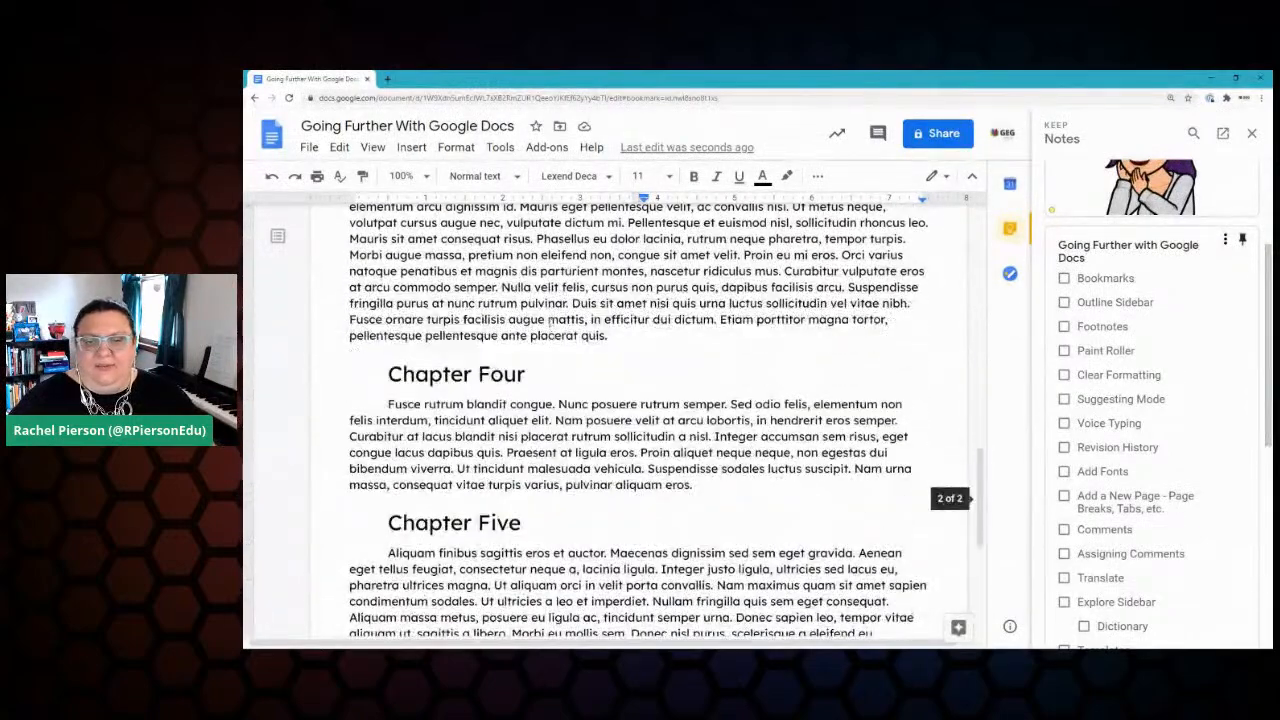
{"action": "left_click", "coordinate": [706, 324]}
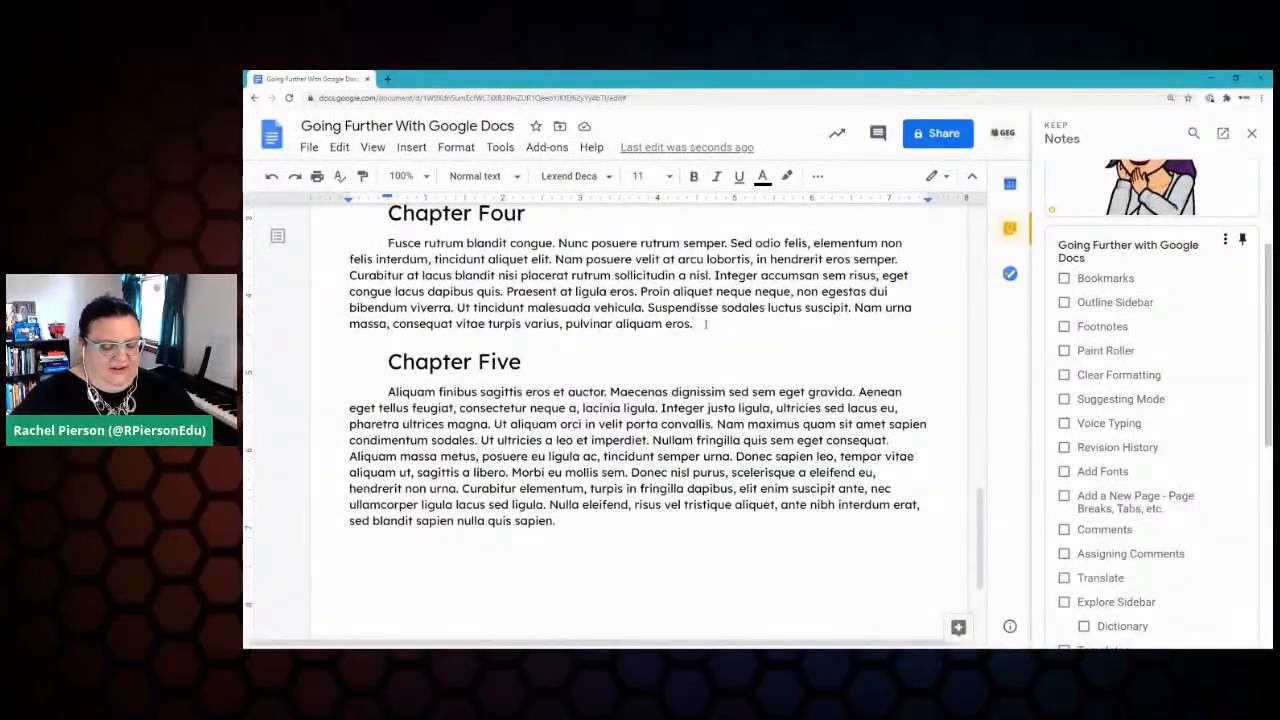
Step: Type 'Please refer to Important Information Part Two' at the end of Chapter Four
{"action": "type", "text": "Please ref"}
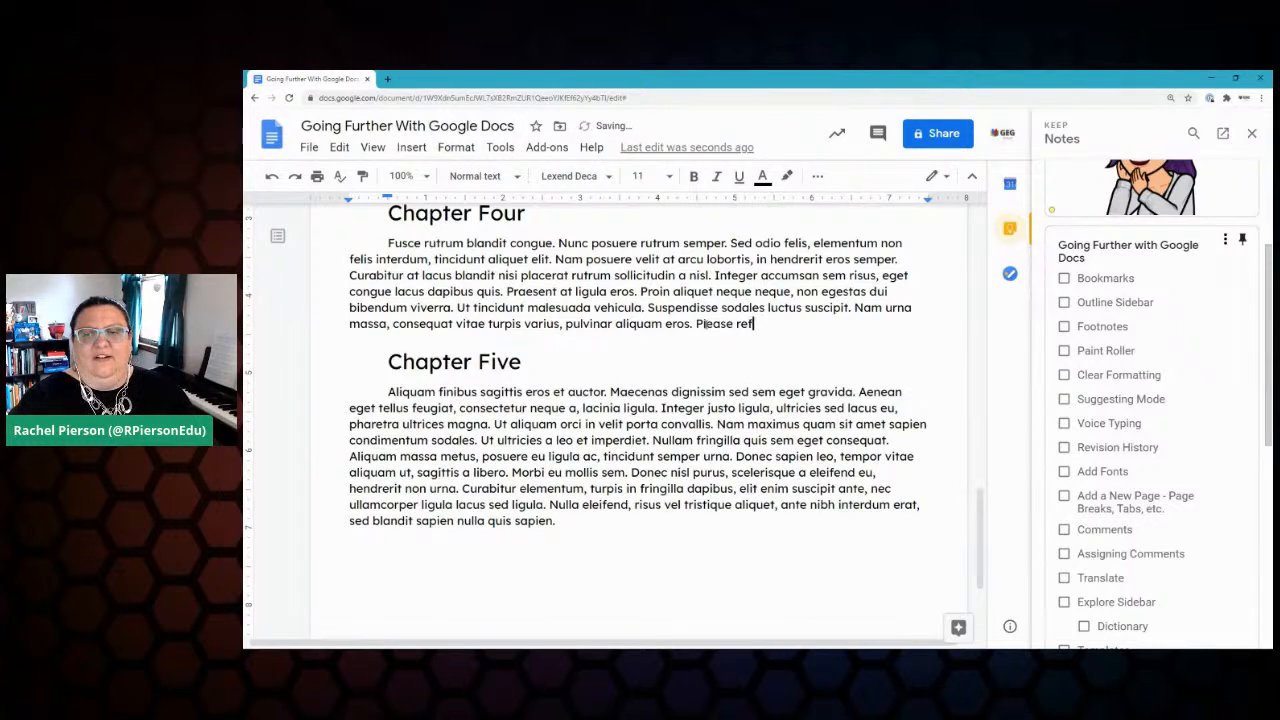
{"action": "type", "text": "er to Important Inoormatio"}
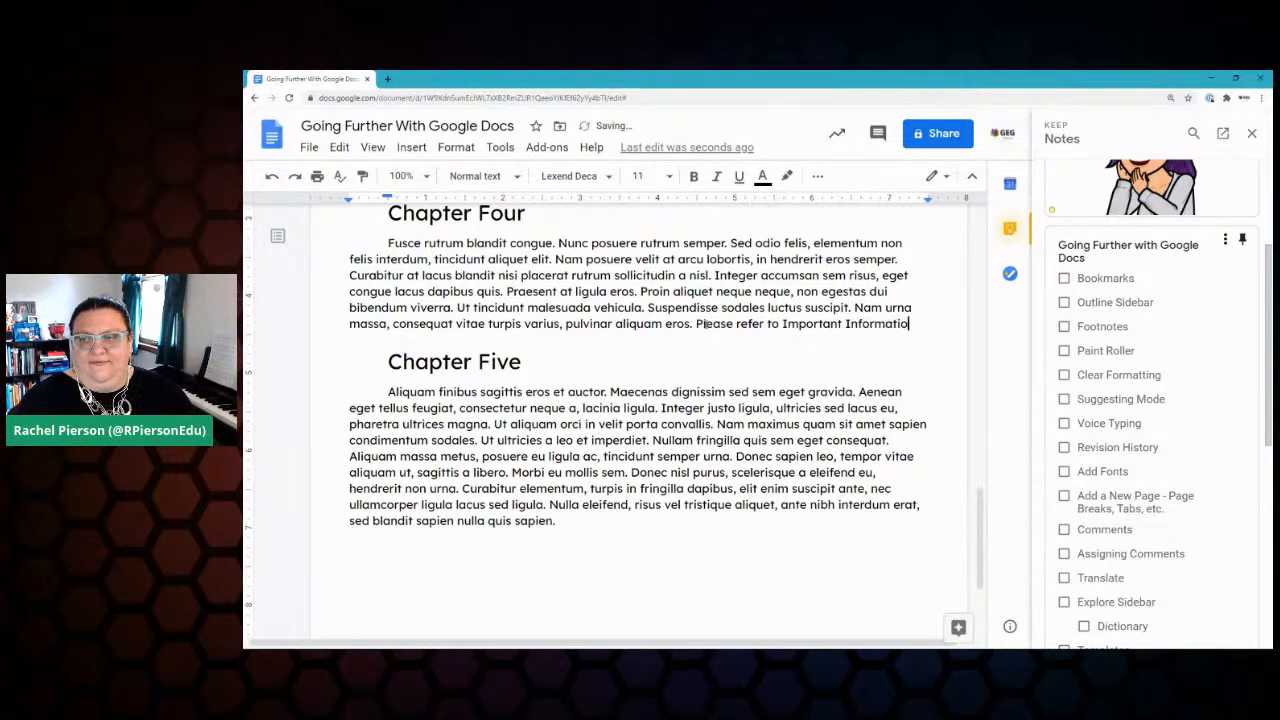
{"action": "type", "text": "n Part Two."}
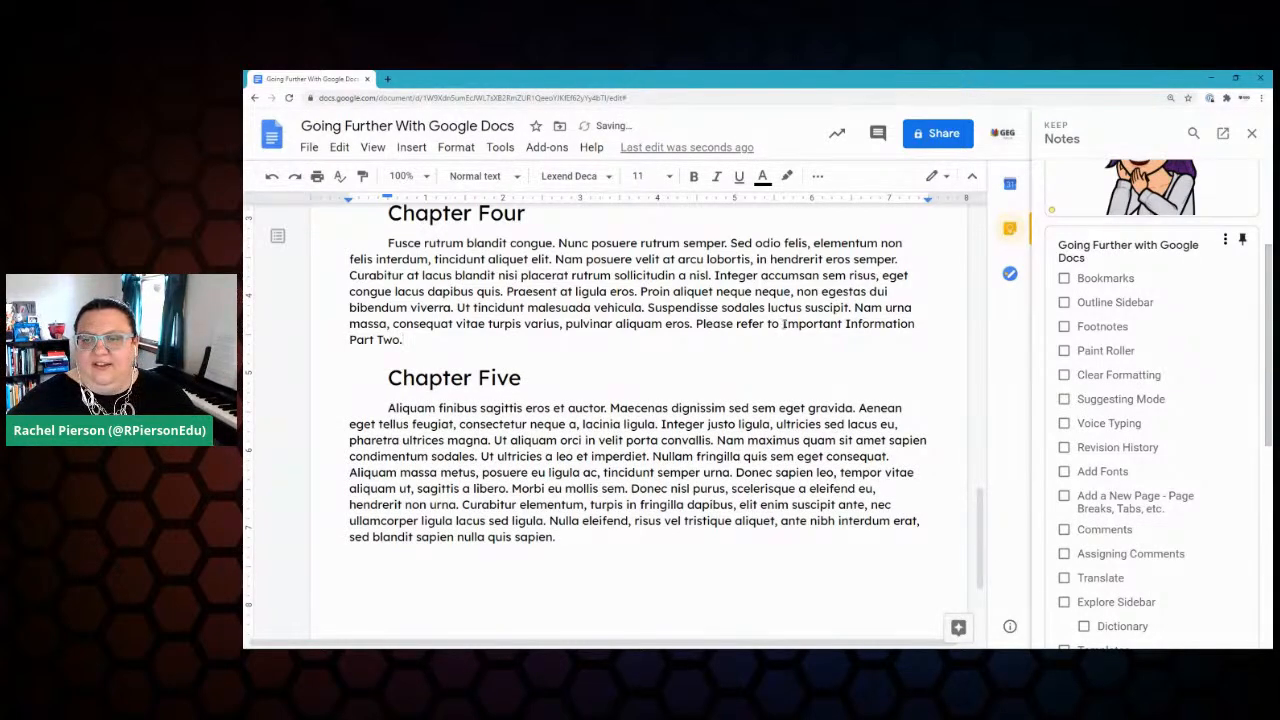
Step: Link the phrase 'Important Information Part Two' to the copied bookmark address
{"action": "left_click_drag", "start_coordinate": [782, 324], "coordinate": [401, 342]}
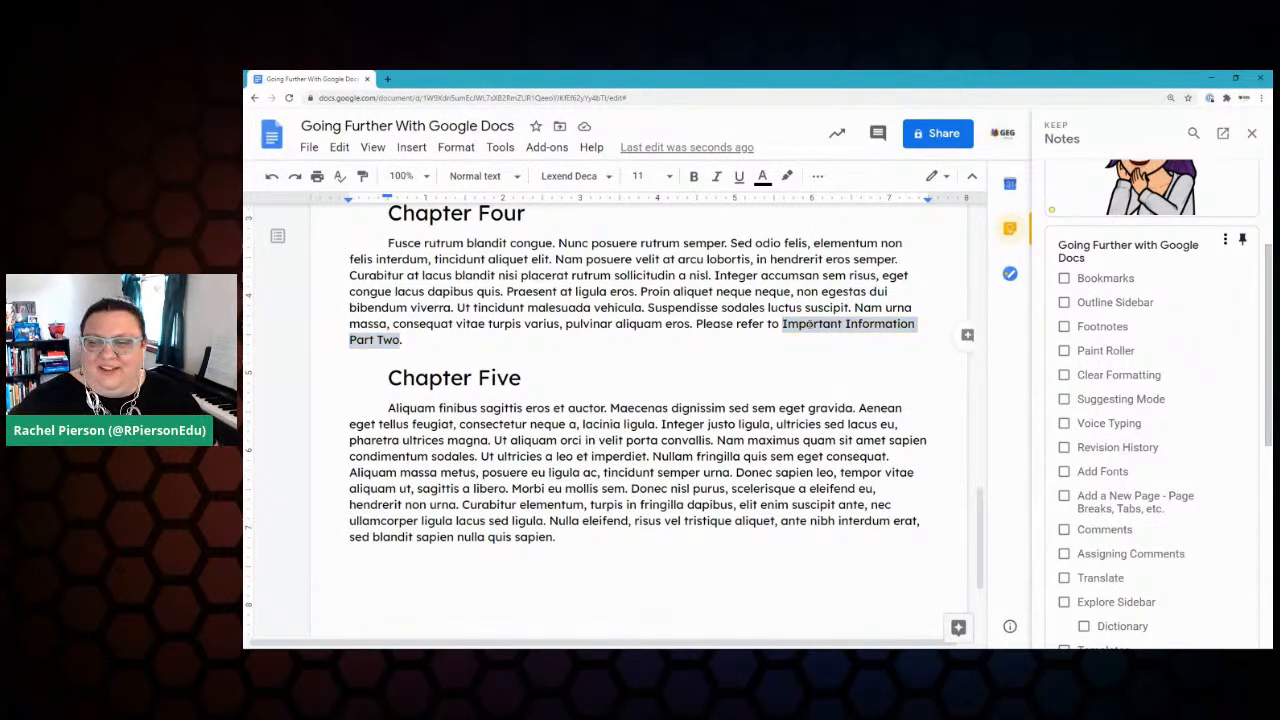
{"action": "right_click", "coordinate": [812, 324]}
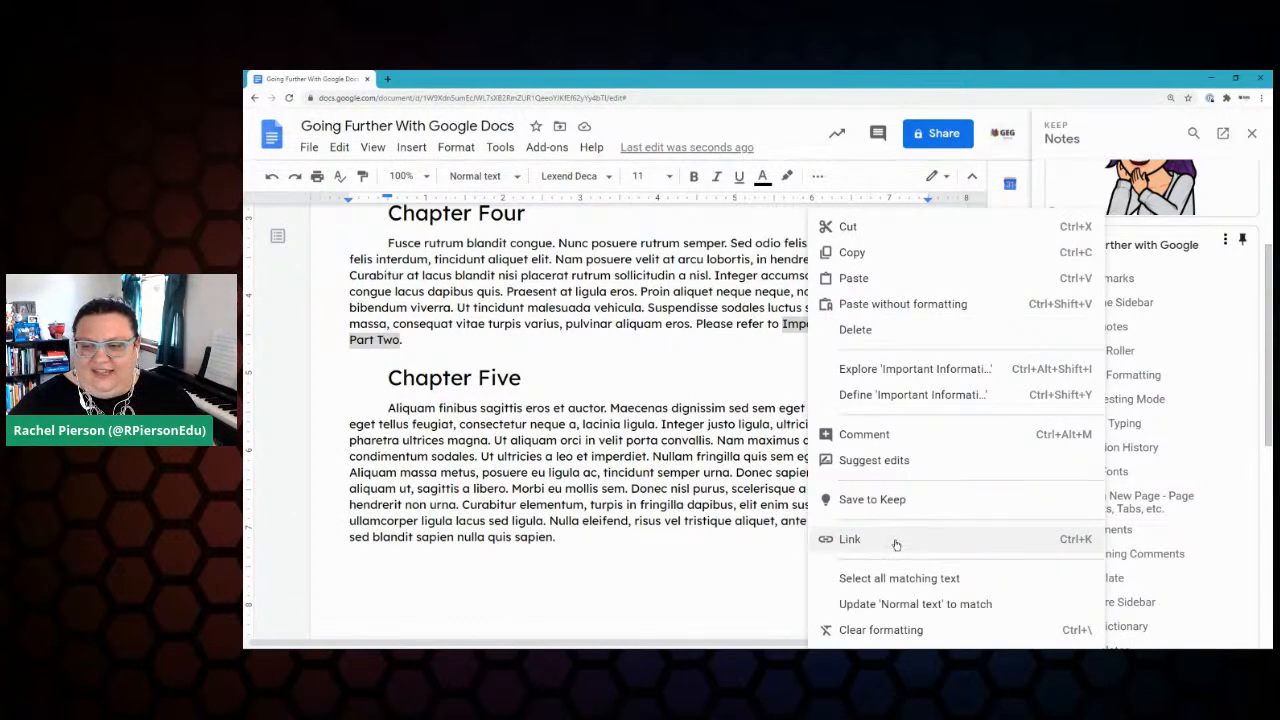
{"action": "left_click", "coordinate": [1037, 545]}
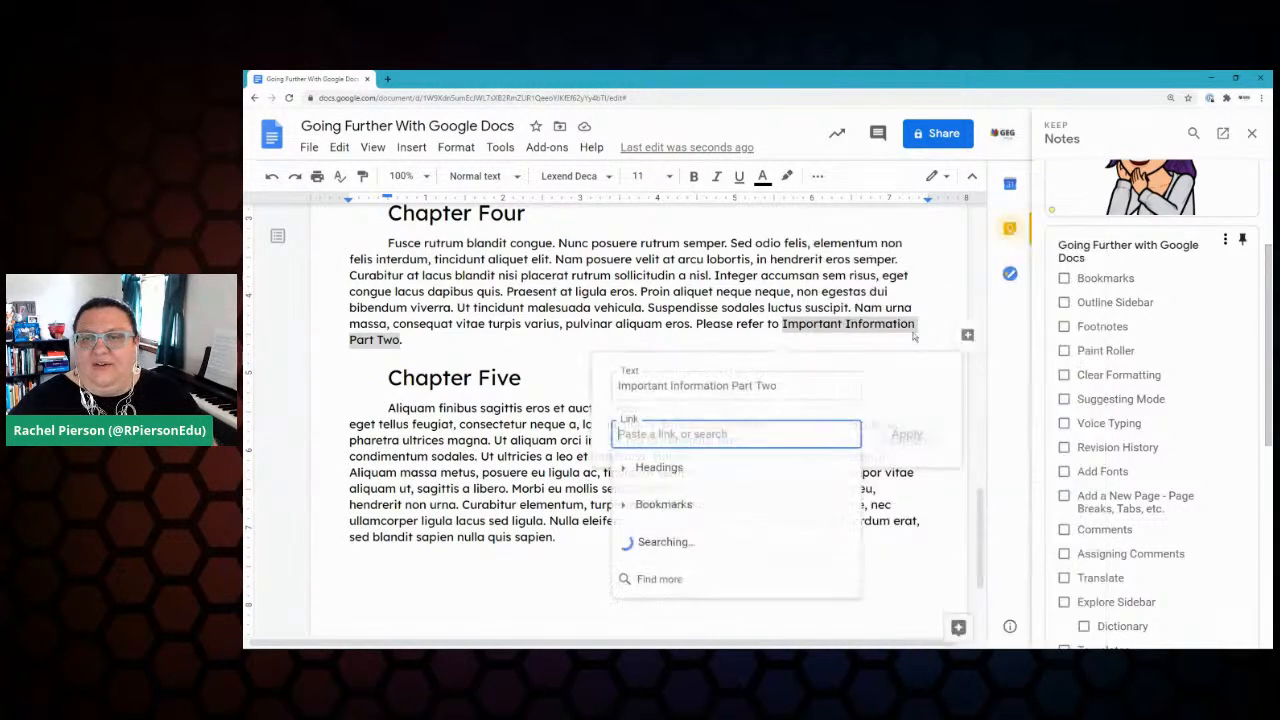
{"action": "left_click", "coordinate": [818, 177]}
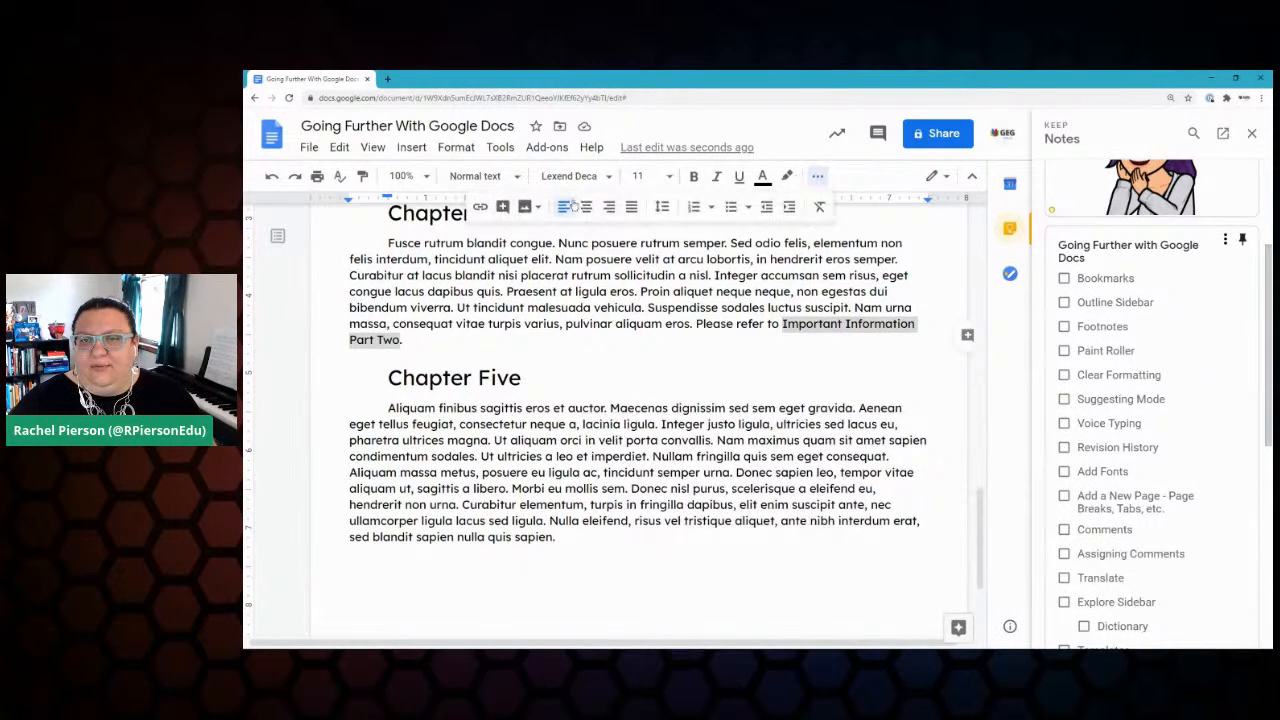
{"action": "left_click", "coordinate": [480, 208]}
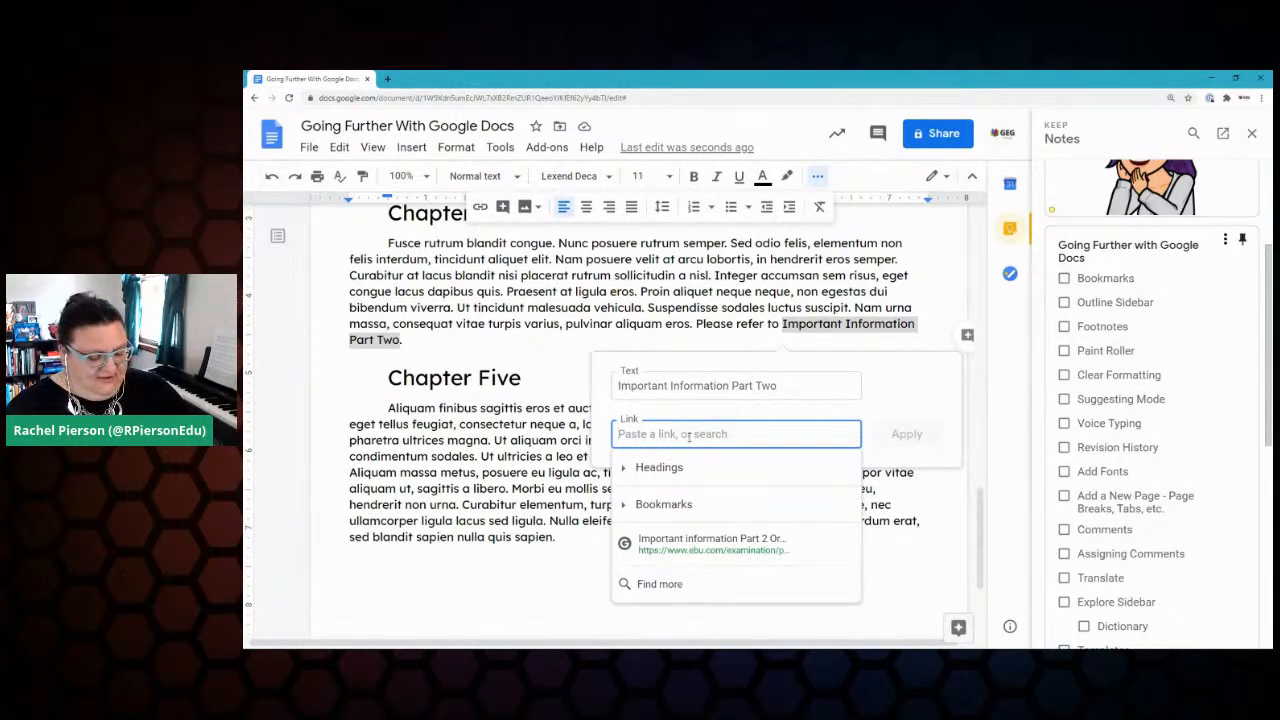
{"action": "key", "text": "ctrl+v"}
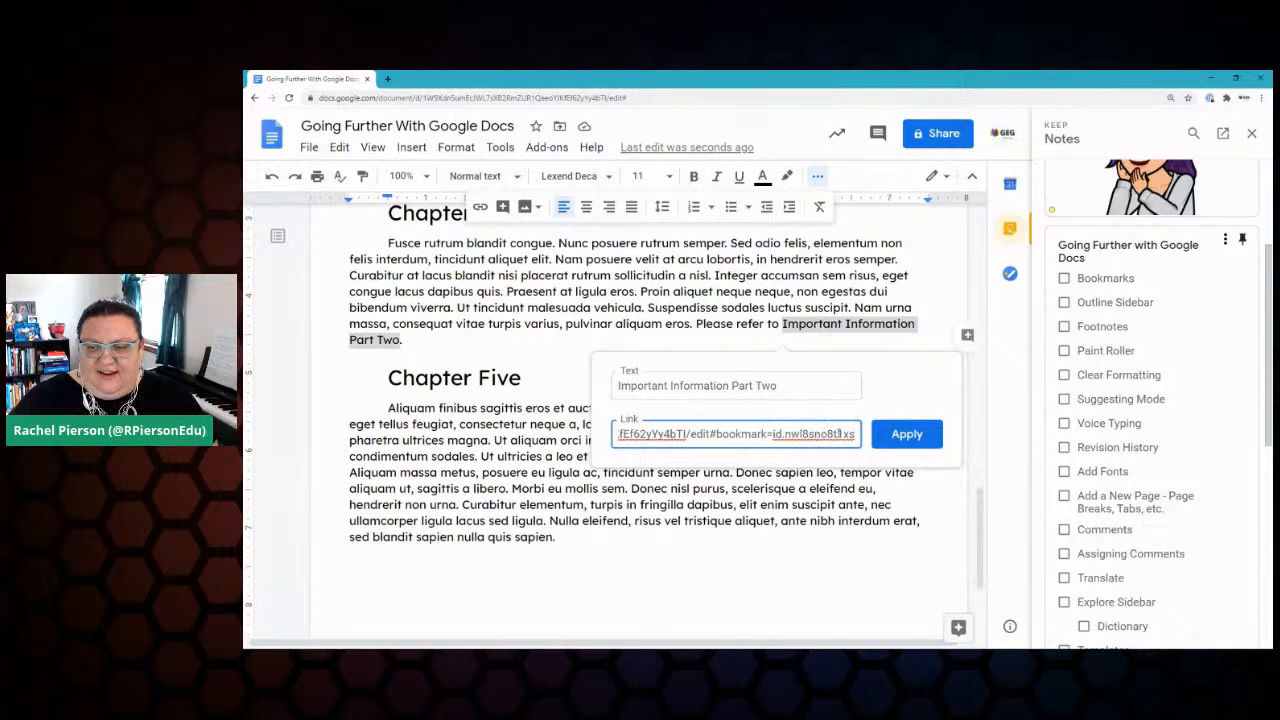
{"action": "left_click", "coordinate": [904, 437]}
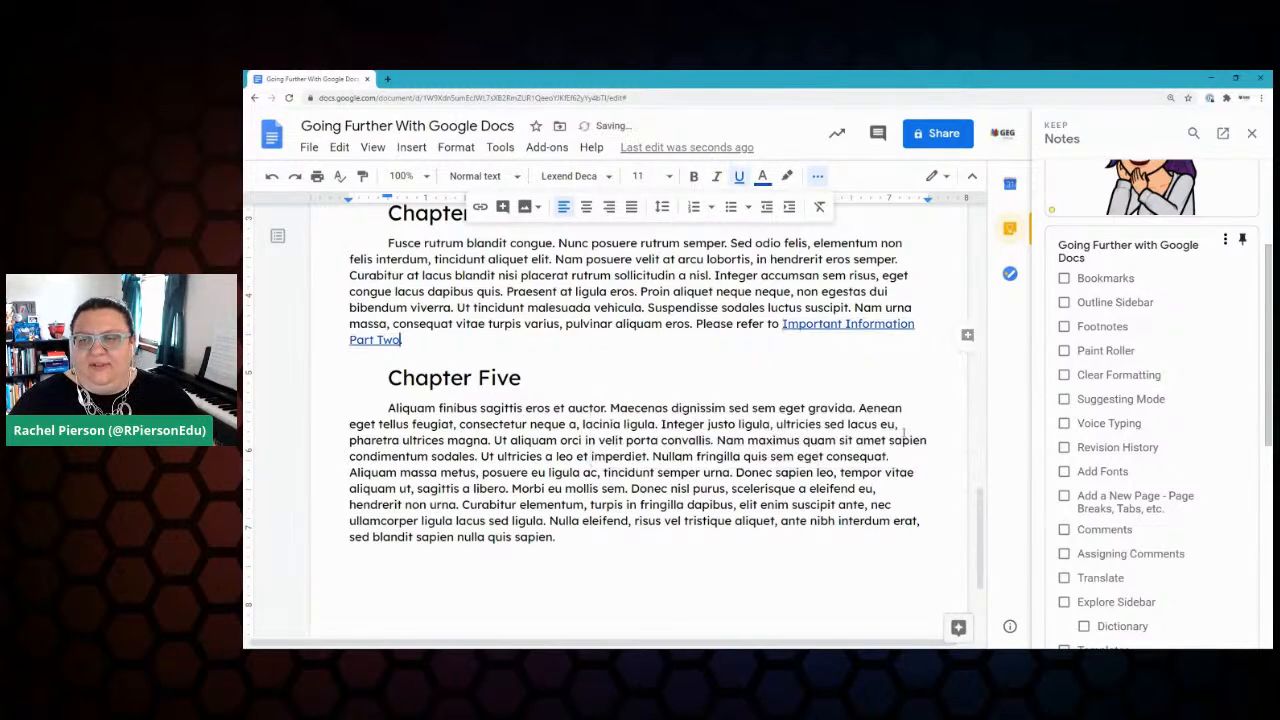
Step: Follow the new link to confirm it jumps to the bookmarked cell
{"action": "left_click", "coordinate": [835, 325]}
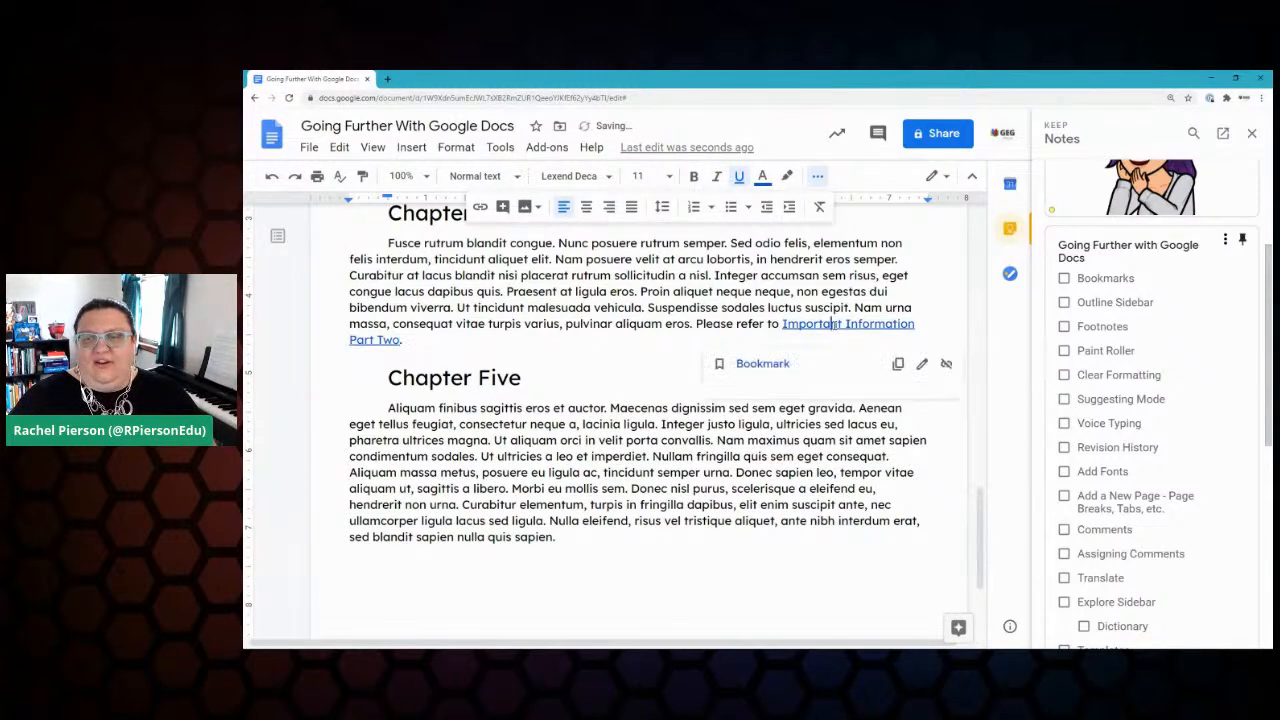
{"action": "left_click", "coordinate": [755, 366]}
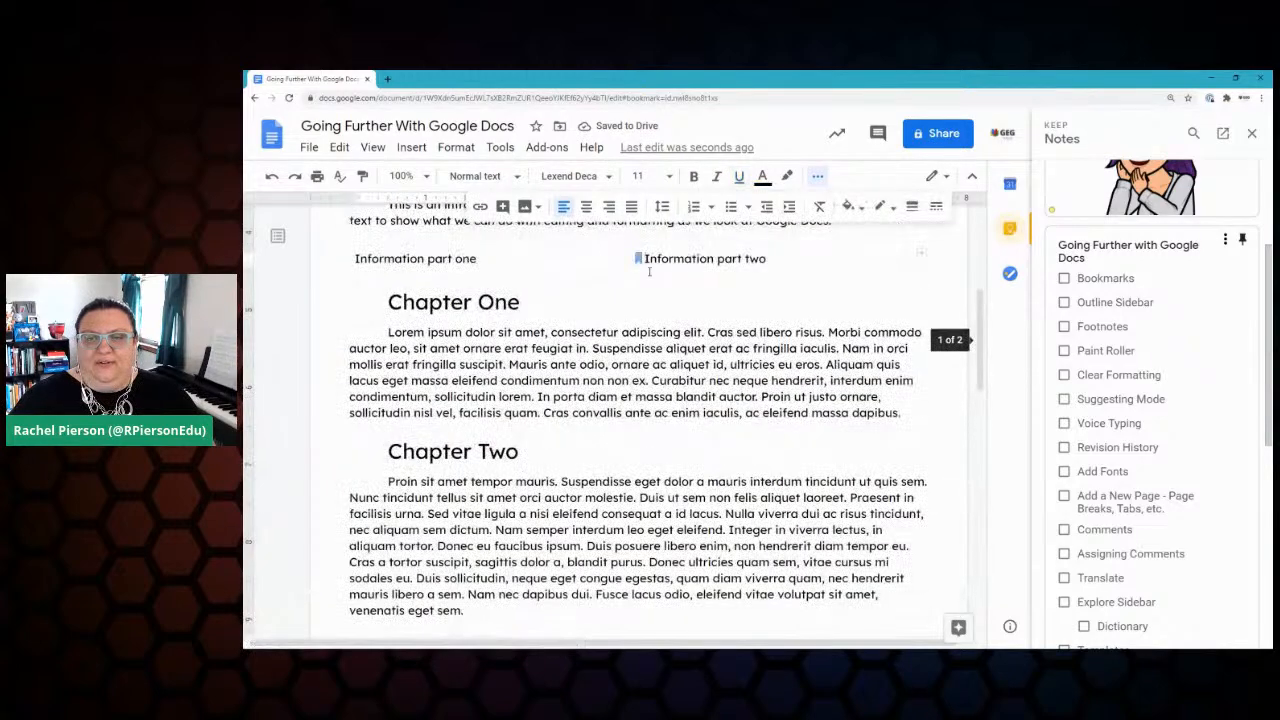
{"action": "left_click", "coordinate": [817, 176]}
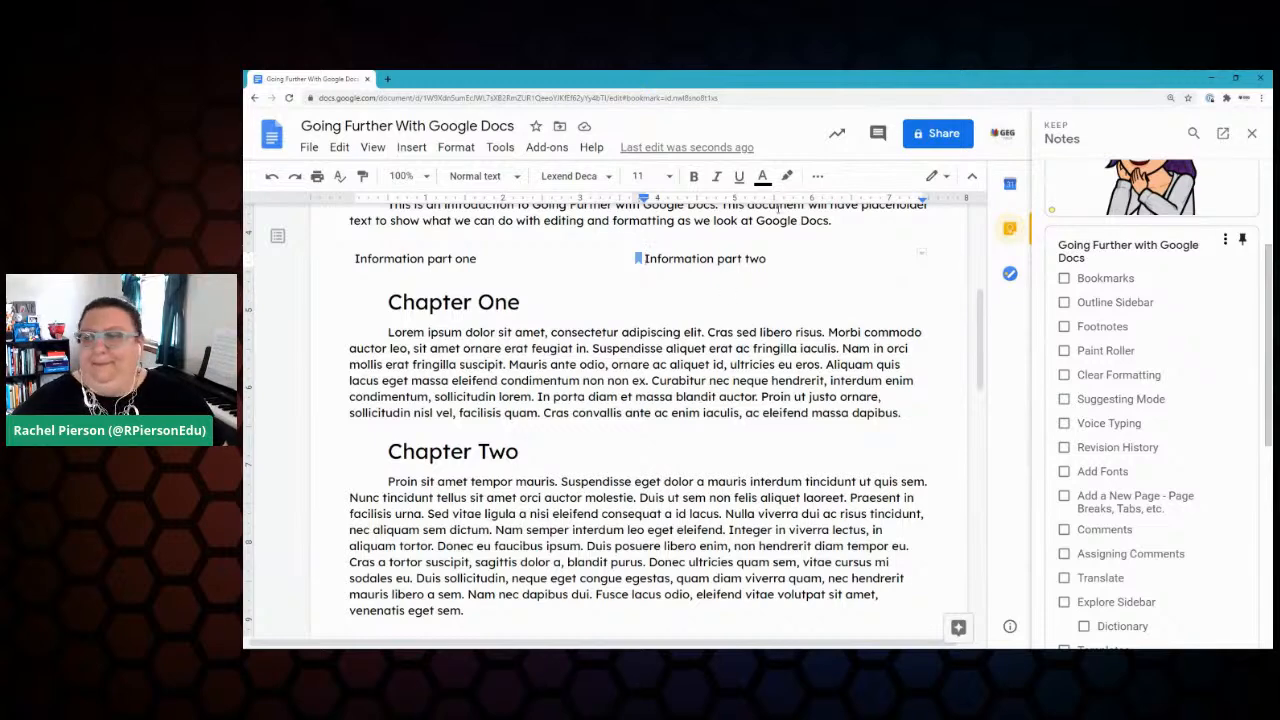
Step: Tick Bookmarks in Keep, jump to Chapter Three via the document outline, then close Keep
{"action": "left_click", "coordinate": [1064, 279]}
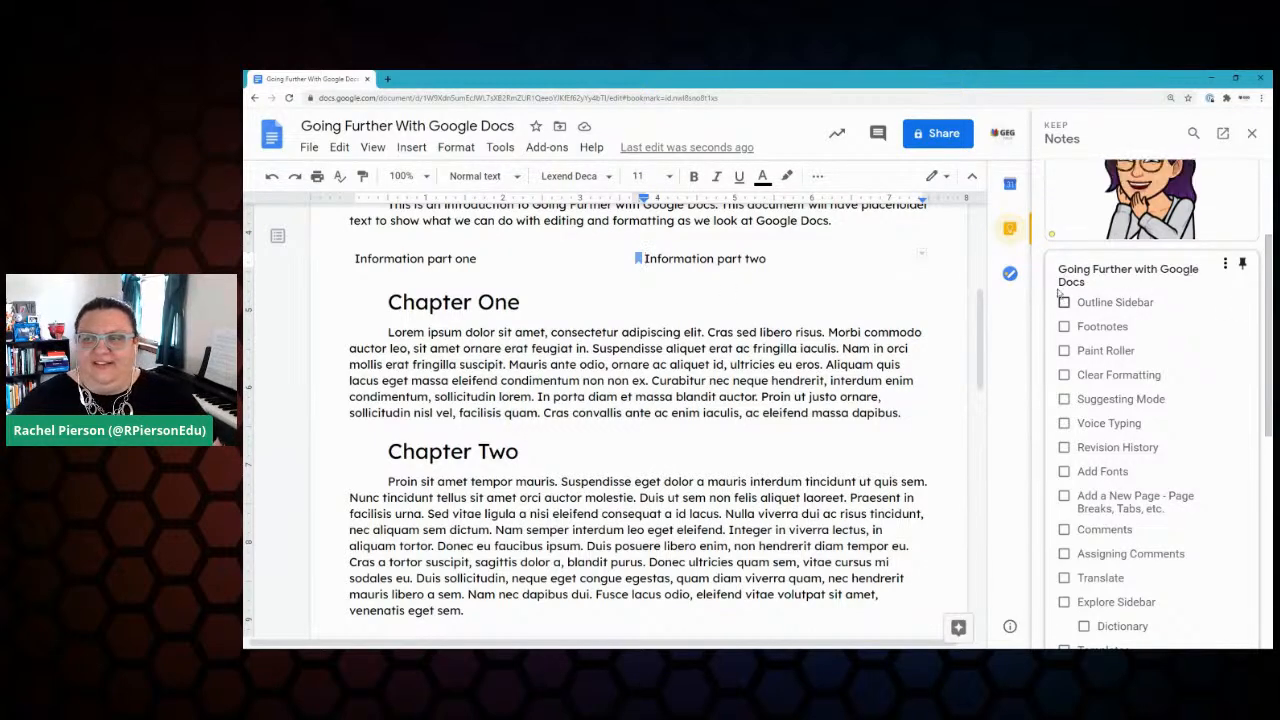
{"action": "scroll", "coordinate": [700, 410], "scroll_direction": "up", "scroll_amount": 5}
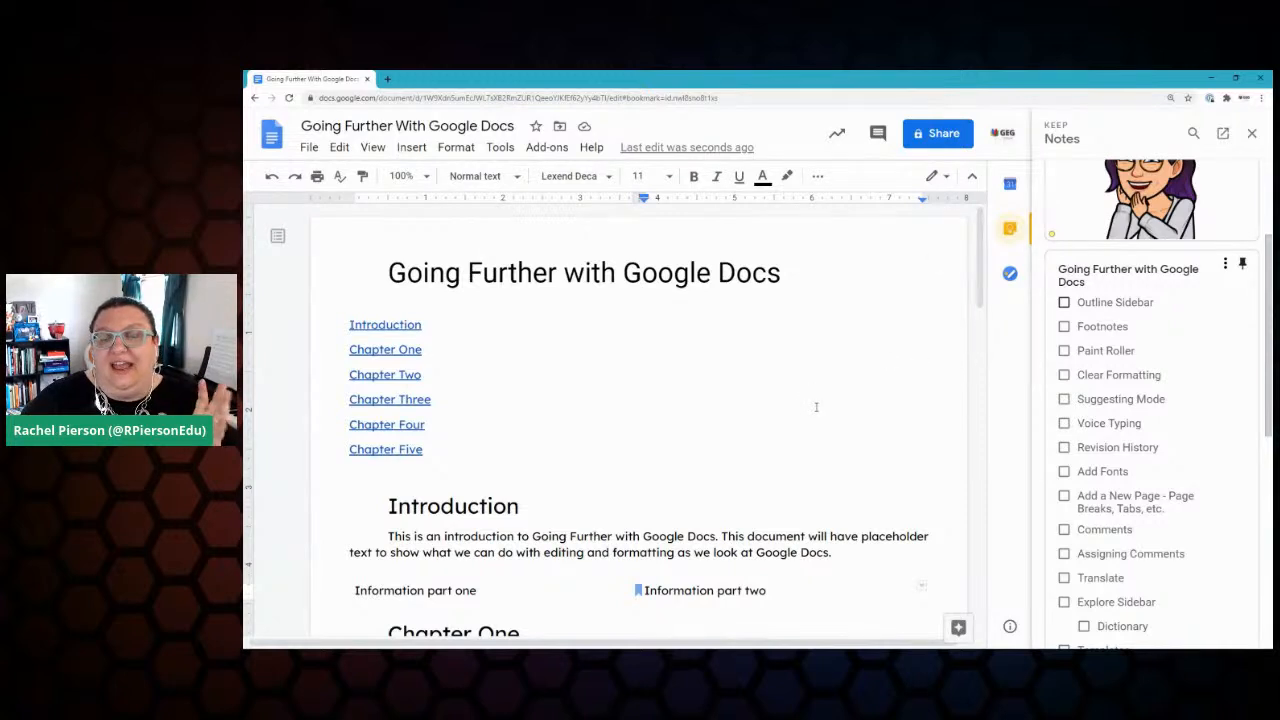
{"action": "left_click", "coordinate": [278, 236]}
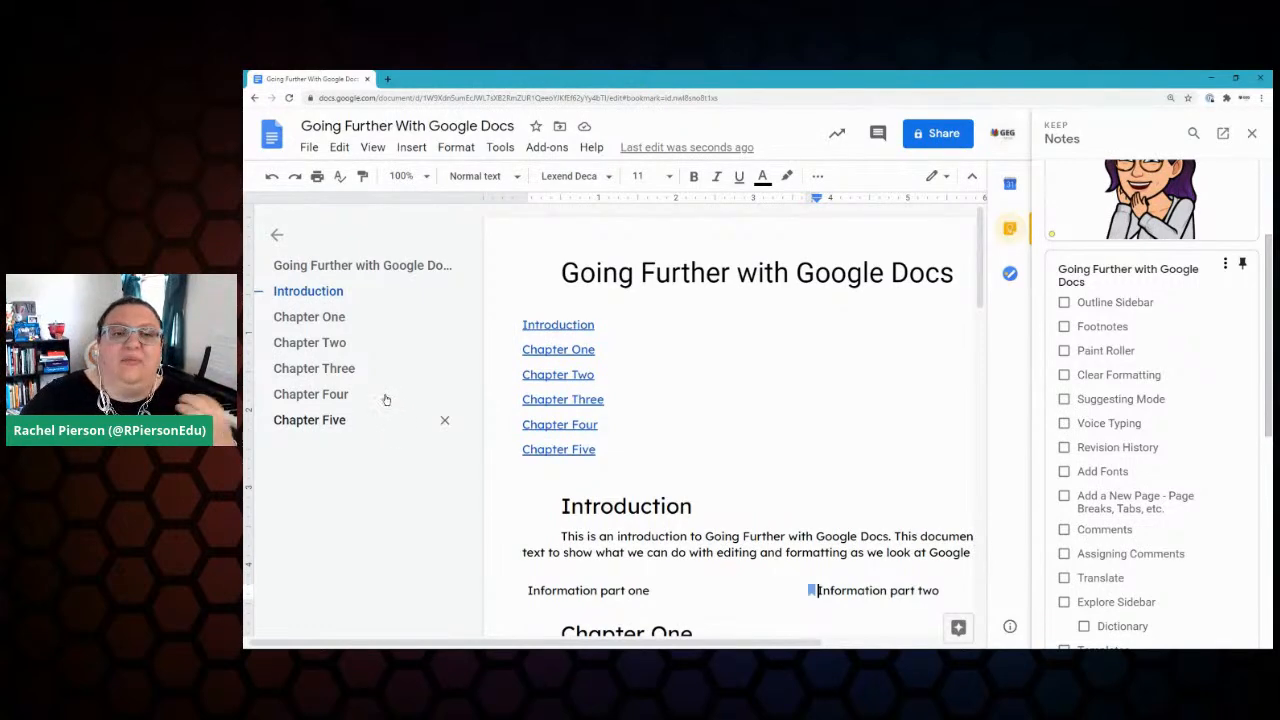
{"action": "left_click", "coordinate": [294, 369]}
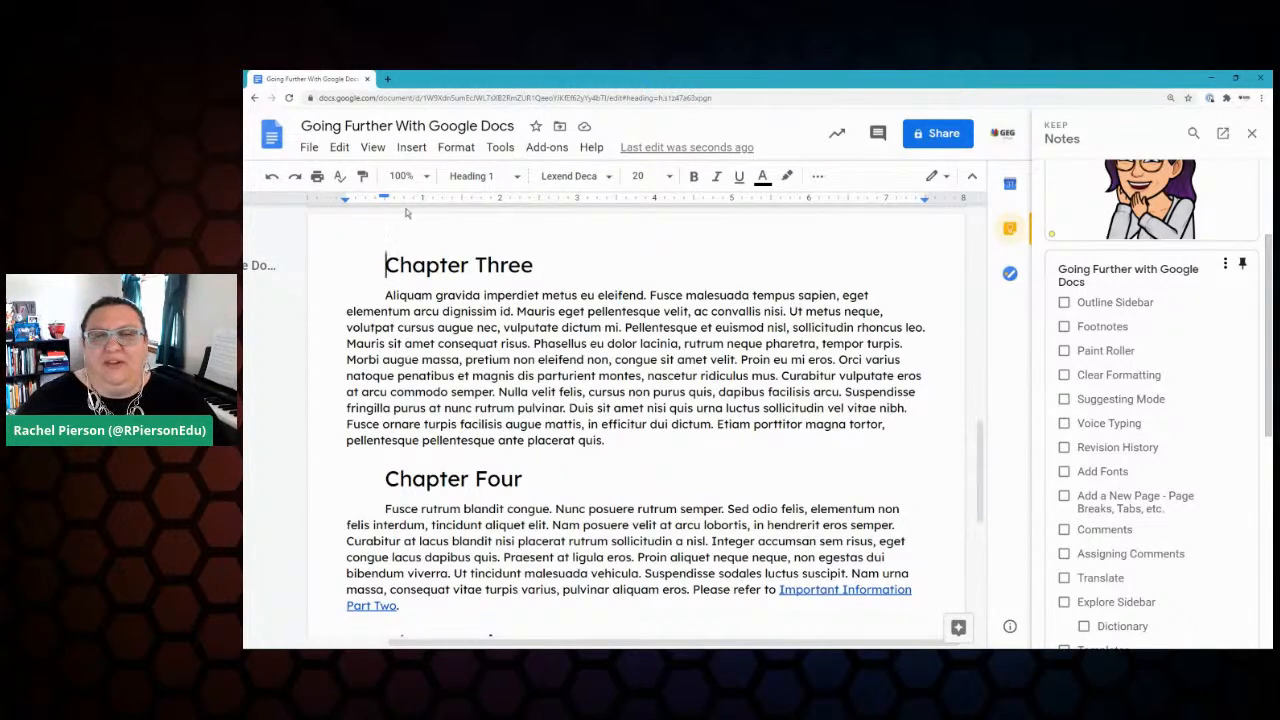
{"action": "left_click", "coordinate": [1251, 133]}
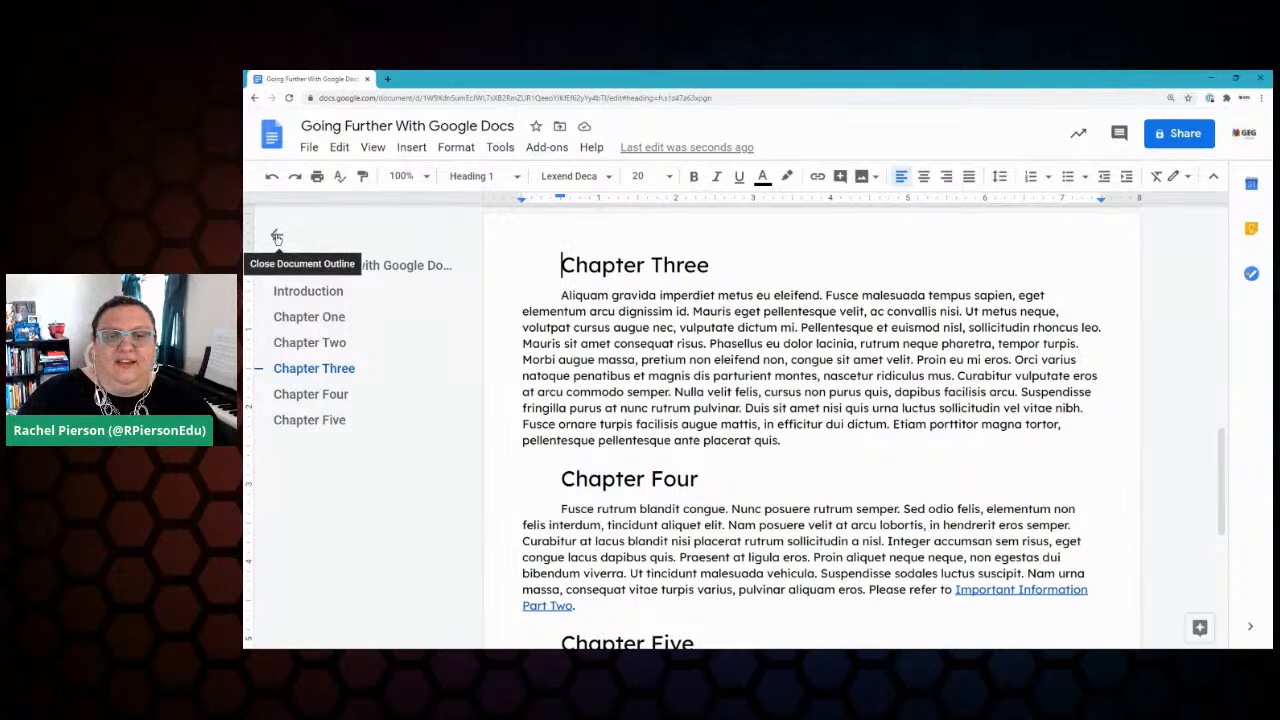
Step: Toggle the document outline off and on from View, hide it, then reopen Keep
{"action": "left_click", "coordinate": [277, 237]}
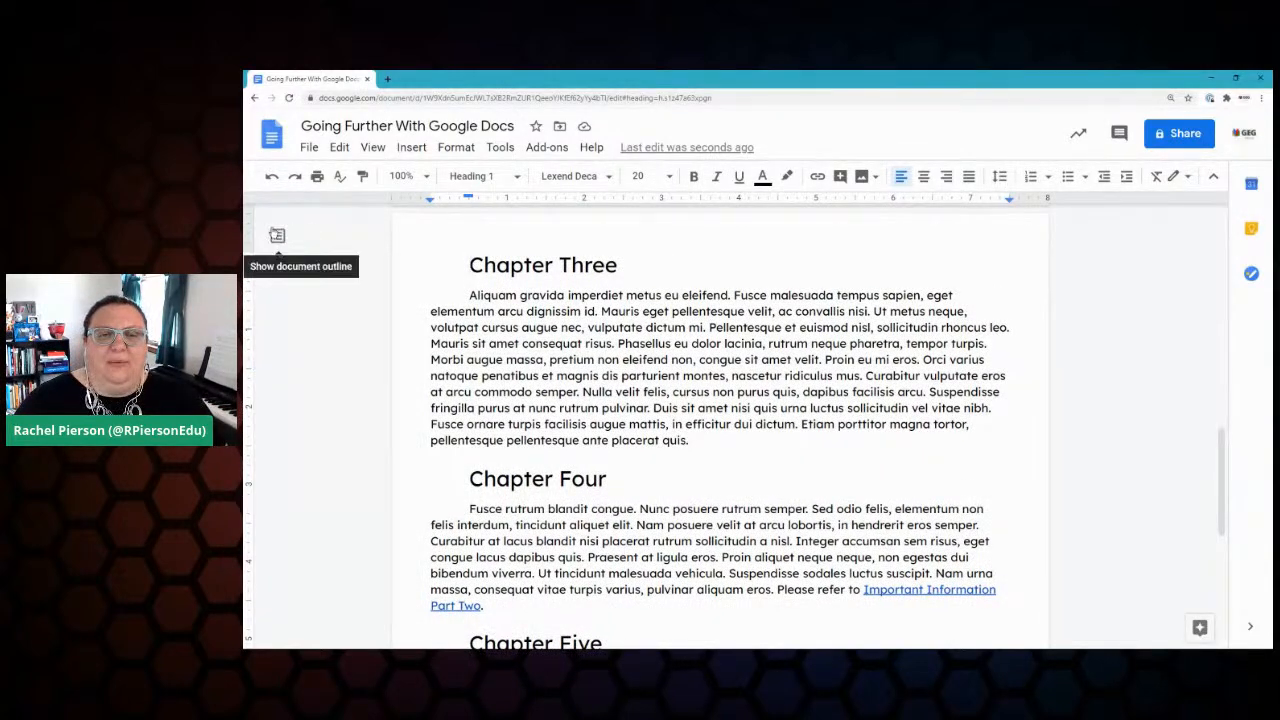
{"action": "left_click", "coordinate": [375, 146]}
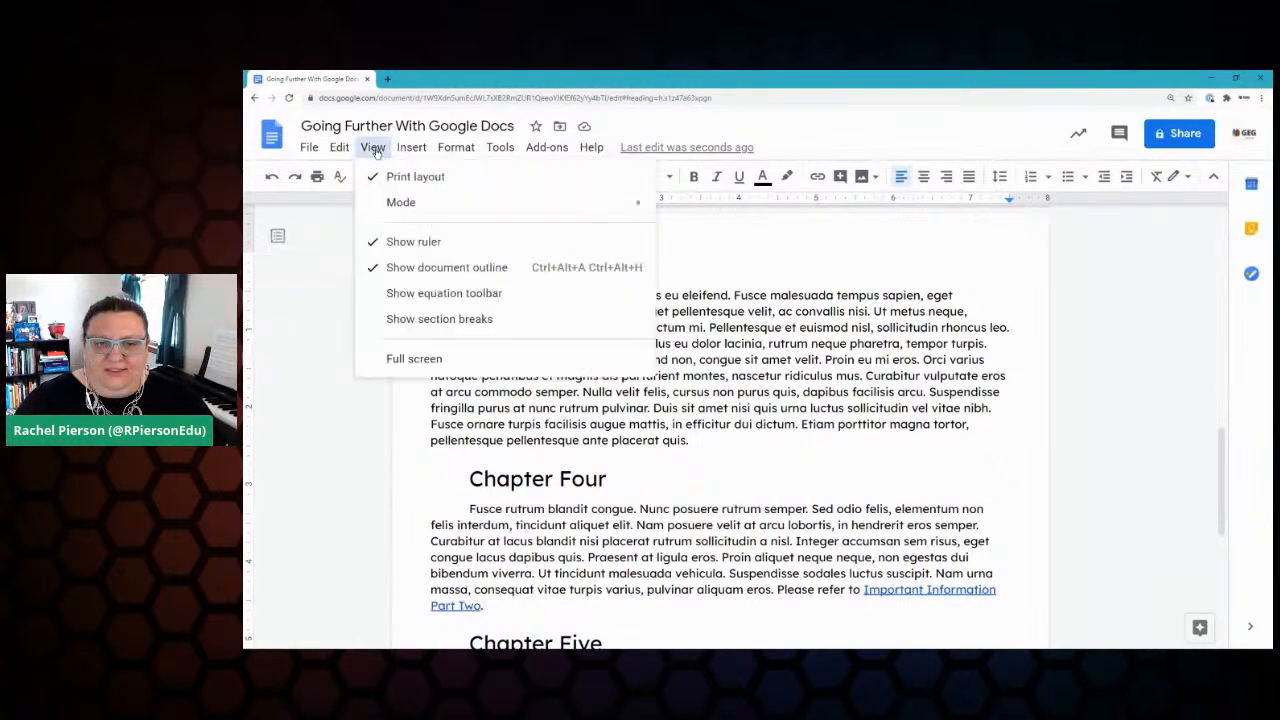
{"action": "left_click", "coordinate": [410, 267]}
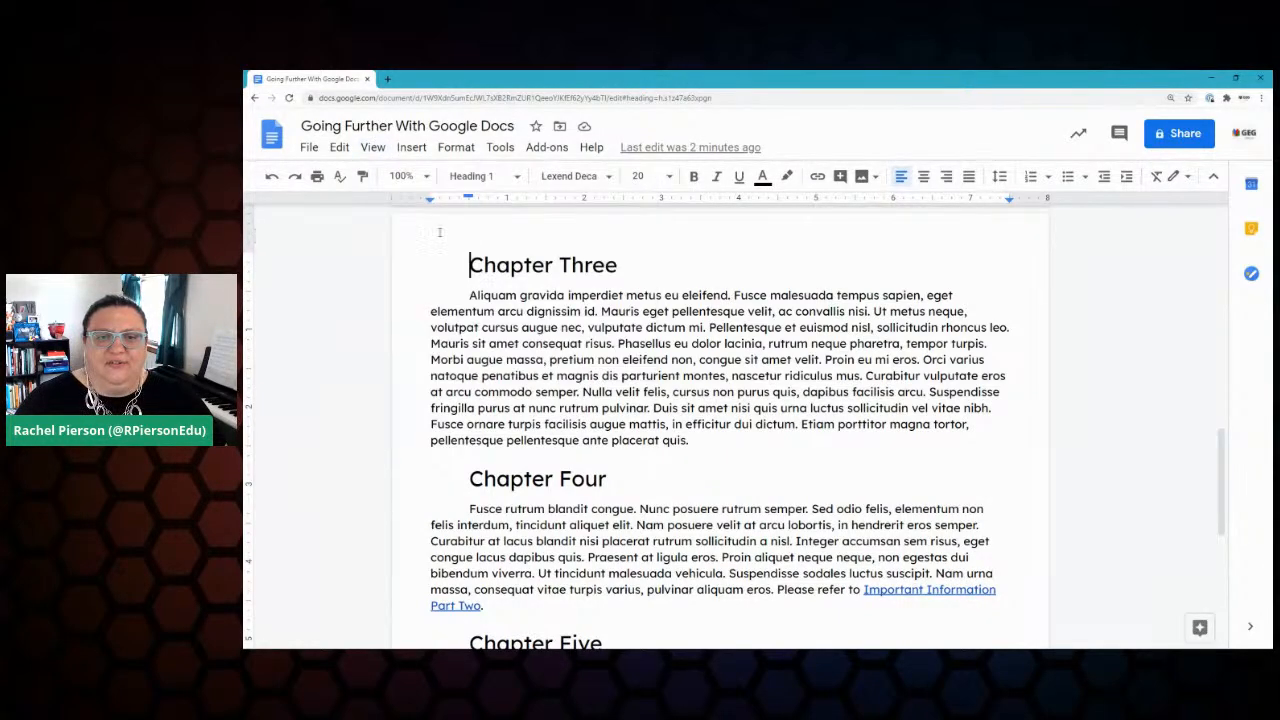
{"action": "left_click", "coordinate": [373, 147]}
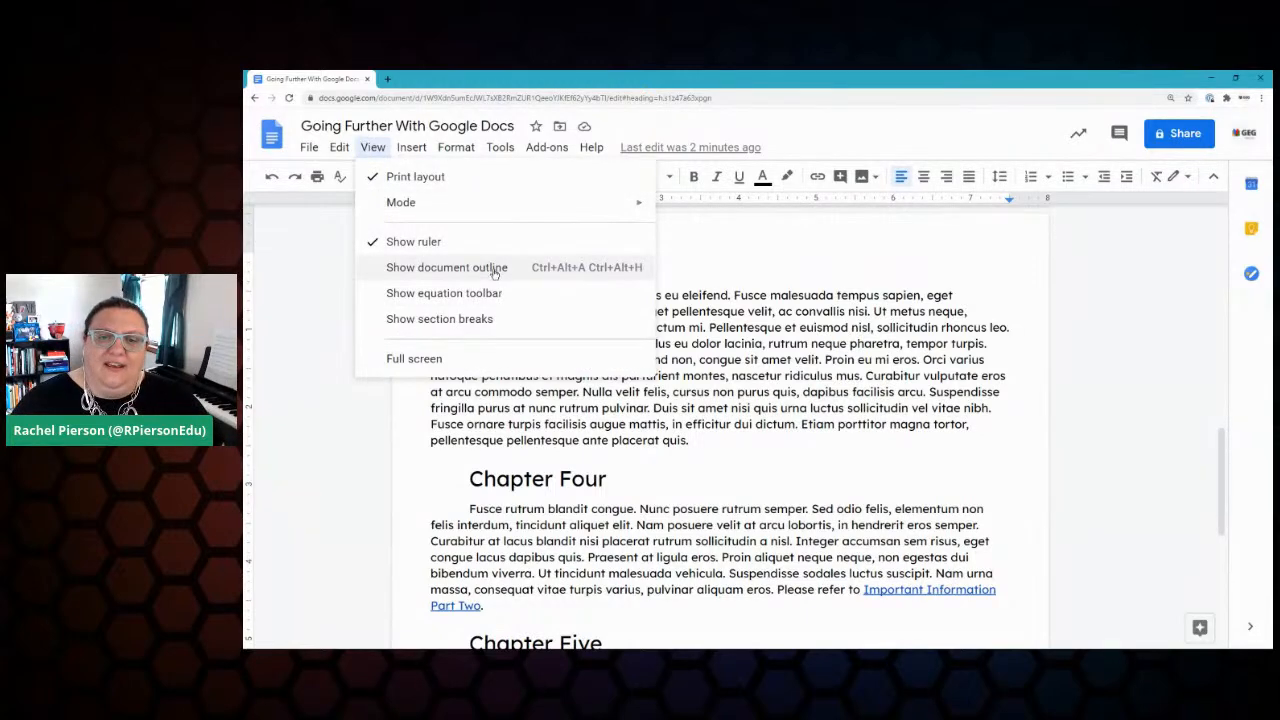
{"action": "left_click", "coordinate": [440, 272]}
{"action": "left_click", "coordinate": [277, 235]}
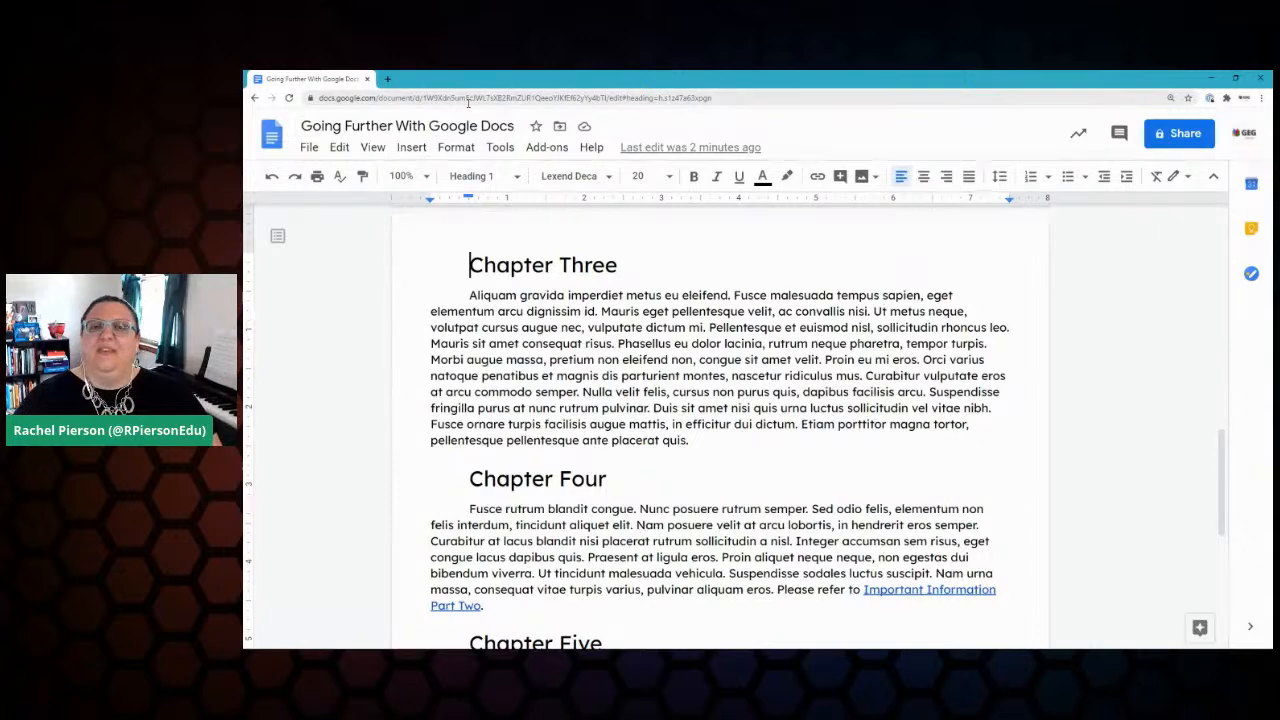
{"action": "left_click", "coordinate": [1251, 228]}
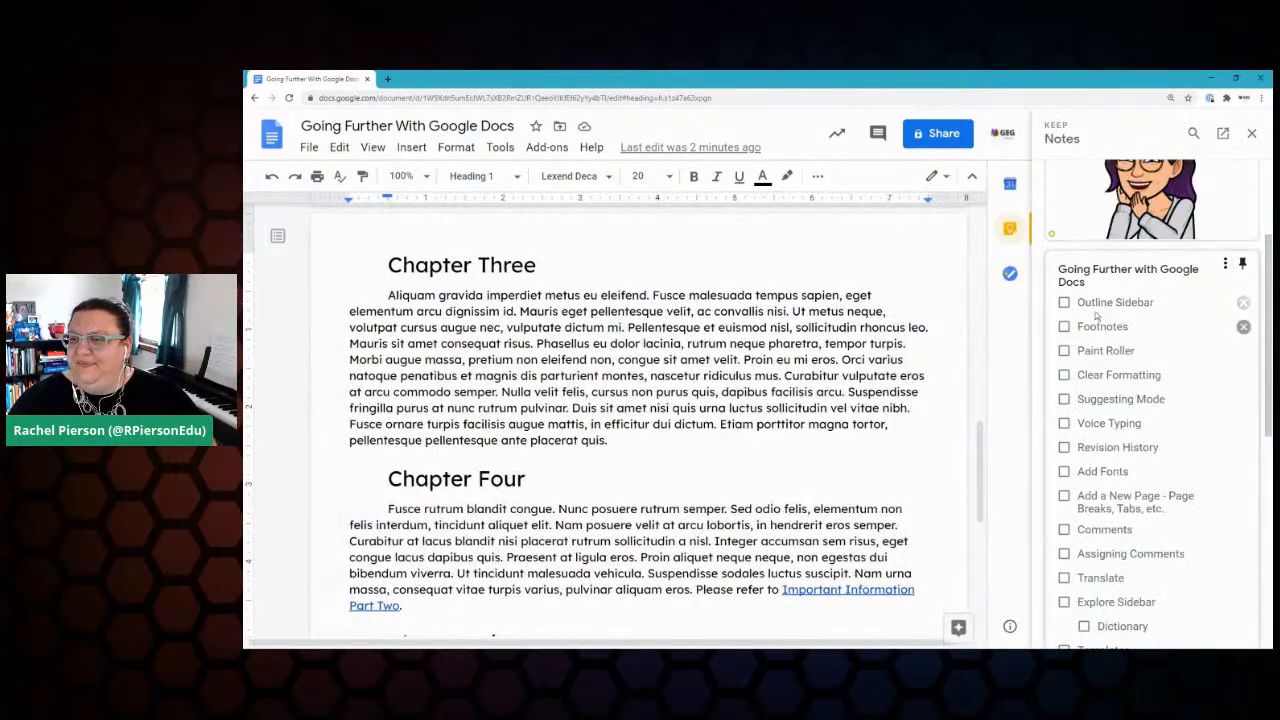
Step: Tick off Outline Sidebar in the Keep notes checklist
{"action": "left_click", "coordinate": [1064, 302]}
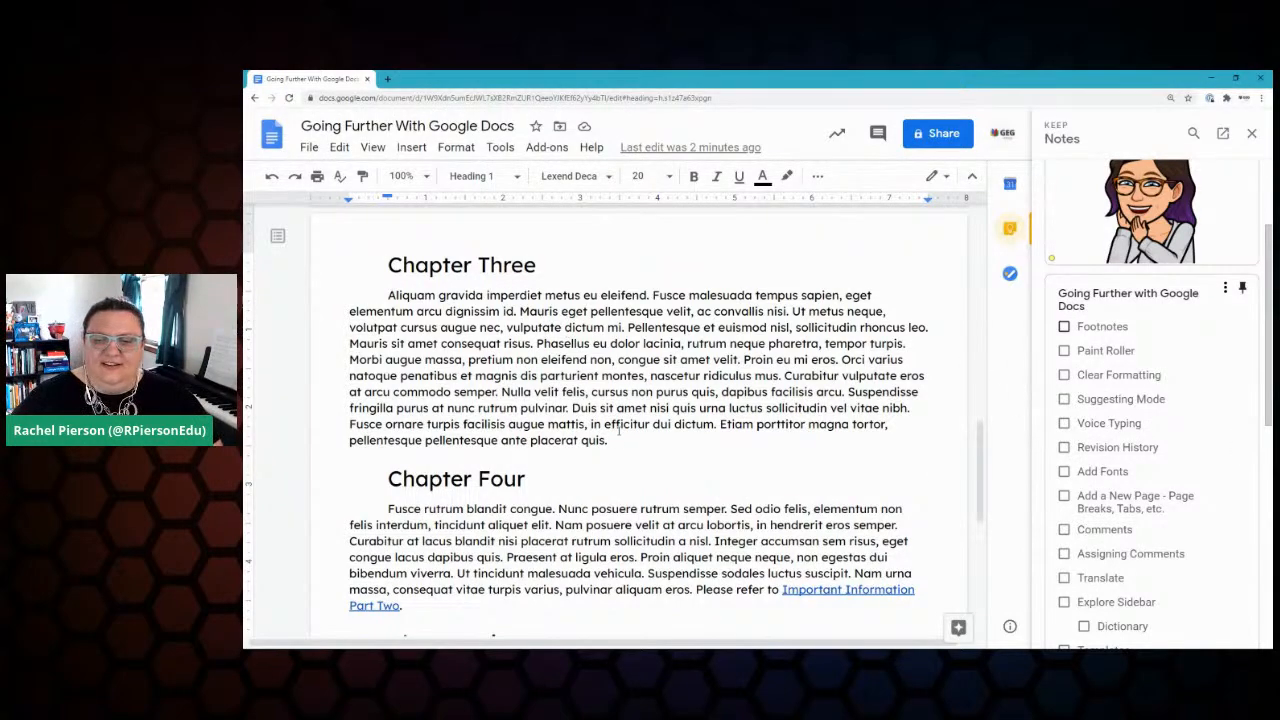
{"action": "scroll", "coordinate": [619, 431], "scroll_direction": "up", "scroll_amount": 7}
{"action": "scroll", "coordinate": [590, 428], "scroll_direction": "down", "scroll_amount": 2}
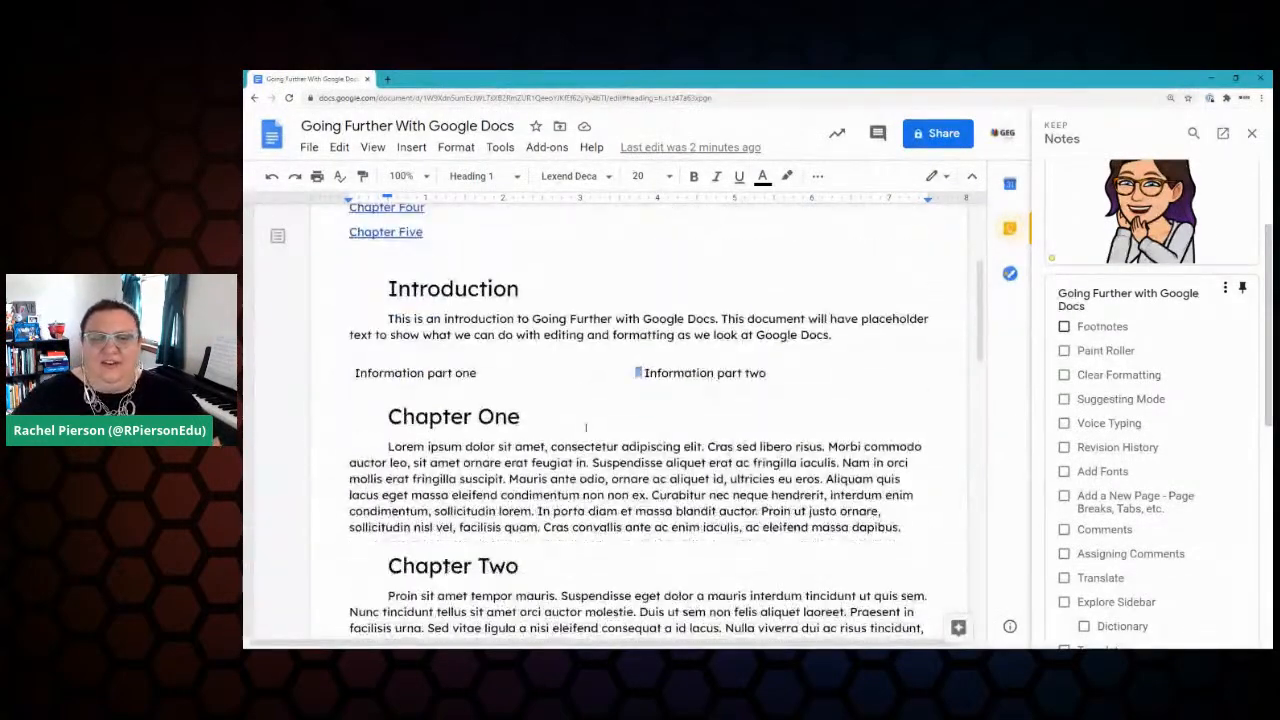
{"action": "scroll", "coordinate": [586, 427], "scroll_direction": "down", "scroll_amount": 2}
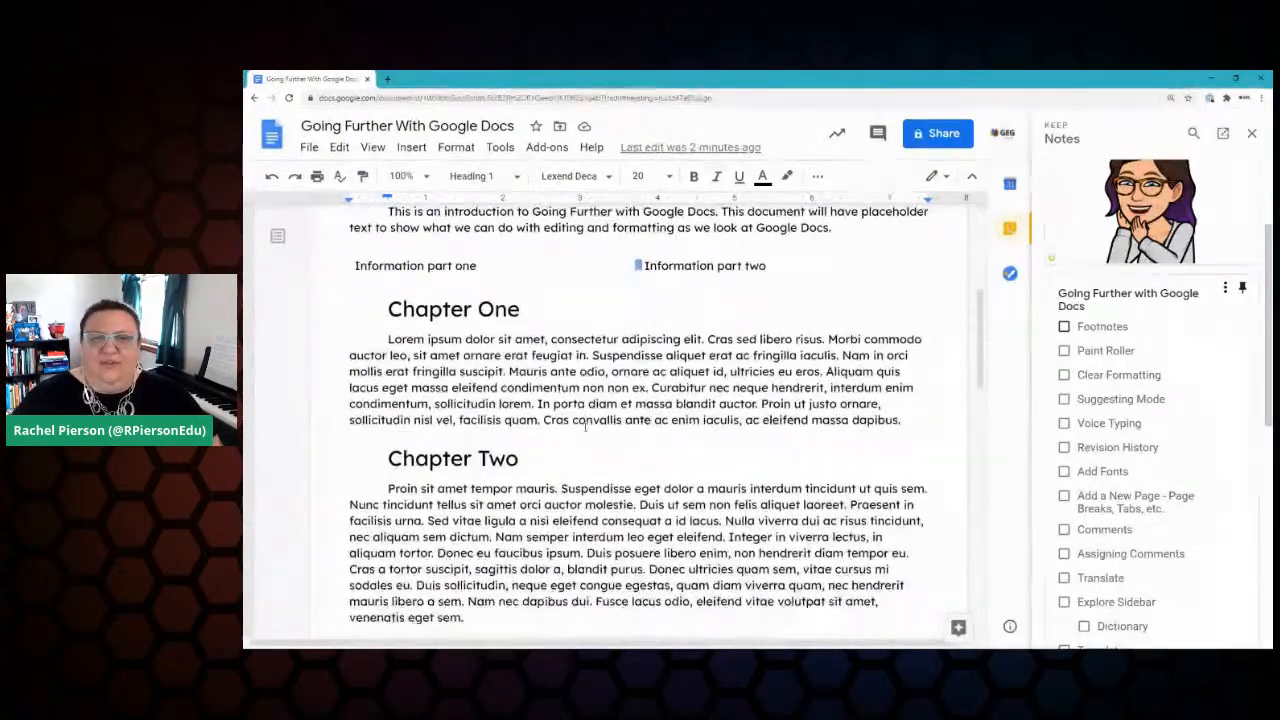
Step: Add footnote 1 after 'dapibus.' in Chapter One reading 'Insert reference here!'
{"action": "left_click", "coordinate": [902, 420]}
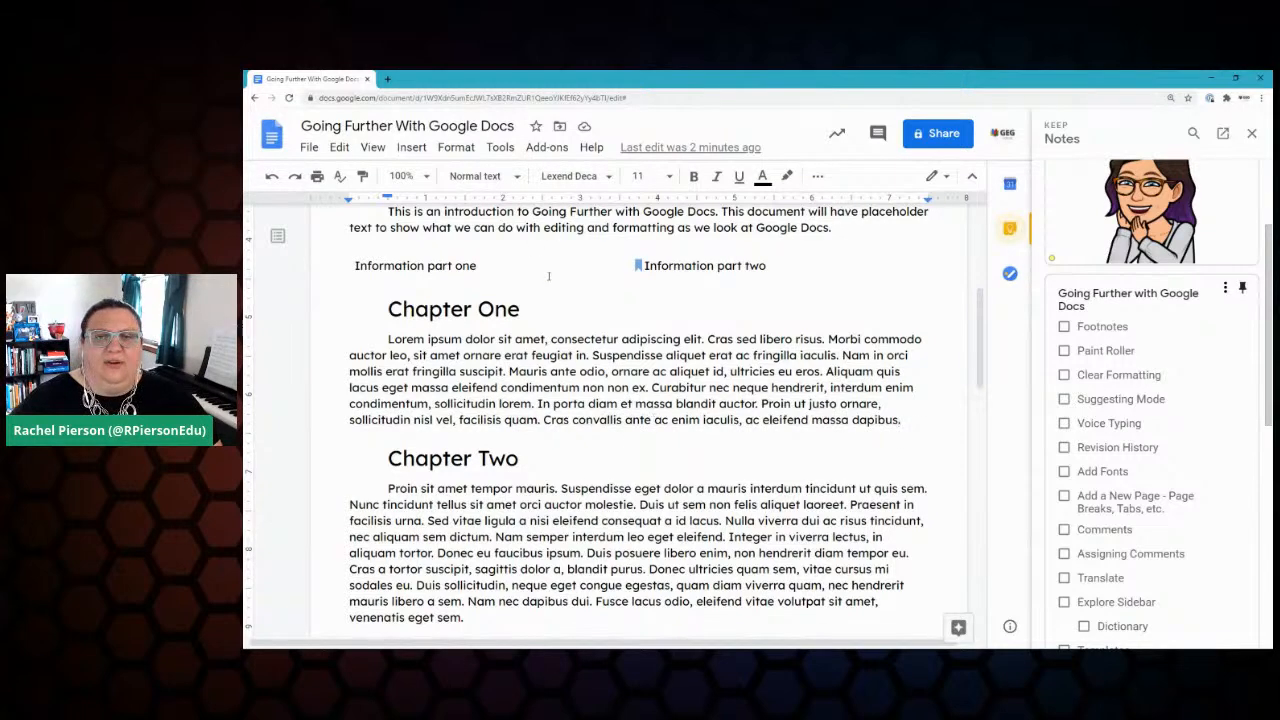
{"action": "left_click", "coordinate": [411, 147]}
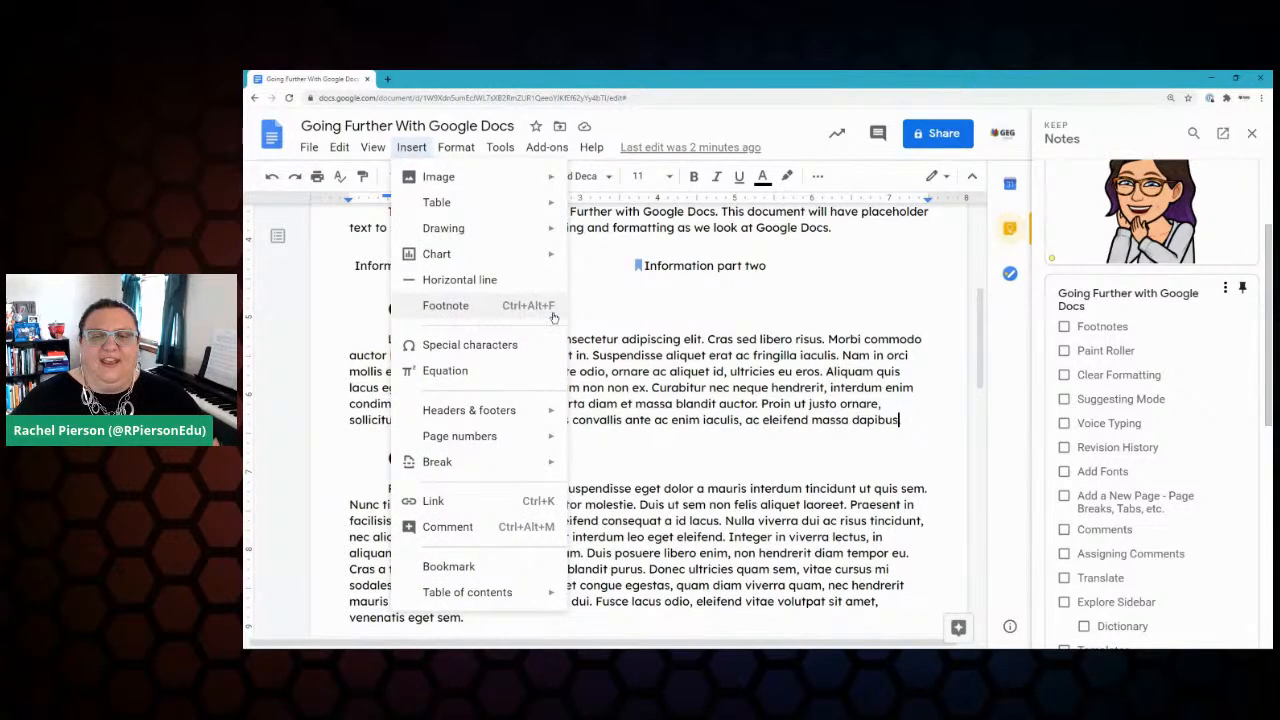
{"action": "left_click", "coordinate": [446, 308]}
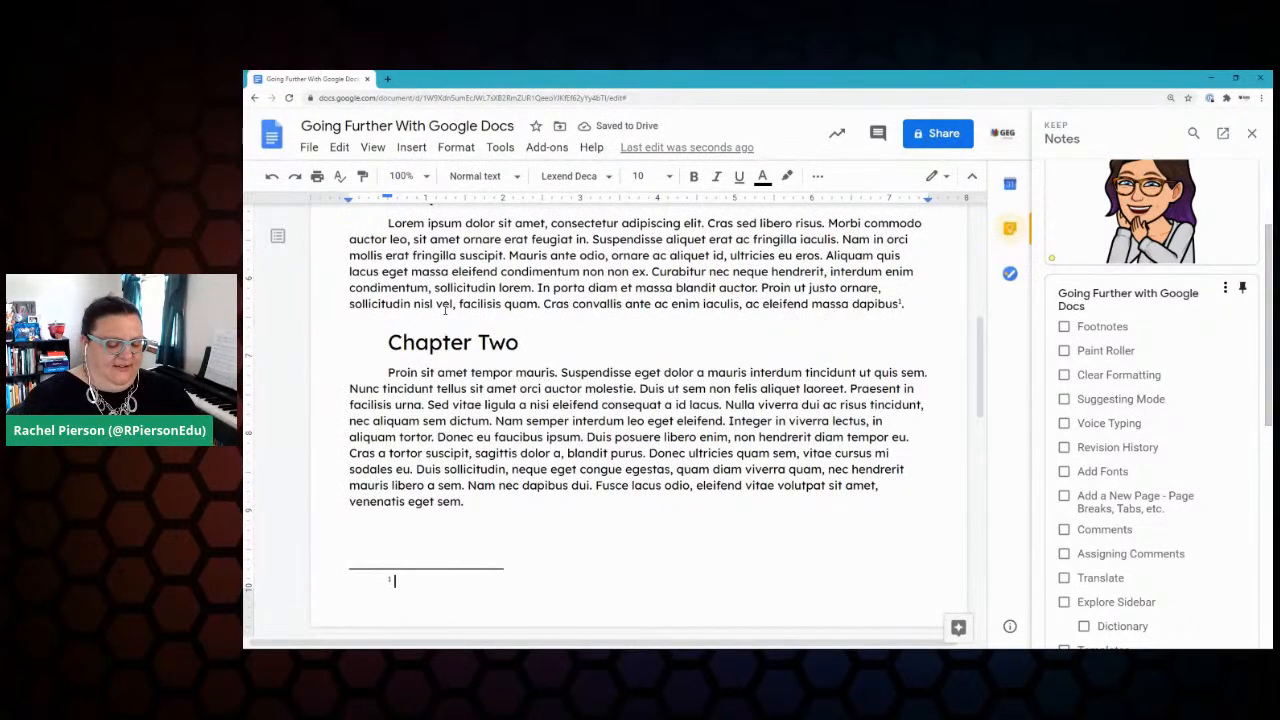
{"action": "type", "text": "Insert reference yer"}
{"action": "key", "text": "BackSpace"}
{"action": "key", "text": "BackSpace"}
{"action": "type", "text": "here"}
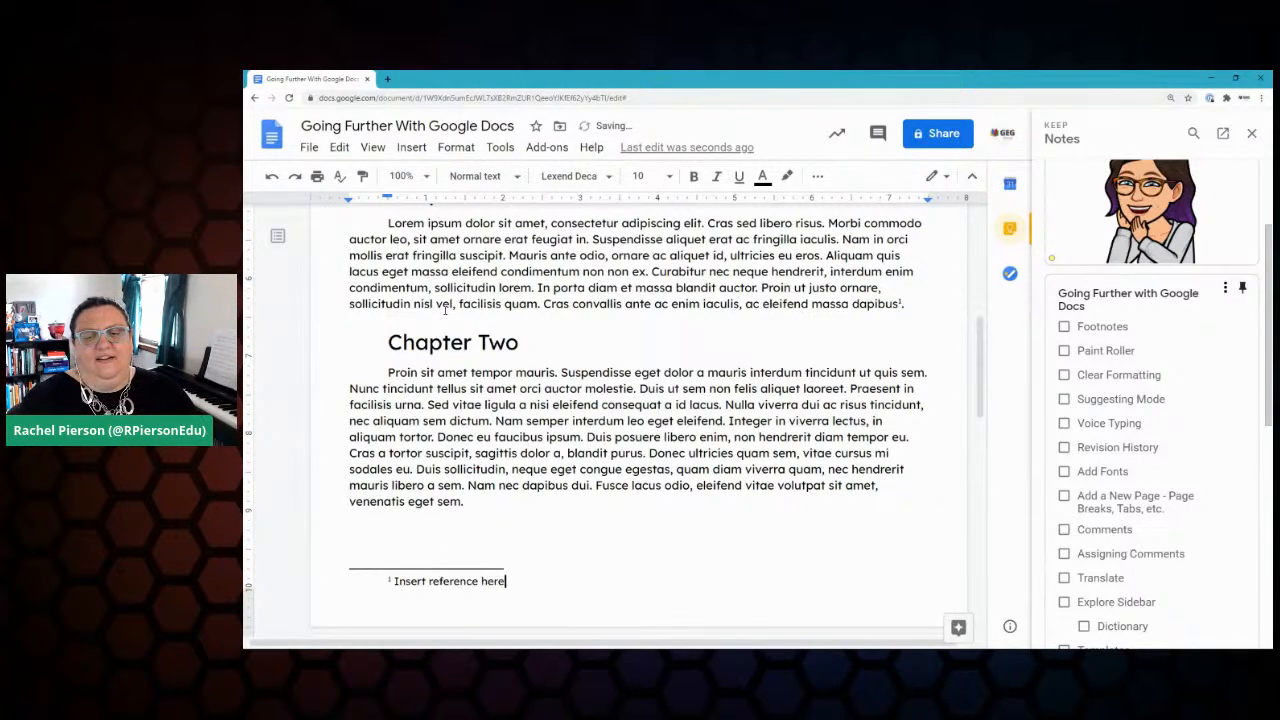
{"action": "type", "text": "!"}
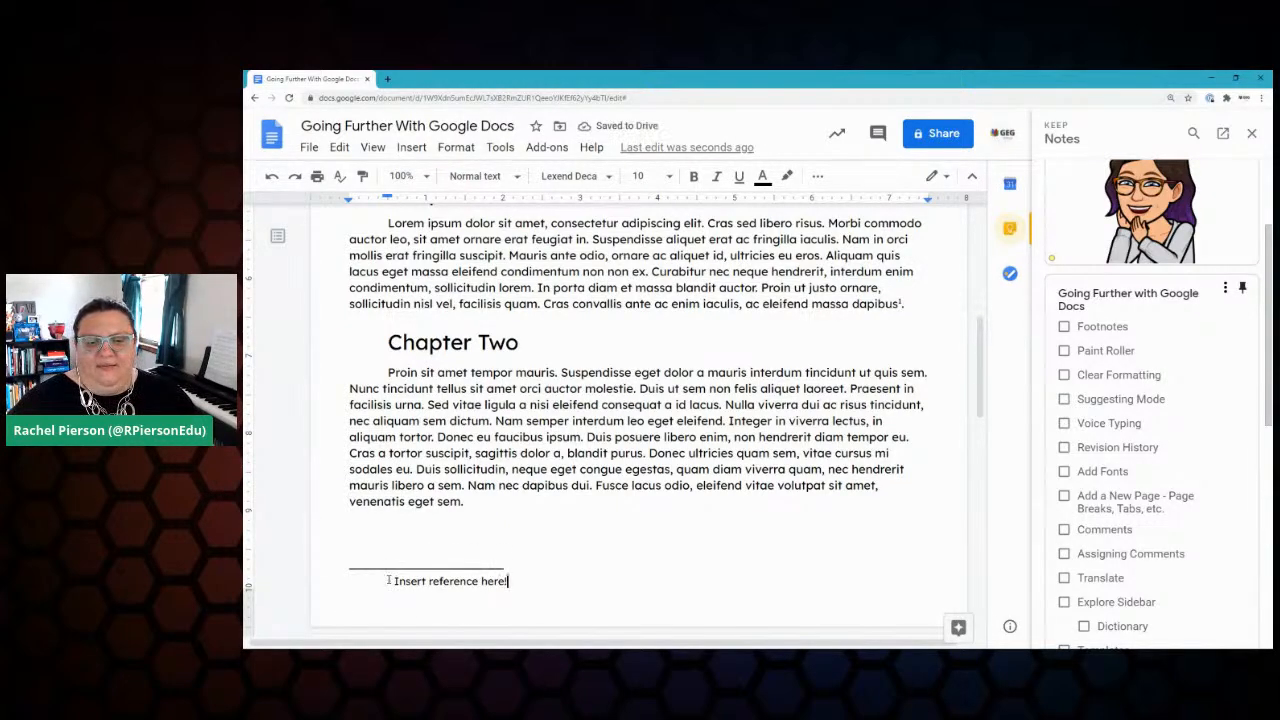
{"action": "scroll", "coordinate": [578, 366], "scroll_direction": "up", "scroll_amount": 3}
{"action": "scroll", "coordinate": [578, 366], "scroll_direction": "up", "scroll_amount": 3}
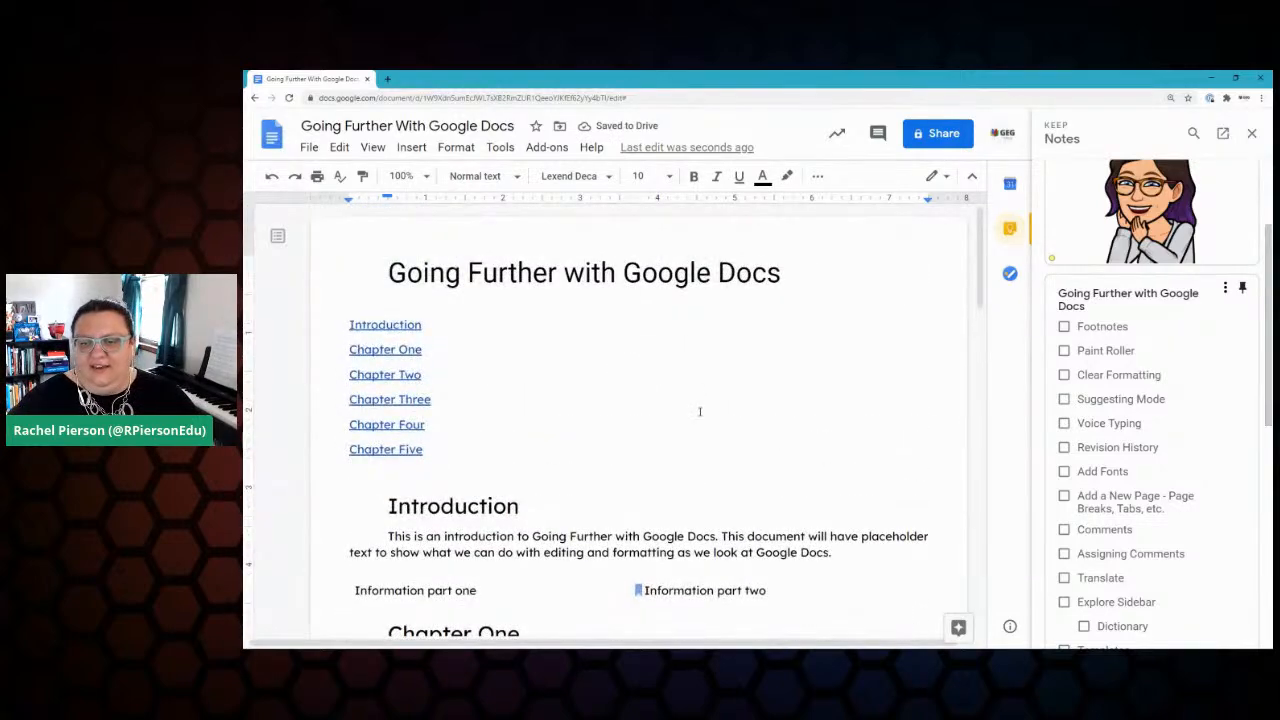
{"action": "scroll", "coordinate": [700, 409], "scroll_direction": "down", "scroll_amount": 5}
{"action": "left_click", "coordinate": [903, 313]}
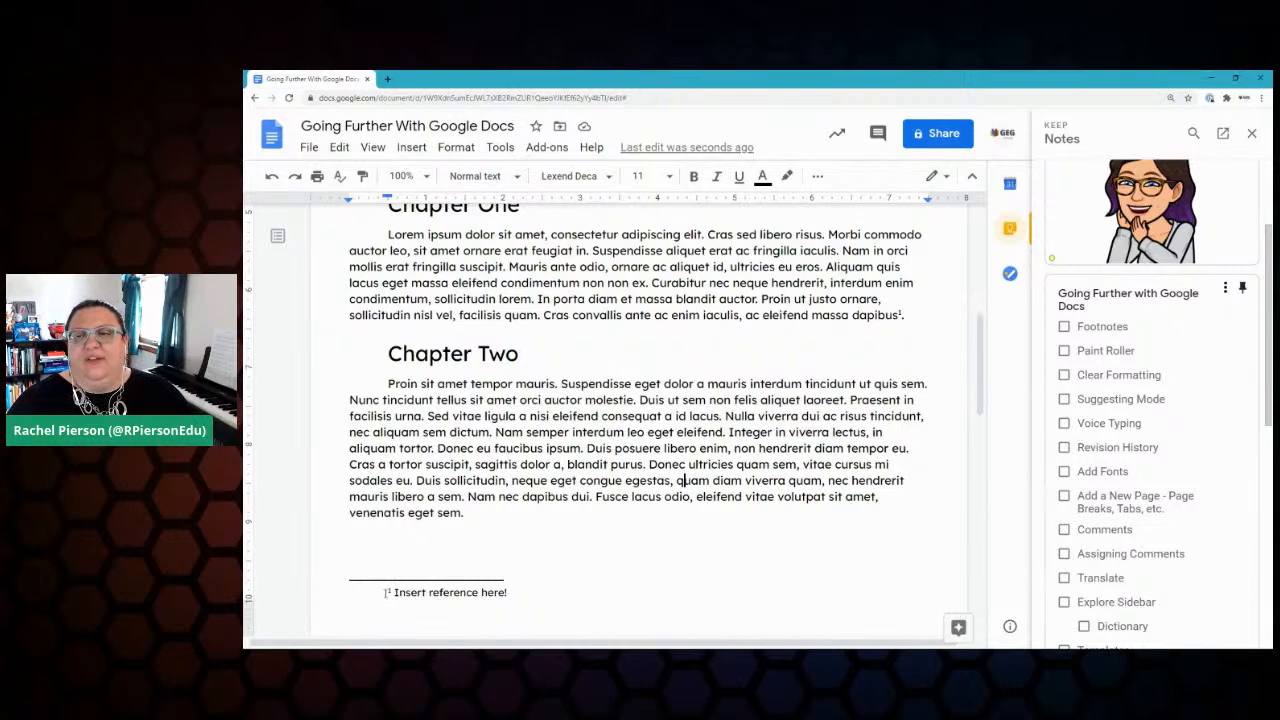
Step: Insert a new footnote after 'Google Docs' in the Introduction, renumbering Chapter One's footnote to 2
{"action": "scroll", "coordinate": [678, 480], "scroll_direction": "up", "scroll_amount": 2}
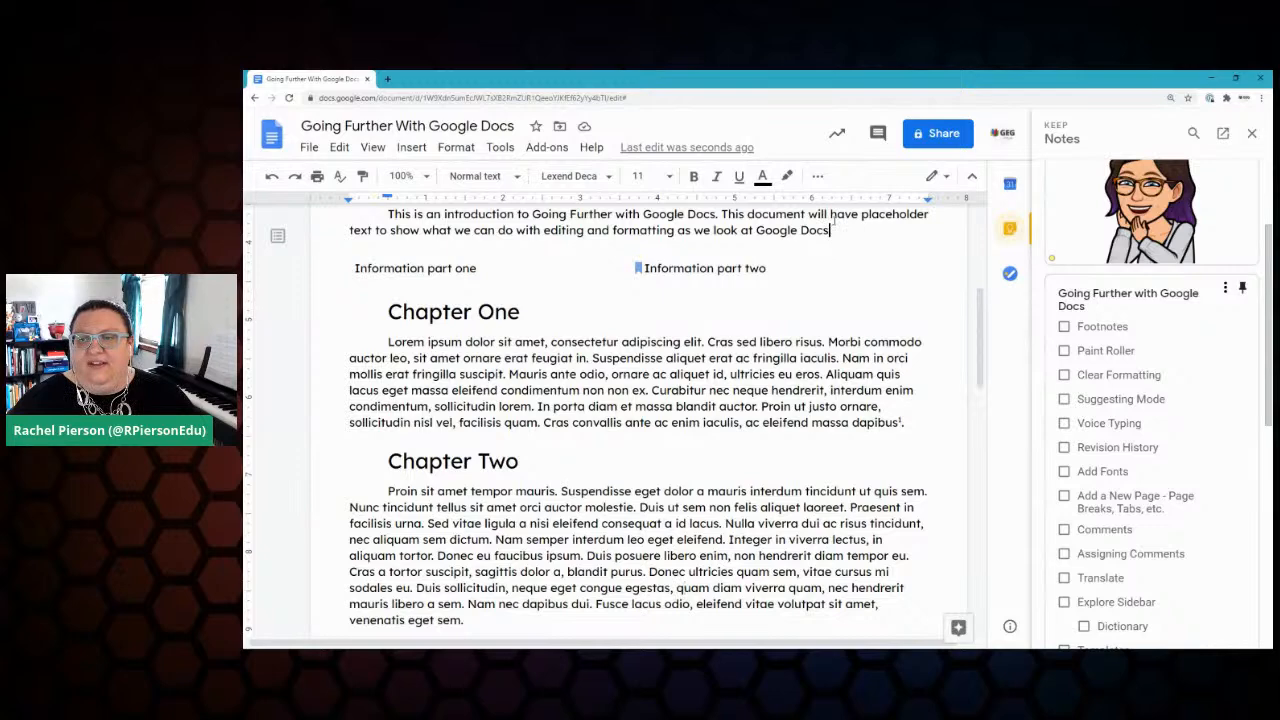
{"action": "left_click", "coordinate": [410, 148]}
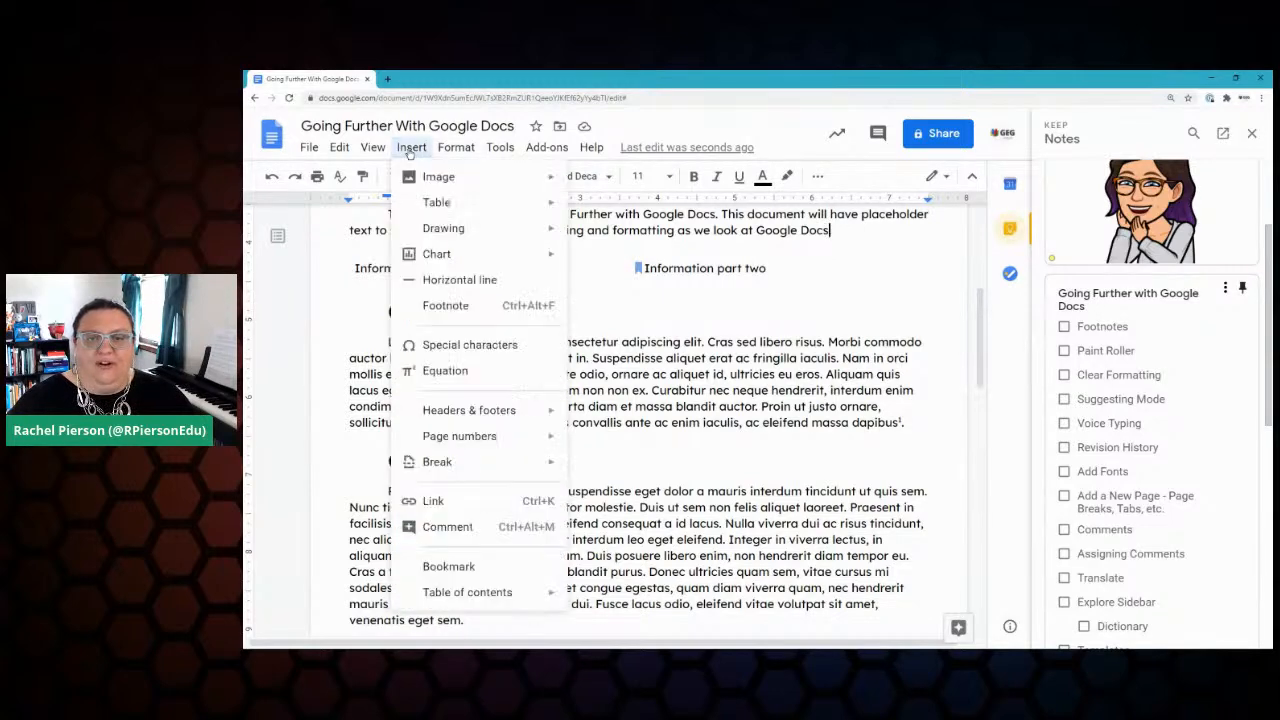
{"action": "left_click", "coordinate": [445, 305]}
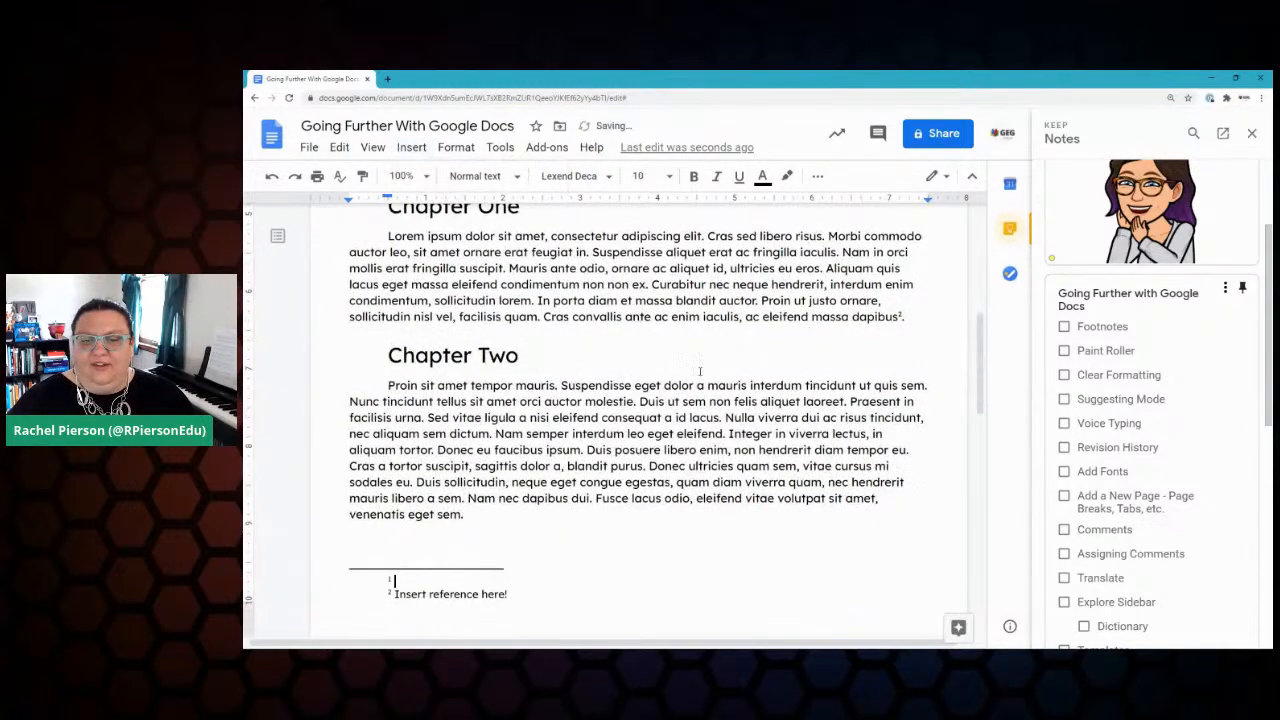
{"action": "scroll", "coordinate": [700, 371], "scroll_direction": "up", "scroll_amount": 3}
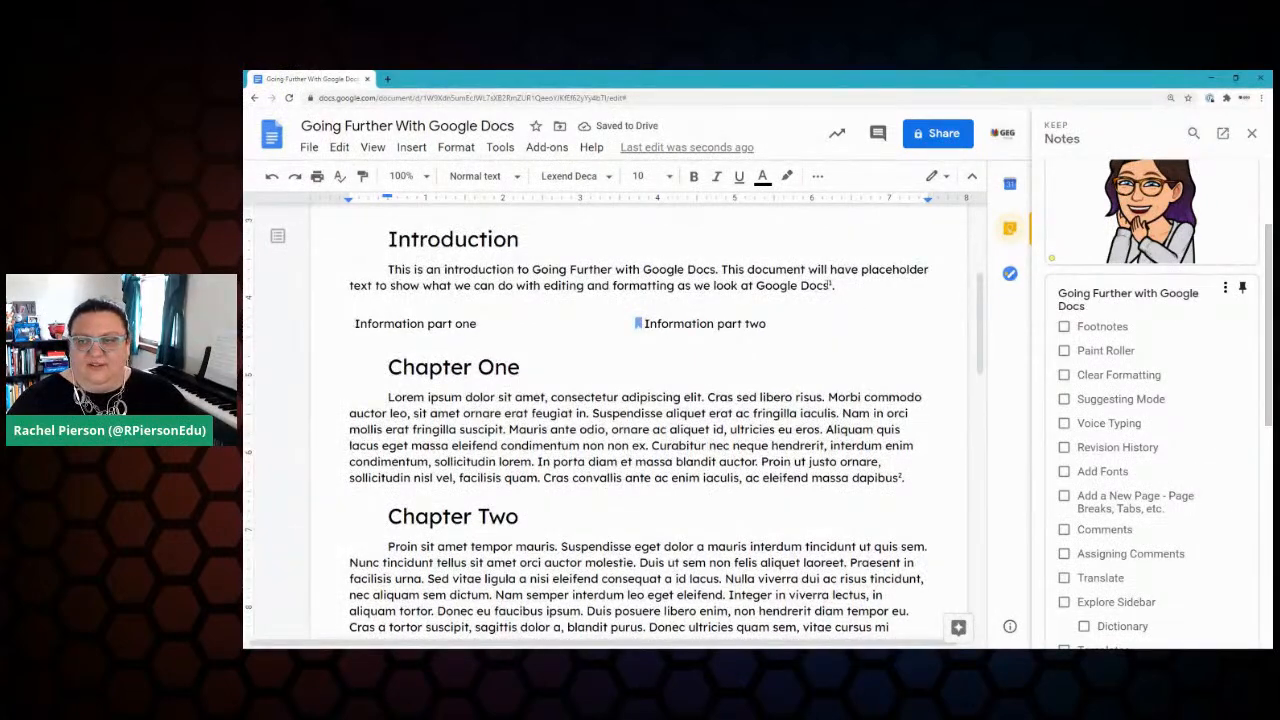
{"action": "left_click_drag", "start_coordinate": [836, 286], "coordinate": [808, 286]}
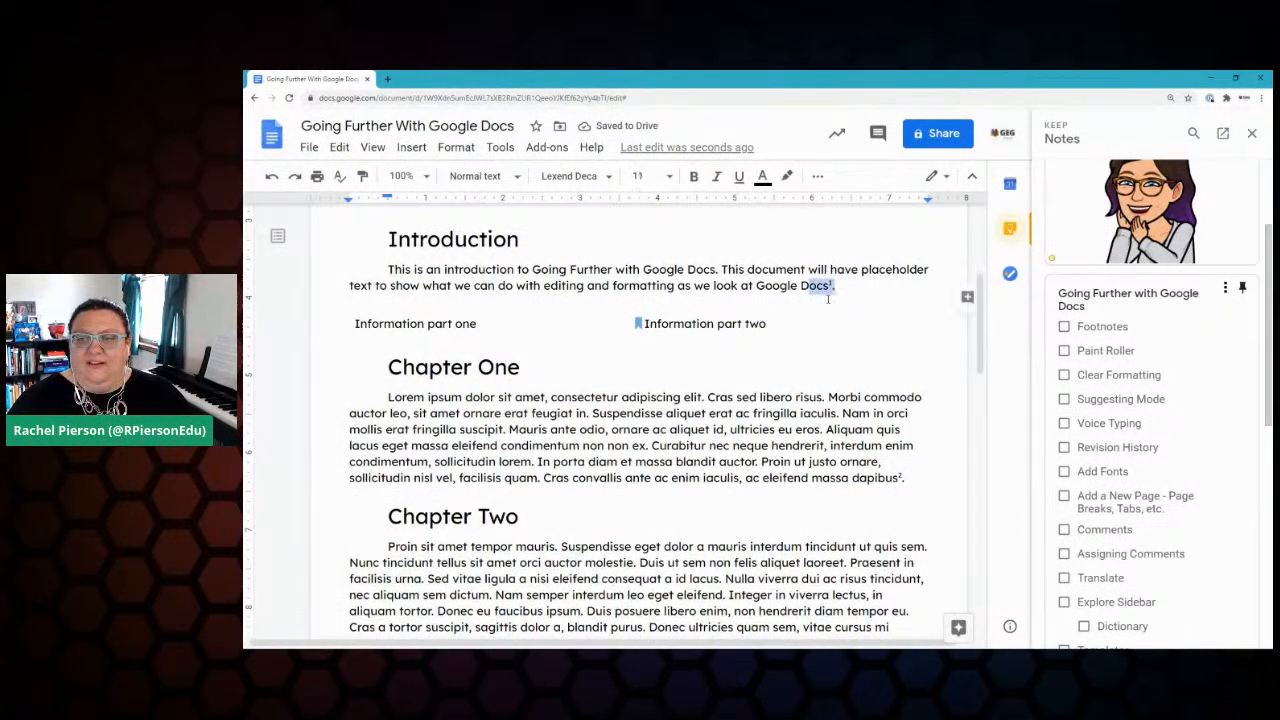
{"action": "left_click_drag", "start_coordinate": [906, 478], "coordinate": [889, 478]}
{"action": "scroll", "coordinate": [700, 460], "scroll_direction": "down", "scroll_amount": 5}
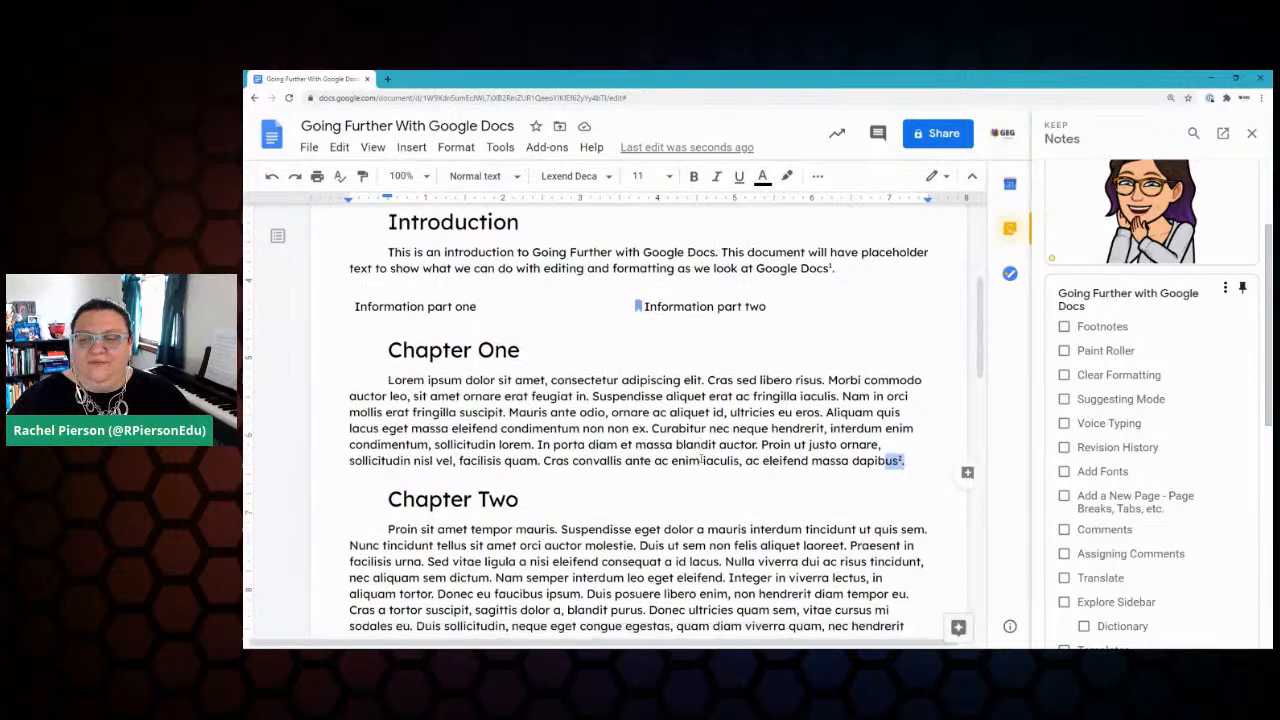
Step: Type 'Yay!' as the text of the new footnote 1
{"action": "left_click", "coordinate": [426, 527]}
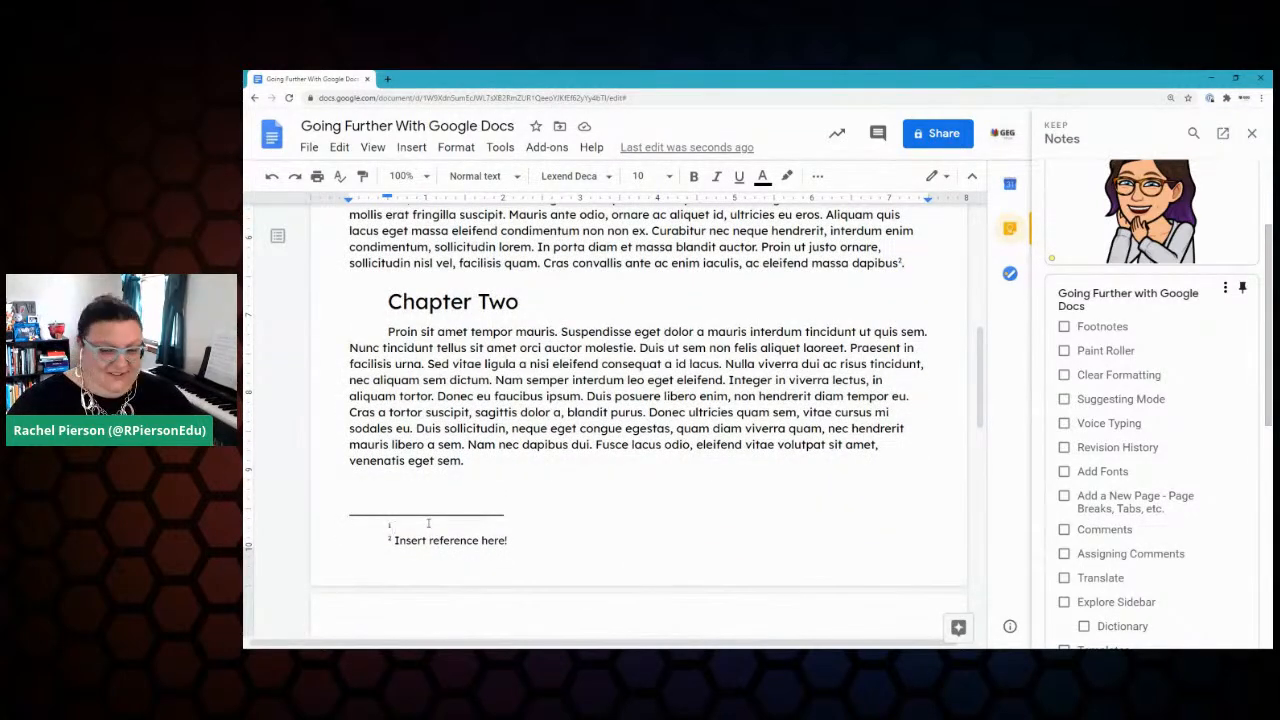
{"action": "type", "text": "Yay!"}
{"action": "key", "text": "Return"}
{"action": "key", "text": "BackSpace"}
{"action": "scroll", "coordinate": [428, 522], "scroll_direction": "up", "scroll_amount": 3}
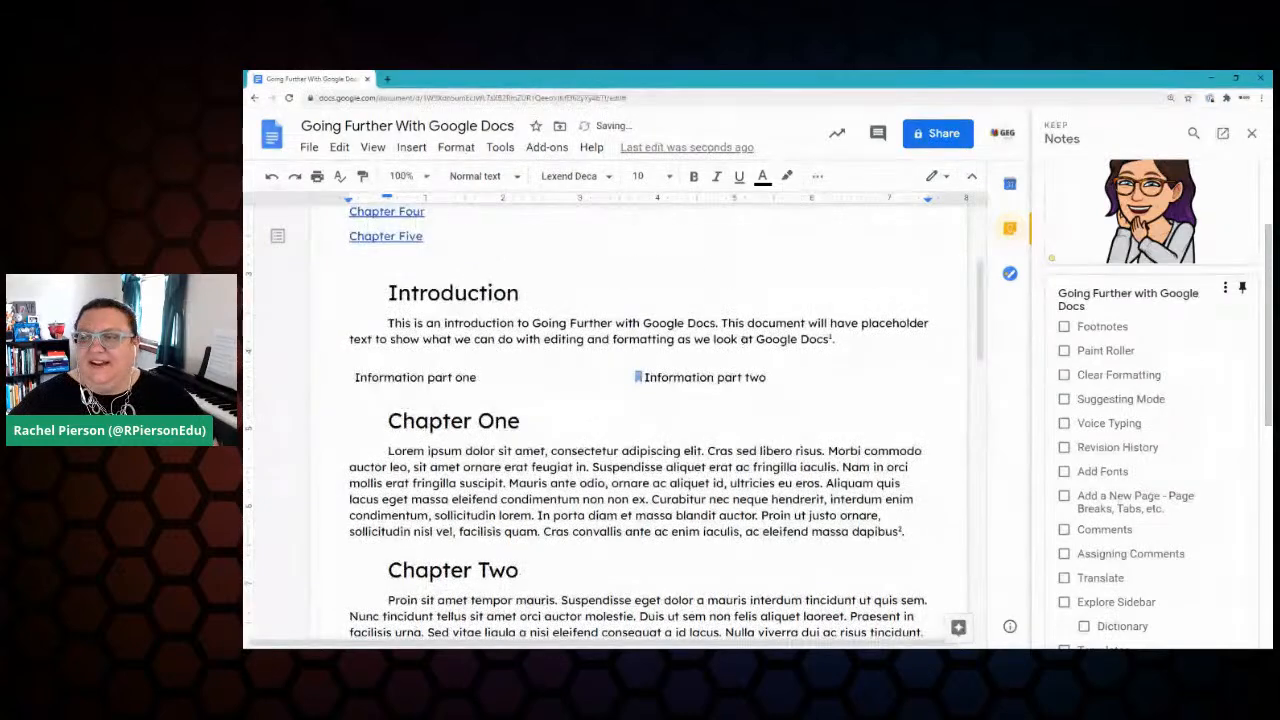
{"action": "scroll", "coordinate": [693, 376], "scroll_direction": "up", "scroll_amount": 3}
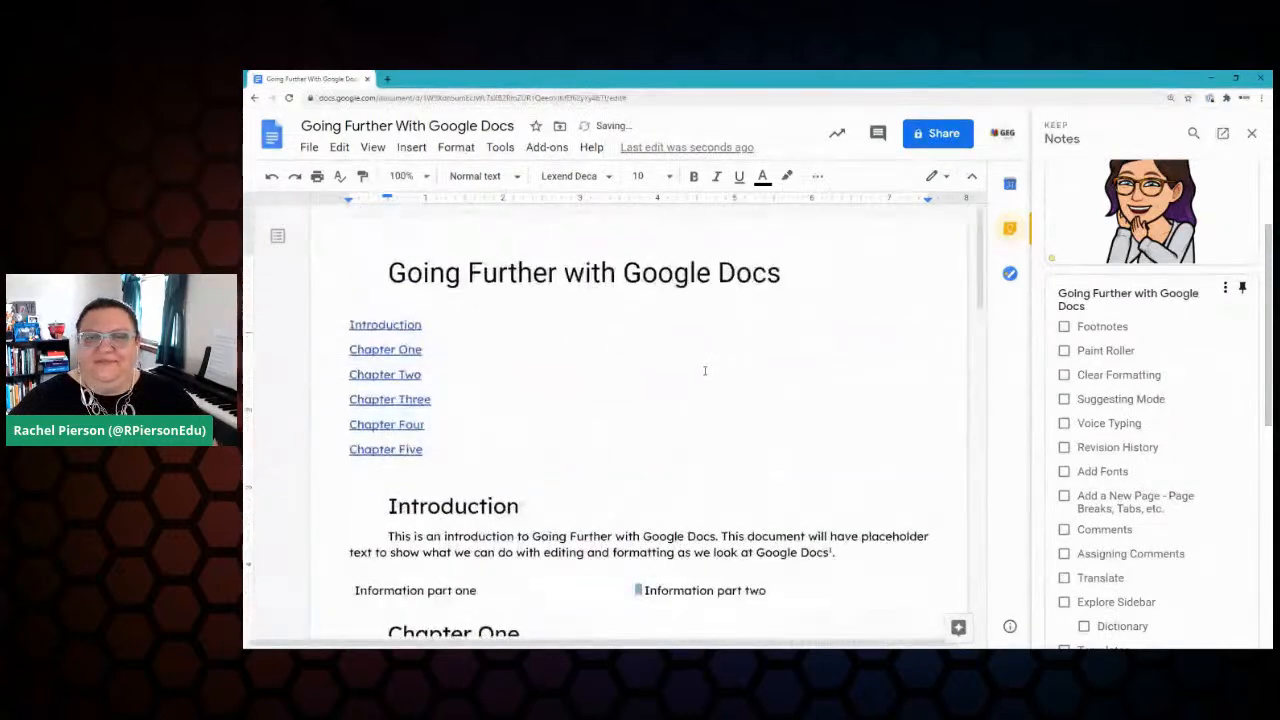
Step: Tick off Footnotes in Keep, bold 'Going Further with Google Docs', and close the notes panel
{"action": "left_click", "coordinate": [1064, 327]}
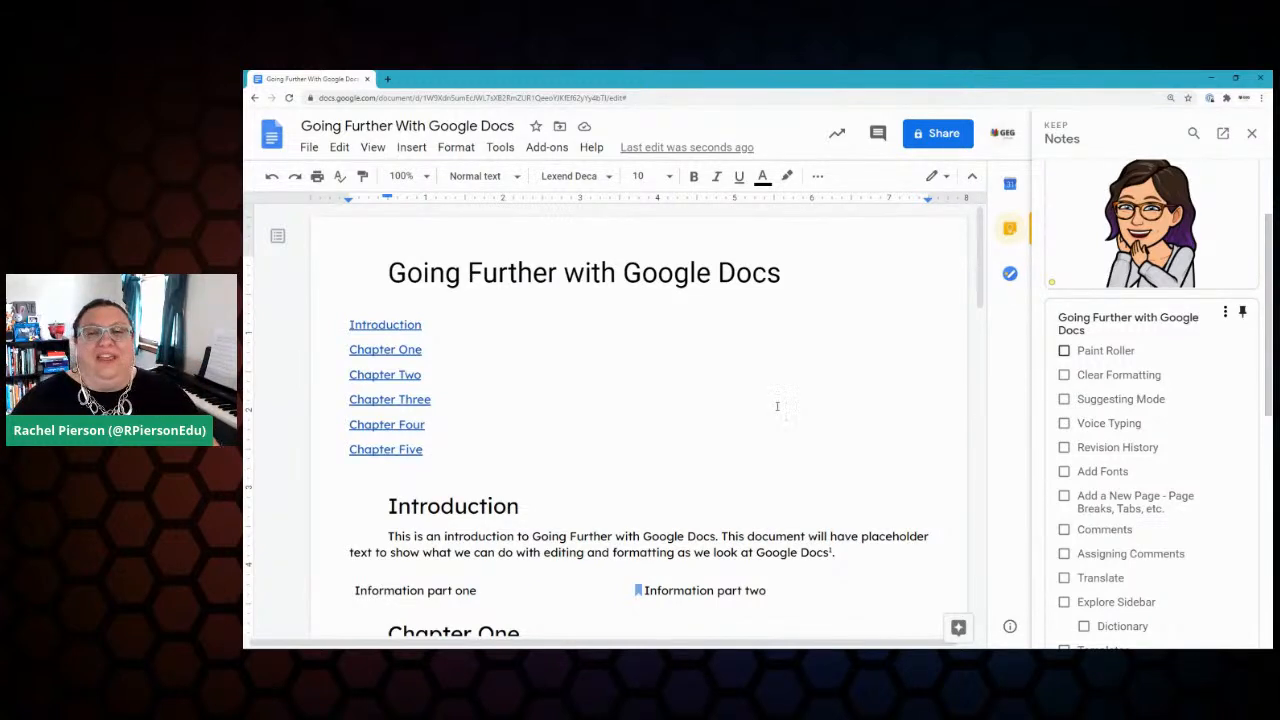
{"action": "scroll", "coordinate": [722, 366], "scroll_direction": "down", "scroll_amount": 3}
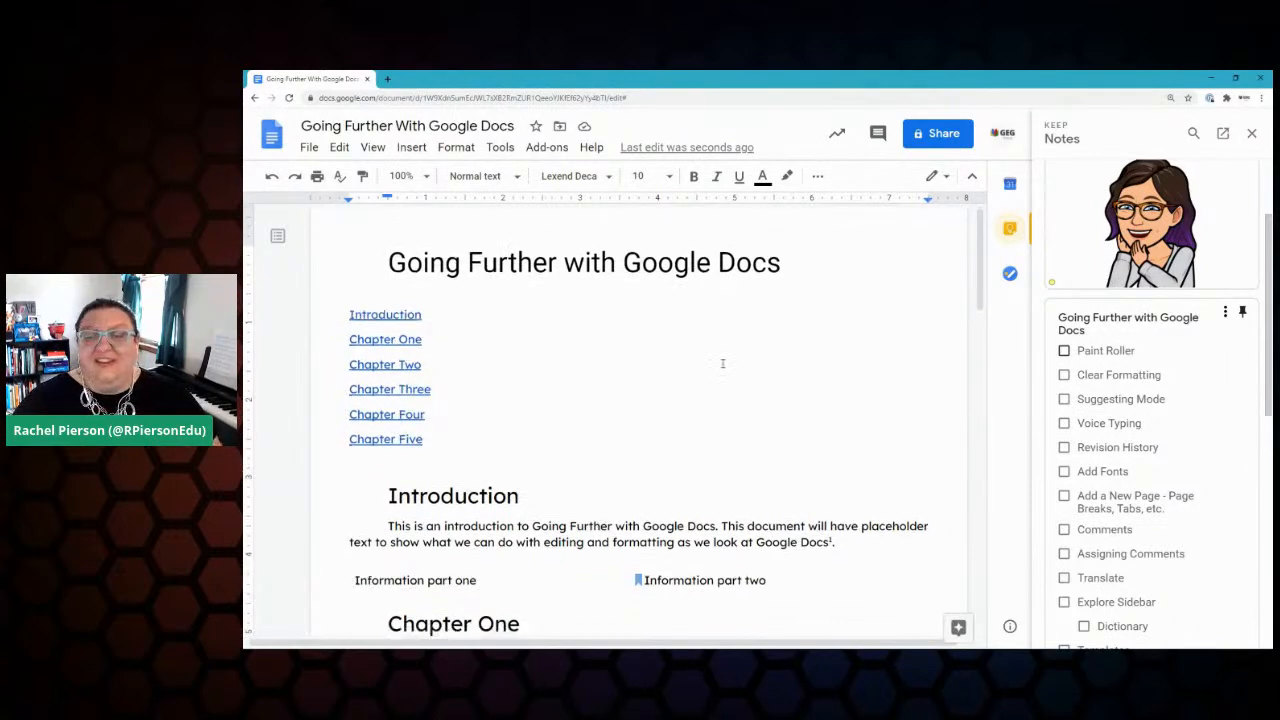
{"action": "left_click_drag", "start_coordinate": [532, 375], "coordinate": [718, 376]}
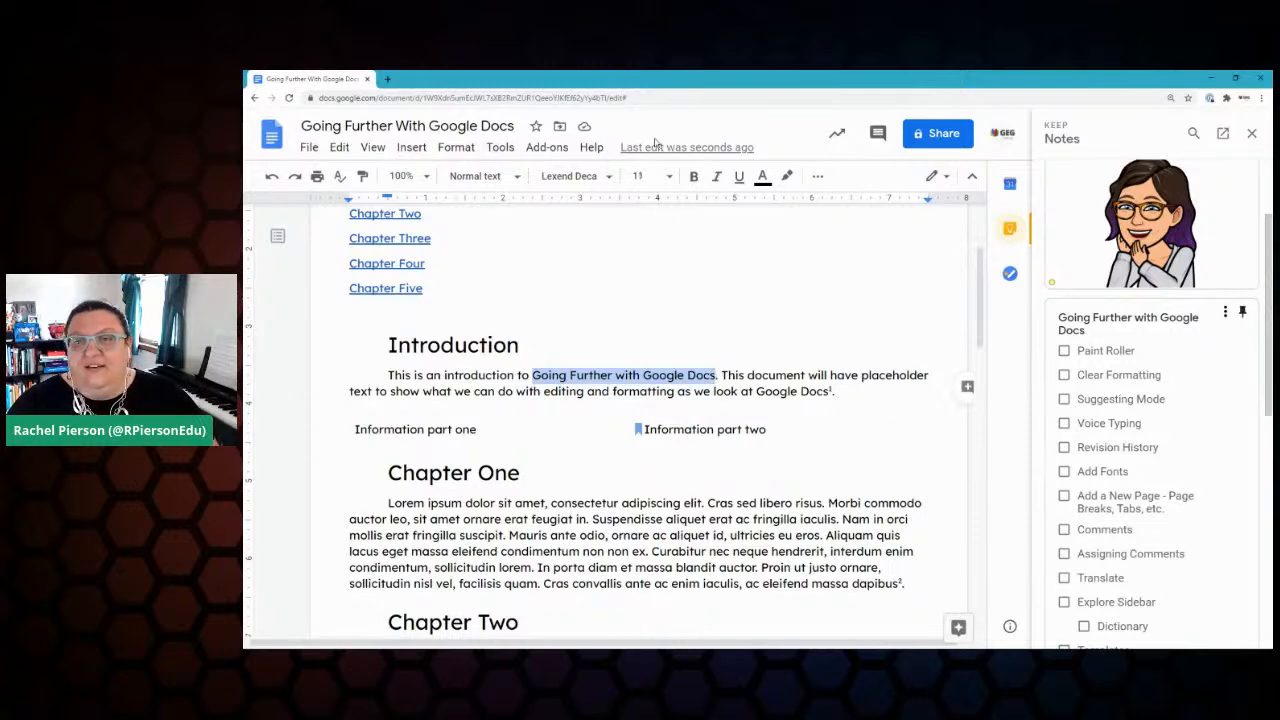
{"action": "left_click", "coordinate": [694, 177]}
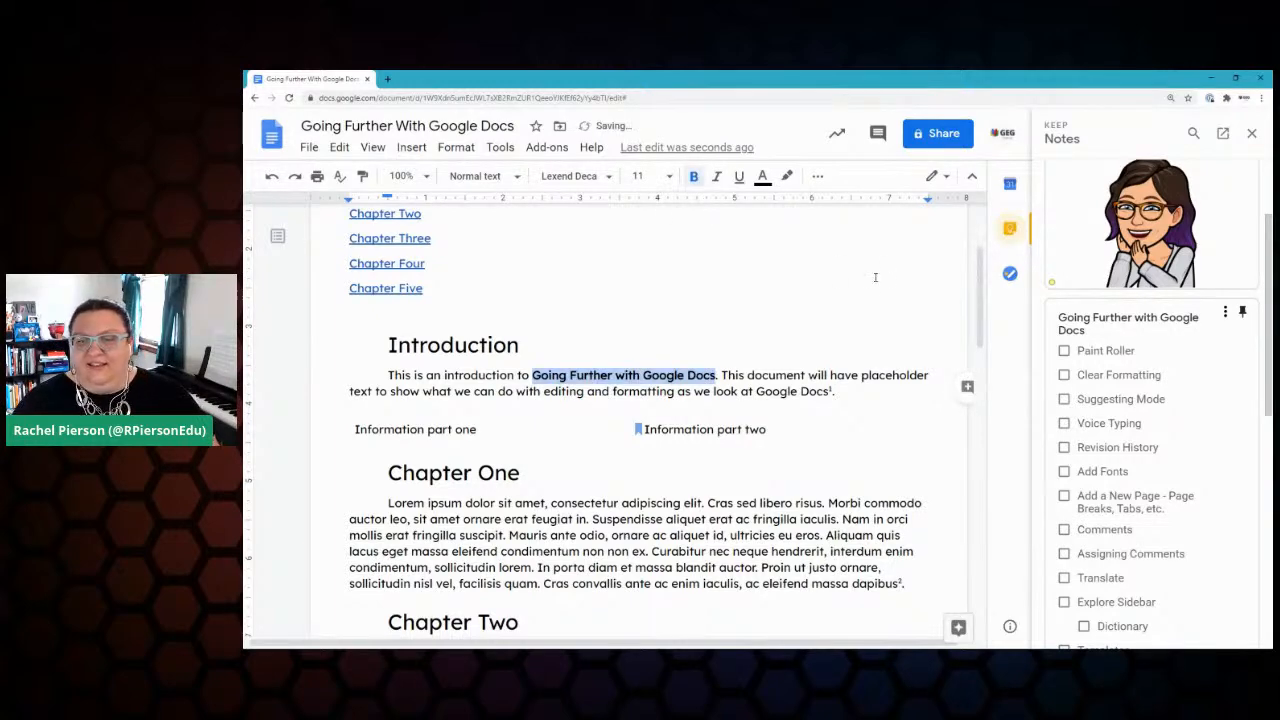
{"action": "left_click", "coordinate": [1251, 133]}
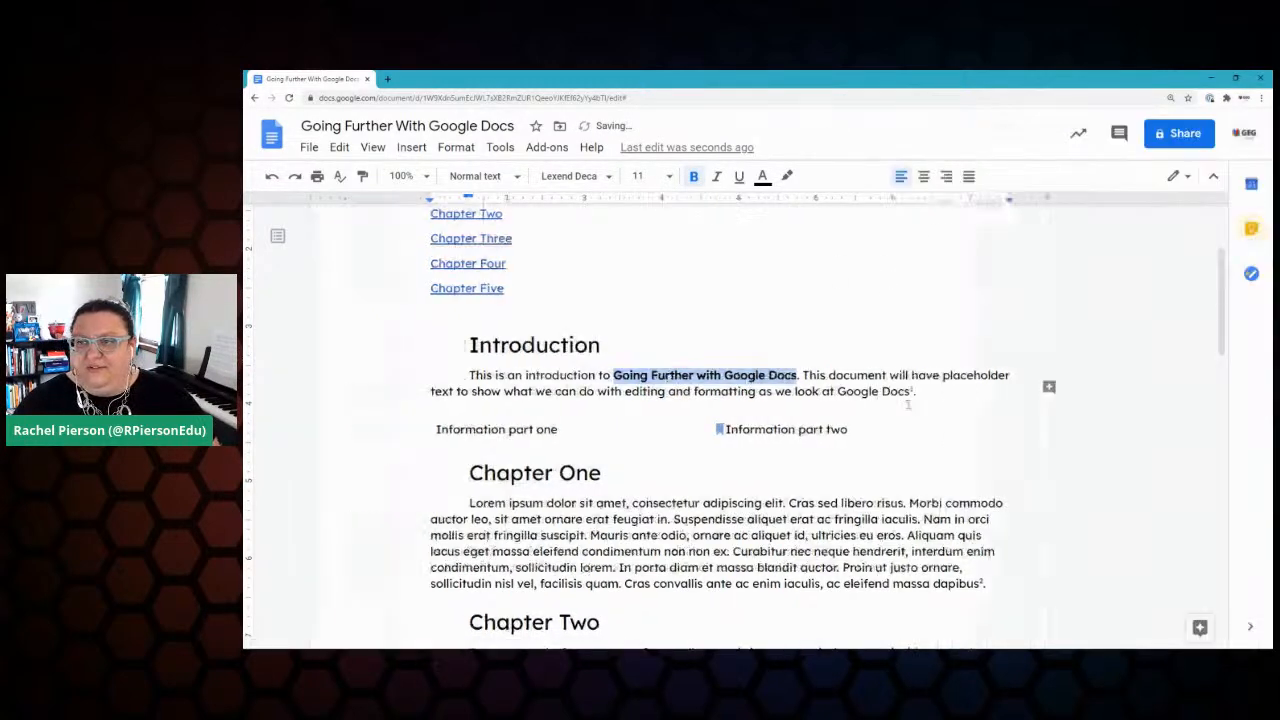
Step: Zoom to 125% and paint the title phrase's bold formatting onto the closing 'Google Docs'
{"action": "left_click", "coordinate": [401, 176]}
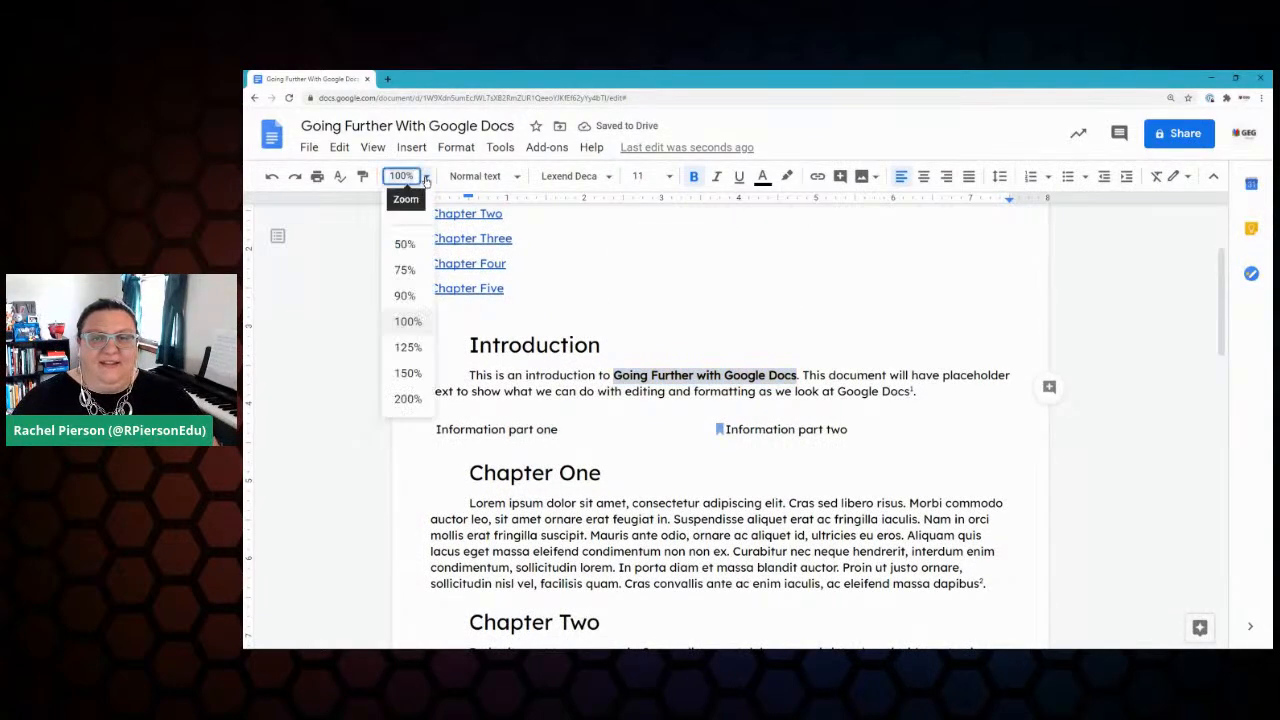
{"action": "left_click", "coordinate": [416, 347]}
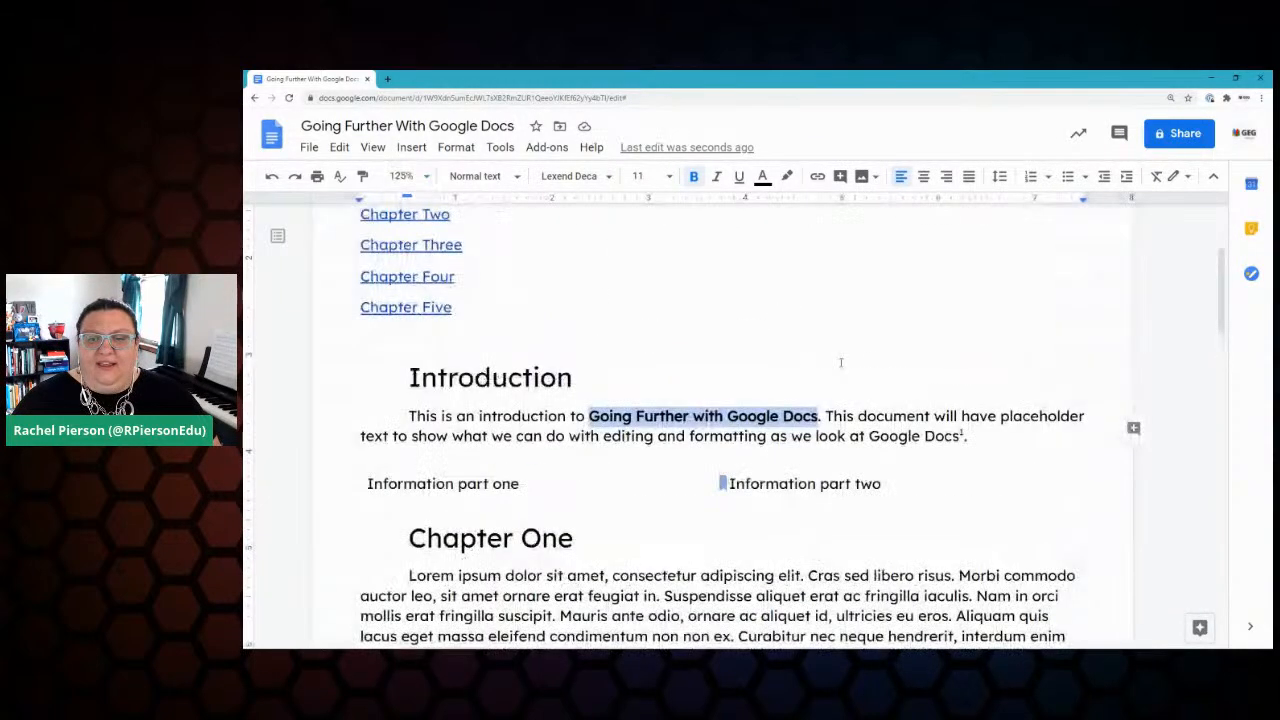
{"action": "left_click", "coordinate": [870, 416]}
{"action": "left_click", "coordinate": [608, 416]}
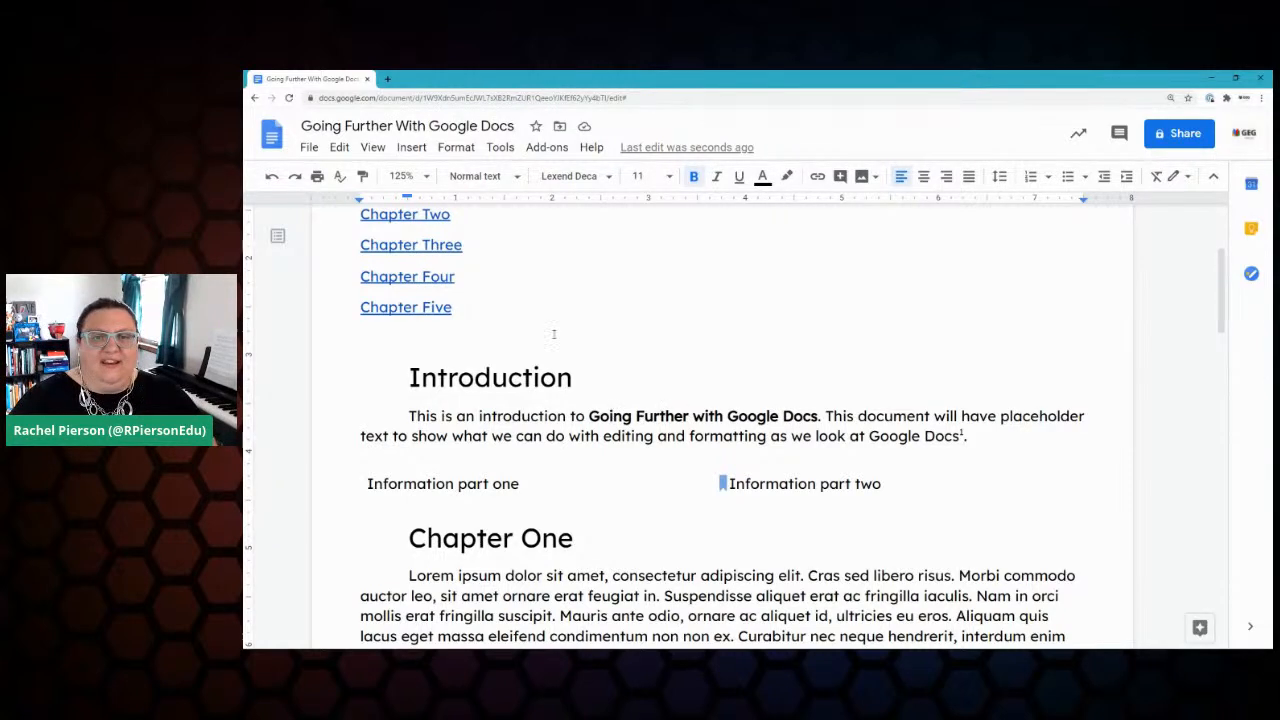
{"action": "left_click", "coordinate": [589, 416]}
{"action": "left_click_drag", "start_coordinate": [589, 416], "coordinate": [819, 416]}
{"action": "left_click", "coordinate": [365, 177]}
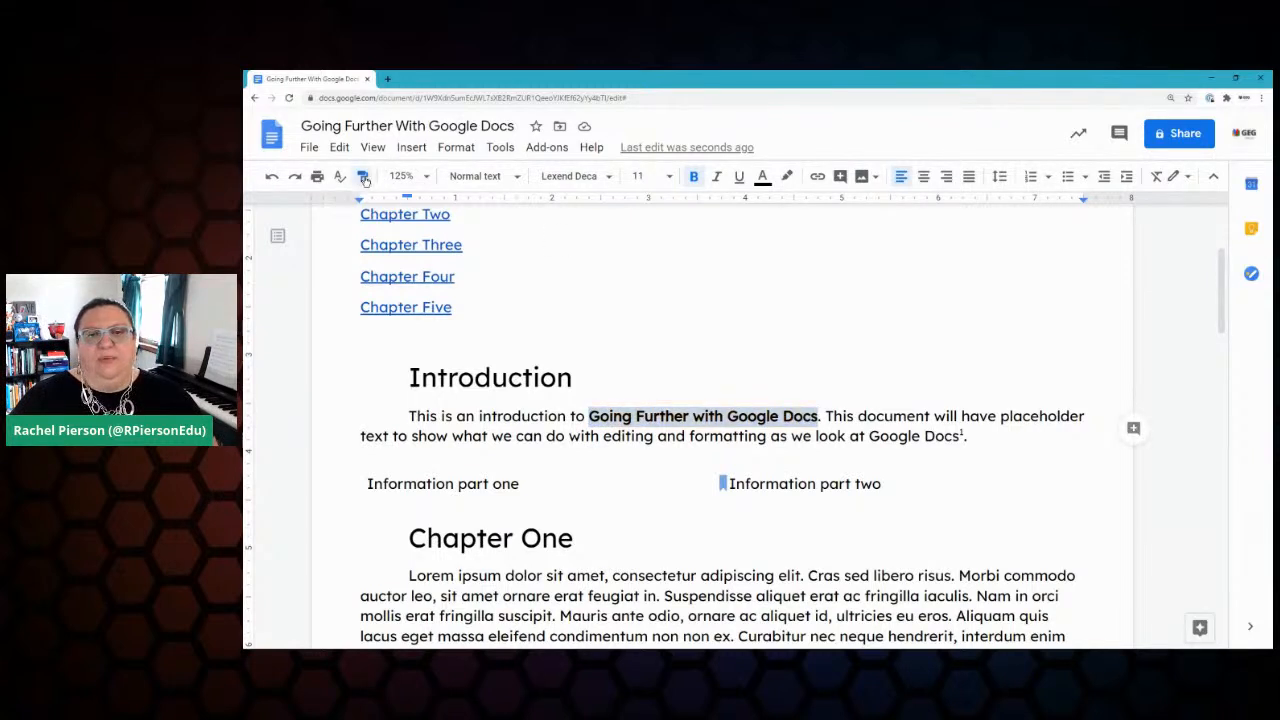
{"action": "left_click_drag", "start_coordinate": [869, 436], "coordinate": [962, 436]}
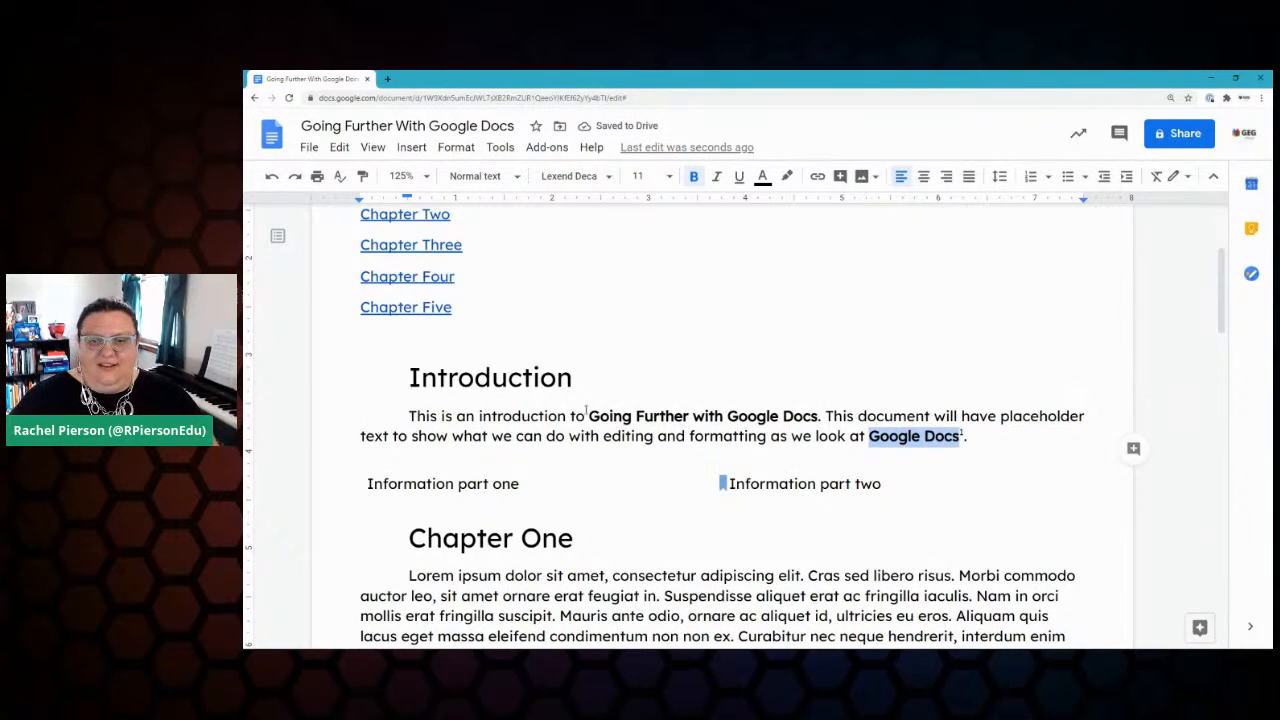
Step: Set 'Going Further with Google Docs' to 18 pt and red text, trying orange first
{"action": "left_click_drag", "start_coordinate": [589, 416], "coordinate": [820, 416]}
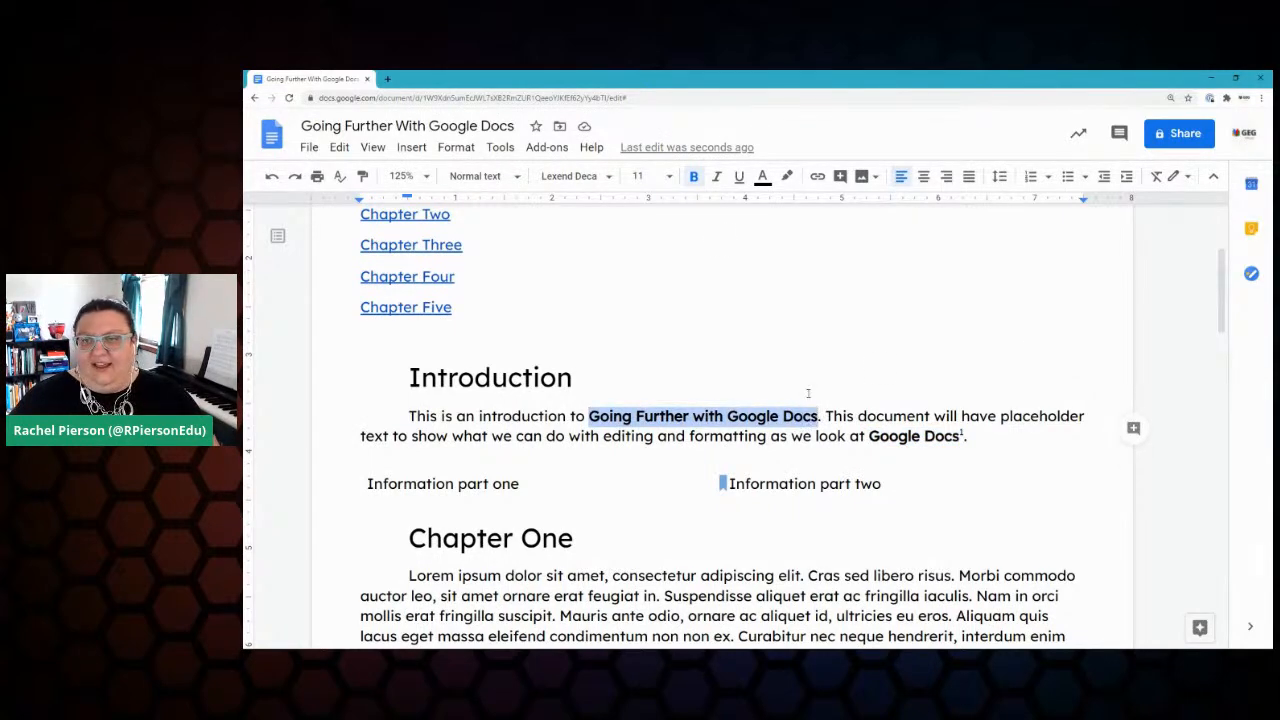
{"action": "left_click", "coordinate": [668, 176]}
{"action": "left_click", "coordinate": [643, 359]}
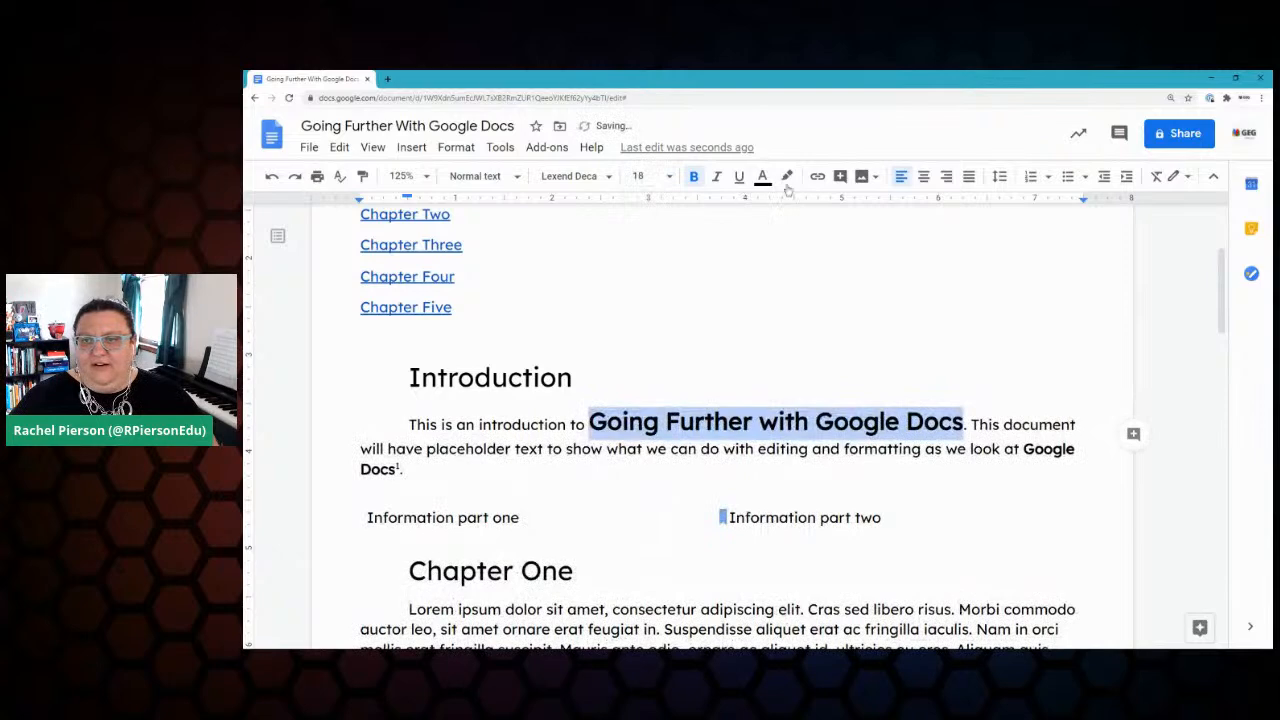
{"action": "left_click", "coordinate": [764, 177]}
{"action": "left_click", "coordinate": [800, 224]}
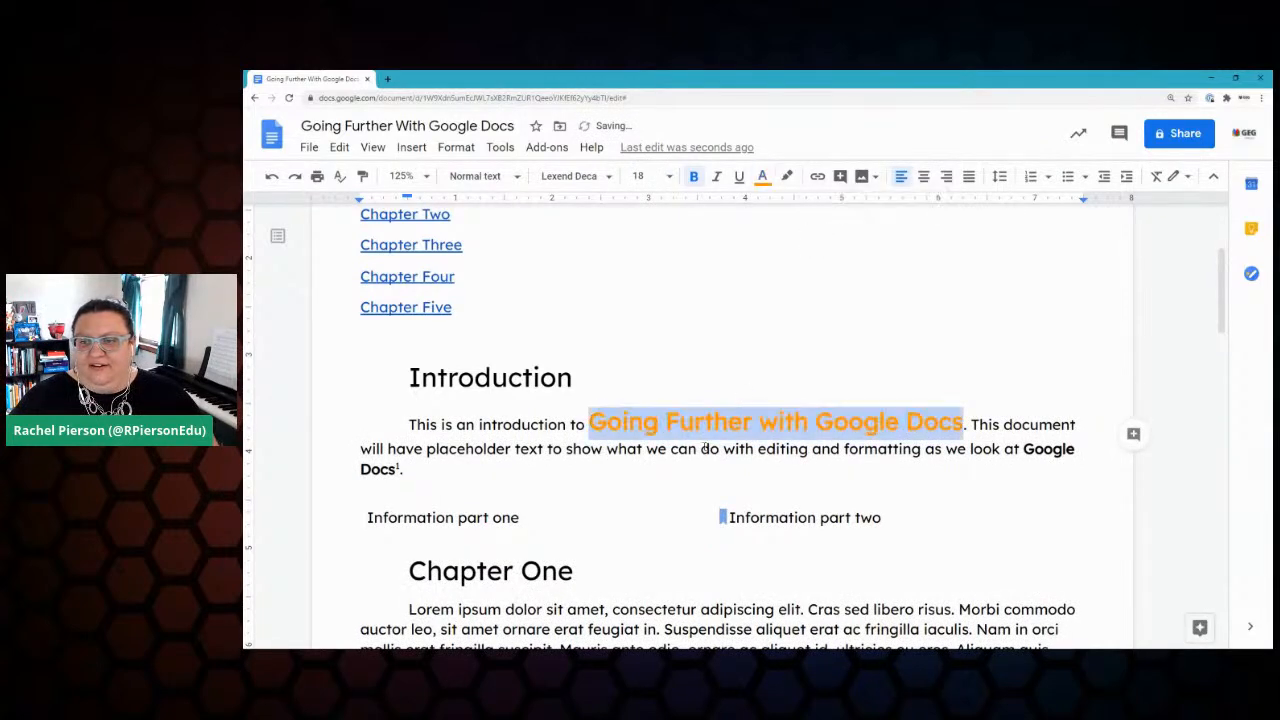
{"action": "left_click", "coordinate": [764, 177]}
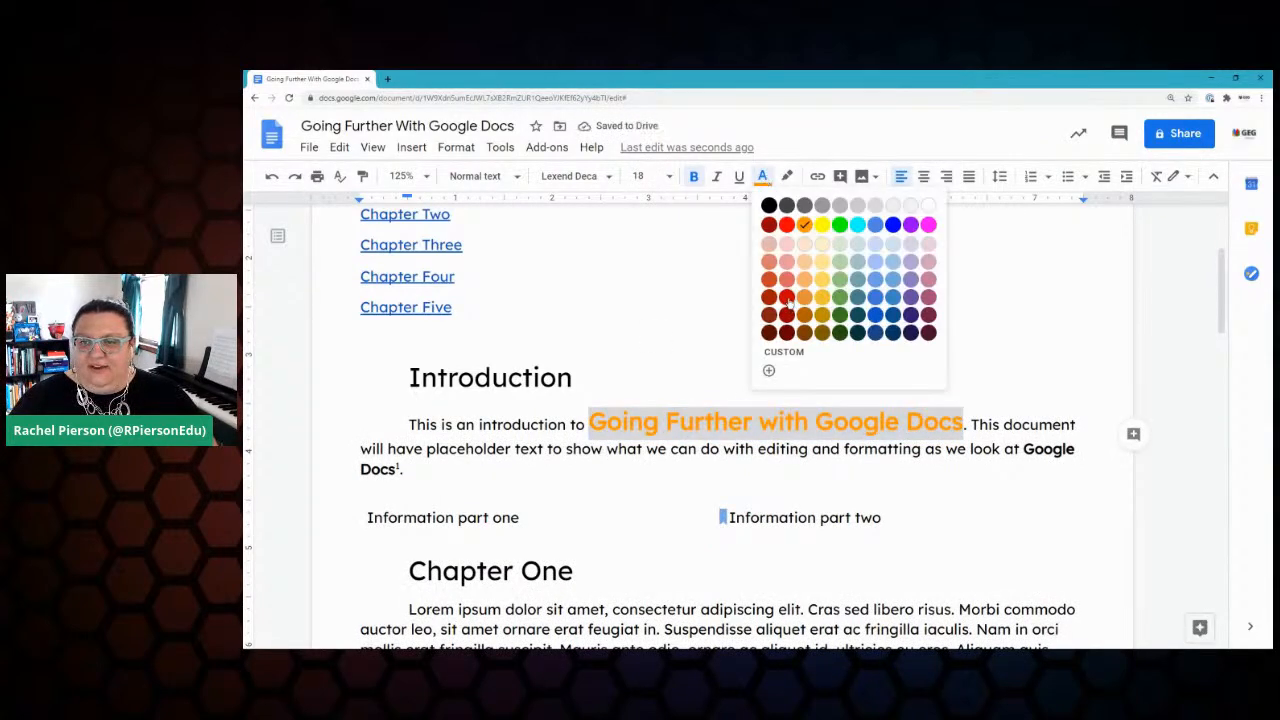
{"action": "left_click", "coordinate": [782, 224]}
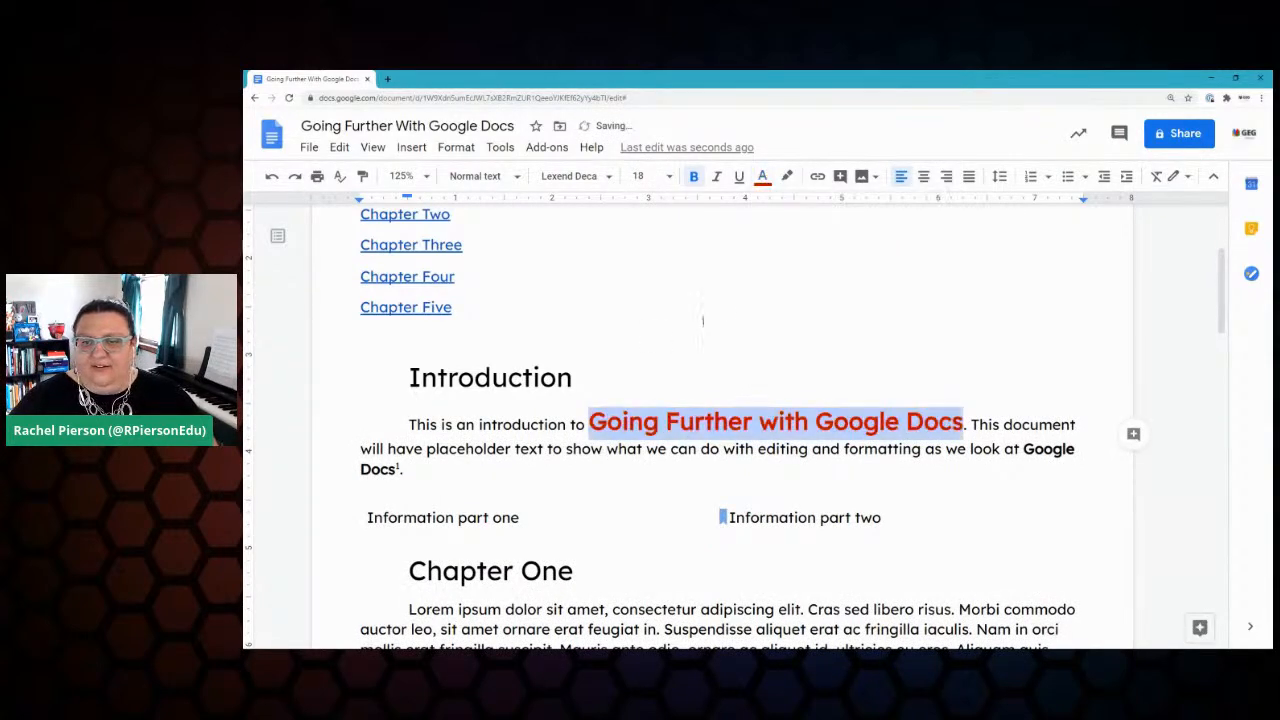
{"action": "left_click", "coordinate": [640, 451]}
{"action": "left_click_drag", "start_coordinate": [589, 424], "coordinate": [963, 421]}
{"action": "left_click_drag", "start_coordinate": [589, 424], "coordinate": [659, 424]}
Step: Copy the 18 pt red style of 'Going' onto the Introduction's closing 'Google Docs'
{"action": "left_click", "coordinate": [362, 176]}
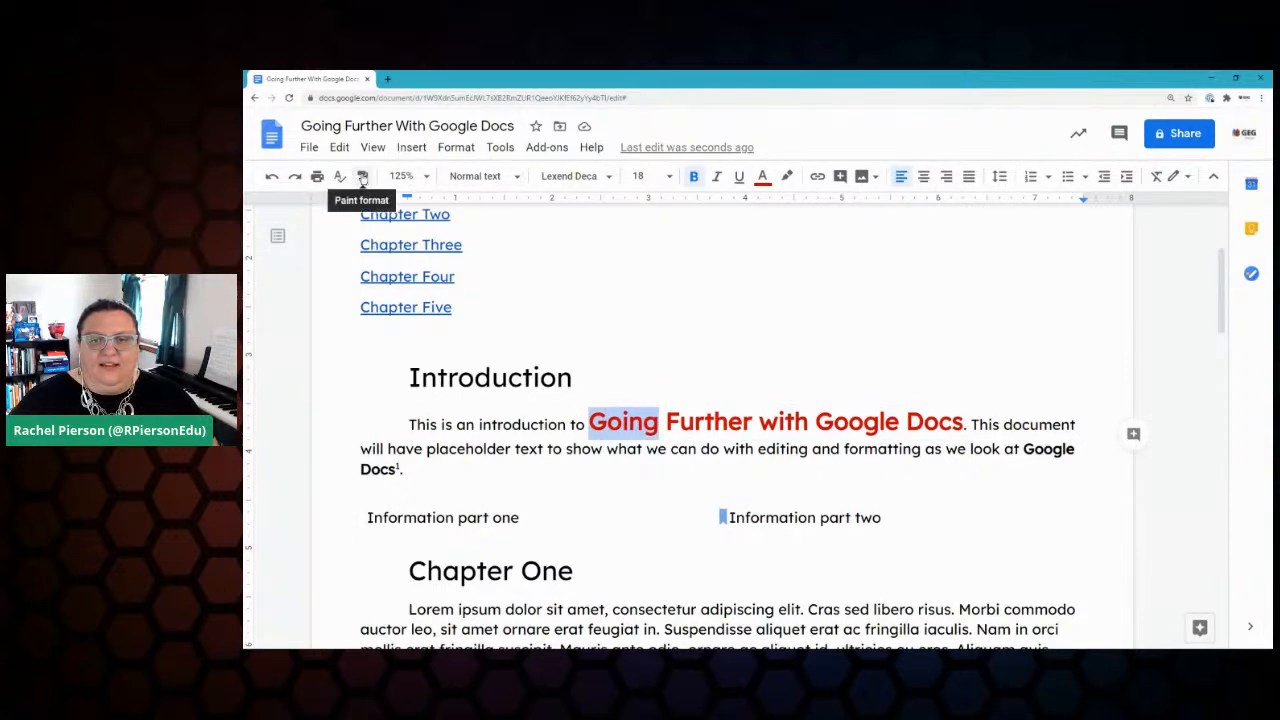
{"action": "left_click_drag", "start_coordinate": [1022, 449], "coordinate": [402, 476]}
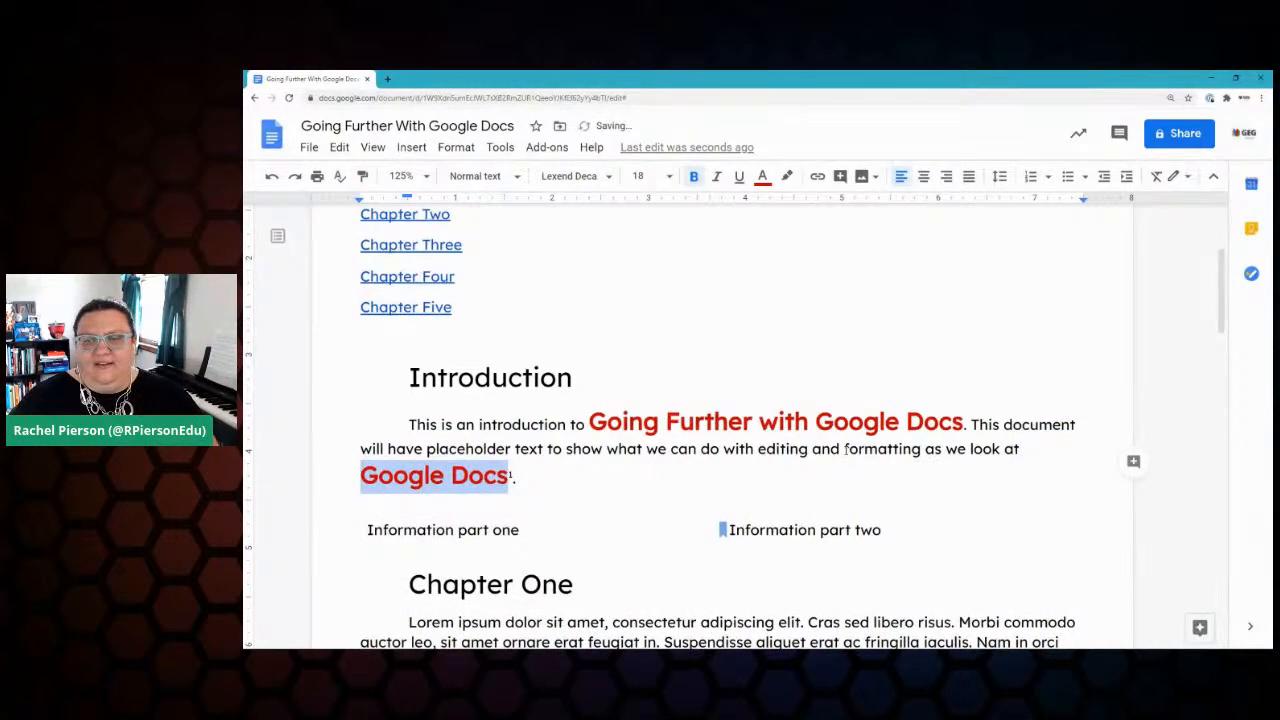
{"action": "scroll", "coordinate": [611, 448], "scroll_direction": "down", "scroll_amount": 1}
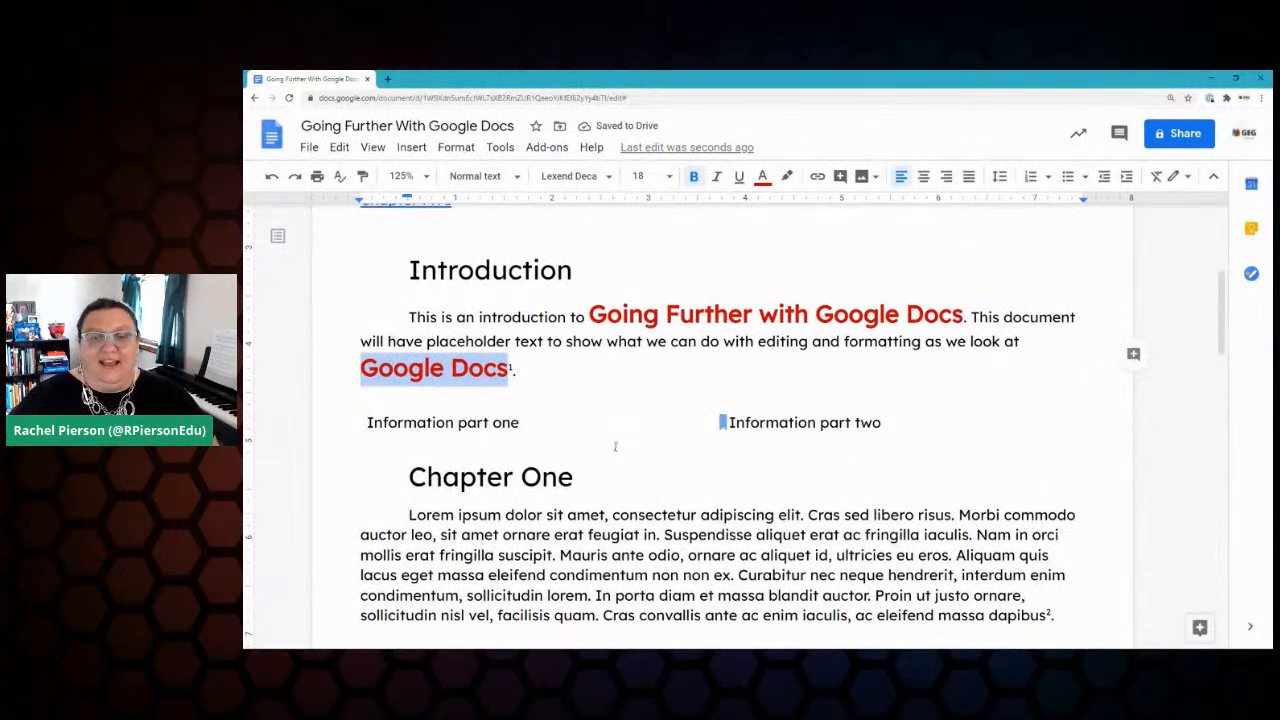
{"action": "left_click", "coordinate": [601, 389]}
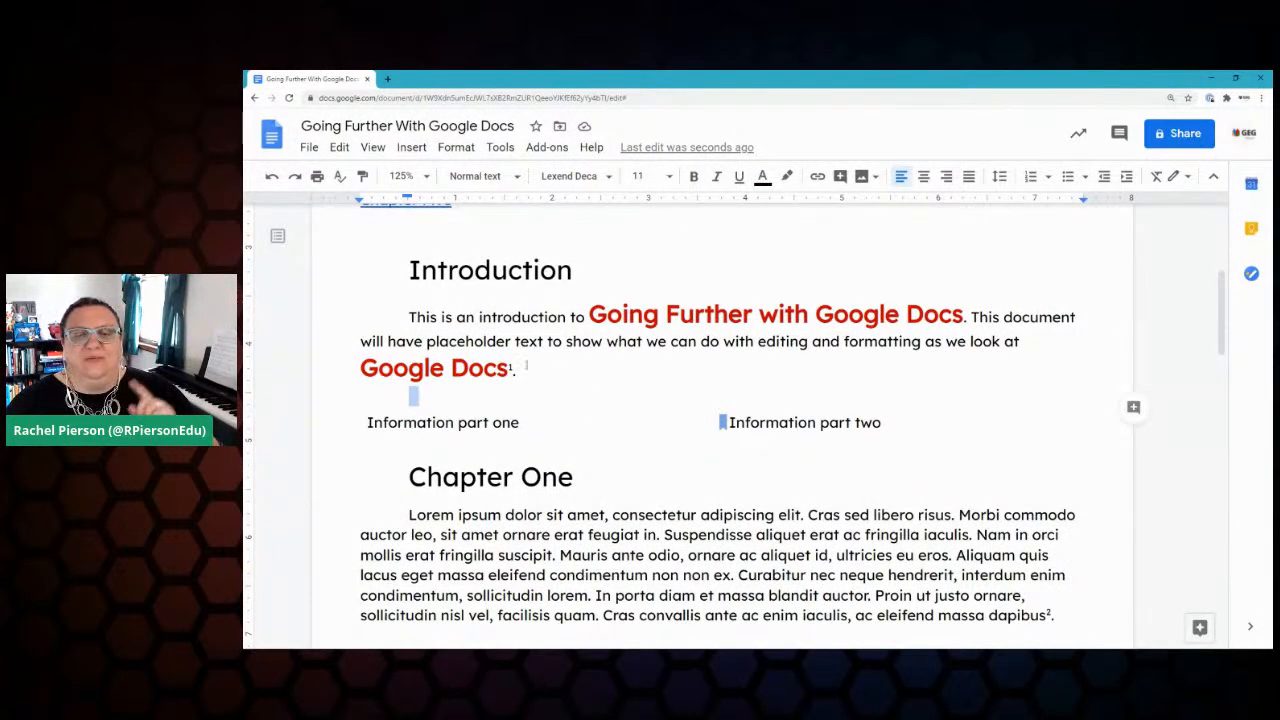
Step: Apply the large red style to 'condimentum non non ex', 'faucibus ipsum', 'Pellentesque et euismod nisl', 'blandit nisi placerat' and 'Nullam fringilla quis sem eget consequat'
{"action": "left_click_drag", "start_coordinate": [361, 368], "coordinate": [444, 368]}
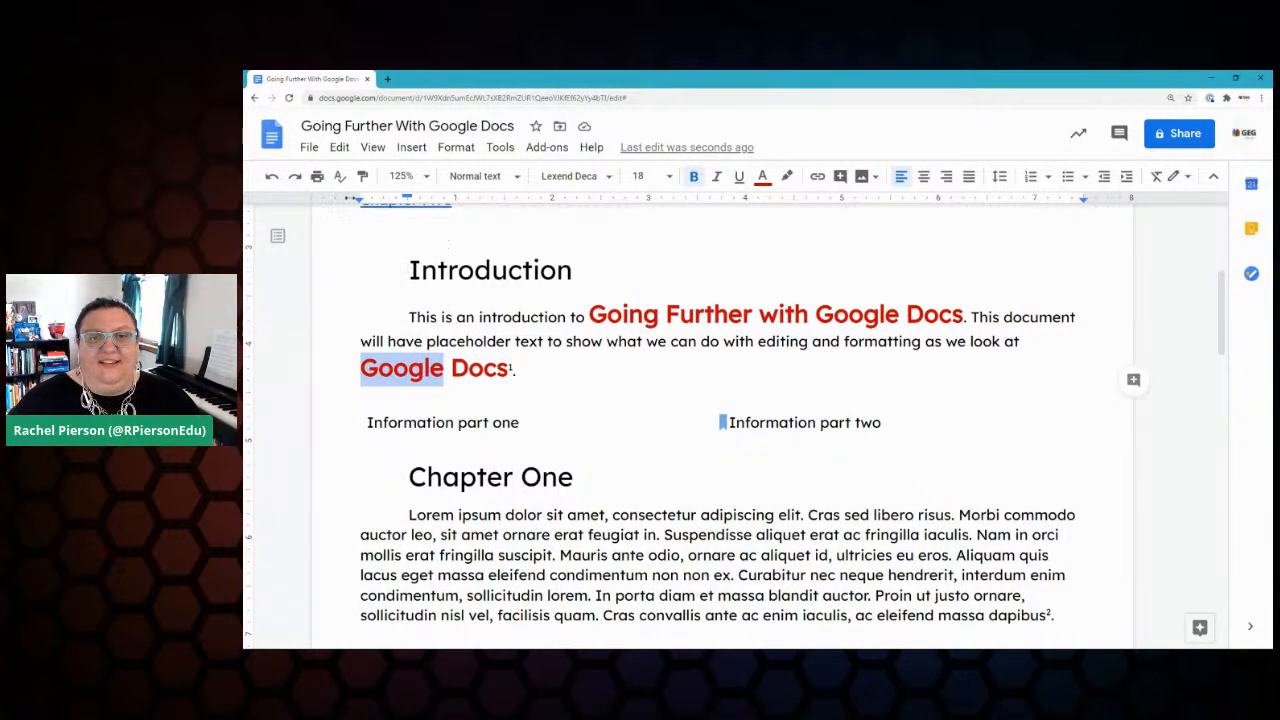
{"action": "left_click", "coordinate": [363, 177]}
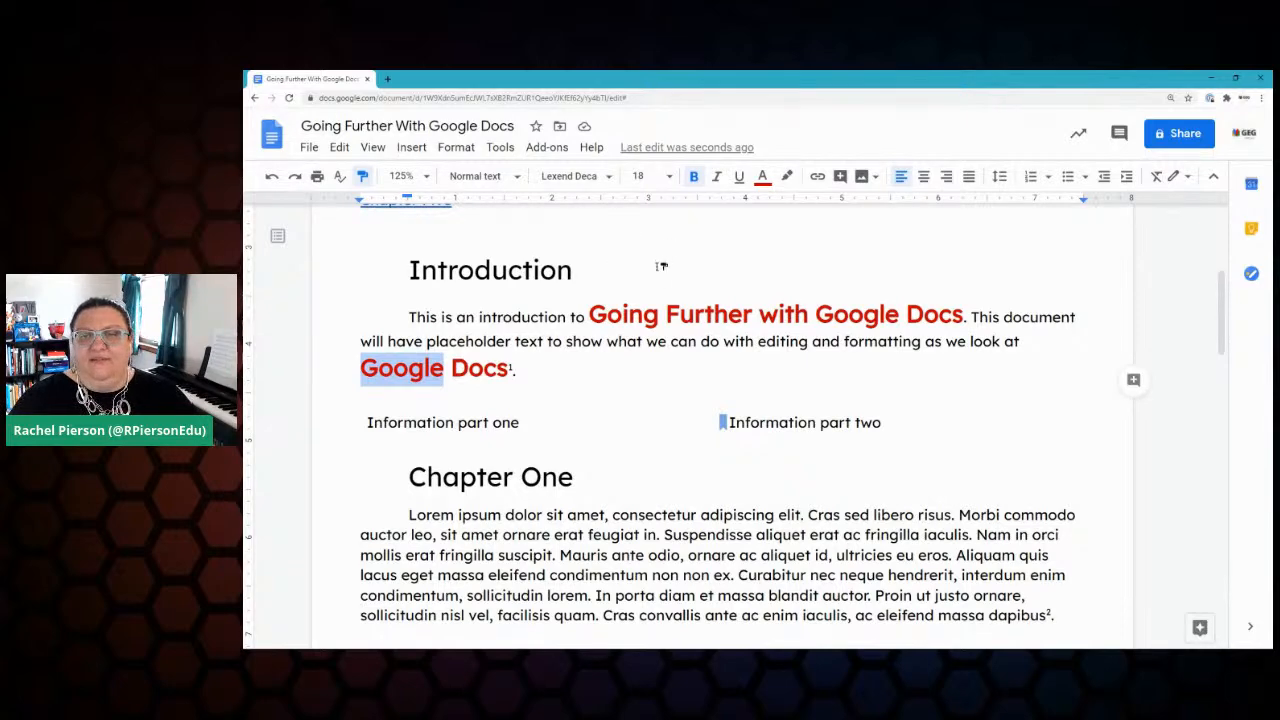
{"action": "scroll", "coordinate": [661, 266], "scroll_direction": "down", "scroll_amount": 4}
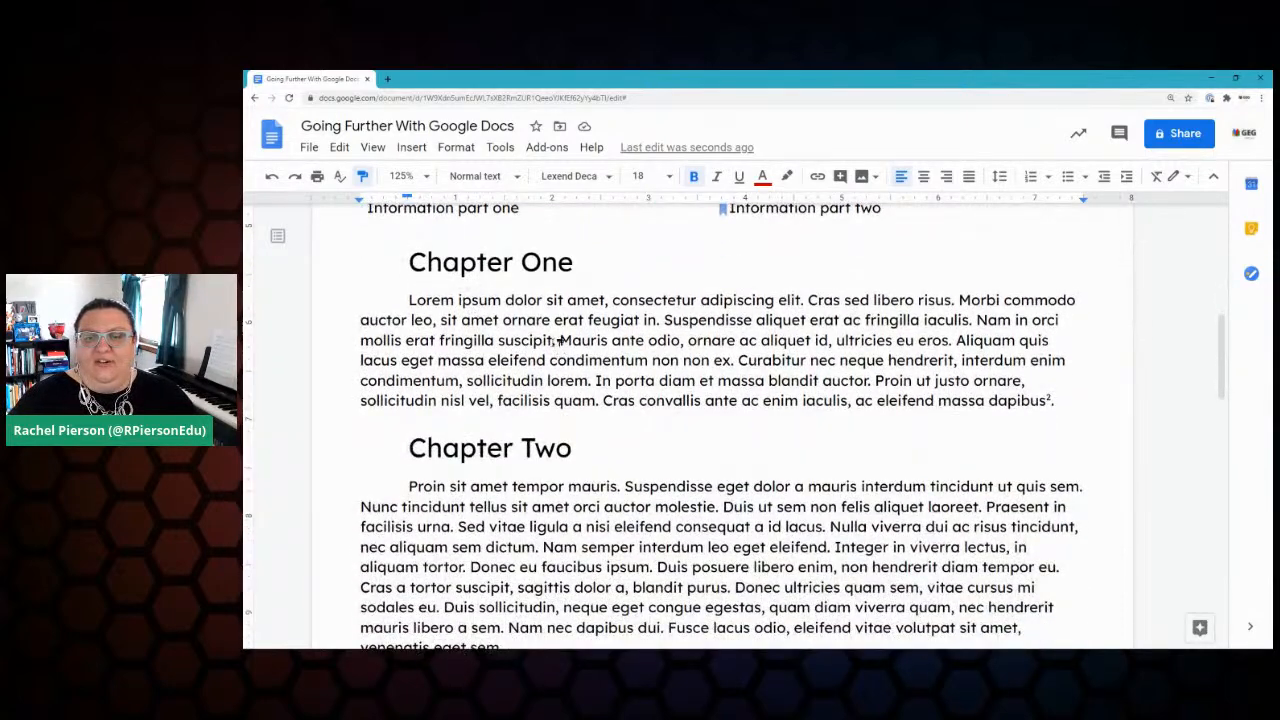
{"action": "left_click_drag", "start_coordinate": [548, 360], "coordinate": [738, 360]}
{"action": "scroll", "coordinate": [614, 500], "scroll_direction": "down", "scroll_amount": 3}
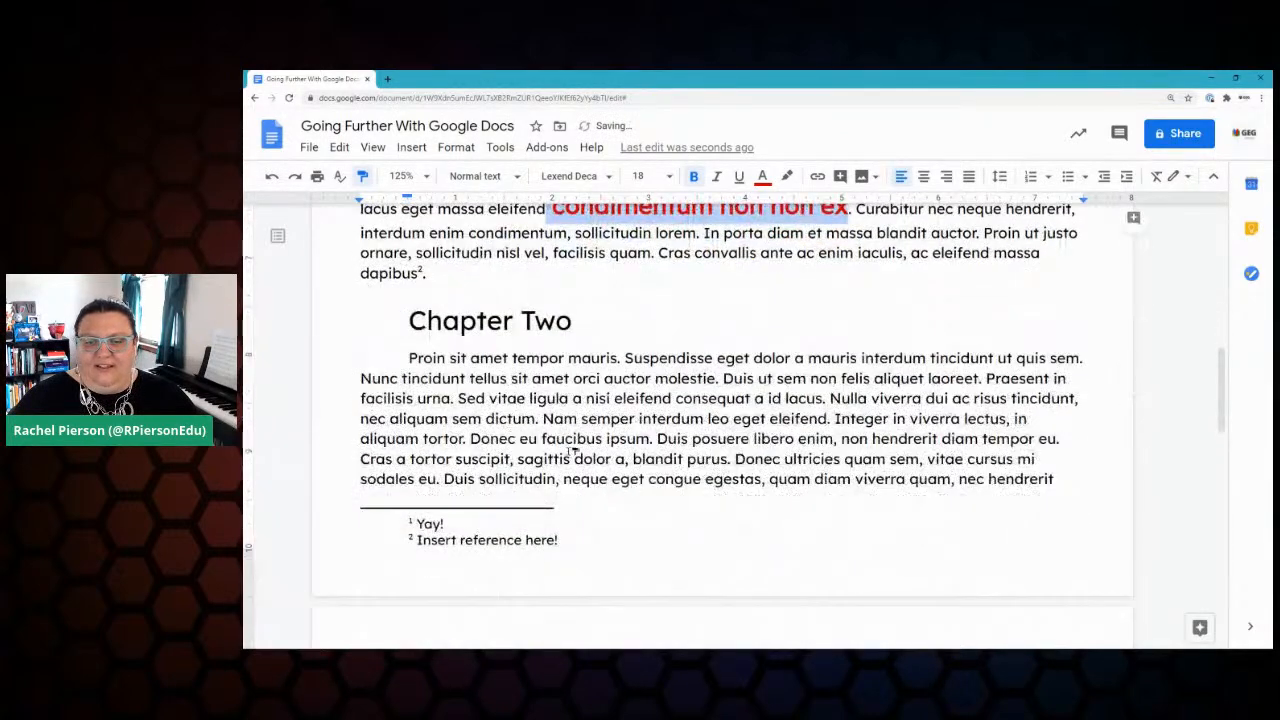
{"action": "left_click_drag", "start_coordinate": [542, 440], "coordinate": [656, 440]}
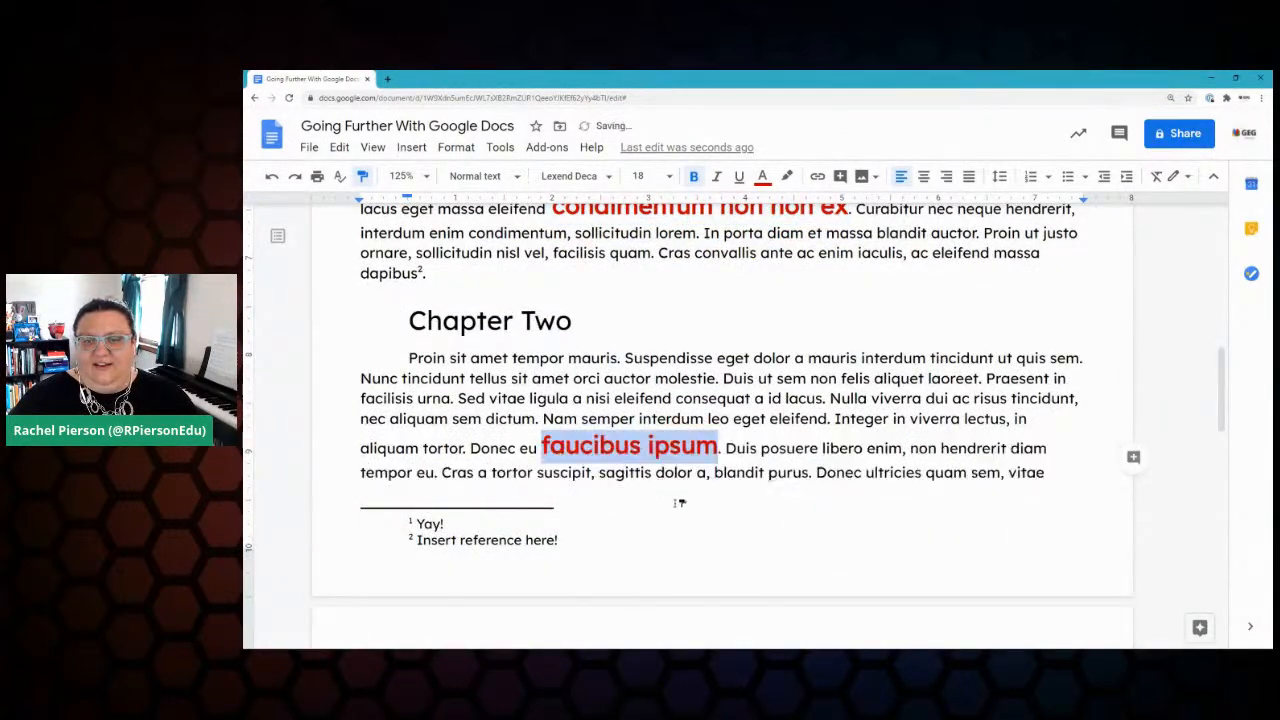
{"action": "scroll", "coordinate": [658, 491], "scroll_direction": "down", "scroll_amount": 5}
{"action": "left_click_drag", "start_coordinate": [710, 401], "coordinate": [918, 400]}
{"action": "scroll", "coordinate": [690, 470], "scroll_direction": "down", "scroll_amount": 3}
{"action": "left_click_drag", "start_coordinate": [492, 465], "coordinate": [636, 465]}
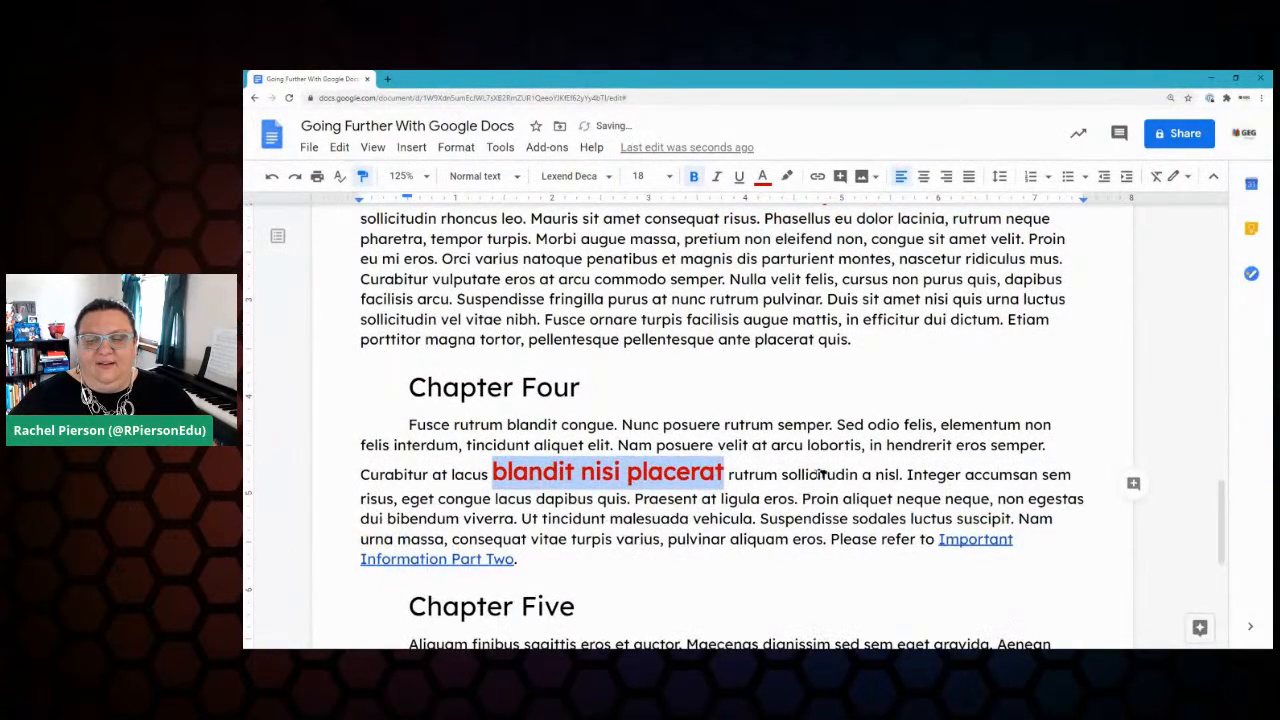
{"action": "scroll", "coordinate": [820, 476], "scroll_direction": "down", "scroll_amount": 3}
{"action": "left_click", "coordinate": [745, 490]}
{"action": "left_click_drag", "start_coordinate": [775, 490], "coordinate": [1034, 490]}
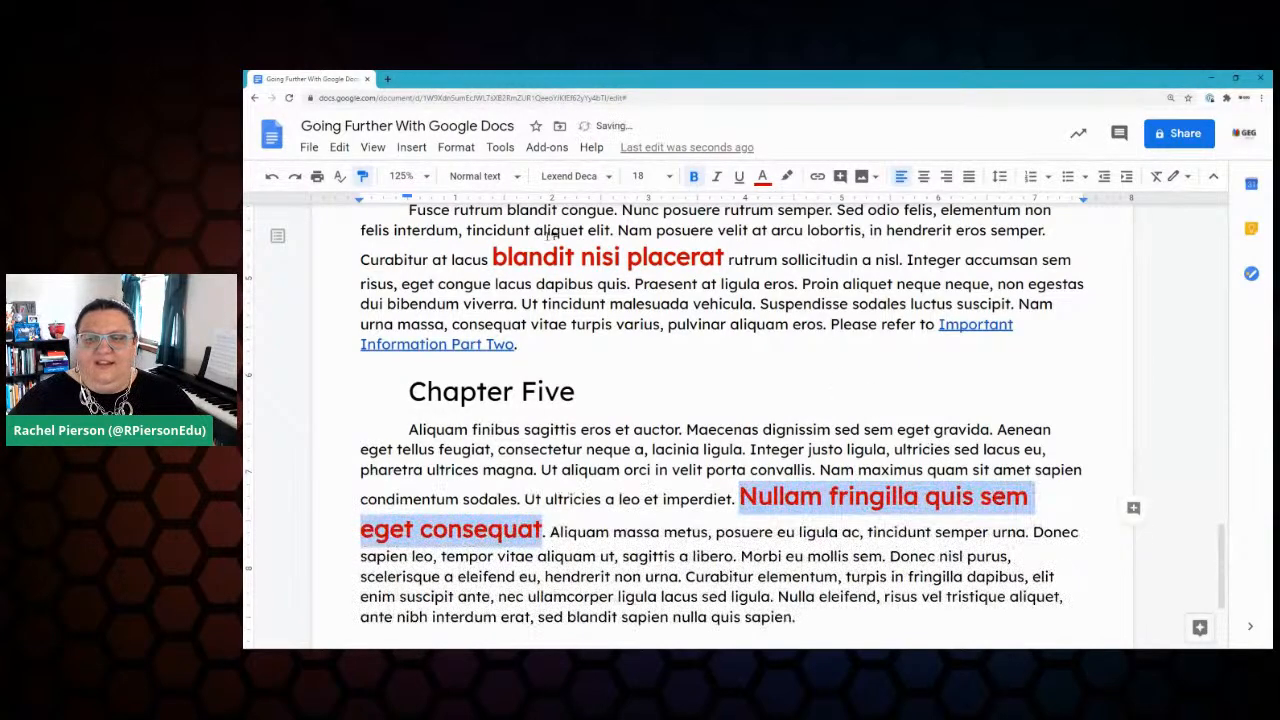
{"action": "left_click", "coordinate": [363, 178]}
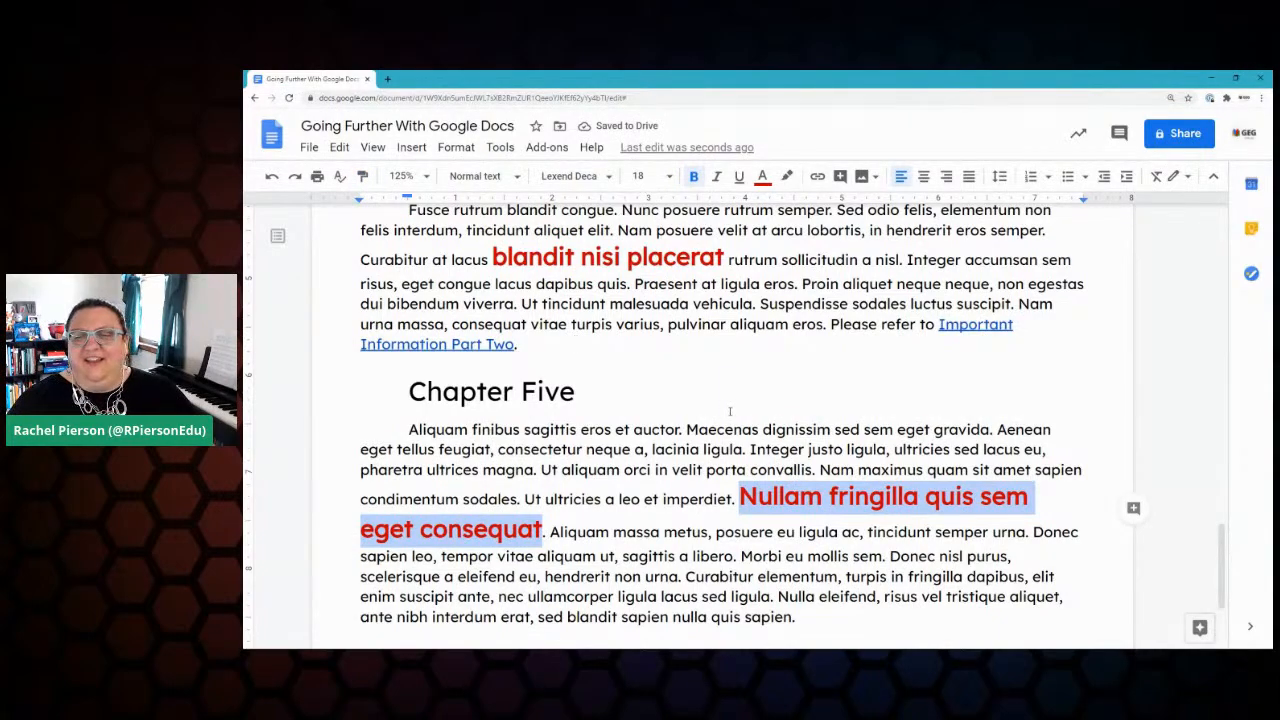
Step: Deselect the Chapter Five phrase and scroll through the document to review the red phrases
{"action": "scroll", "coordinate": [700, 430], "scroll_direction": "down", "scroll_amount": 2}
{"action": "left_click", "coordinate": [665, 452]}
{"action": "scroll", "coordinate": [666, 451], "scroll_direction": "up", "scroll_amount": 3}
{"action": "scroll", "coordinate": [665, 452], "scroll_direction": "up", "scroll_amount": 7}
{"action": "scroll", "coordinate": [673, 452], "scroll_direction": "up", "scroll_amount": 7}
{"action": "scroll", "coordinate": [673, 452], "scroll_direction": "down", "scroll_amount": 2}
{"action": "scroll", "coordinate": [673, 452], "scroll_direction": "down", "scroll_amount": 3}
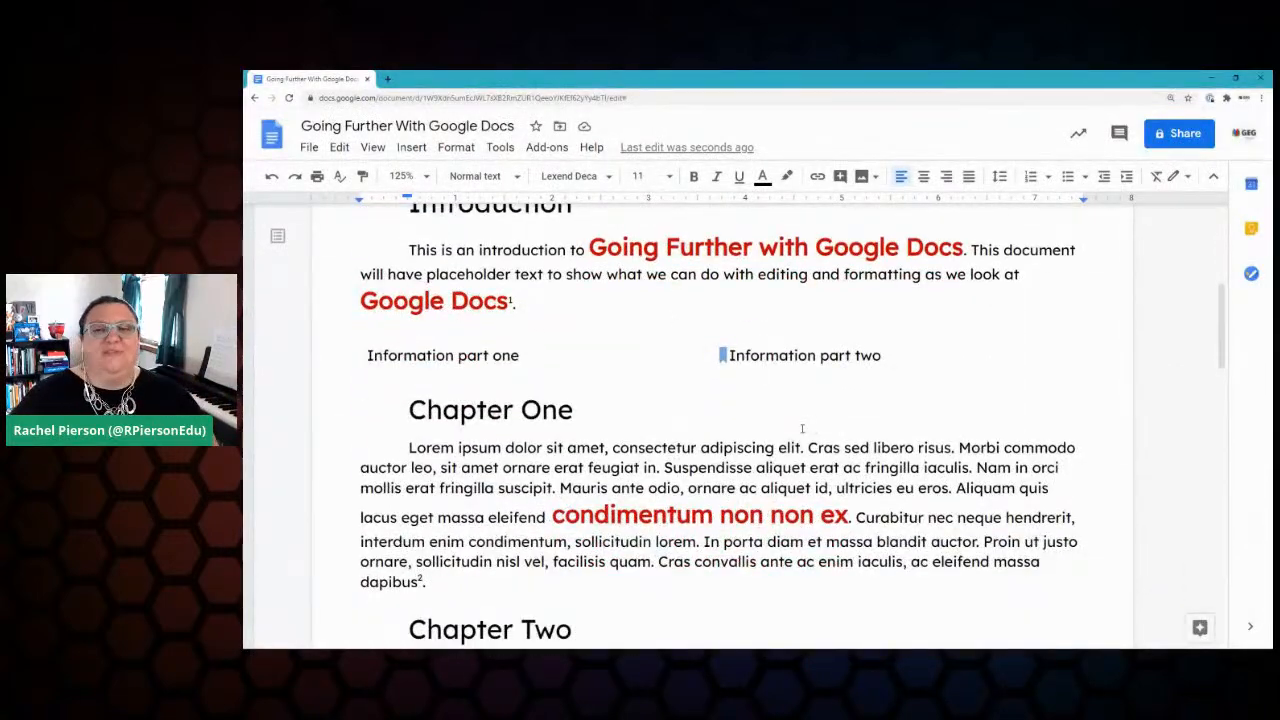
Step: Mark Paint Roller as done in the Keep checklist, then close Keep
{"action": "left_click", "coordinate": [1251, 228]}
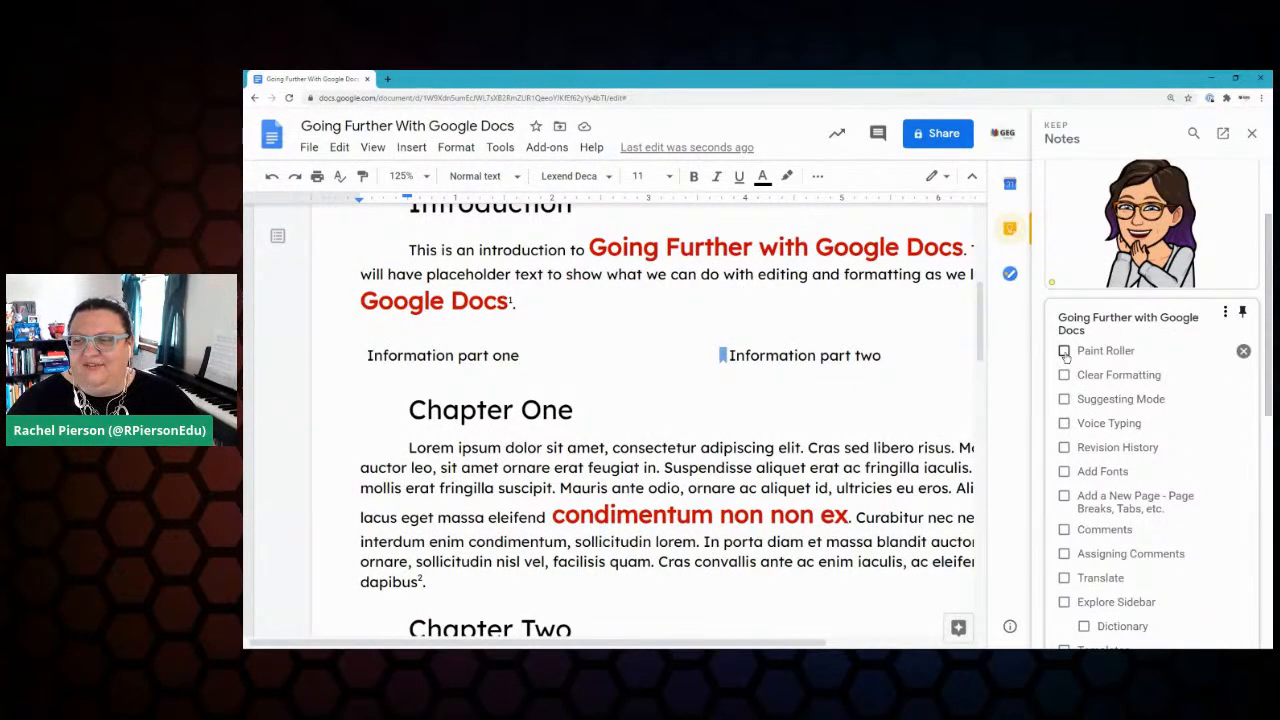
{"action": "left_click", "coordinate": [1064, 351]}
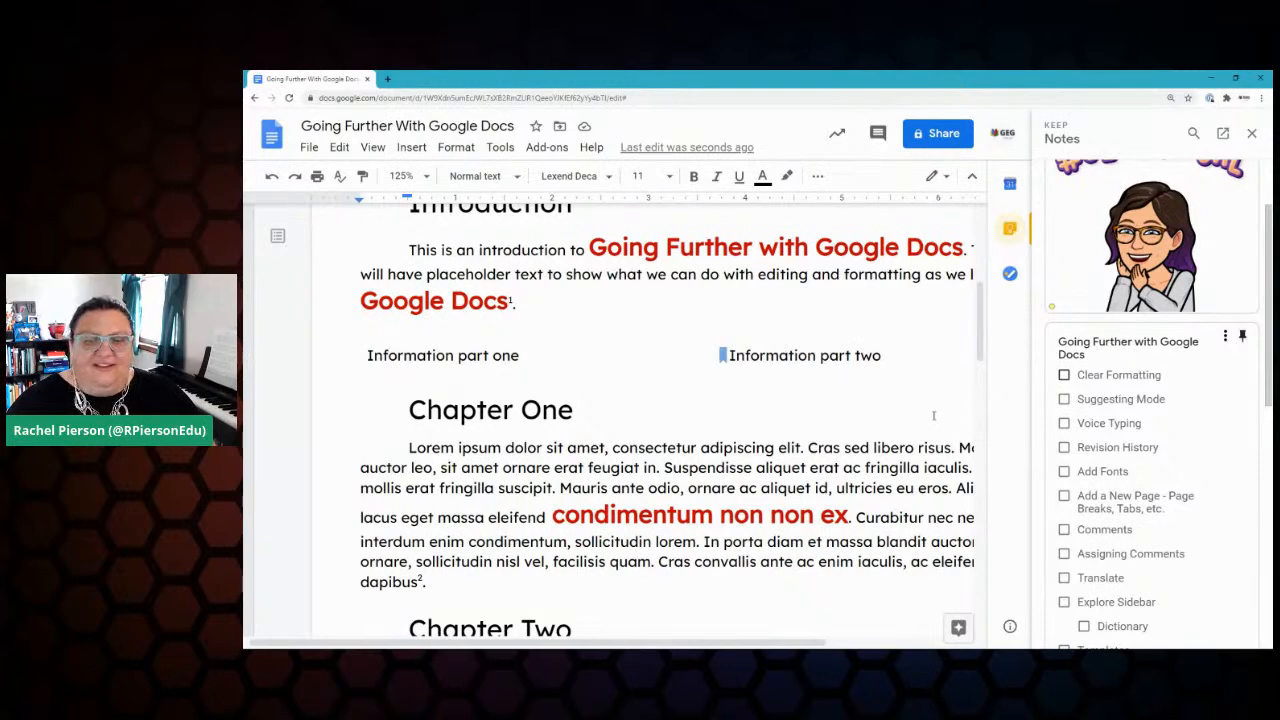
{"action": "scroll", "coordinate": [734, 423], "scroll_direction": "down", "scroll_amount": 2}
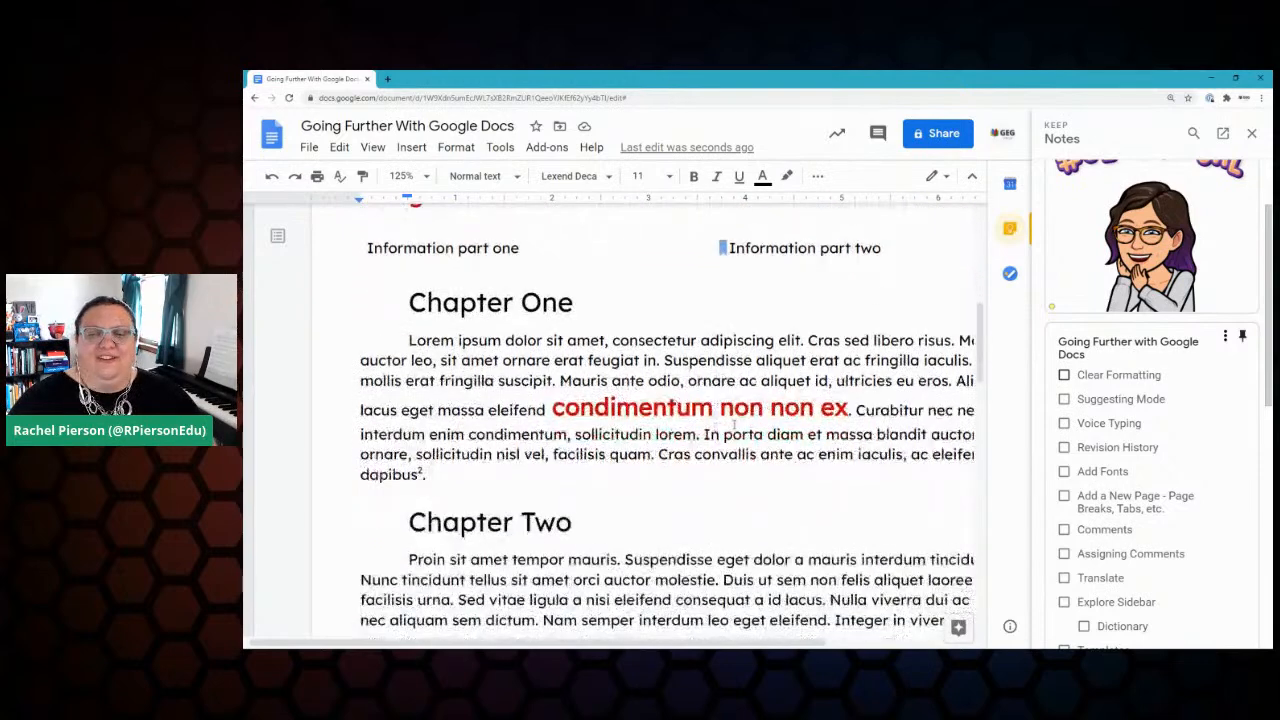
{"action": "left_click", "coordinate": [1251, 133]}
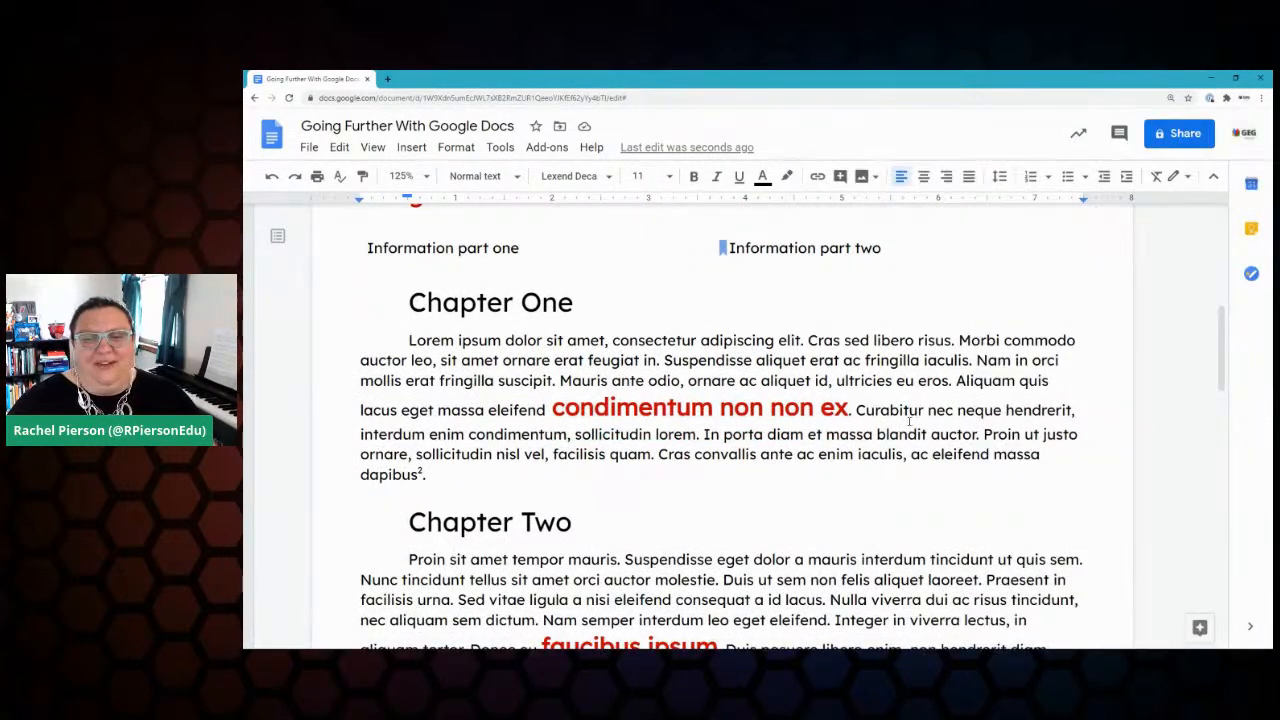
Step: Clear the Chapter One paragraph's formatting, then make it bold, italic, underlined and green
{"action": "left_click_drag", "start_coordinate": [408, 342], "coordinate": [450, 474]}
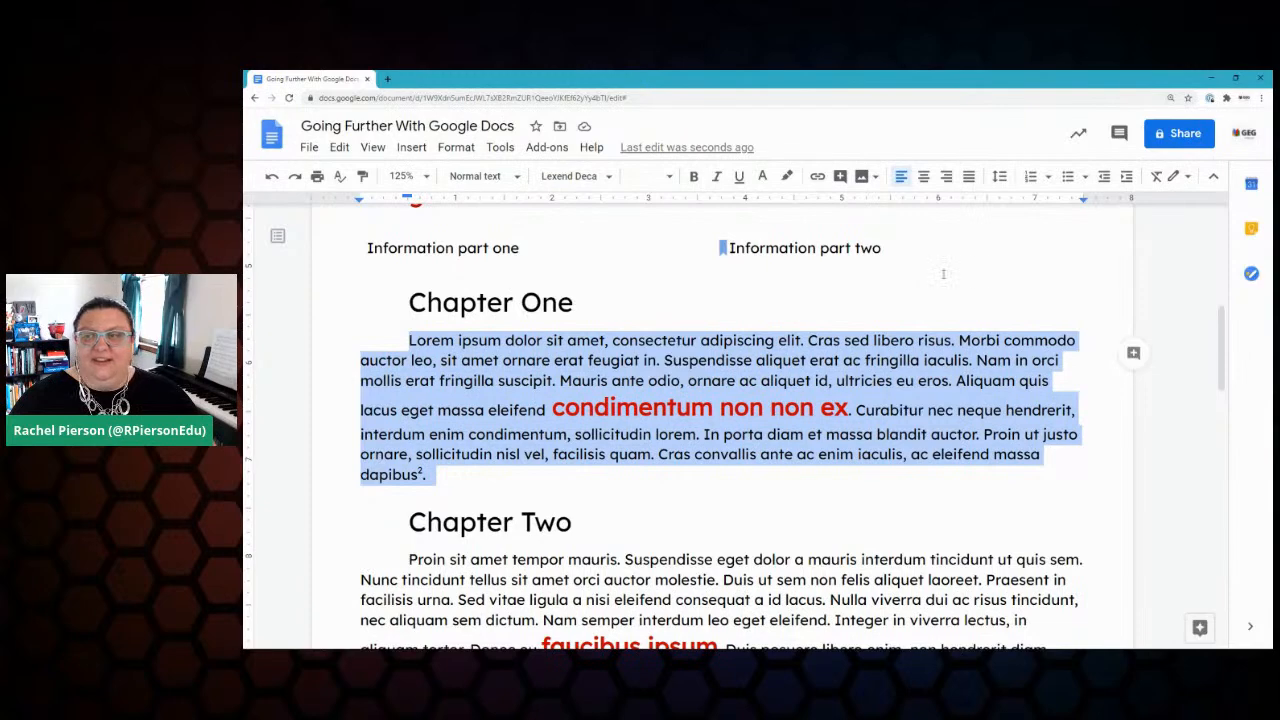
{"action": "left_click", "coordinate": [1157, 177]}
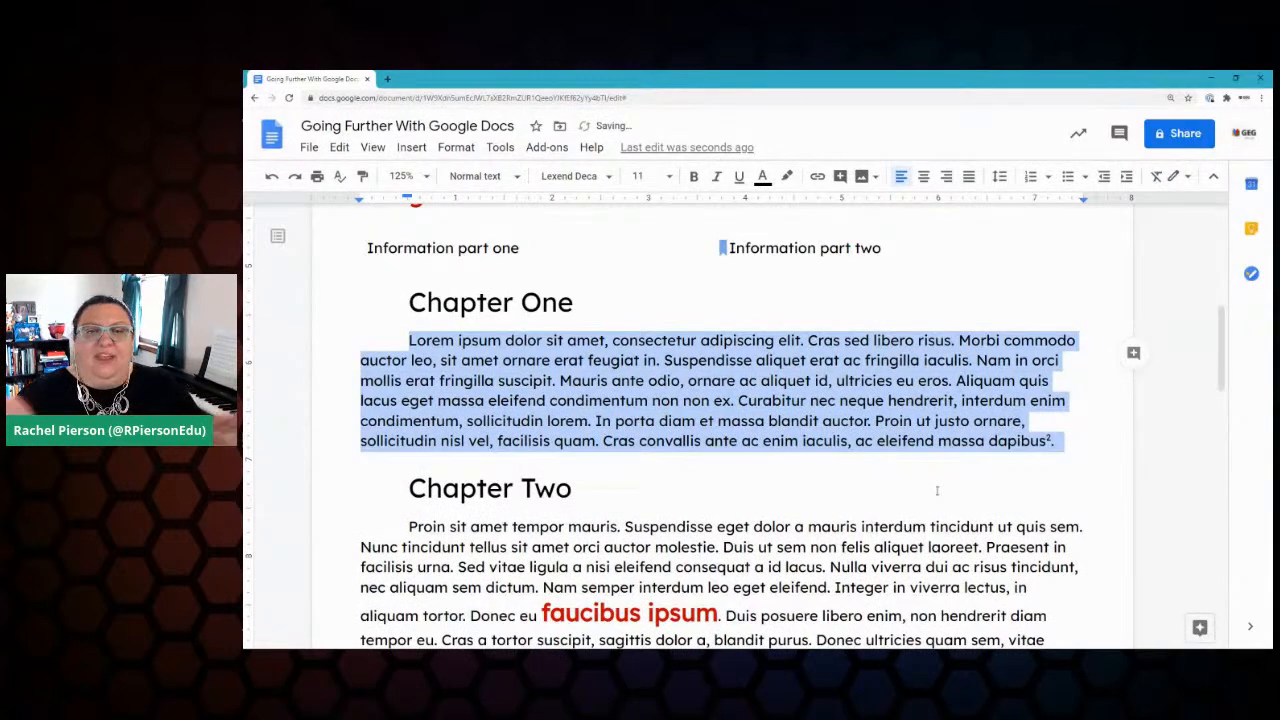
{"action": "left_click", "coordinate": [695, 177]}
{"action": "left_click", "coordinate": [716, 177]}
{"action": "left_click", "coordinate": [739, 177]}
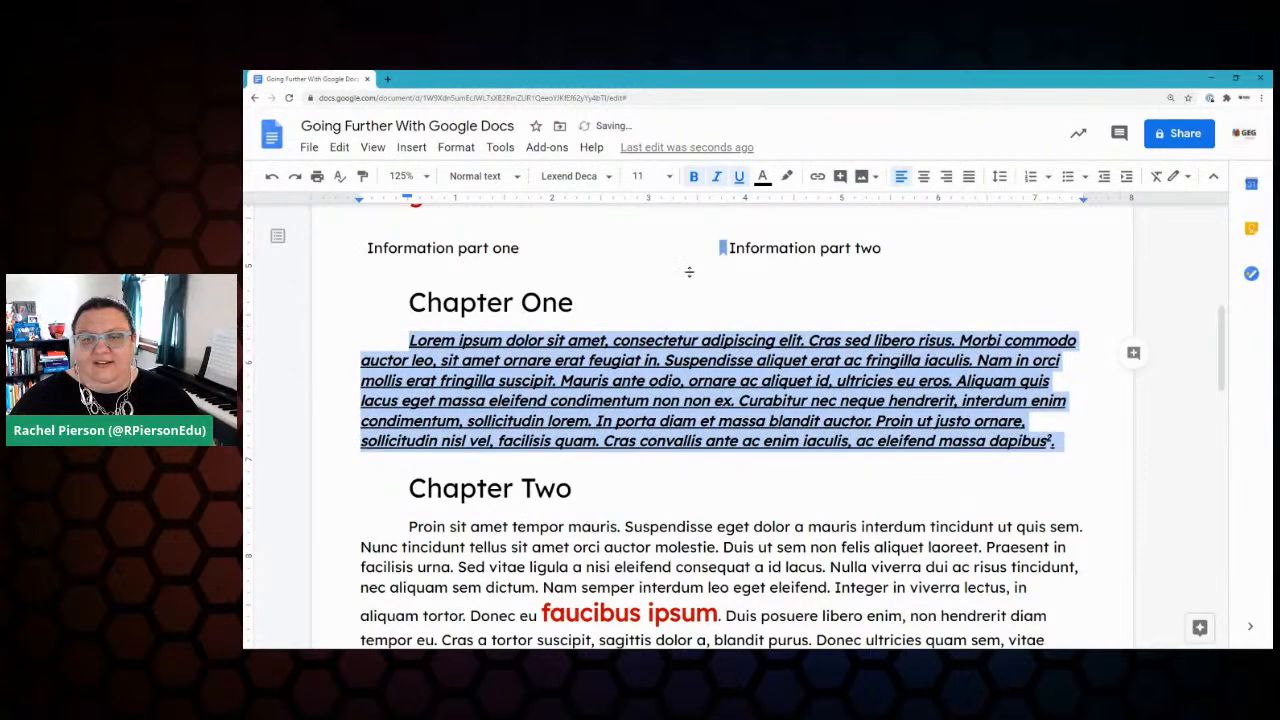
{"action": "left_click", "coordinate": [762, 177]}
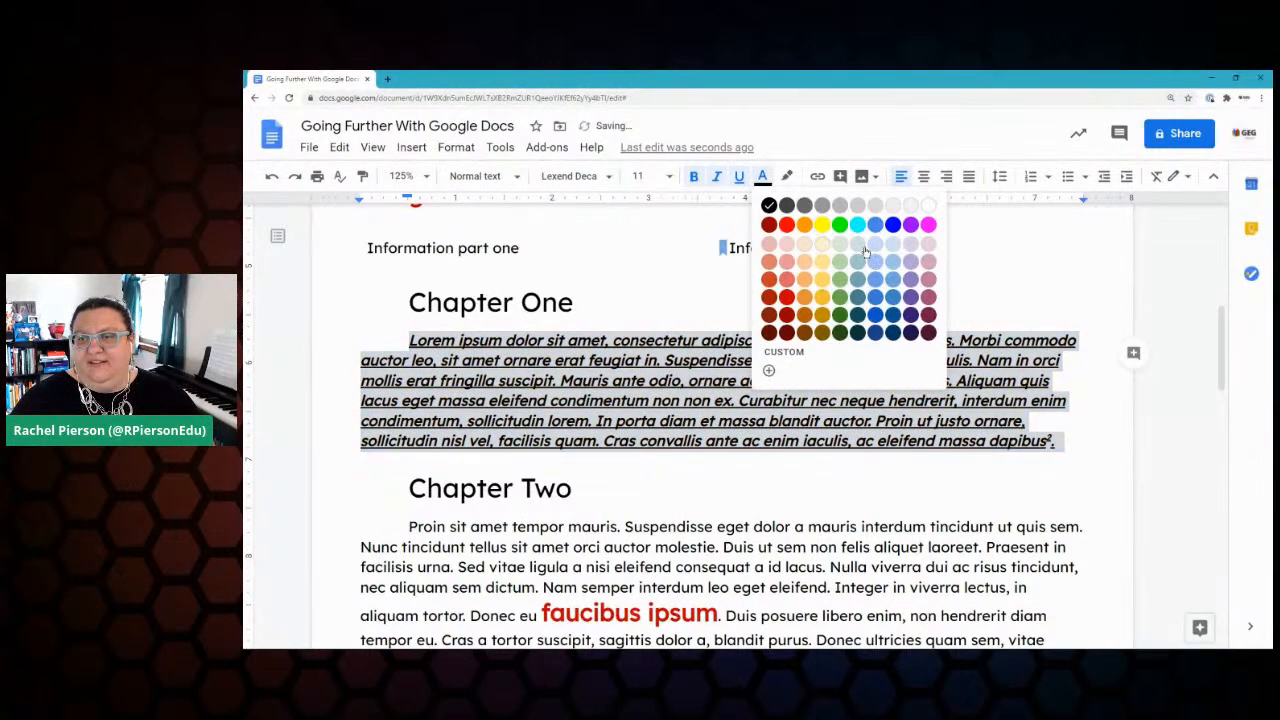
{"action": "left_click", "coordinate": [840, 225]}
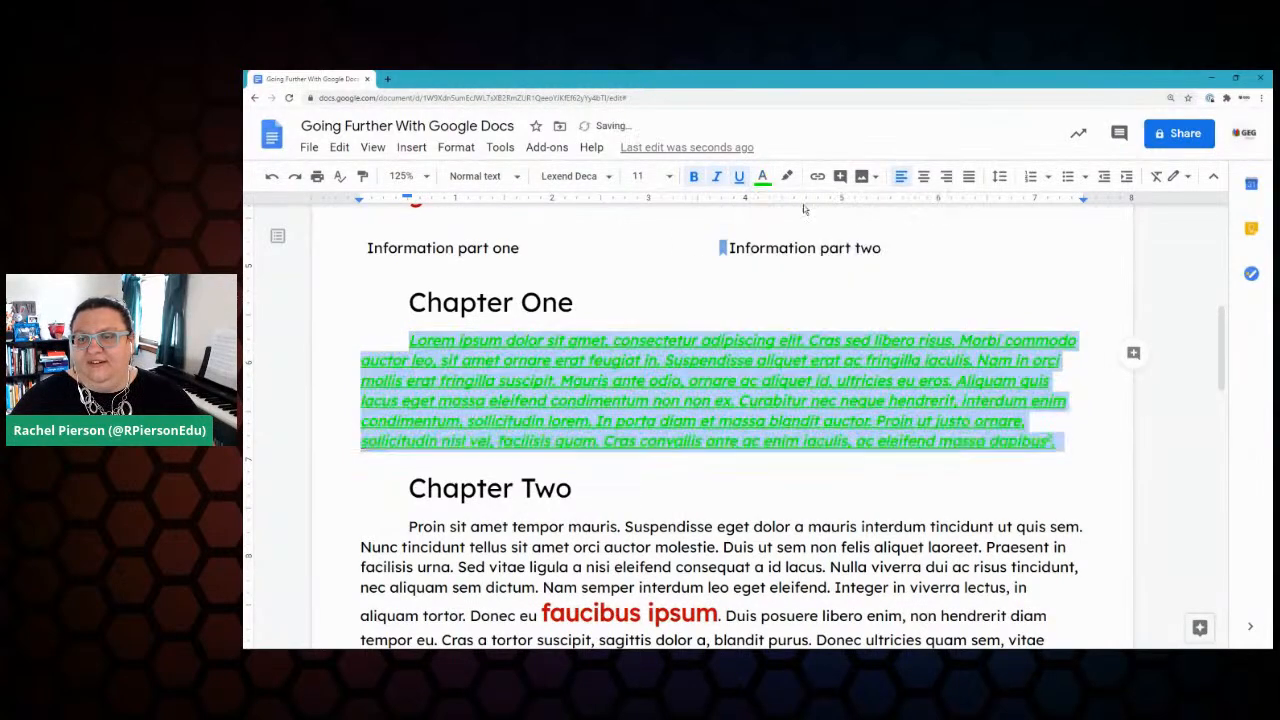
{"action": "left_click", "coordinate": [701, 306]}
Step: Clear all formatting from the green Chapter One paragraph so it is plain text
{"action": "left_click_drag", "start_coordinate": [1076, 442], "coordinate": [409, 341]}
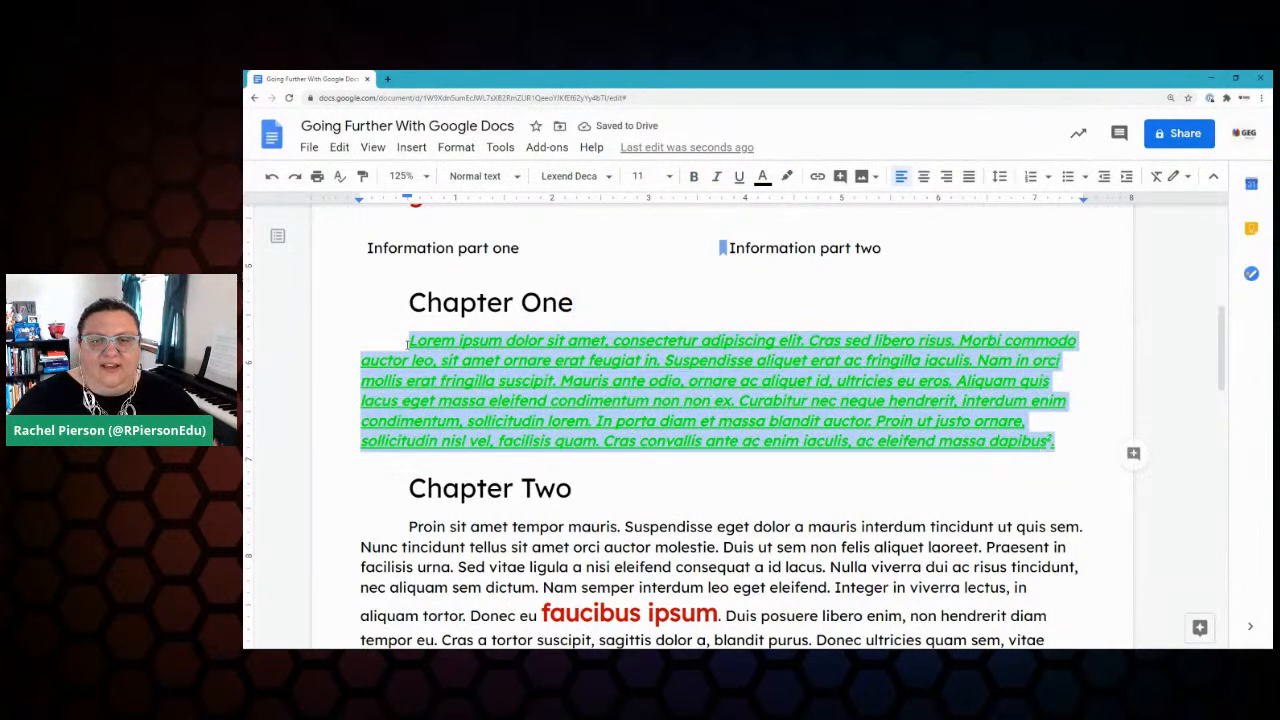
{"action": "left_click", "coordinate": [1155, 177]}
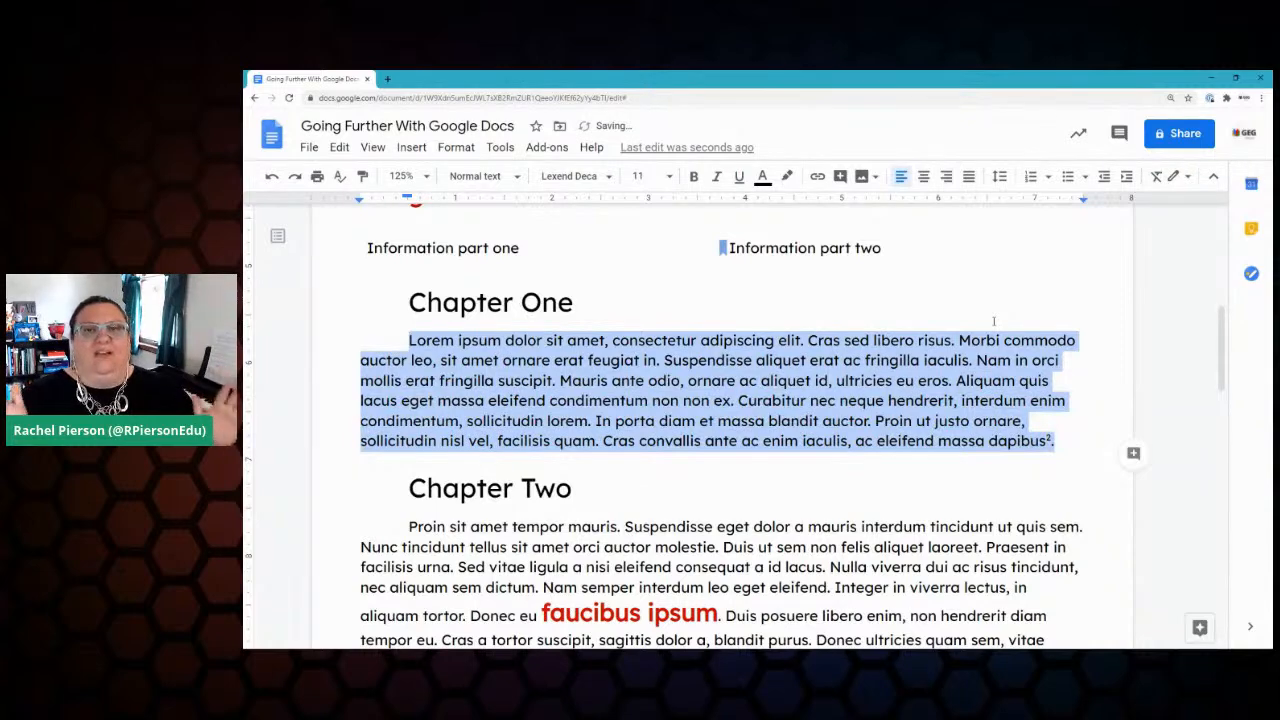
{"action": "left_click", "coordinate": [1071, 479]}
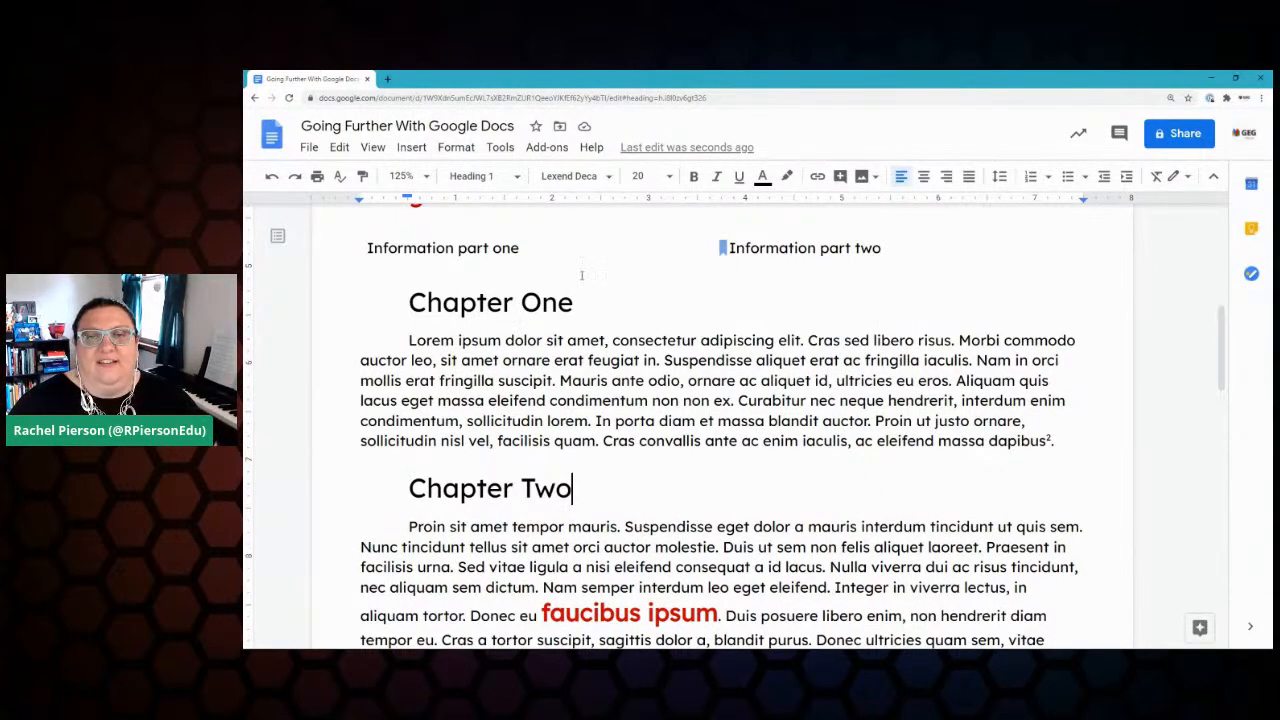
Step: Search Google for 'new york times' in a new Chrome tab
{"action": "left_click", "coordinate": [386, 79]}
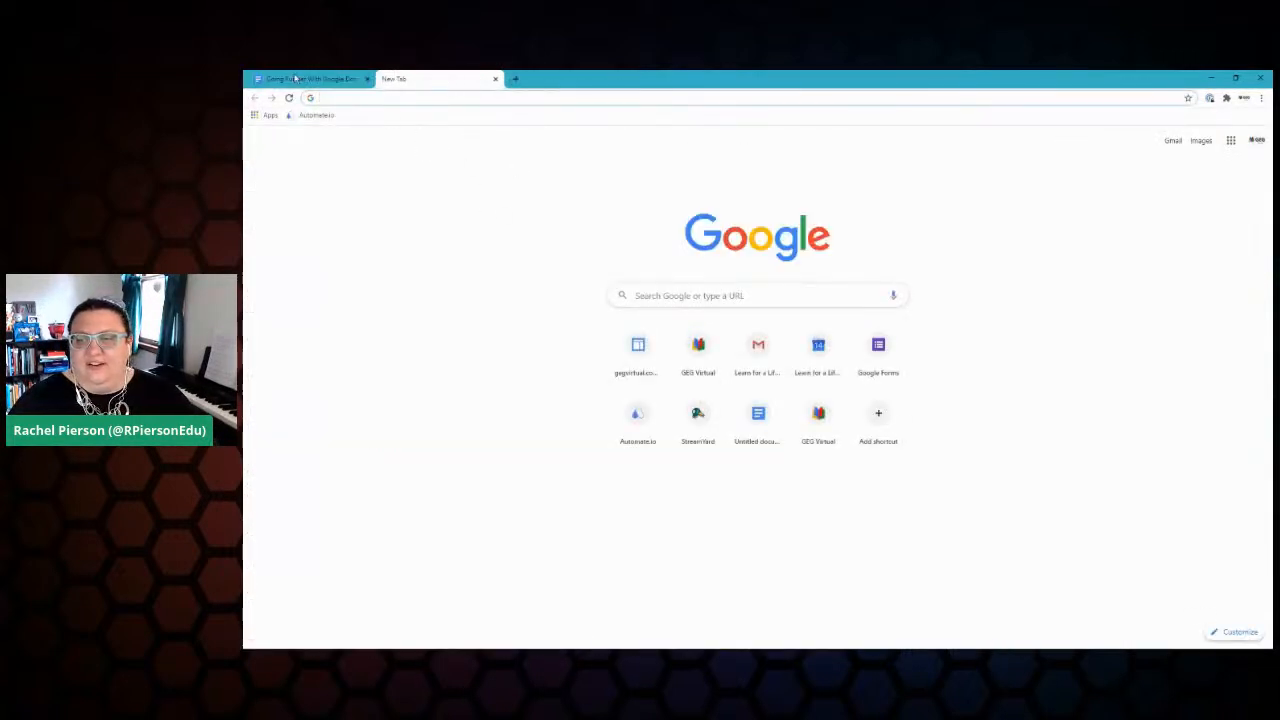
{"action": "type", "text": "ne"}
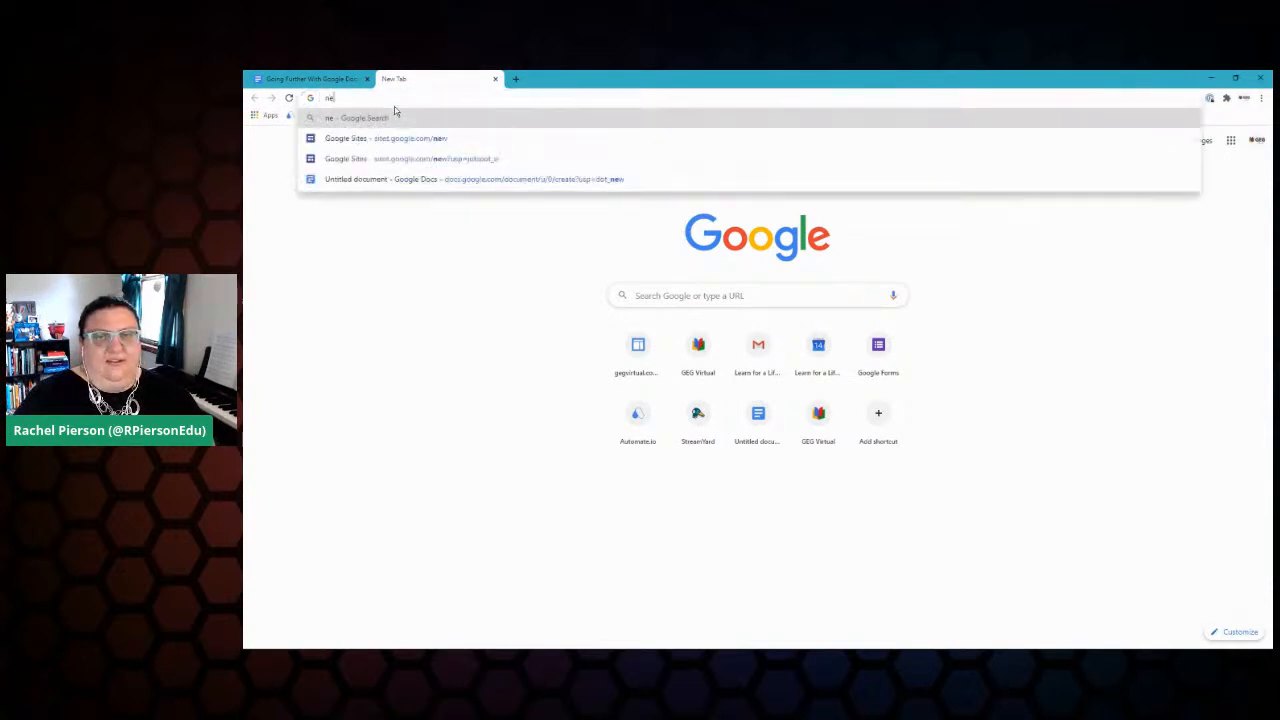
{"action": "type", "text": "wyork tim"}
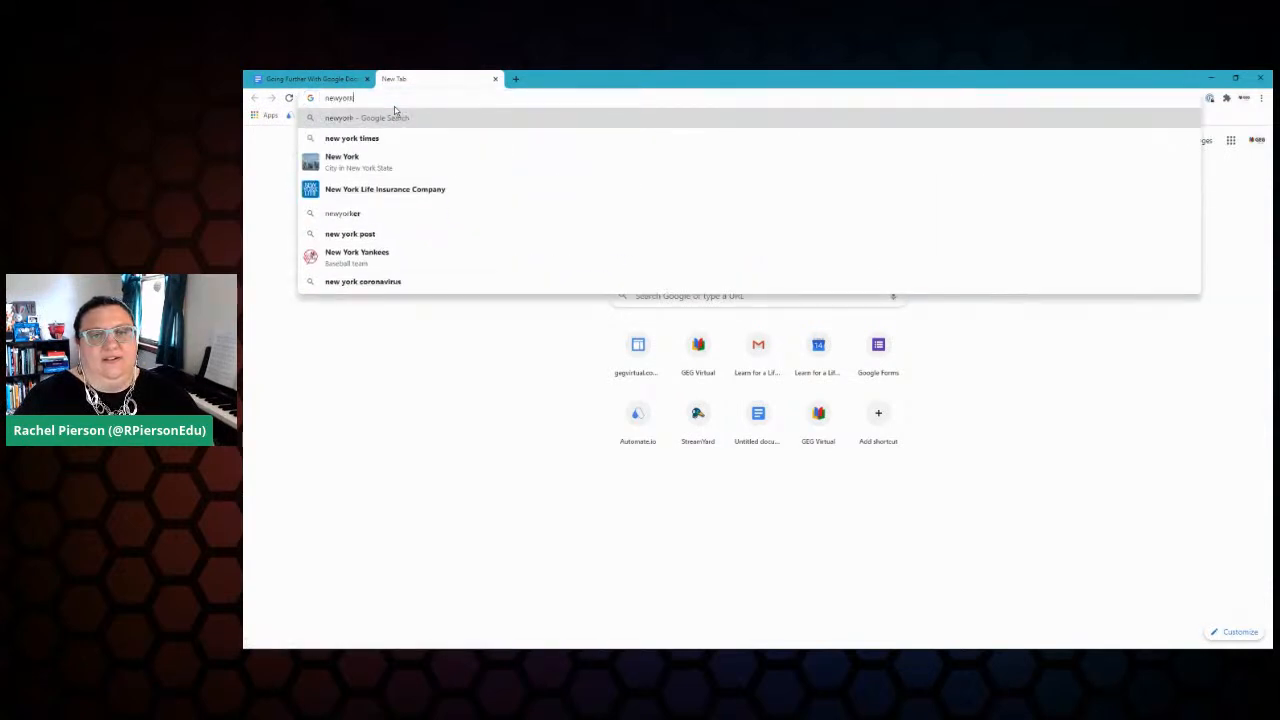
{"action": "key", "text": "ctrl+a"}
{"action": "key", "text": "BackSpace"}
{"action": "type", "text": "new york ti"}
{"action": "key", "text": "Return"}
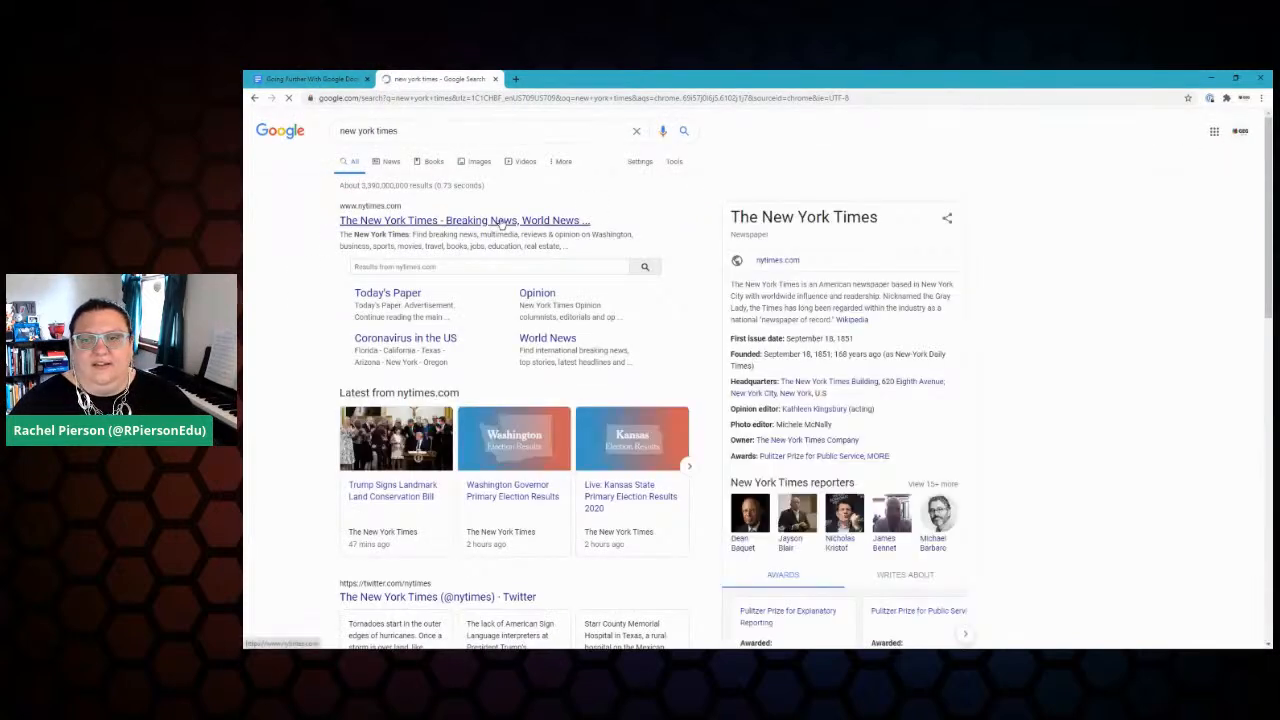
Step: Open nytimes.com, go to the Beirut explosion live-updates article and copy its summary paragraph
{"action": "left_click", "coordinate": [501, 224]}
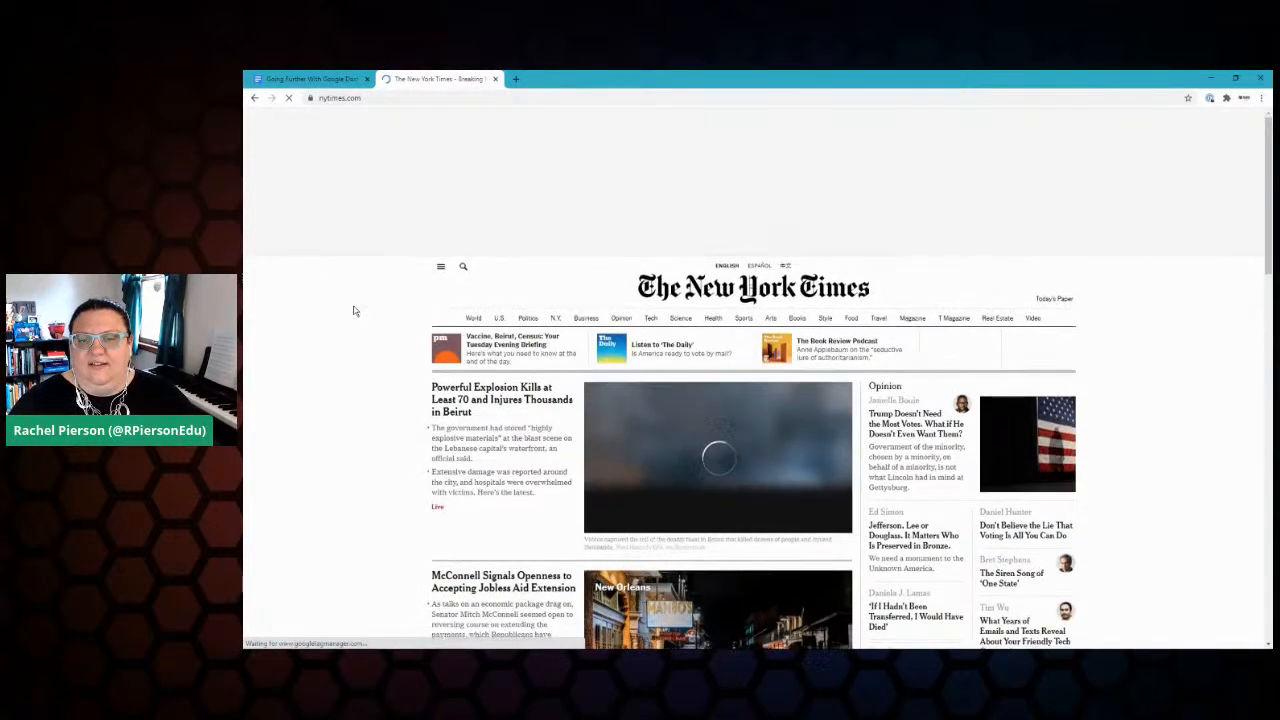
{"action": "scroll", "coordinate": [352, 310], "scroll_direction": "down", "scroll_amount": 2}
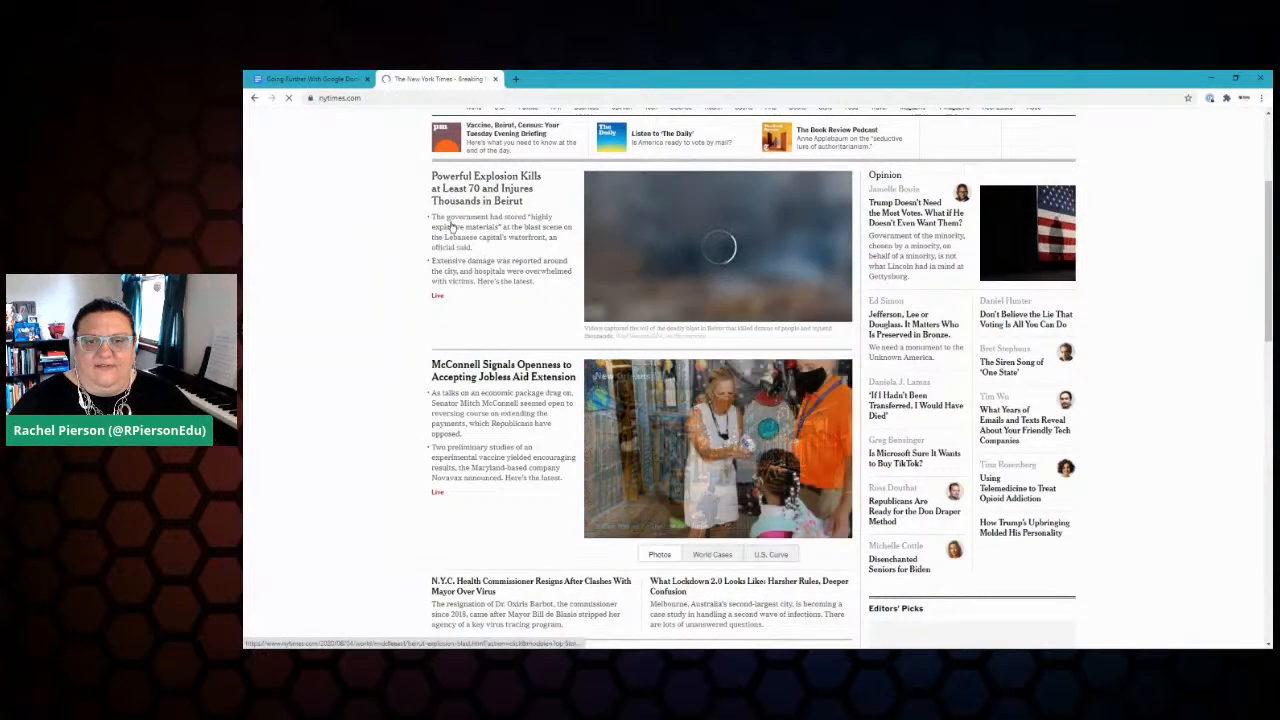
{"action": "left_click", "coordinate": [484, 234]}
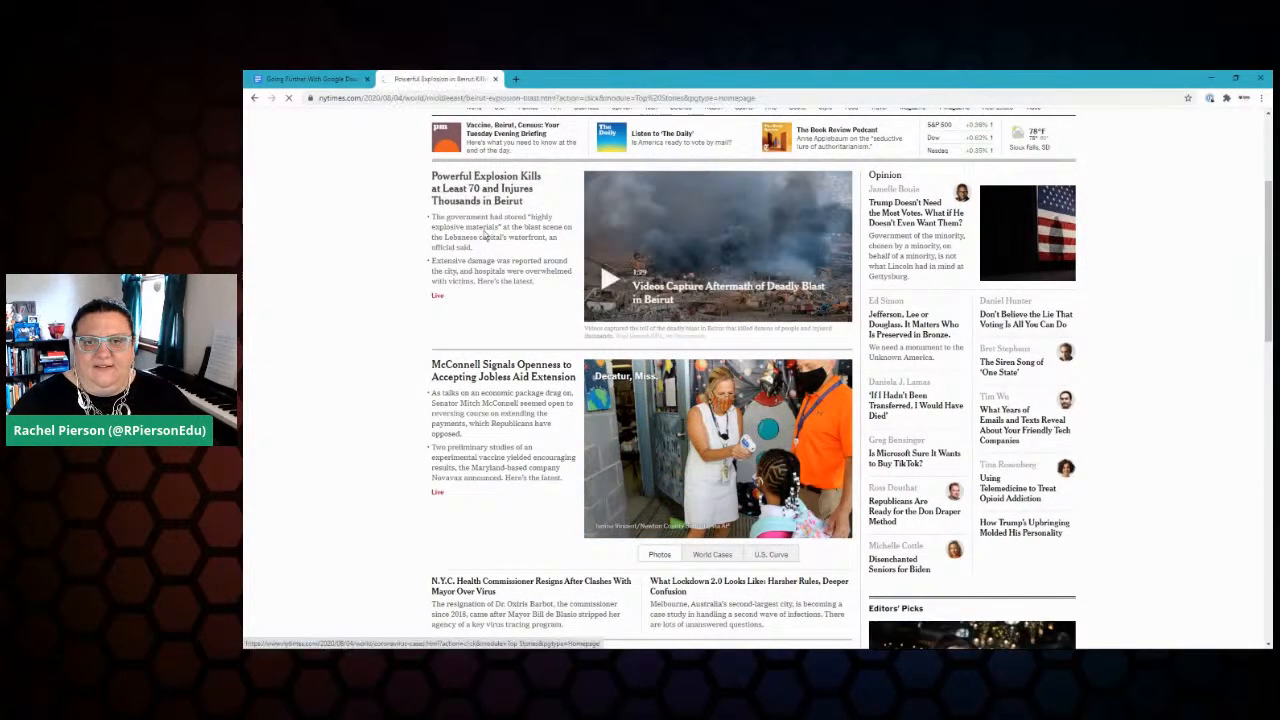
{"action": "scroll", "coordinate": [551, 423], "scroll_direction": "down", "scroll_amount": 1}
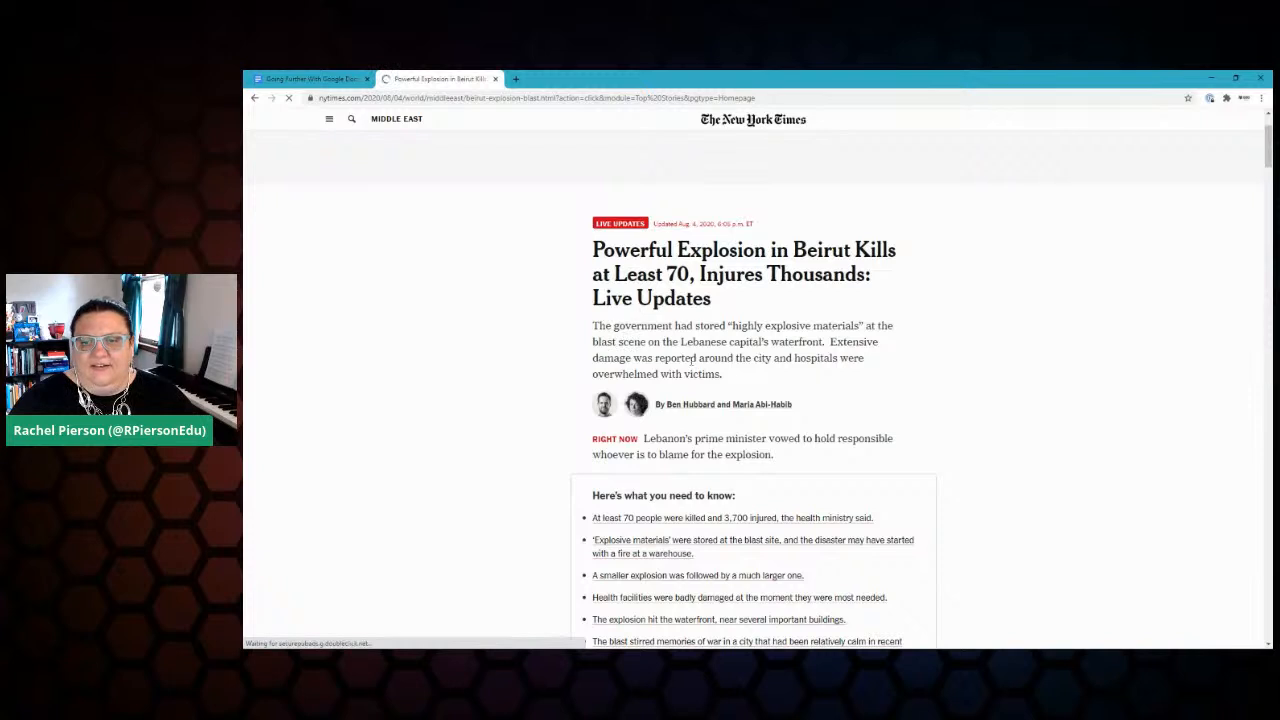
{"action": "triple_click", "coordinate": [700, 362]}
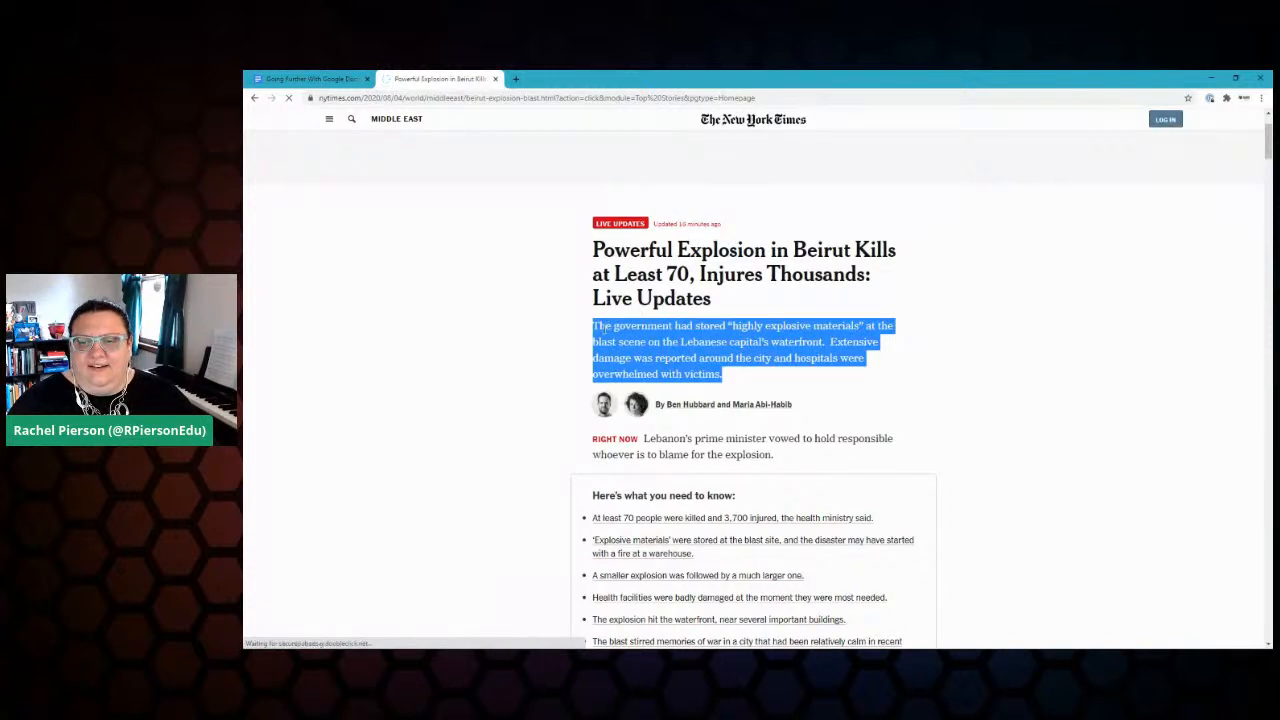
{"action": "right_click", "coordinate": [614, 334]}
{"action": "left_click", "coordinate": [632, 339]}
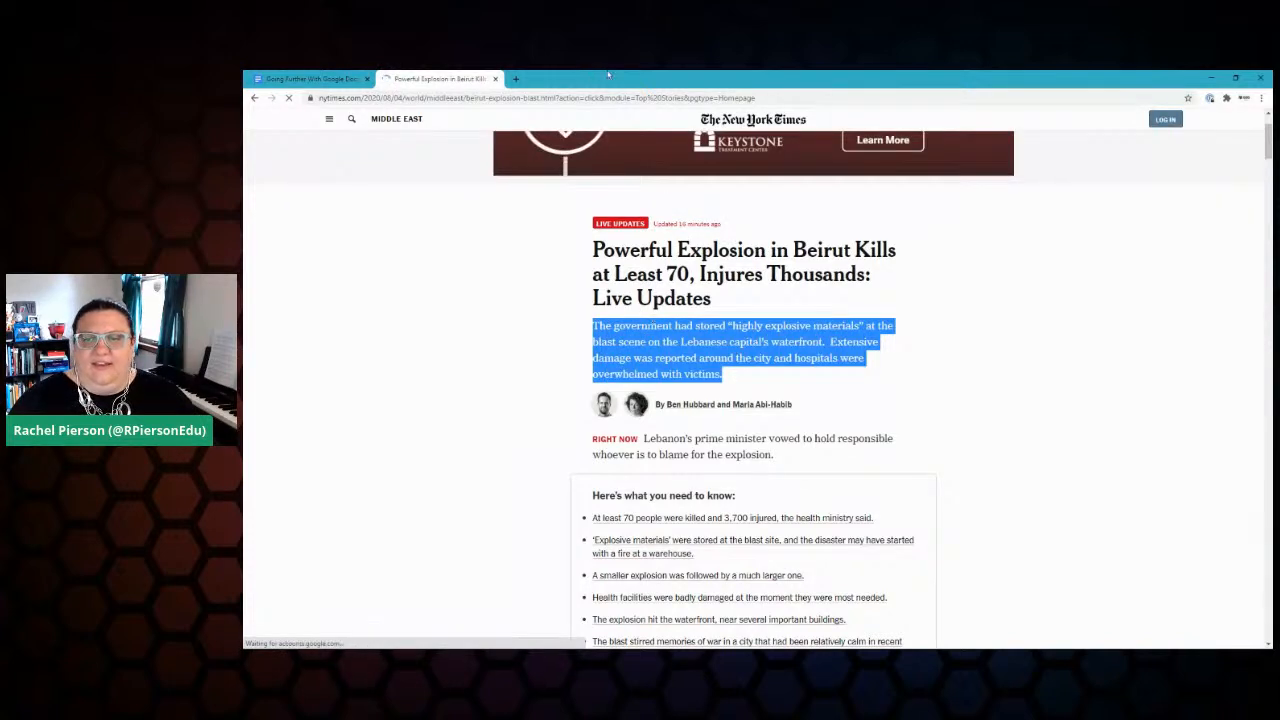
Step: Back in the document, paste the news paragraph on a new line after Chapter One, then undo it
{"action": "left_click", "coordinate": [310, 80]}
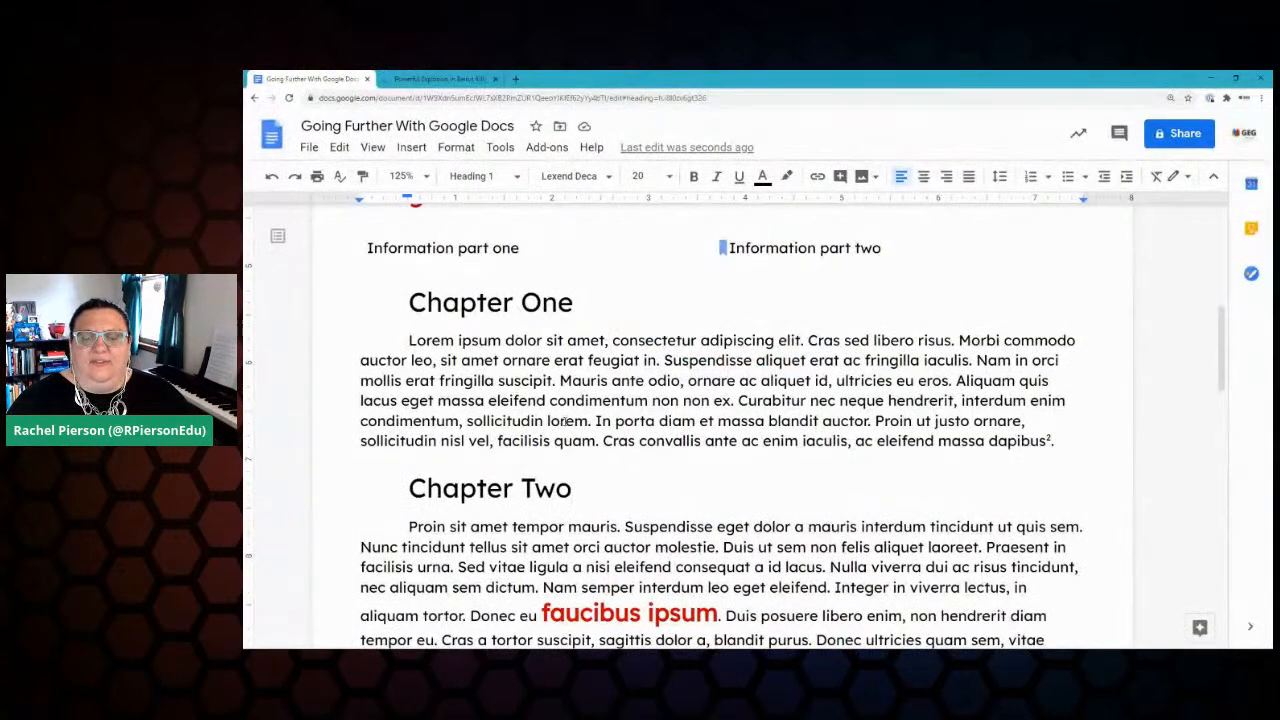
{"action": "left_click", "coordinate": [1058, 428]}
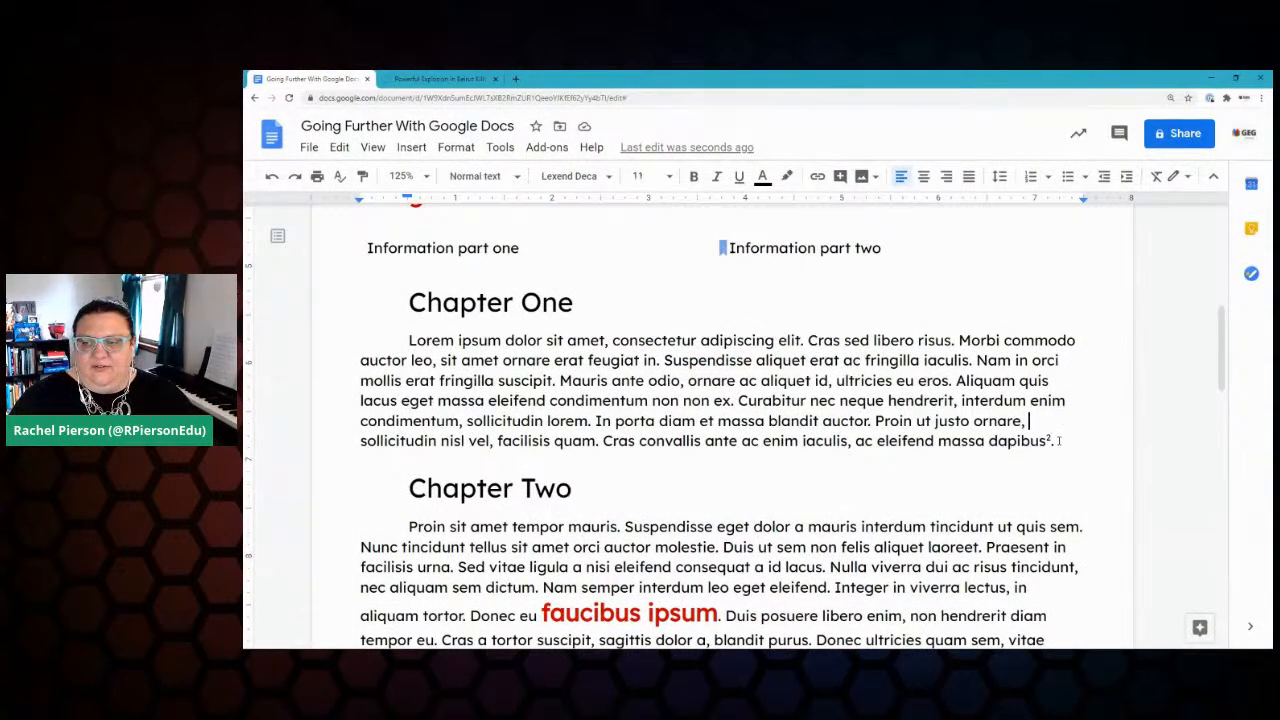
{"action": "key", "text": "Return"}
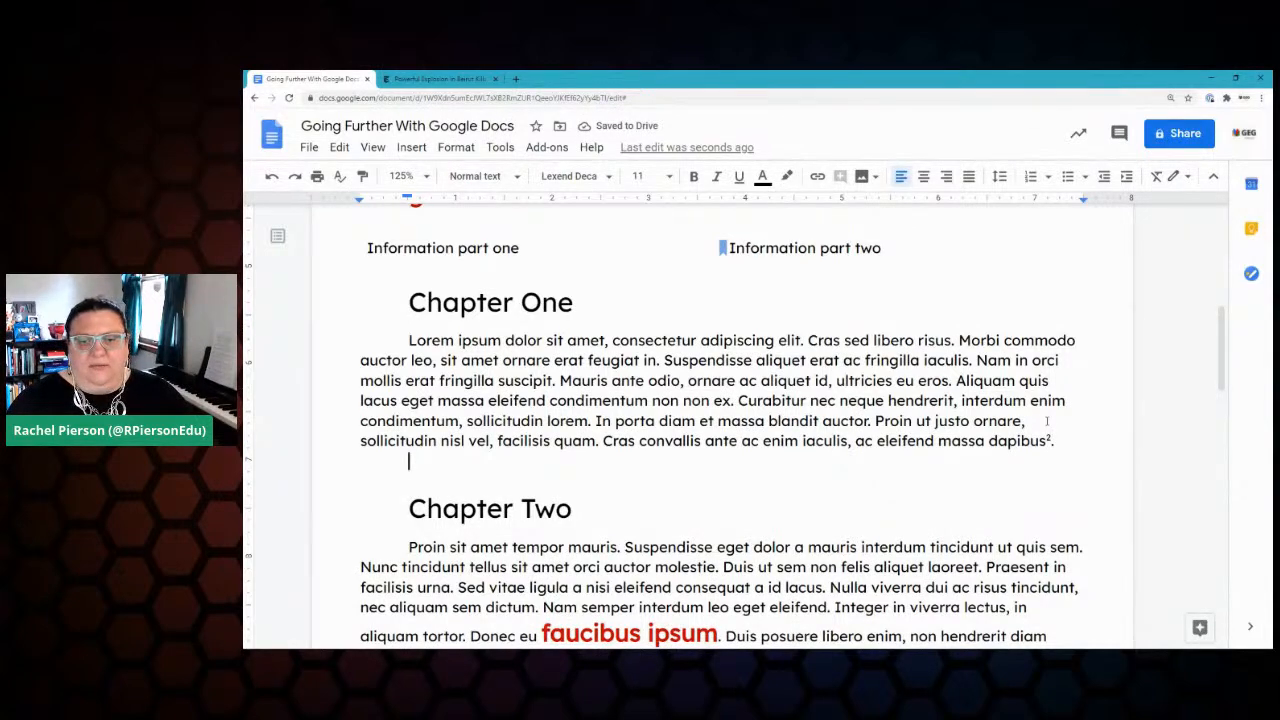
{"action": "key", "text": "ctrl+v"}
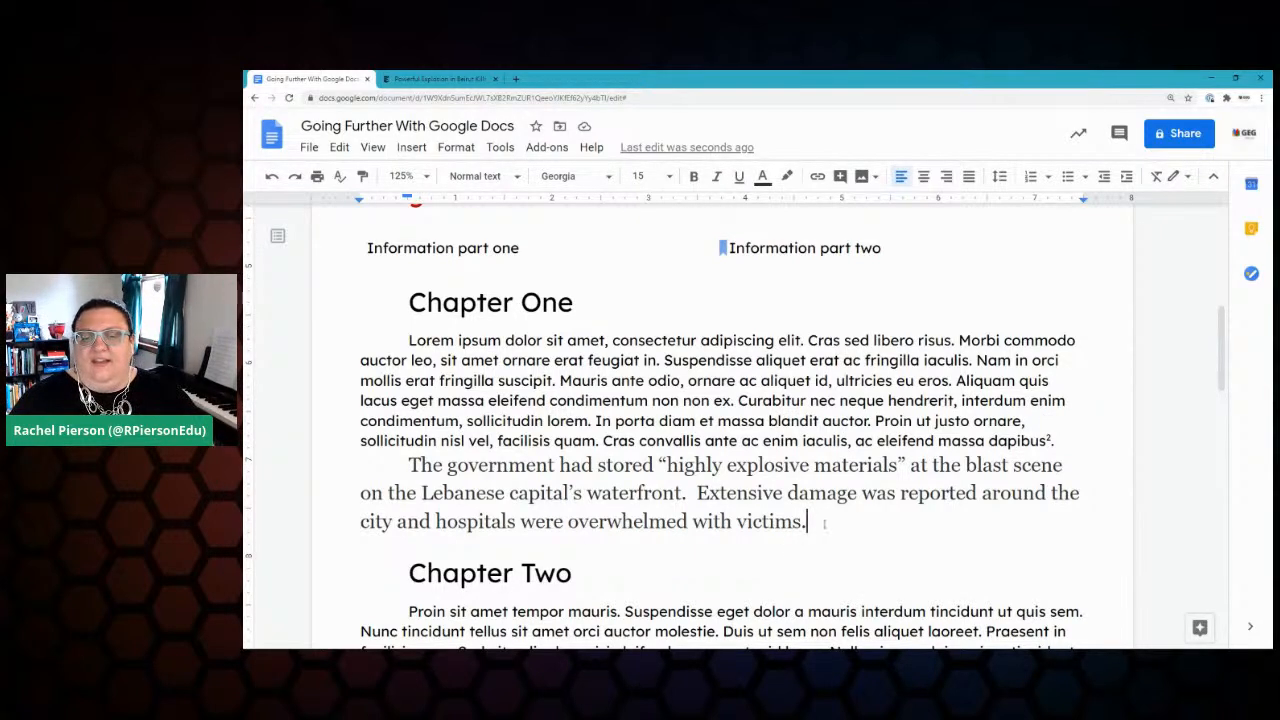
{"action": "key", "text": "ctrl+z"}
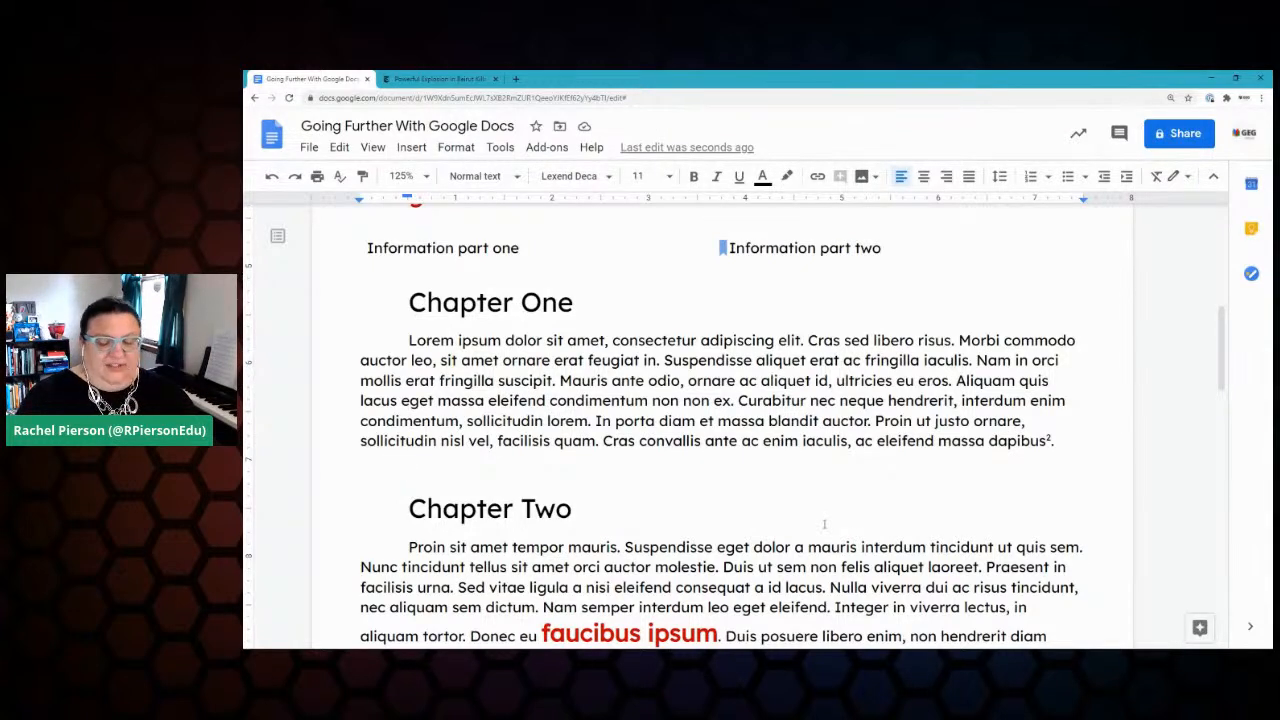
Step: Paste it matching the document's formatting, paste it into the Chapter One heading, then undo both
{"action": "key", "text": "ctrl+v"}
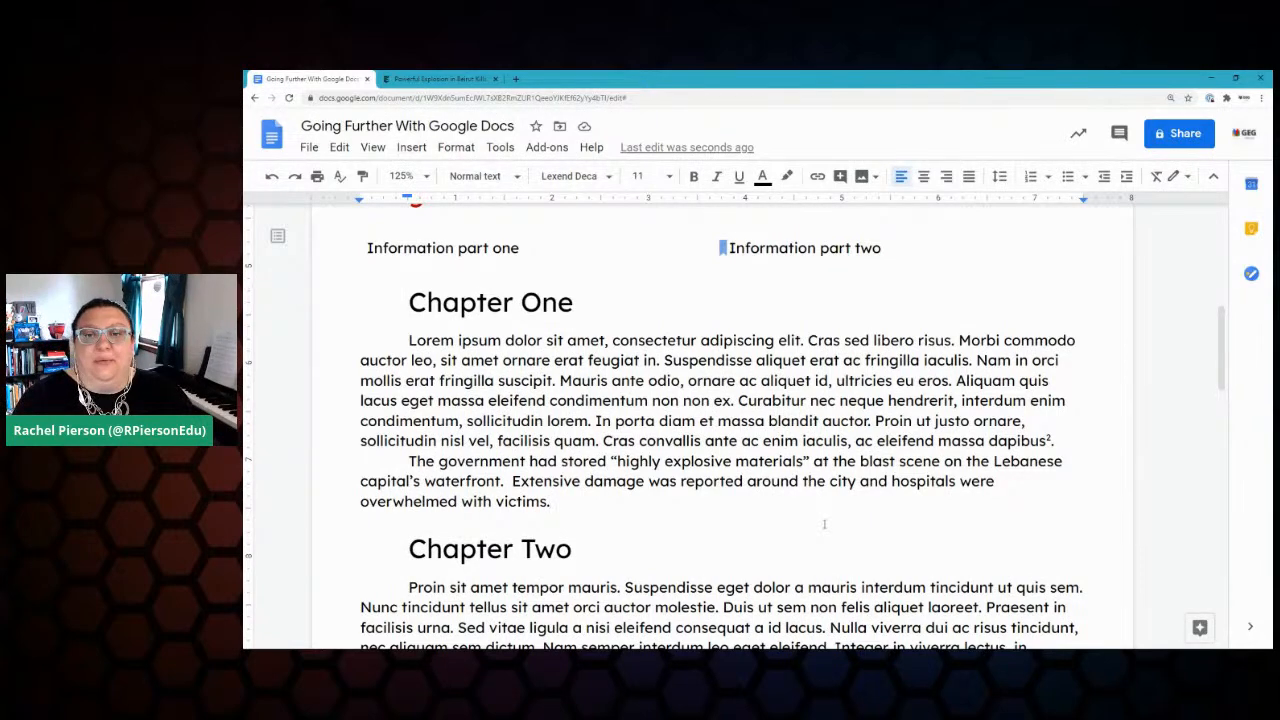
{"action": "left_click", "coordinate": [572, 302]}
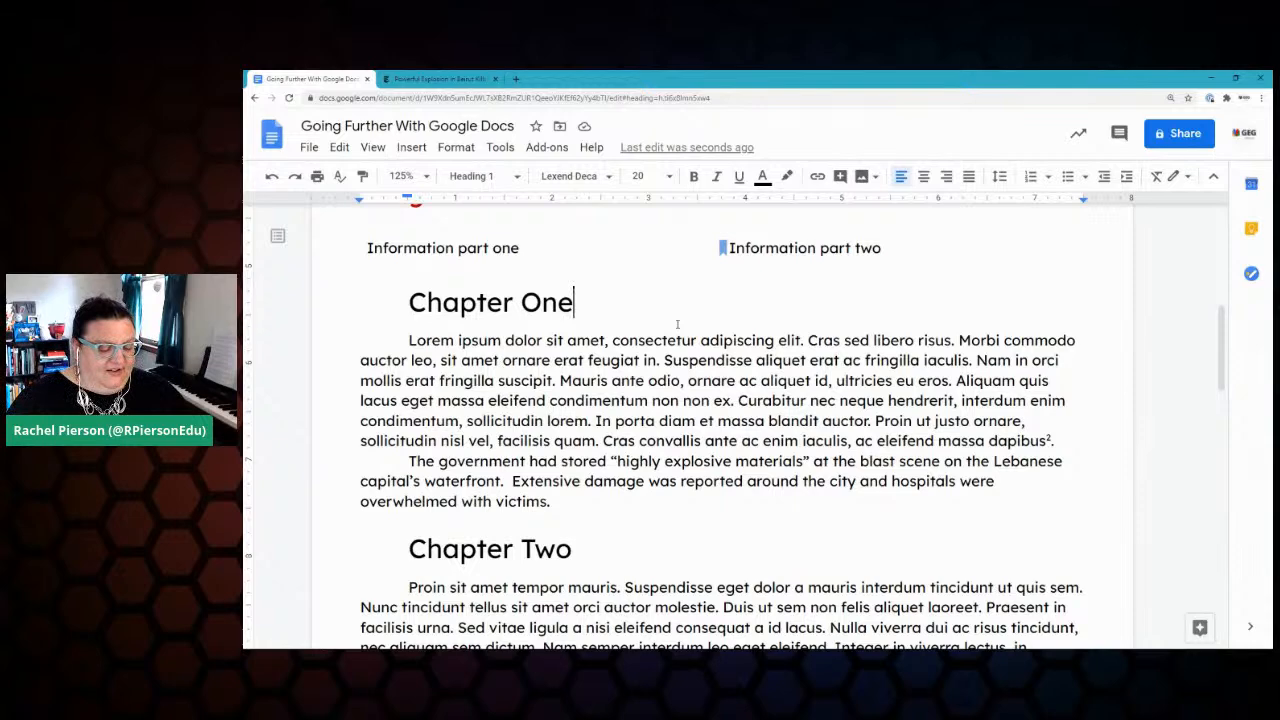
{"action": "key", "text": "ctrl+v"}
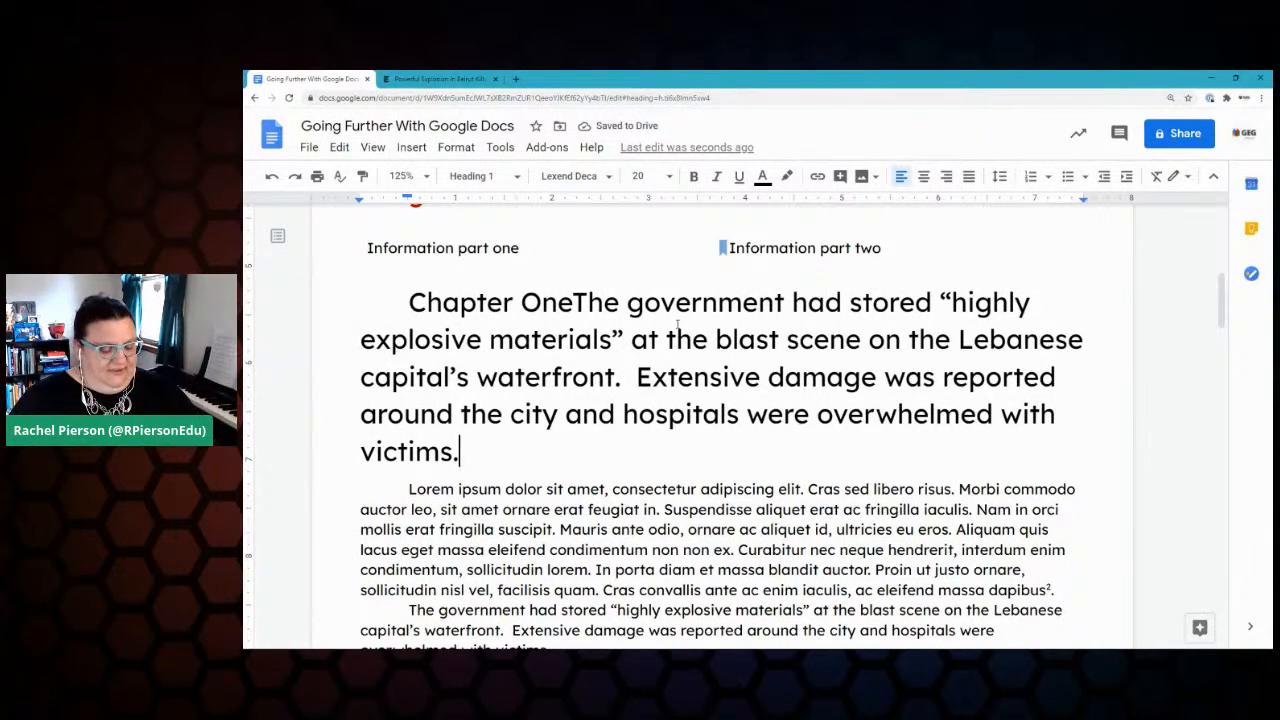
{"action": "key", "text": "ctrl+z"}
{"action": "key", "text": "ctrl+z"}
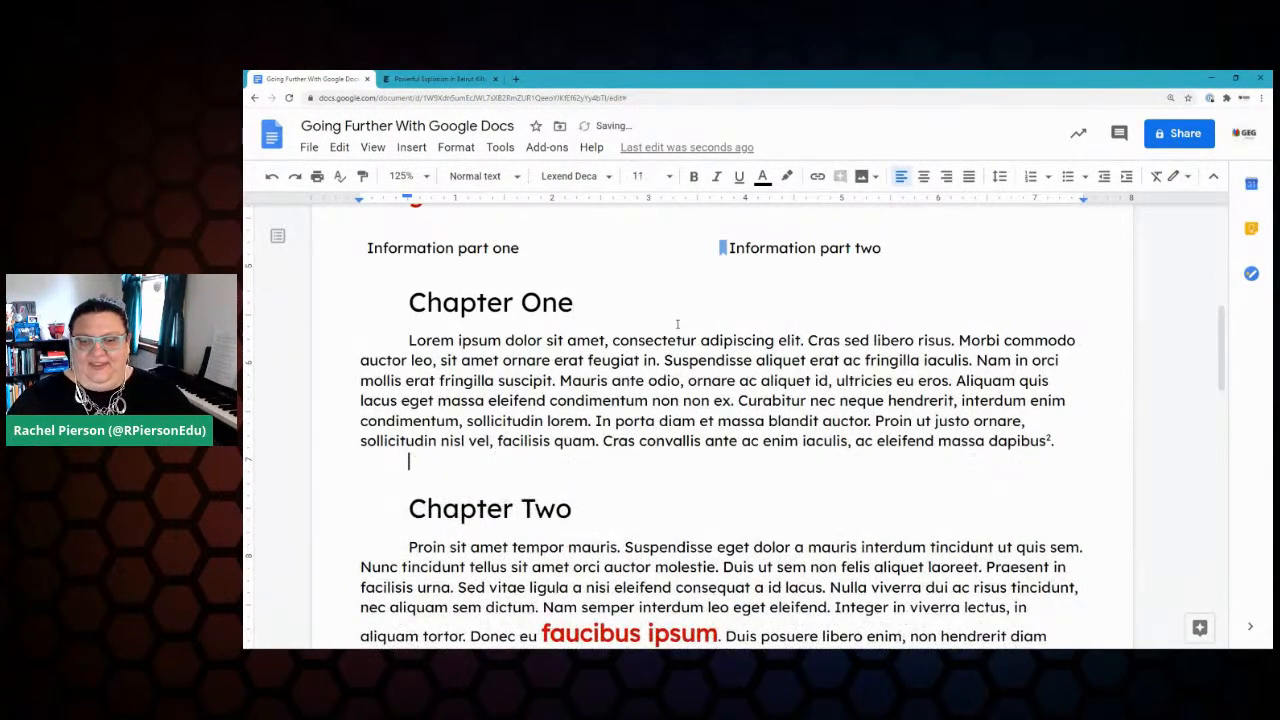
{"action": "key", "text": "ctrl+z"}
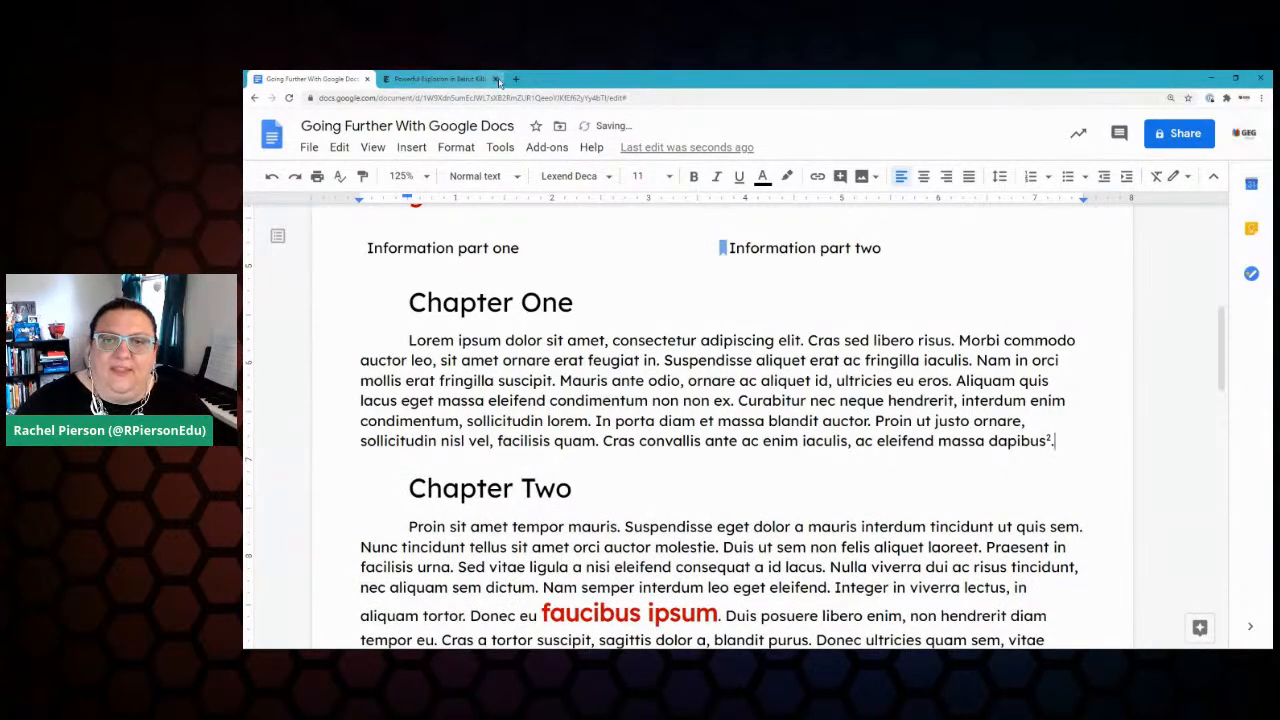
Step: Dismiss the Google sign-in prompt on the New York Times Beirut article and close that tab
{"action": "left_click", "coordinate": [437, 80]}
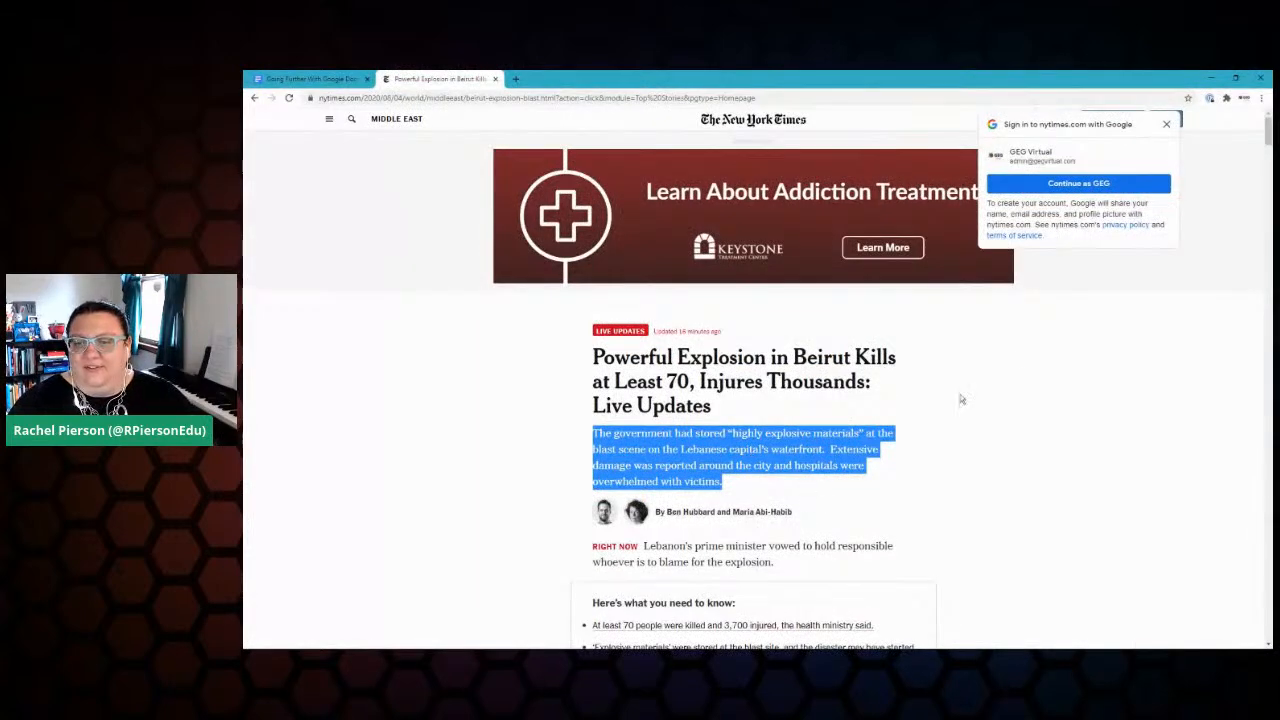
{"action": "left_click", "coordinate": [1166, 124]}
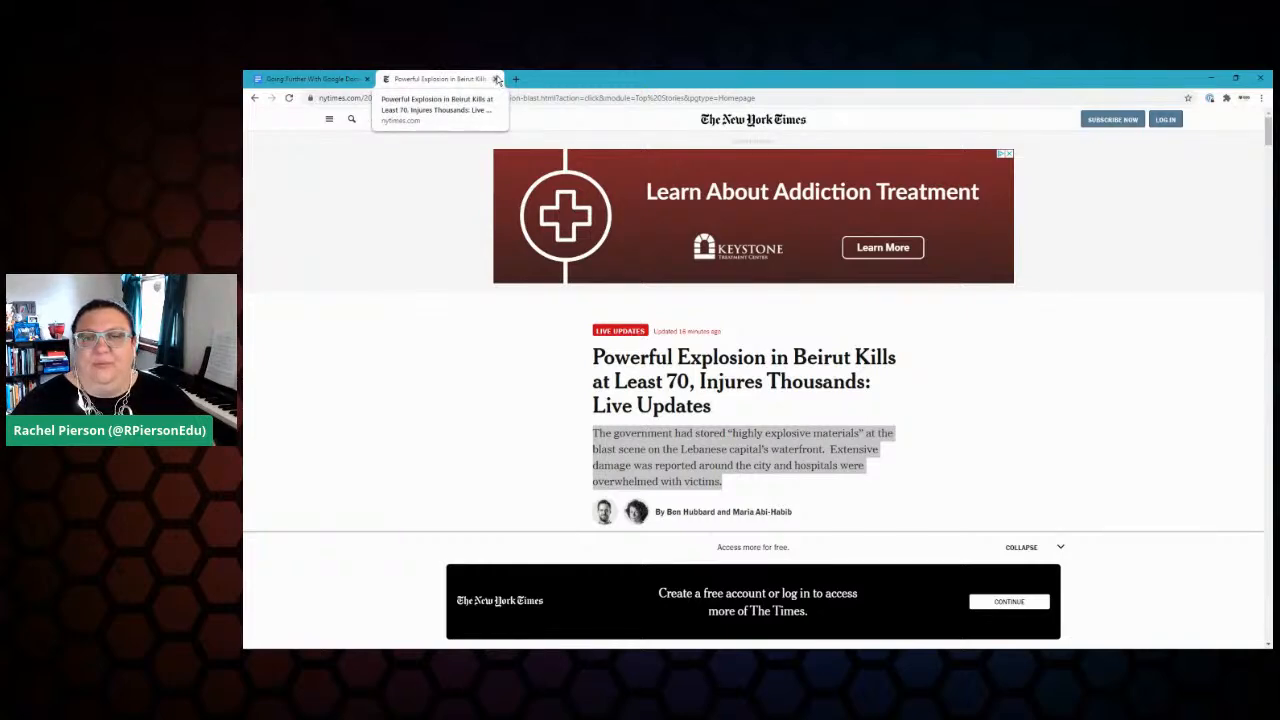
{"action": "left_click", "coordinate": [497, 79]}
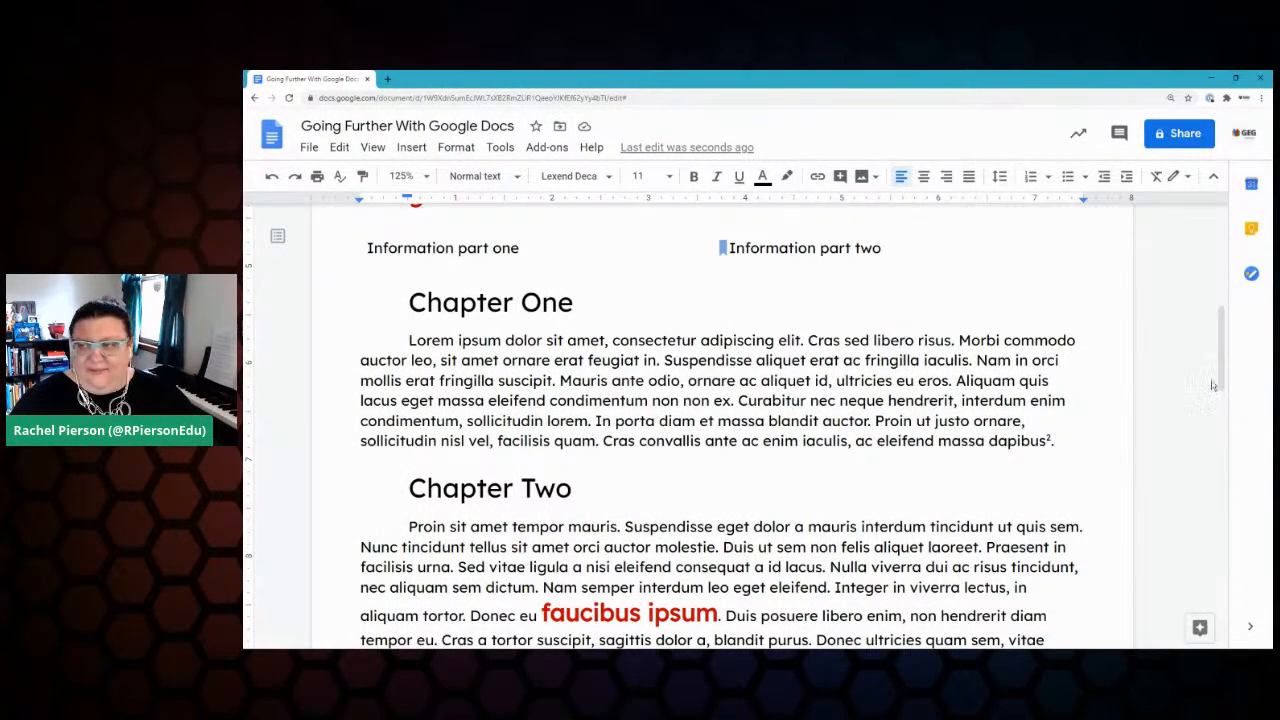
Step: Tick off Clear Formatting in the Google Keep checklist, then close the Keep side panel
{"action": "left_click", "coordinate": [1251, 228]}
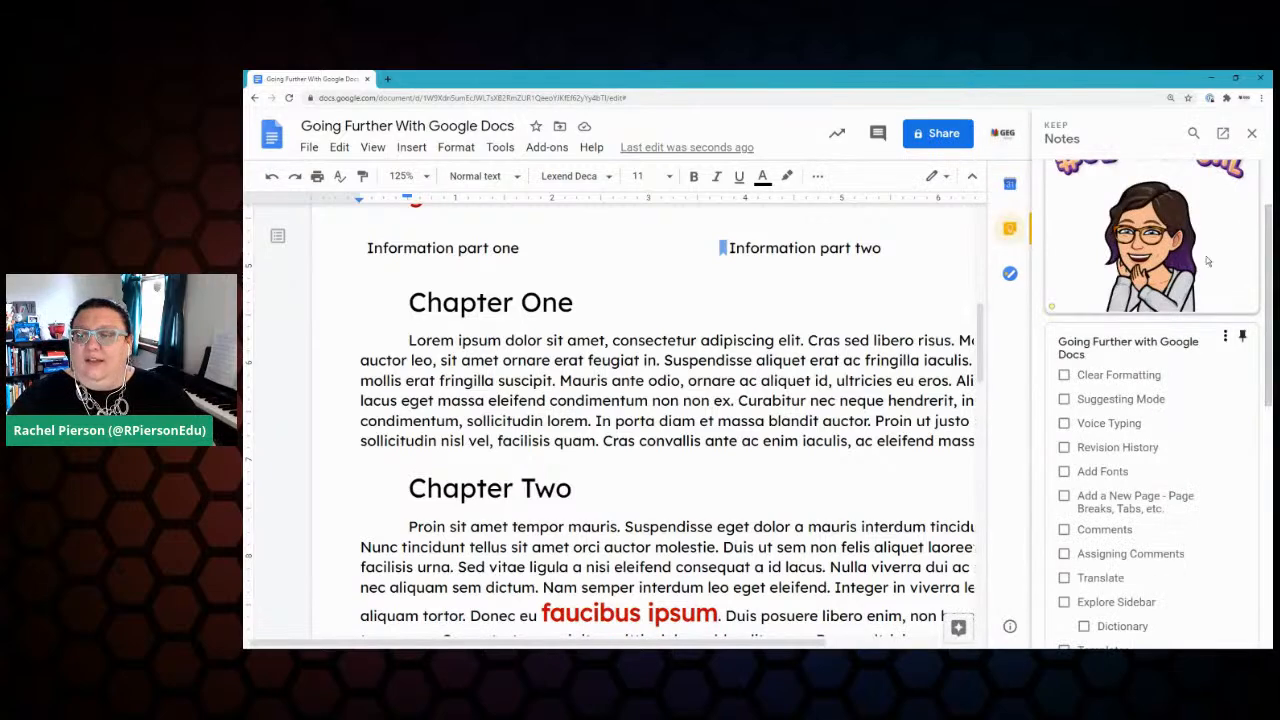
{"action": "left_click", "coordinate": [1063, 375]}
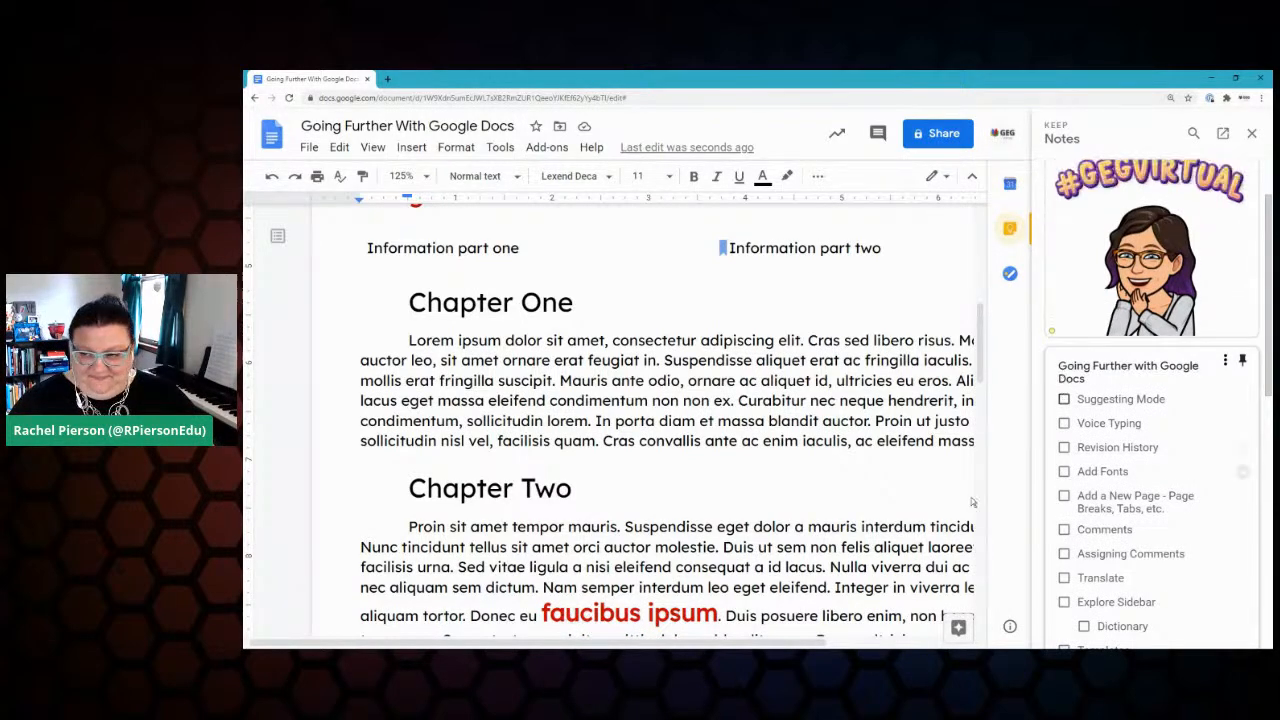
{"action": "scroll", "coordinate": [972, 502], "scroll_direction": "right", "scroll_amount": 2}
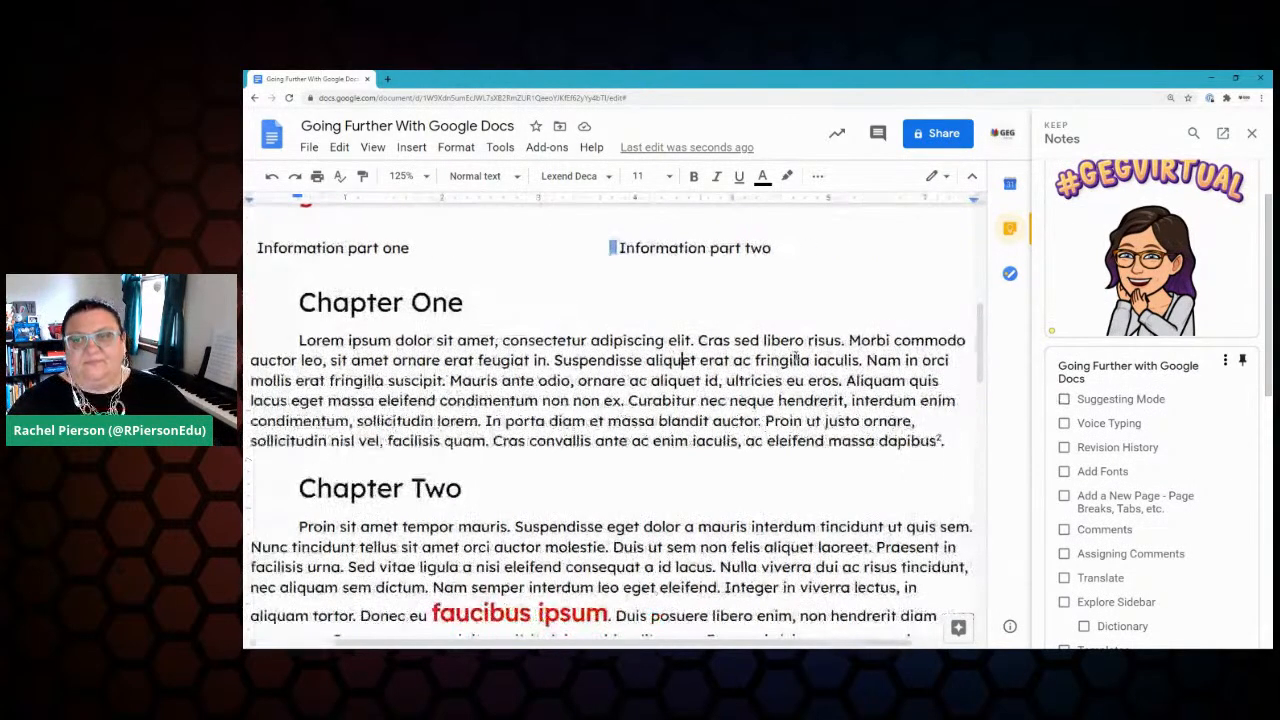
{"action": "left_click", "coordinate": [1253, 136]}
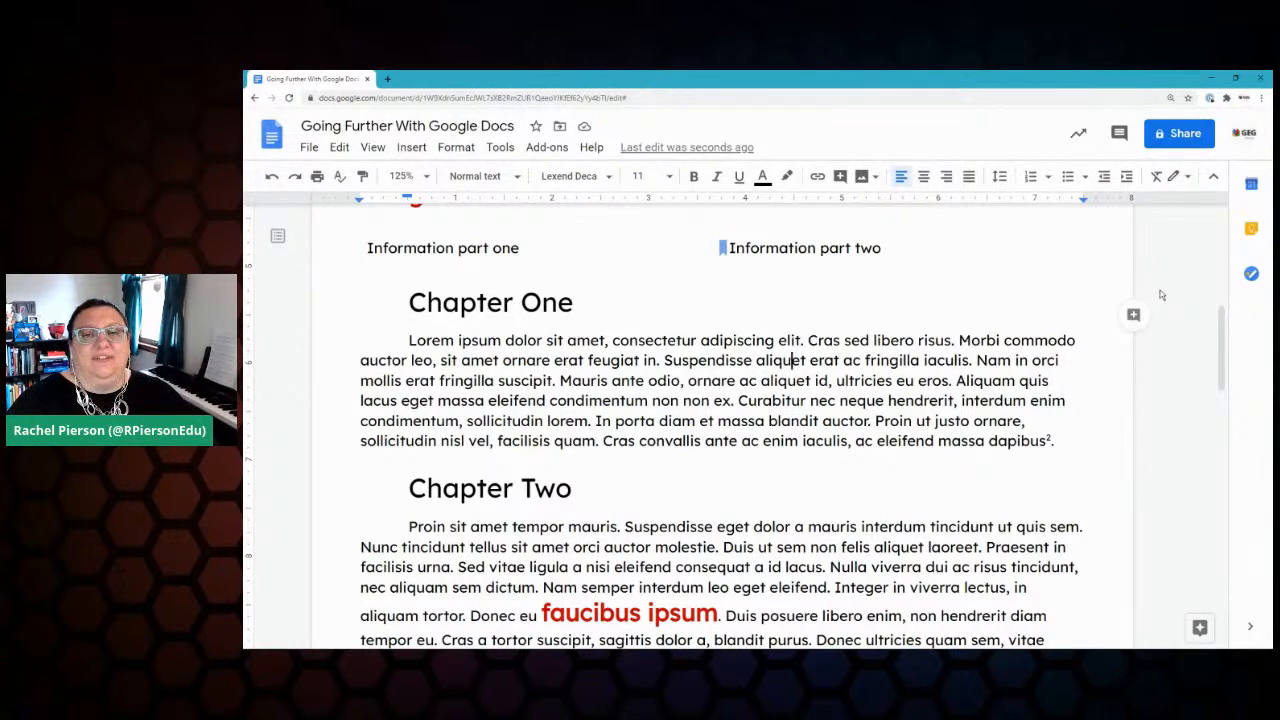
Step: Change the editing-mode dropdown from Editing to Suggesting
{"action": "left_click", "coordinate": [1186, 181]}
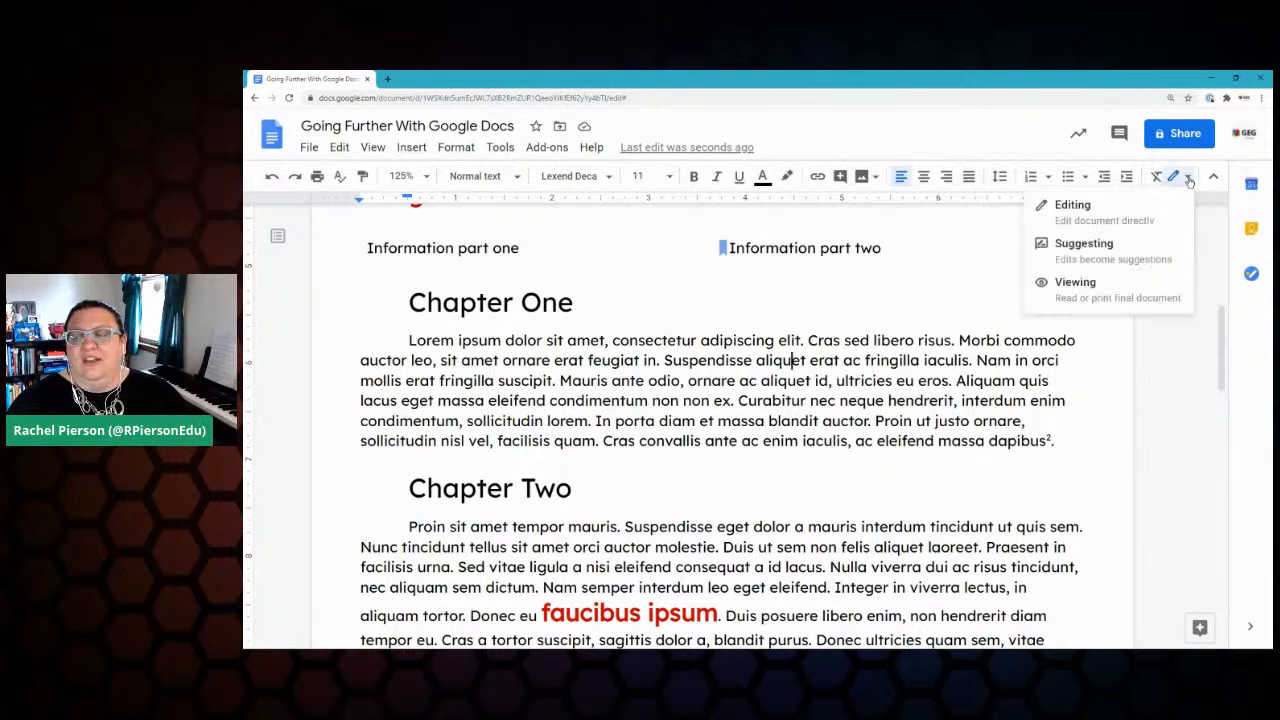
{"action": "left_click", "coordinate": [1108, 256]}
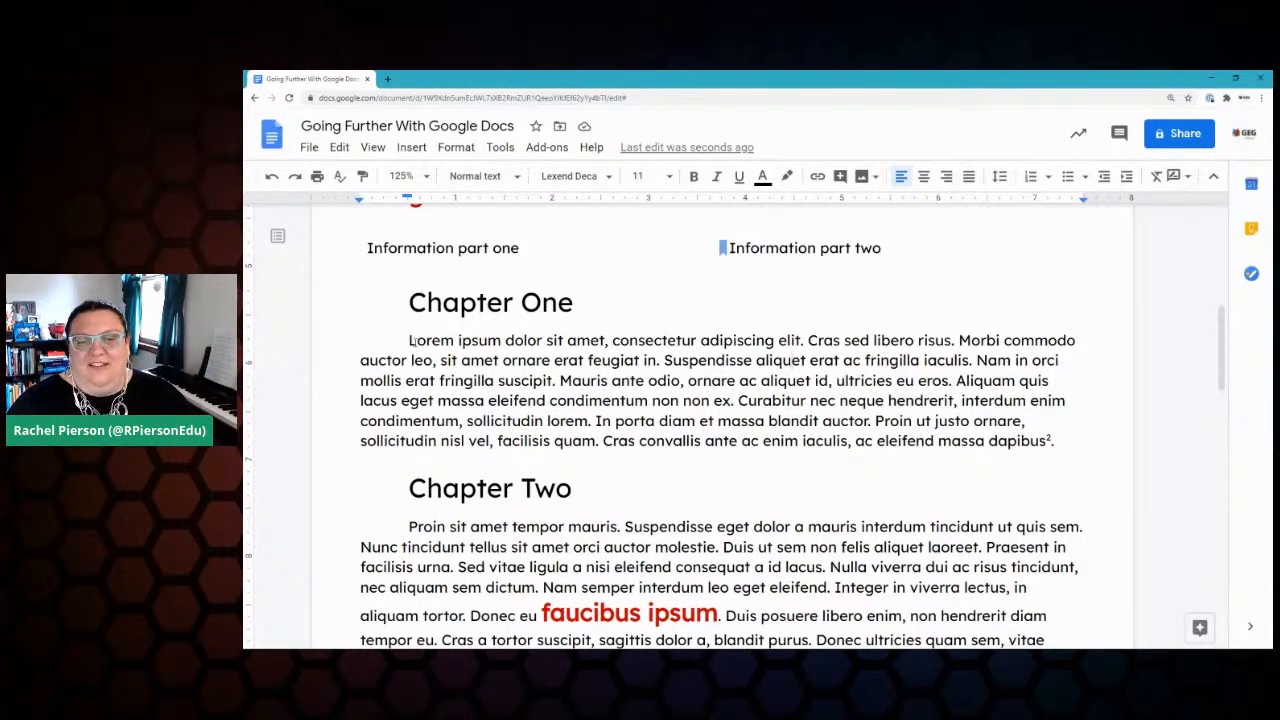
Step: Suggest replacing 'Lorem ipsum dolor sit amet' with 'This is the introduction to this paper', then accept it
{"action": "left_click_drag", "start_coordinate": [410, 341], "coordinate": [605, 341]}
{"action": "left_click", "coordinate": [606, 341]}
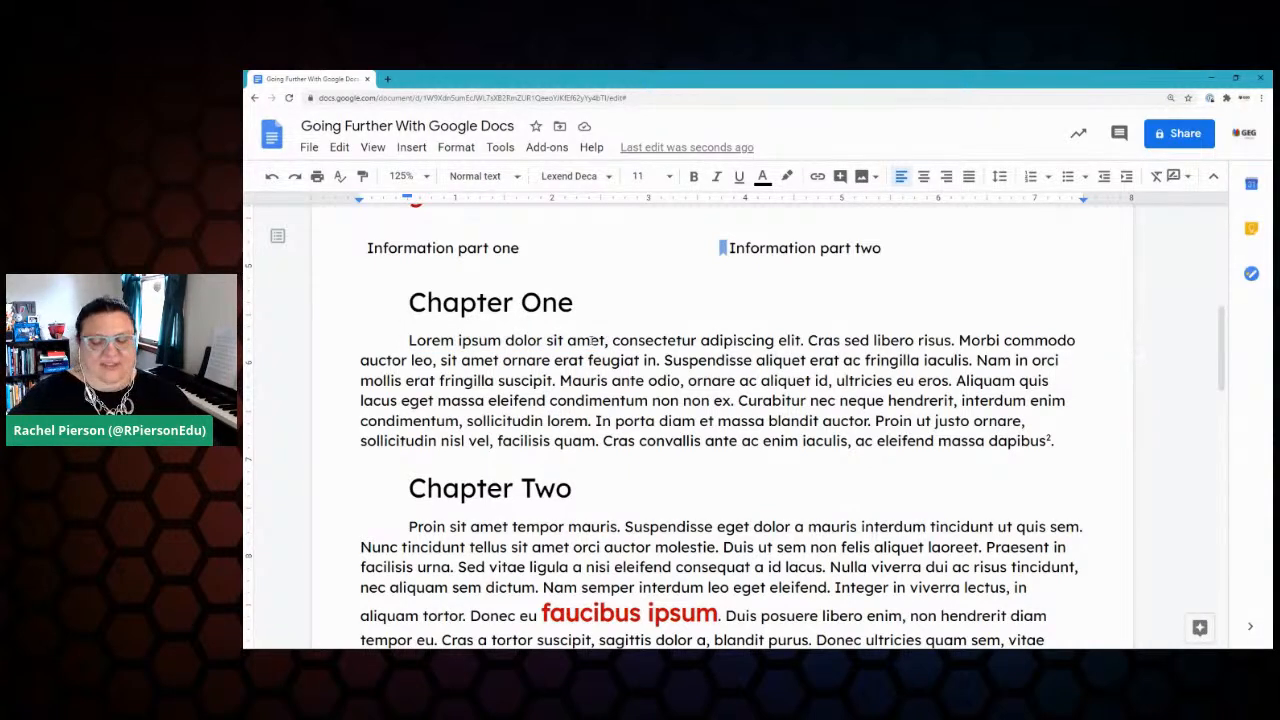
{"action": "key", "text": "BackSpace"}
{"action": "key", "text": "BackSpace"}
{"action": "key", "text": "BackSpace"}
{"action": "key", "text": "BackSpace"}
{"action": "key", "text": "BackSpace"}
{"action": "key", "text": "BackSpace"}
{"action": "key", "text": "BackSpace"}
{"action": "key", "text": "BackSpace"}
{"action": "key", "text": "BackSpace"}
{"action": "key", "text": "BackSpace"}
{"action": "key", "text": "BackSpace"}
{"action": "key", "text": "BackSpace"}
{"action": "key", "text": "BackSpace"}
{"action": "key", "text": "BackSpace"}
{"action": "key", "text": "BackSpace"}
{"action": "key", "text": "BackSpace"}
{"action": "key", "text": "BackSpace"}
{"action": "key", "text": "BackSpace"}
{"action": "key", "text": "BackSpace"}
{"action": "key", "text": "BackSpace"}
{"action": "key", "text": "BackSpace"}
{"action": "key", "text": "BackSpace"}
{"action": "key", "text": "BackSpace"}
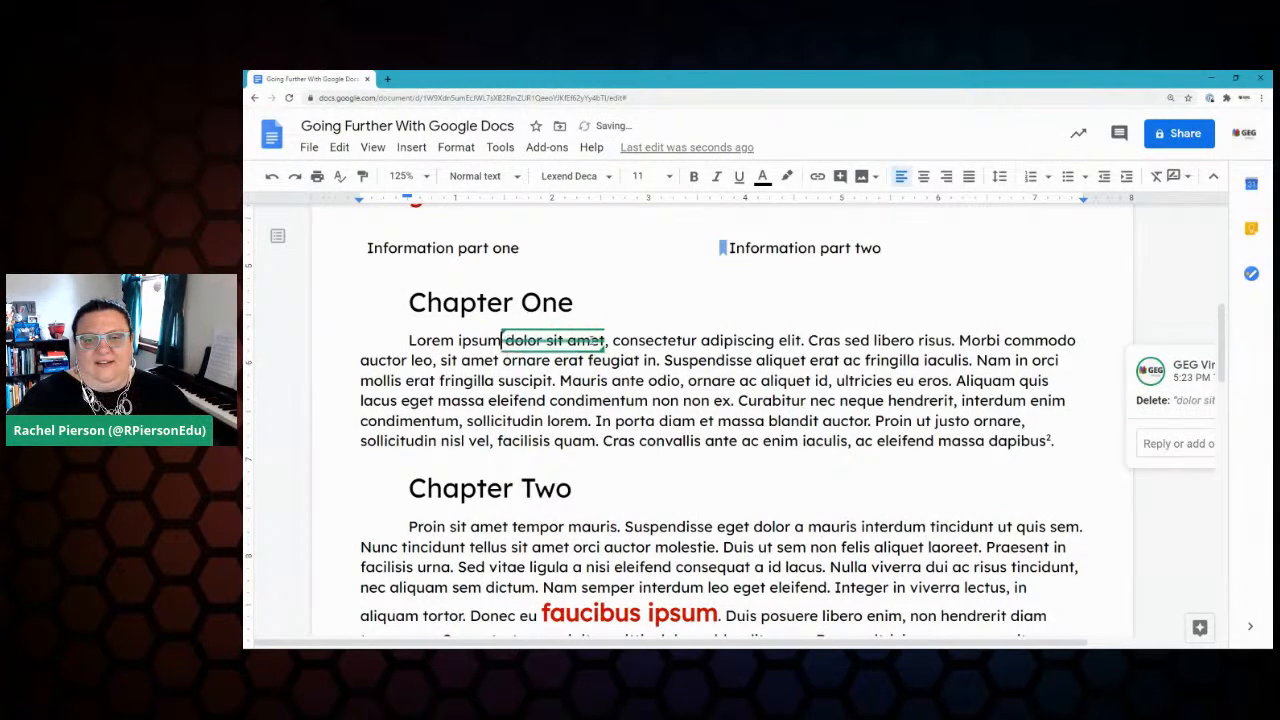
{"action": "key", "text": "BackSpace"}
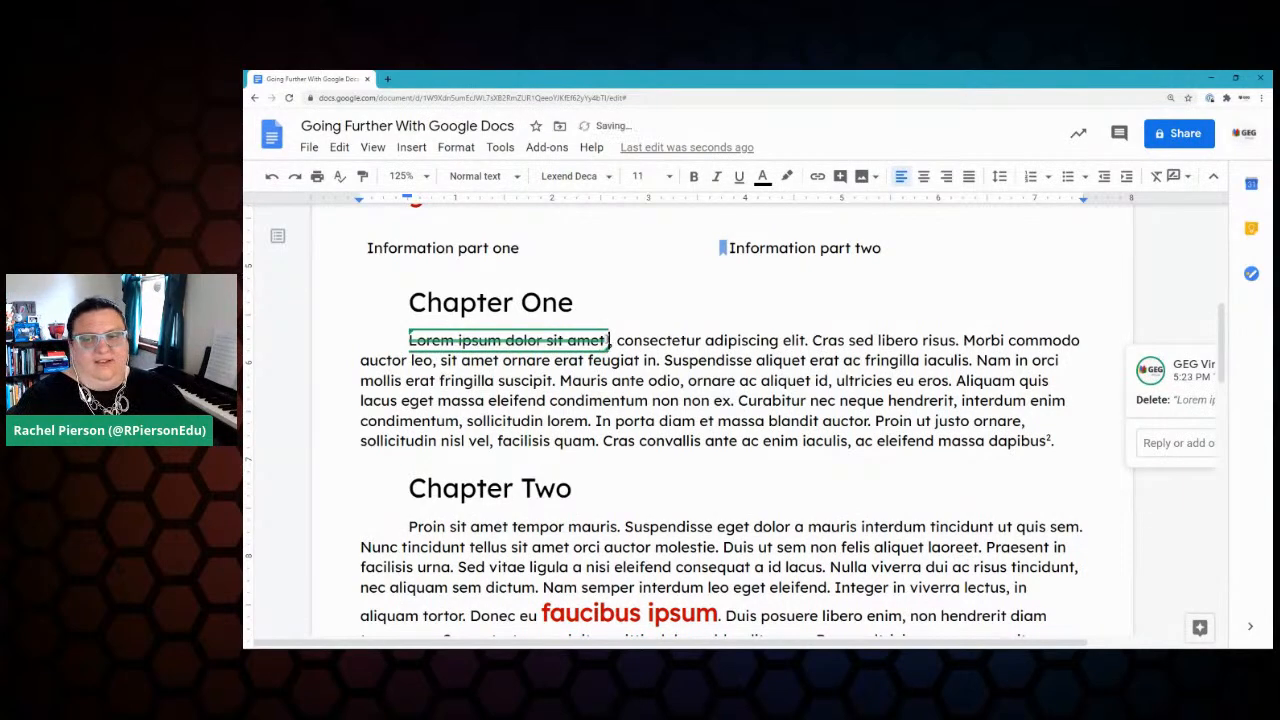
{"action": "type", "text": "This is the intro"}
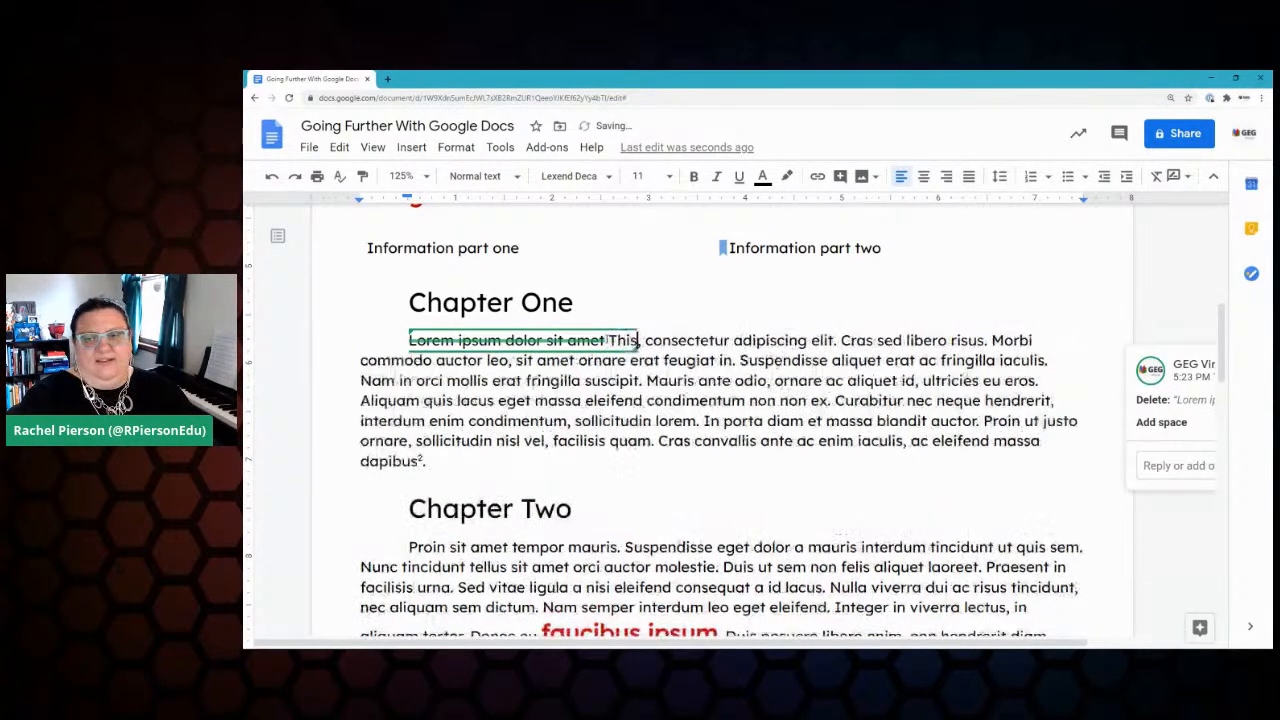
{"action": "type", "text": "duction to this pap"}
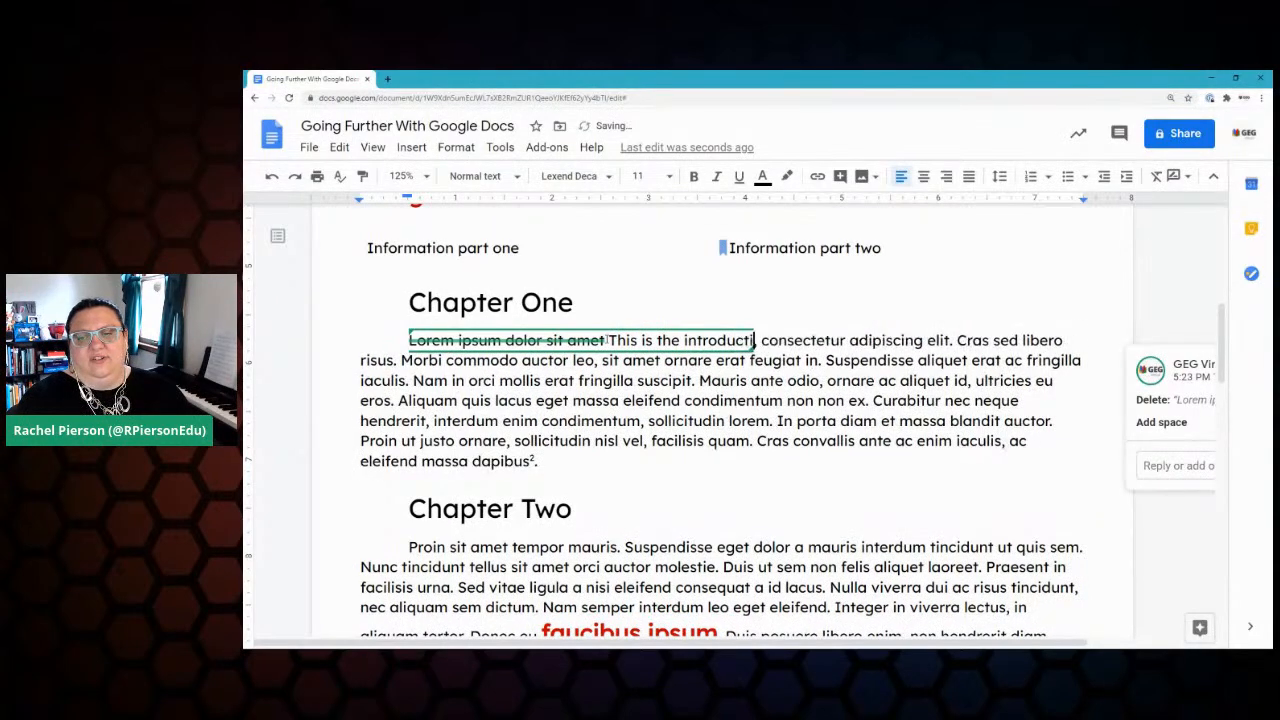
{"action": "type", "text": "er"}
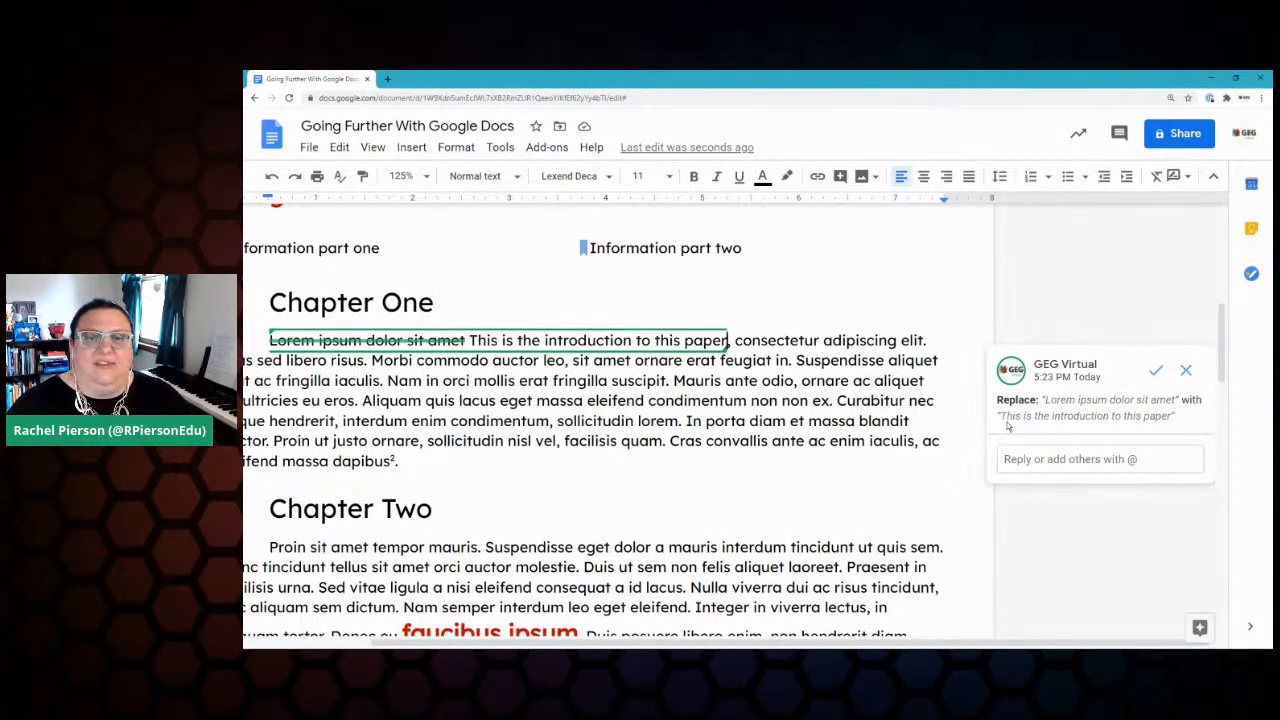
{"action": "left_click", "coordinate": [1155, 372]}
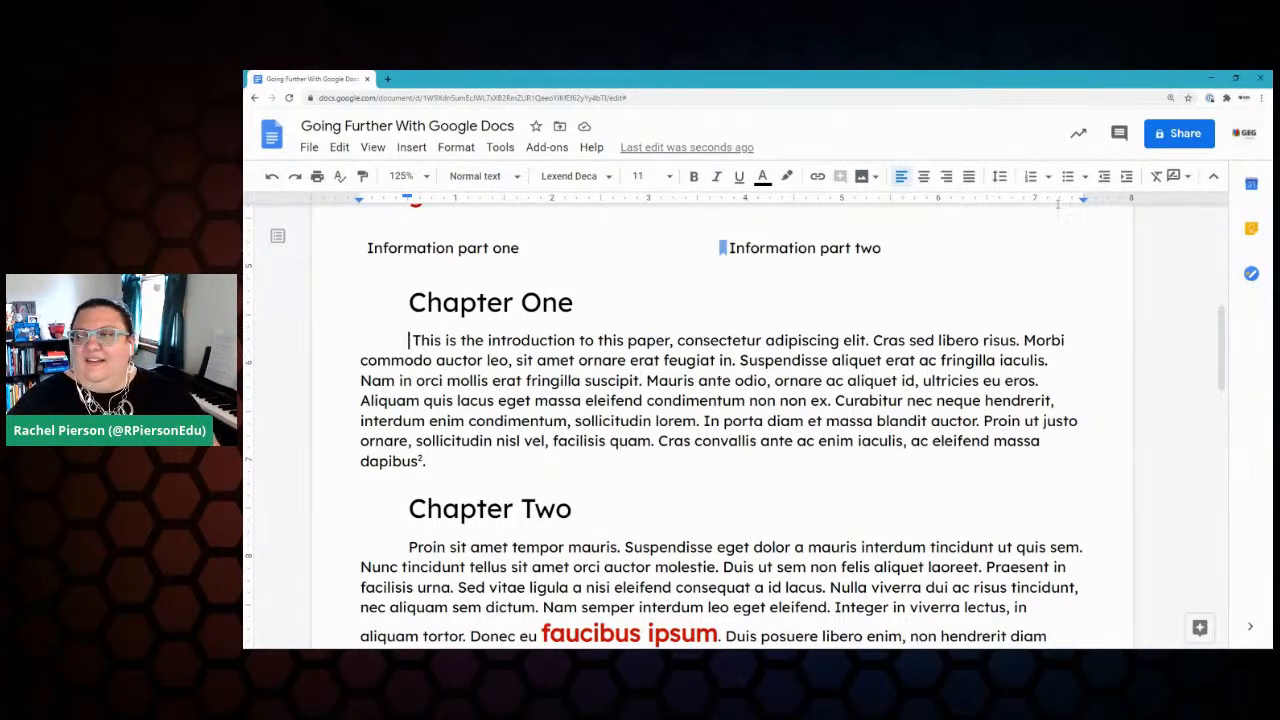
Step: Tick off Suggesting Mode in the Google Keep checklist and close the Keep panel
{"action": "left_click", "coordinate": [1251, 229]}
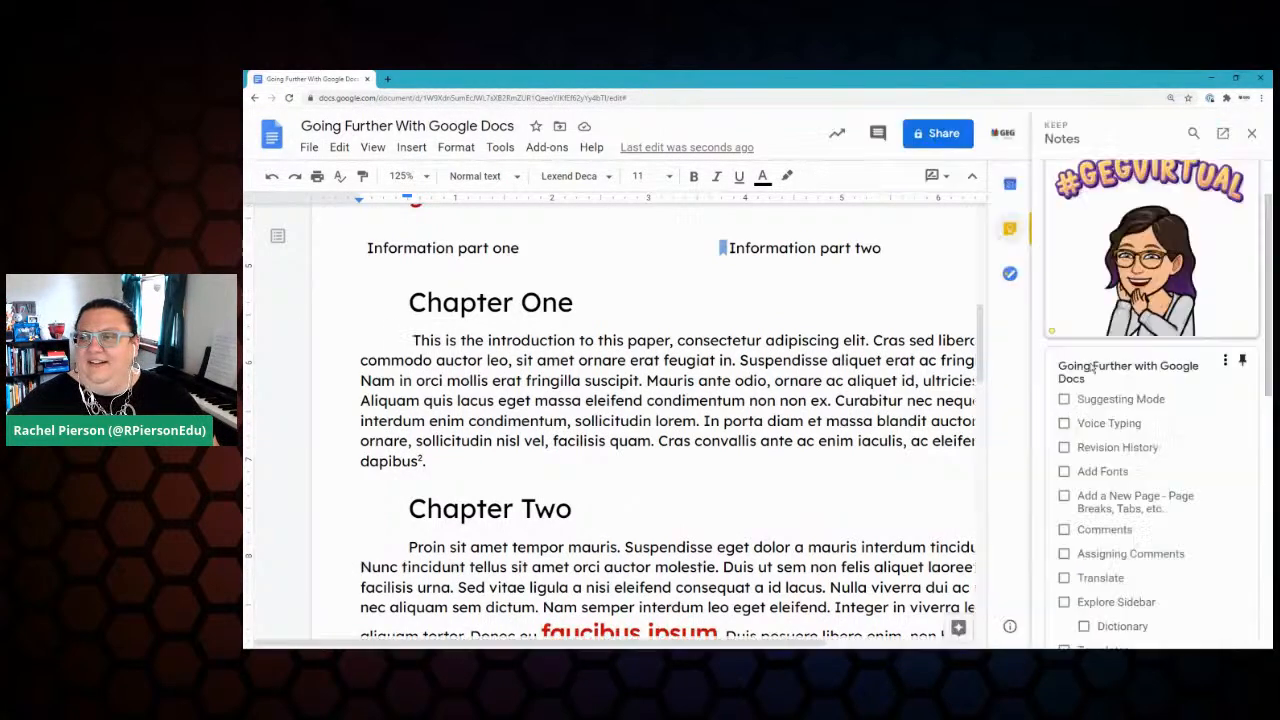
{"action": "left_click", "coordinate": [1064, 399]}
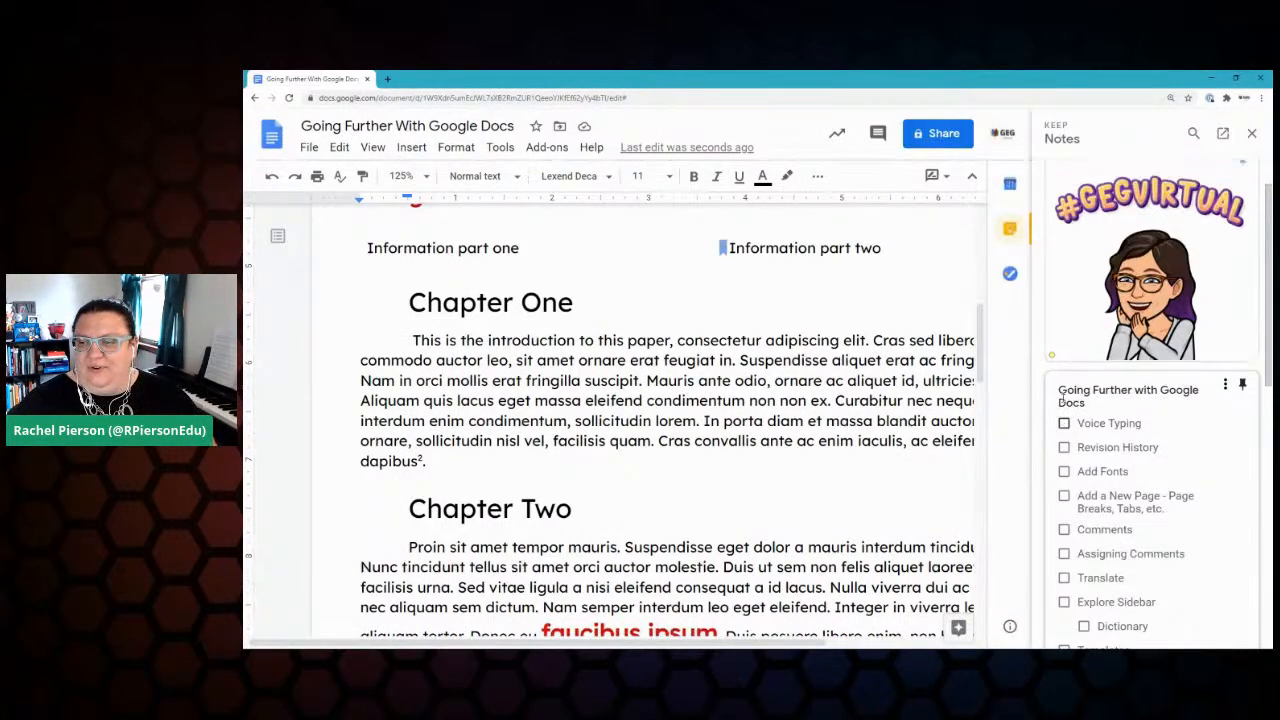
{"action": "left_click", "coordinate": [802, 472]}
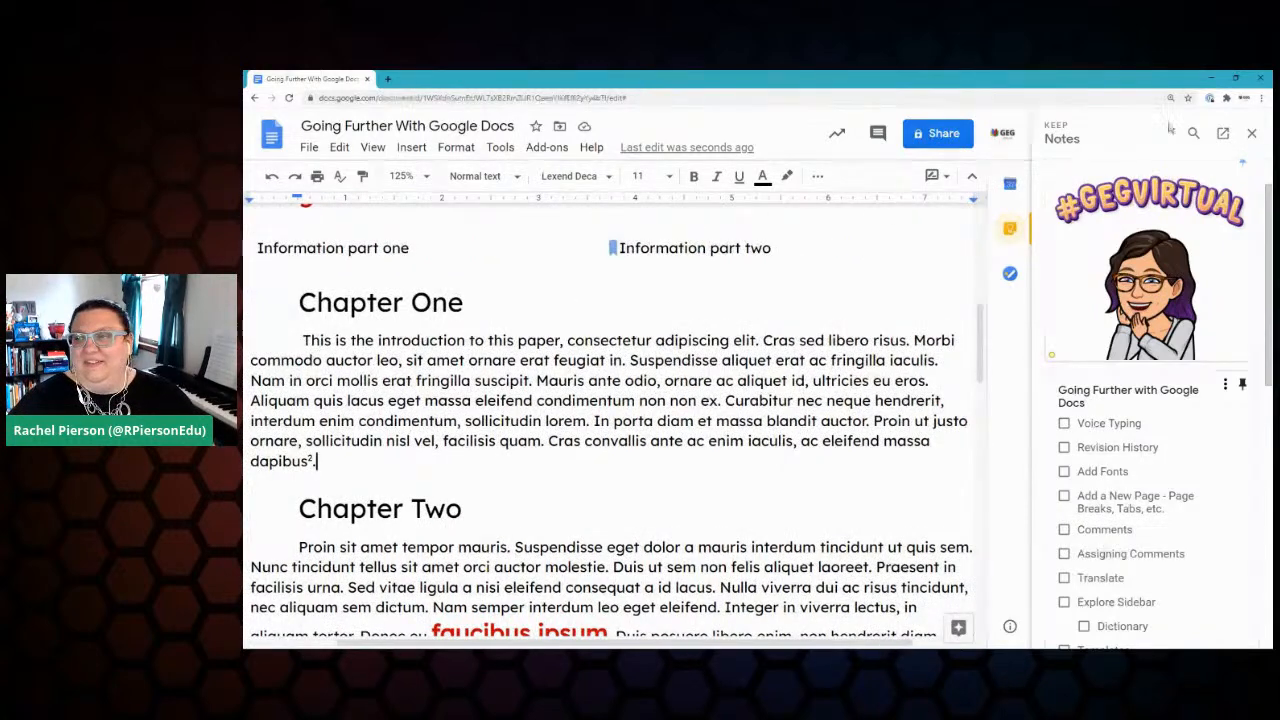
{"action": "left_click", "coordinate": [1251, 133]}
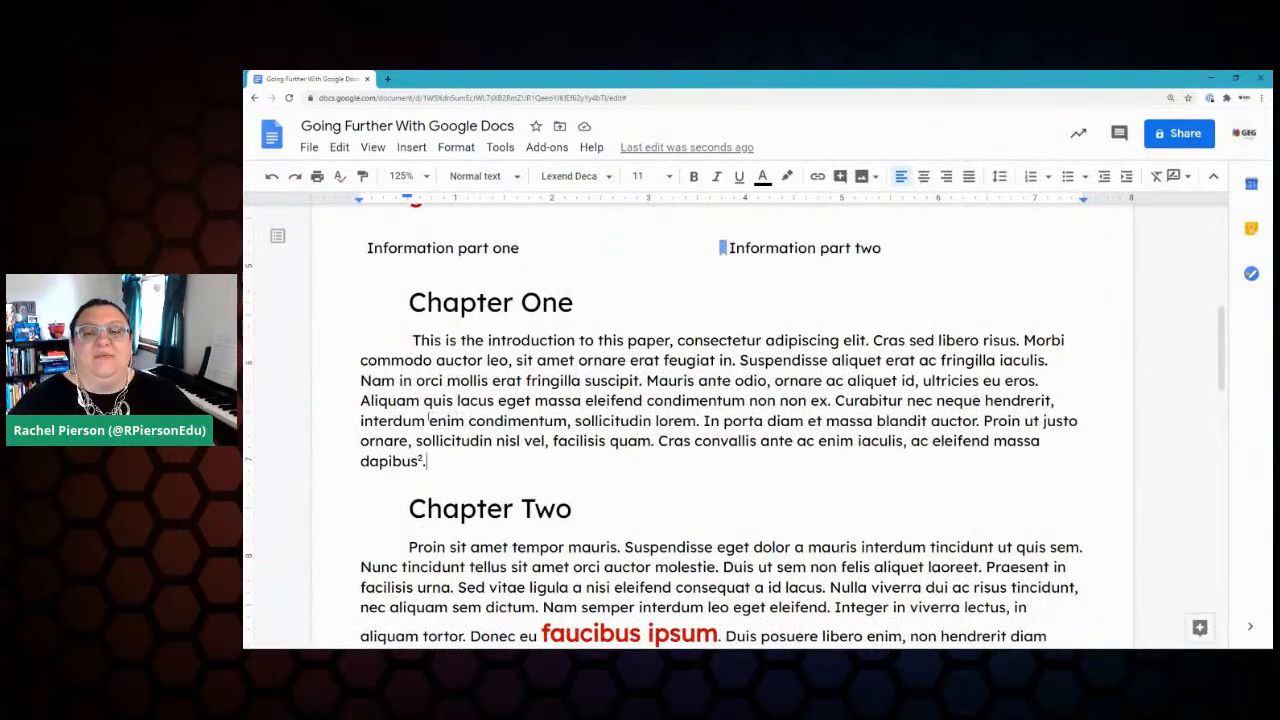
Step: Add an empty paragraph after Chapter Five's final 'sapien.', switch to Editing, and accept the Add paragraph suggestion
{"action": "scroll", "coordinate": [428, 412], "scroll_direction": "down", "scroll_amount": 15}
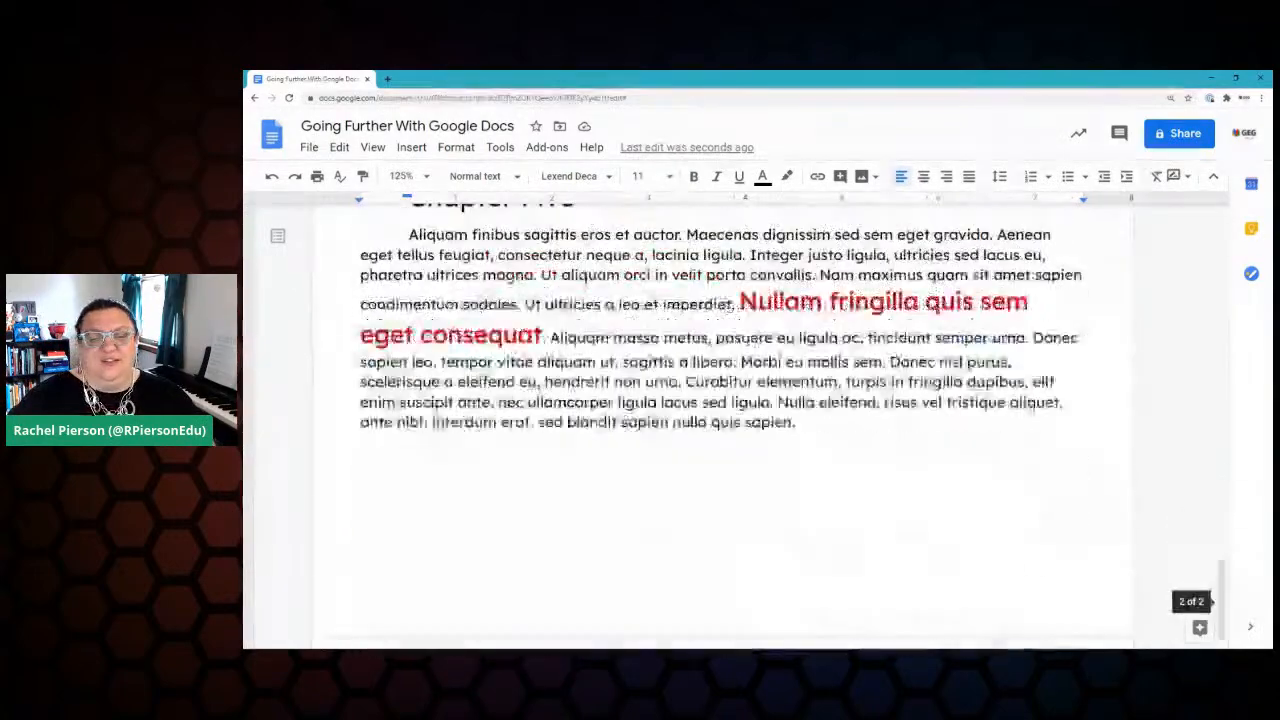
{"action": "left_click", "coordinate": [817, 410]}
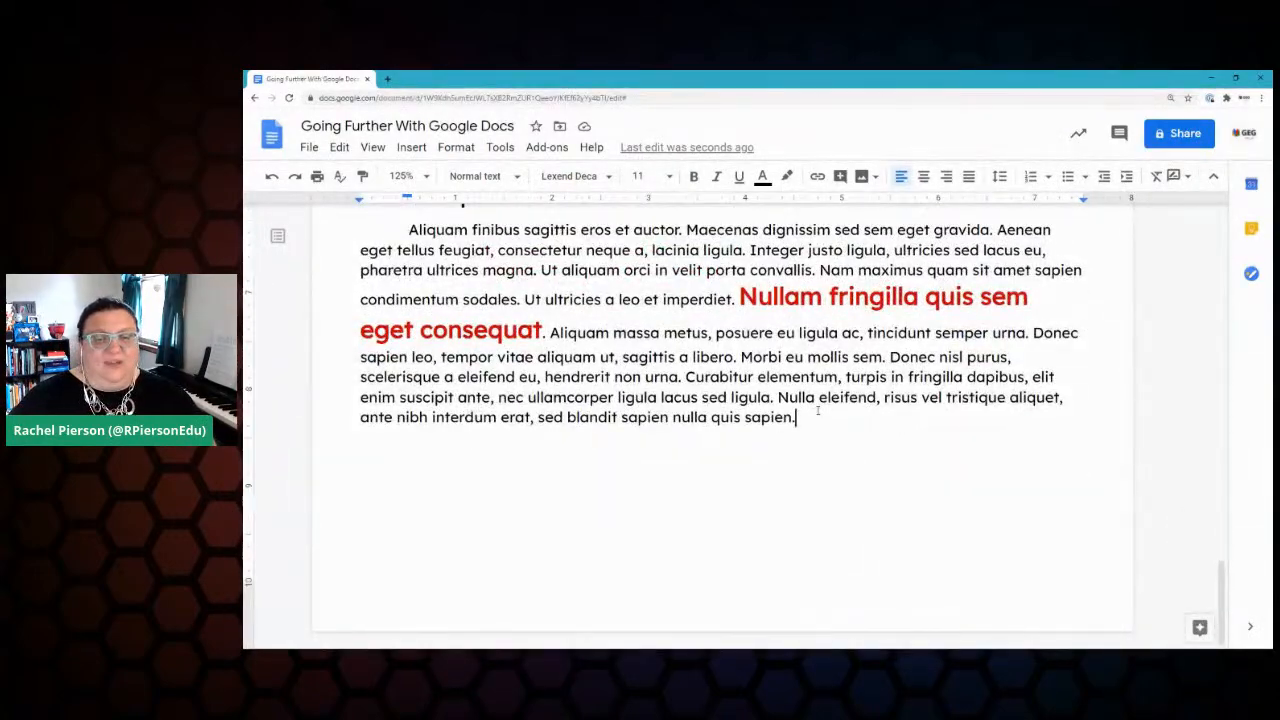
{"action": "key", "text": "Return"}
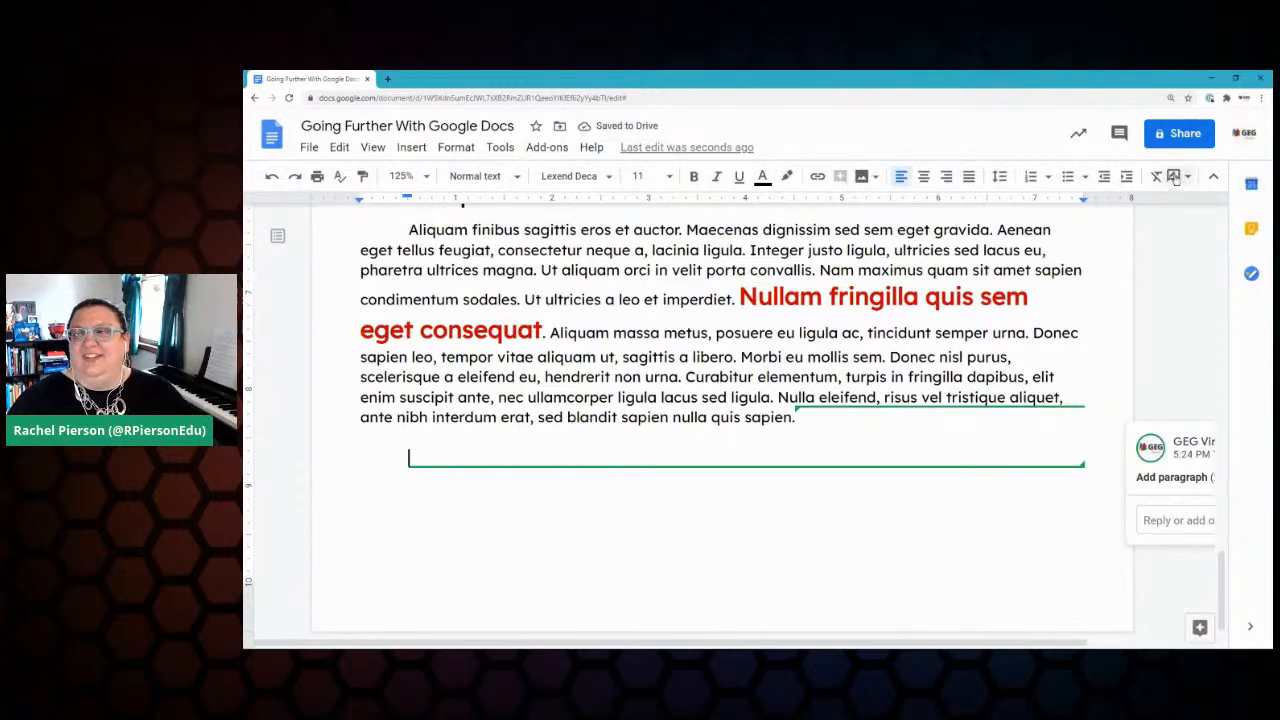
{"action": "left_click", "coordinate": [1176, 177]}
{"action": "left_click", "coordinate": [1125, 210]}
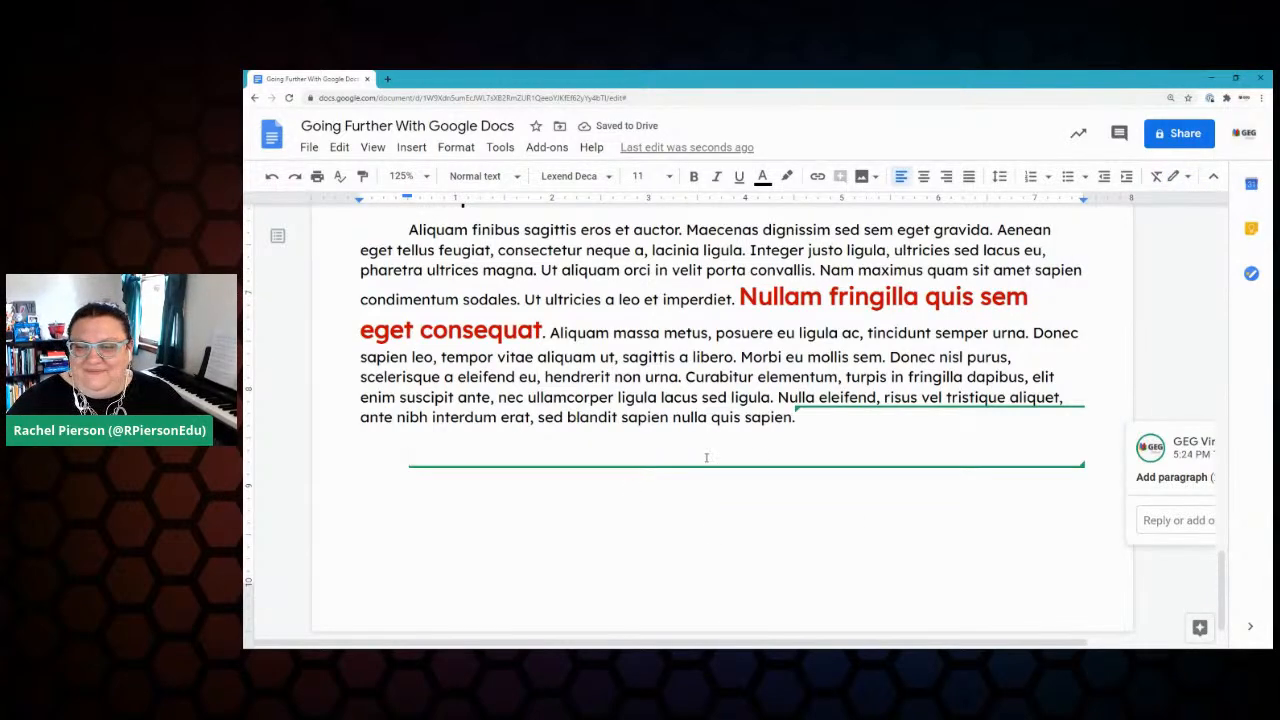
{"action": "left_click_drag", "start_coordinate": [950, 643], "coordinate": [1109, 641]}
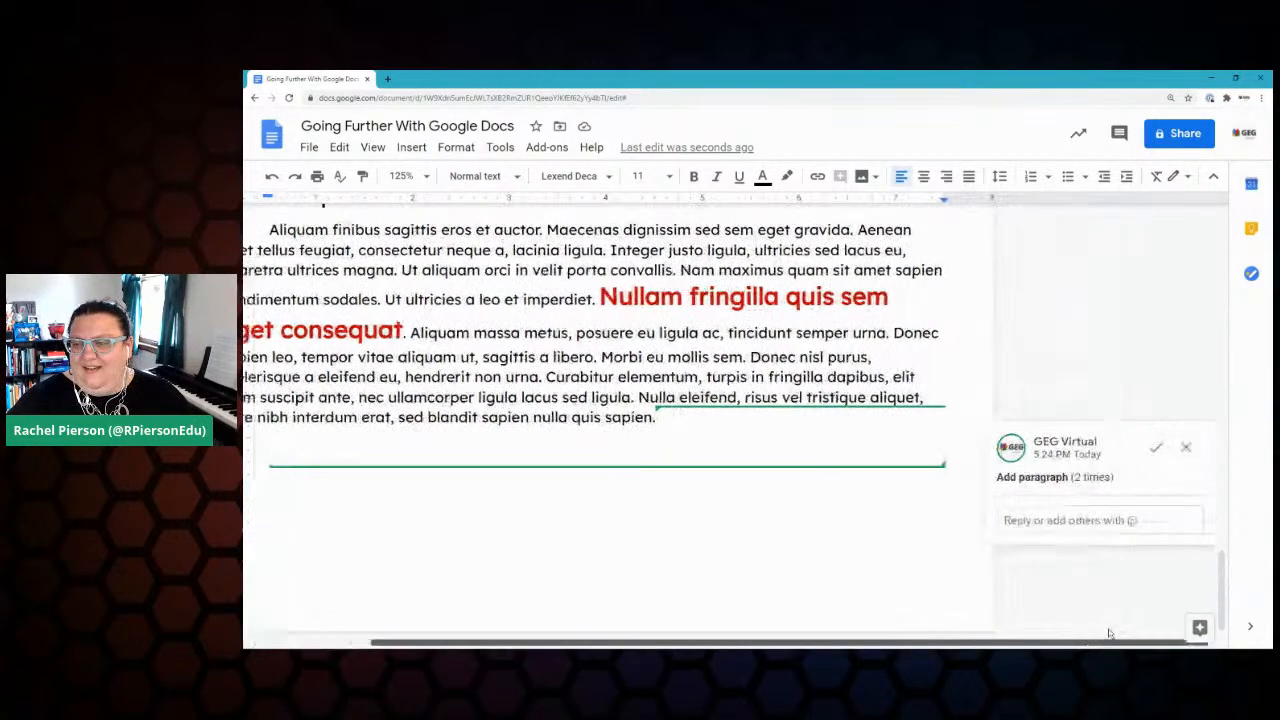
{"action": "left_click", "coordinate": [1156, 447]}
{"action": "left_click", "coordinate": [434, 457]}
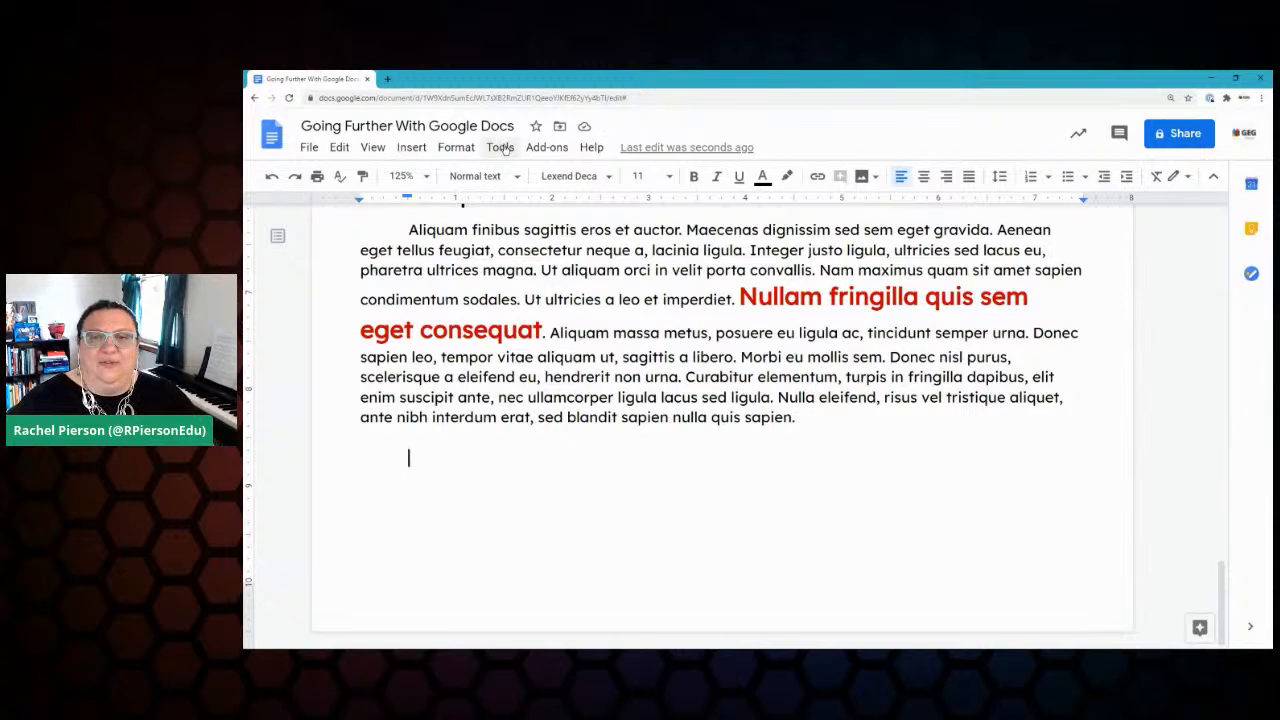
Step: Turn on Voice typing from the Tools menu and nudge its panel up and left
{"action": "left_click", "coordinate": [502, 148]}
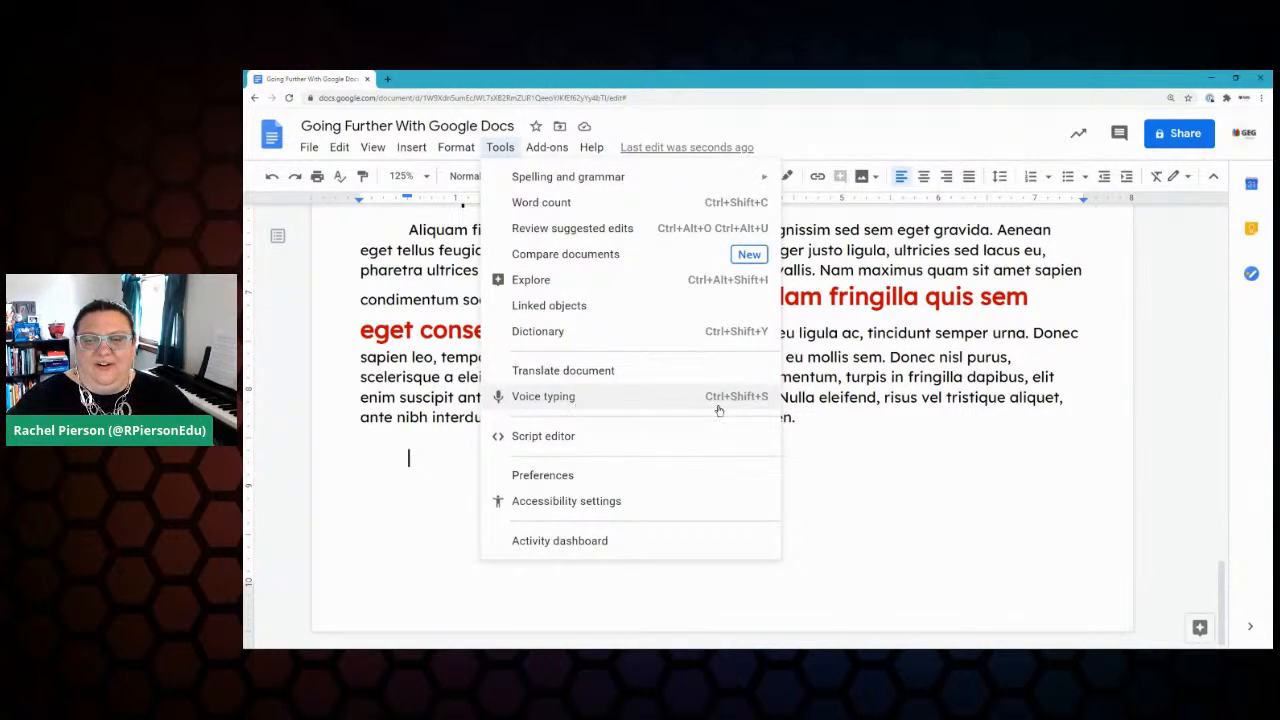
{"action": "left_click", "coordinate": [588, 400]}
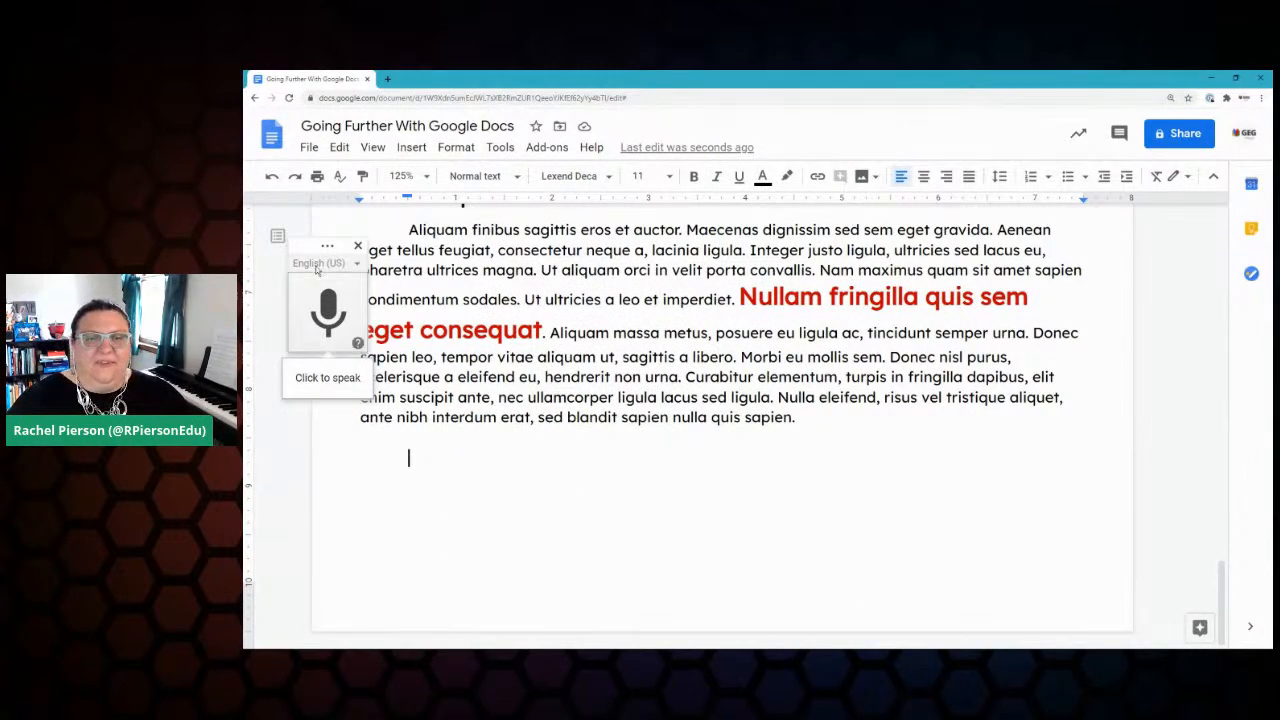
{"action": "left_click_drag", "start_coordinate": [305, 246], "coordinate": [284, 236]}
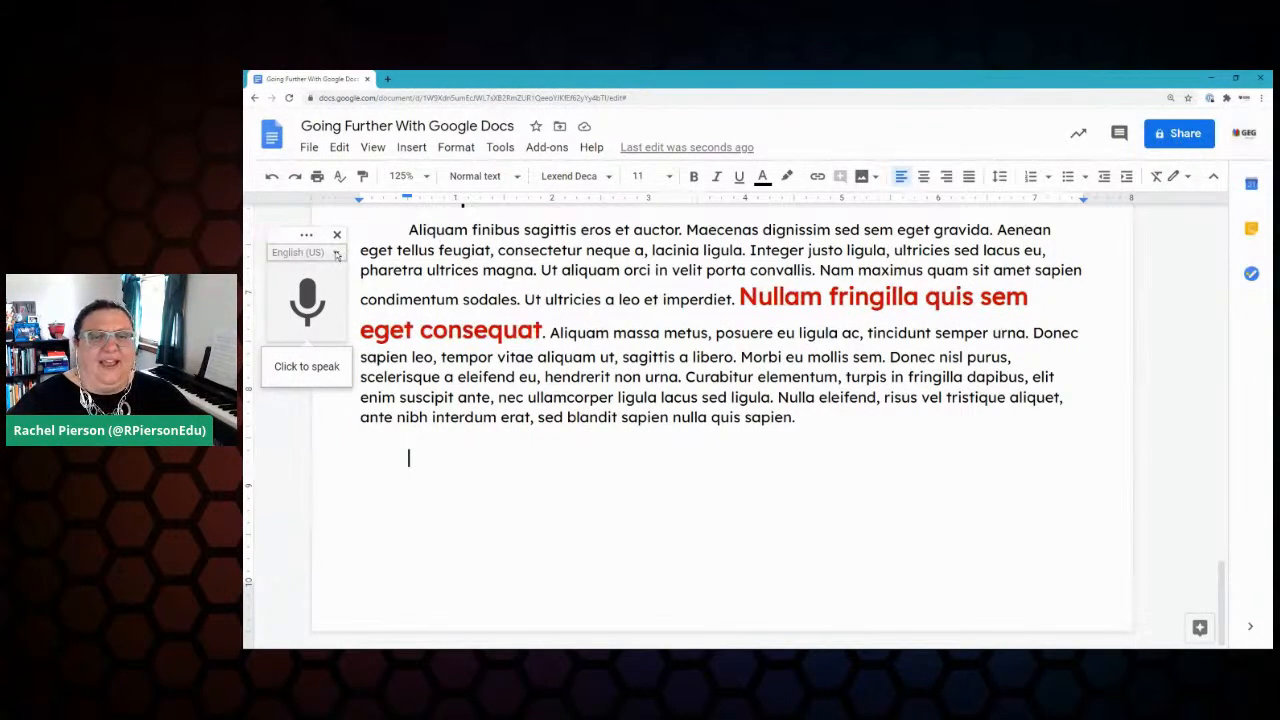
Step: Keep English (US) as the dictation language and start the microphone listening
{"action": "left_click", "coordinate": [337, 253]}
{"action": "scroll", "coordinate": [427, 355], "scroll_direction": "down", "scroll_amount": 5}
{"action": "scroll", "coordinate": [429, 355], "scroll_direction": "down", "scroll_amount": 10}
{"action": "scroll", "coordinate": [429, 355], "scroll_direction": "down", "scroll_amount": 15}
{"action": "scroll", "coordinate": [429, 355], "scroll_direction": "up", "scroll_amount": 15}
{"action": "scroll", "coordinate": [419, 376], "scroll_direction": "up", "scroll_amount": 15}
{"action": "scroll", "coordinate": [410, 383], "scroll_direction": "up", "scroll_amount": 5}
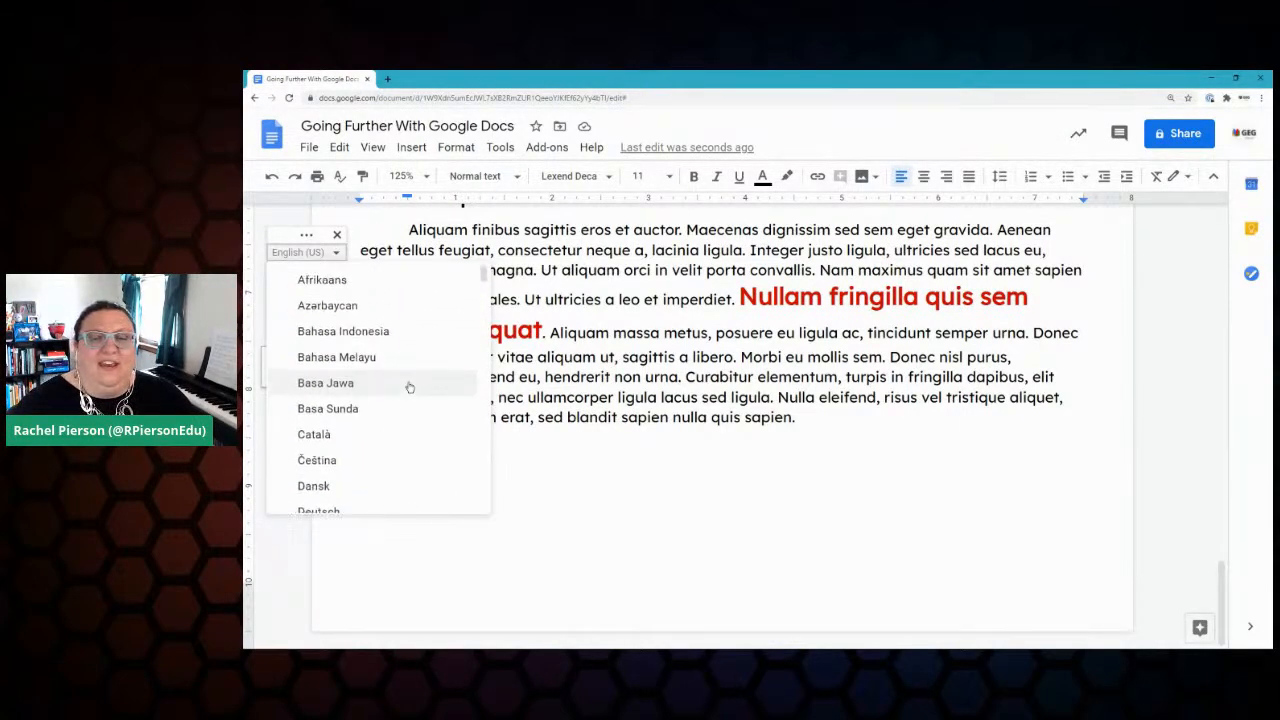
{"action": "scroll", "coordinate": [408, 388], "scroll_direction": "down", "scroll_amount": 8}
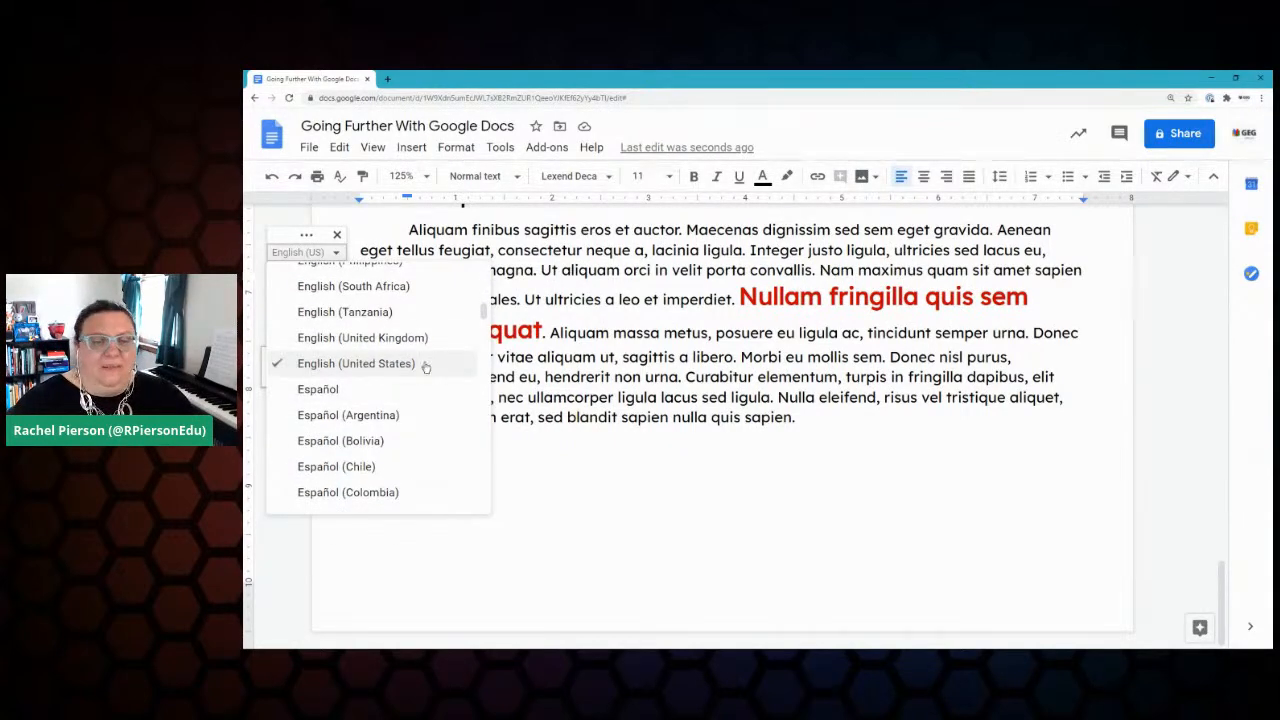
{"action": "left_click", "coordinate": [362, 366]}
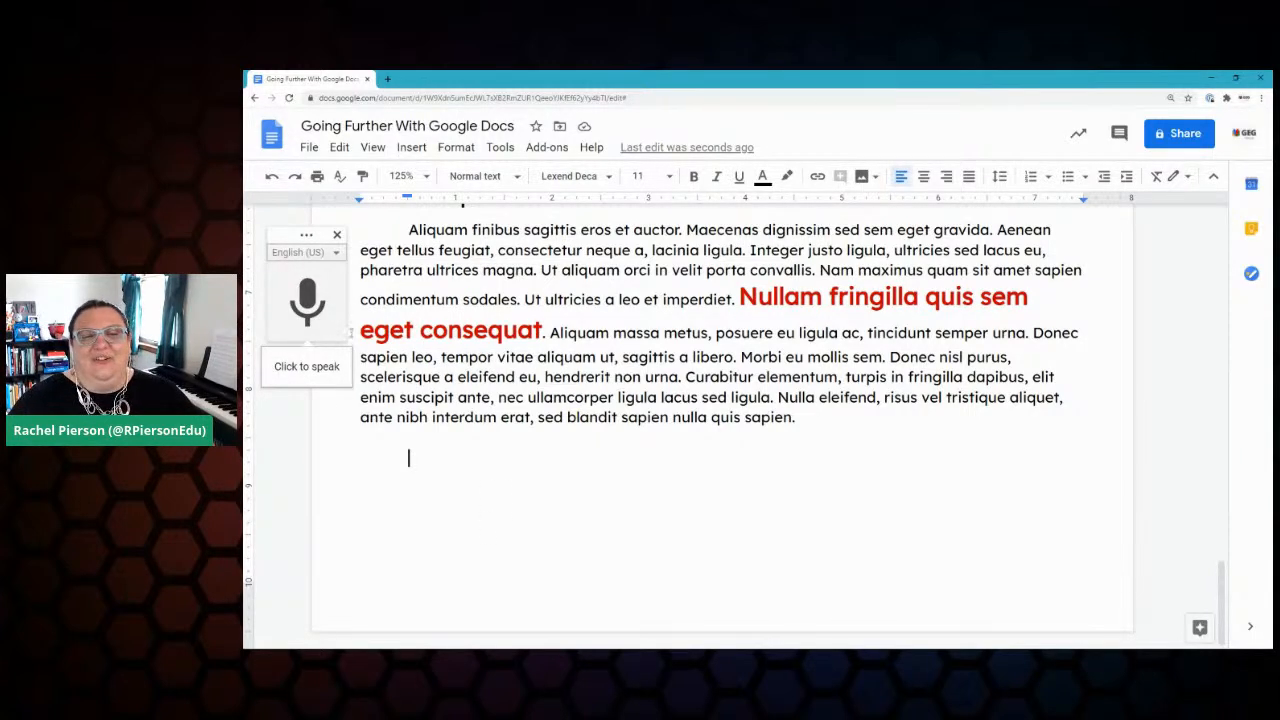
{"action": "left_click", "coordinate": [308, 296]}
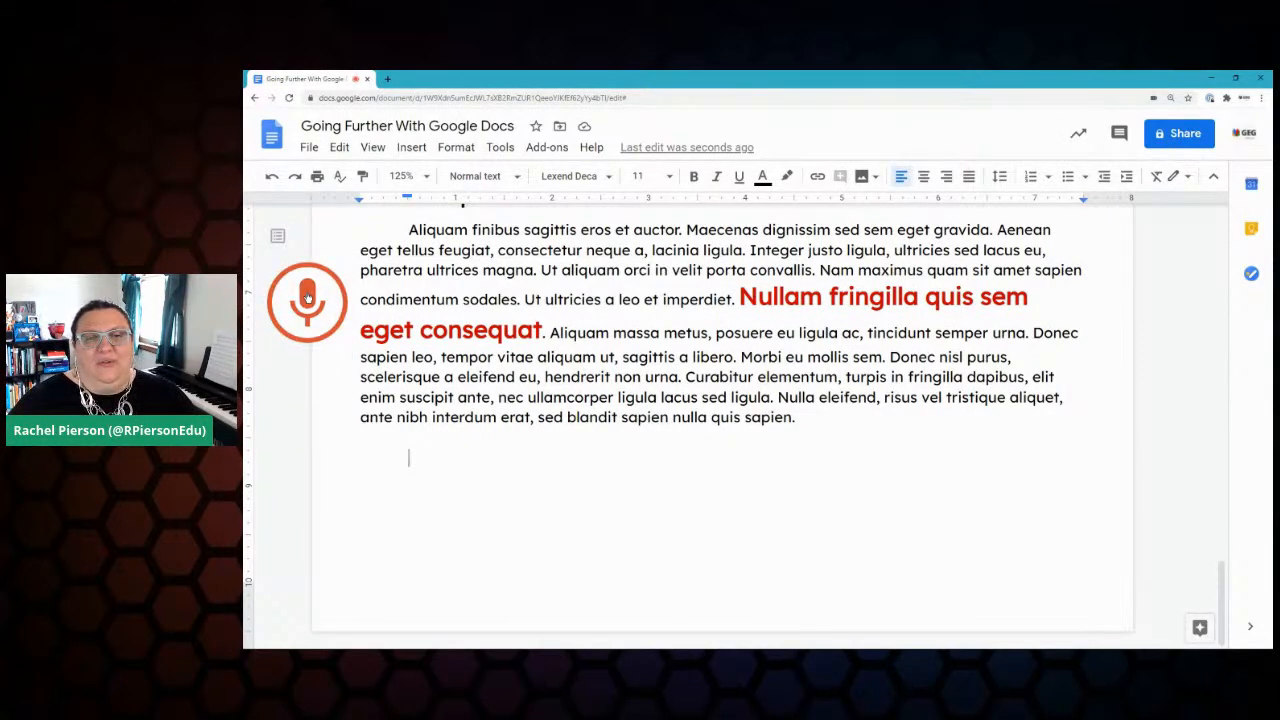
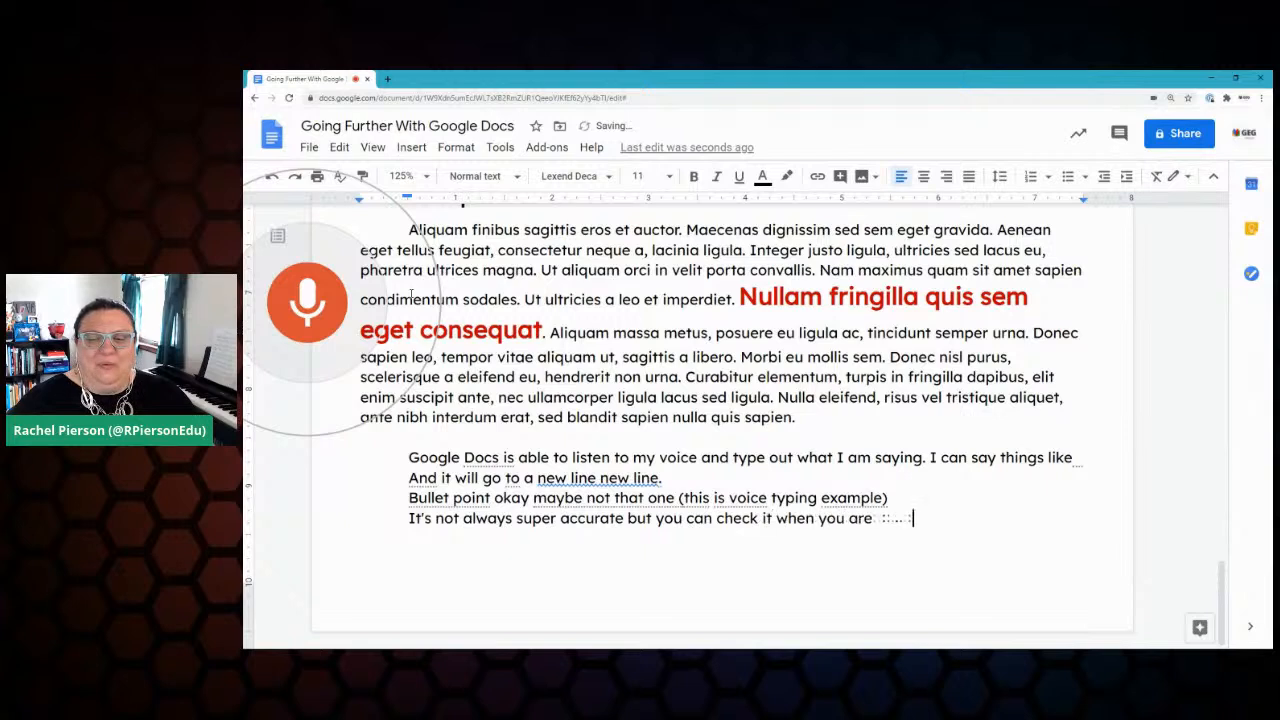
Step: Stop dictation, dismiss the tip, and accept the grammar fix removing the repeated 'new line'
{"action": "left_click", "coordinate": [317, 309]}
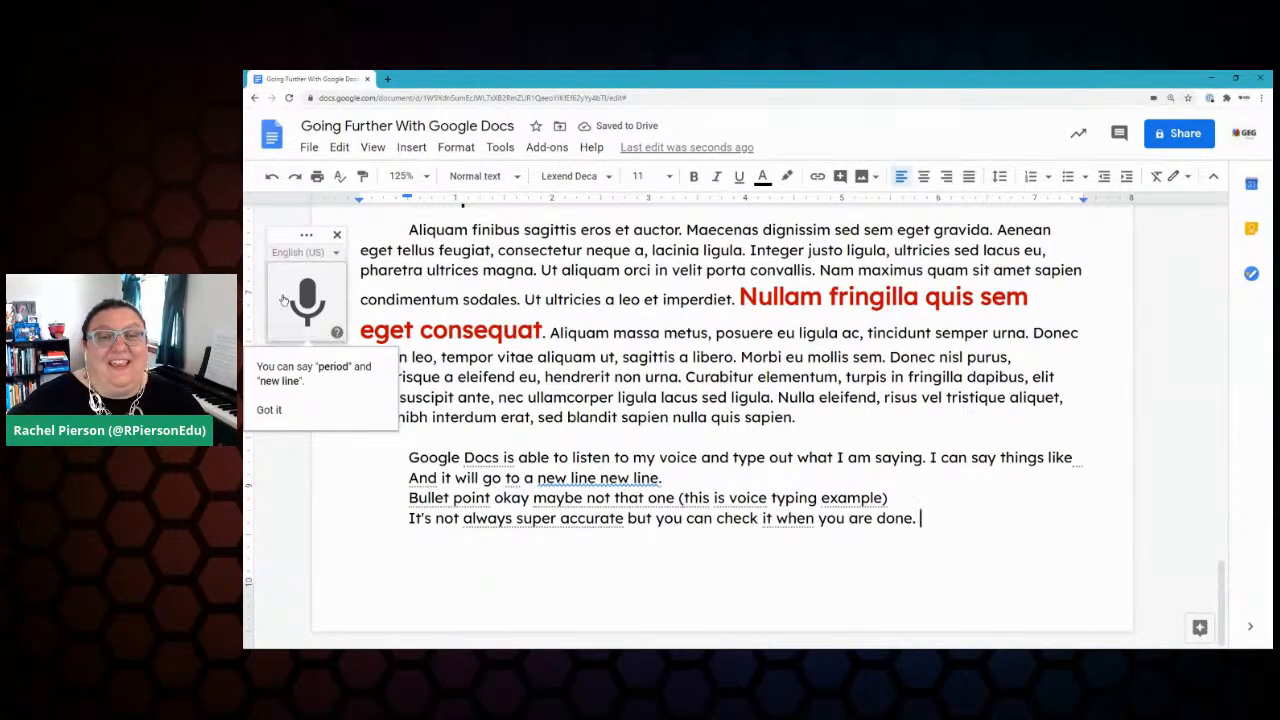
{"action": "left_click", "coordinate": [270, 411]}
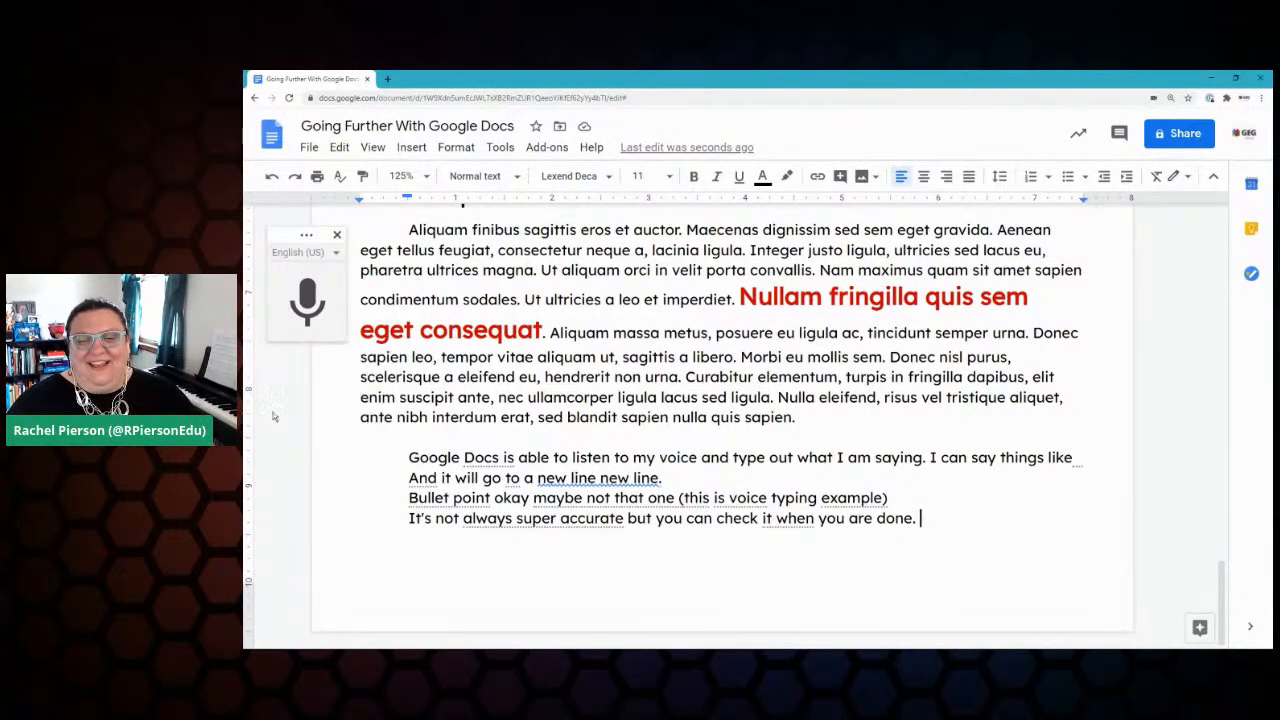
{"action": "left_click", "coordinate": [603, 478]}
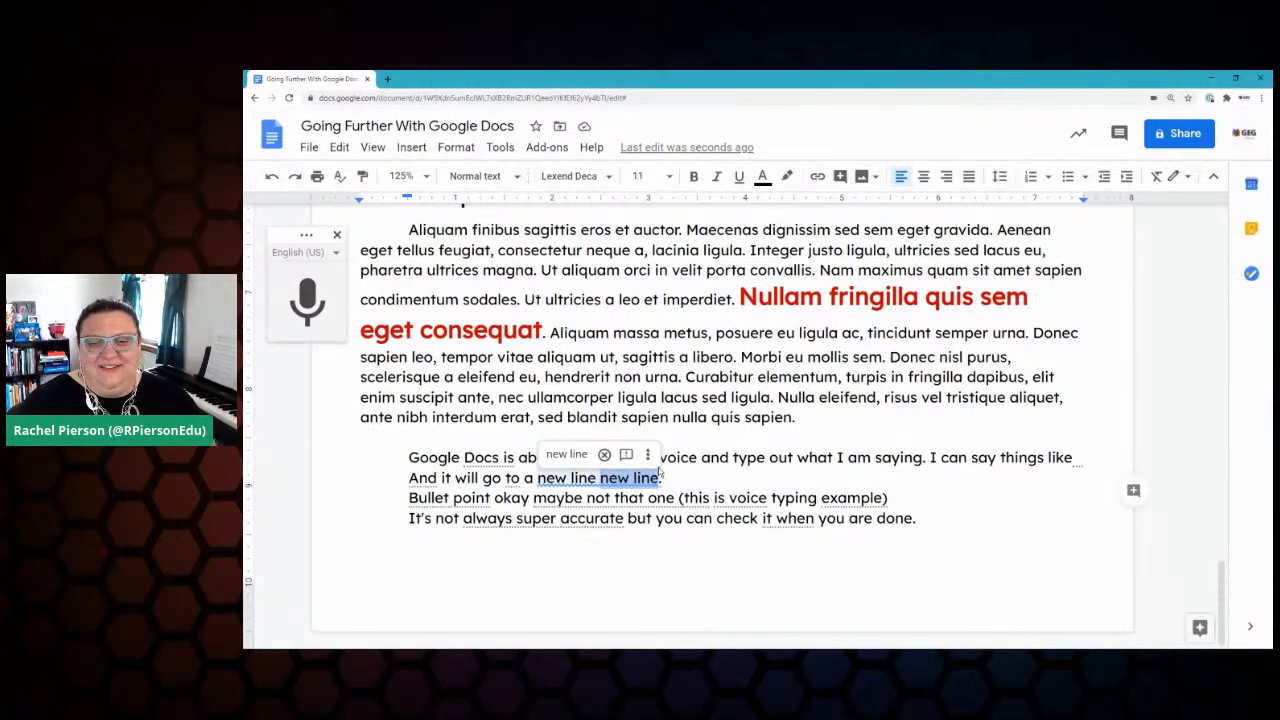
{"action": "left_click", "coordinate": [566, 454]}
{"action": "key", "text": "BackSpace"}
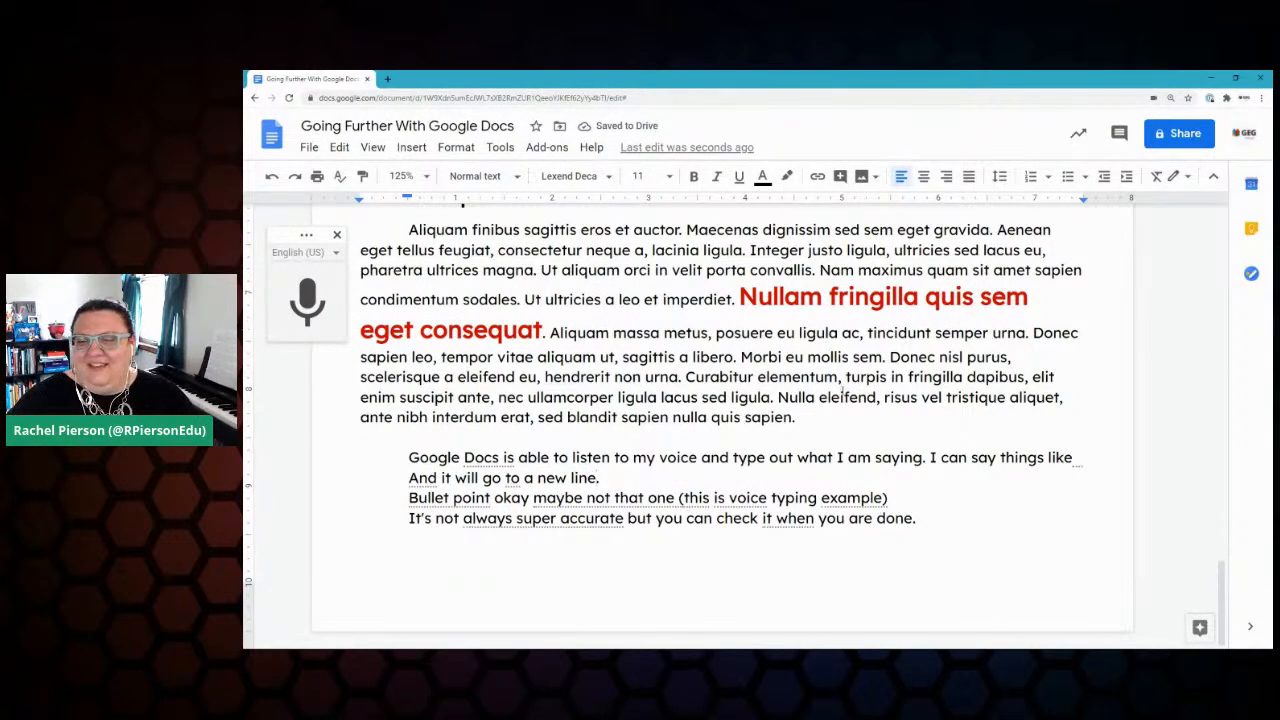
Step: Join the 'And it will go to a new line' sentence onto the previous line in lowercase
{"action": "left_click", "coordinate": [399, 480]}
{"action": "key", "text": "BackSpace"}
{"action": "key", "text": "BackSpace"}
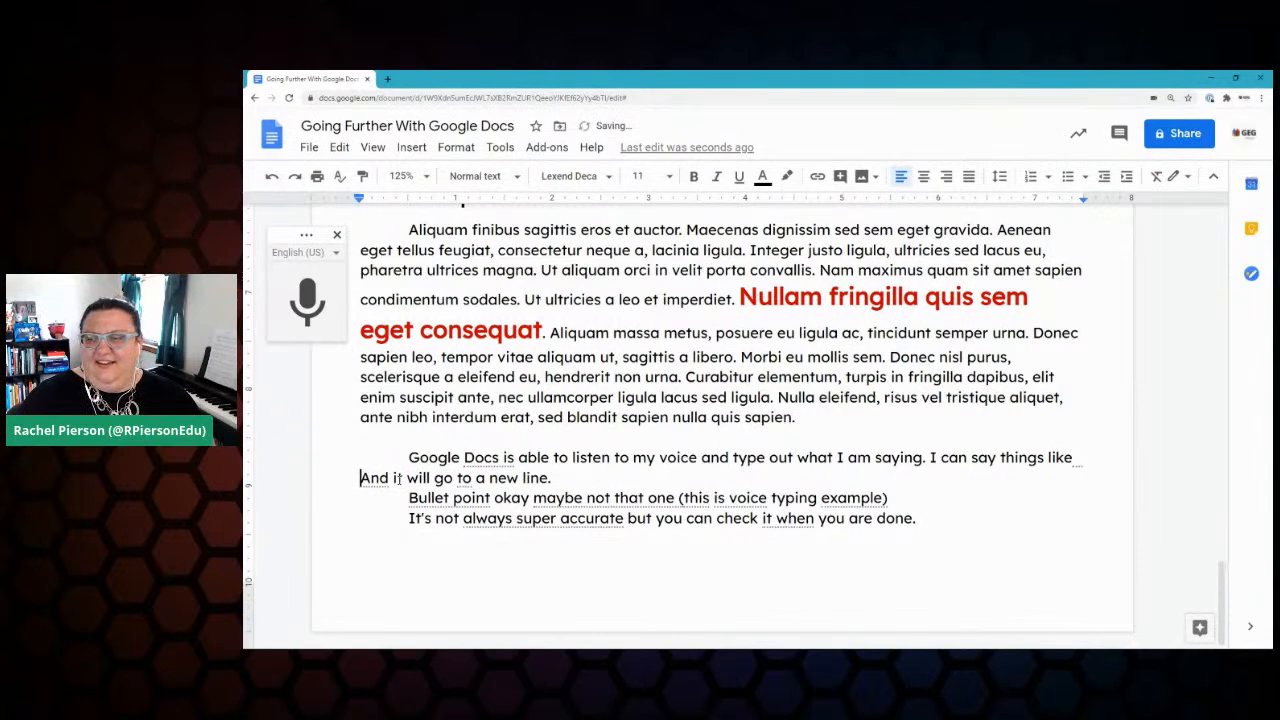
{"action": "key", "text": "Delete"}
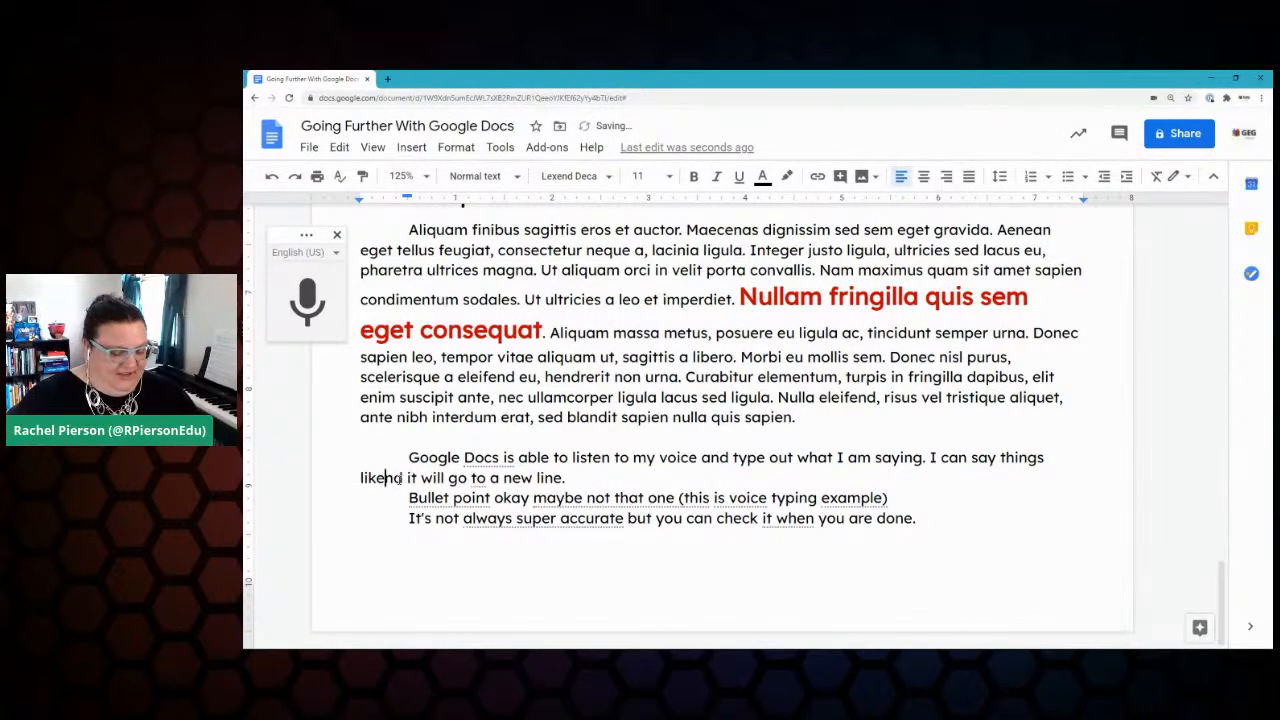
{"action": "type", "text": "a"}
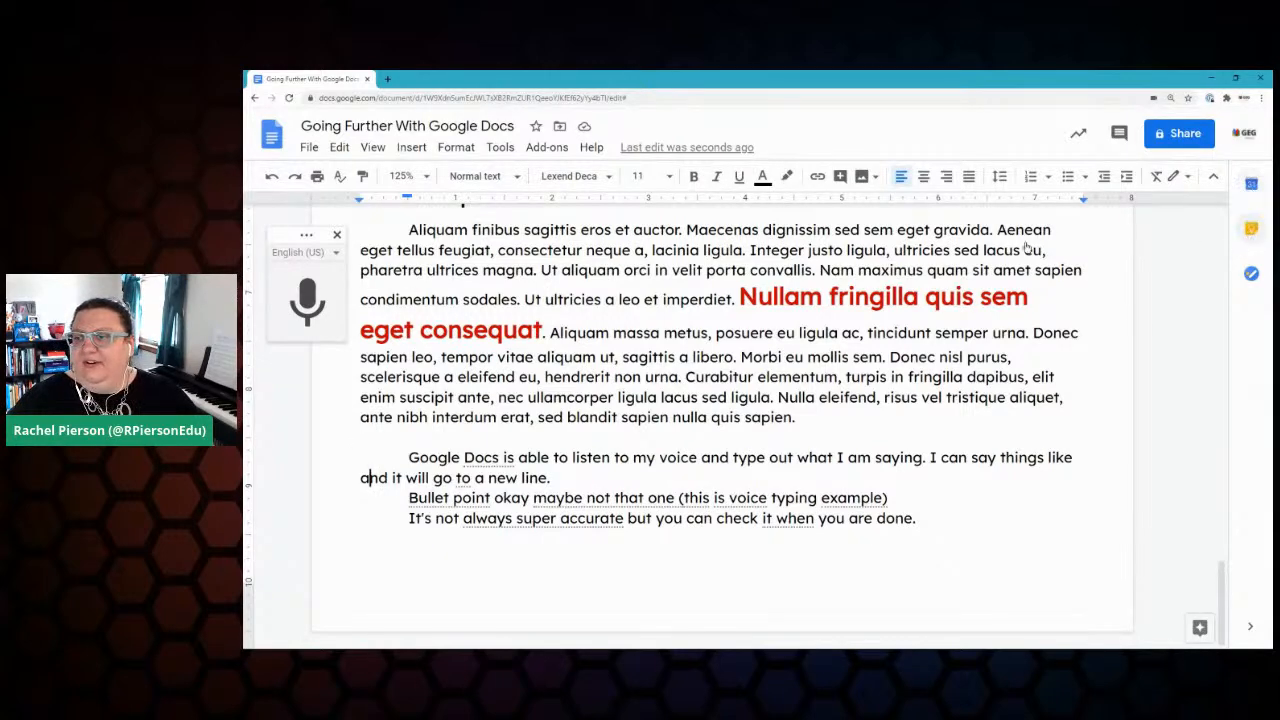
{"action": "left_click", "coordinate": [1251, 229]}
Step: Tick Voice Typing in the Keep checklist, bringing completed items to 10
{"action": "scroll", "coordinate": [1184, 502], "scroll_direction": "down", "scroll_amount": 3}
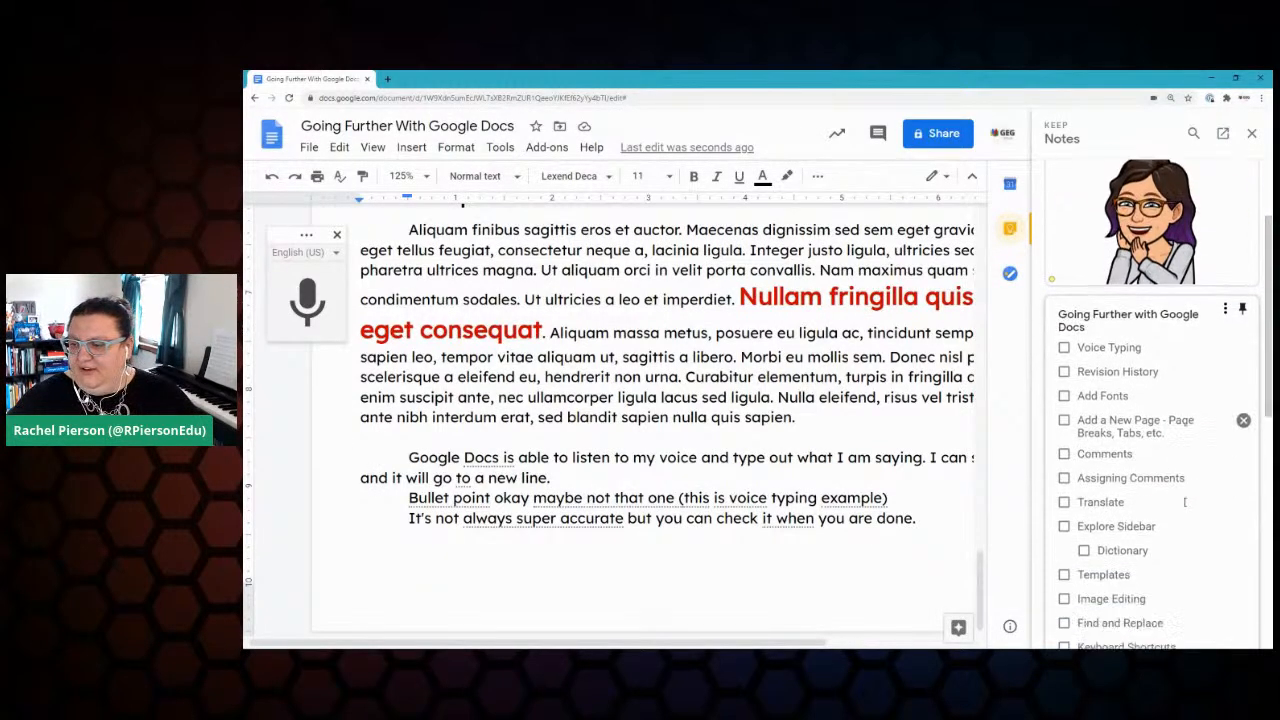
{"action": "scroll", "coordinate": [1184, 502], "scroll_direction": "down", "scroll_amount": 1}
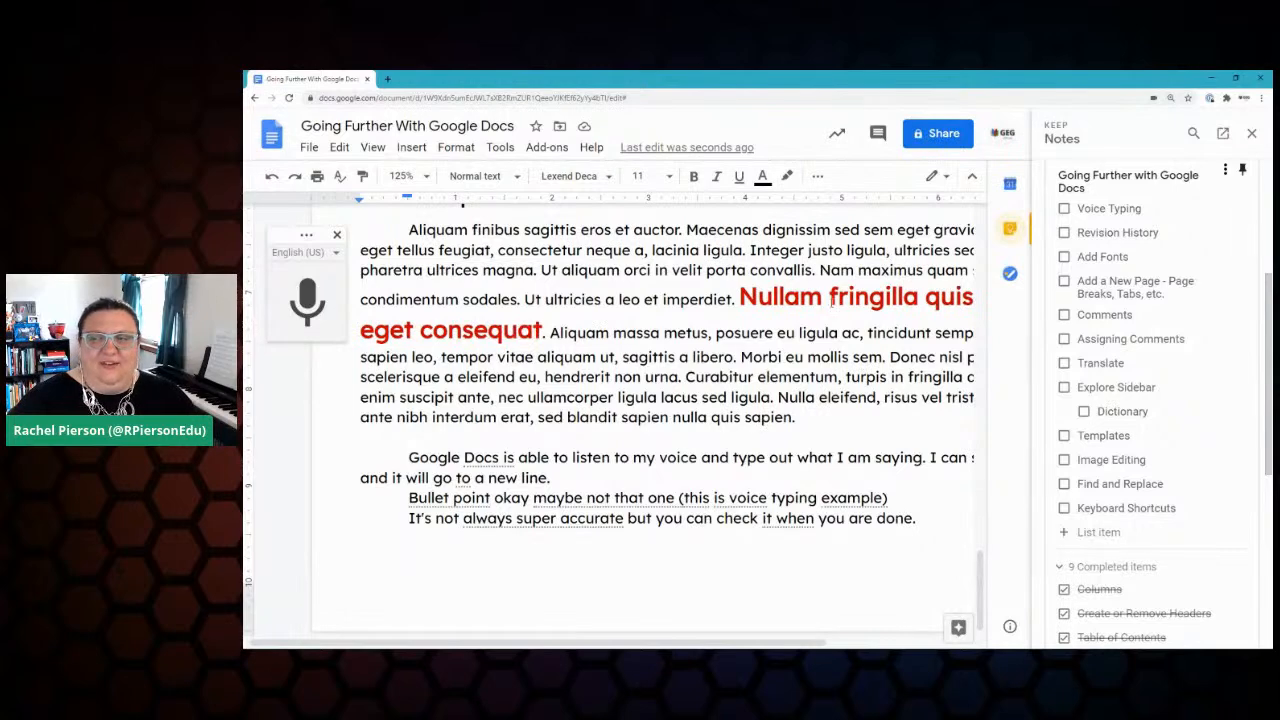
{"action": "left_click", "coordinate": [1065, 210]}
{"action": "left_click", "coordinate": [694, 400]}
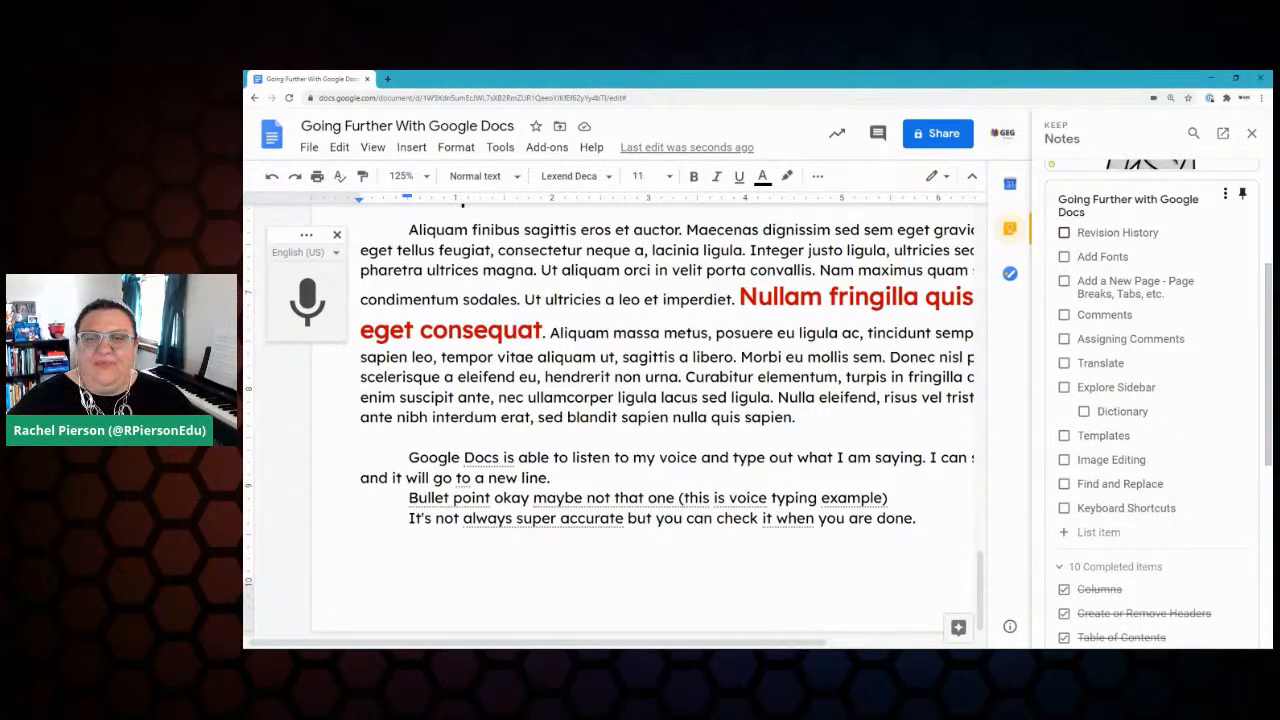
{"action": "scroll", "coordinate": [694, 400], "scroll_direction": "right", "scroll_amount": 2}
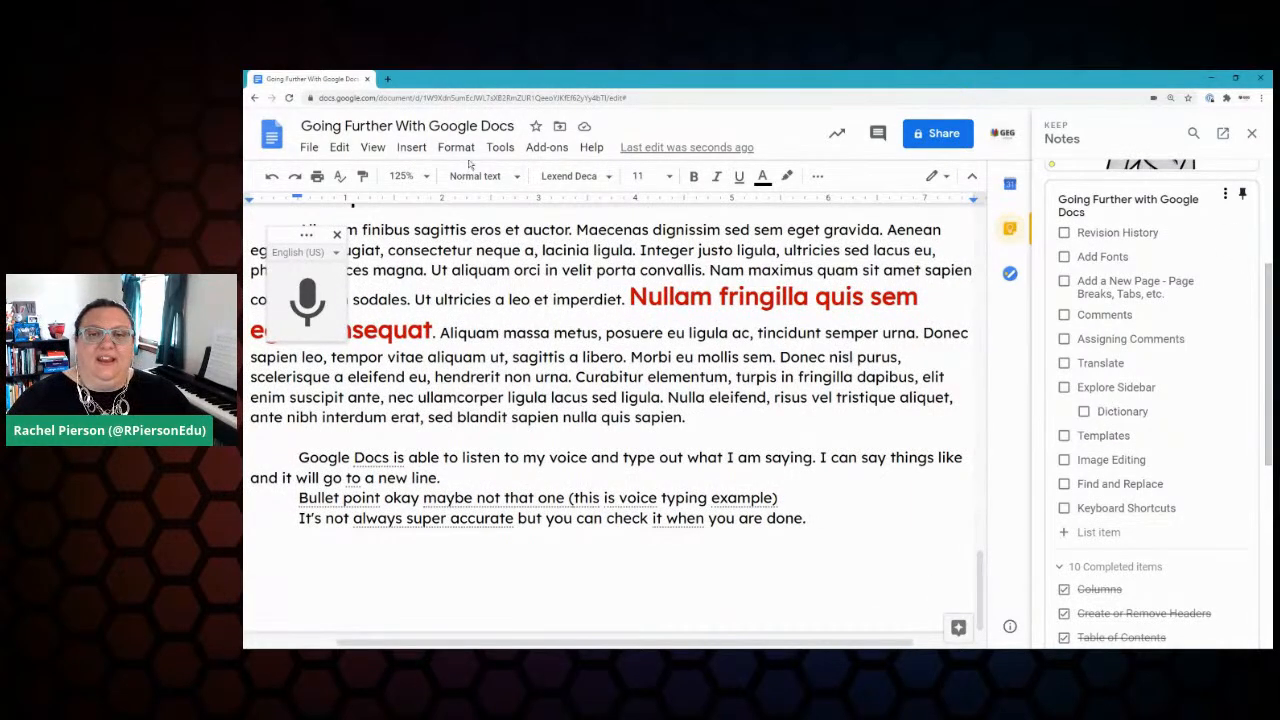
{"action": "left_click", "coordinate": [498, 148]}
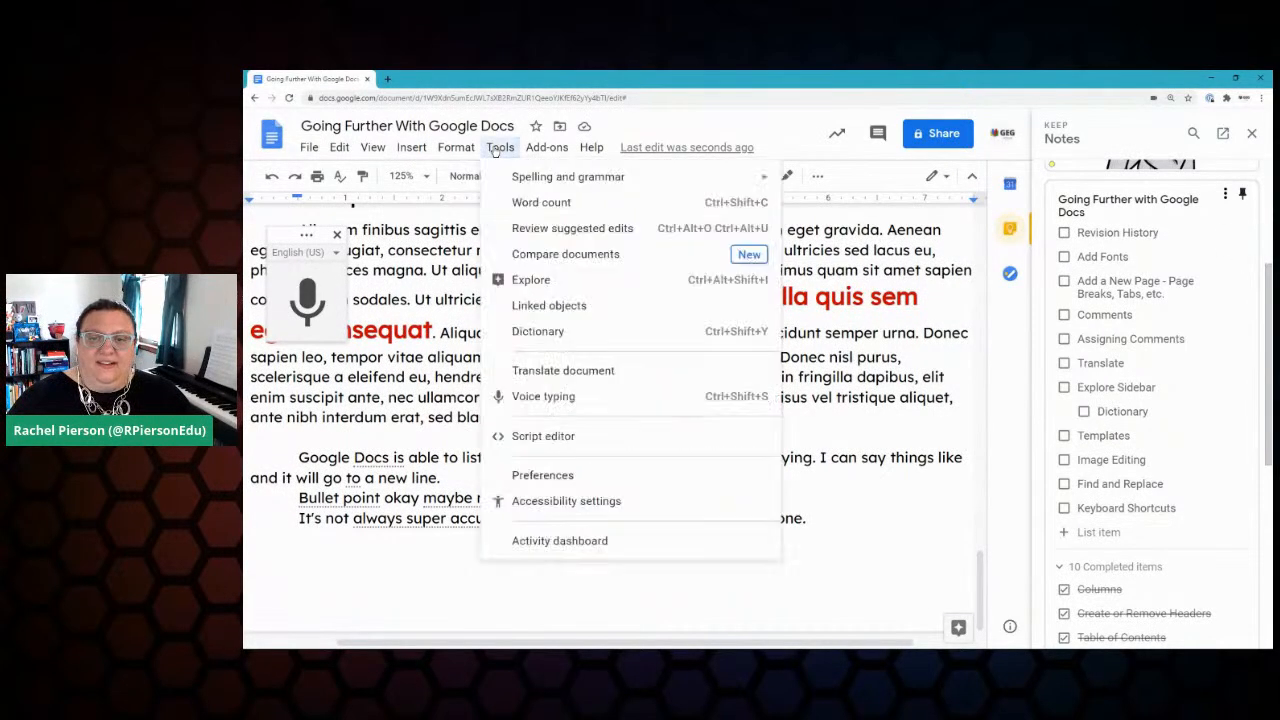
{"action": "left_click", "coordinate": [655, 264]}
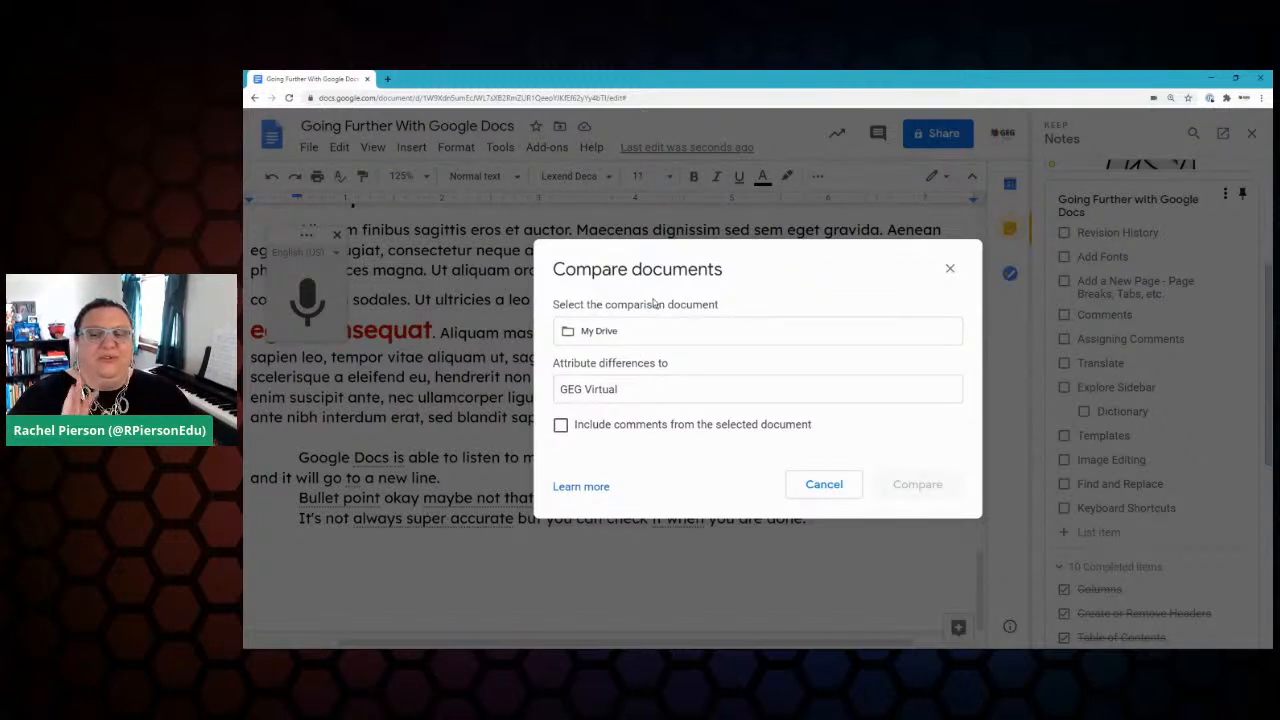
{"action": "left_click", "coordinate": [822, 486]}
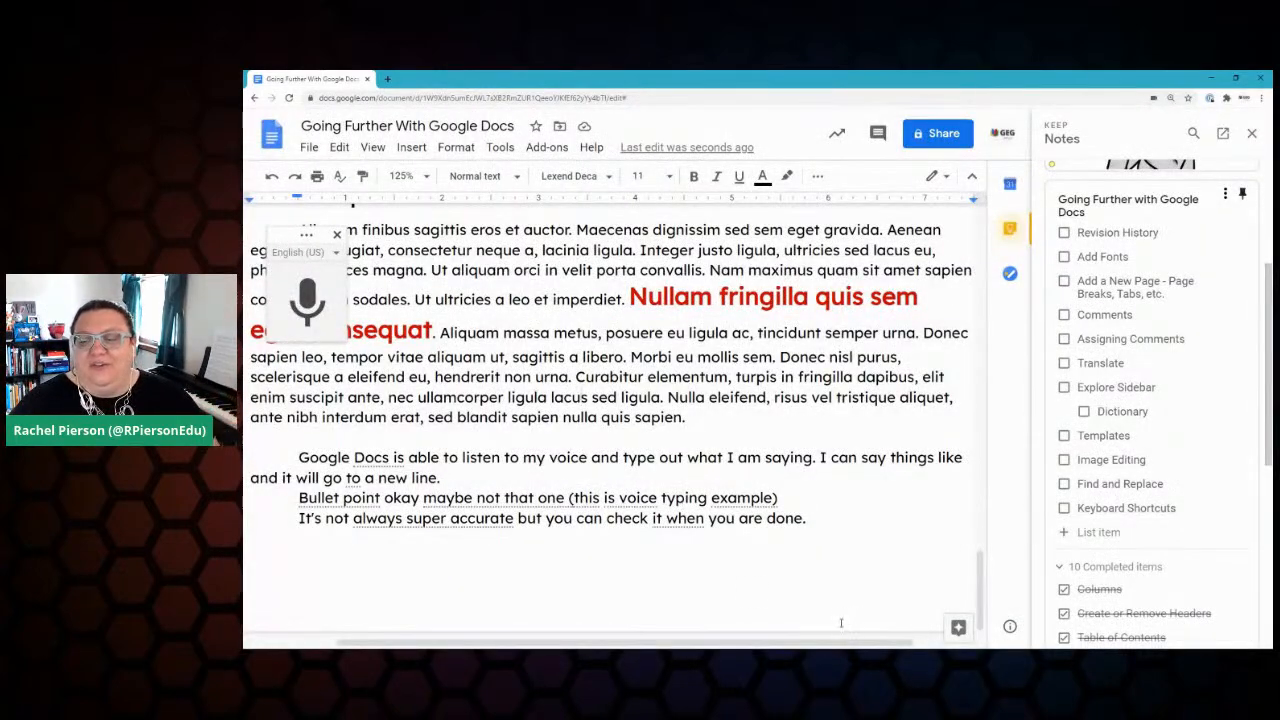
{"action": "scroll", "coordinate": [841, 623], "scroll_direction": "left", "scroll_amount": 3}
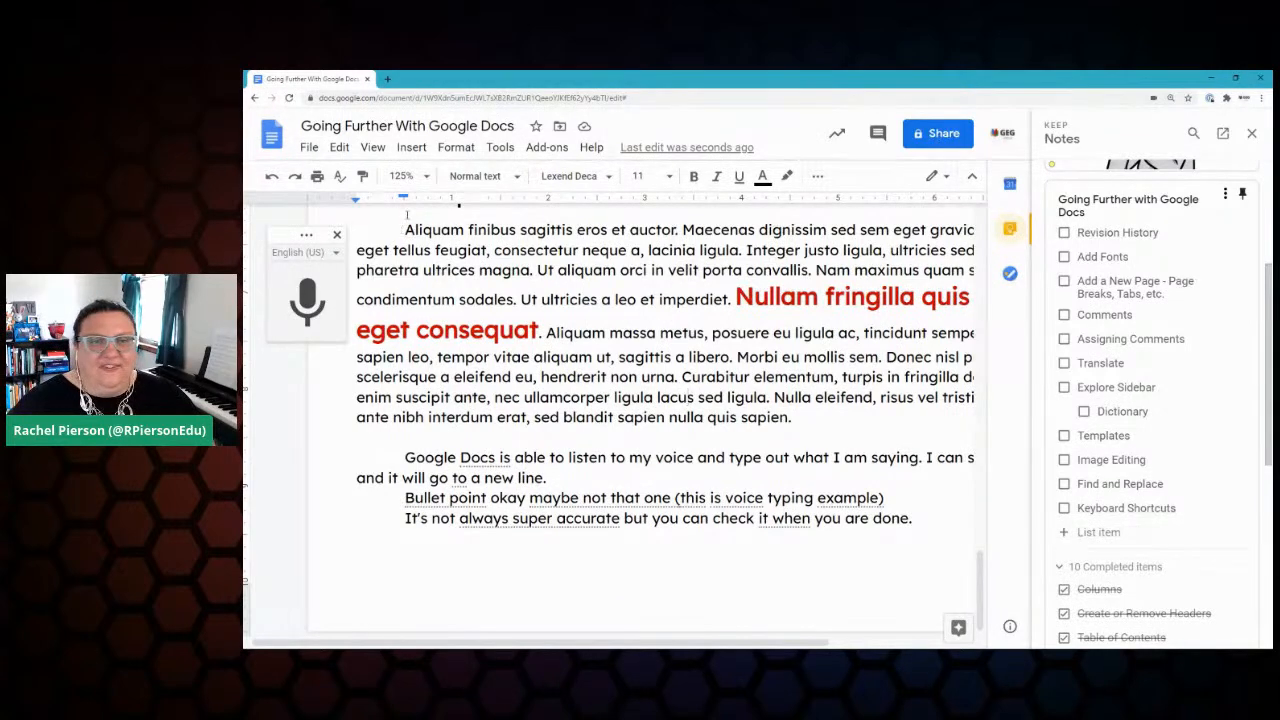
Step: Glance at the File menu, then close the voice typing box
{"action": "left_click", "coordinate": [310, 148]}
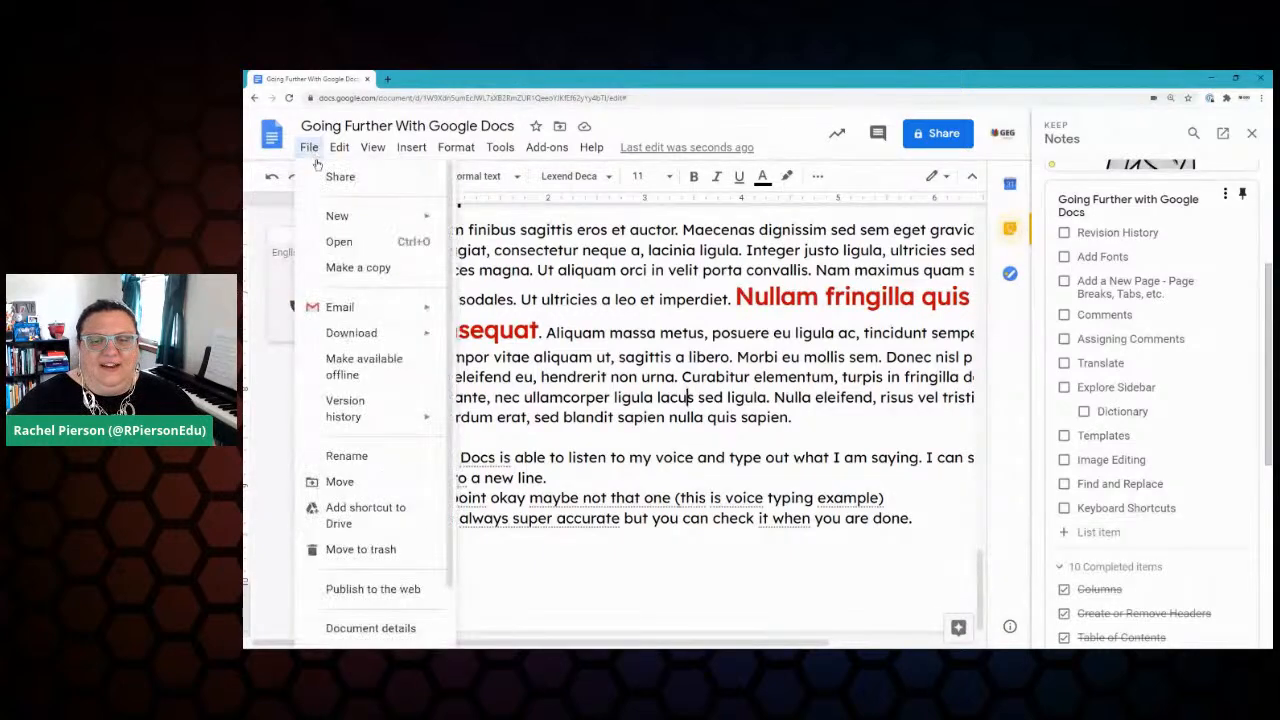
{"action": "mouse_move", "coordinate": [372, 390]}
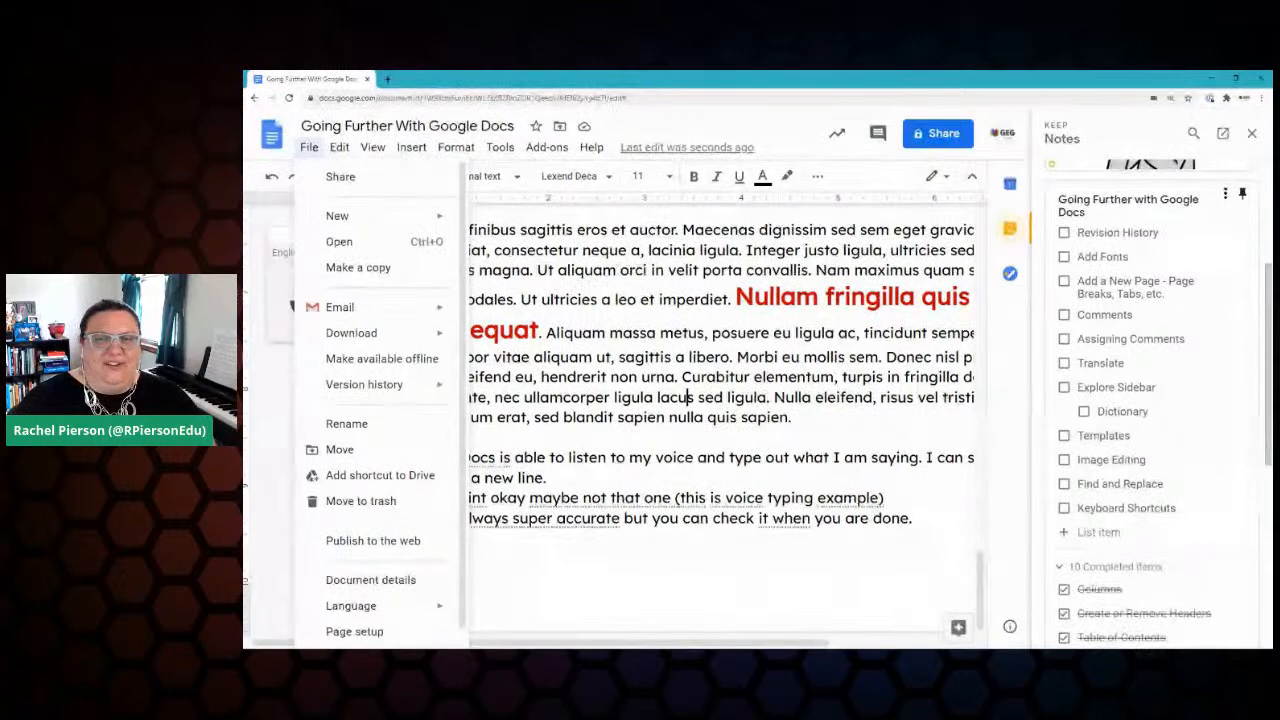
{"action": "left_click", "coordinate": [619, 259]}
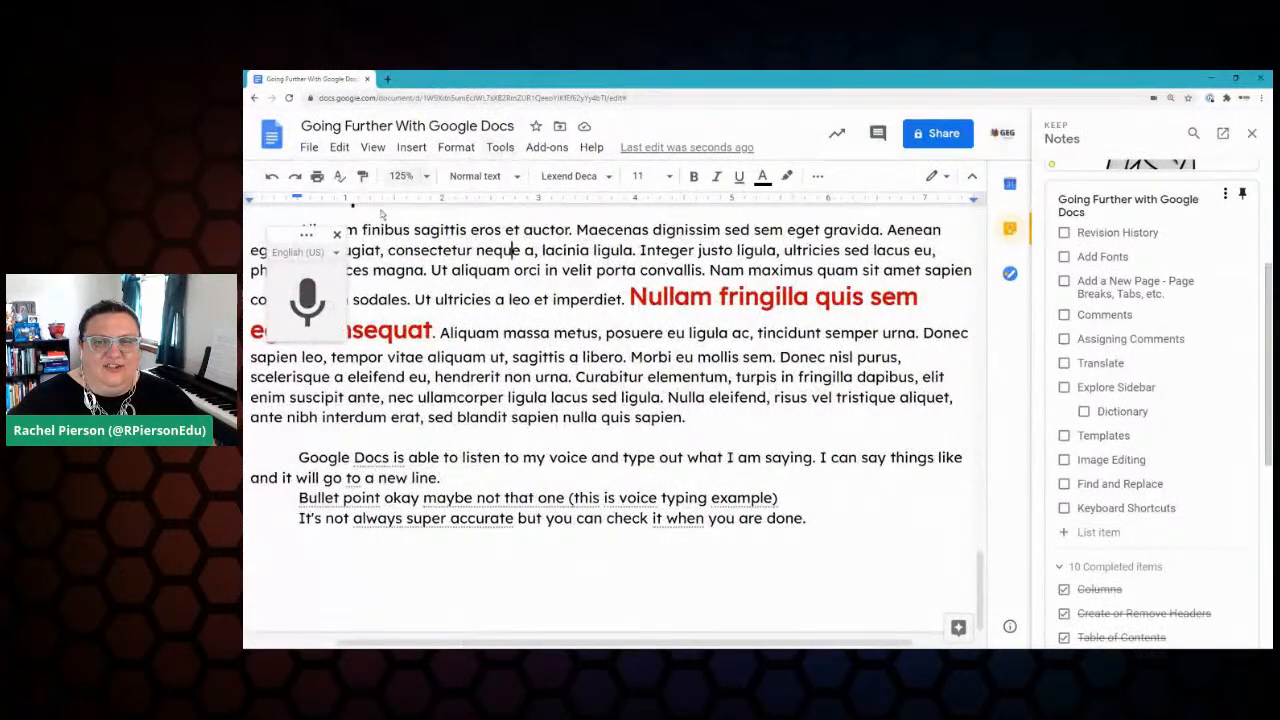
{"action": "left_click", "coordinate": [337, 237]}
Step: Reopen voice typing from Tools, close it again, and bring up File > Version history
{"action": "left_click", "coordinate": [495, 148]}
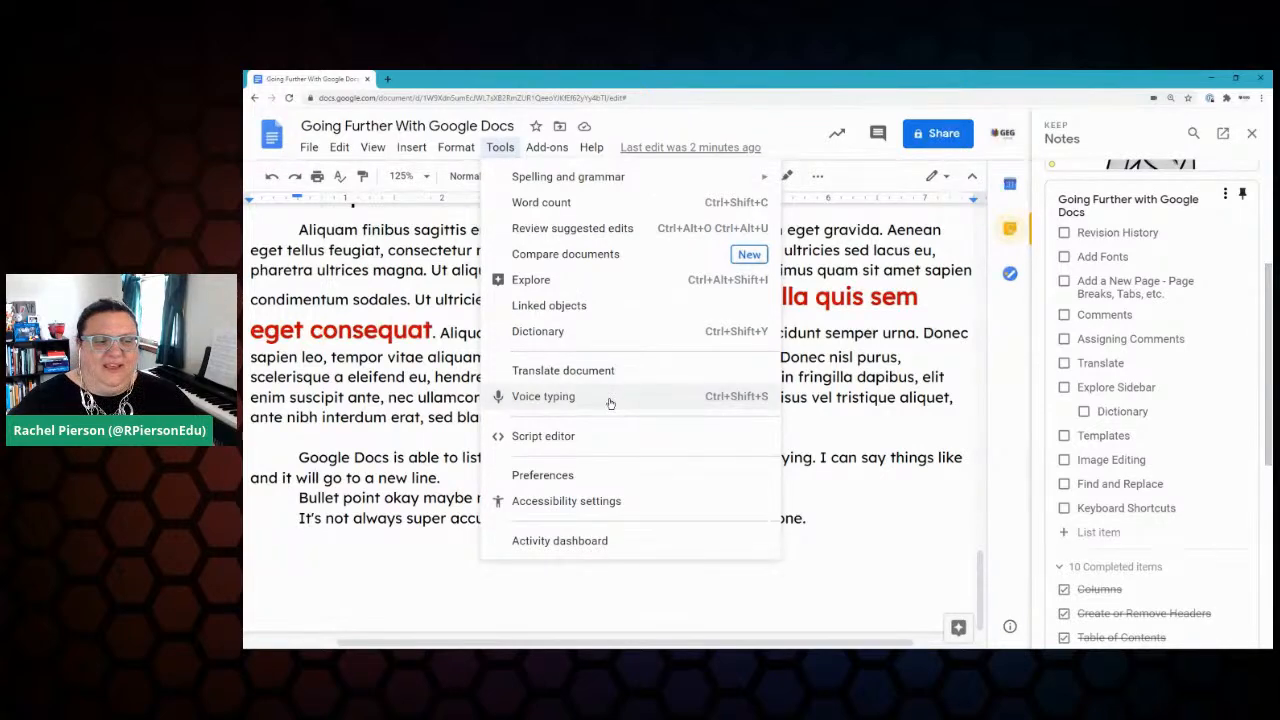
{"action": "left_click", "coordinate": [560, 400]}
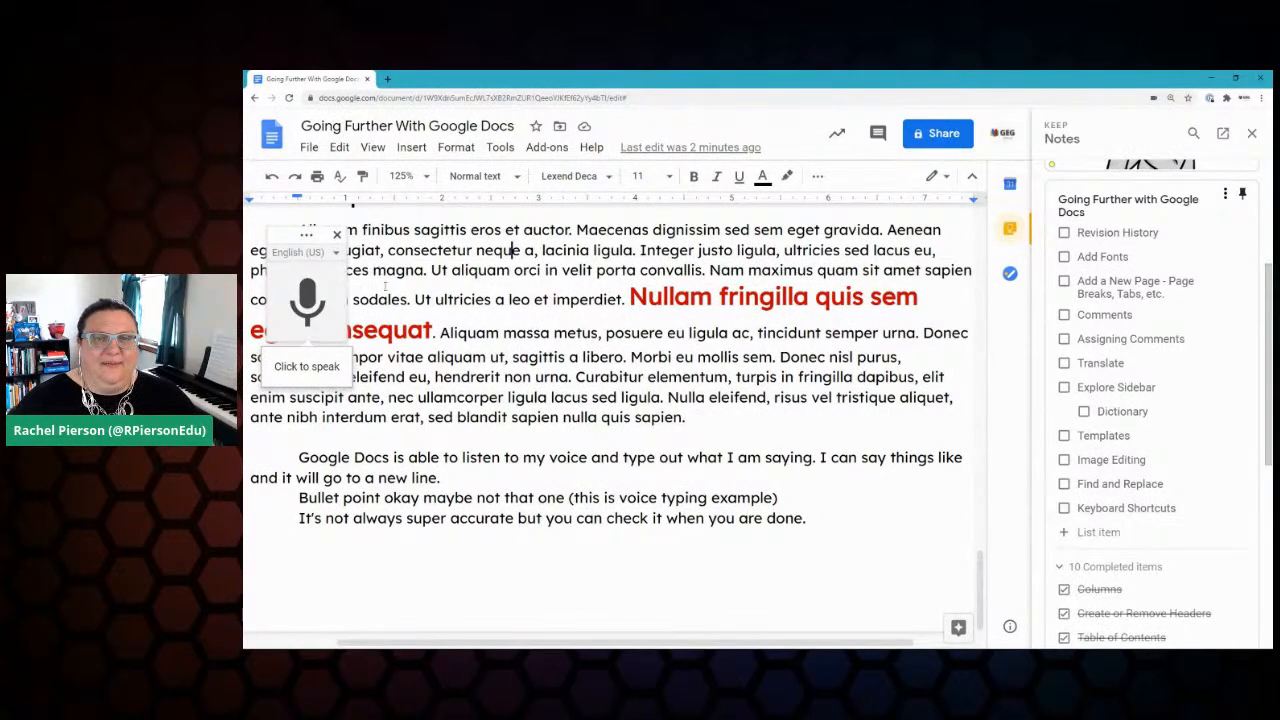
{"action": "left_click", "coordinate": [337, 237]}
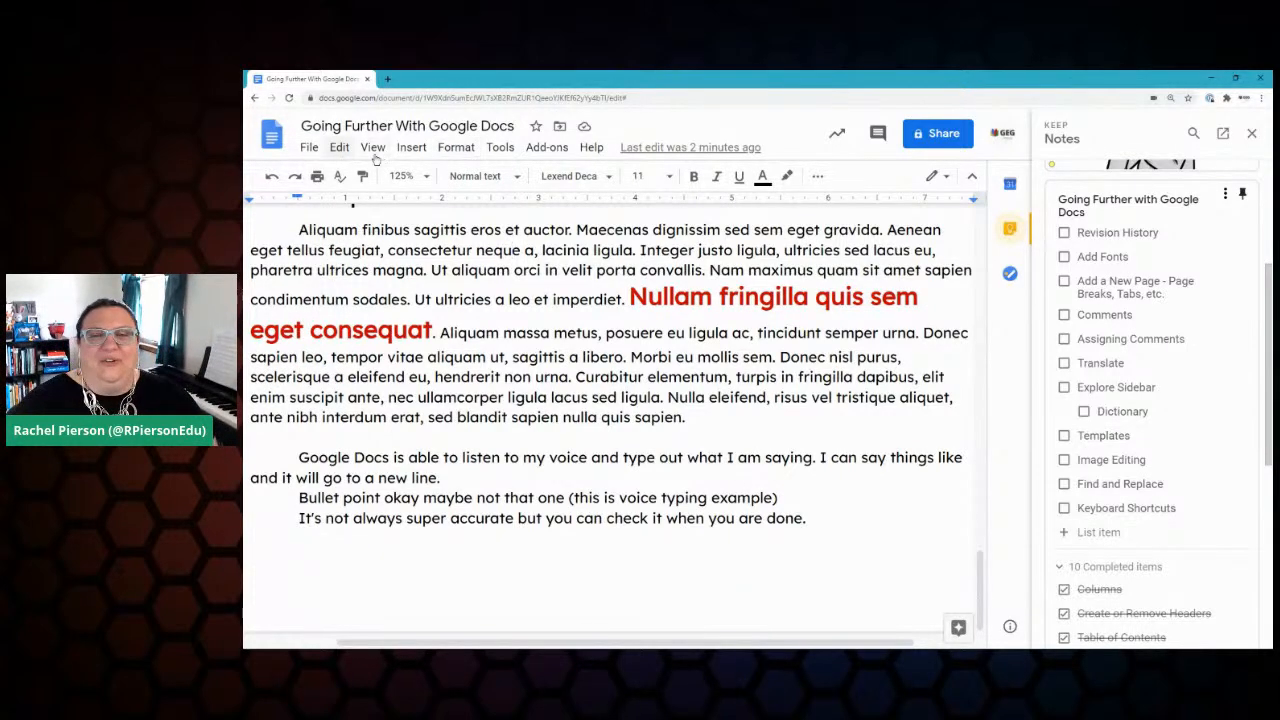
{"action": "left_click", "coordinate": [309, 148]}
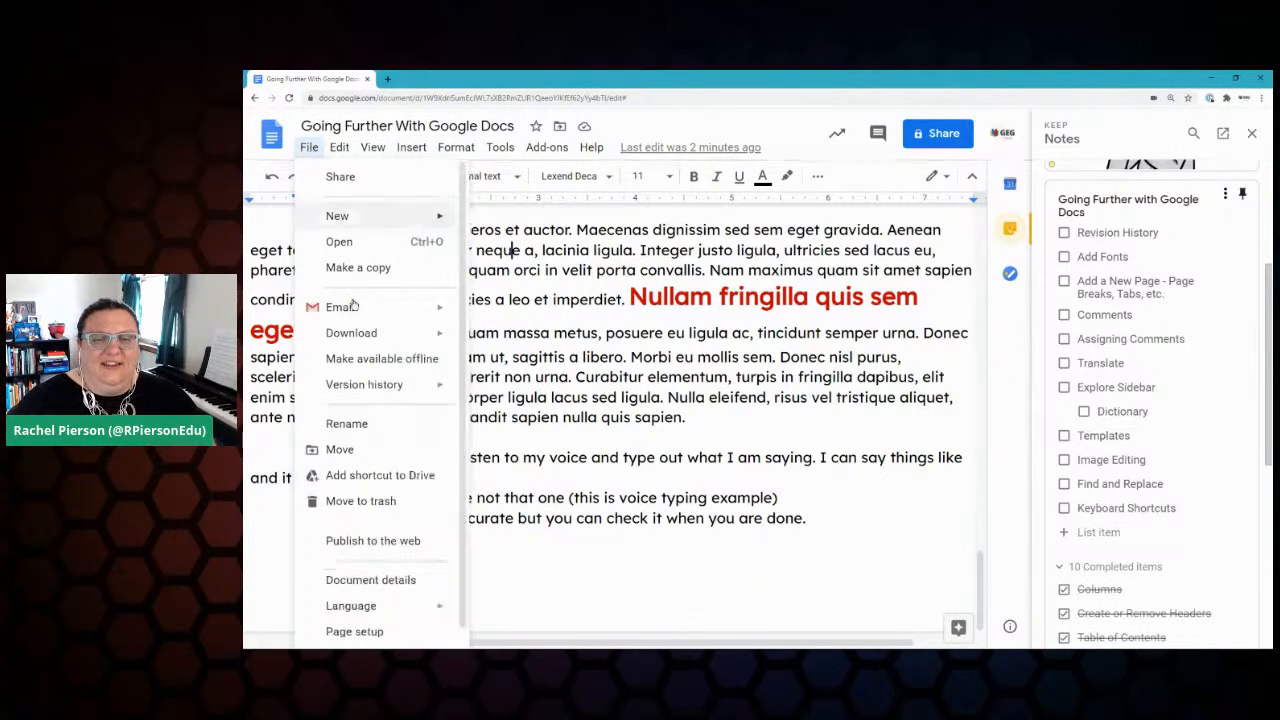
{"action": "mouse_move", "coordinate": [357, 393]}
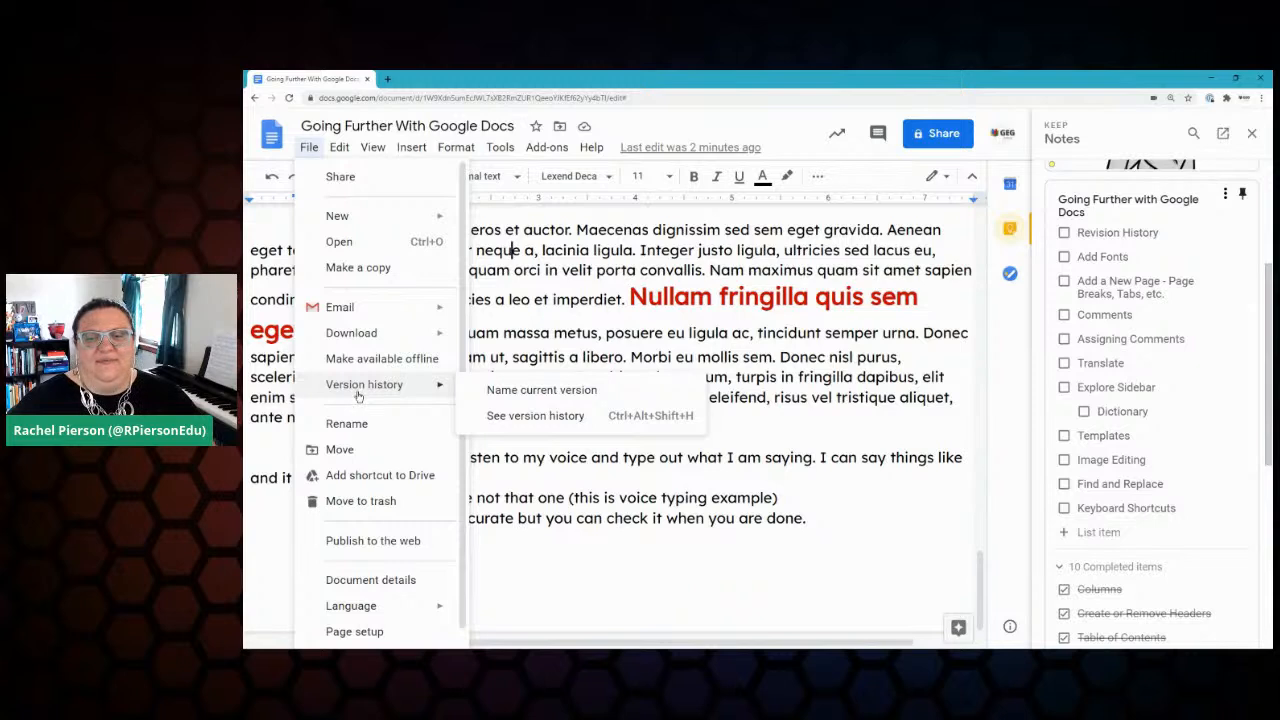
{"action": "left_click", "coordinate": [558, 418]}
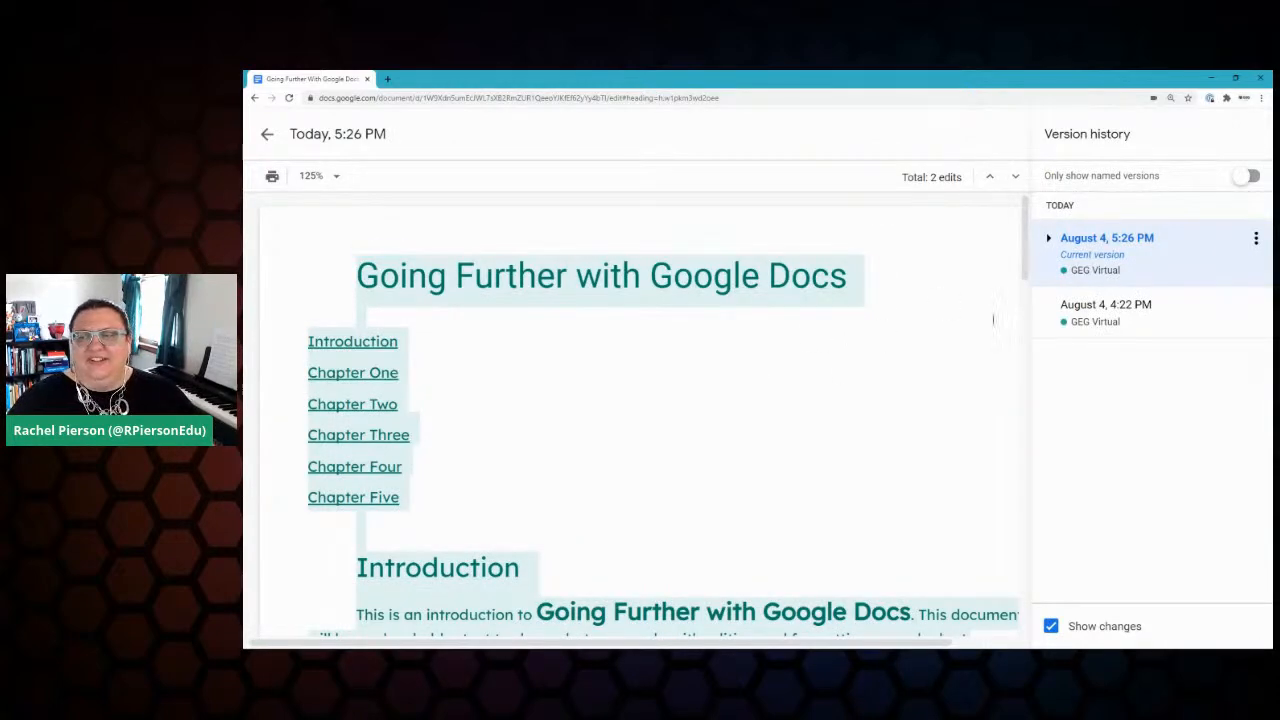
{"action": "scroll", "coordinate": [814, 343], "scroll_direction": "down", "scroll_amount": 3}
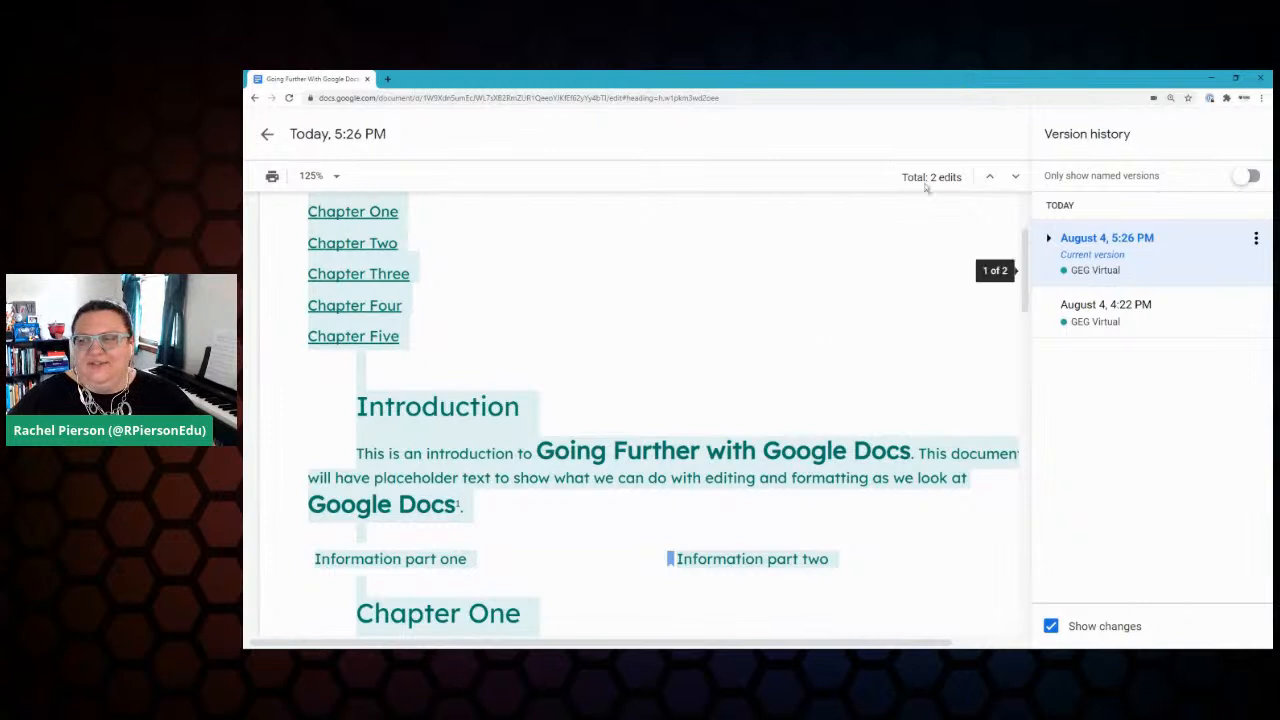
{"action": "left_click", "coordinate": [1170, 311]}
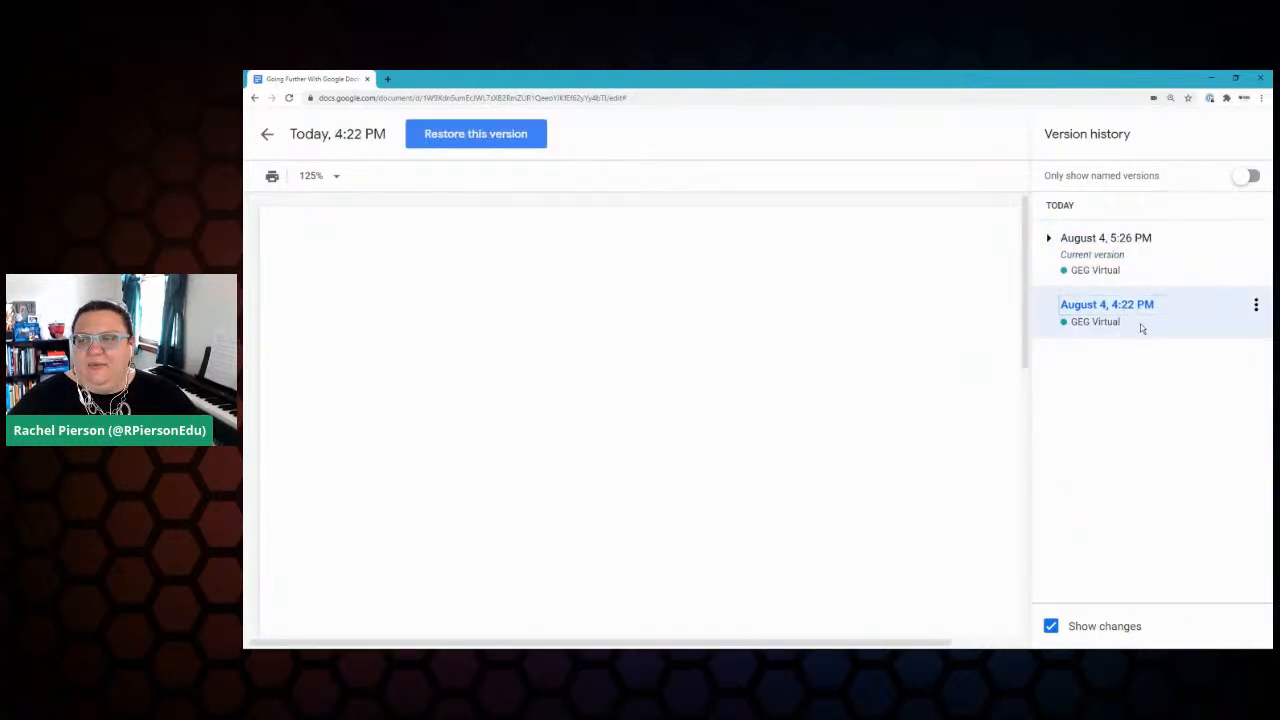
{"action": "scroll", "coordinate": [681, 312], "scroll_direction": "down", "scroll_amount": 12}
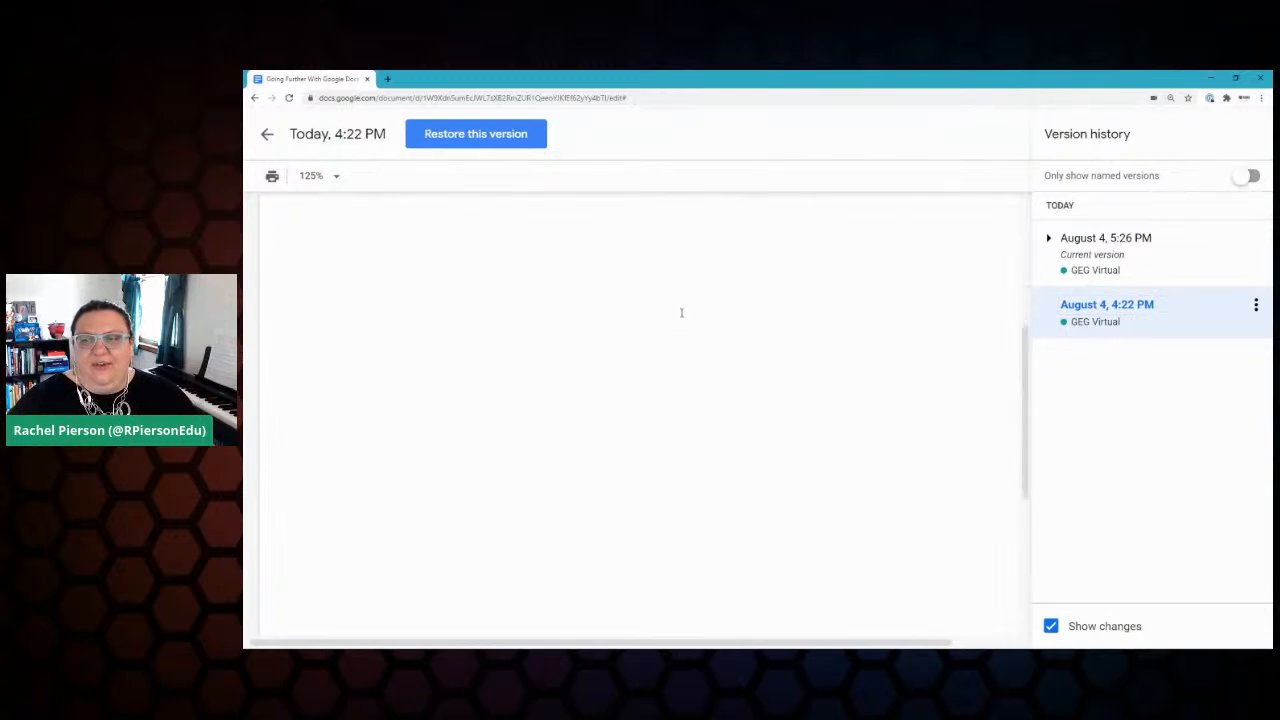
{"action": "scroll", "coordinate": [681, 321], "scroll_direction": "up", "scroll_amount": 12}
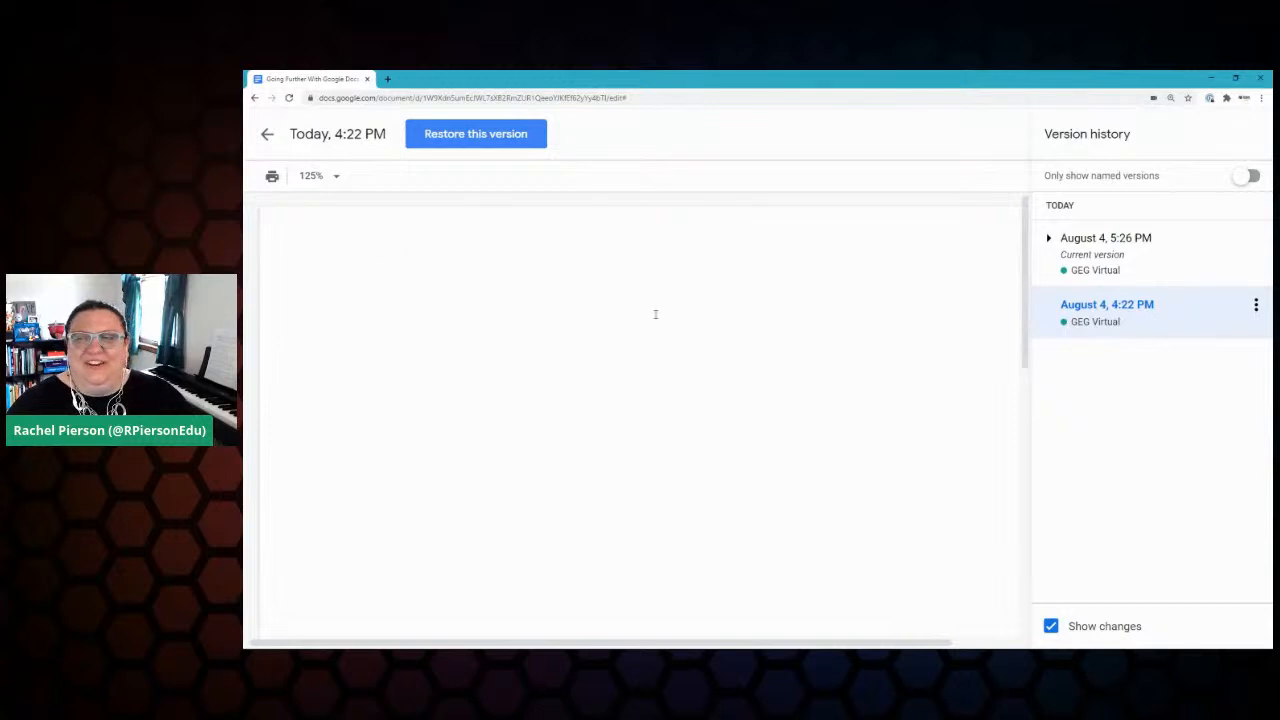
{"action": "left_click", "coordinate": [1048, 240]}
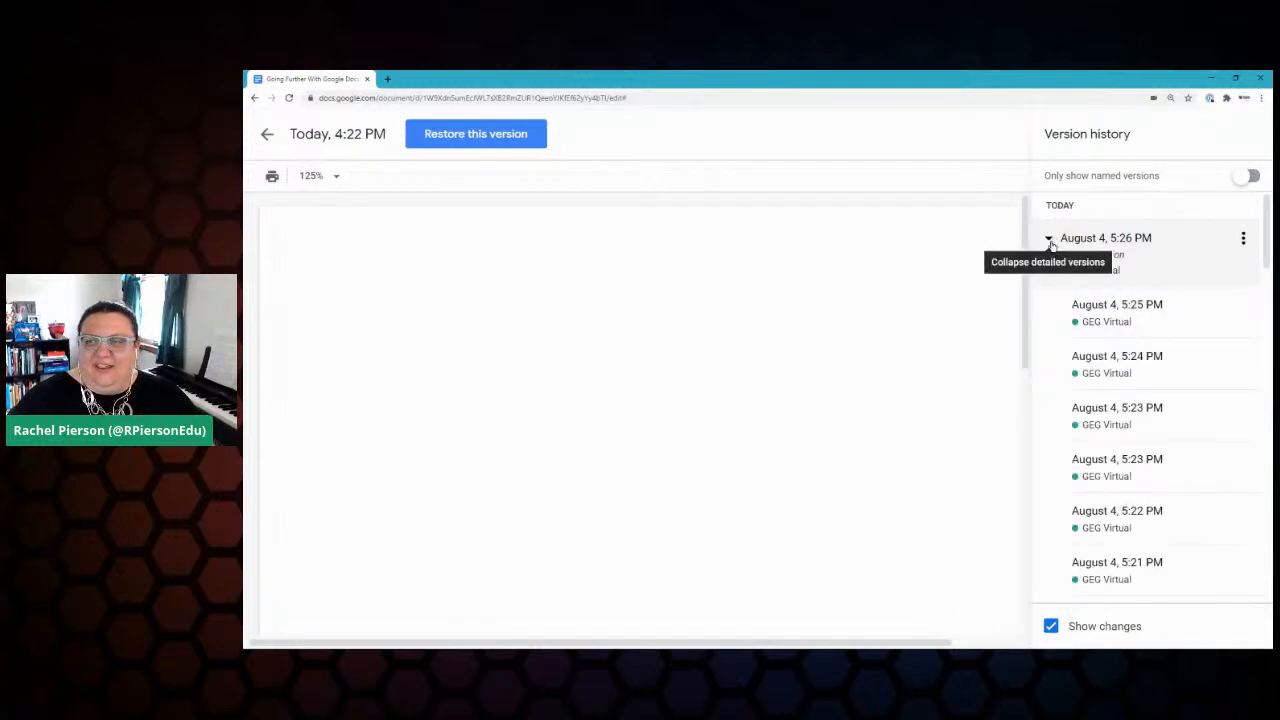
{"action": "scroll", "coordinate": [1128, 340], "scroll_direction": "down", "scroll_amount": 5}
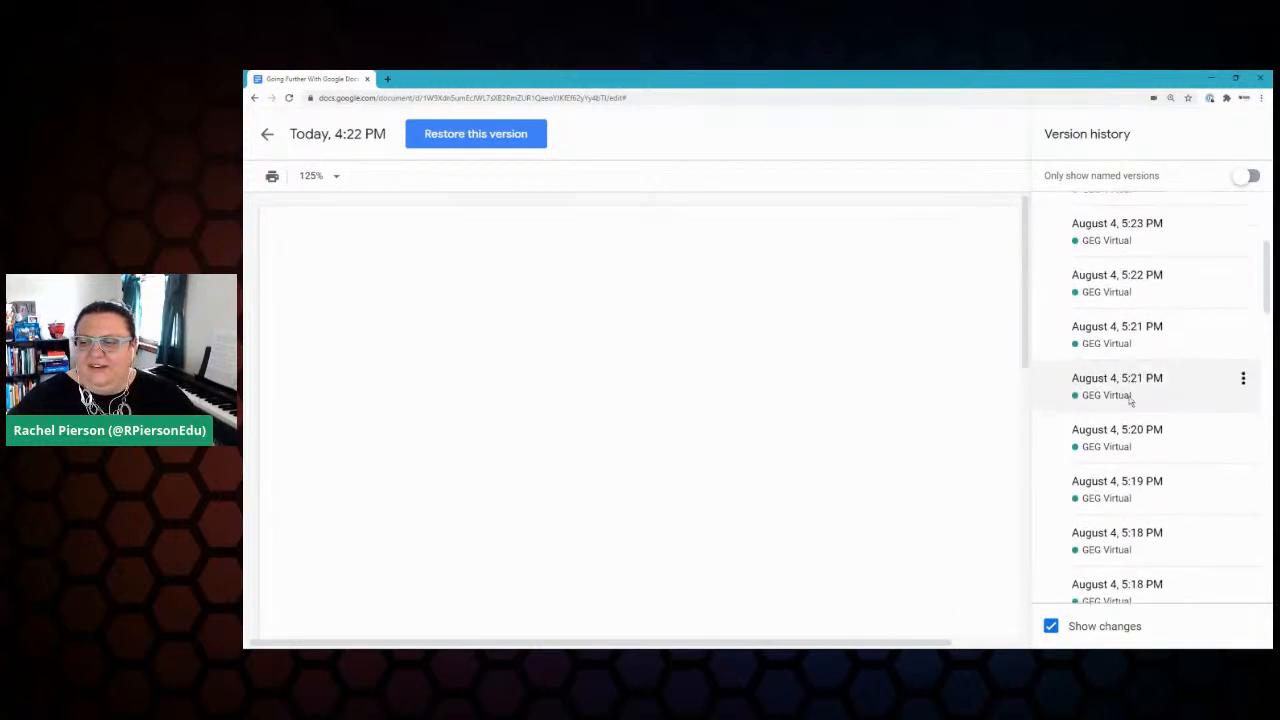
{"action": "scroll", "coordinate": [1129, 400], "scroll_direction": "down", "scroll_amount": 15}
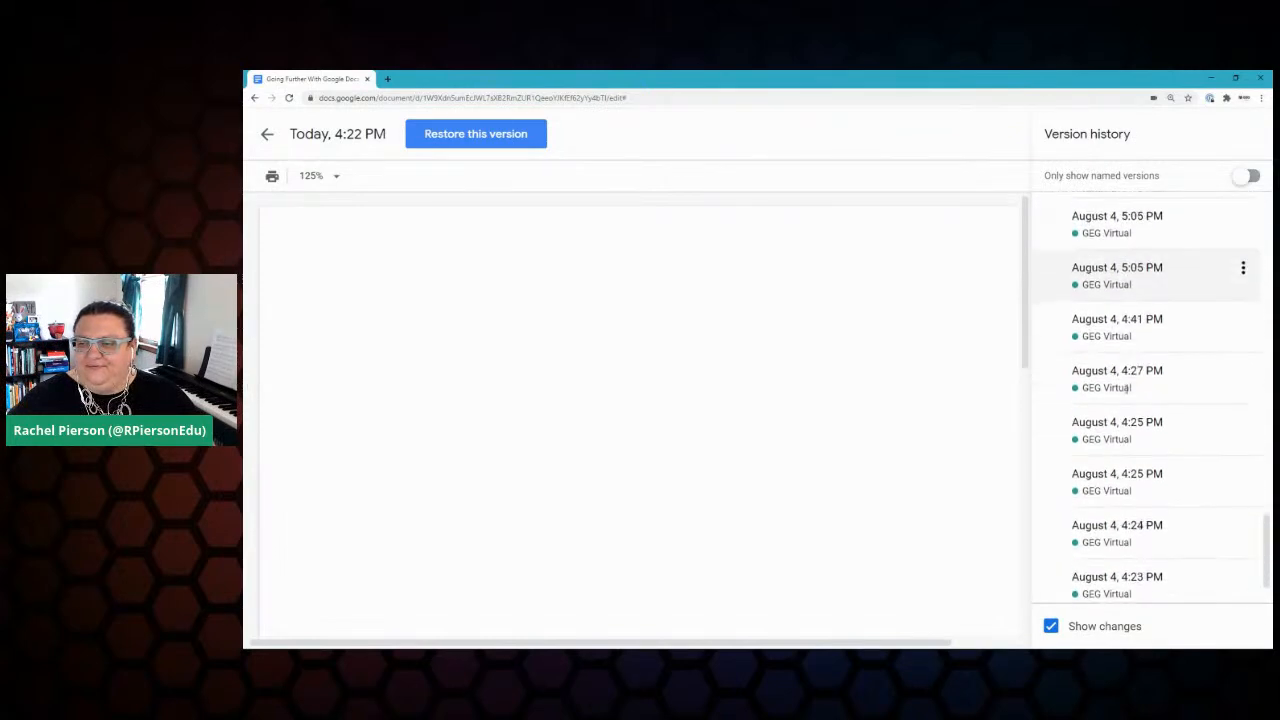
Step: Preview the 4:23, 4:24 and 4:25 PM versions, scrolling through each
{"action": "left_click", "coordinate": [1148, 522]}
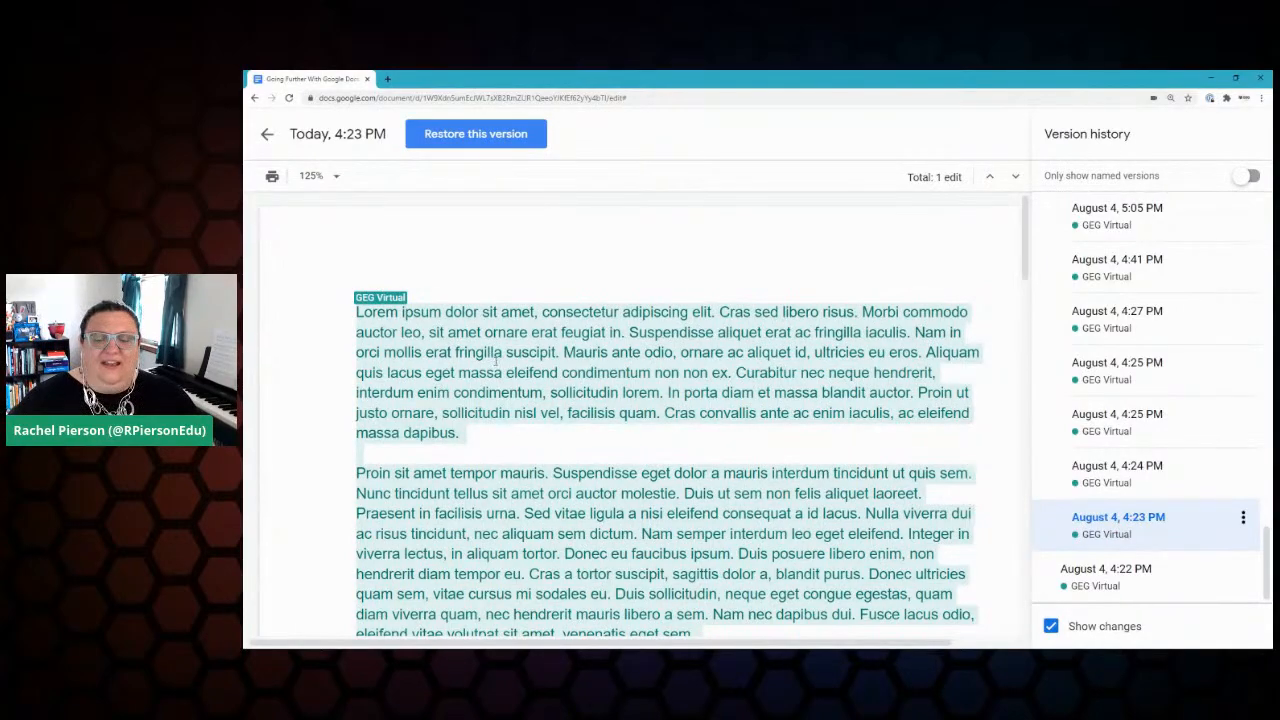
{"action": "scroll", "coordinate": [496, 361], "scroll_direction": "down", "scroll_amount": 10}
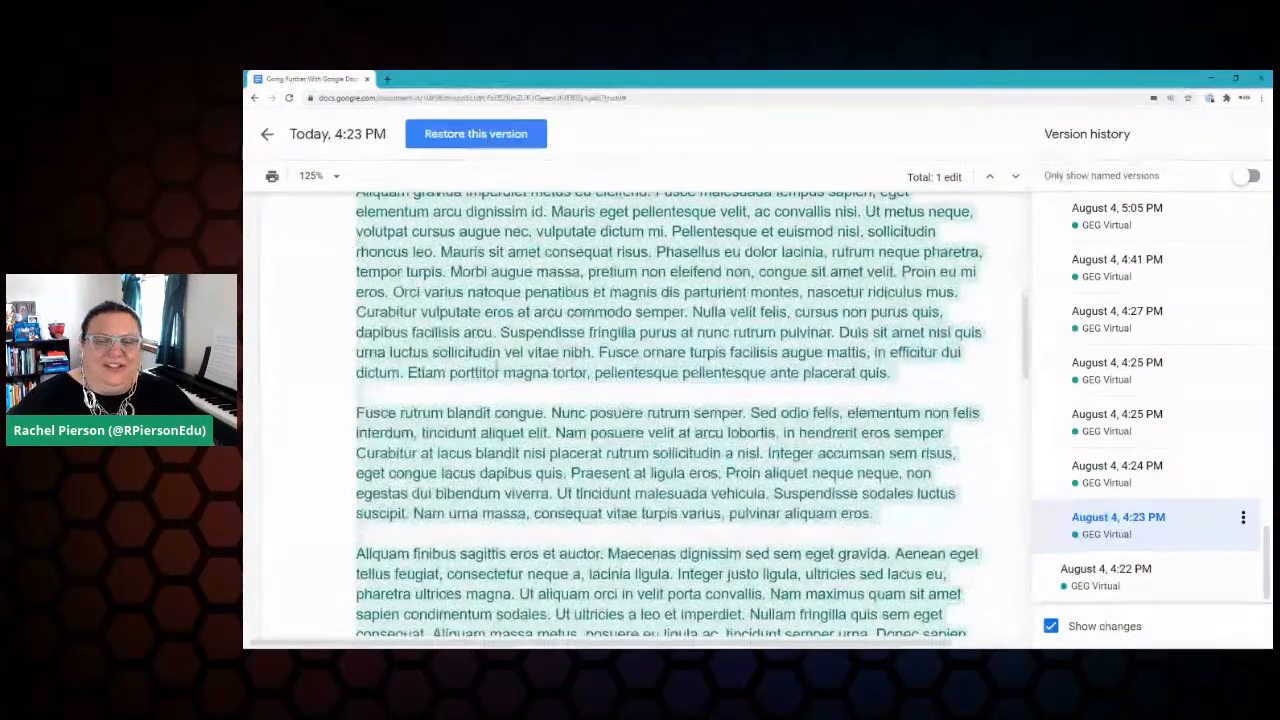
{"action": "scroll", "coordinate": [491, 371], "scroll_direction": "down", "scroll_amount": 5}
{"action": "scroll", "coordinate": [491, 371], "scroll_direction": "up", "scroll_amount": 10}
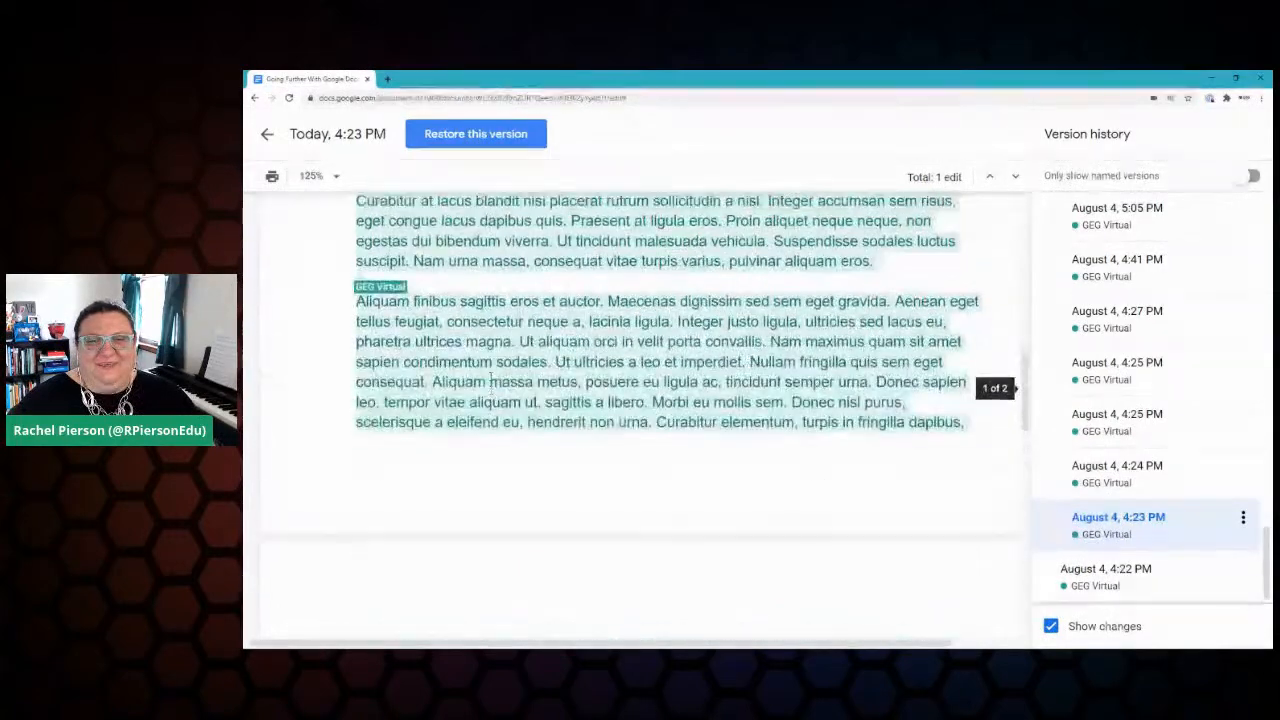
{"action": "scroll", "coordinate": [465, 372], "scroll_direction": "up", "scroll_amount": 2}
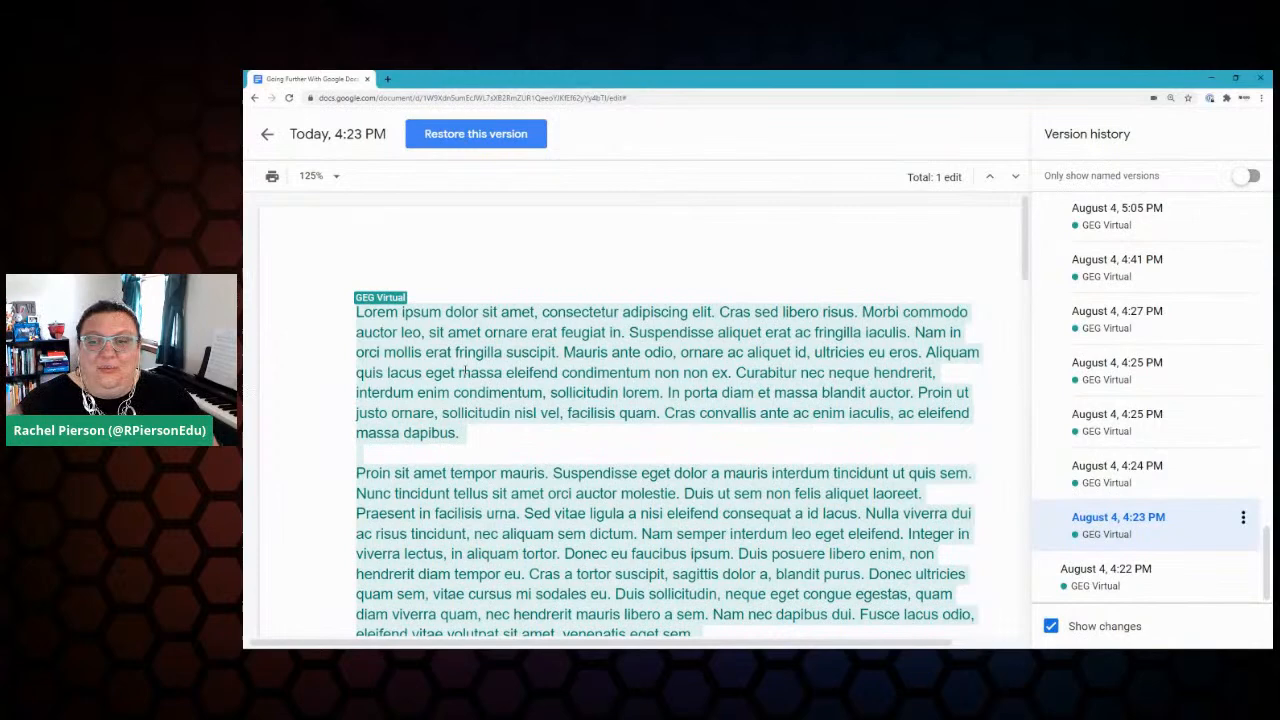
{"action": "left_click", "coordinate": [1109, 465]}
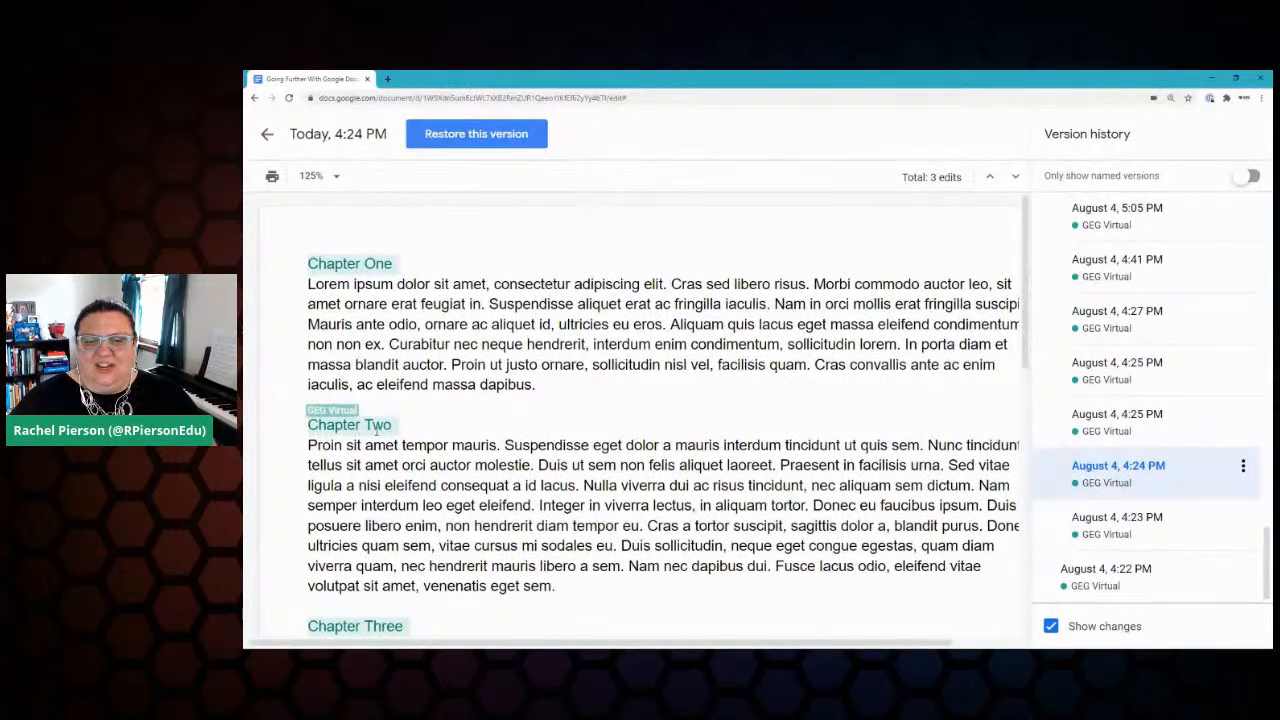
{"action": "left_click", "coordinate": [1142, 430]}
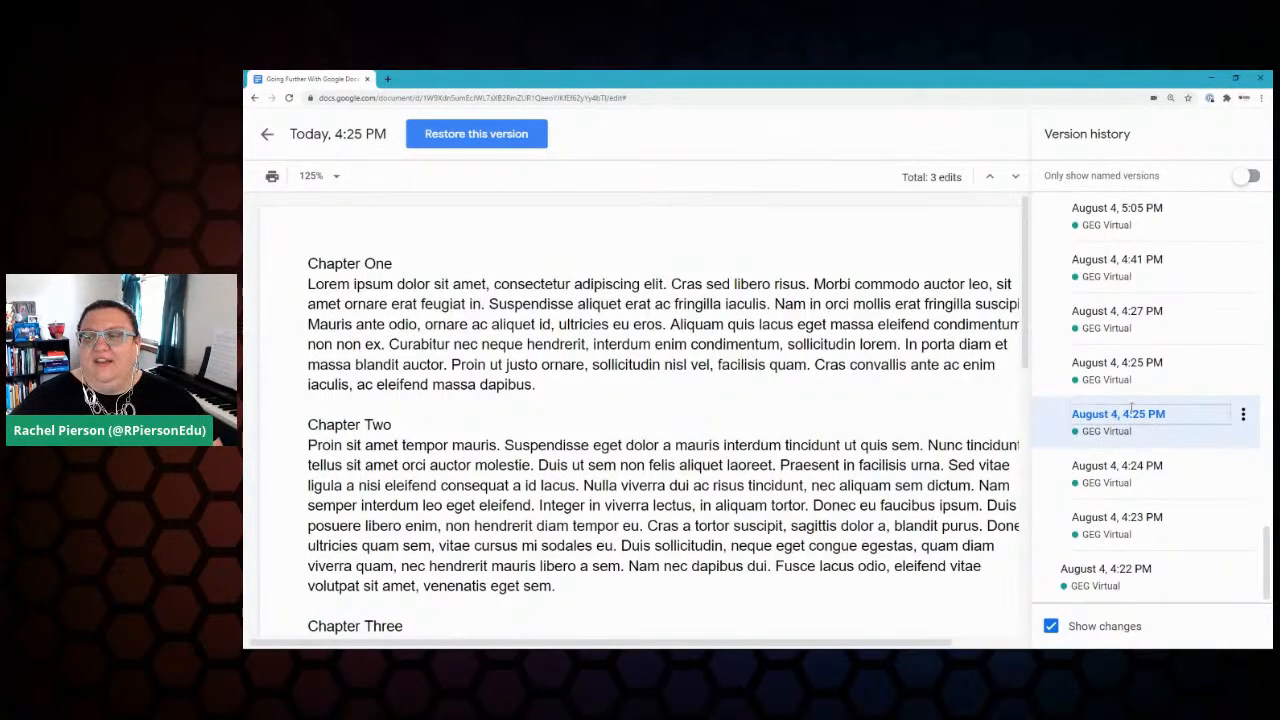
{"action": "scroll", "coordinate": [731, 381], "scroll_direction": "down", "scroll_amount": 10}
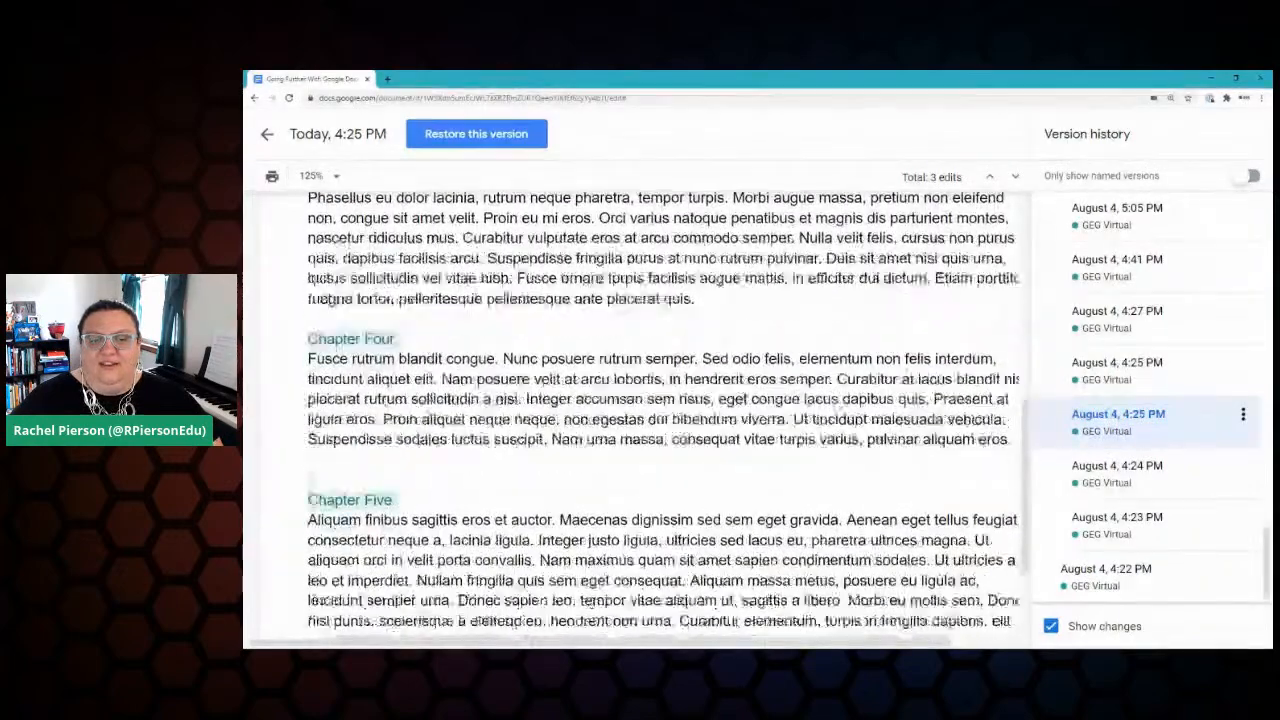
{"action": "scroll", "coordinate": [631, 380], "scroll_direction": "up", "scroll_amount": 5}
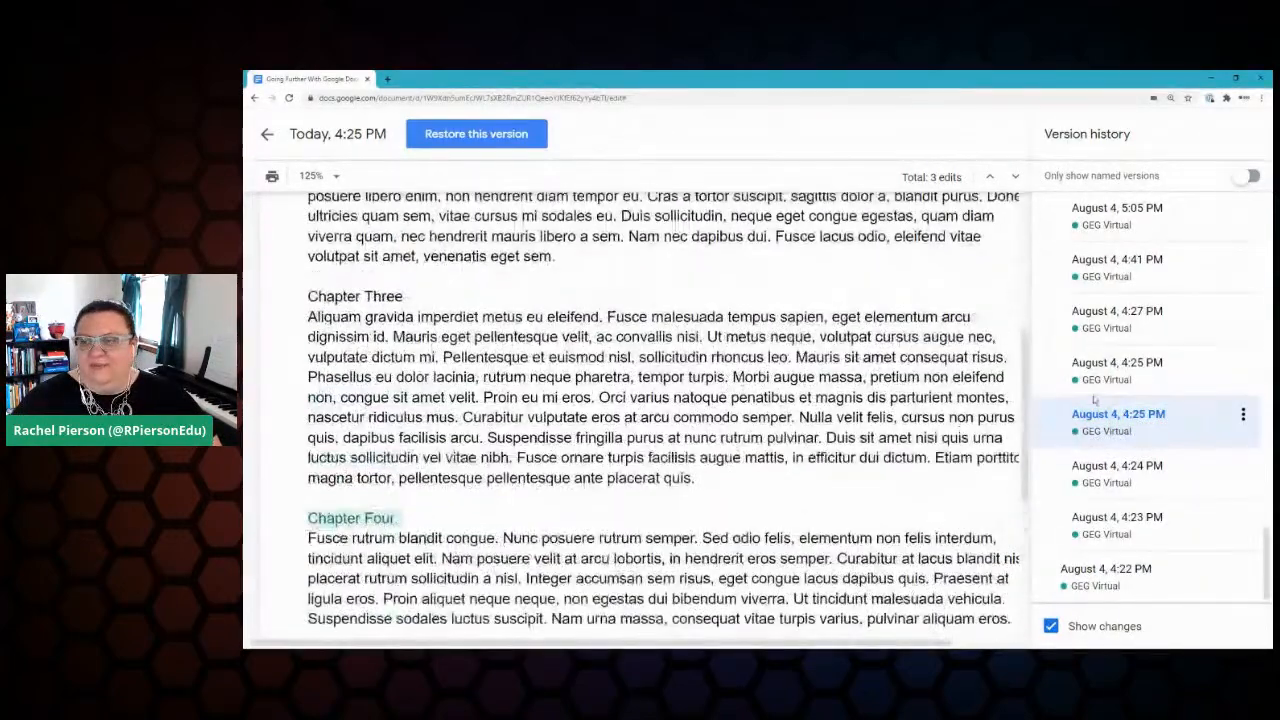
Step: Preview the other 4:25, then 4:27, 4:41 and 5:05 PM versions, ending on 4:41 PM
{"action": "left_click", "coordinate": [1137, 370]}
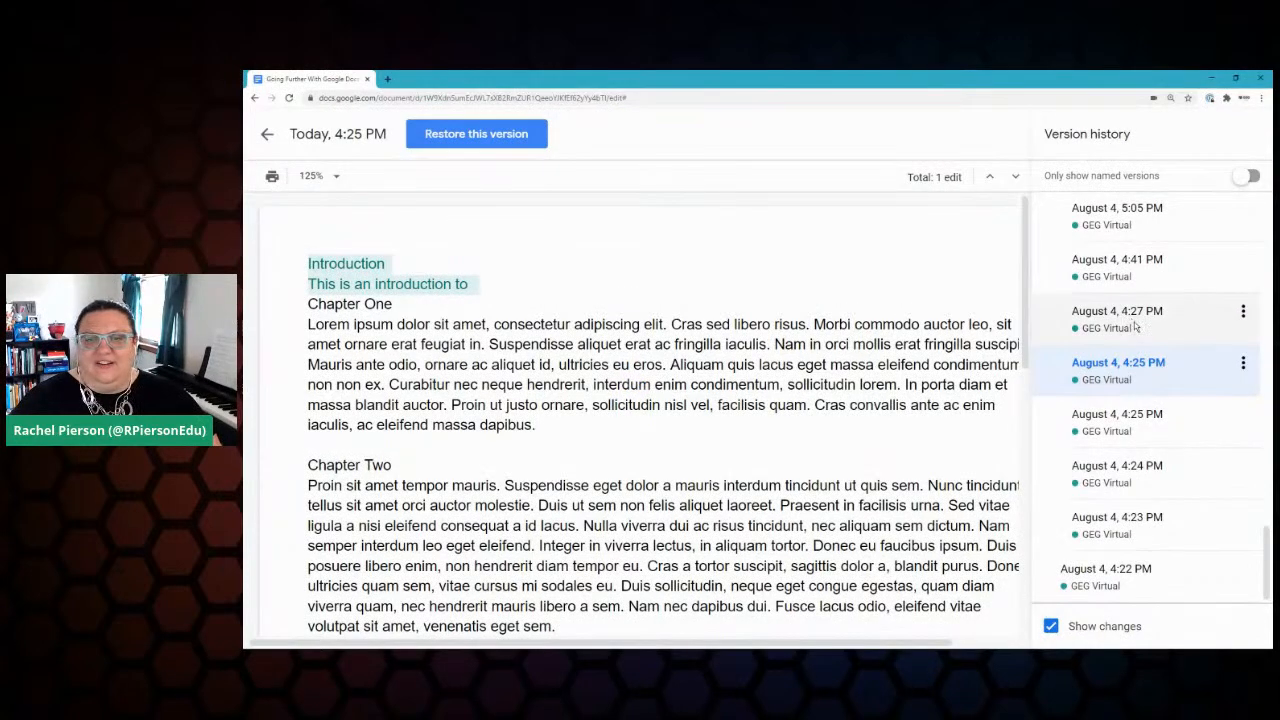
{"action": "left_click", "coordinate": [1100, 316]}
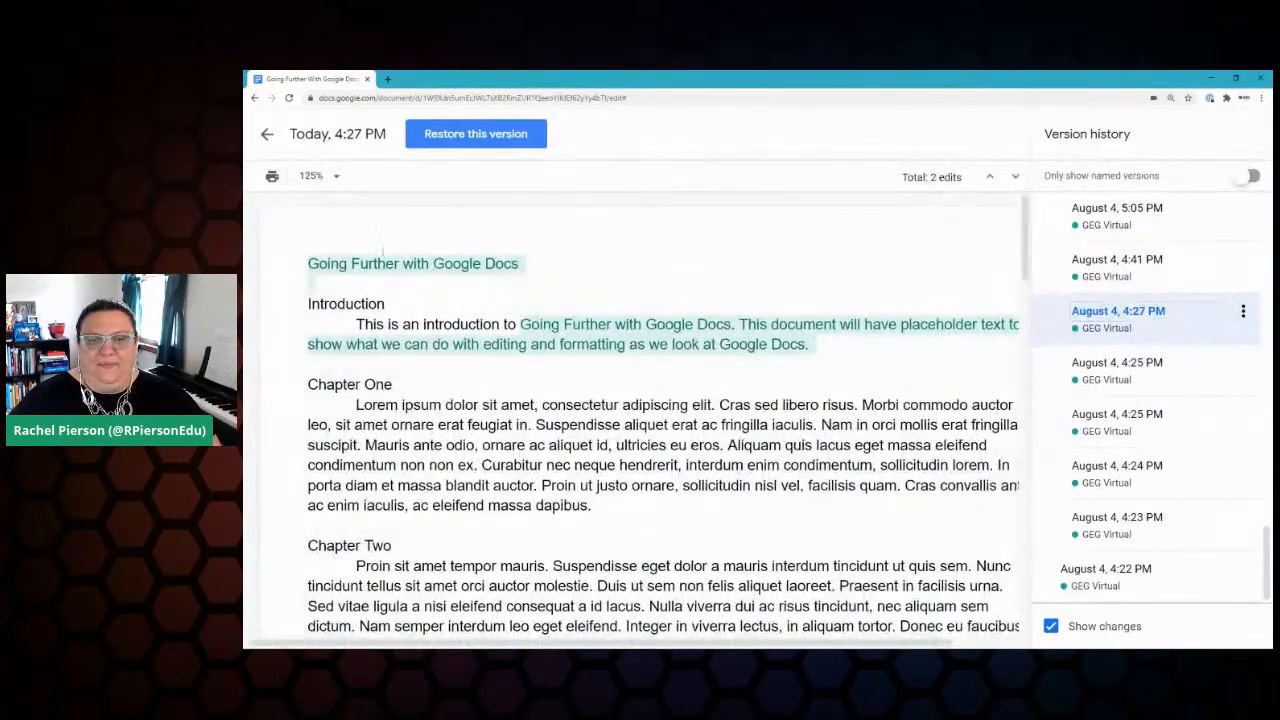
{"action": "left_click", "coordinate": [1142, 262]}
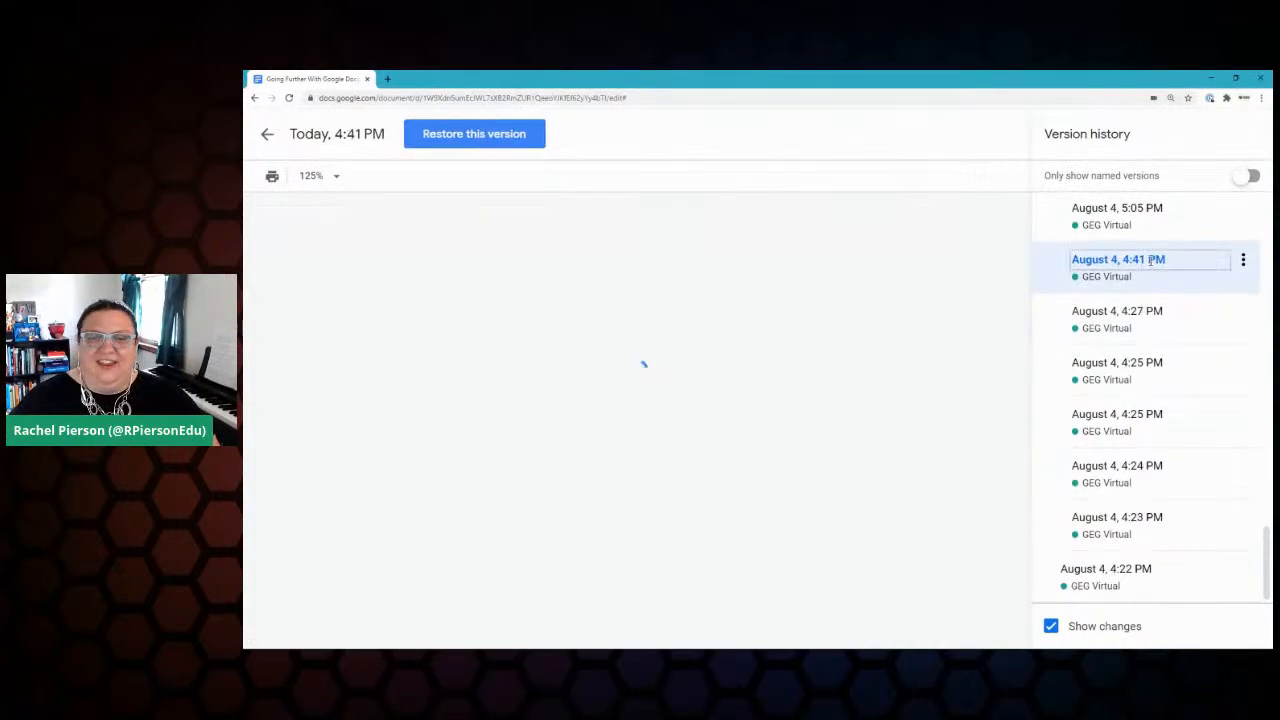
{"action": "scroll", "coordinate": [1020, 343], "scroll_direction": "down", "scroll_amount": 8}
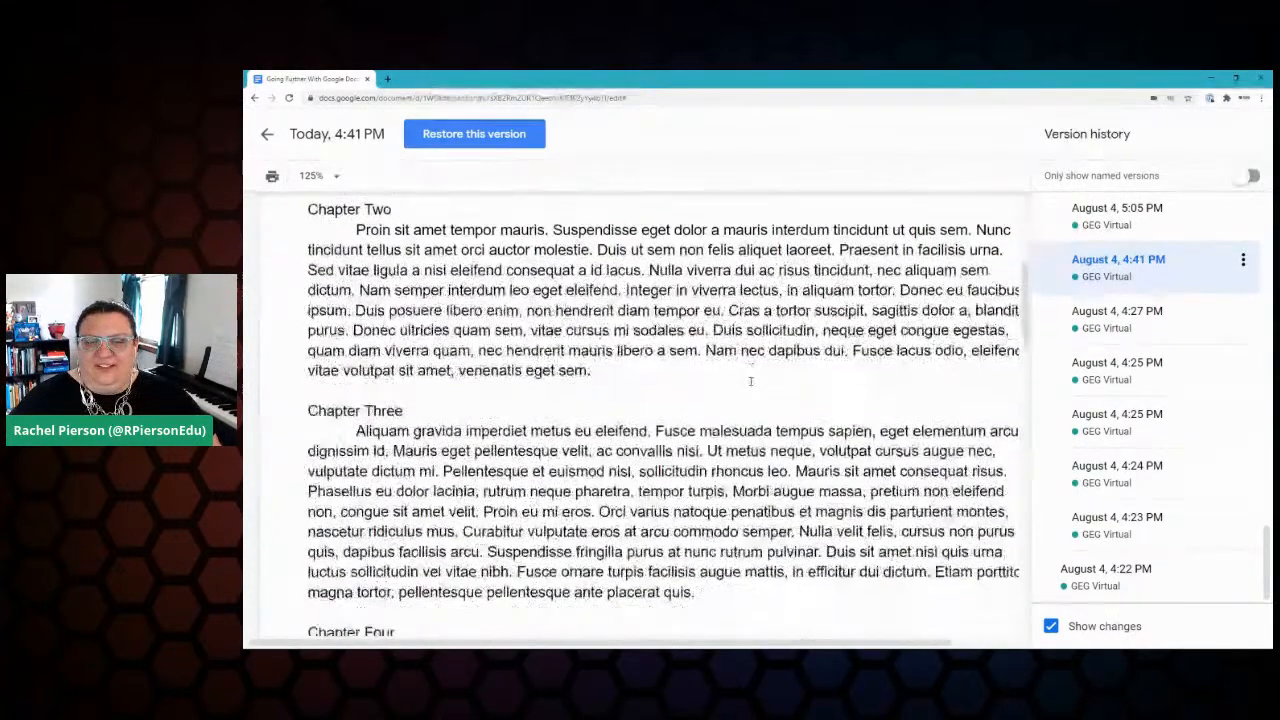
{"action": "scroll", "coordinate": [680, 400], "scroll_direction": "down", "scroll_amount": 5}
{"action": "scroll", "coordinate": [680, 400], "scroll_direction": "up", "scroll_amount": 6}
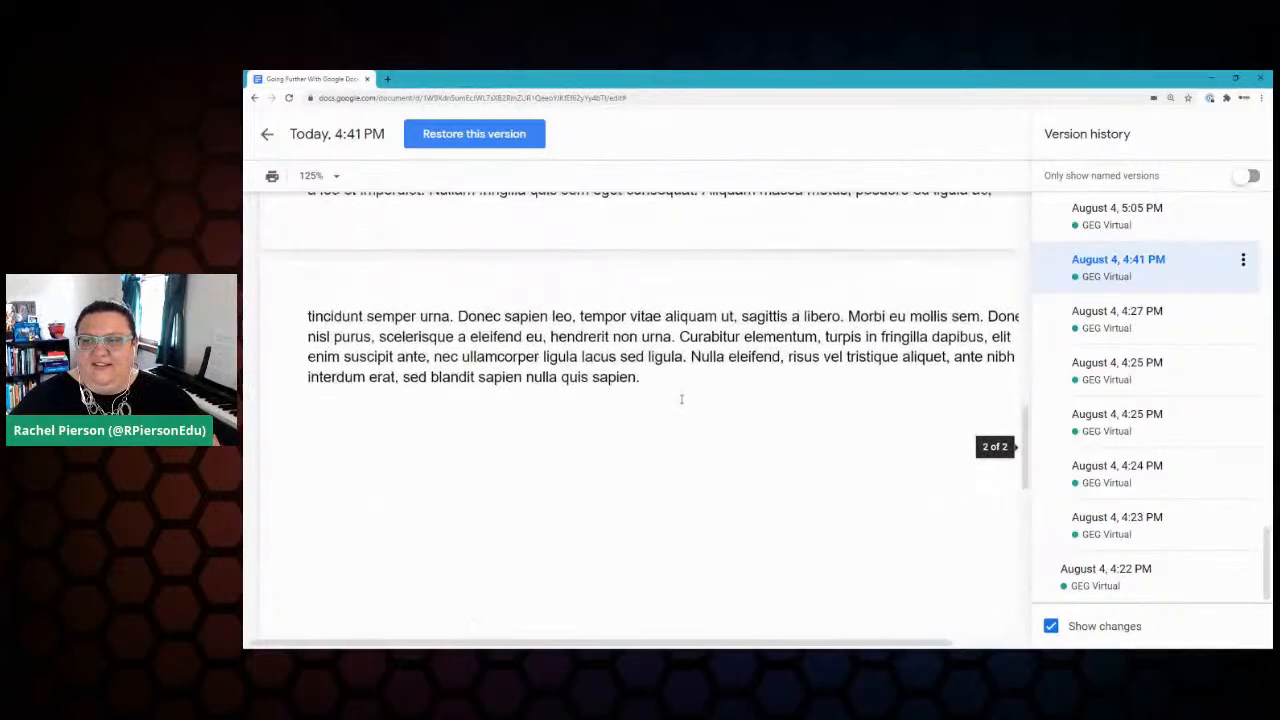
{"action": "scroll", "coordinate": [660, 410], "scroll_direction": "up", "scroll_amount": 6}
{"action": "scroll", "coordinate": [1088, 405], "scroll_direction": "up", "scroll_amount": 10}
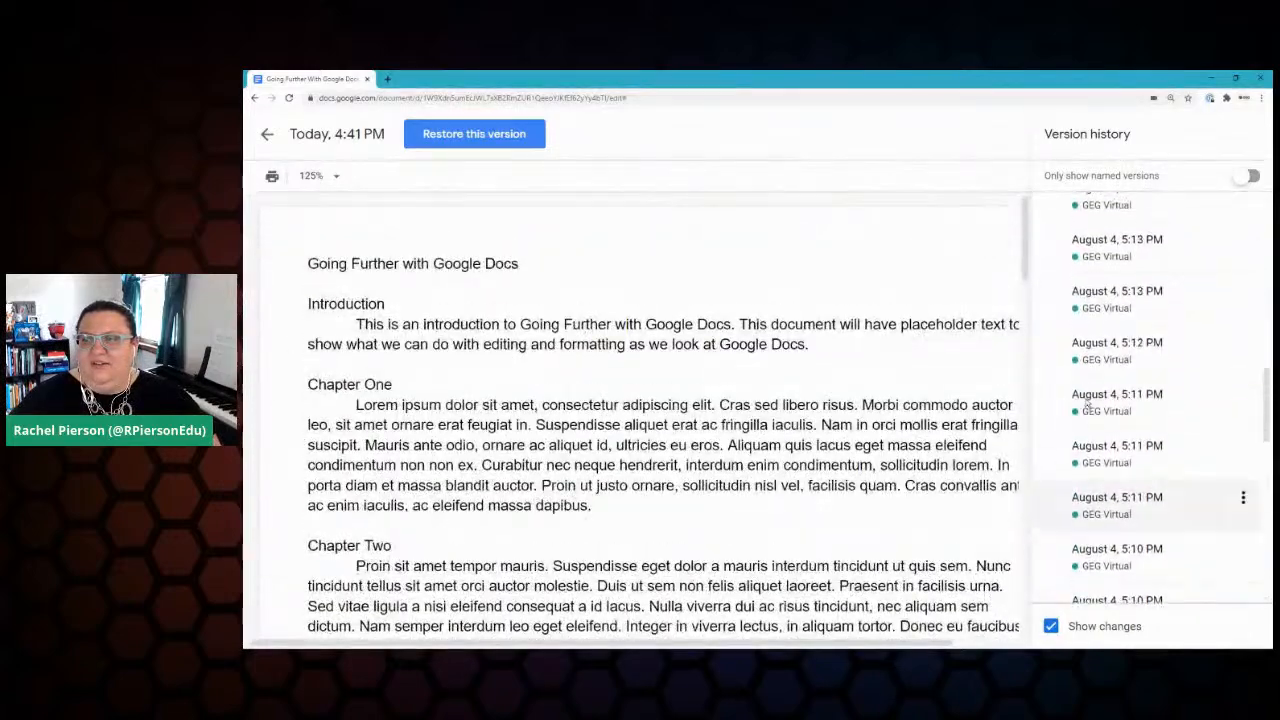
{"action": "scroll", "coordinate": [1084, 400], "scroll_direction": "up", "scroll_amount": 6}
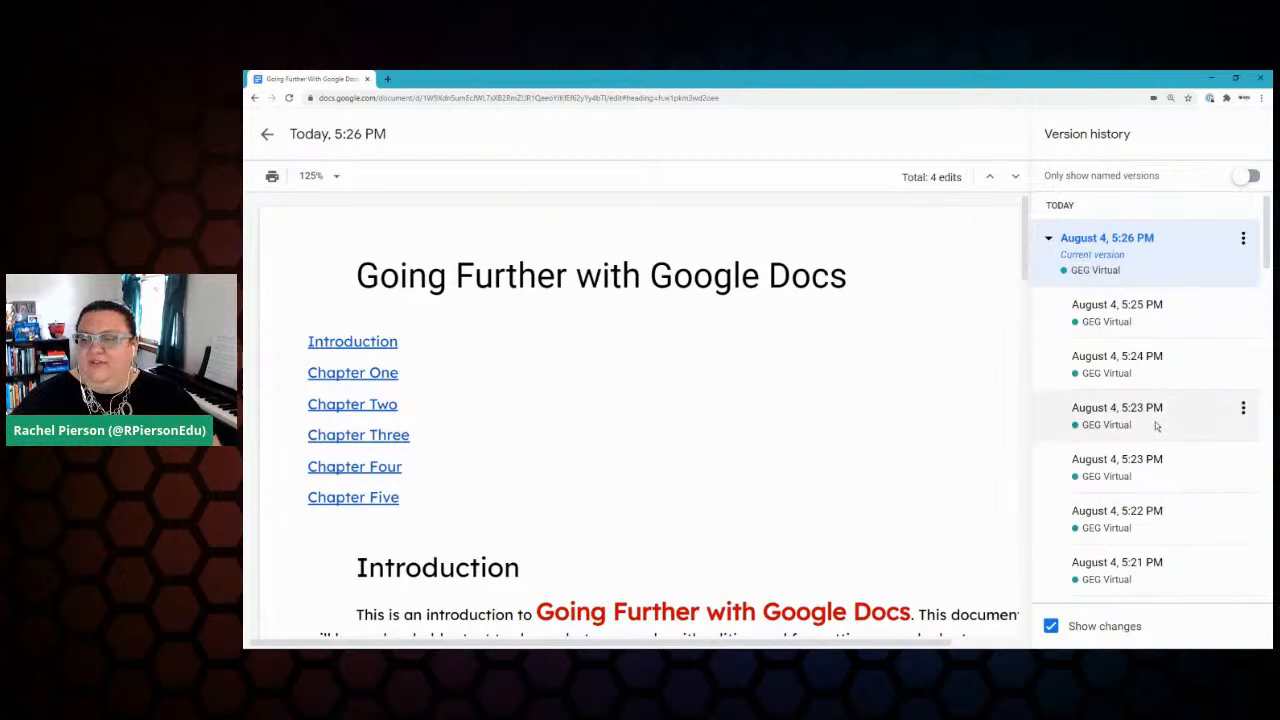
{"action": "scroll", "coordinate": [1154, 423], "scroll_direction": "down", "scroll_amount": 10}
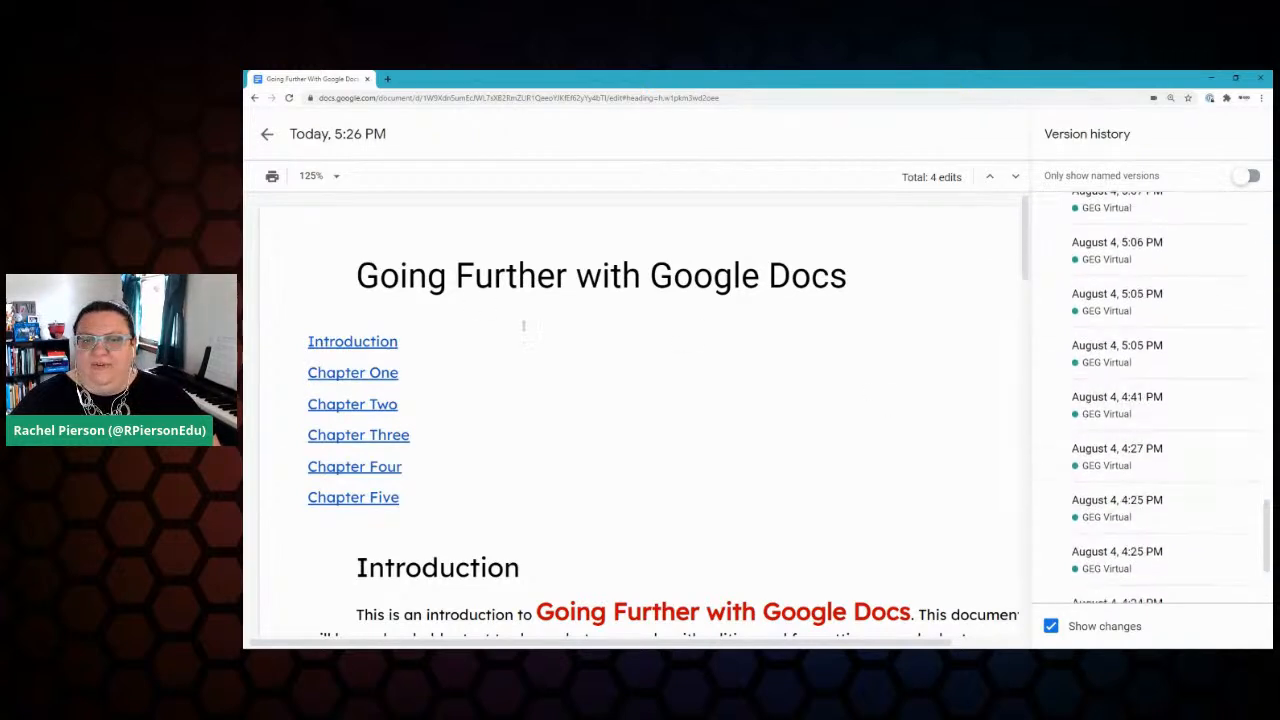
{"action": "left_click", "coordinate": [1132, 357]}
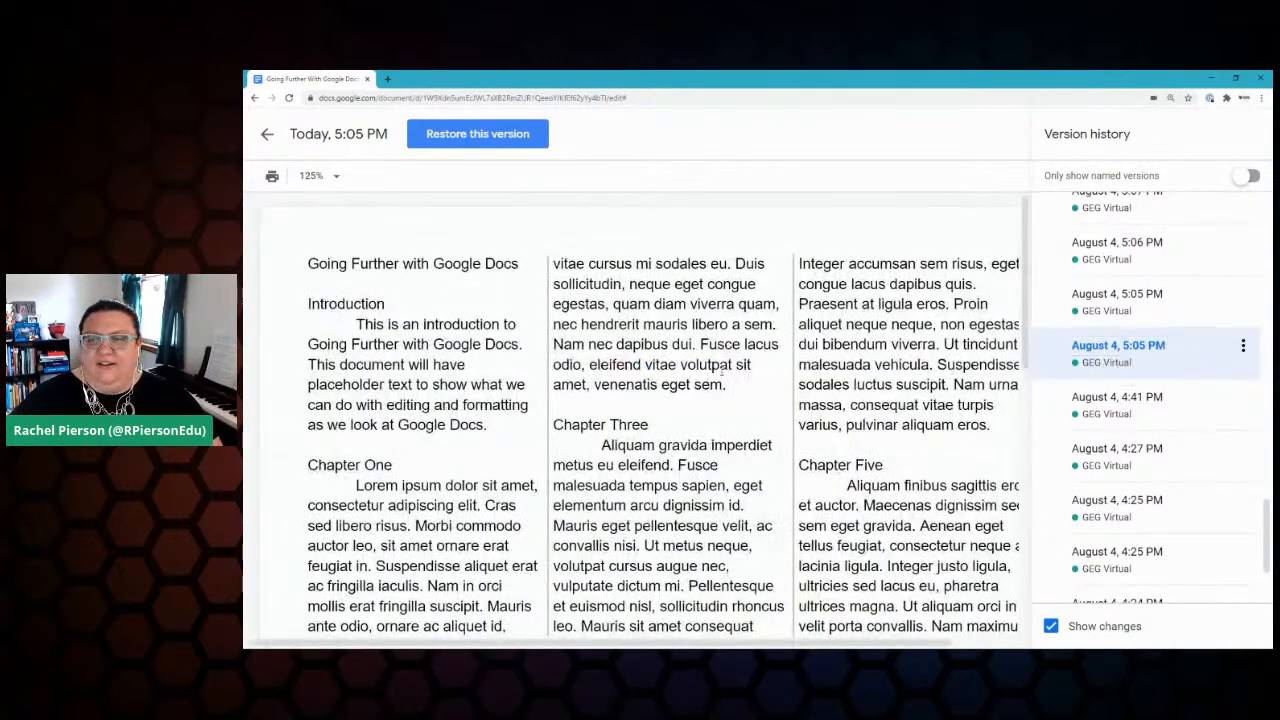
{"action": "left_click", "coordinate": [1116, 408]}
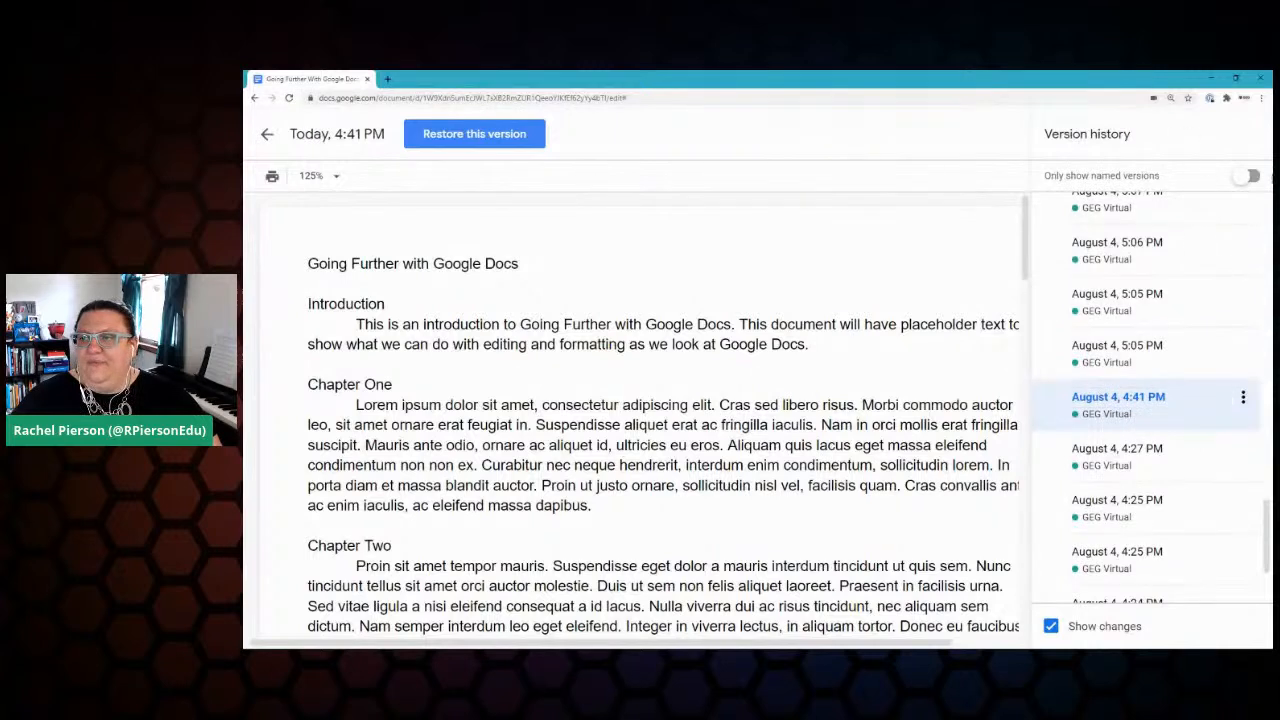
Step: Name the August 4, 4:41 PM version 'Pre Live Video'
{"action": "left_click", "coordinate": [1243, 397]}
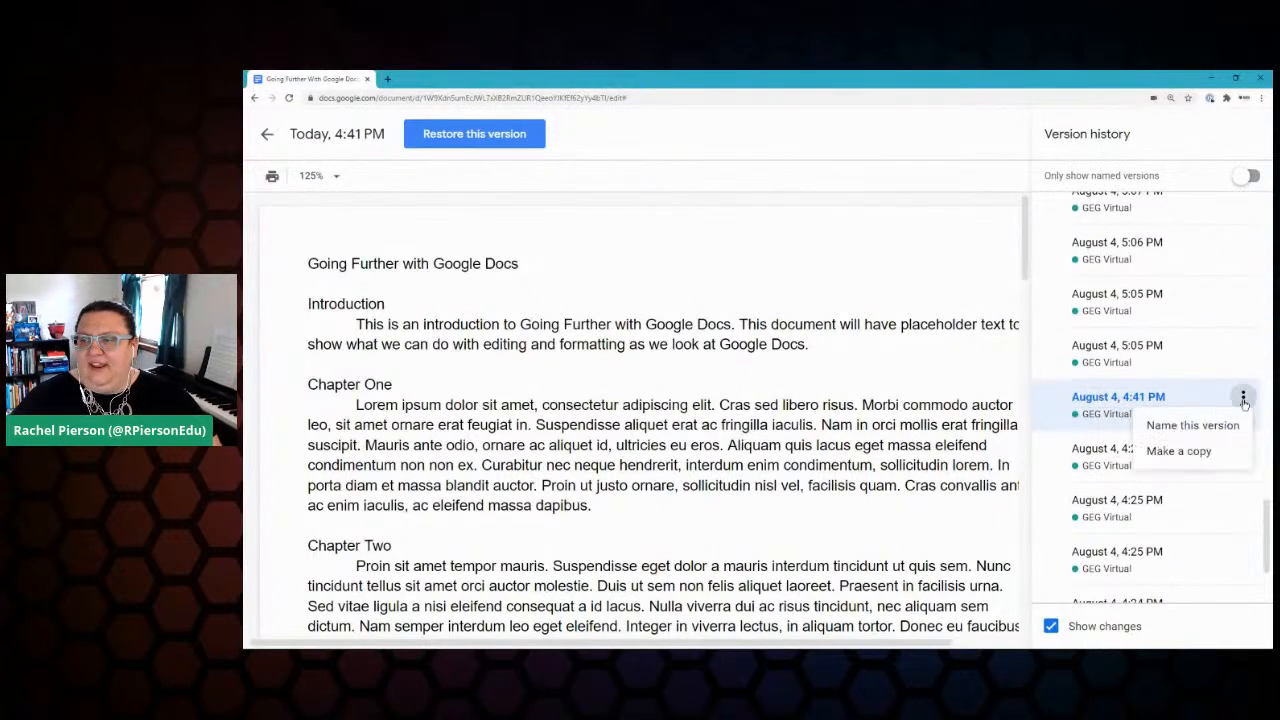
{"action": "left_click", "coordinate": [1191, 426]}
{"action": "type", "text": "Pre Live Video"}
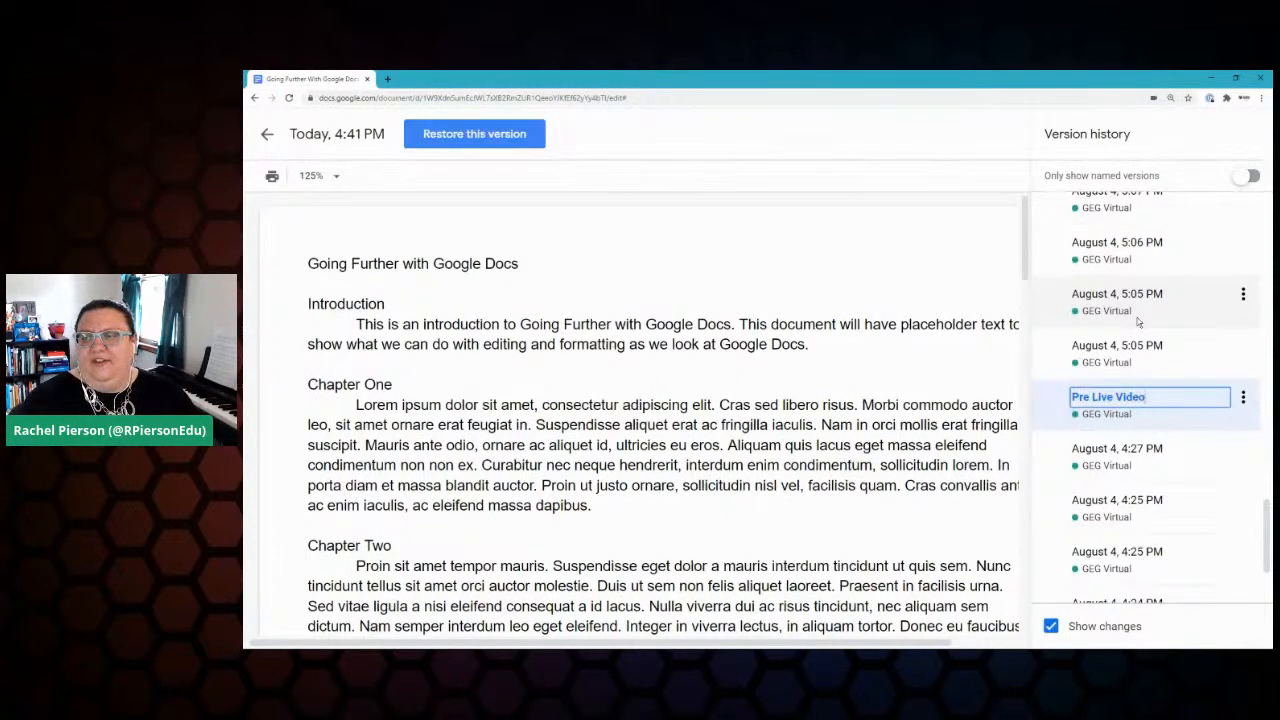
{"action": "key", "text": "Return"}
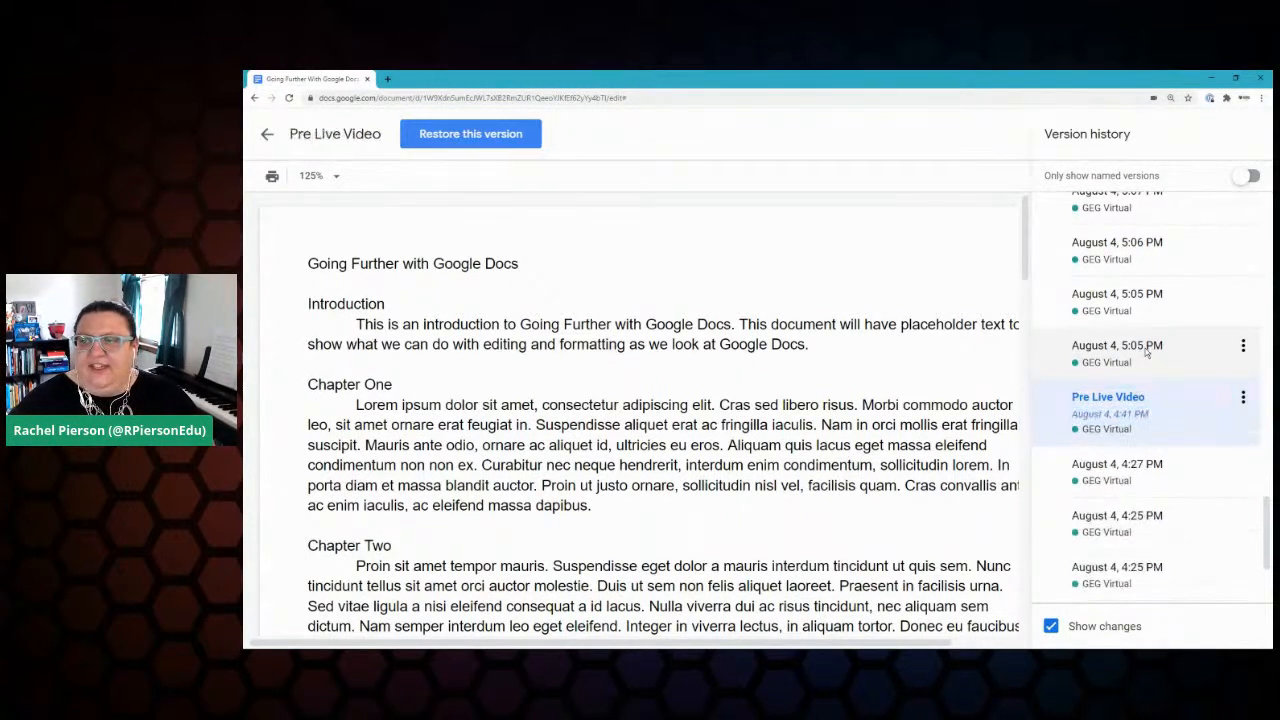
Step: Toggle Only show named versions on and off, then return to the current document
{"action": "left_click", "coordinate": [1243, 179]}
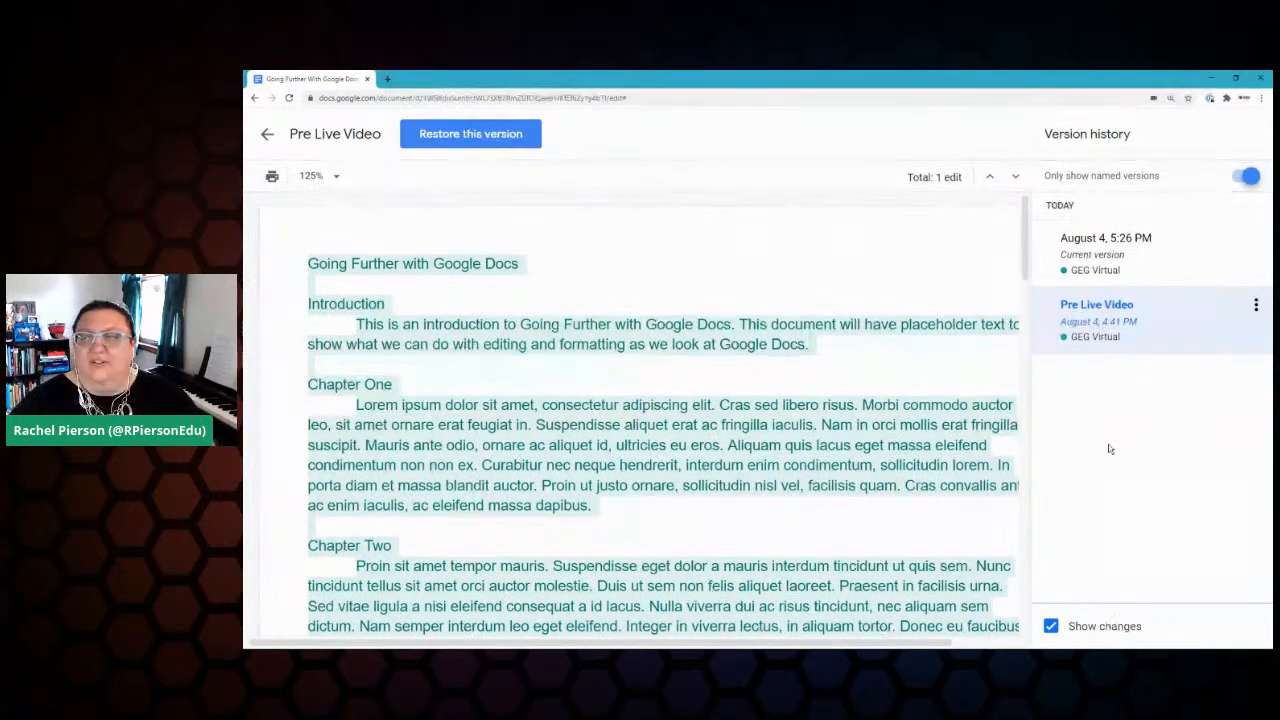
{"action": "left_click", "coordinate": [1250, 178]}
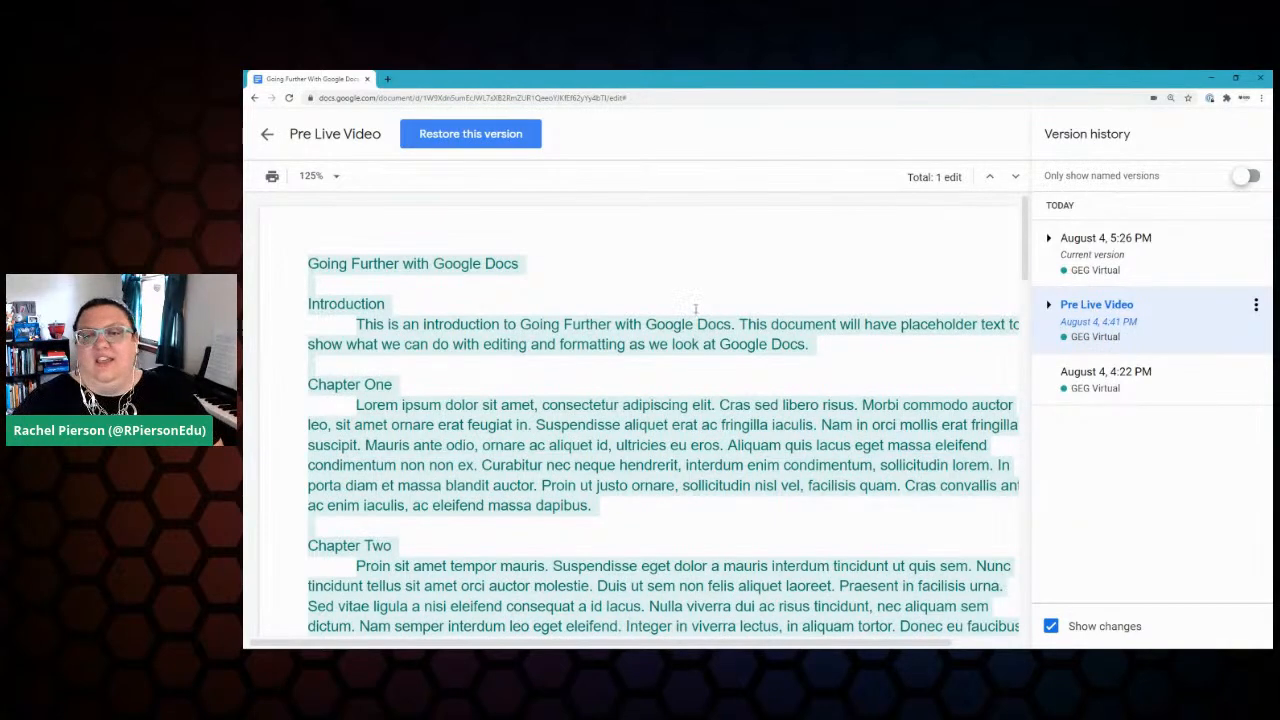
{"action": "scroll", "coordinate": [677, 305], "scroll_direction": "down", "scroll_amount": 2}
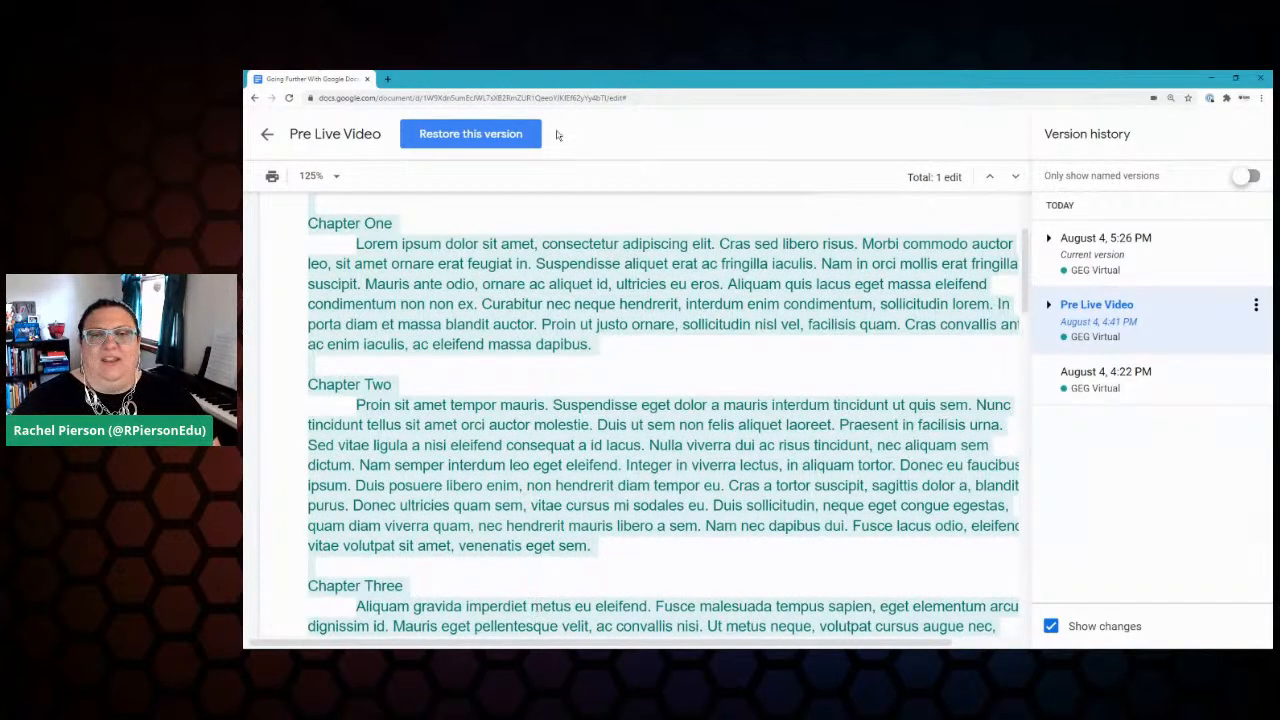
{"action": "left_click", "coordinate": [268, 133]}
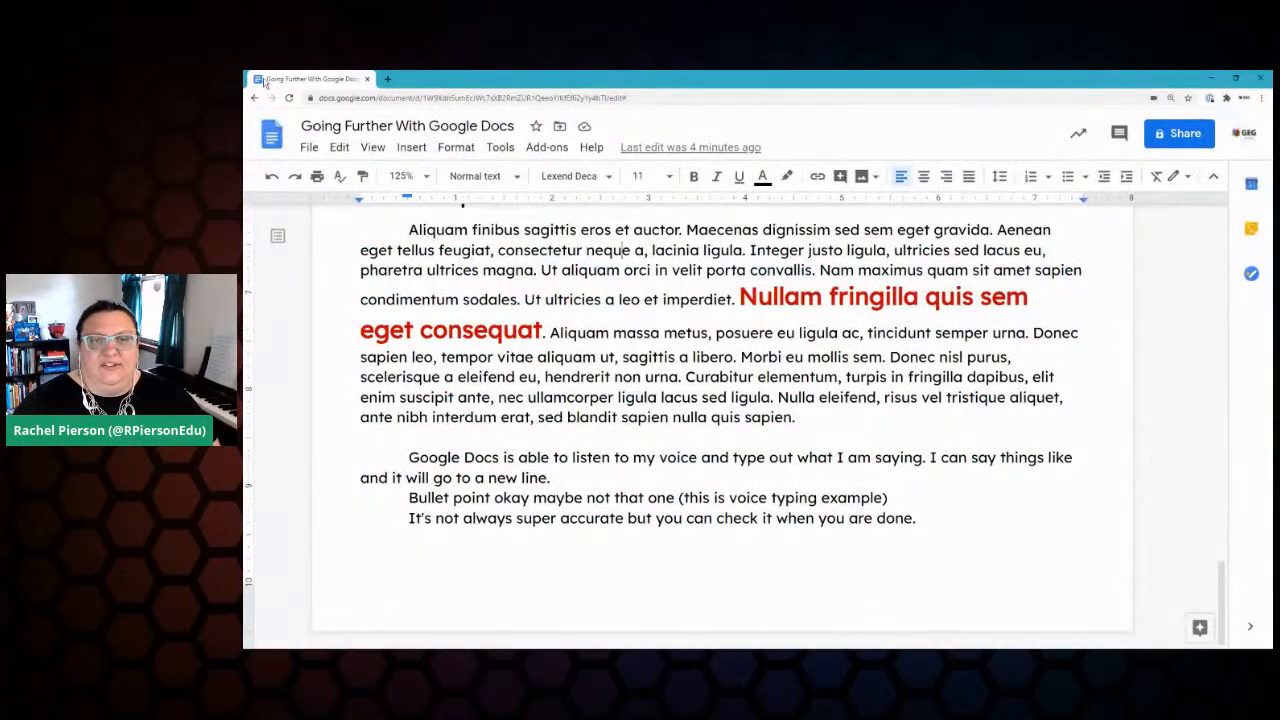
{"action": "left_click", "coordinate": [306, 148]}
{"action": "mouse_move", "coordinate": [400, 386]}
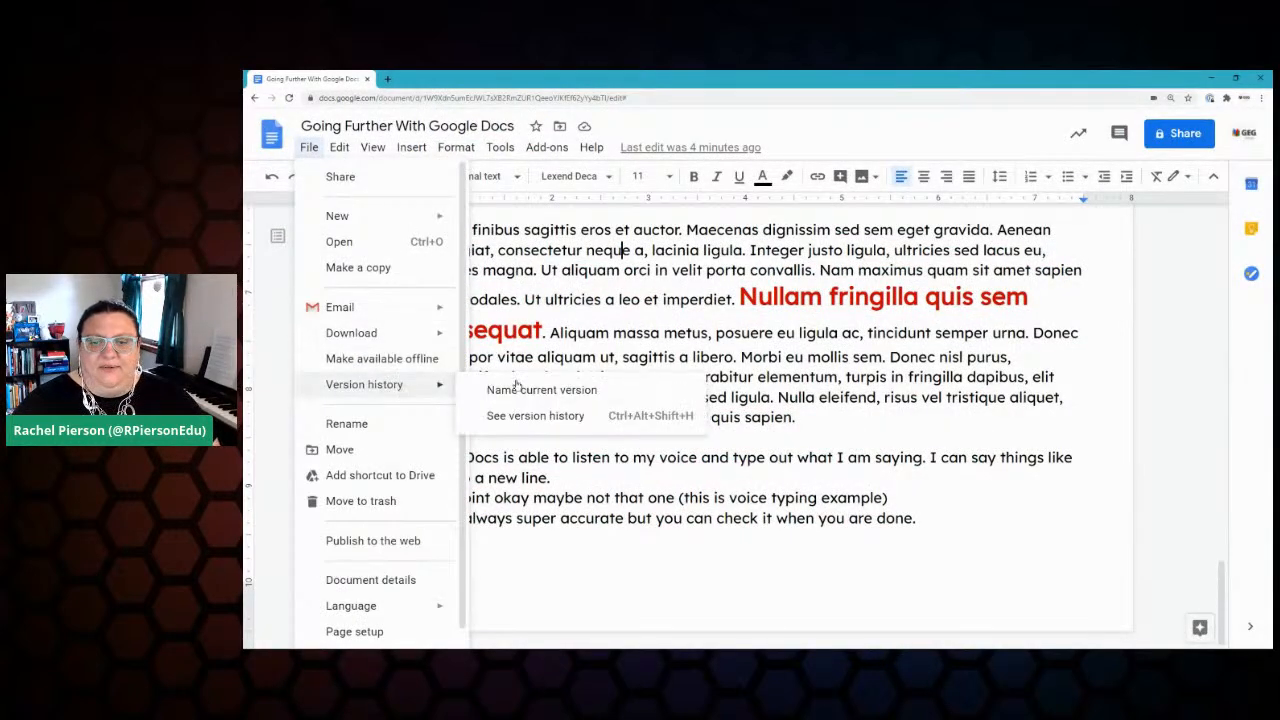
{"action": "left_click", "coordinate": [539, 418]}
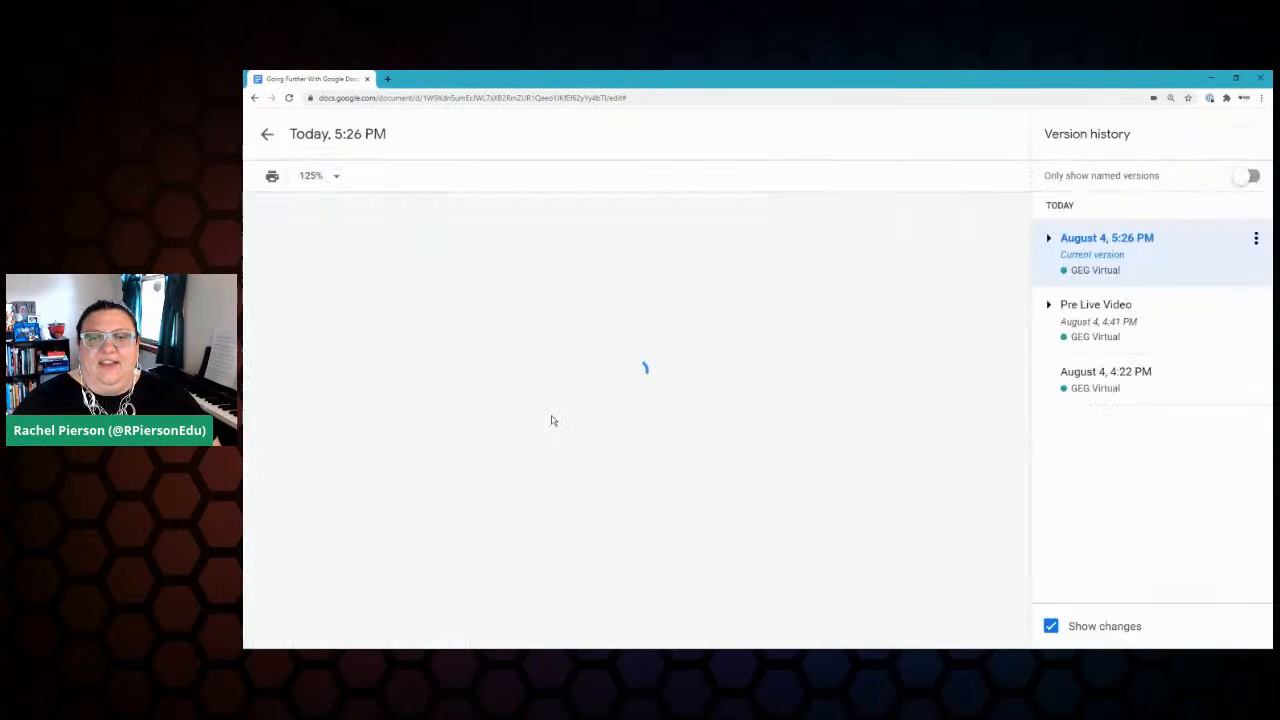
{"action": "left_click", "coordinate": [1174, 378]}
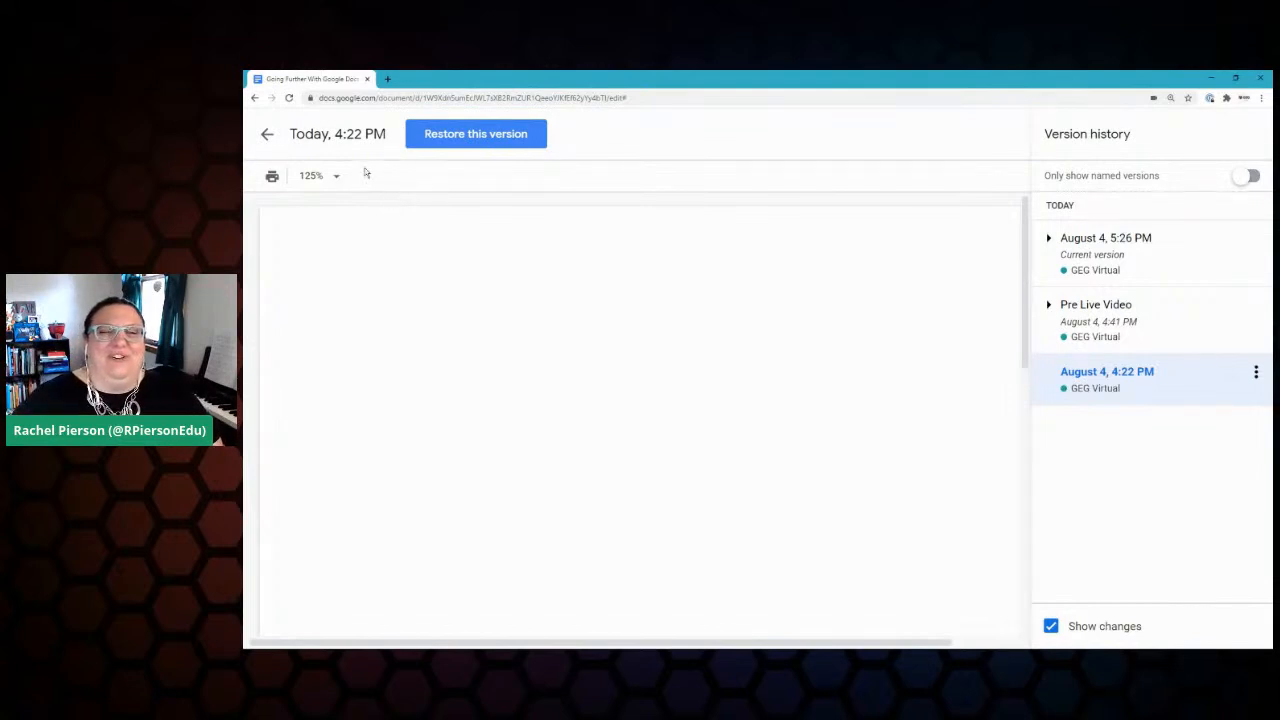
{"action": "left_click", "coordinate": [267, 135]}
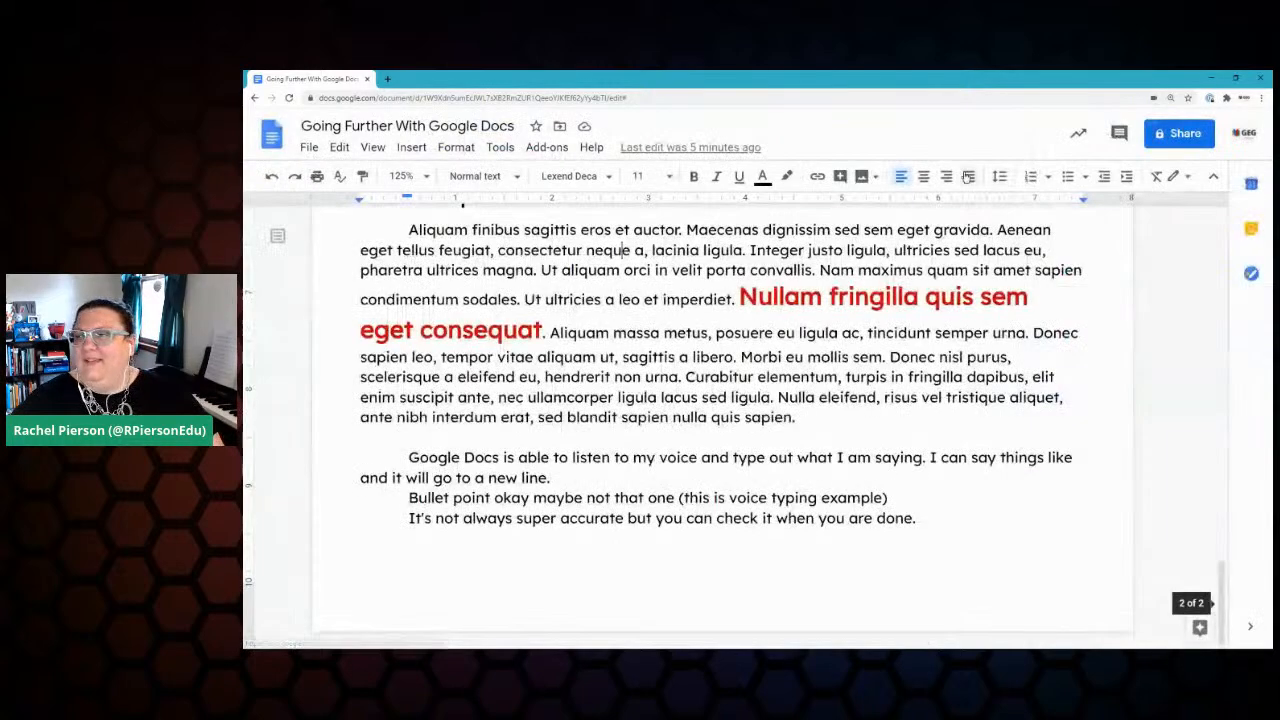
Step: Tick Revision History in the Keep checklist, making 11 completed items, then close Keep
{"action": "left_click", "coordinate": [1251, 185]}
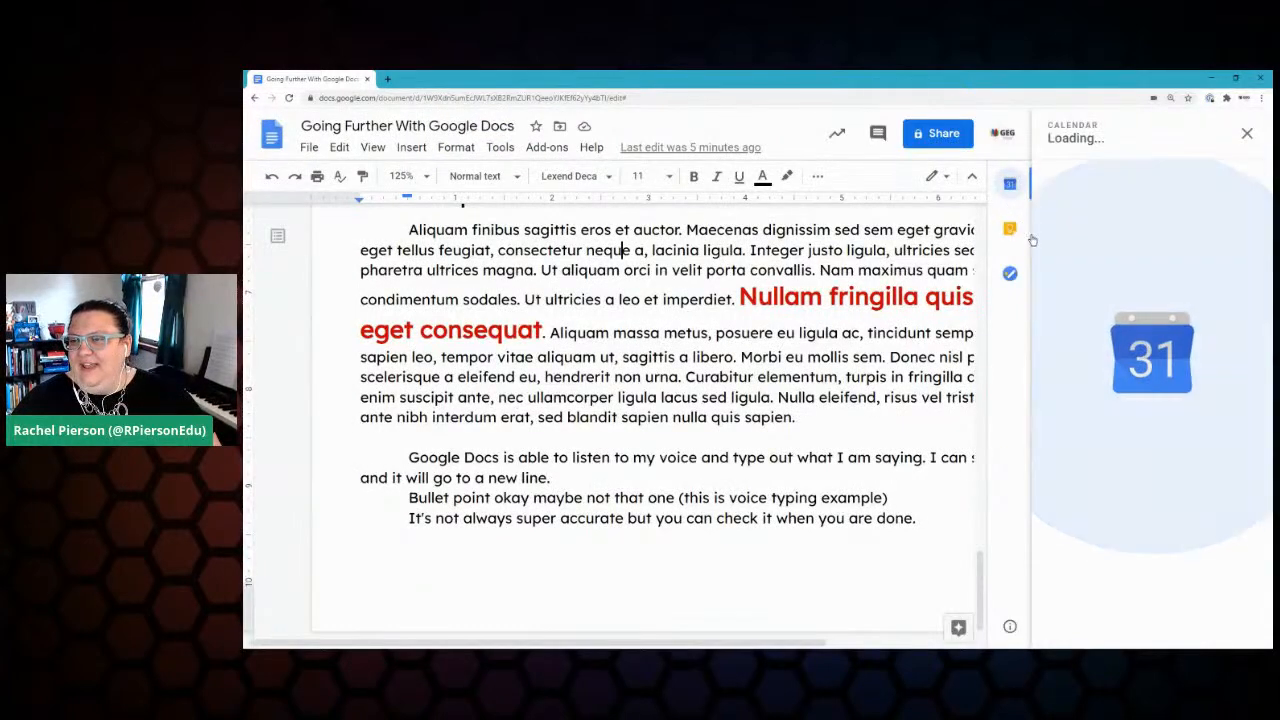
{"action": "left_click", "coordinate": [1012, 232]}
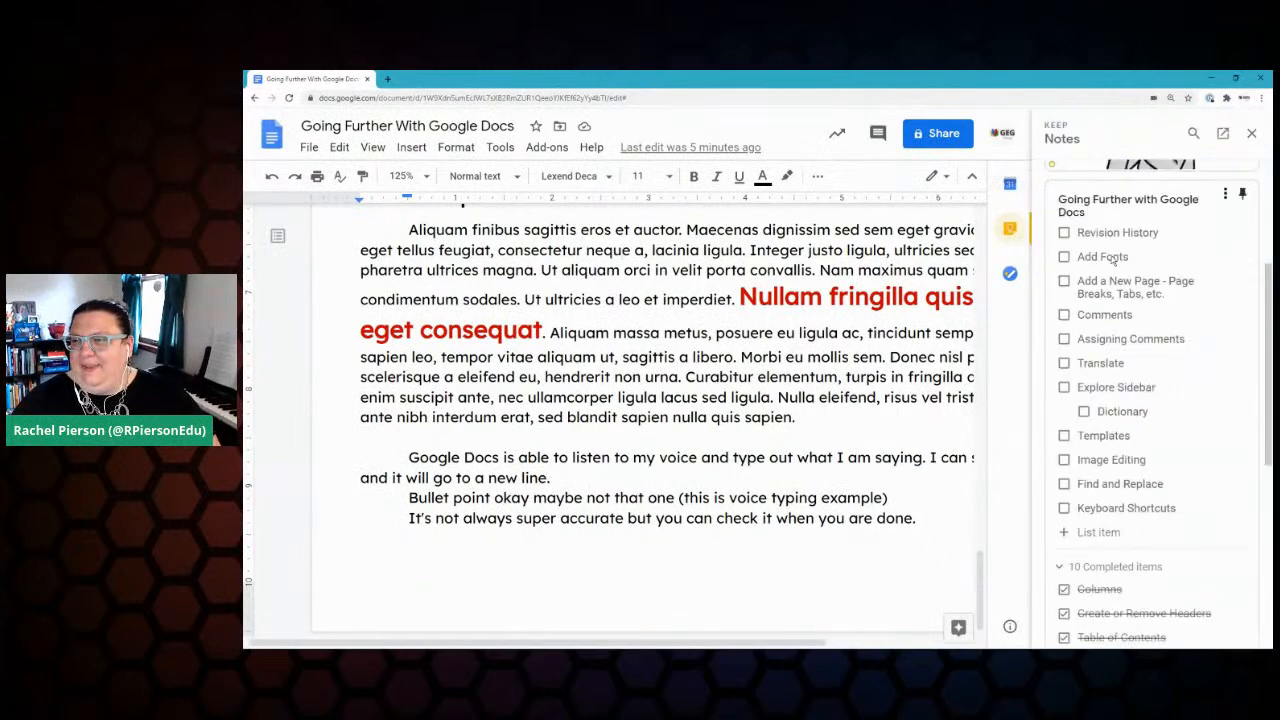
{"action": "left_click", "coordinate": [1064, 233]}
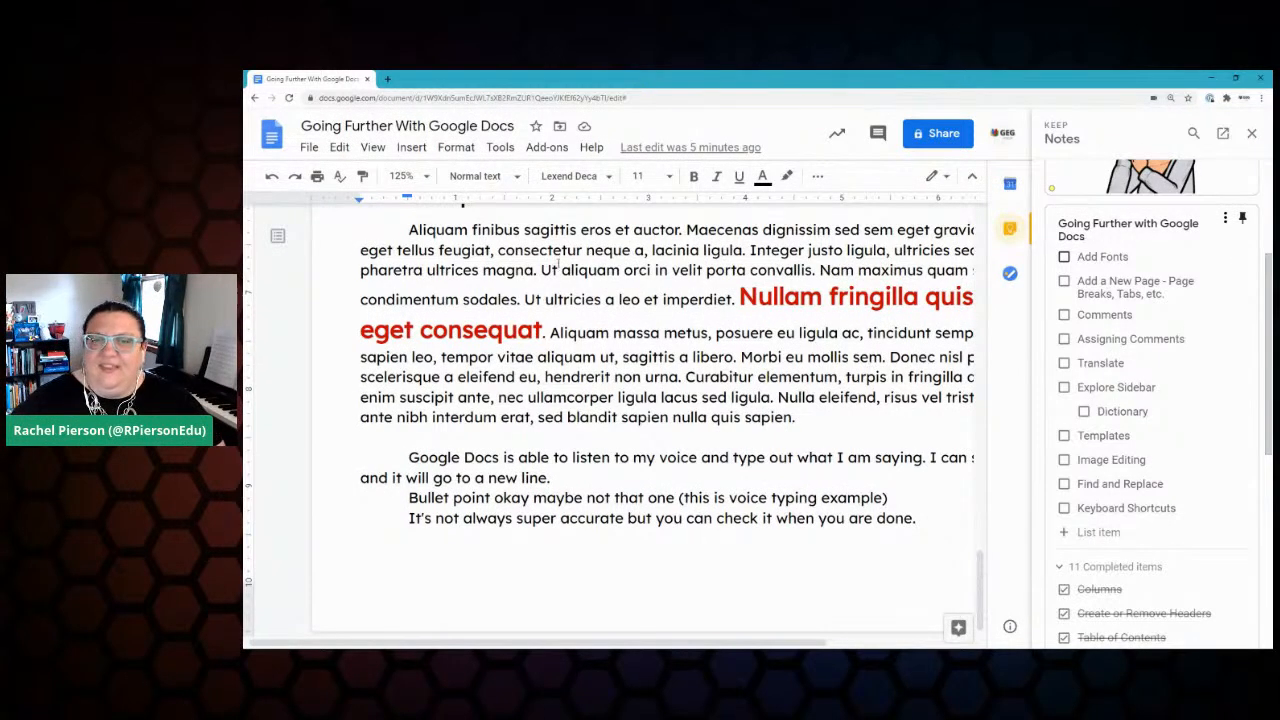
{"action": "left_click", "coordinate": [558, 264]}
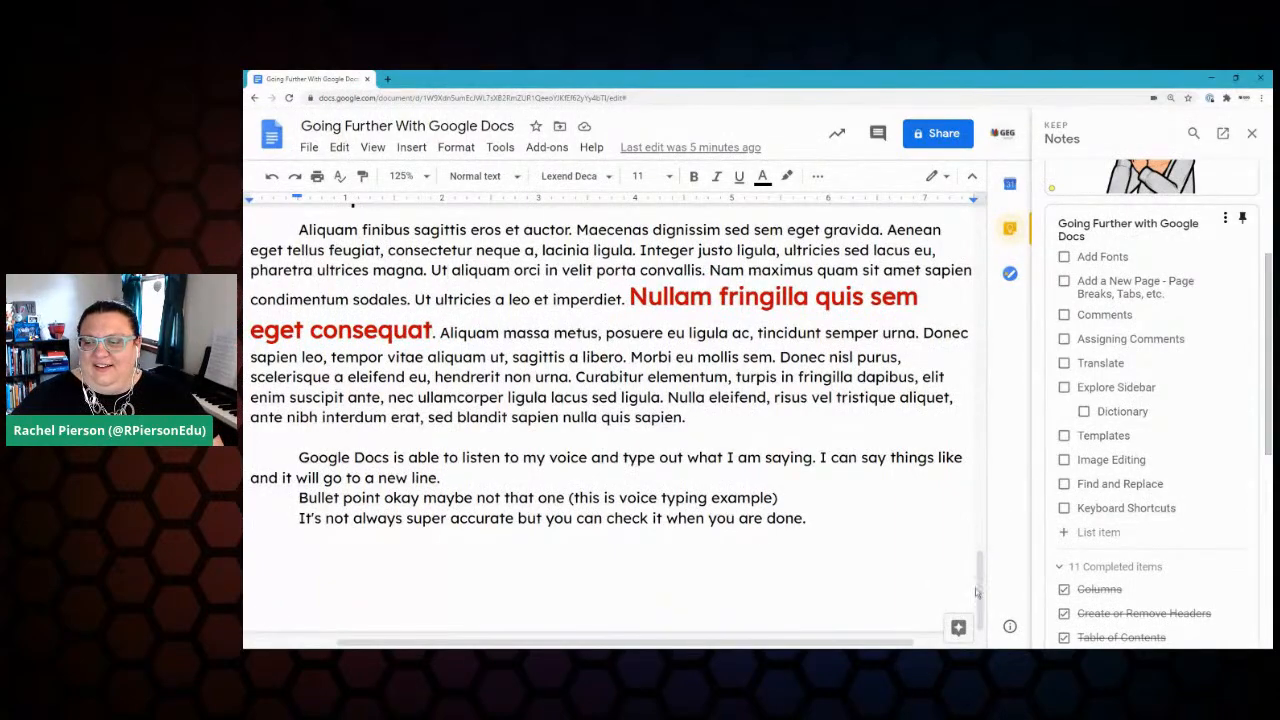
{"action": "left_click", "coordinate": [1010, 228]}
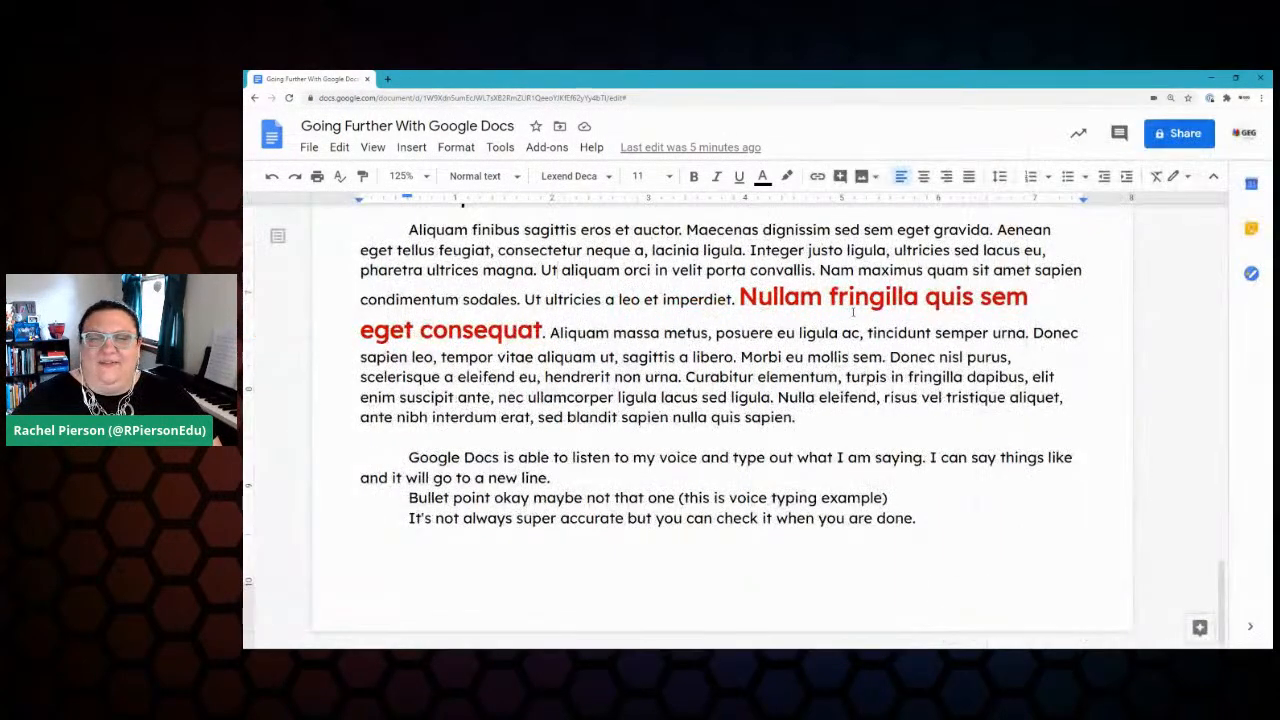
Step: Scroll back to the Introduction and show the font list, with Lexend Deca current
{"action": "scroll", "coordinate": [657, 310], "scroll_direction": "up", "scroll_amount": 20}
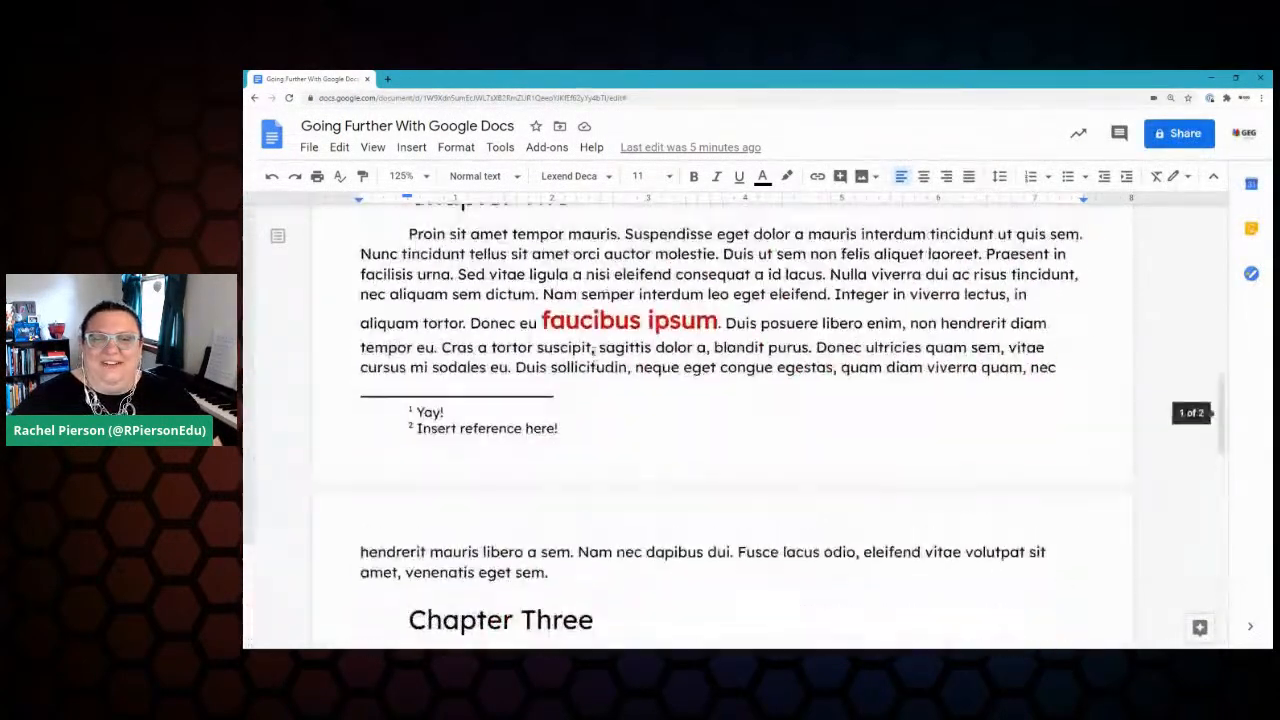
{"action": "scroll", "coordinate": [592, 356], "scroll_direction": "up", "scroll_amount": 5}
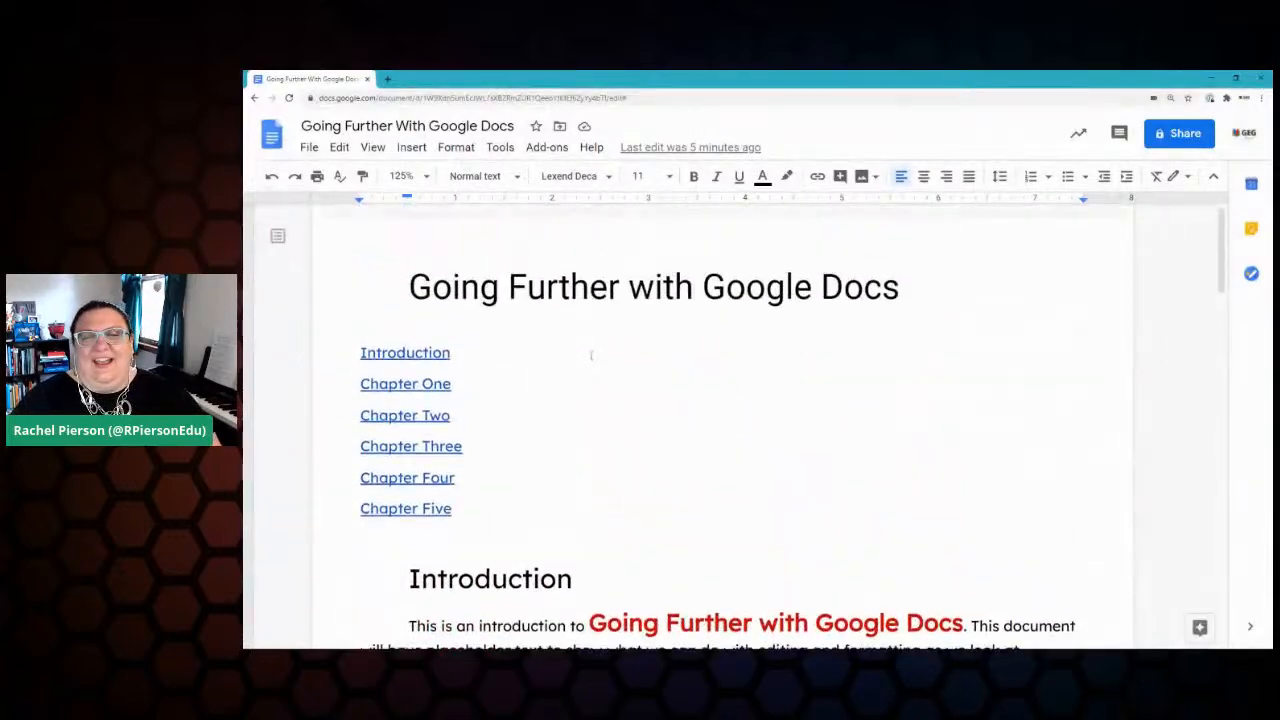
{"action": "scroll", "coordinate": [591, 355], "scroll_direction": "down", "scroll_amount": 5}
{"action": "scroll", "coordinate": [597, 360], "scroll_direction": "up", "scroll_amount": 1}
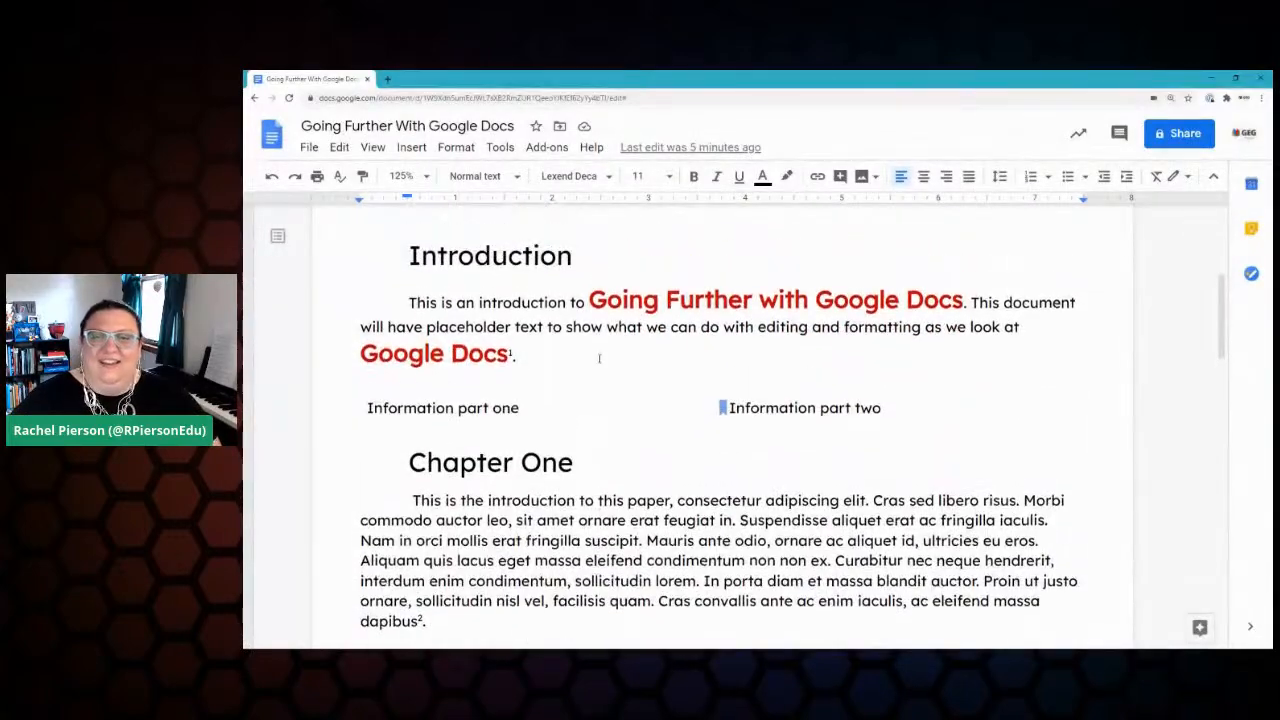
{"action": "left_click", "coordinate": [608, 177]}
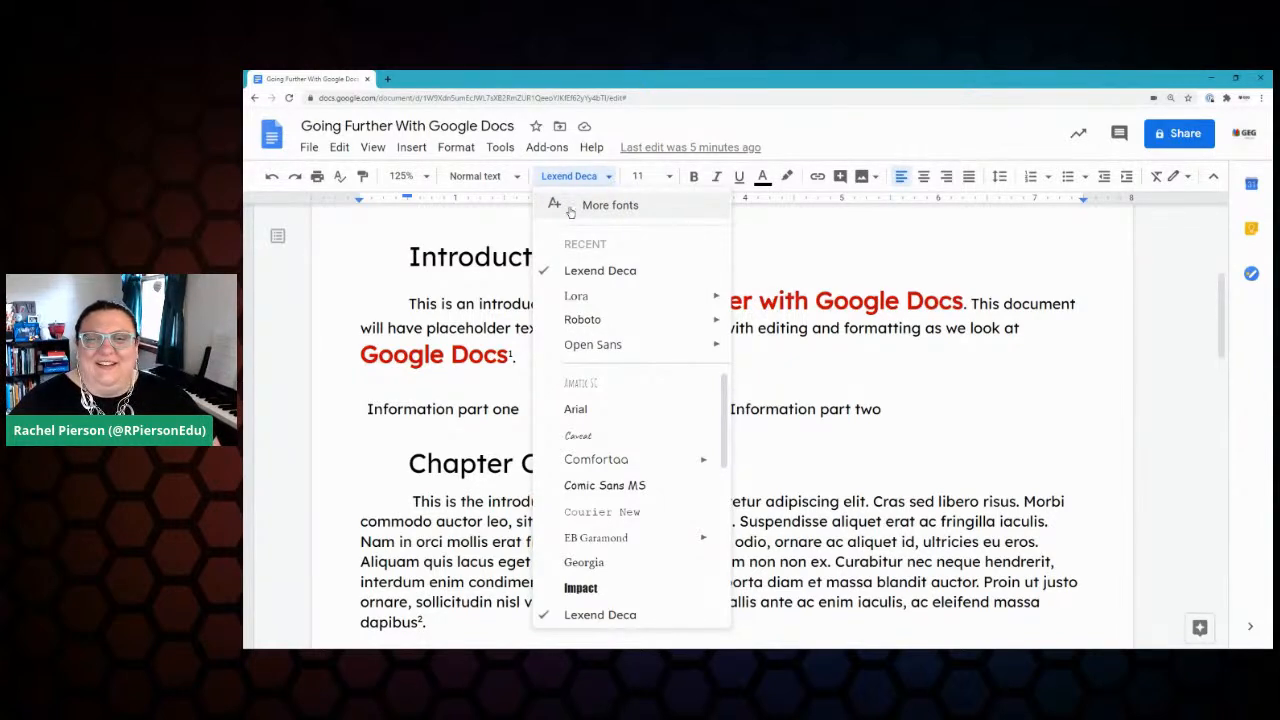
{"action": "scroll", "coordinate": [632, 452], "scroll_direction": "down", "scroll_amount": 3}
{"action": "scroll", "coordinate": [632, 452], "scroll_direction": "down", "scroll_amount": 3}
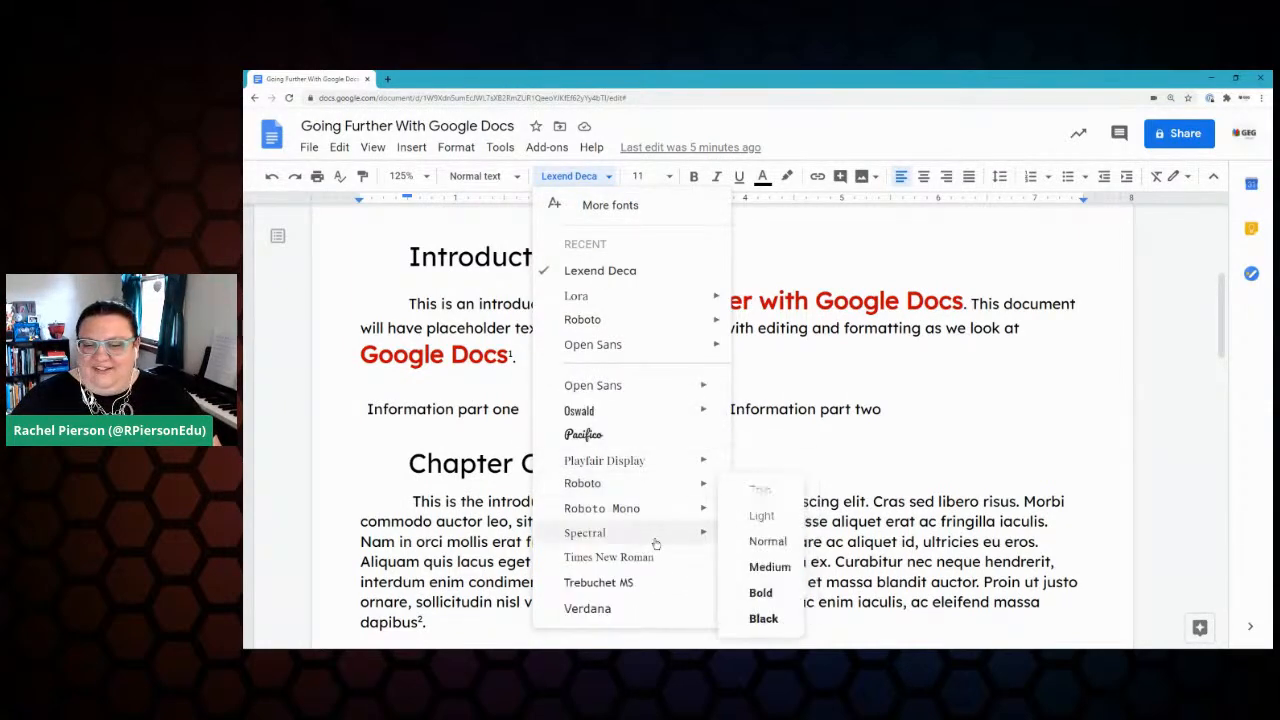
{"action": "scroll", "coordinate": [651, 571], "scroll_direction": "up", "scroll_amount": 6}
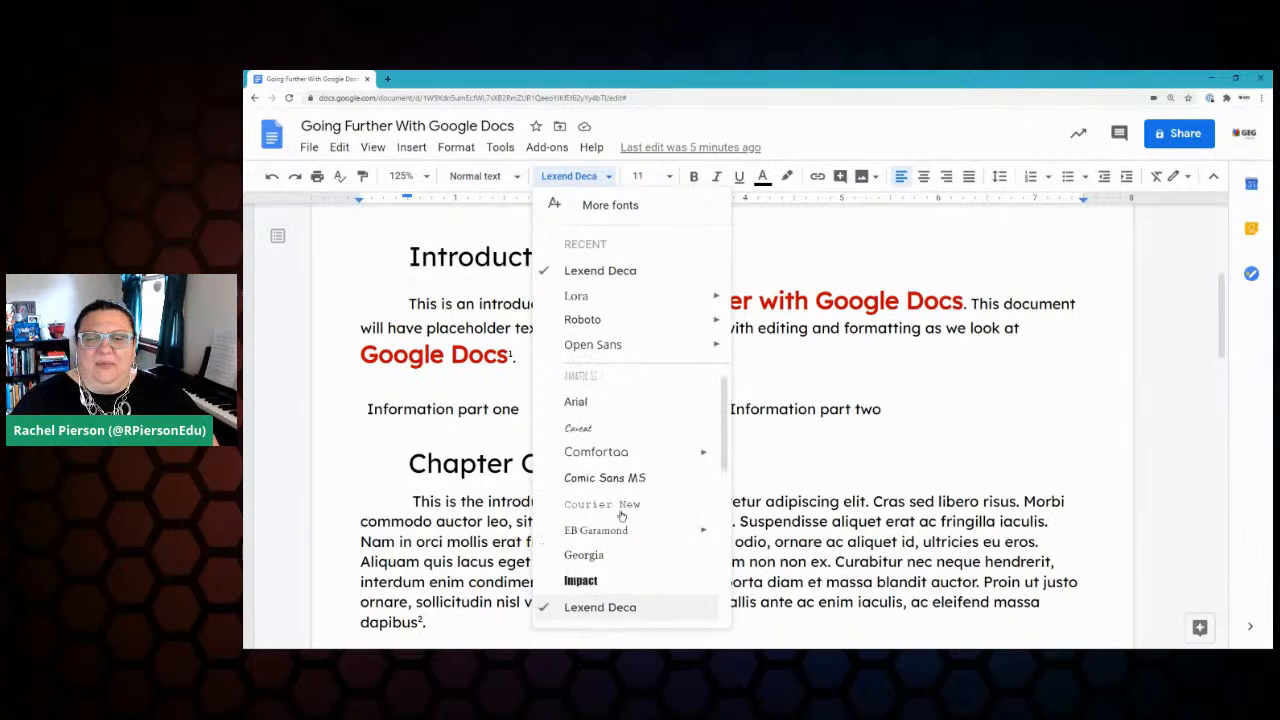
{"action": "scroll", "coordinate": [650, 494], "scroll_direction": "down", "scroll_amount": 2}
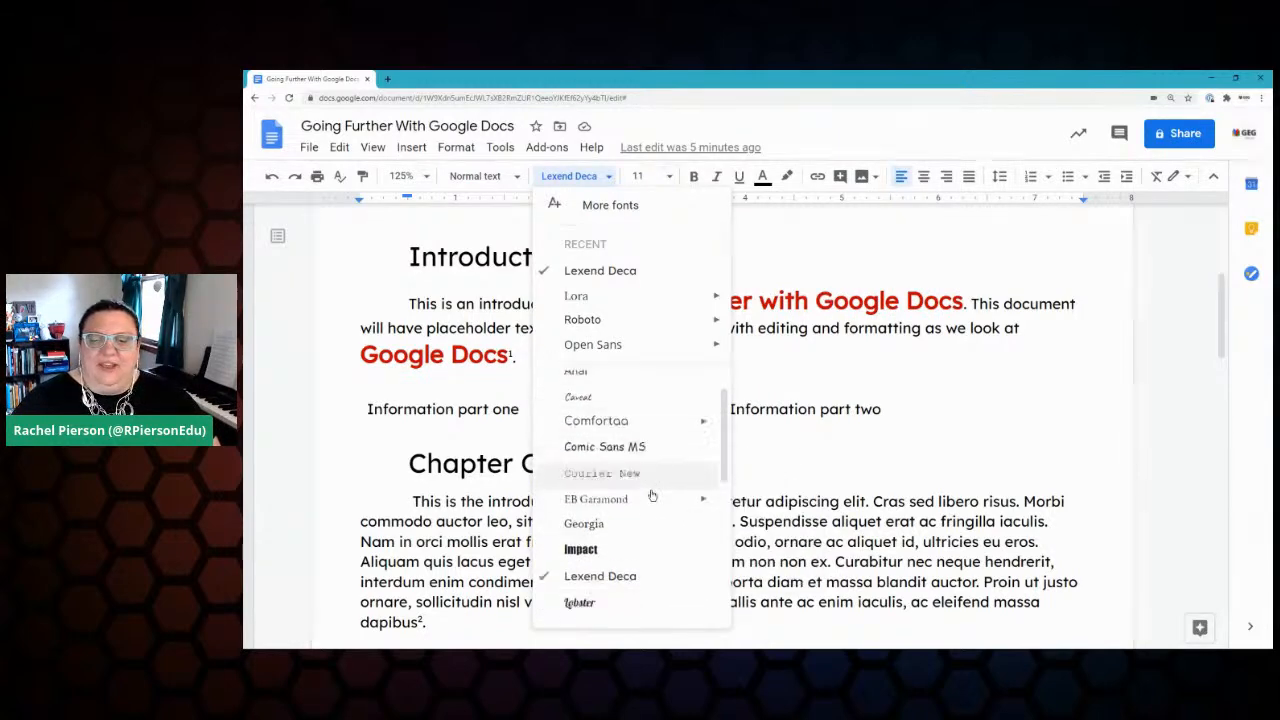
{"action": "scroll", "coordinate": [648, 494], "scroll_direction": "down", "scroll_amount": 4}
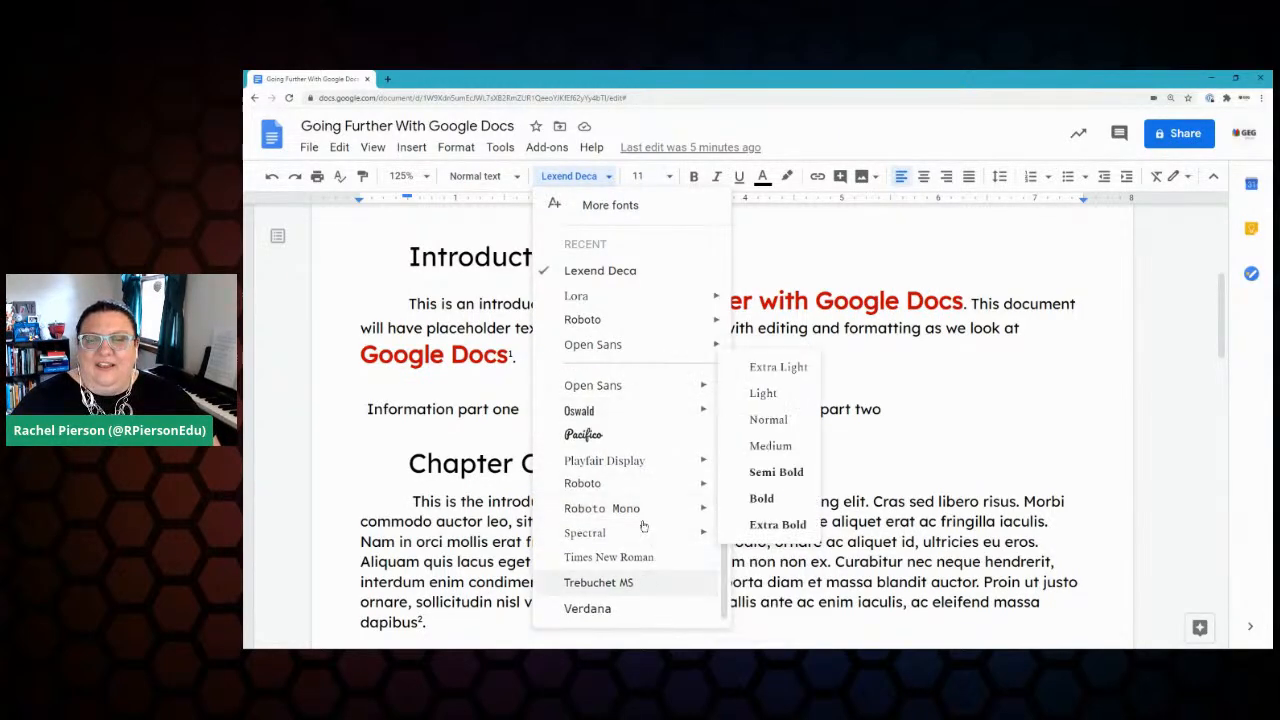
Step: In More fonts, clear the search and try sort orders, settling on Trending
{"action": "left_click", "coordinate": [590, 209]}
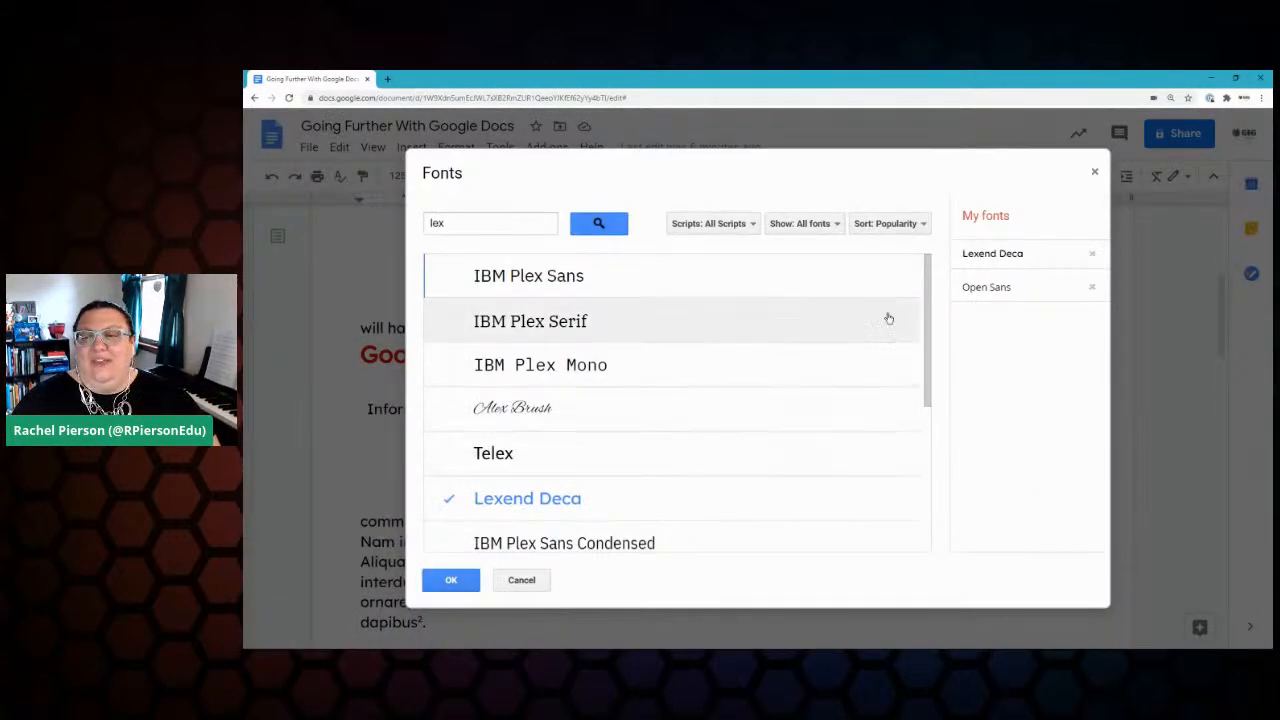
{"action": "left_click", "coordinate": [474, 225]}
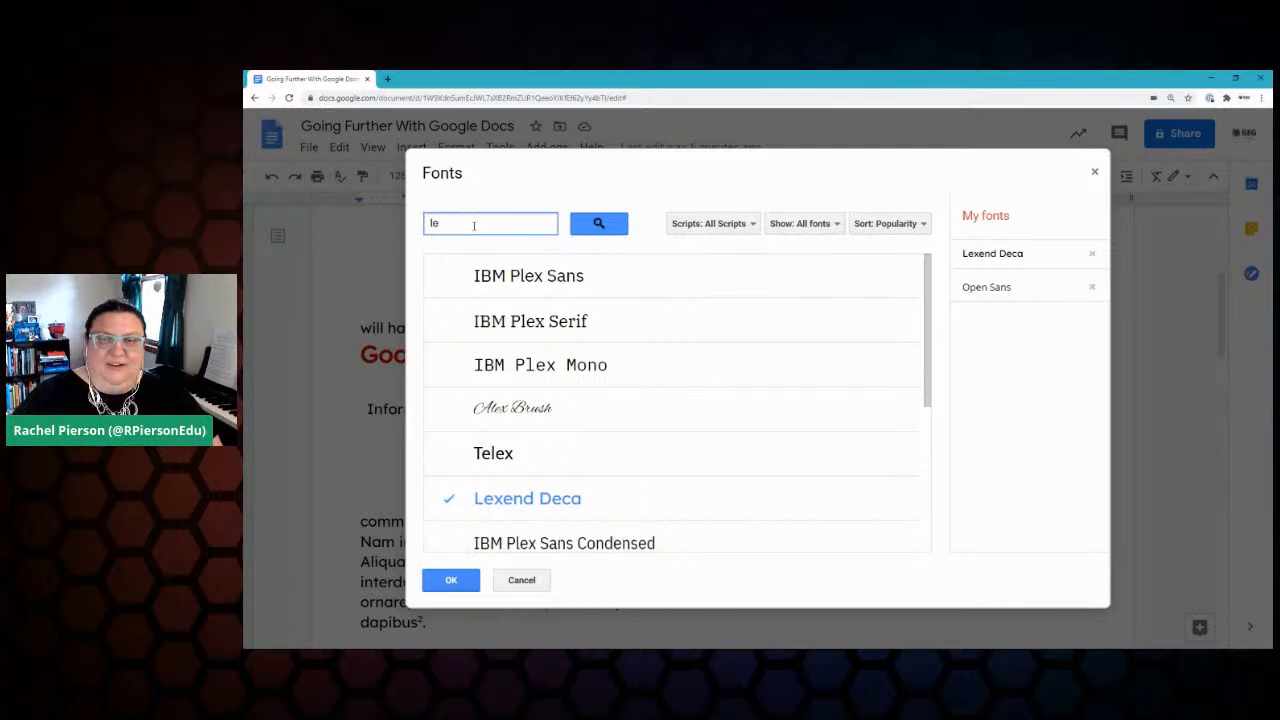
{"action": "key", "text": "BackSpace"}
{"action": "key", "text": "BackSpace"}
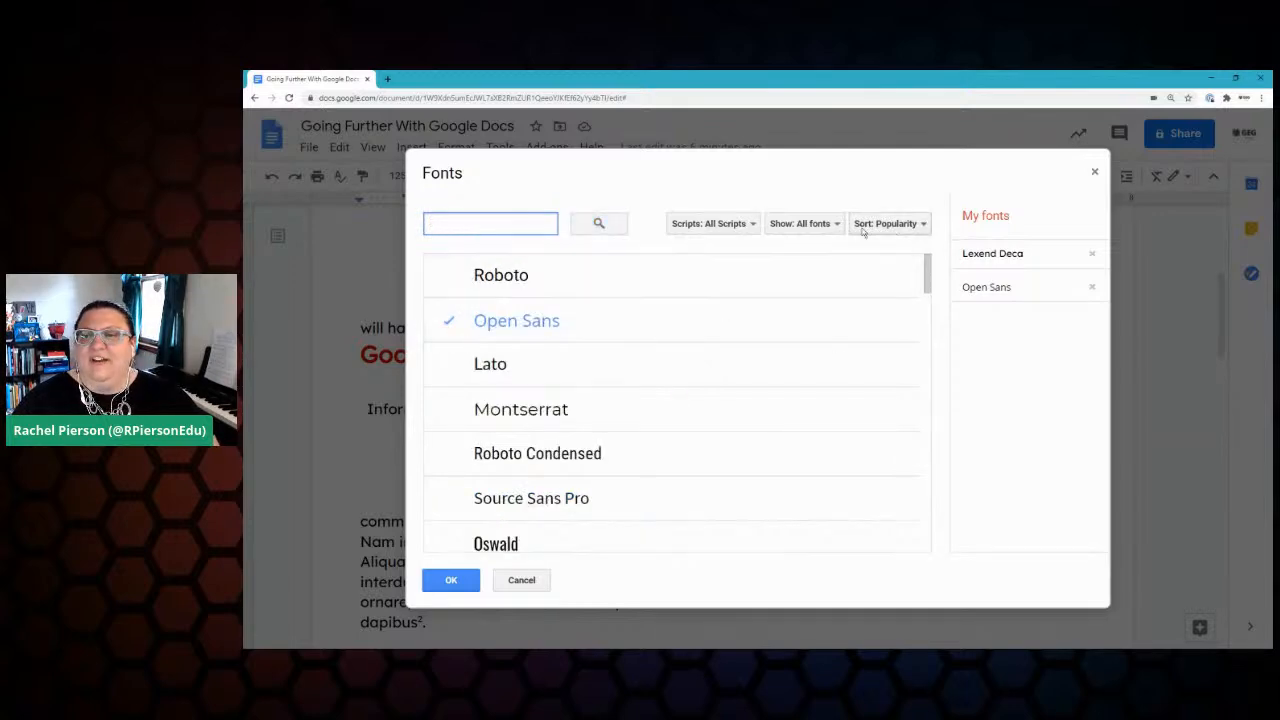
{"action": "left_click", "coordinate": [925, 224]}
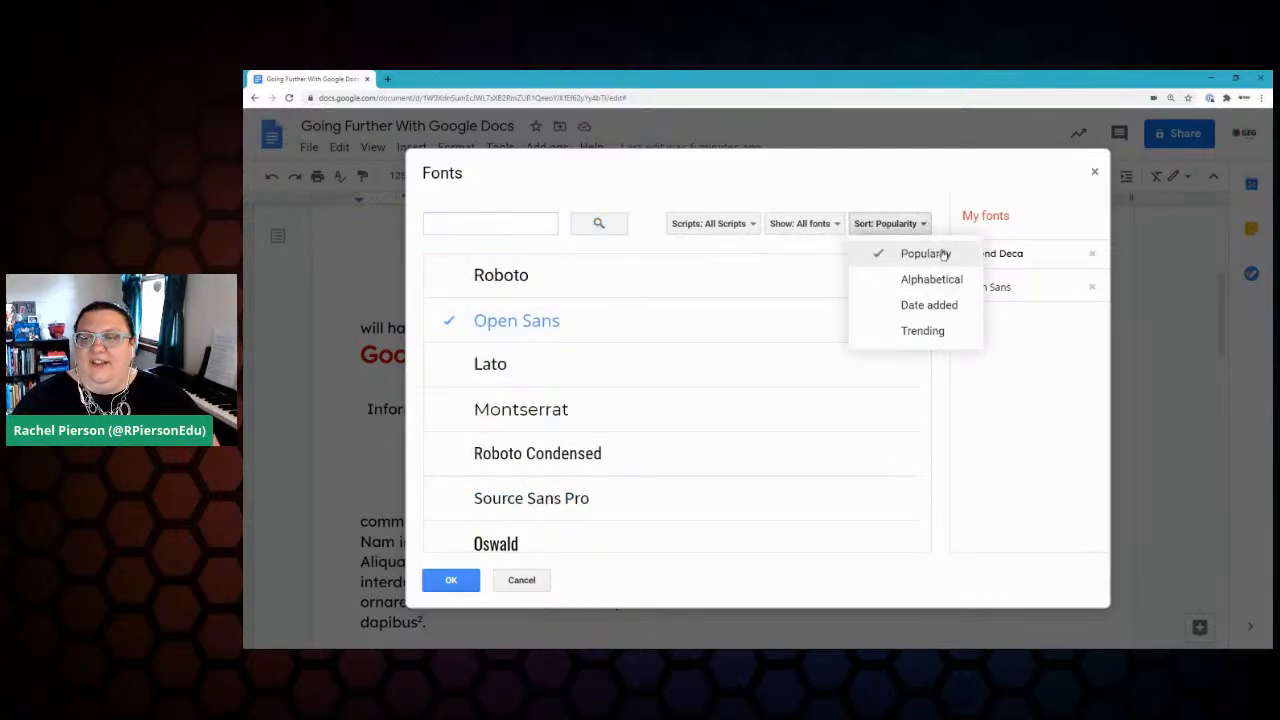
{"action": "left_click", "coordinate": [925, 253]}
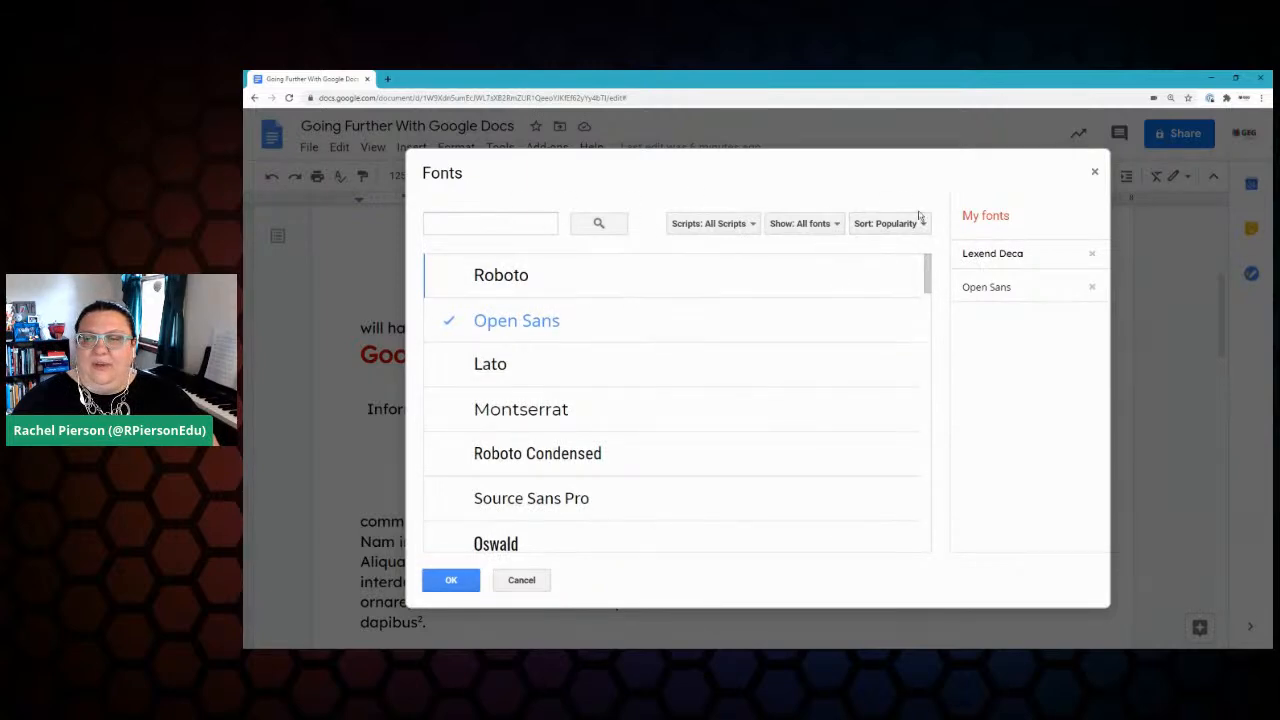
{"action": "left_click", "coordinate": [920, 222]}
{"action": "left_click", "coordinate": [945, 280]}
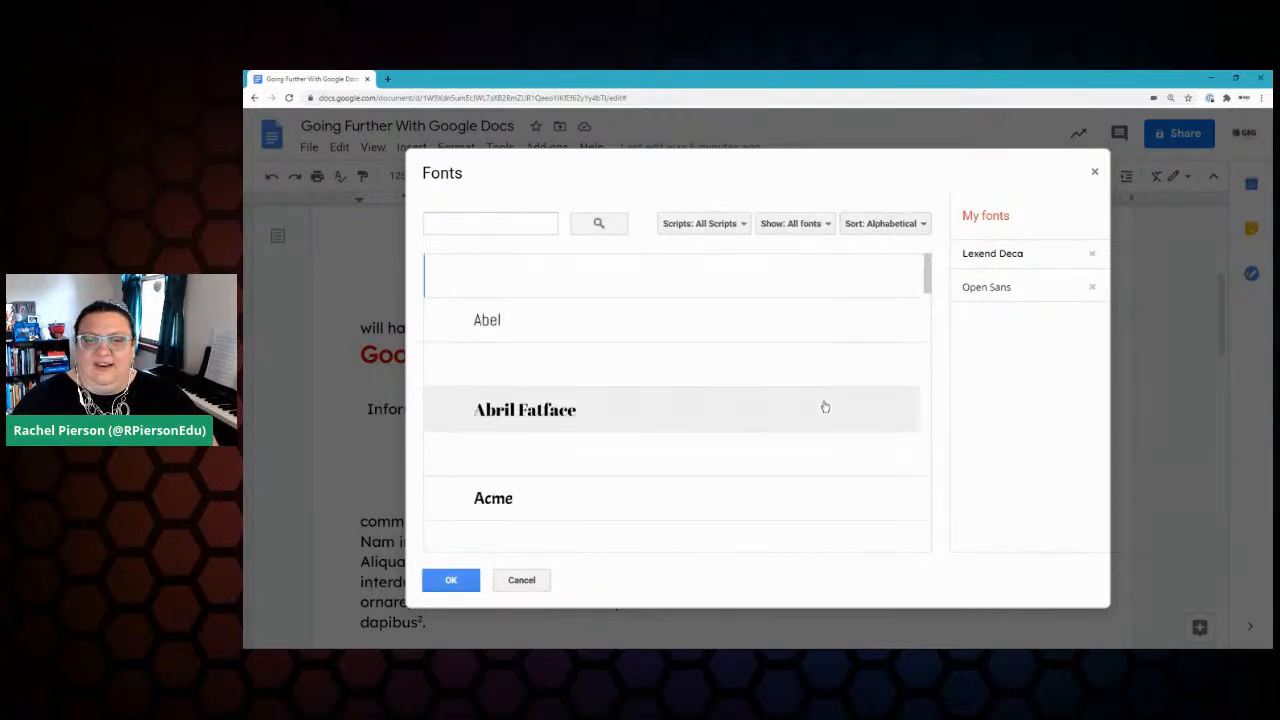
{"action": "left_click", "coordinate": [897, 224]}
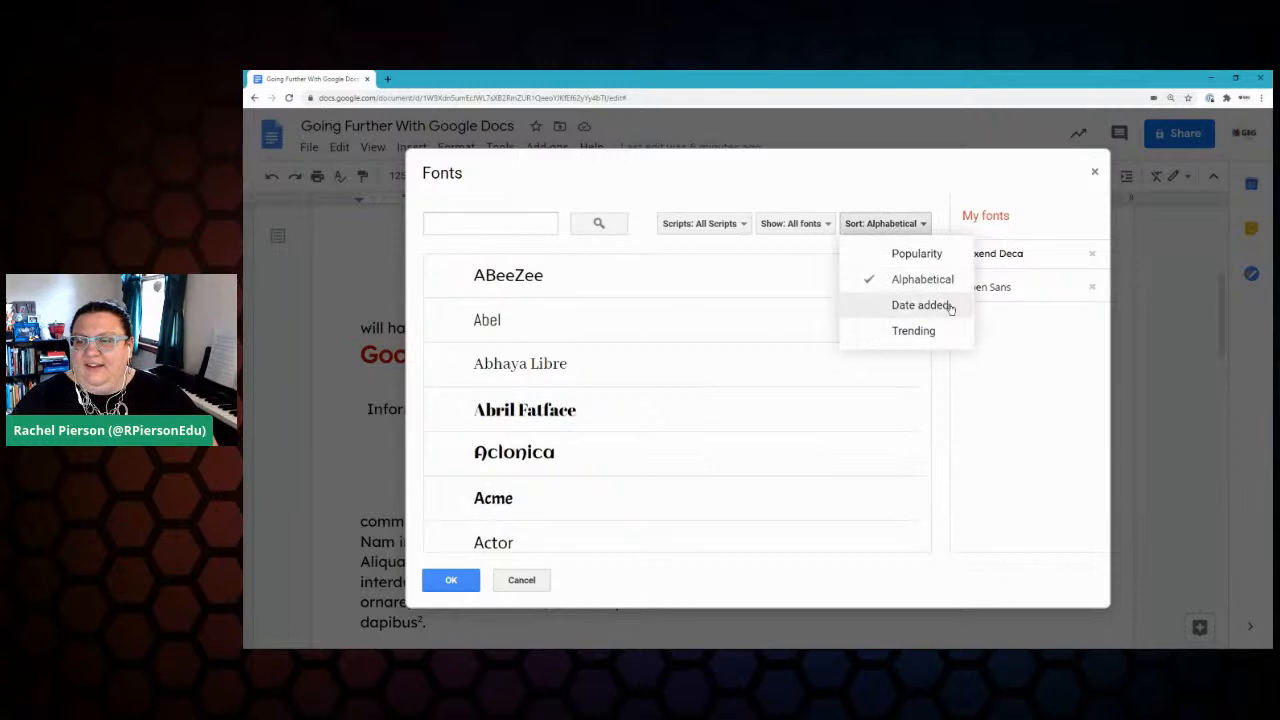
{"action": "left_click", "coordinate": [916, 331]}
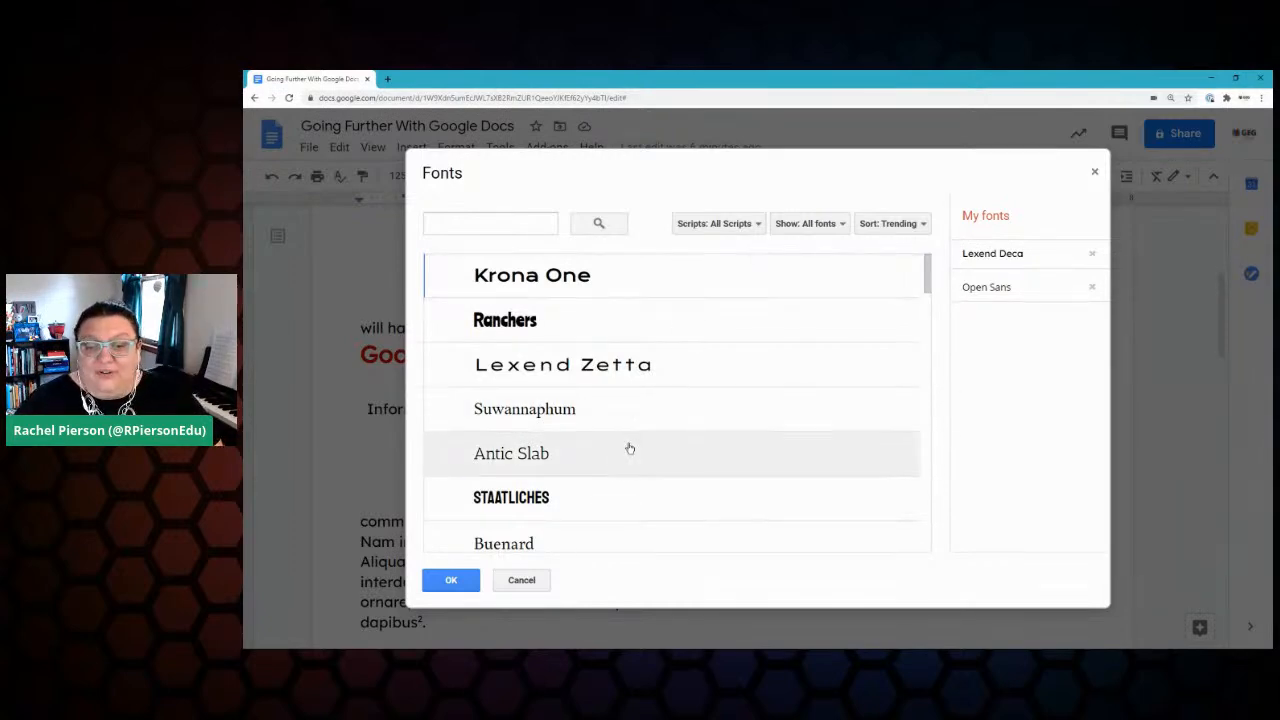
Step: Add Staatliches to My fonts, removing and re-adding it, and confirm with OK
{"action": "scroll", "coordinate": [610, 426], "scroll_direction": "down", "scroll_amount": 1}
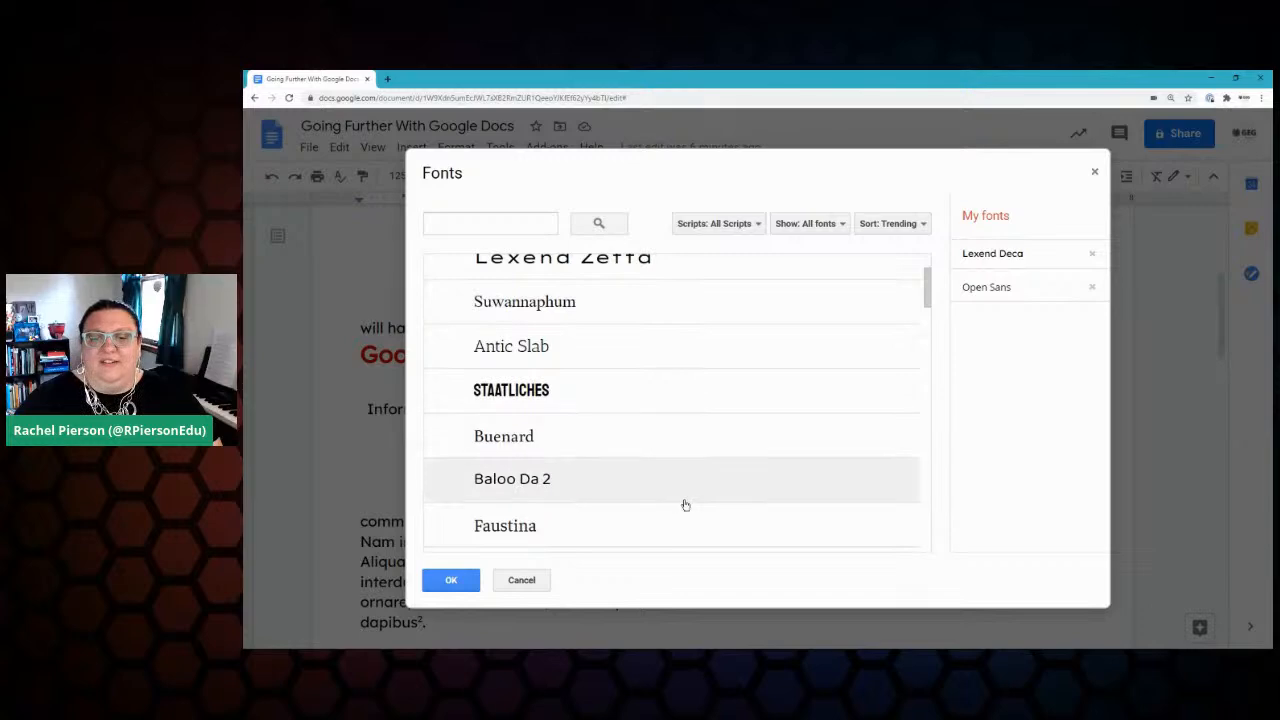
{"action": "left_click", "coordinate": [511, 390]}
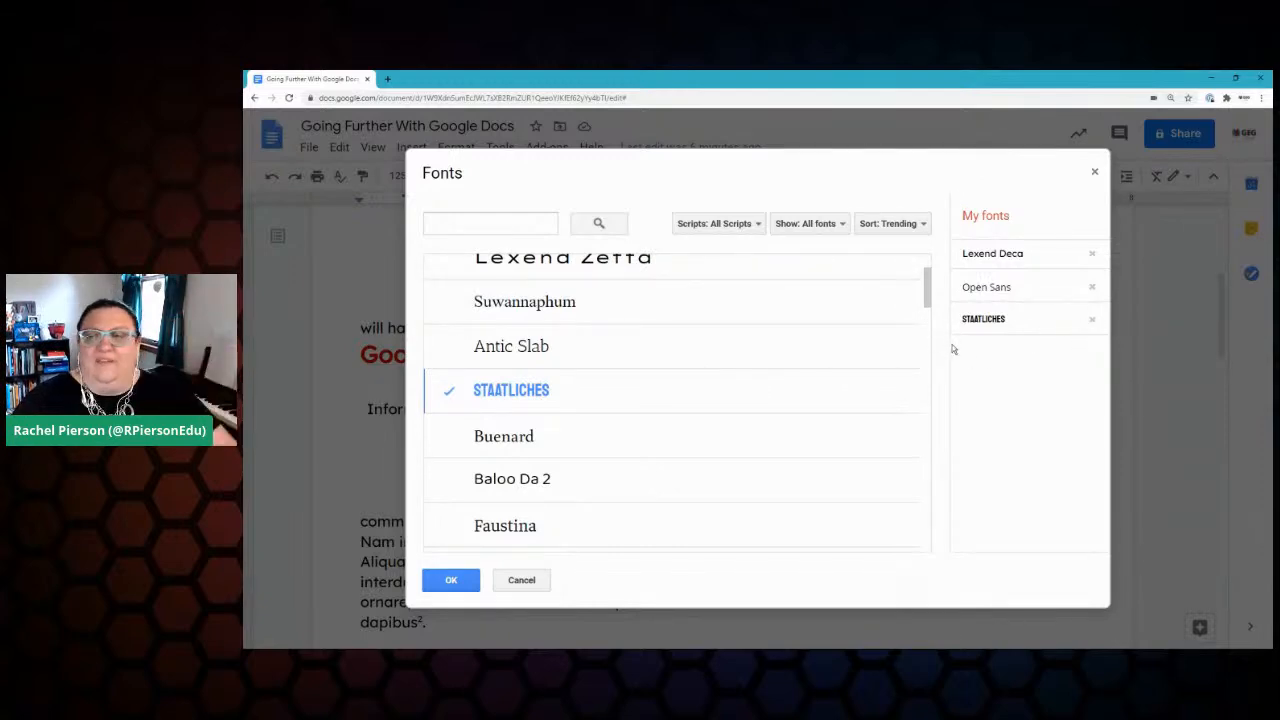
{"action": "left_click", "coordinate": [1093, 320]}
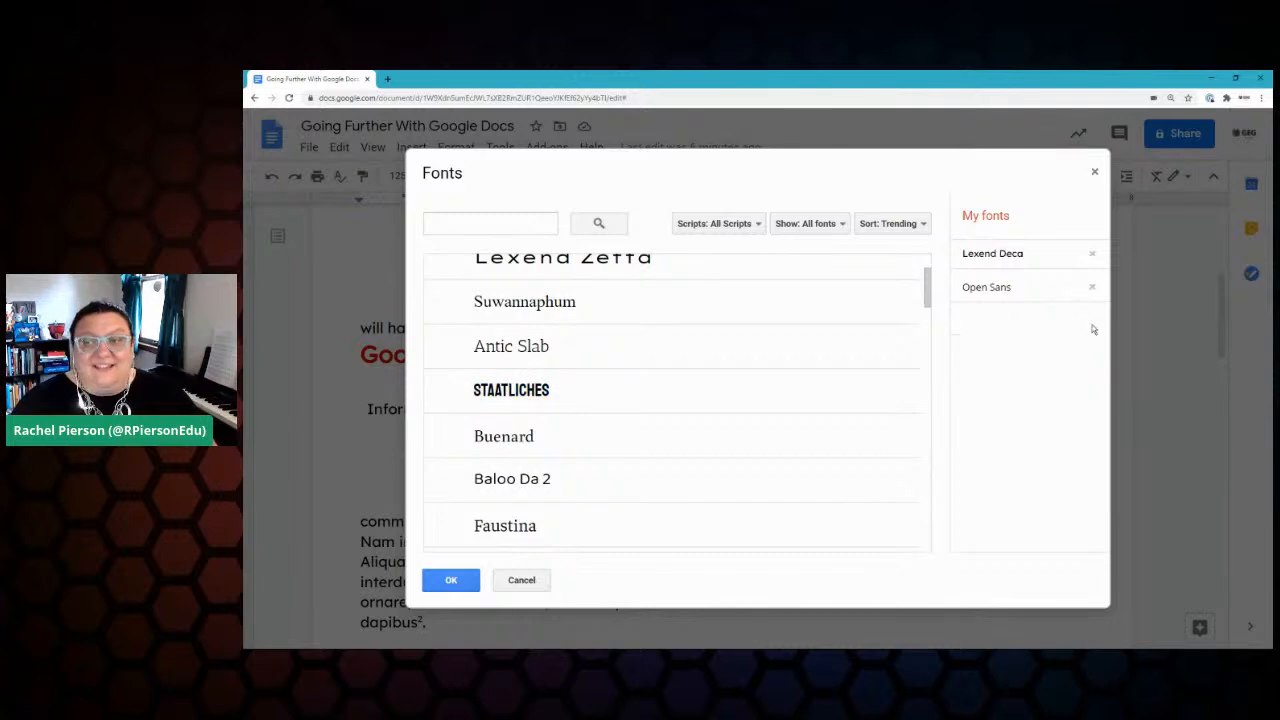
{"action": "scroll", "coordinate": [715, 450], "scroll_direction": "down", "scroll_amount": 3}
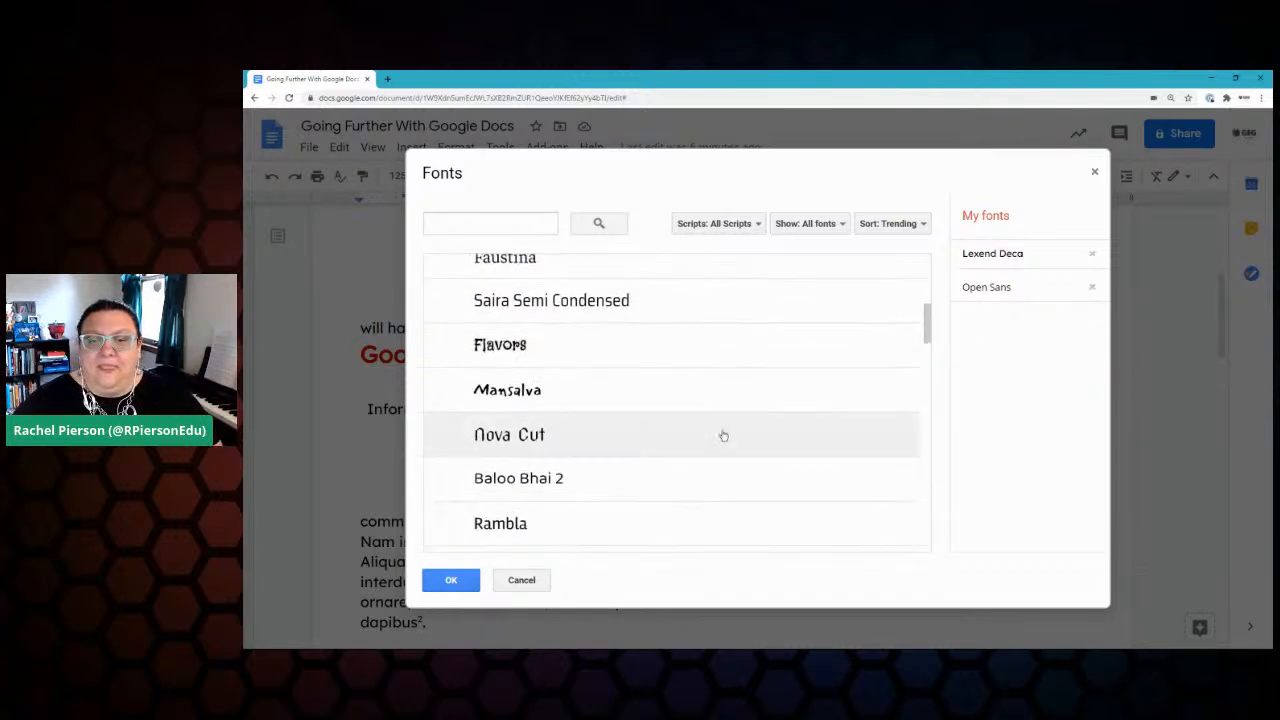
{"action": "scroll", "coordinate": [783, 363], "scroll_direction": "down", "scroll_amount": 8}
{"action": "scroll", "coordinate": [799, 368], "scroll_direction": "down", "scroll_amount": 2}
{"action": "scroll", "coordinate": [799, 368], "scroll_direction": "down", "scroll_amount": 6}
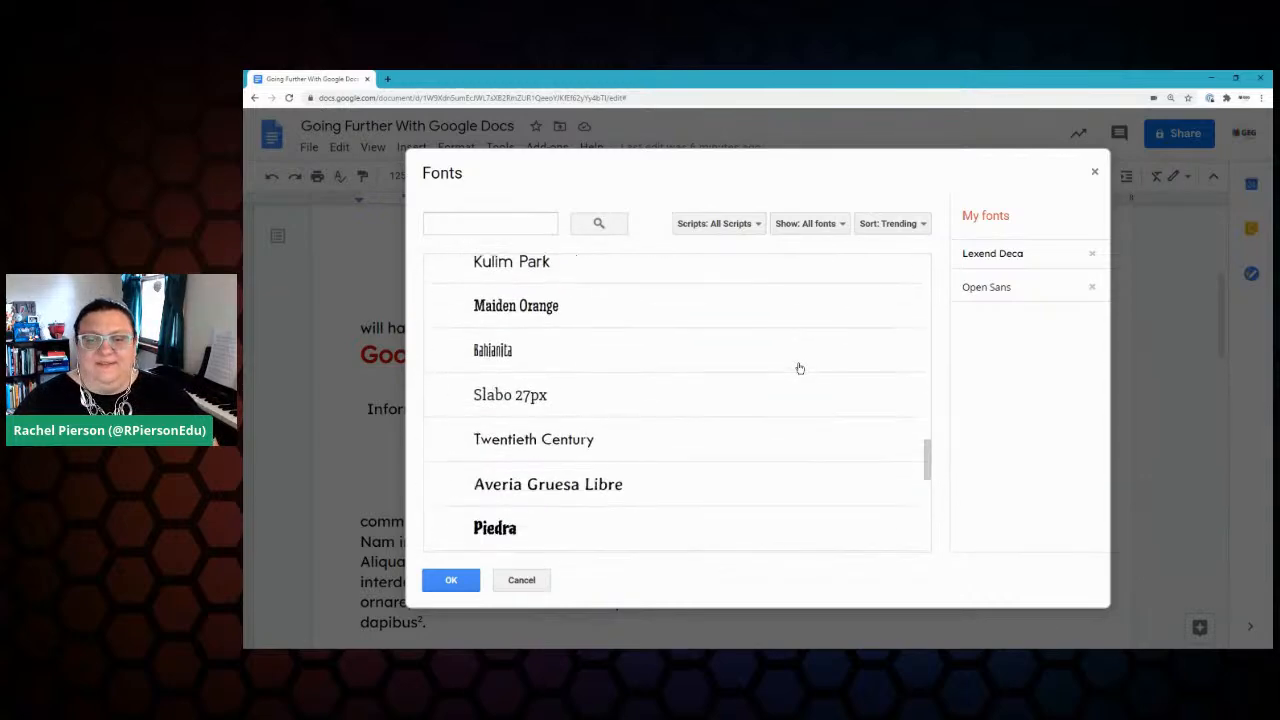
{"action": "scroll", "coordinate": [791, 376], "scroll_direction": "down", "scroll_amount": 7}
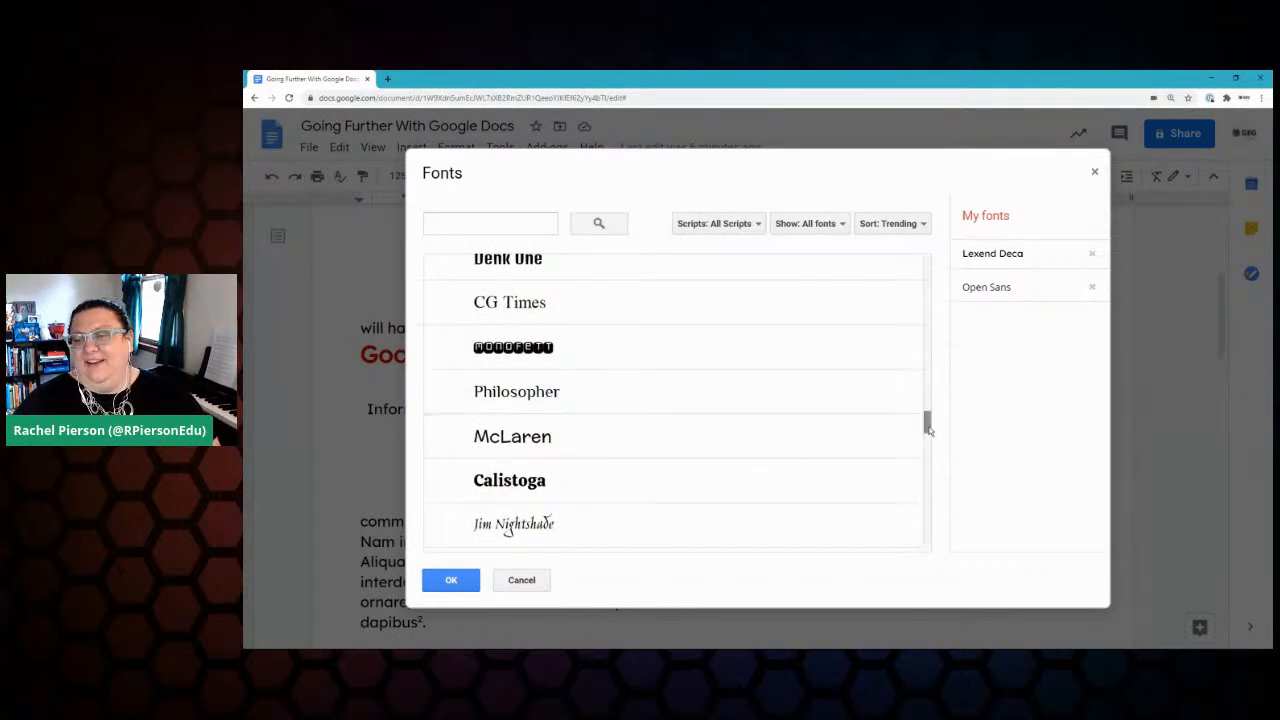
{"action": "scroll", "coordinate": [700, 370], "scroll_direction": "up", "scroll_amount": 15}
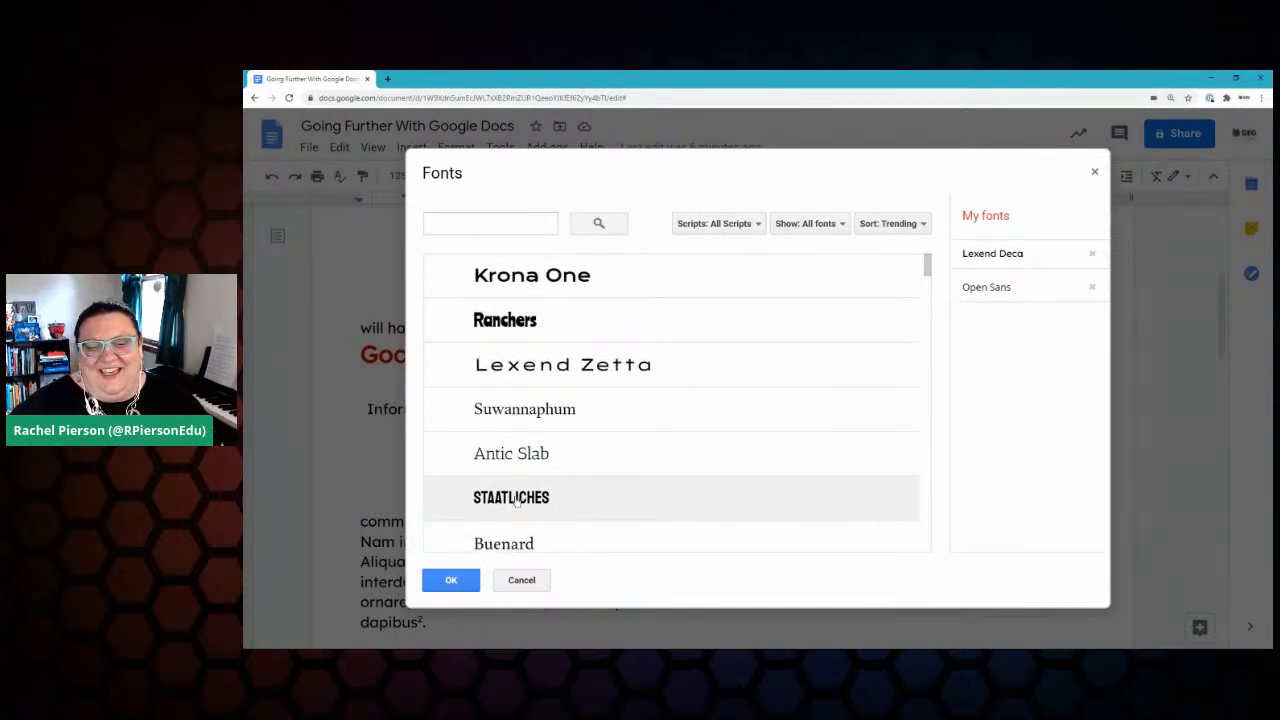
{"action": "left_click", "coordinate": [517, 500]}
{"action": "left_click", "coordinate": [452, 582]}
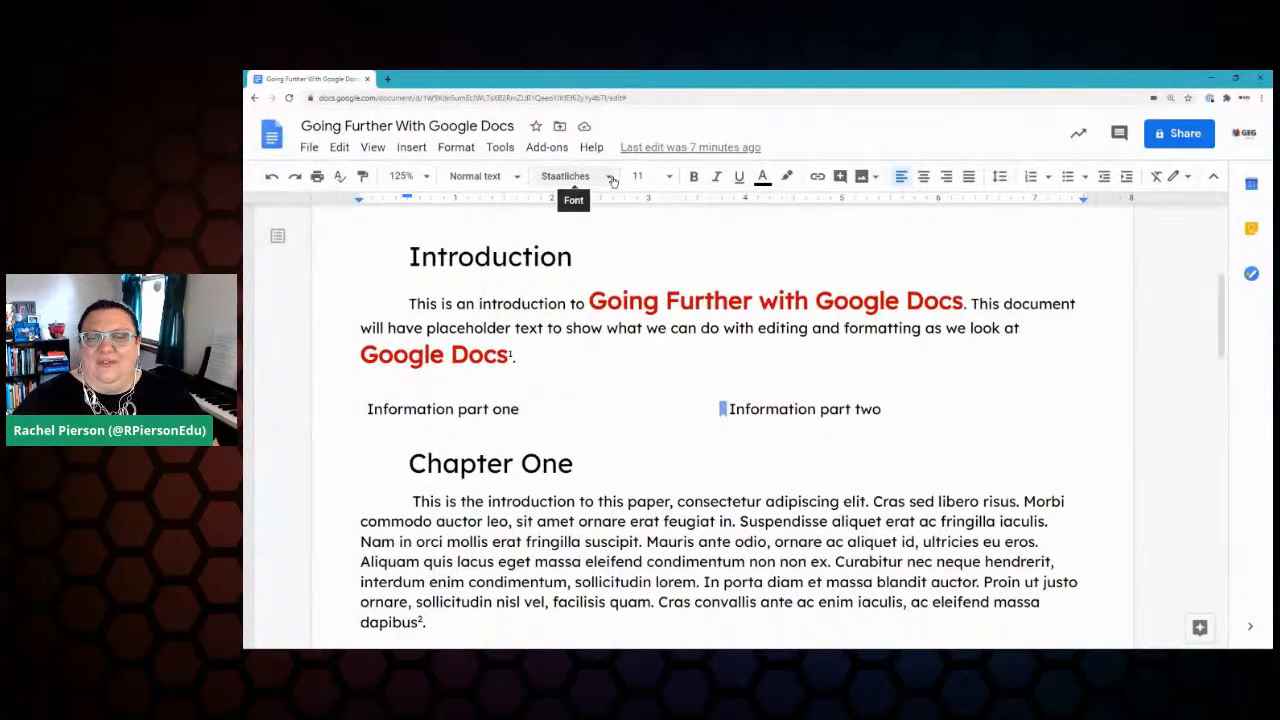
Step: Browse the font list for Staatliches, then close it without choosing a font
{"action": "left_click", "coordinate": [610, 177]}
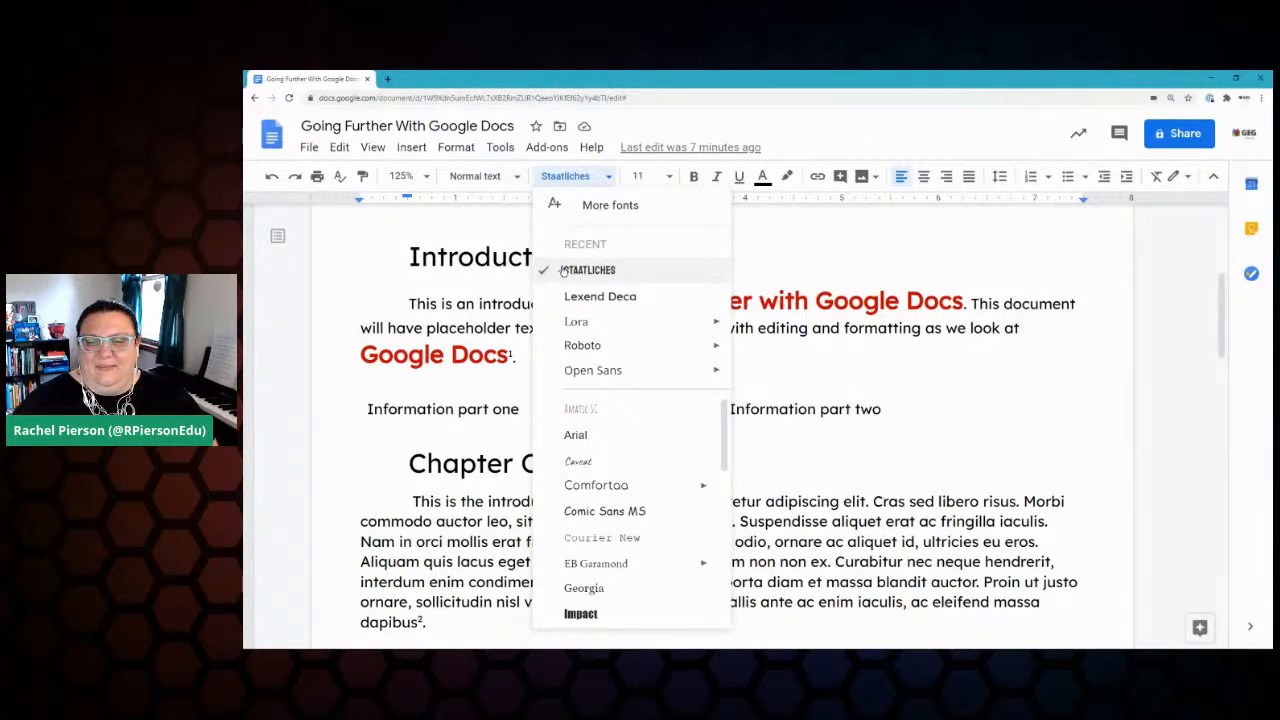
{"action": "scroll", "coordinate": [641, 432], "scroll_direction": "down", "scroll_amount": 1}
{"action": "scroll", "coordinate": [664, 472], "scroll_direction": "down", "scroll_amount": 3}
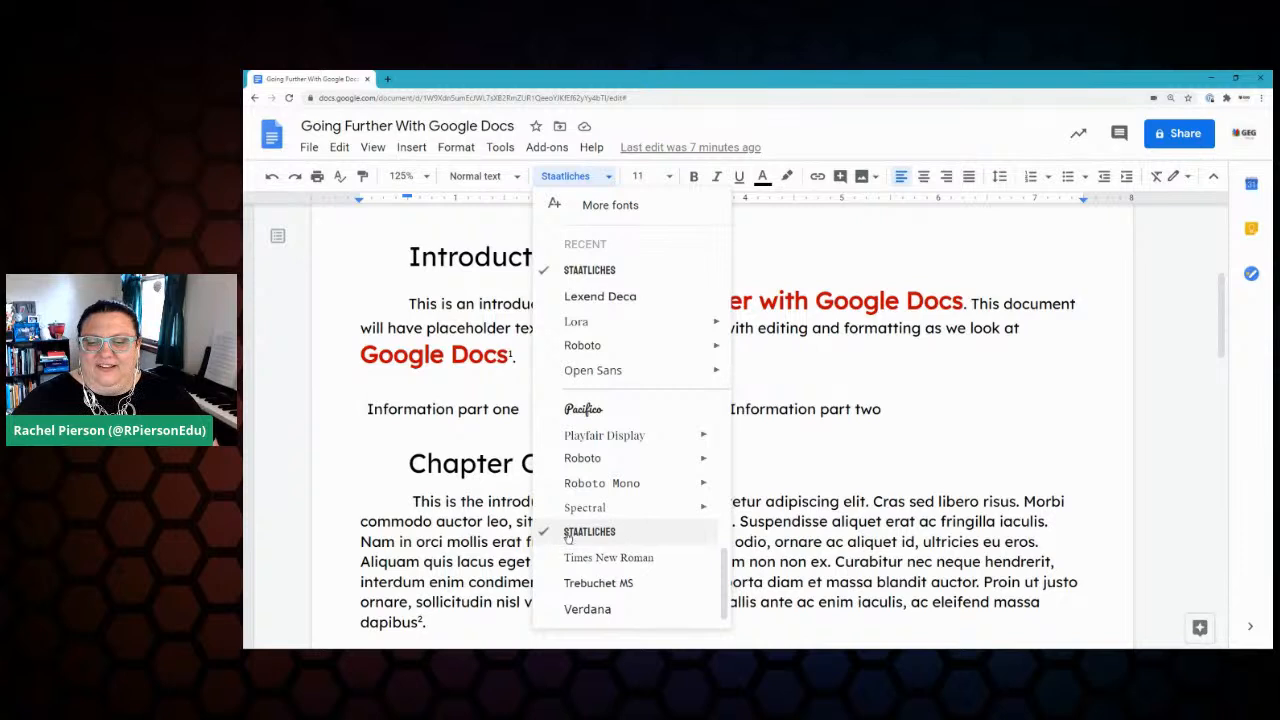
{"action": "scroll", "coordinate": [636, 541], "scroll_direction": "up", "scroll_amount": 5}
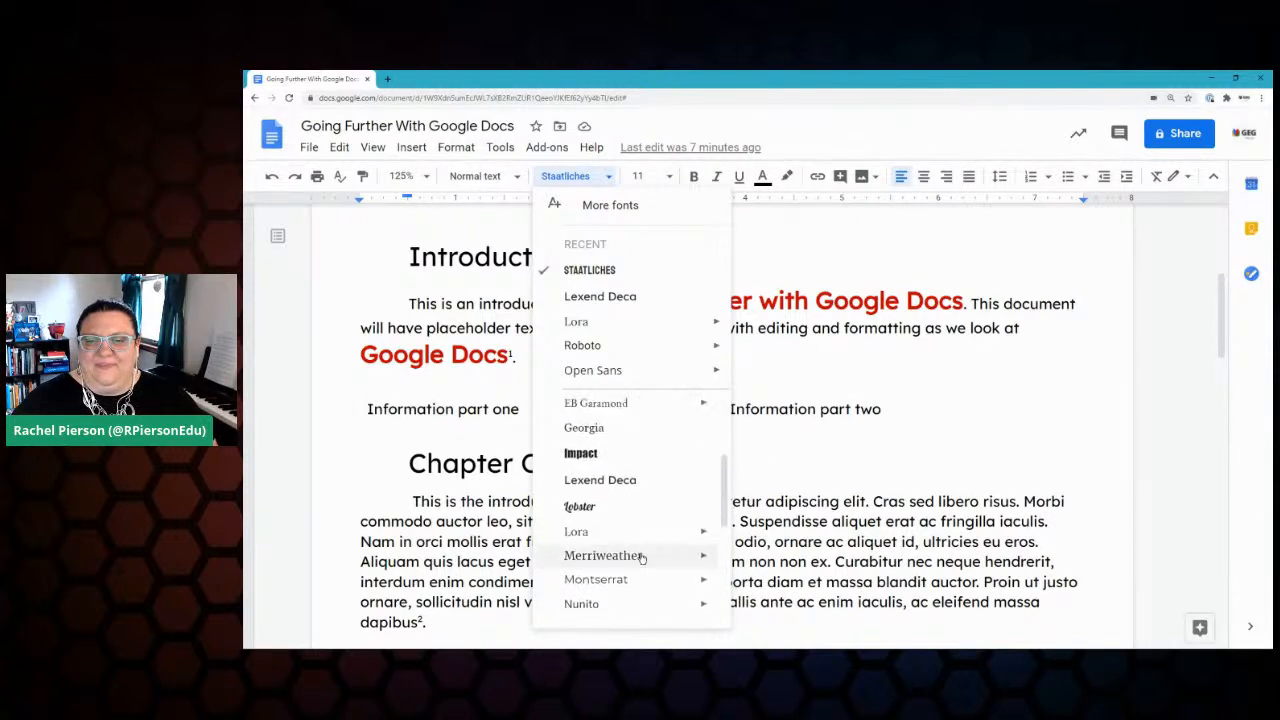
{"action": "mouse_move", "coordinate": [640, 556]}
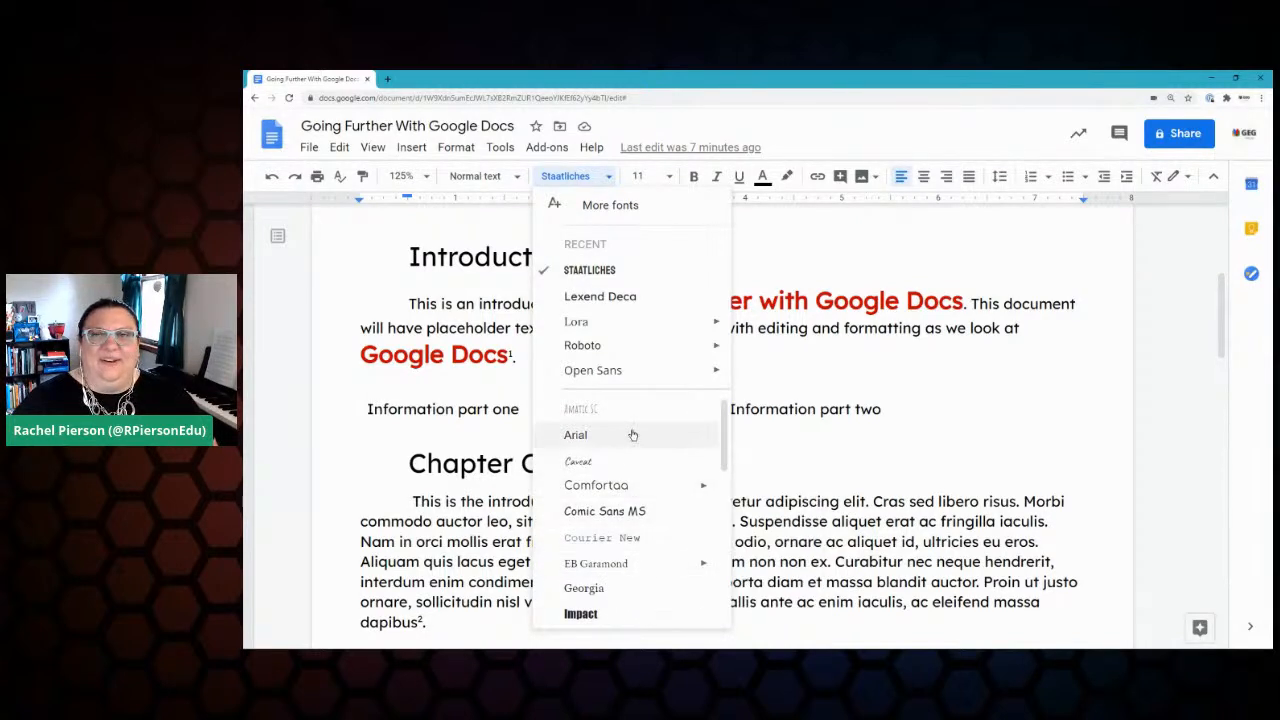
{"action": "scroll", "coordinate": [640, 450], "scroll_direction": "down", "scroll_amount": 5}
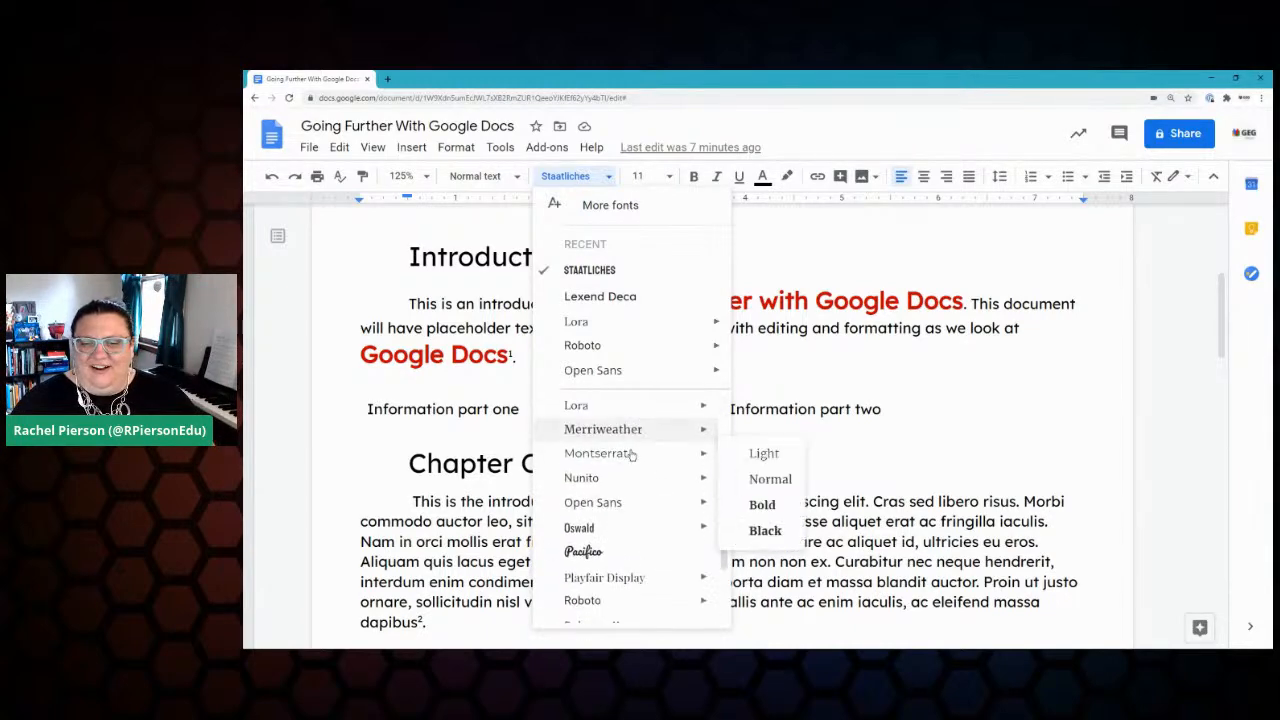
{"action": "mouse_move", "coordinate": [628, 512]}
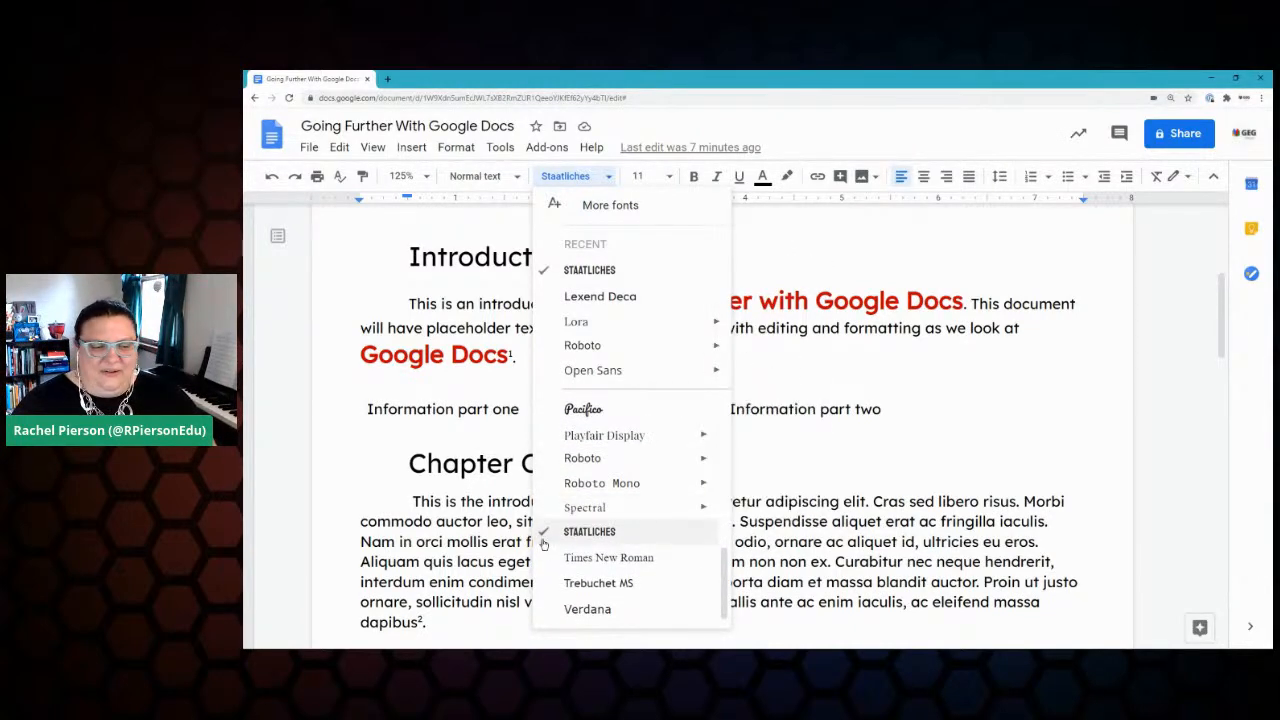
{"action": "left_click", "coordinate": [1095, 222]}
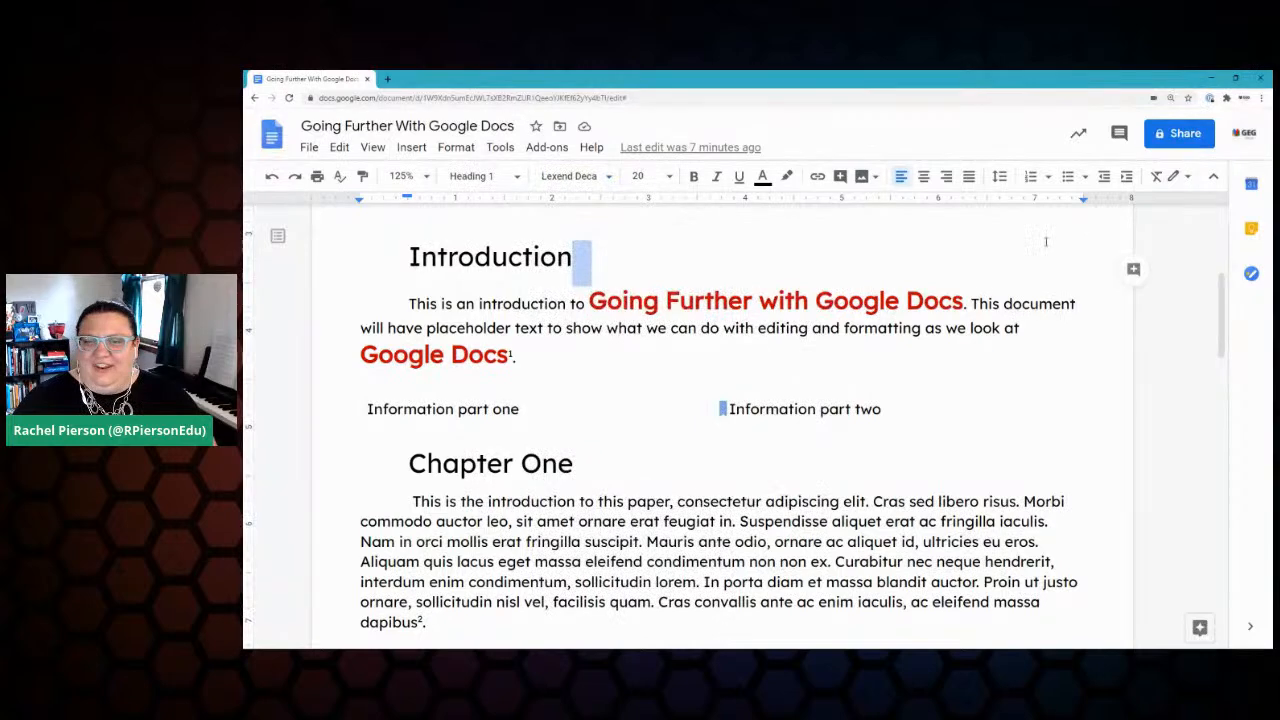
Step: Return to the document title, selecting and deselecting words in it
{"action": "double_click", "coordinate": [614, 232]}
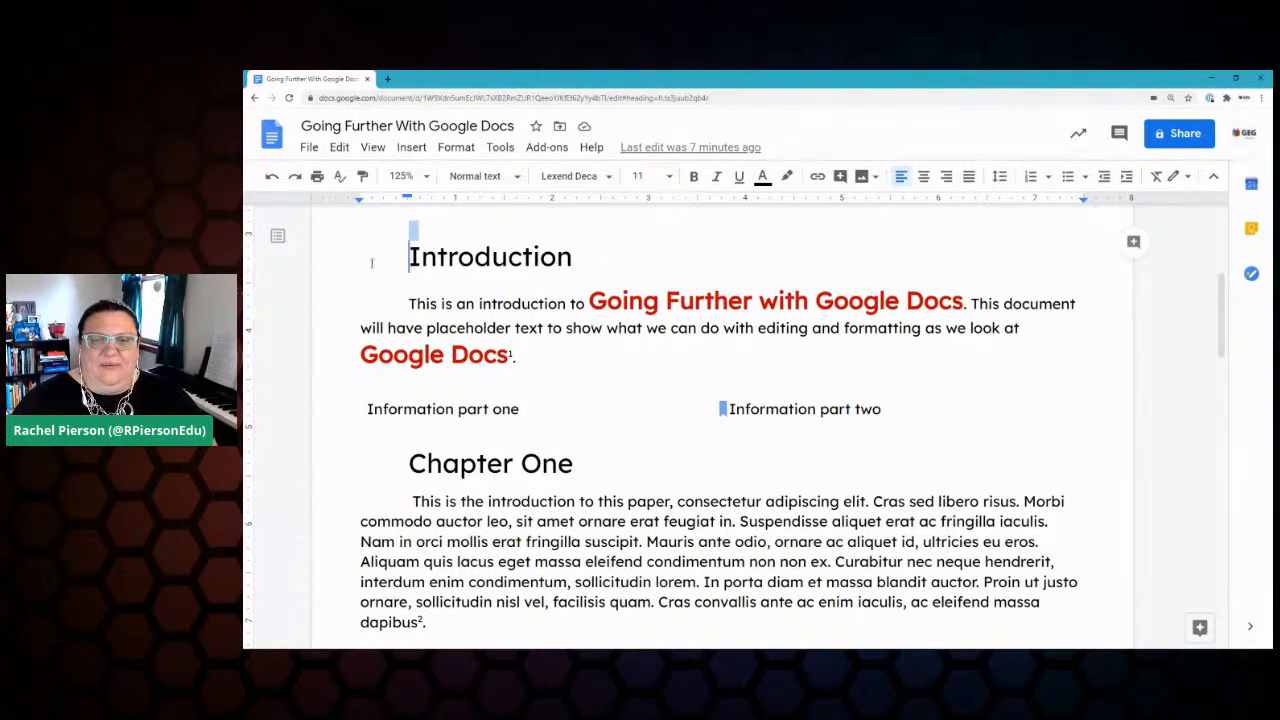
{"action": "scroll", "coordinate": [386, 328], "scroll_direction": "up", "scroll_amount": 6}
{"action": "double_click", "coordinate": [450, 287]}
{"action": "left_click", "coordinate": [450, 287]}
{"action": "double_click", "coordinate": [675, 287]}
{"action": "left_click", "coordinate": [675, 287]}
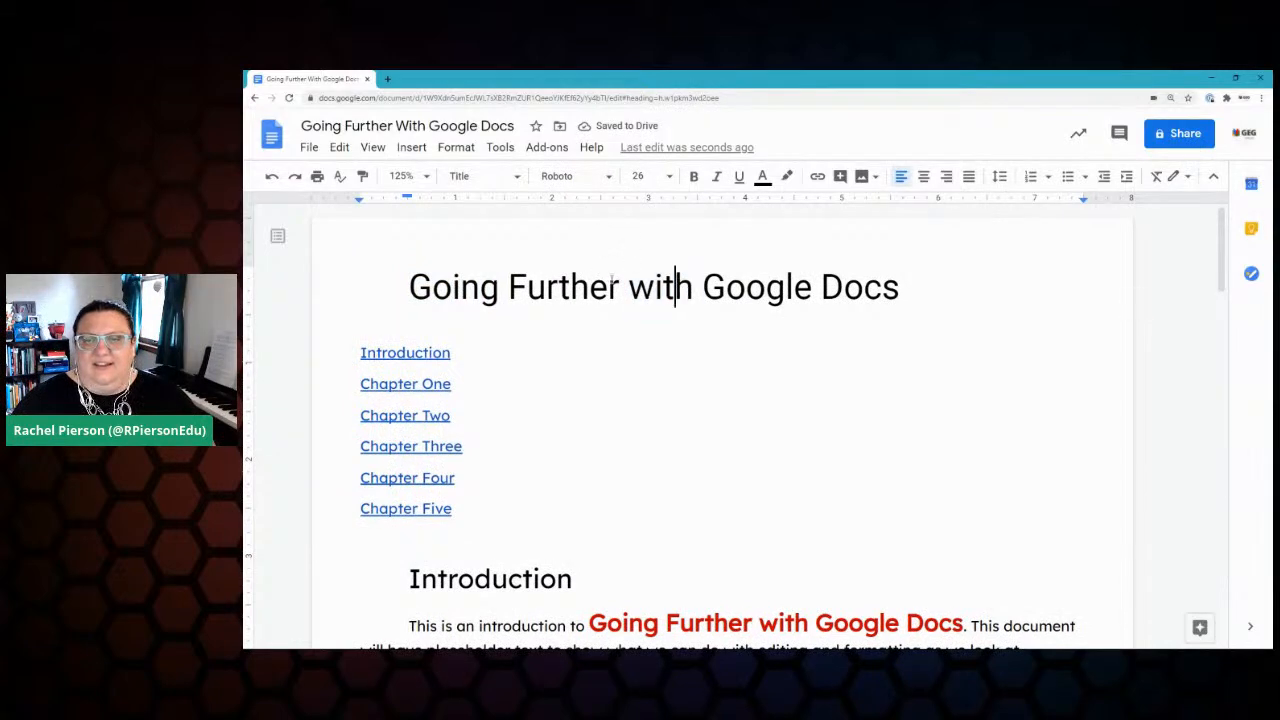
Step: Set the title line's font to Staatliches at 48 pt
{"action": "triple_click", "coordinate": [463, 287]}
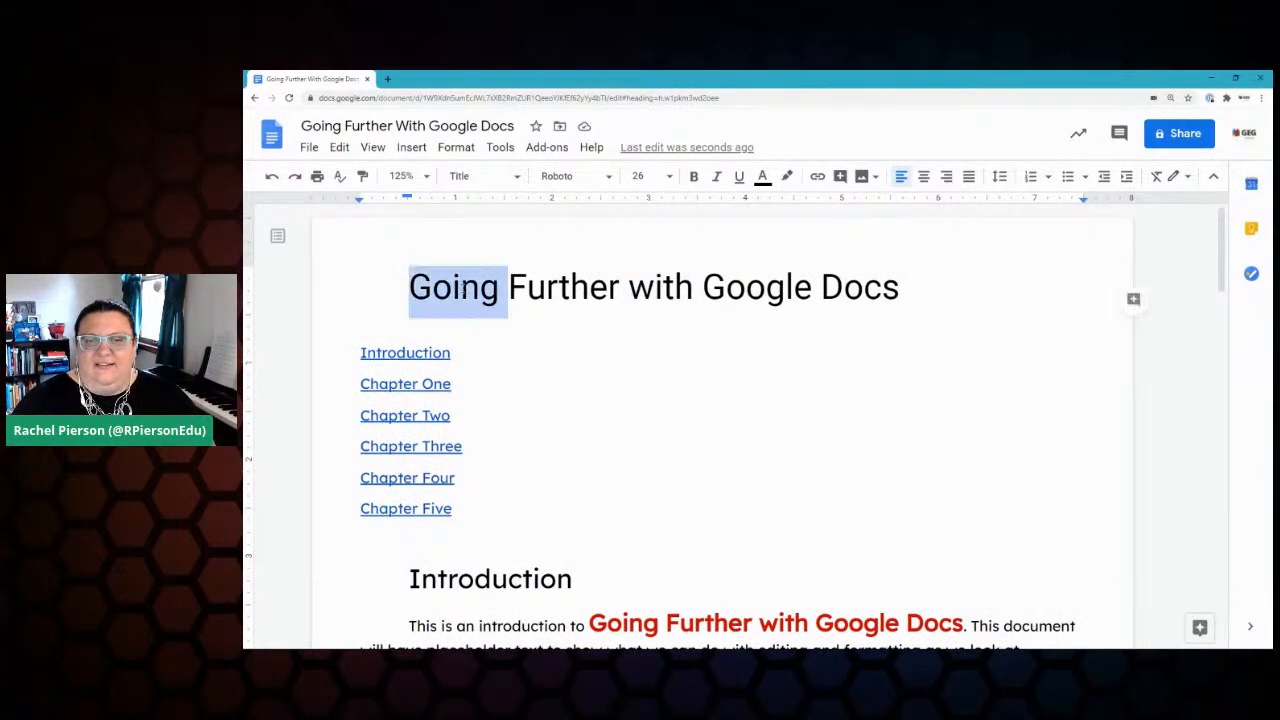
{"action": "left_click", "coordinate": [565, 176]}
{"action": "left_click", "coordinate": [590, 270]}
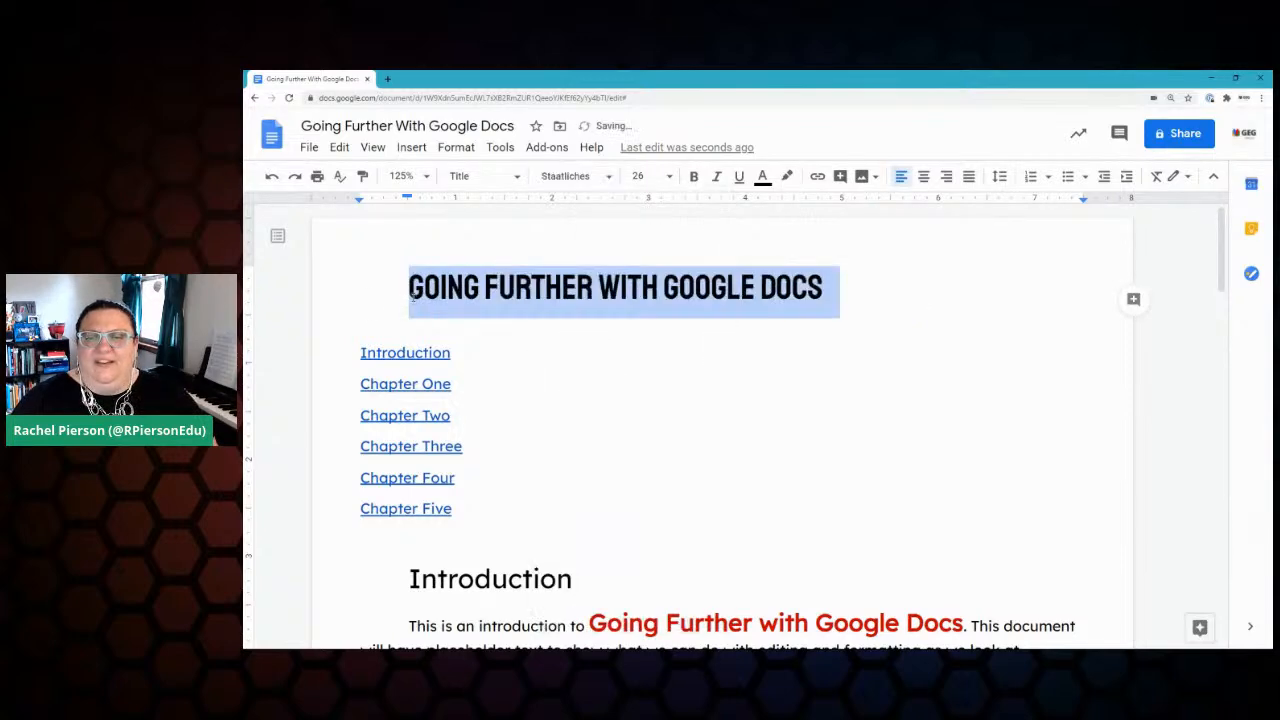
{"action": "left_click", "coordinate": [641, 177]}
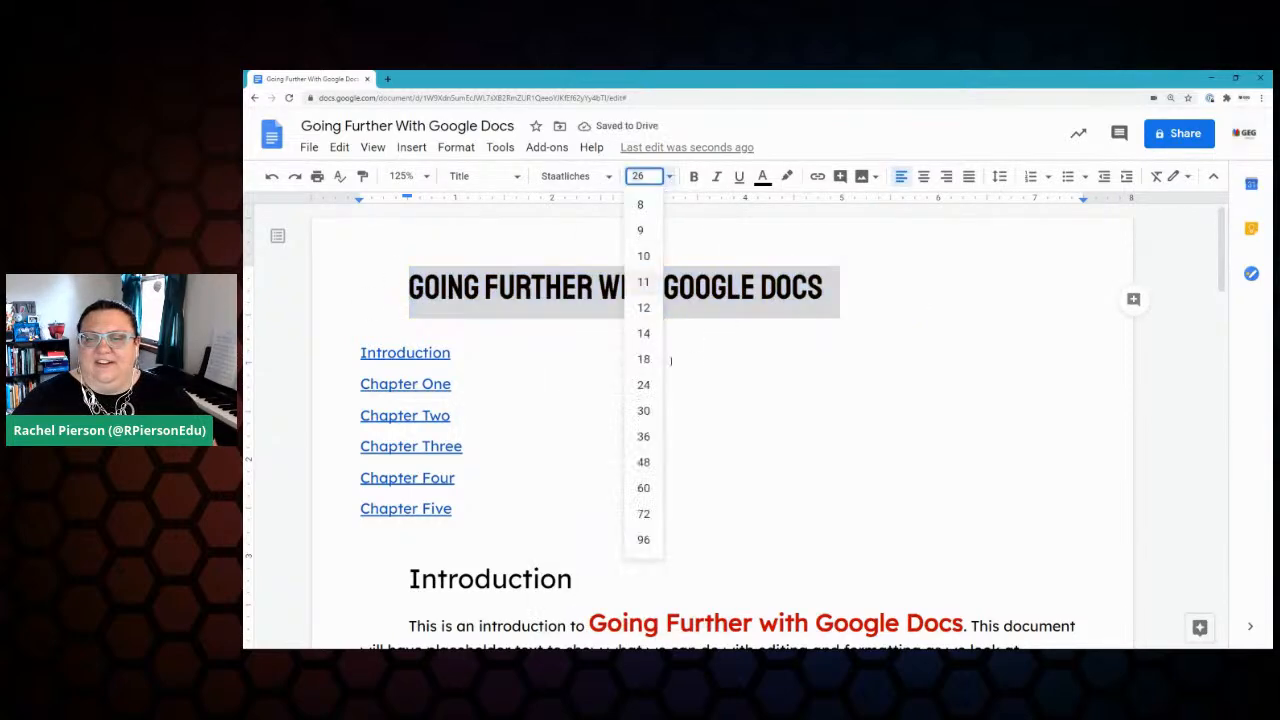
{"action": "left_click", "coordinate": [643, 462]}
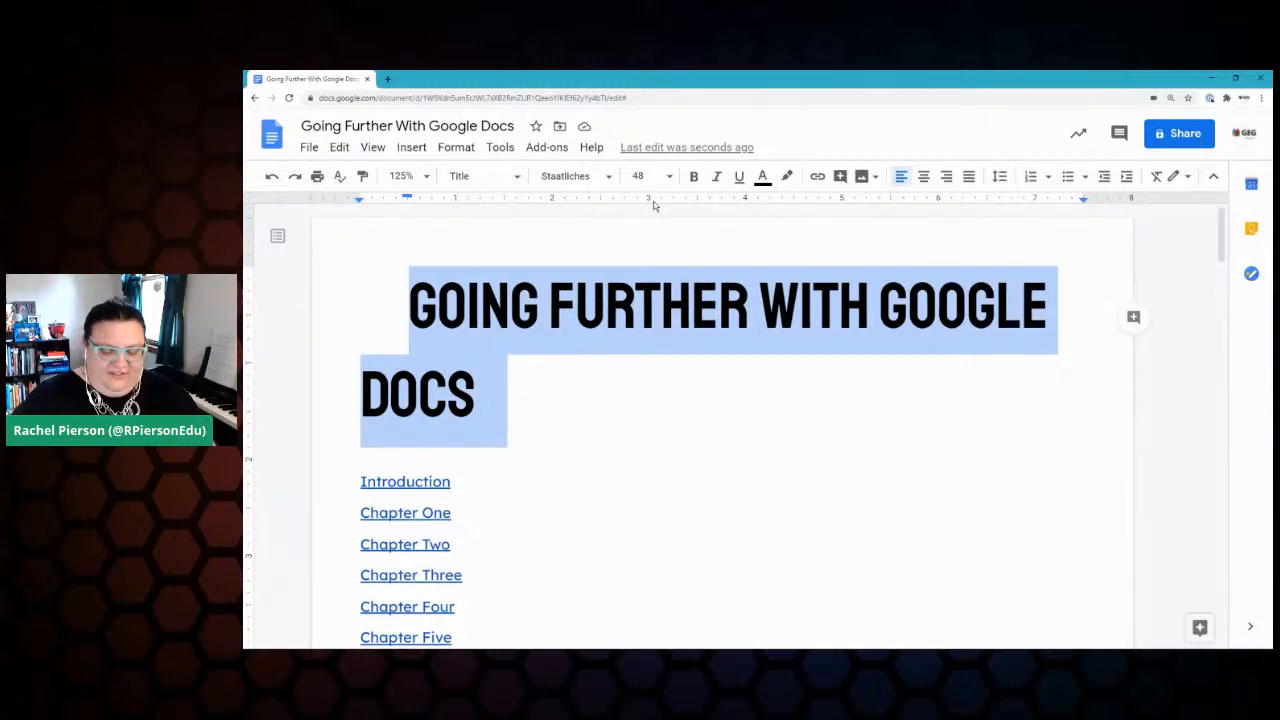
Step: Shrink the title to 41 pt so it fits on one line, and centre it
{"action": "key", "text": "ctrl+shift+comma"}
{"action": "key", "text": "ctrl+shift+comma"}
{"action": "key", "text": "ctrl+shift+comma"}
{"action": "key", "text": "ctrl+shift+comma"}
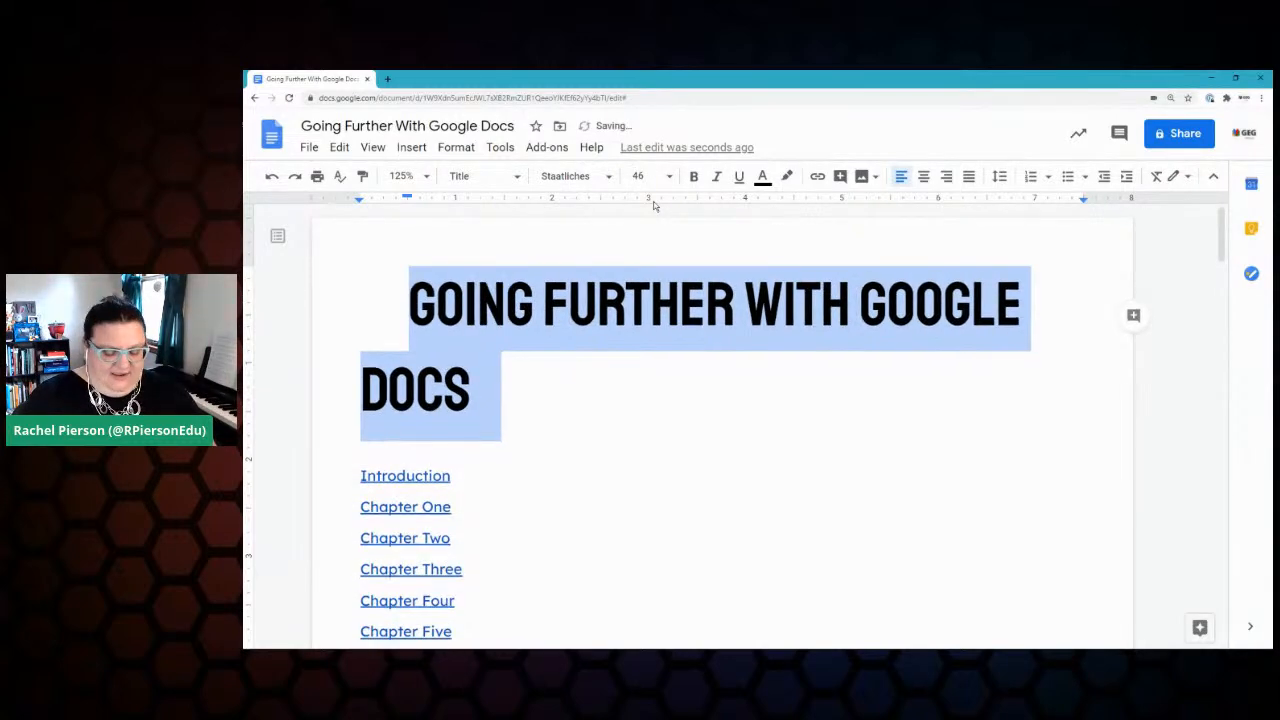
{"action": "key", "text": "ctrl+shift+comma"}
{"action": "key", "text": "ctrl+shift+comma"}
{"action": "key", "text": "ctrl+shift+comma"}
{"action": "key", "text": "ctrl+shift+comma"}
{"action": "key", "text": "ctrl+shift+comma"}
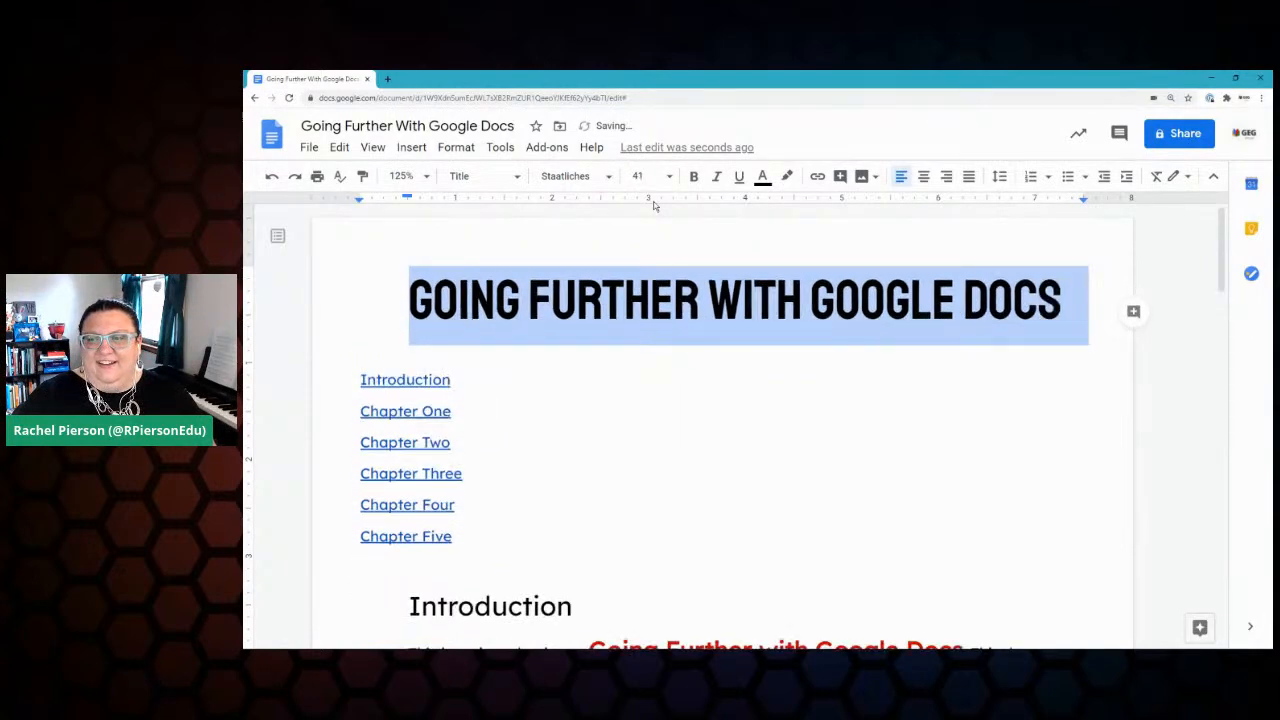
{"action": "key", "text": "ctrl+shift+period"}
{"action": "key", "text": "ctrl+shift+period"}
{"action": "key", "text": "ctrl+shift+period"}
{"action": "key", "text": "ctrl+shift+period"}
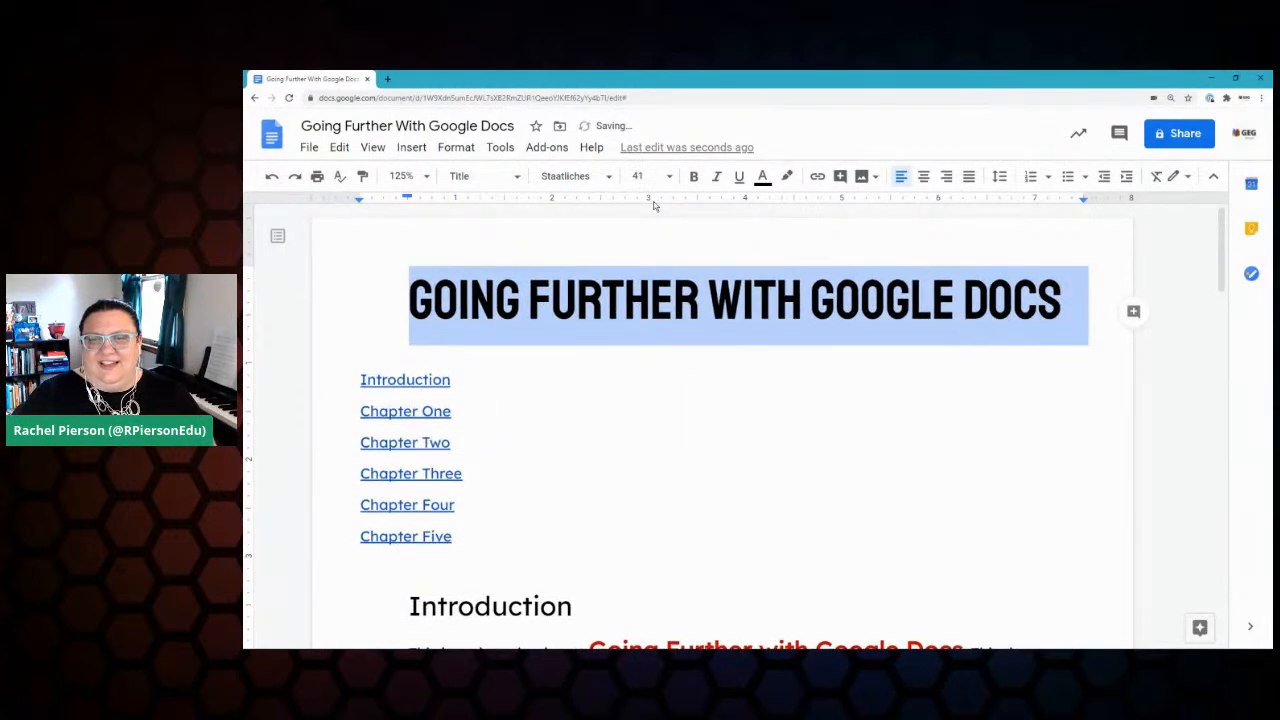
{"action": "key", "text": "ctrl+shift+comma"}
{"action": "key", "text": "ctrl+shift+comma"}
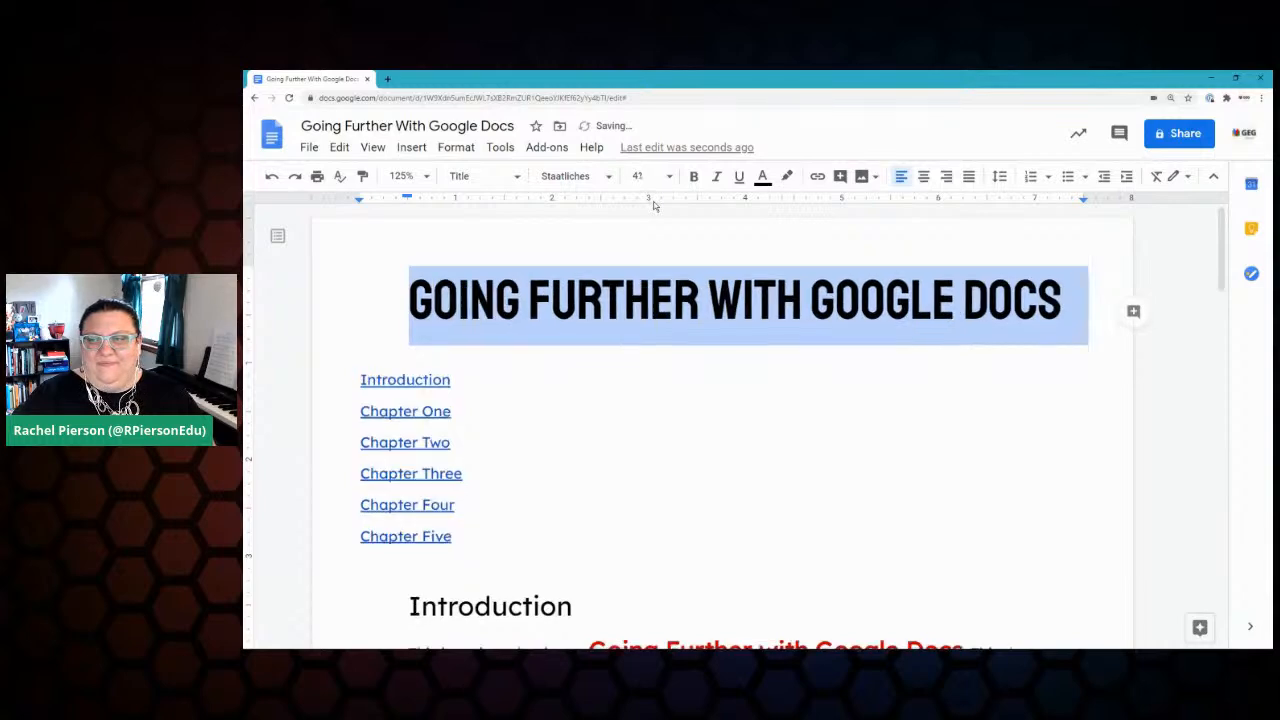
{"action": "left_click", "coordinate": [923, 176]}
{"action": "left_click", "coordinate": [412, 294]}
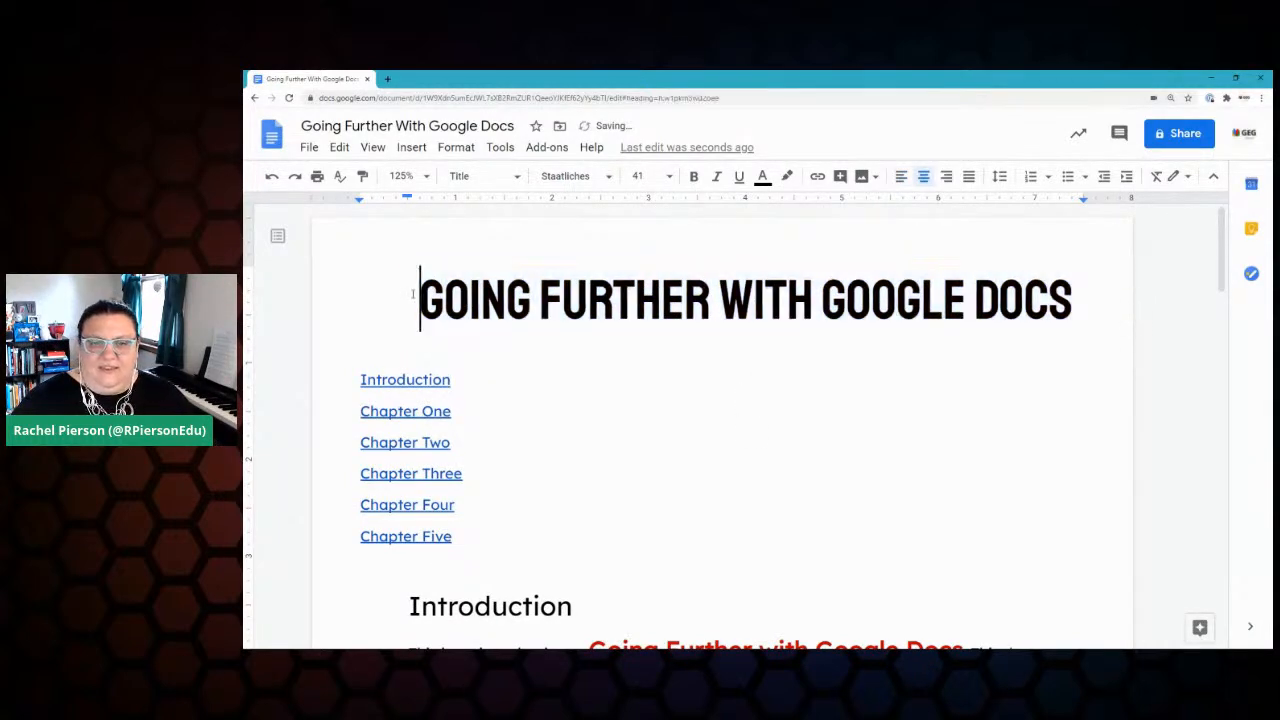
{"action": "key", "text": "ctrl+shift+l"}
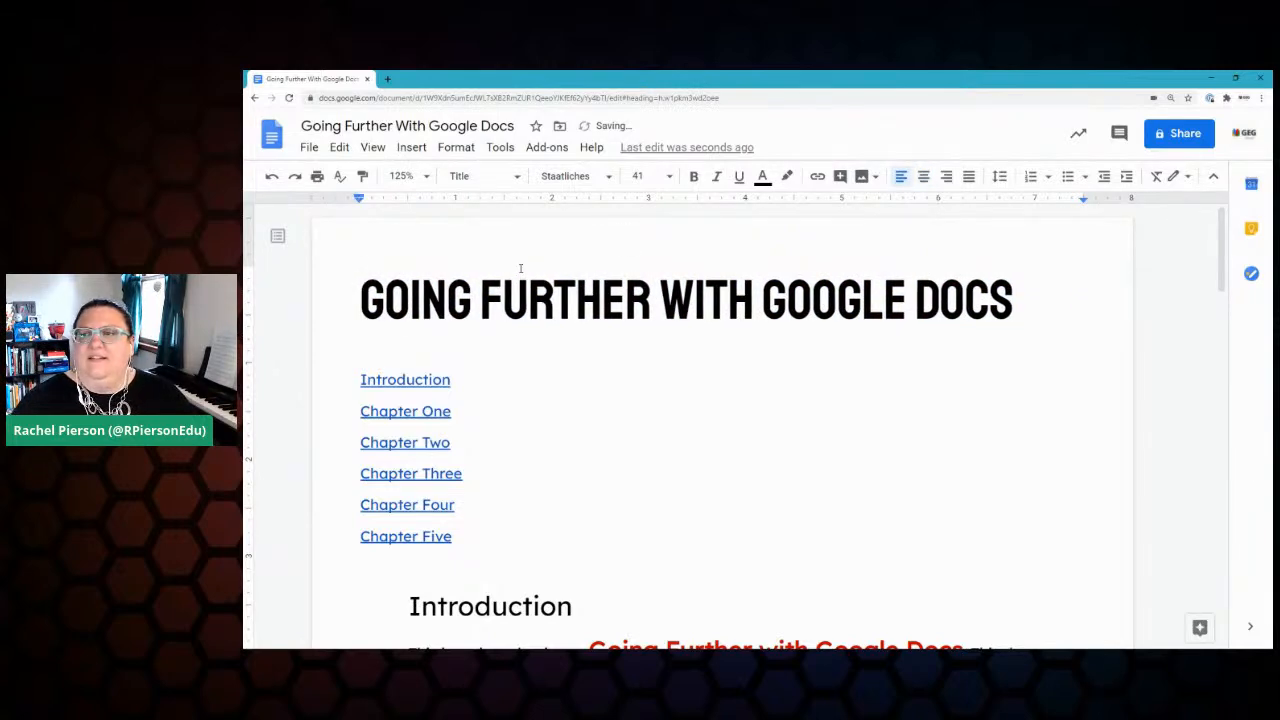
{"action": "left_click", "coordinate": [923, 176]}
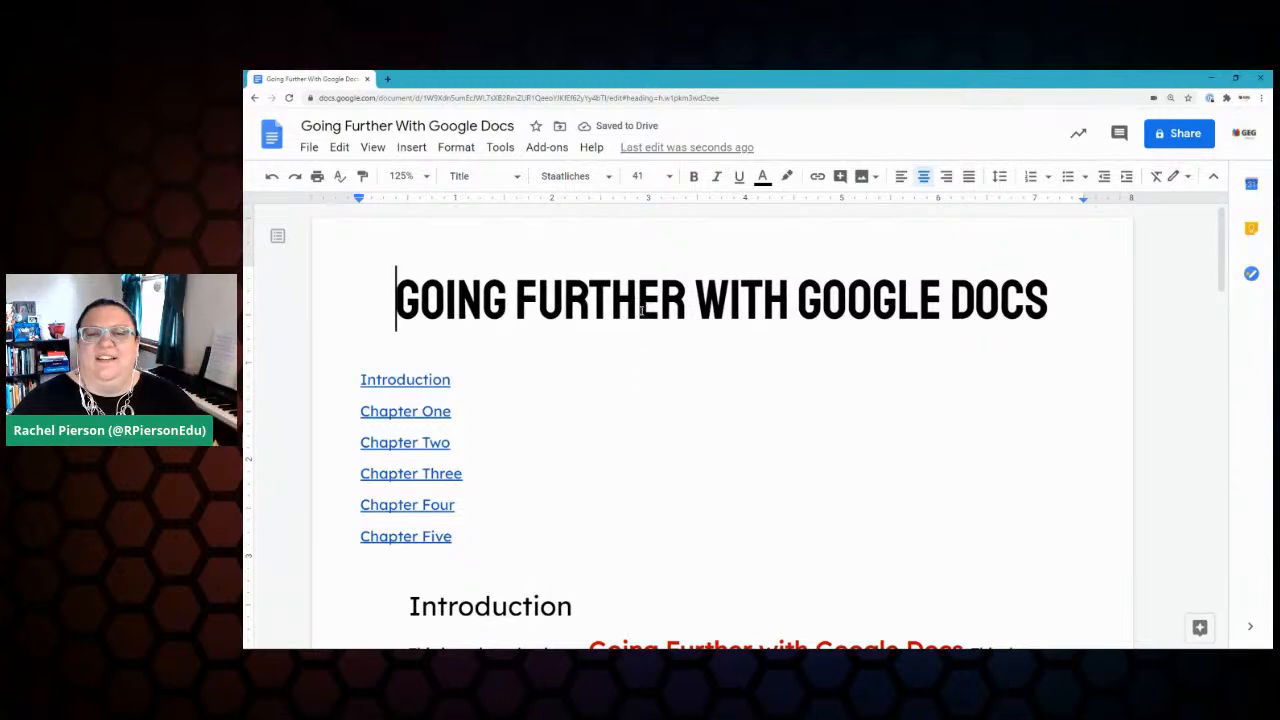
Step: Update the Title paragraph style to match the Staatliches 41 pt title, then confirm the change
{"action": "left_click", "coordinate": [518, 302]}
{"action": "left_click", "coordinate": [459, 176]}
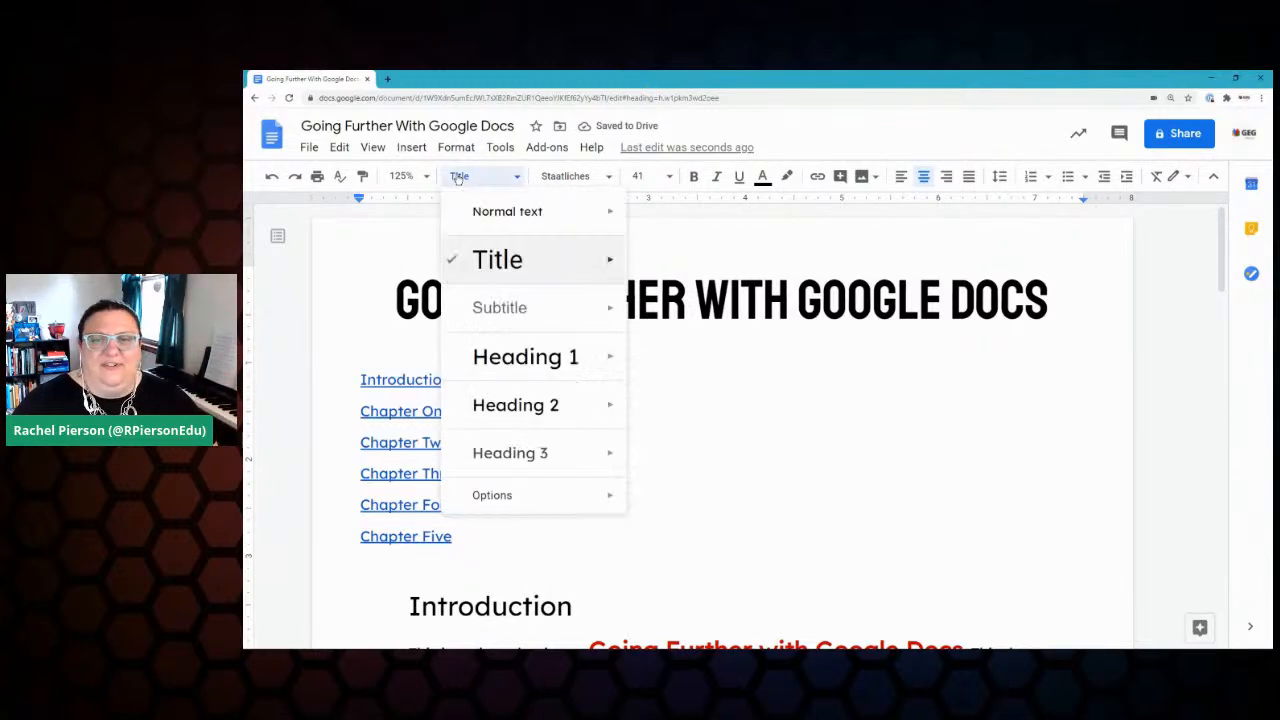
{"action": "mouse_move", "coordinate": [615, 263]}
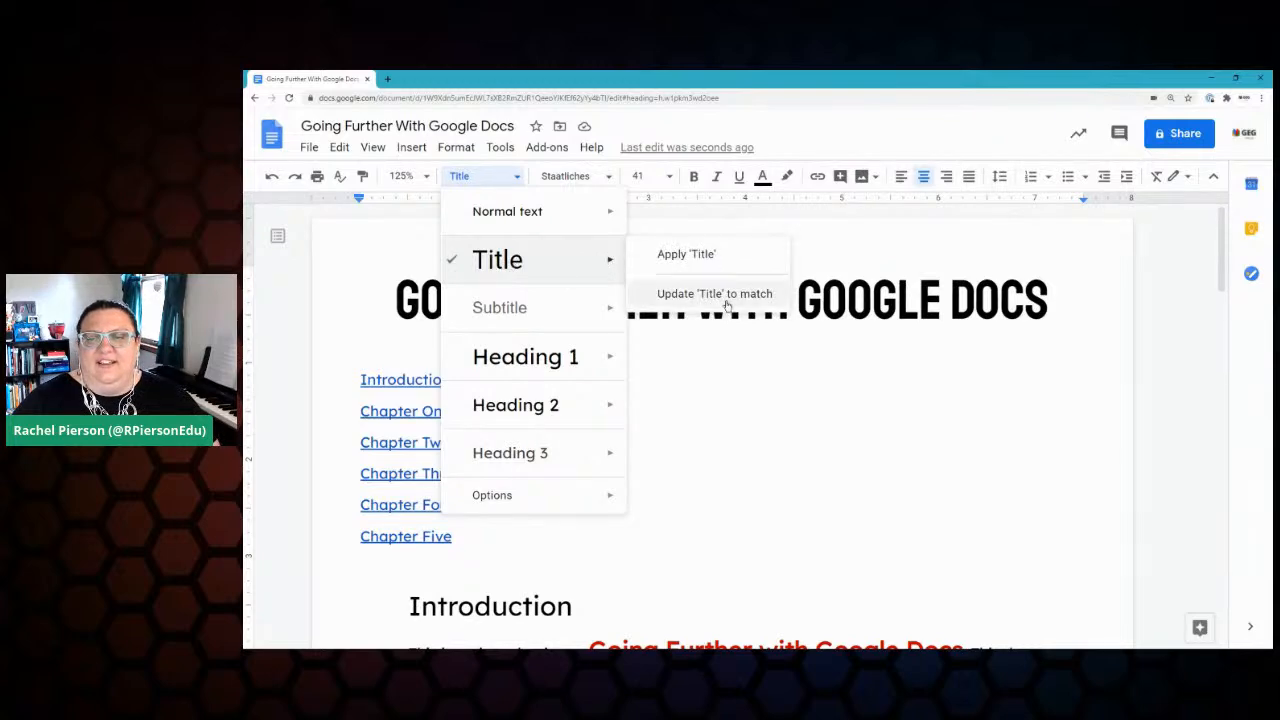
{"action": "left_click", "coordinate": [706, 300]}
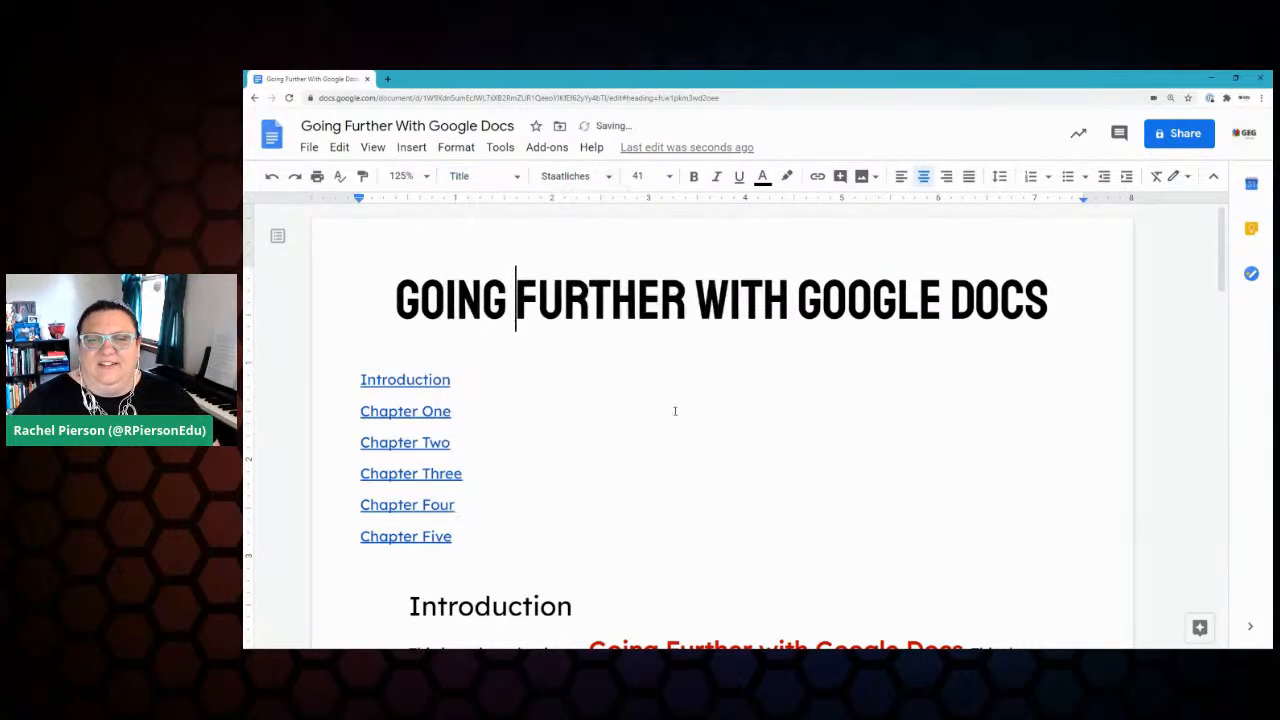
{"action": "left_click", "coordinate": [519, 178]}
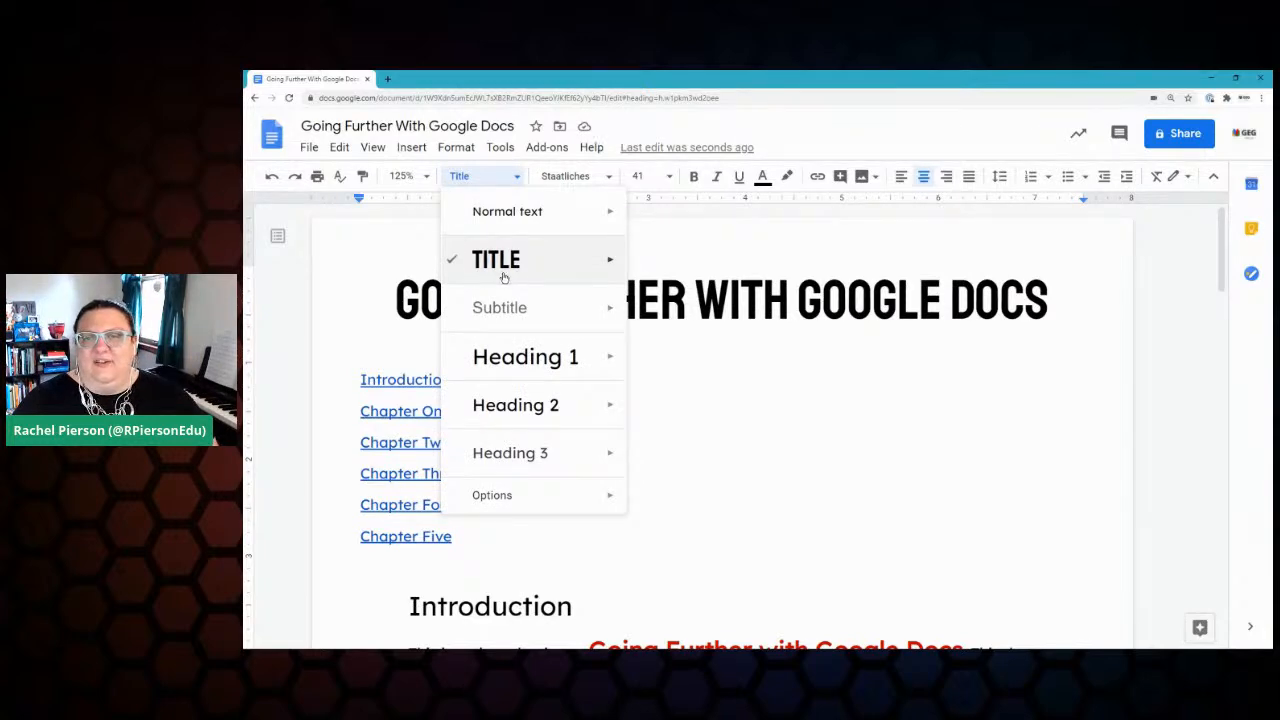
{"action": "mouse_move", "coordinate": [530, 307]}
{"action": "left_click", "coordinate": [881, 455]}
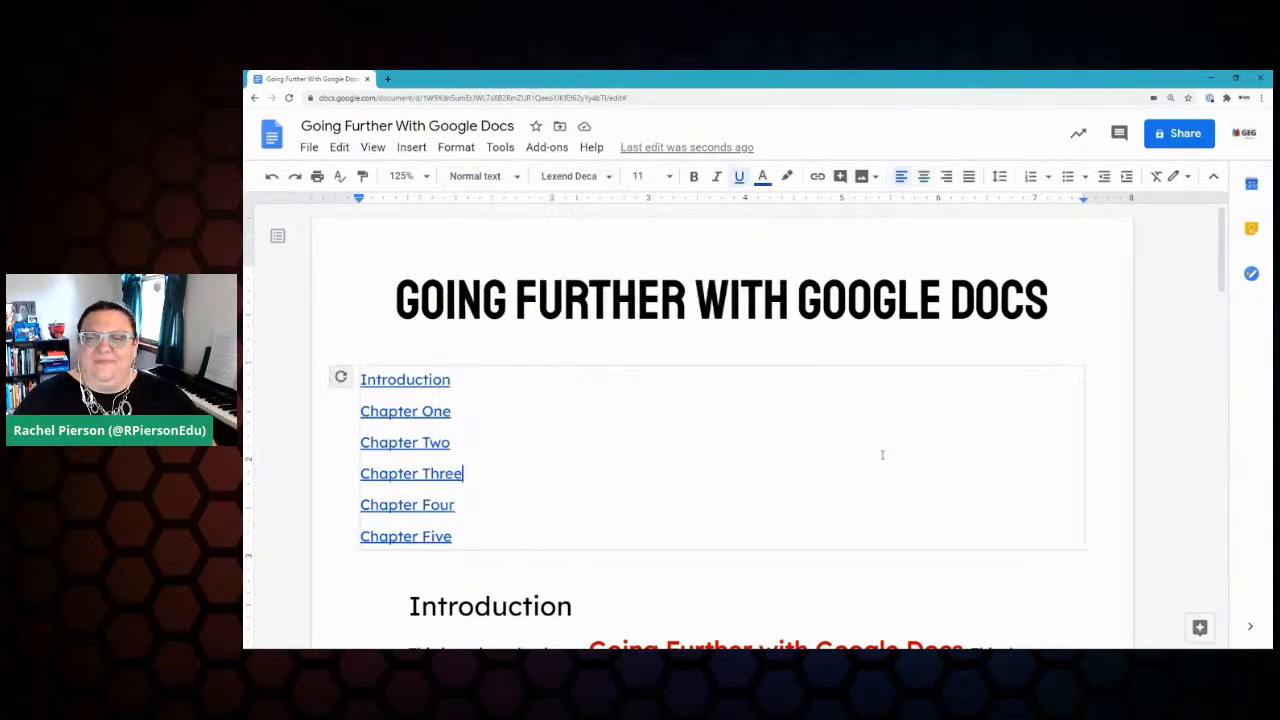
Step: Tick off Add Fonts in the Keep checklist, then close the Keep panel
{"action": "scroll", "coordinate": [1117, 356], "scroll_direction": "down", "scroll_amount": 5}
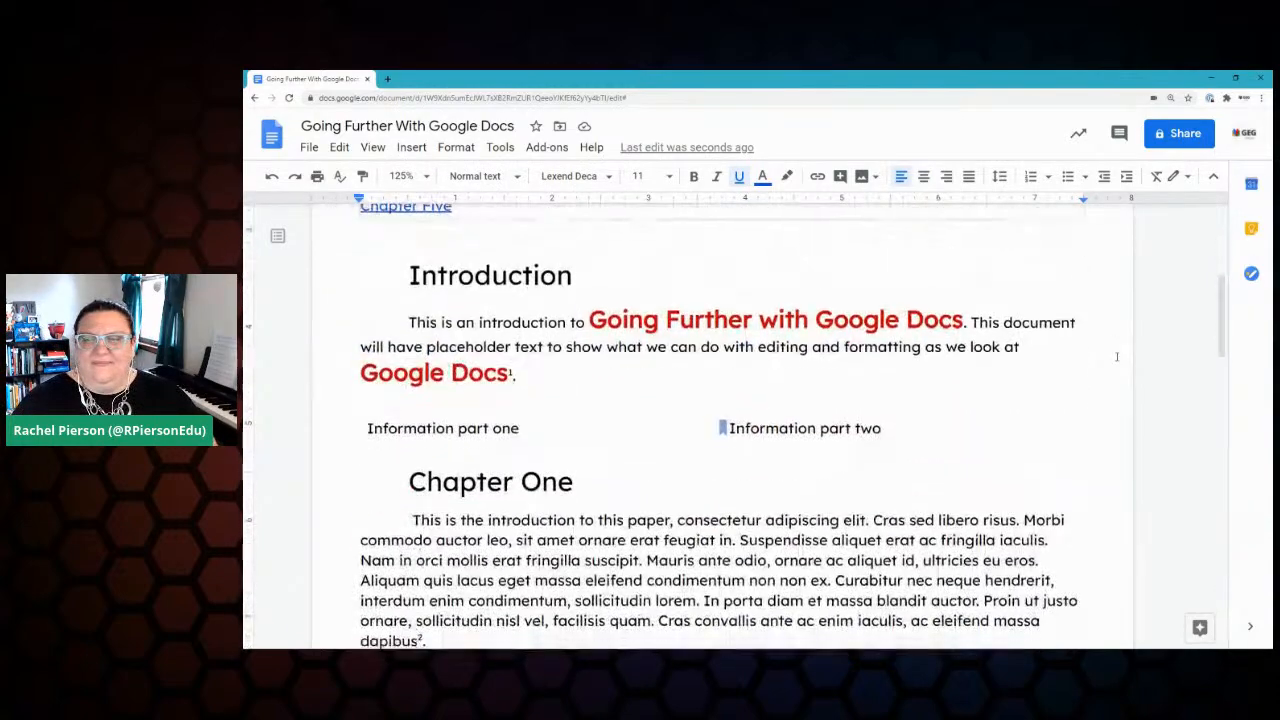
{"action": "left_click", "coordinate": [1252, 230]}
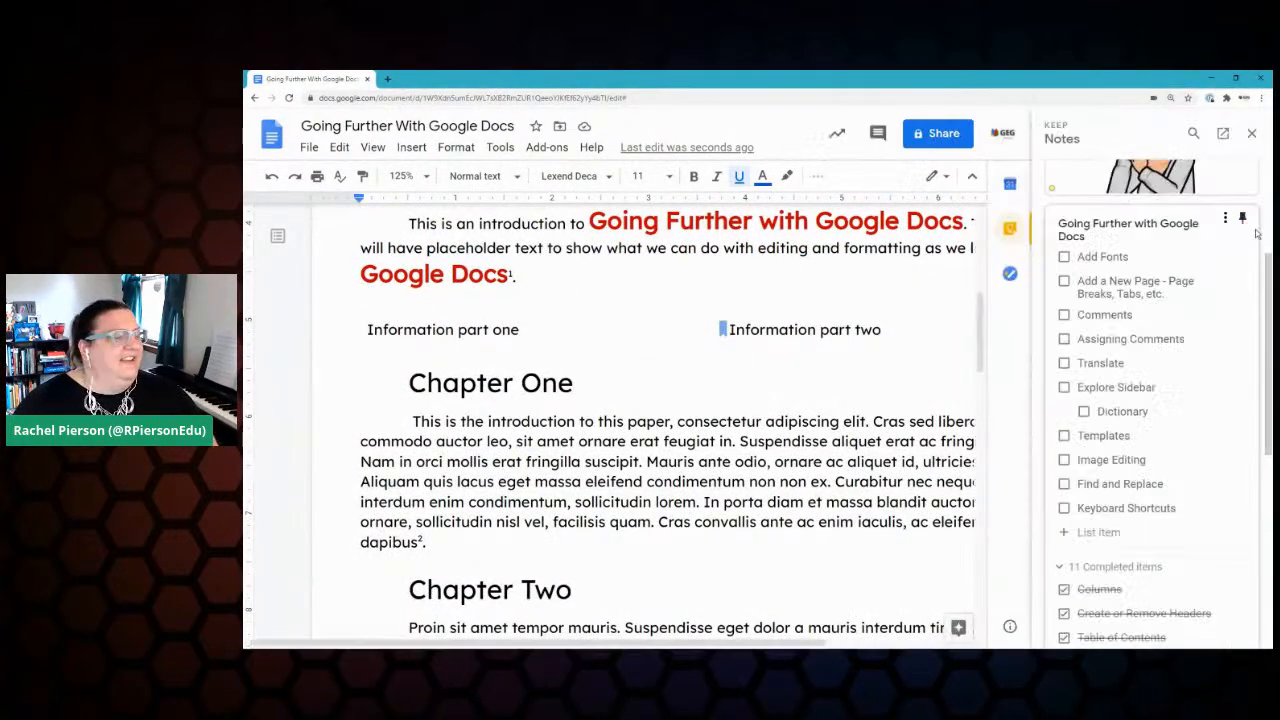
{"action": "left_click", "coordinate": [1063, 257]}
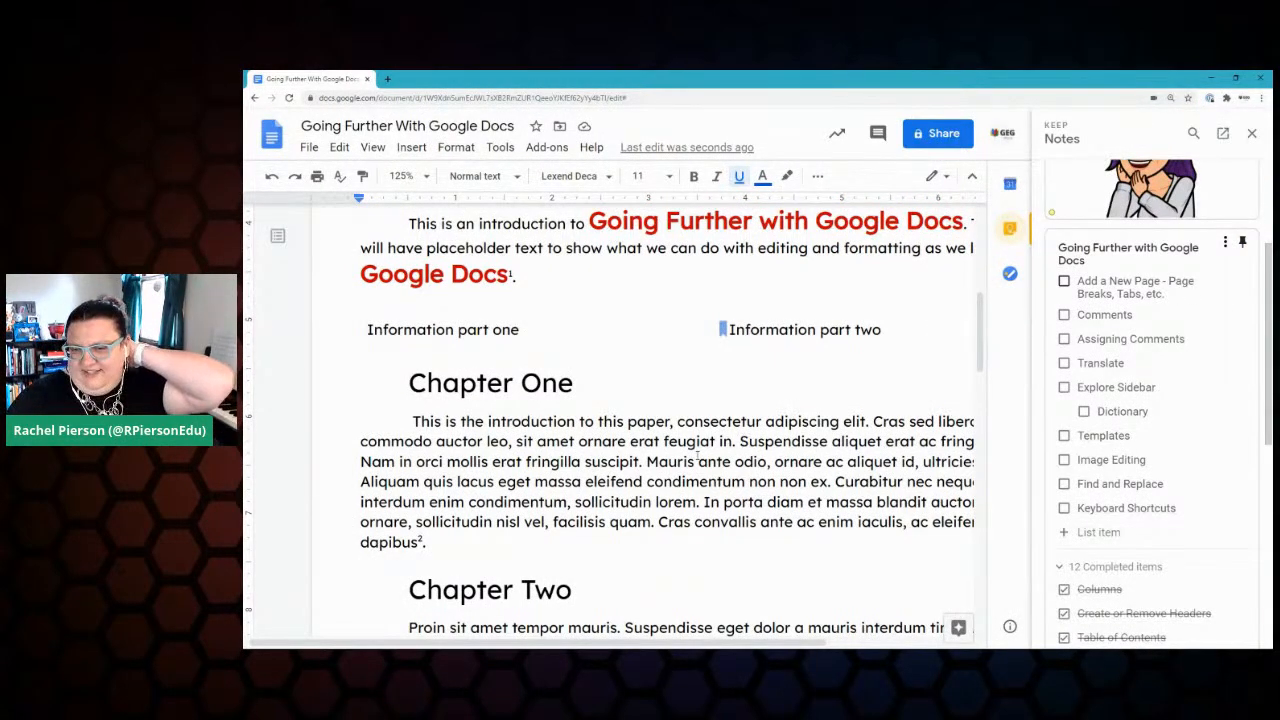
{"action": "scroll", "coordinate": [697, 451], "scroll_direction": "right", "scroll_amount": 2}
{"action": "scroll", "coordinate": [697, 451], "scroll_direction": "down", "scroll_amount": 3}
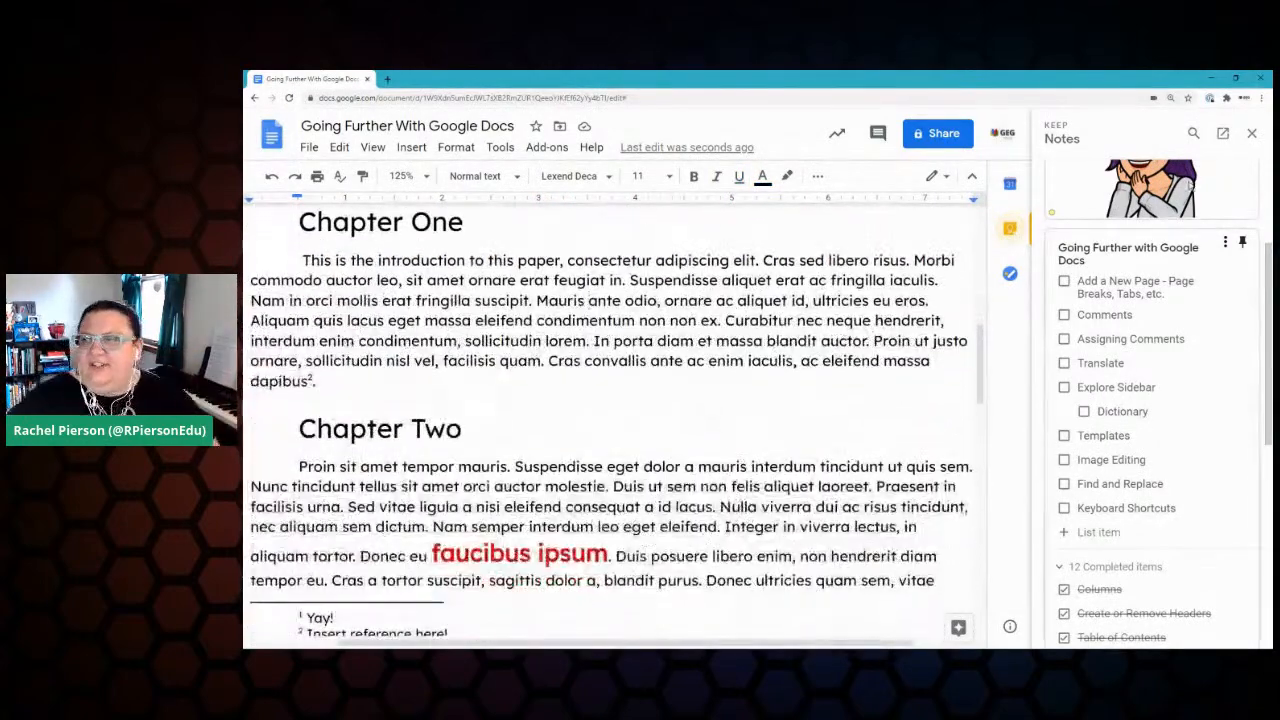
{"action": "left_click", "coordinate": [1251, 133]}
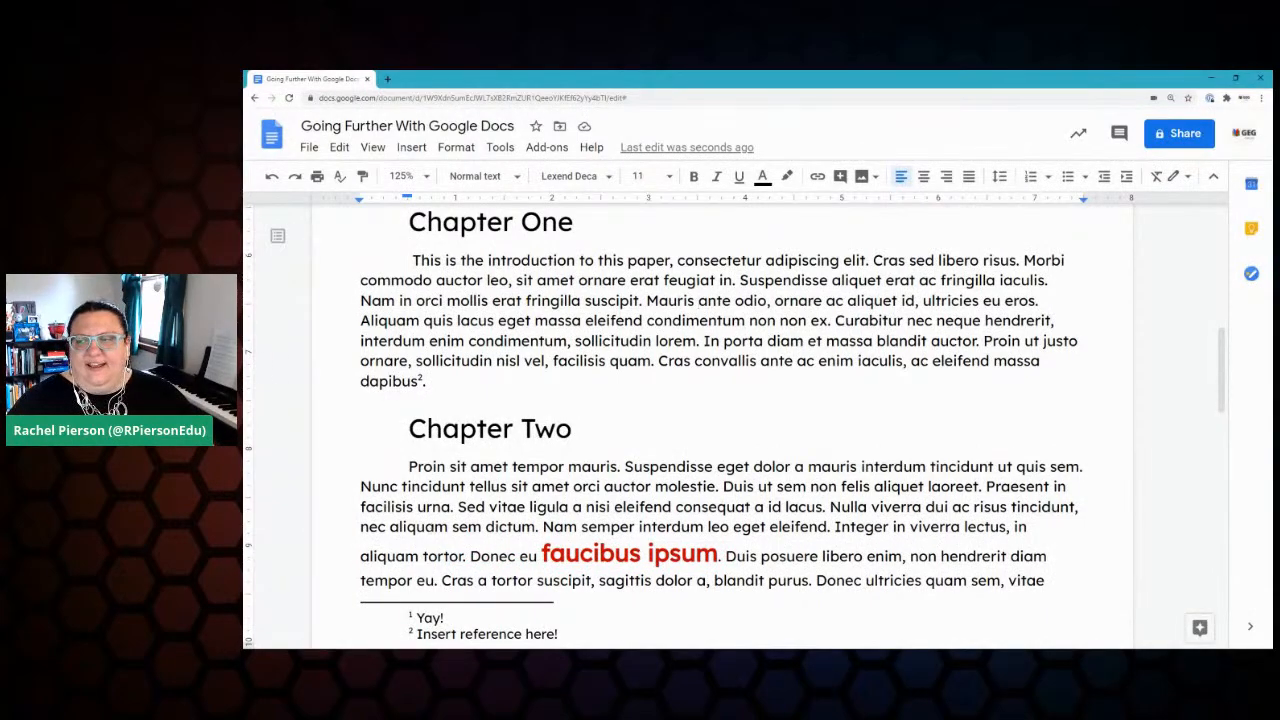
Step: Scroll through the document to the Introduction paragraph with 'Going Further with Google Docs'
{"action": "scroll", "coordinate": [685, 386], "scroll_direction": "down", "scroll_amount": 5}
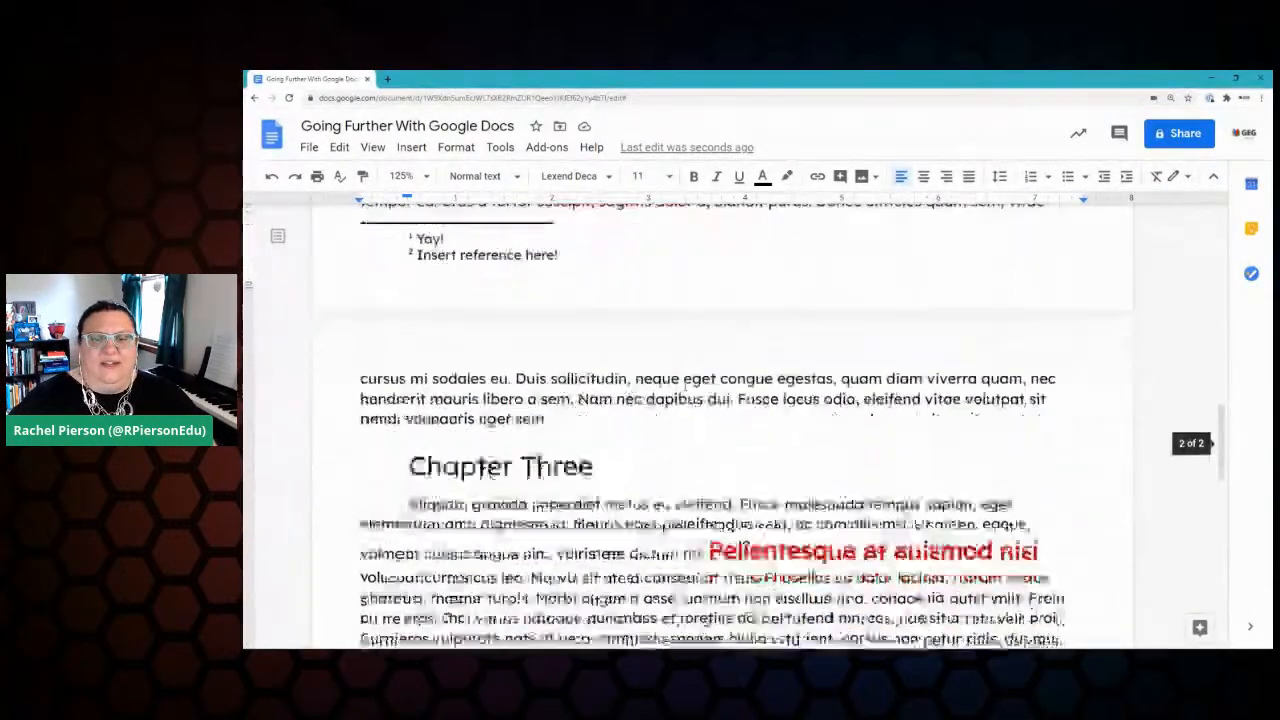
{"action": "scroll", "coordinate": [685, 386], "scroll_direction": "down", "scroll_amount": 2}
{"action": "scroll", "coordinate": [685, 386], "scroll_direction": "up", "scroll_amount": 4}
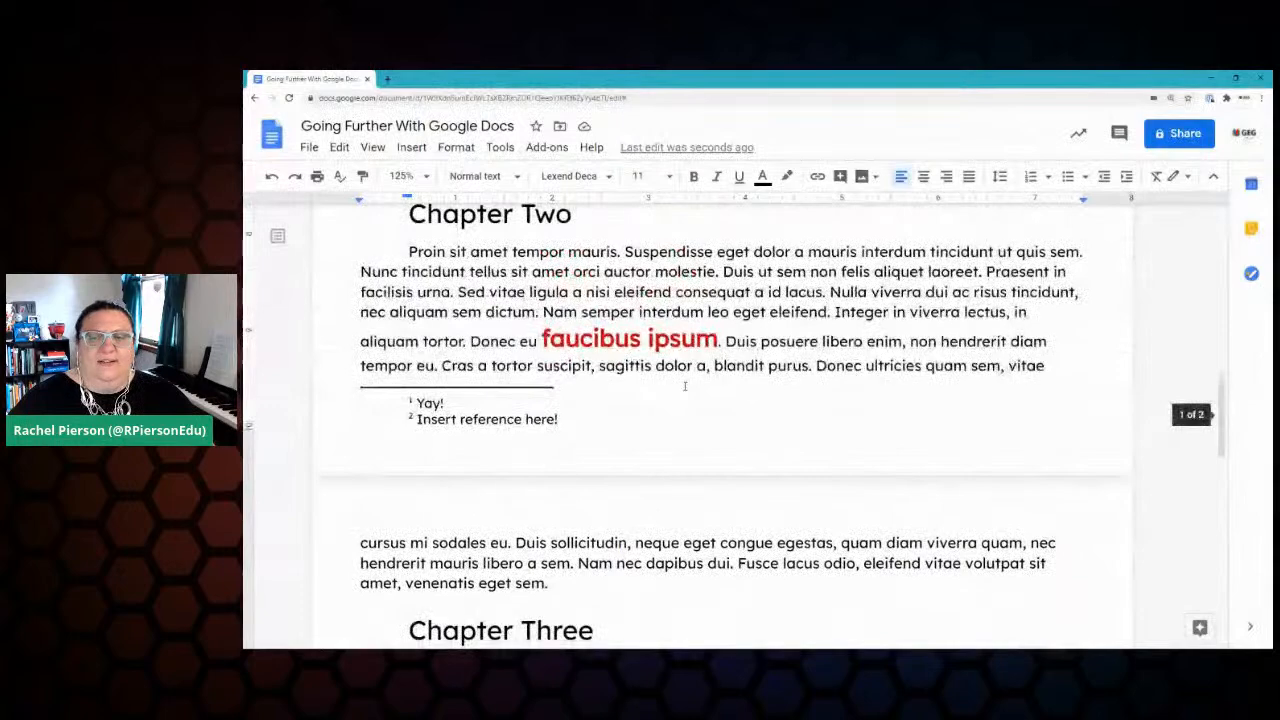
{"action": "scroll", "coordinate": [433, 352], "scroll_direction": "up", "scroll_amount": 2}
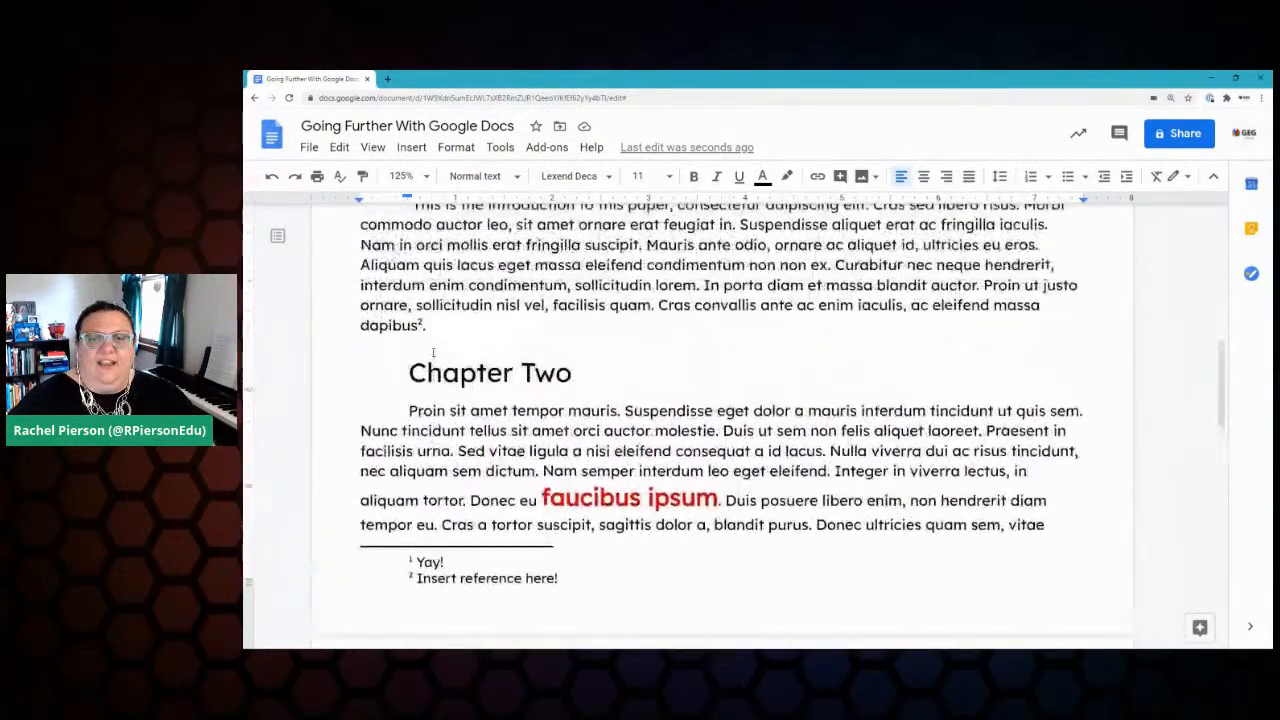
{"action": "scroll", "coordinate": [412, 372], "scroll_direction": "up", "scroll_amount": 7}
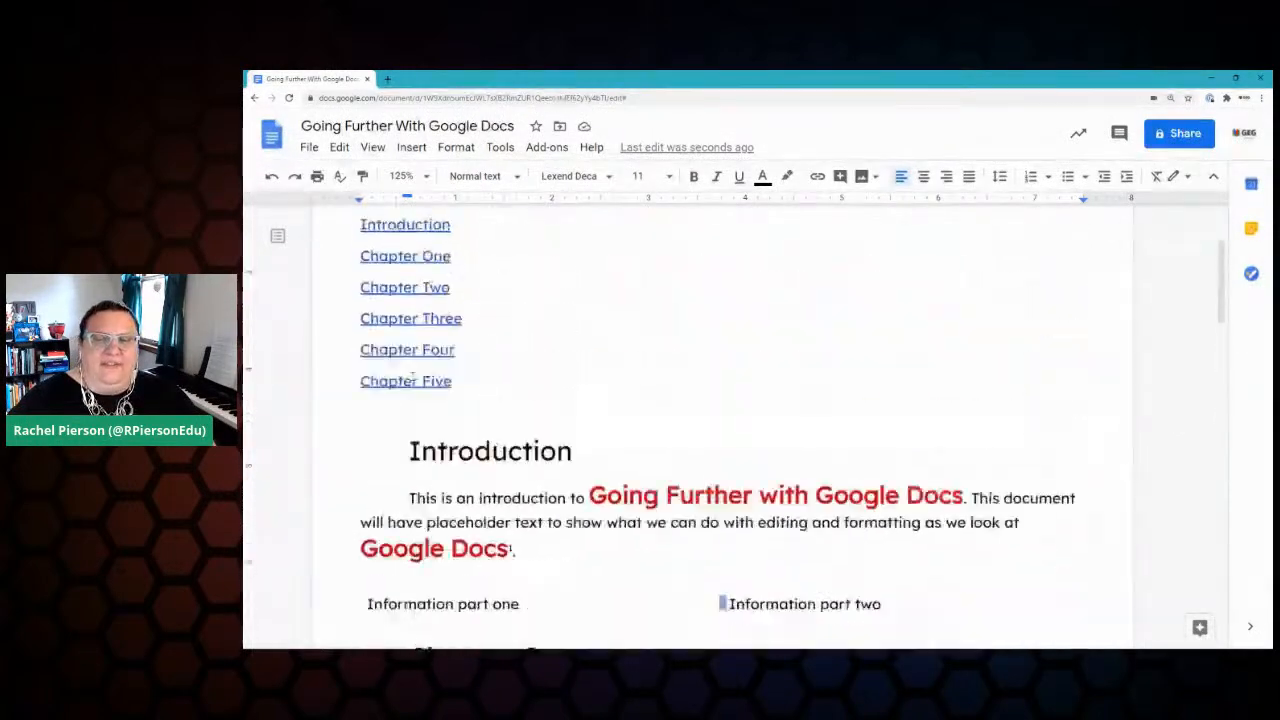
{"action": "scroll", "coordinate": [427, 414], "scroll_direction": "down", "scroll_amount": 2}
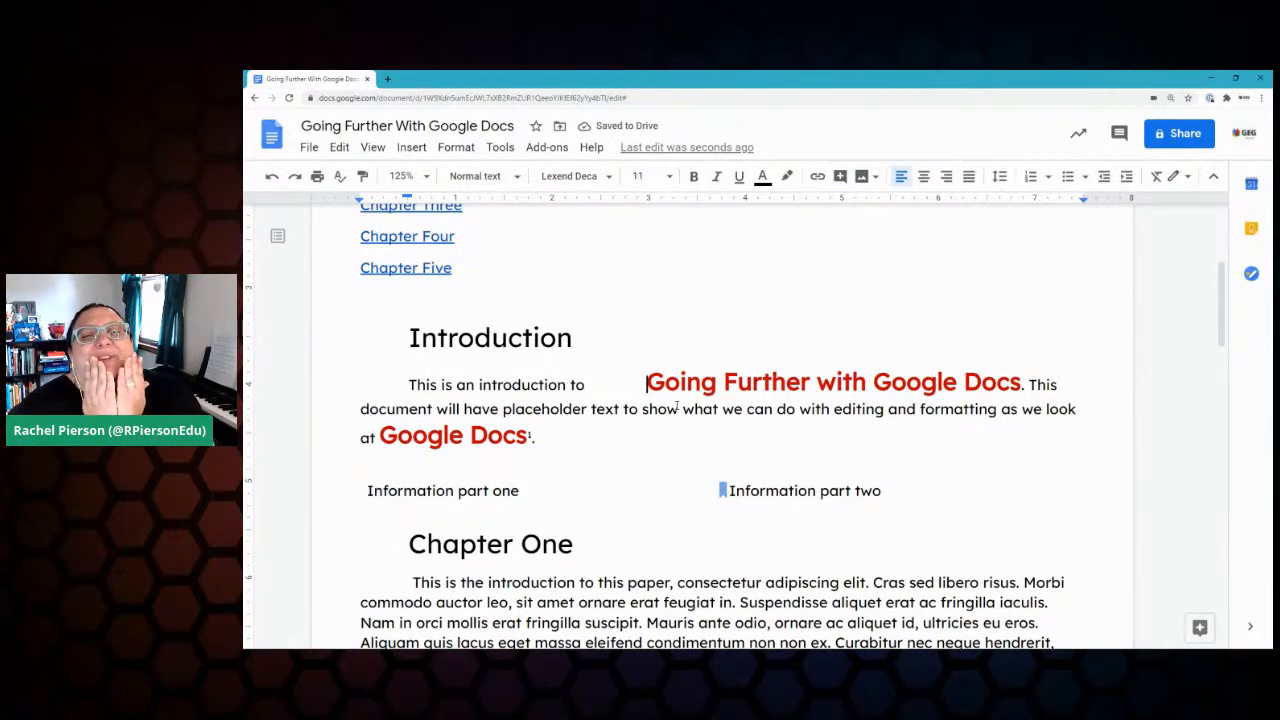
Step: Delete the extra spaces and clear the Introduction paragraph's first-line indent
{"action": "key", "text": "BackSpace"}
{"action": "key", "text": "BackSpace"}
{"action": "key", "text": "BackSpace"}
{"action": "key", "text": "BackSpace"}
{"action": "key", "text": "BackSpace"}
{"action": "key", "text": "BackSpace"}
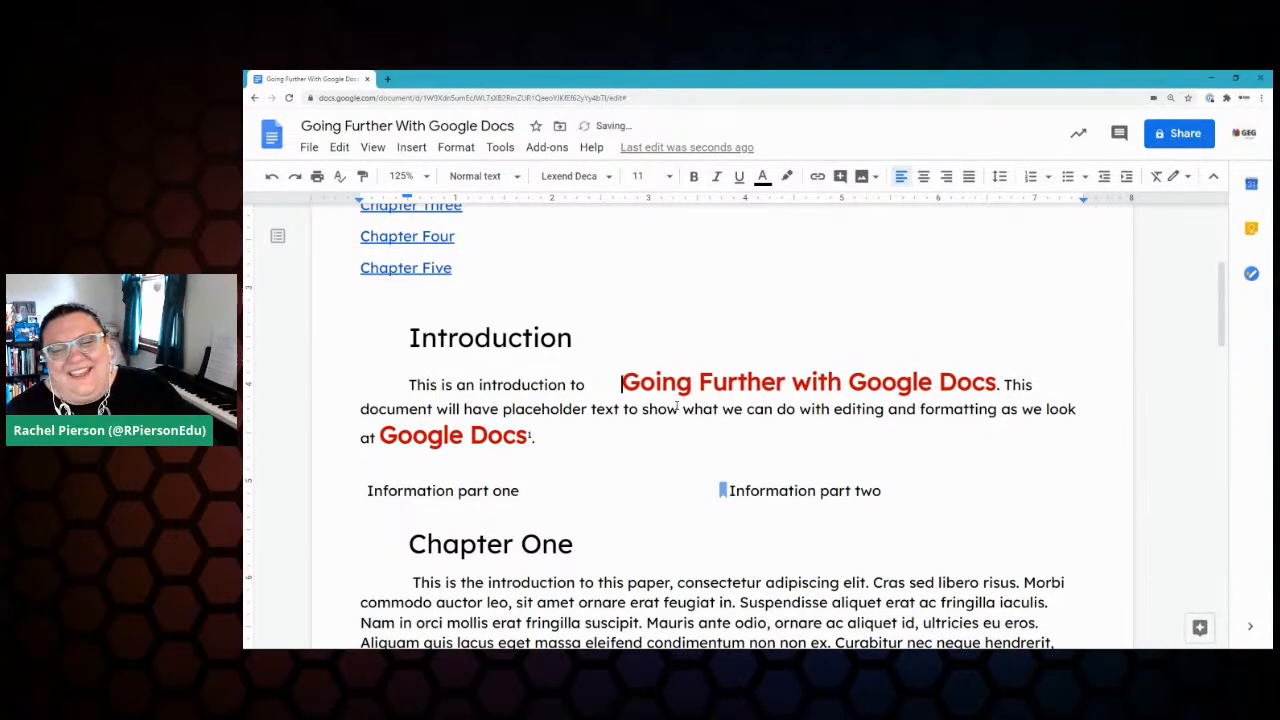
{"action": "key", "text": "BackSpace"}
{"action": "key", "text": "BackSpace"}
{"action": "key", "text": "BackSpace"}
{"action": "key", "text": "BackSpace"}
{"action": "key", "text": "BackSpace"}
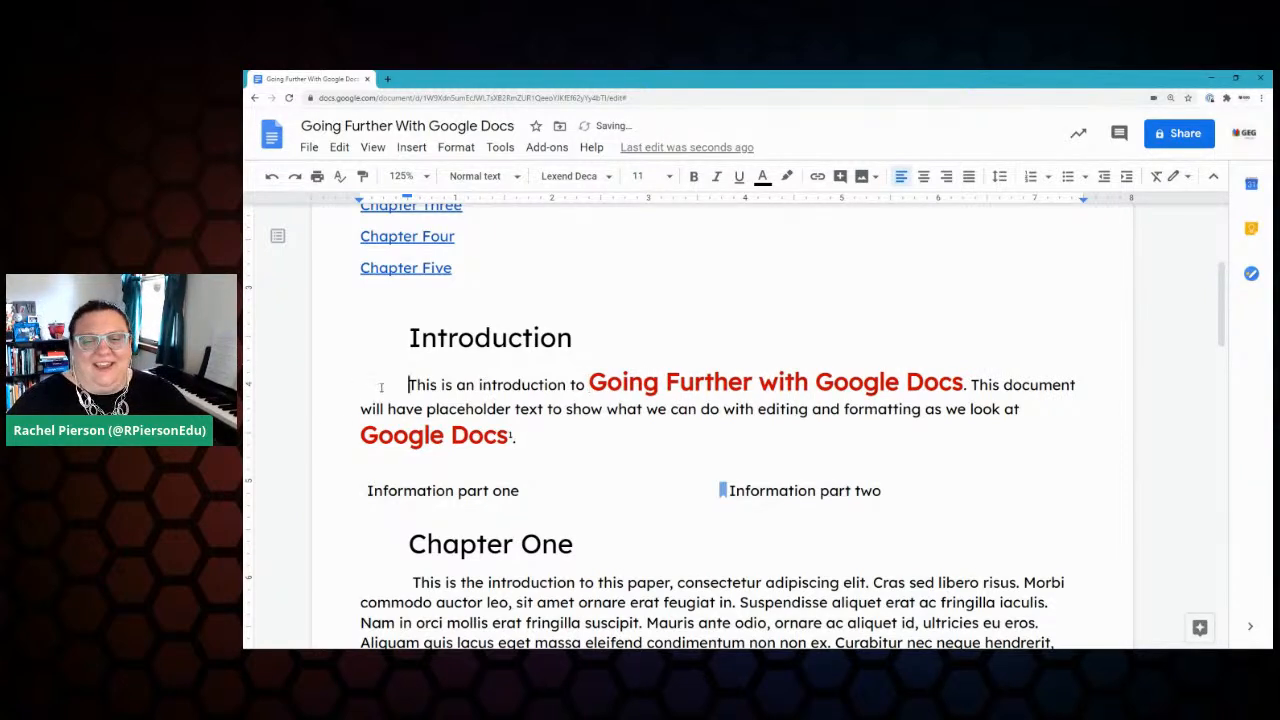
{"action": "key", "text": "Tab"}
{"action": "key", "text": "Tab"}
{"action": "key", "text": "Tab"}
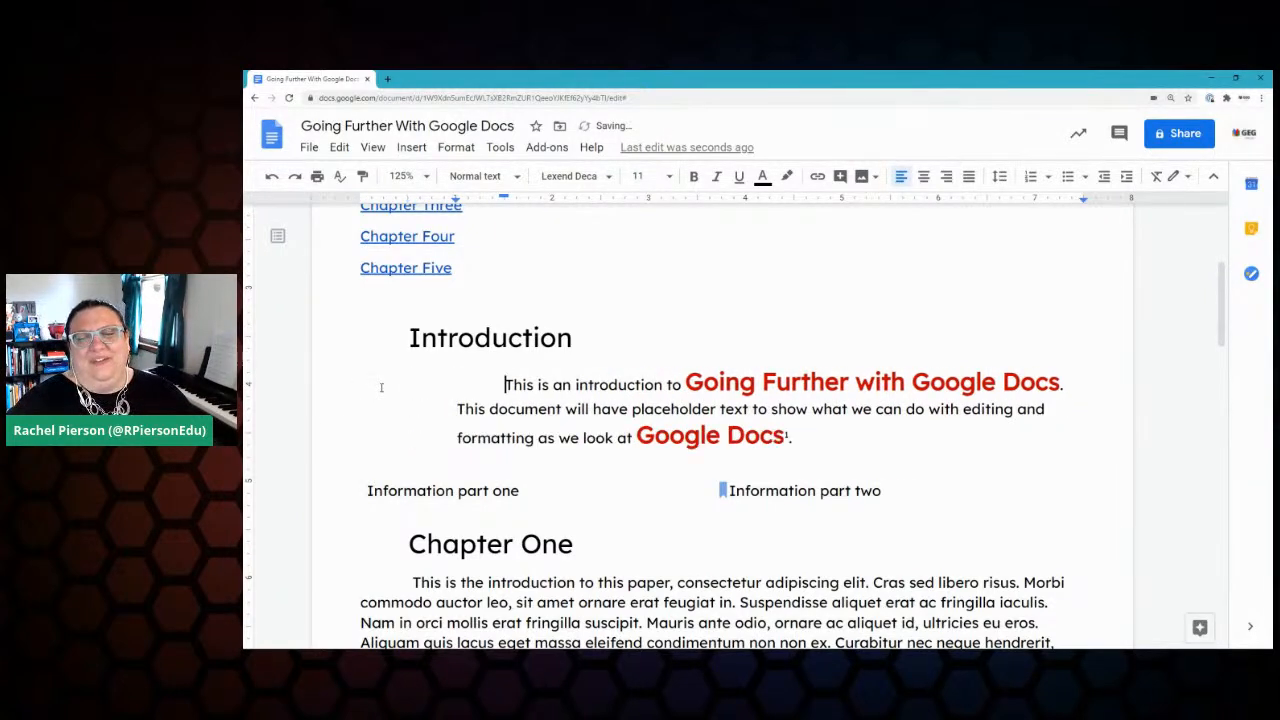
{"action": "key", "text": "Tab"}
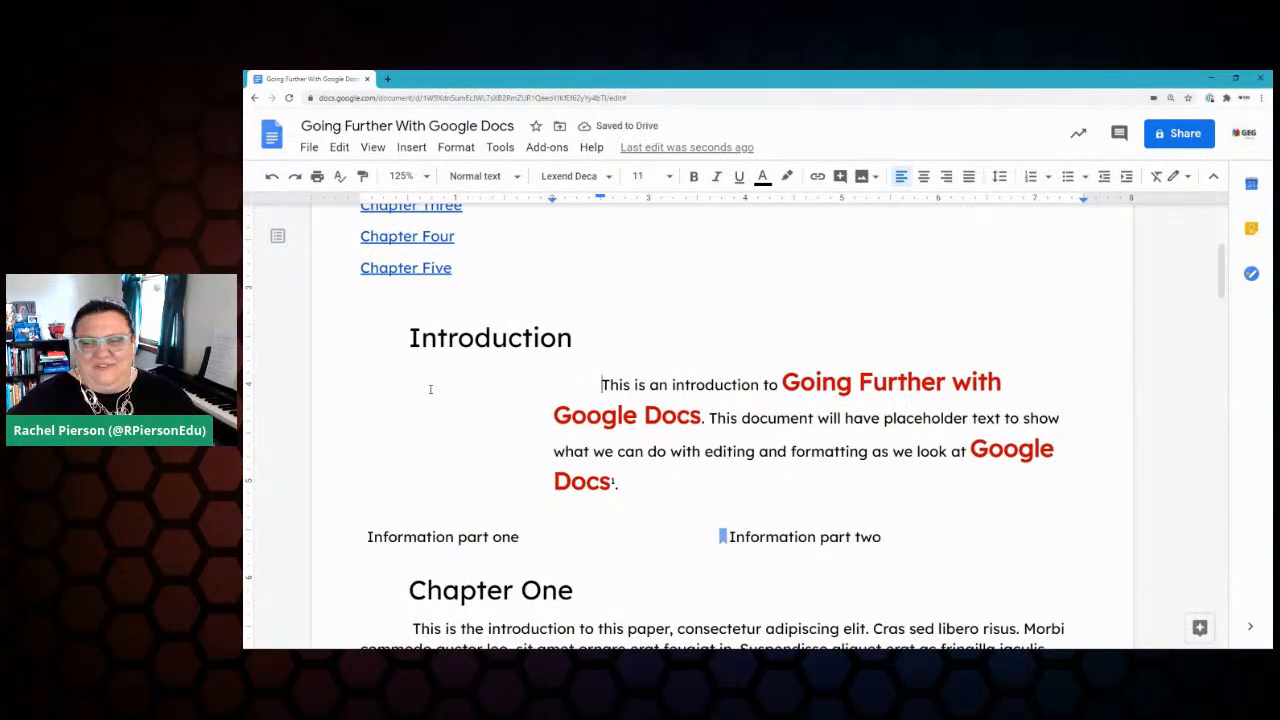
{"action": "key", "text": "shift+Tab"}
{"action": "key", "text": "shift+Tab"}
{"action": "key", "text": "shift+Tab"}
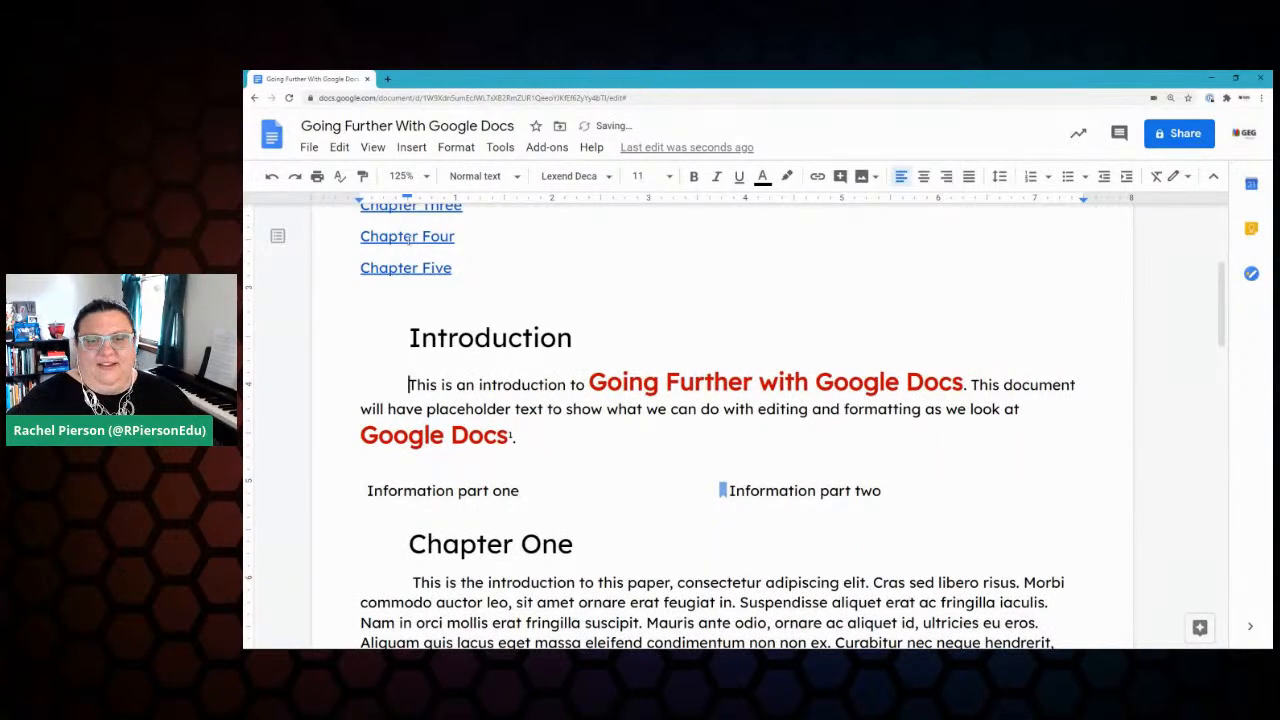
{"action": "key", "text": "shift+Tab"}
Step: Indent the Introduction paragraph to 2 inches on the left and about 4.5 inches on the right
{"action": "left_click_drag", "start_coordinate": [426, 448], "coordinate": [353, 382]}
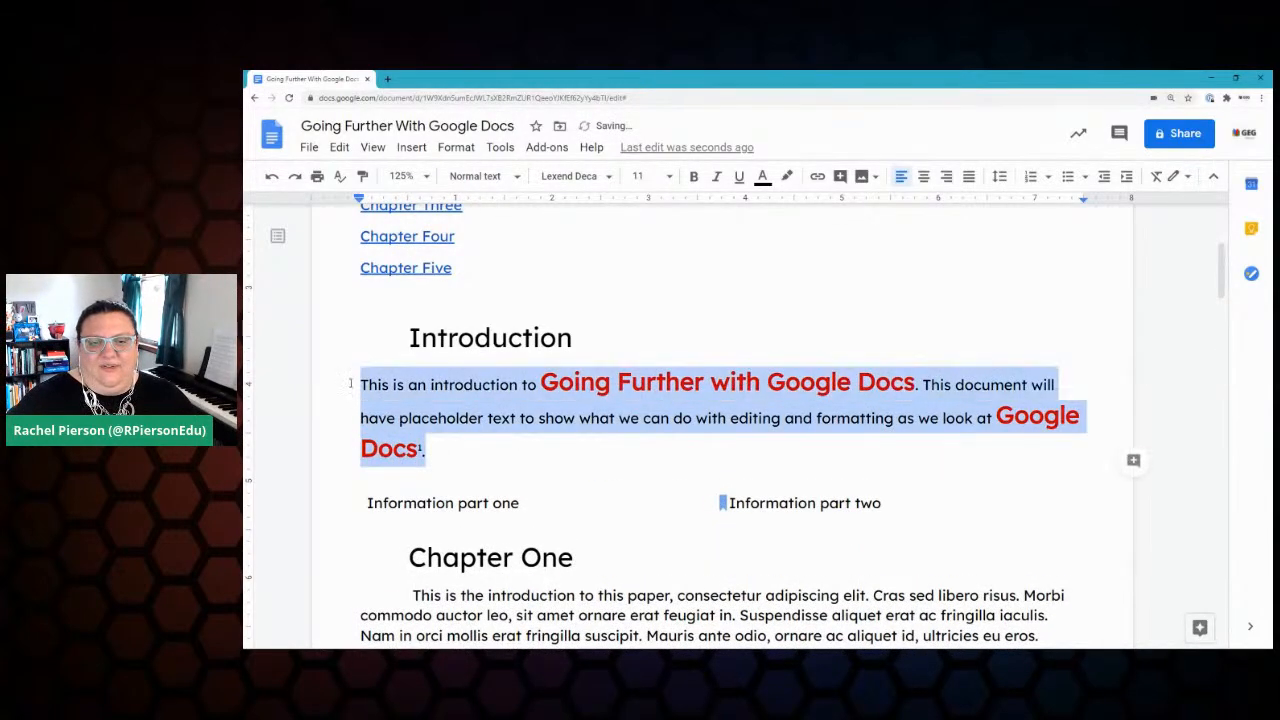
{"action": "left_click_drag", "start_coordinate": [360, 203], "coordinate": [552, 203]}
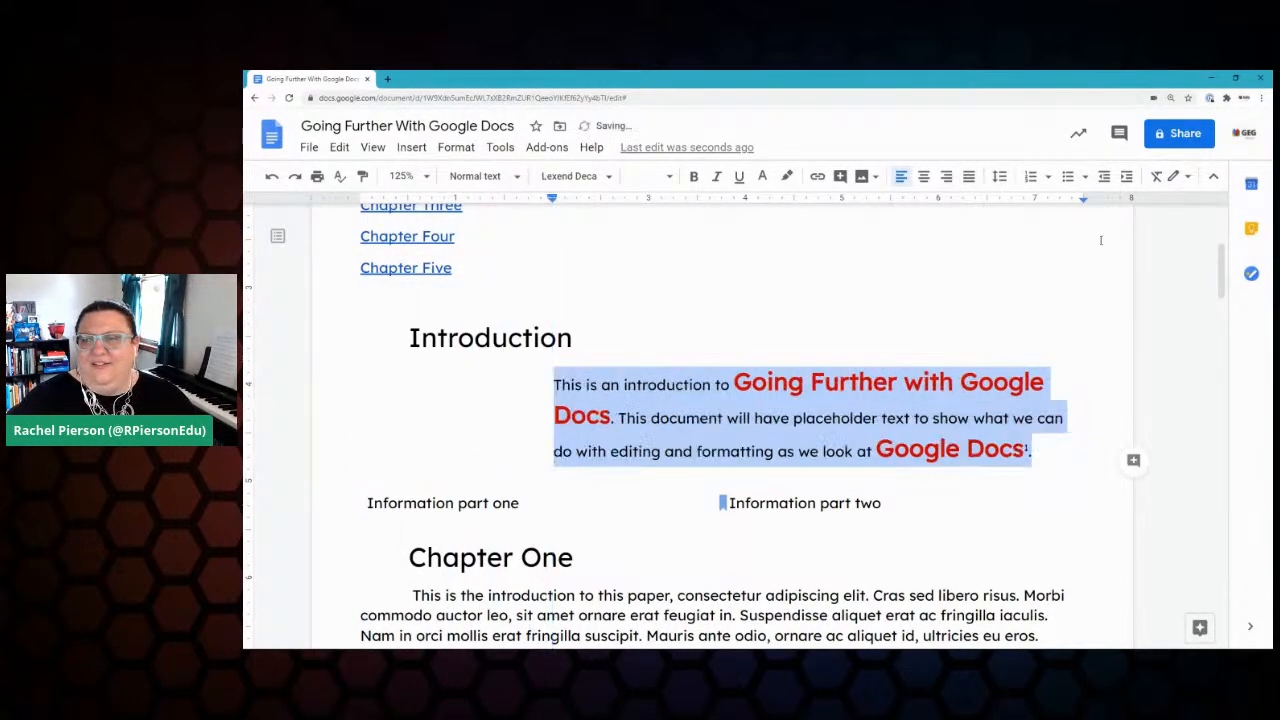
{"action": "left_click_drag", "start_coordinate": [1085, 203], "coordinate": [890, 205]}
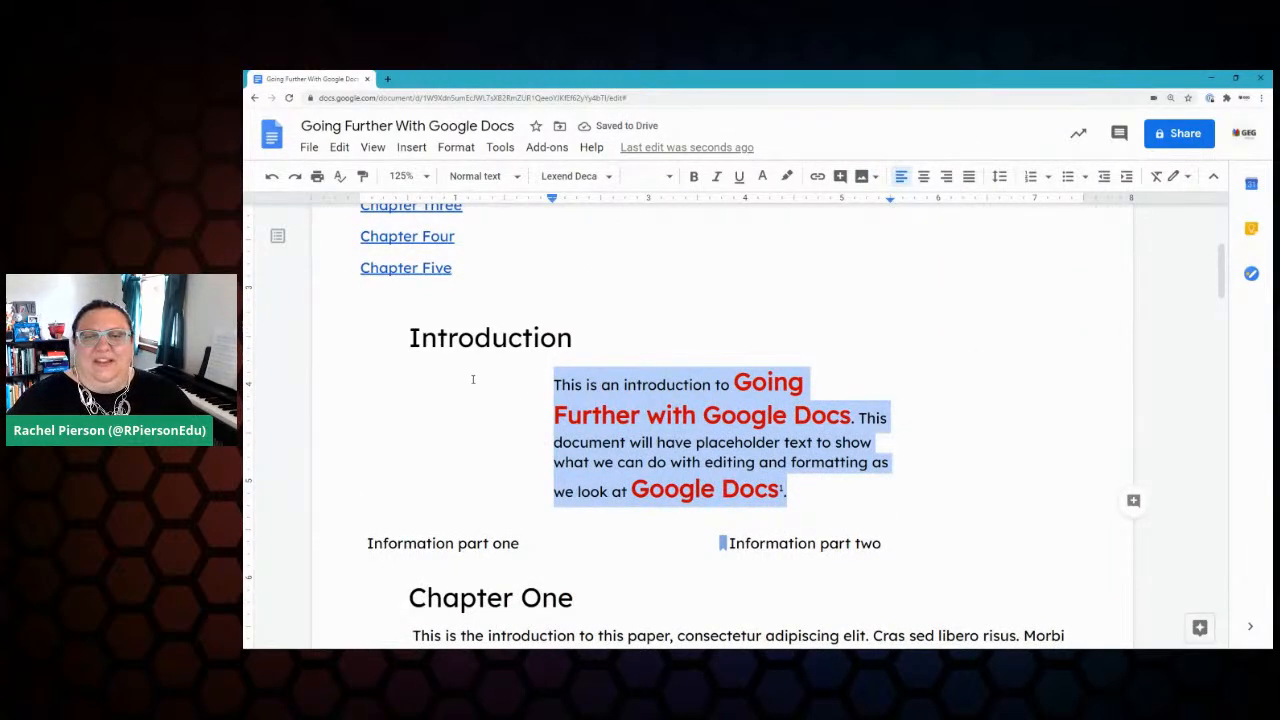
Step: Insert a page break before the Chapter Three heading
{"action": "scroll", "coordinate": [468, 380], "scroll_direction": "down", "scroll_amount": 6}
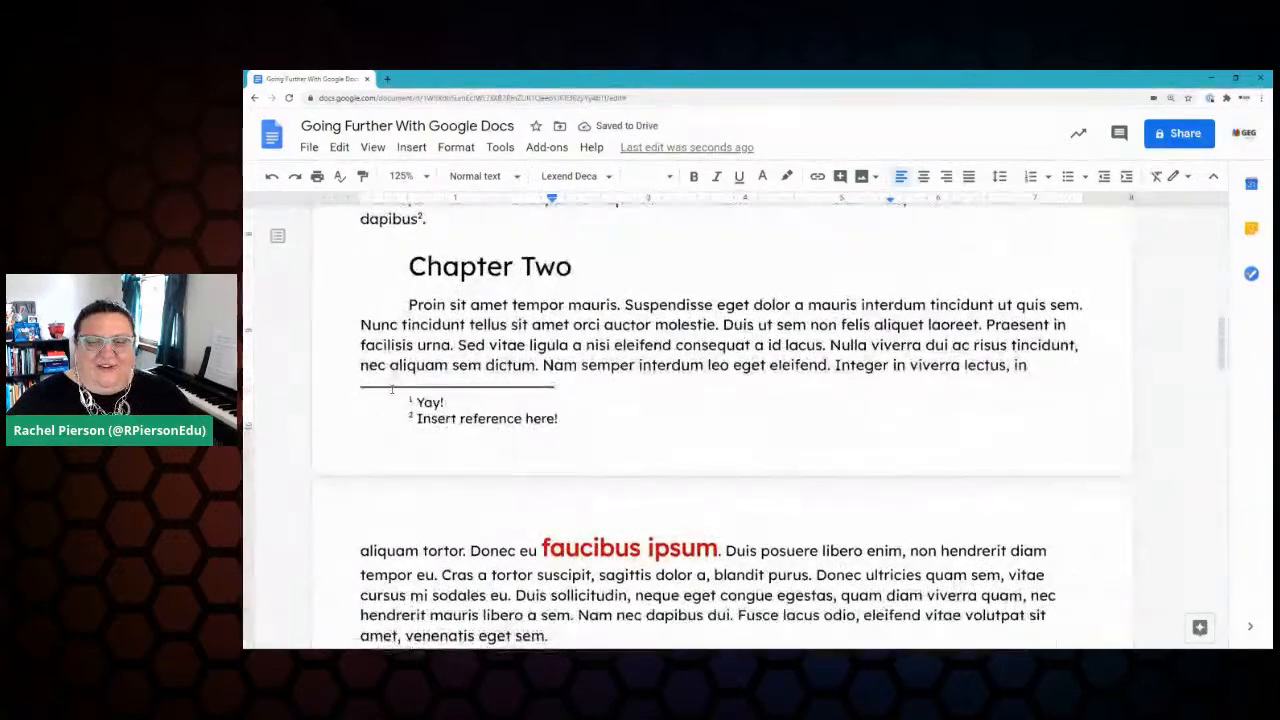
{"action": "scroll", "coordinate": [390, 392], "scroll_direction": "down", "scroll_amount": 2}
{"action": "left_click", "coordinate": [407, 310]}
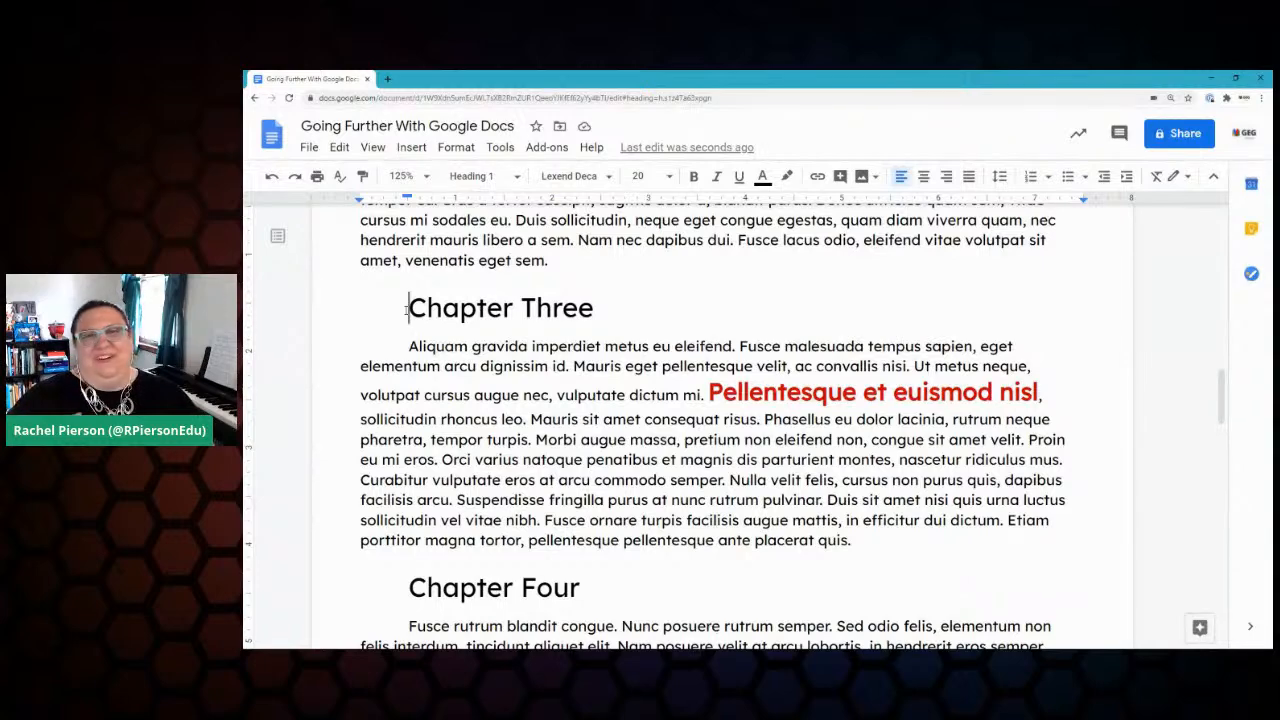
{"action": "key", "text": "Return"}
{"action": "key", "text": "Return"}
{"action": "key", "text": "Return"}
{"action": "key", "text": "Return"}
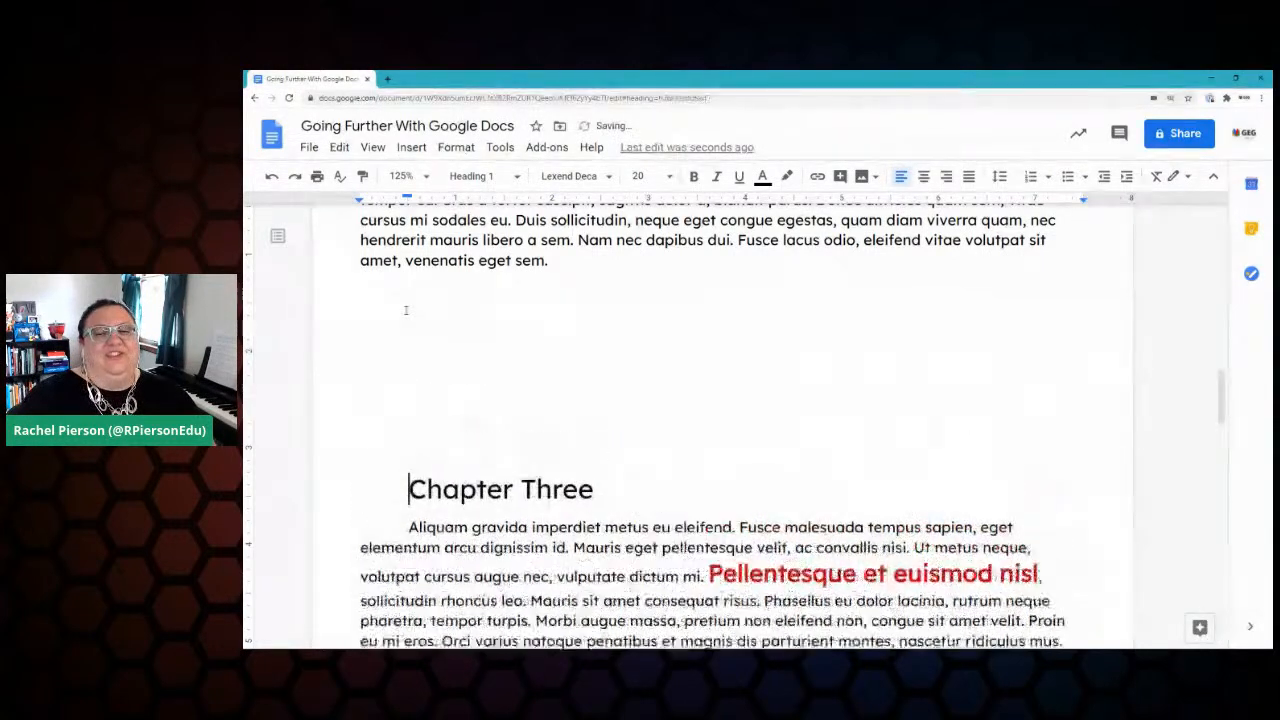
{"action": "key", "text": "BackSpace"}
{"action": "key", "text": "BackSpace"}
{"action": "key", "text": "BackSpace"}
{"action": "key", "text": "BackSpace"}
{"action": "key", "text": "BackSpace"}
{"action": "key", "text": "BackSpace"}
{"action": "key", "text": "BackSpace"}
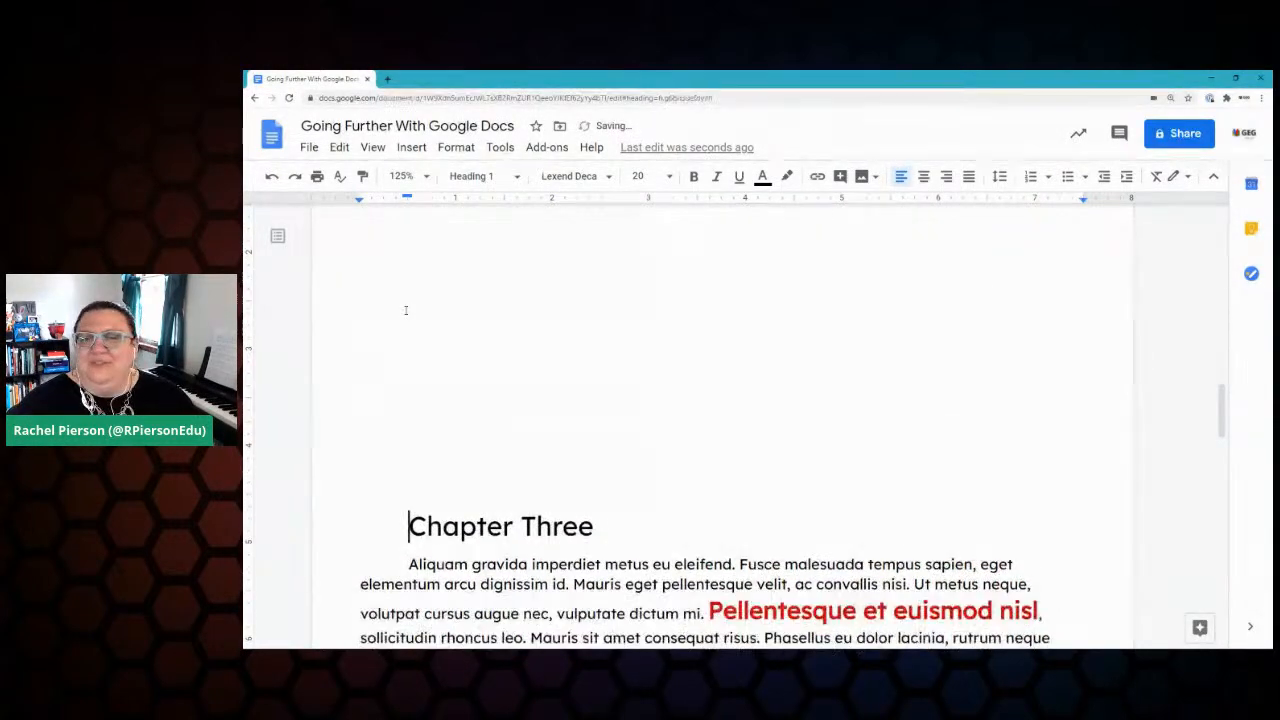
{"action": "scroll", "coordinate": [494, 463], "scroll_direction": "up", "scroll_amount": 1}
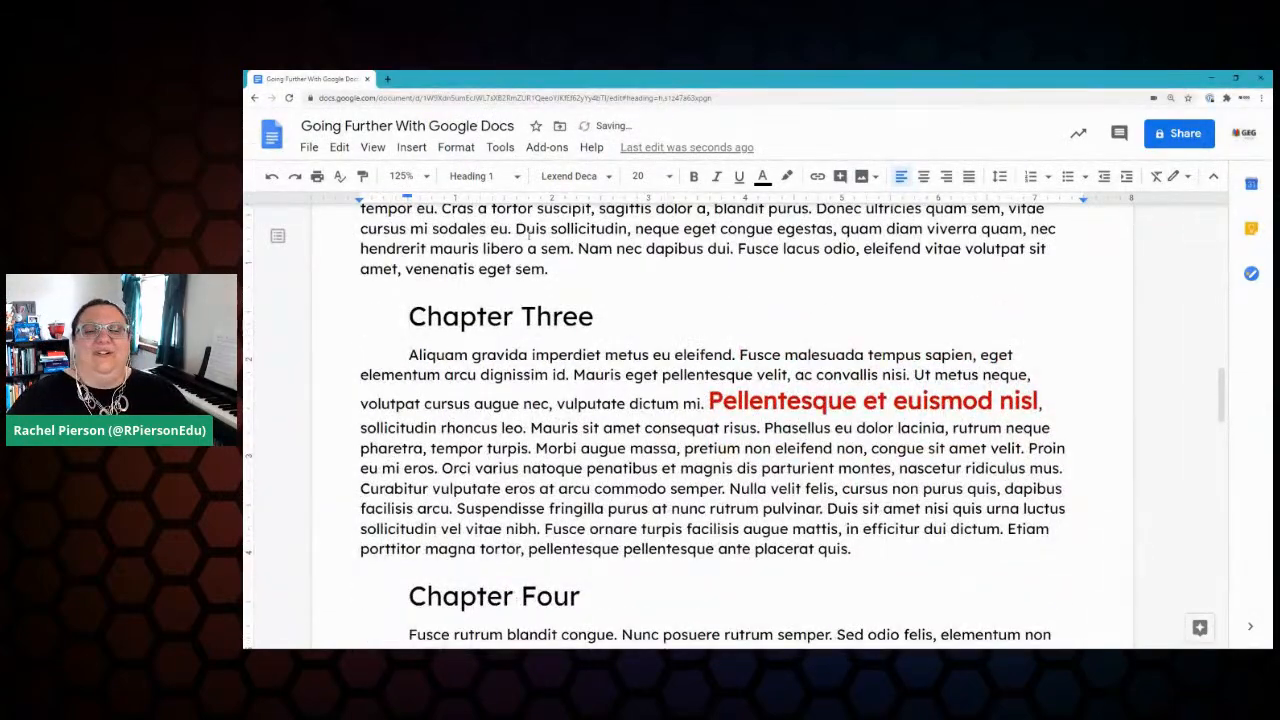
{"action": "left_click", "coordinate": [412, 148]}
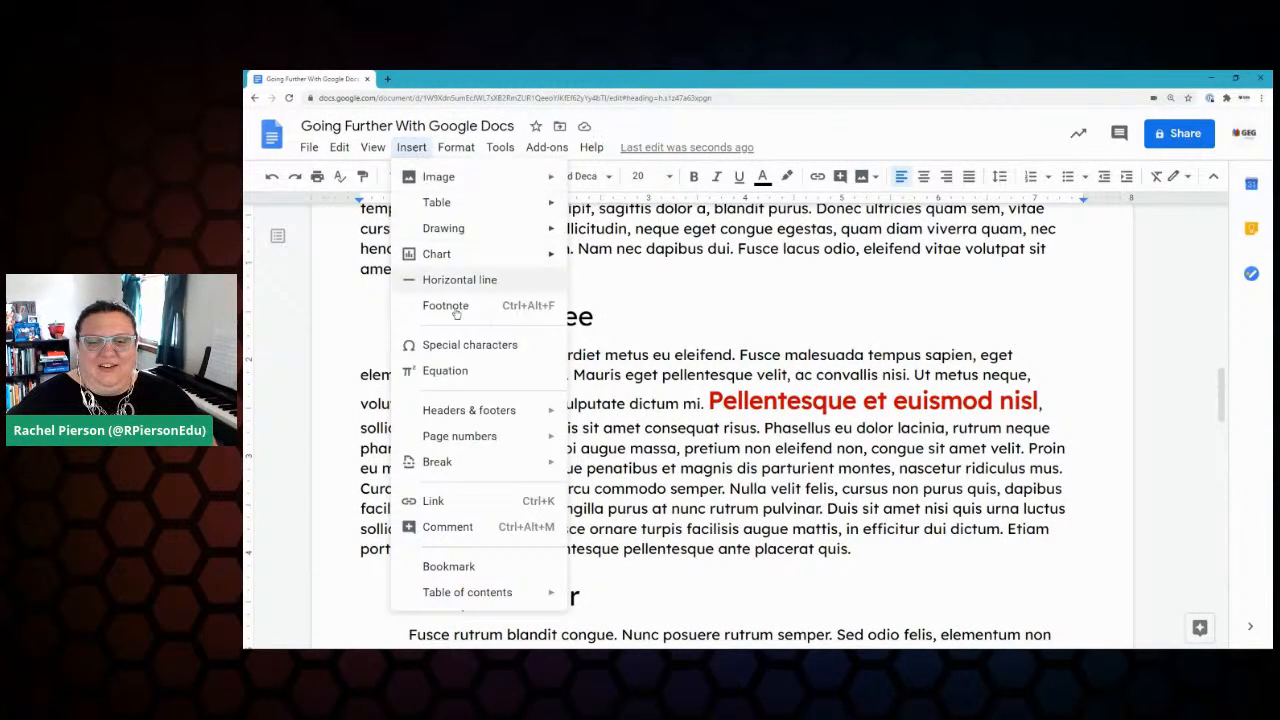
{"action": "mouse_move", "coordinate": [445, 462]}
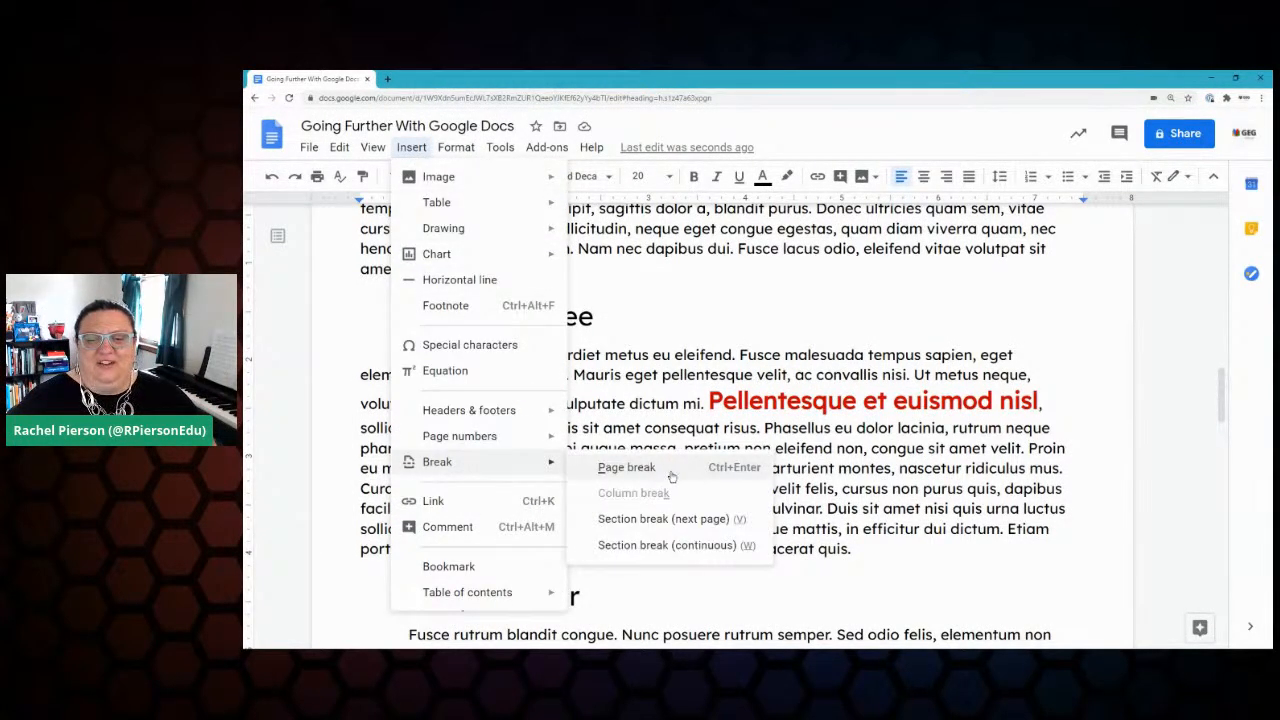
{"action": "left_click", "coordinate": [626, 468]}
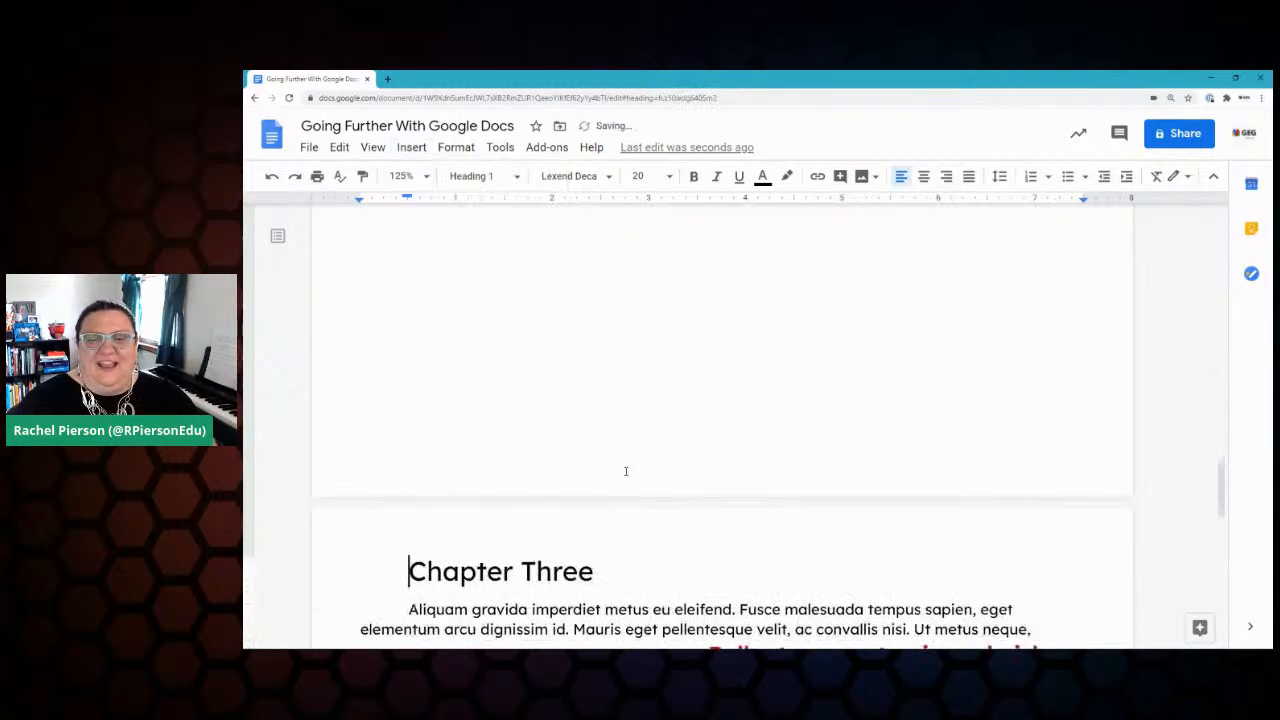
Step: Remove the page break, then restore it with Ctrl+Enter
{"action": "scroll", "coordinate": [652, 416], "scroll_direction": "down", "scroll_amount": 2}
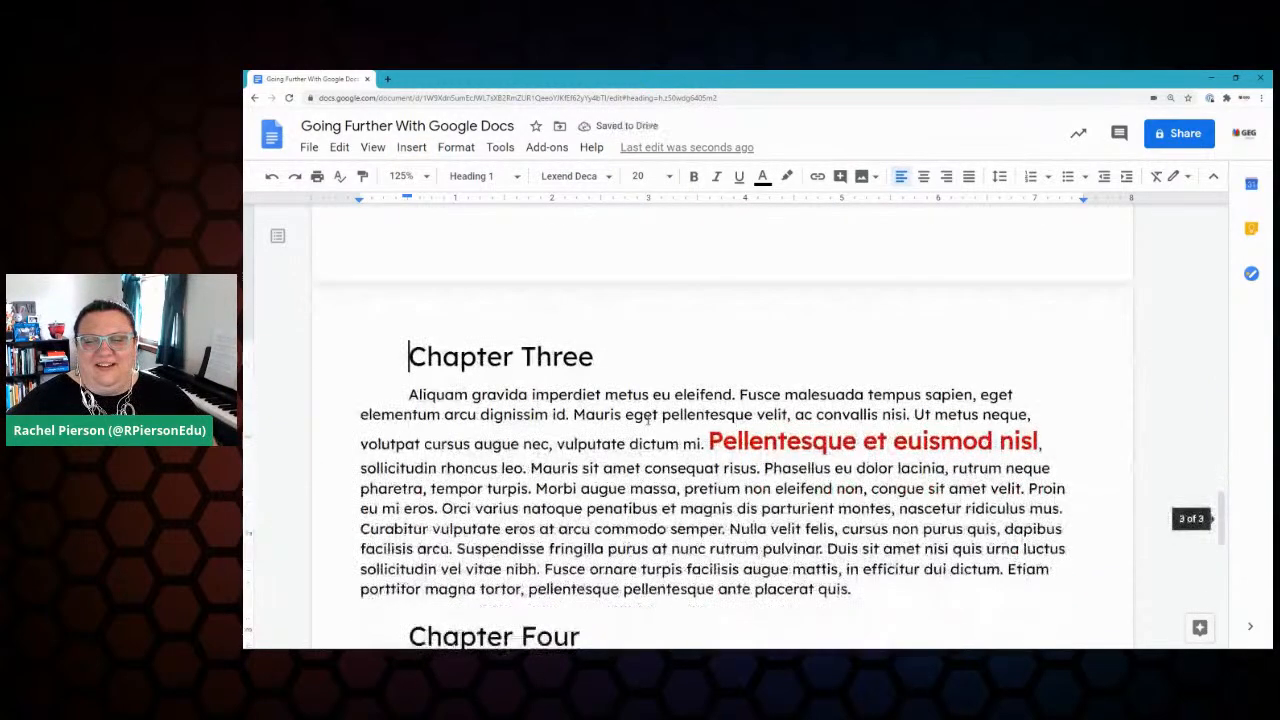
{"action": "scroll", "coordinate": [644, 446], "scroll_direction": "up", "scroll_amount": 3}
{"action": "scroll", "coordinate": [644, 446], "scroll_direction": "up", "scroll_amount": 5}
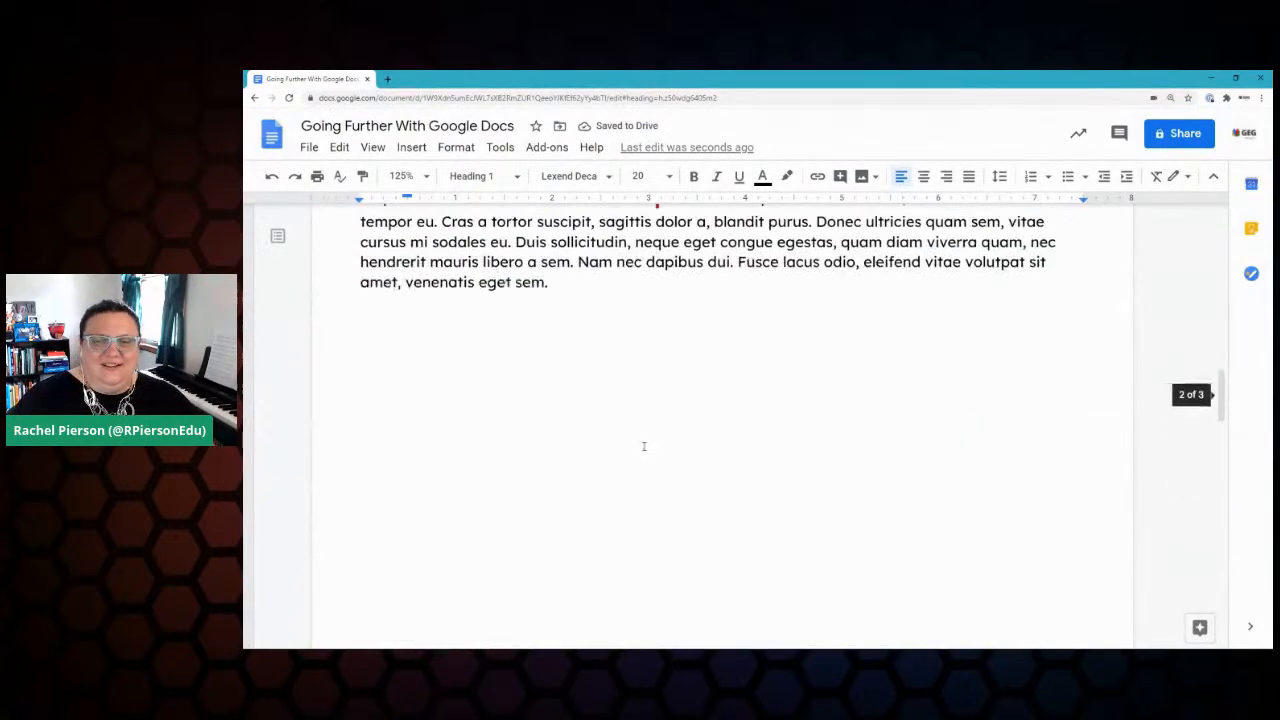
{"action": "scroll", "coordinate": [640, 447], "scroll_direction": "down", "scroll_amount": 4}
{"action": "scroll", "coordinate": [640, 447], "scroll_direction": "down", "scroll_amount": 3}
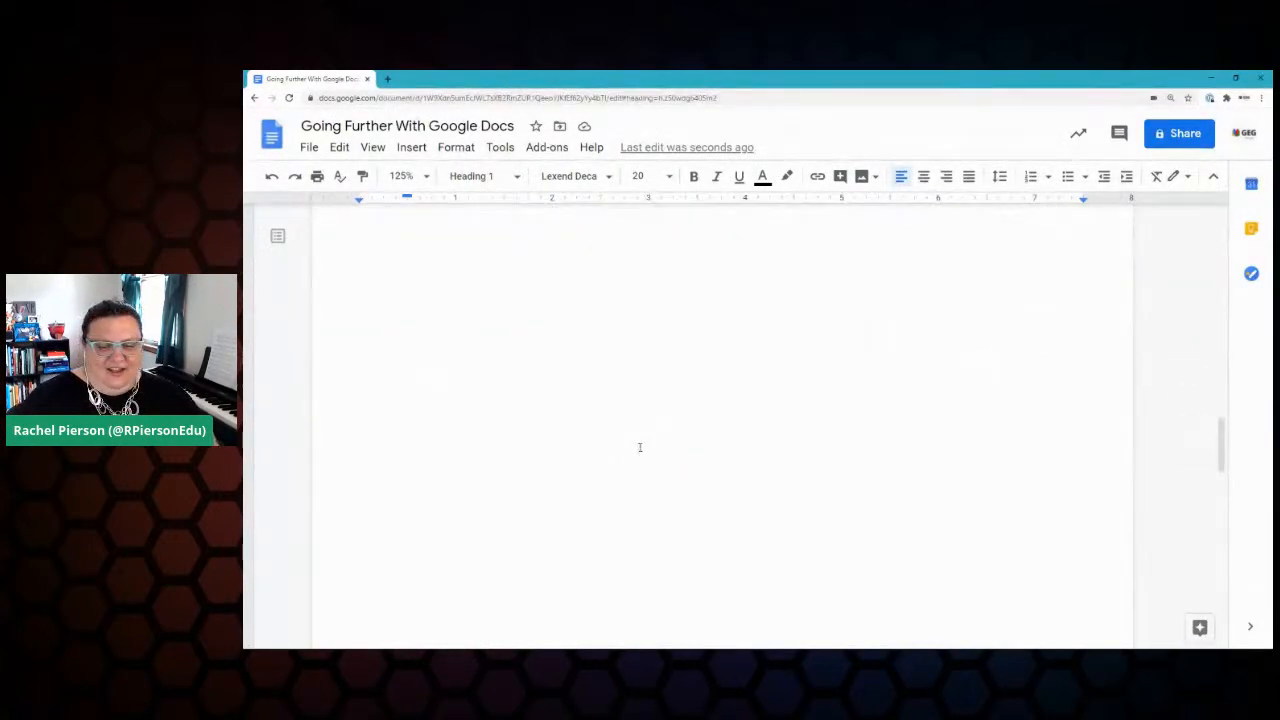
{"action": "key", "text": "BackSpace"}
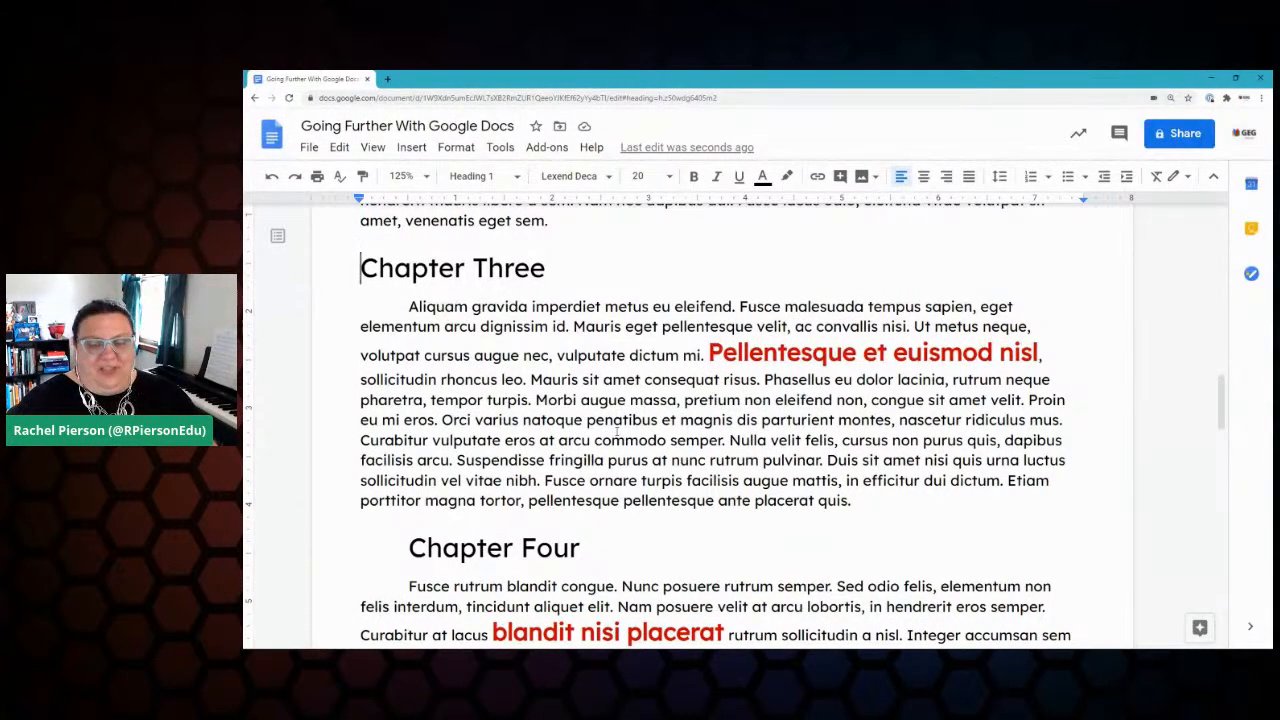
{"action": "key", "text": "ctrl+Return"}
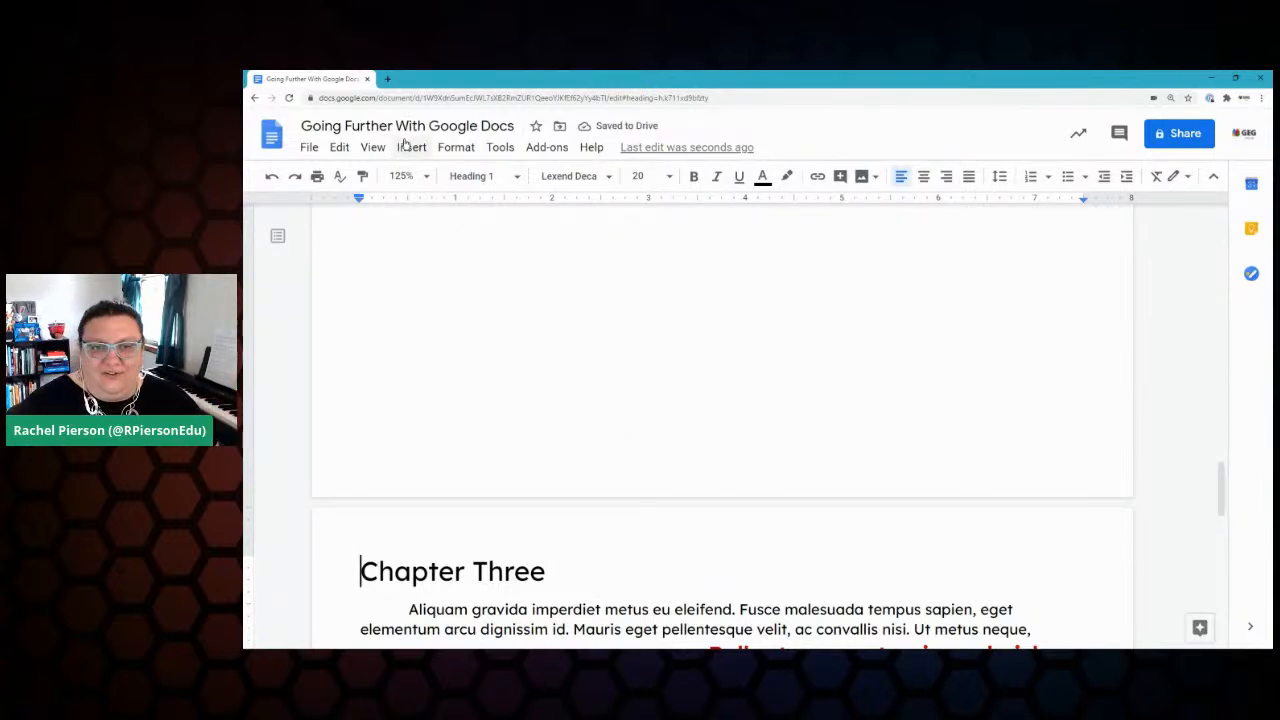
Step: Check the red faucibus text's formatting and the Chapter Three heading after the break
{"action": "scroll", "coordinate": [573, 354], "scroll_direction": "up", "scroll_amount": 2}
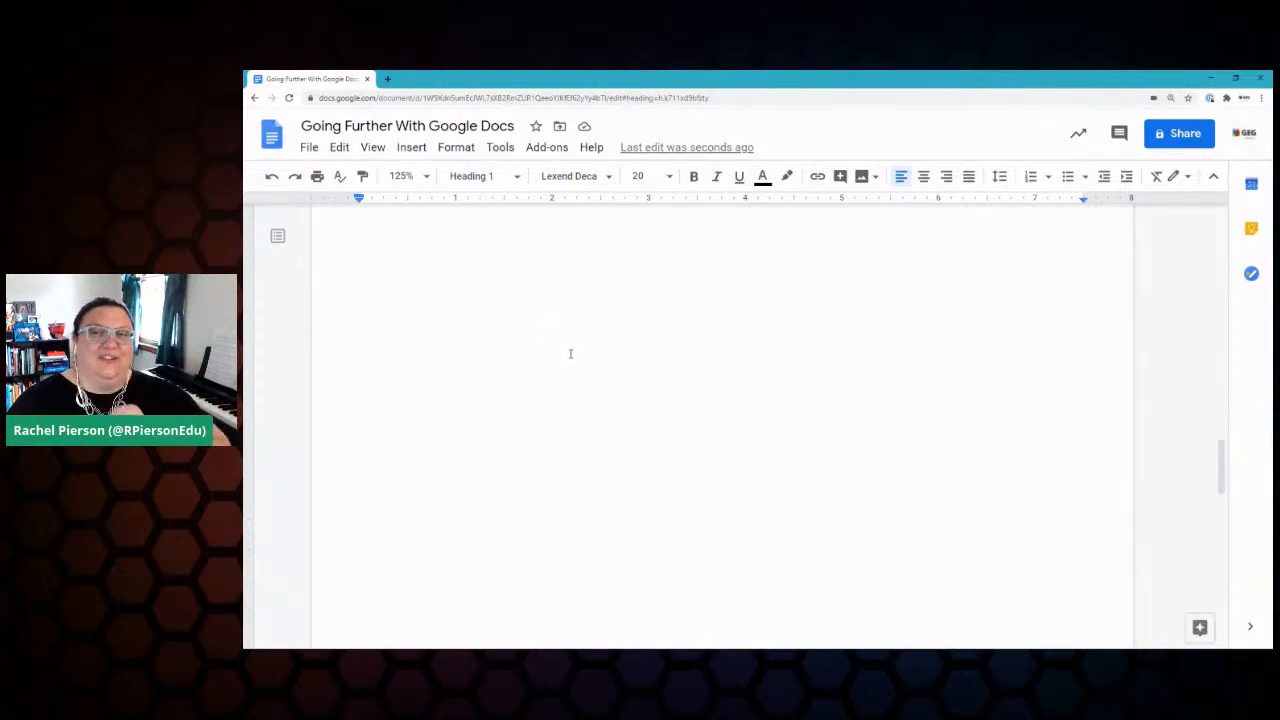
{"action": "scroll", "coordinate": [571, 358], "scroll_direction": "down", "scroll_amount": 5}
{"action": "scroll", "coordinate": [573, 355], "scroll_direction": "up", "scroll_amount": 5}
{"action": "scroll", "coordinate": [573, 355], "scroll_direction": "up", "scroll_amount": 3}
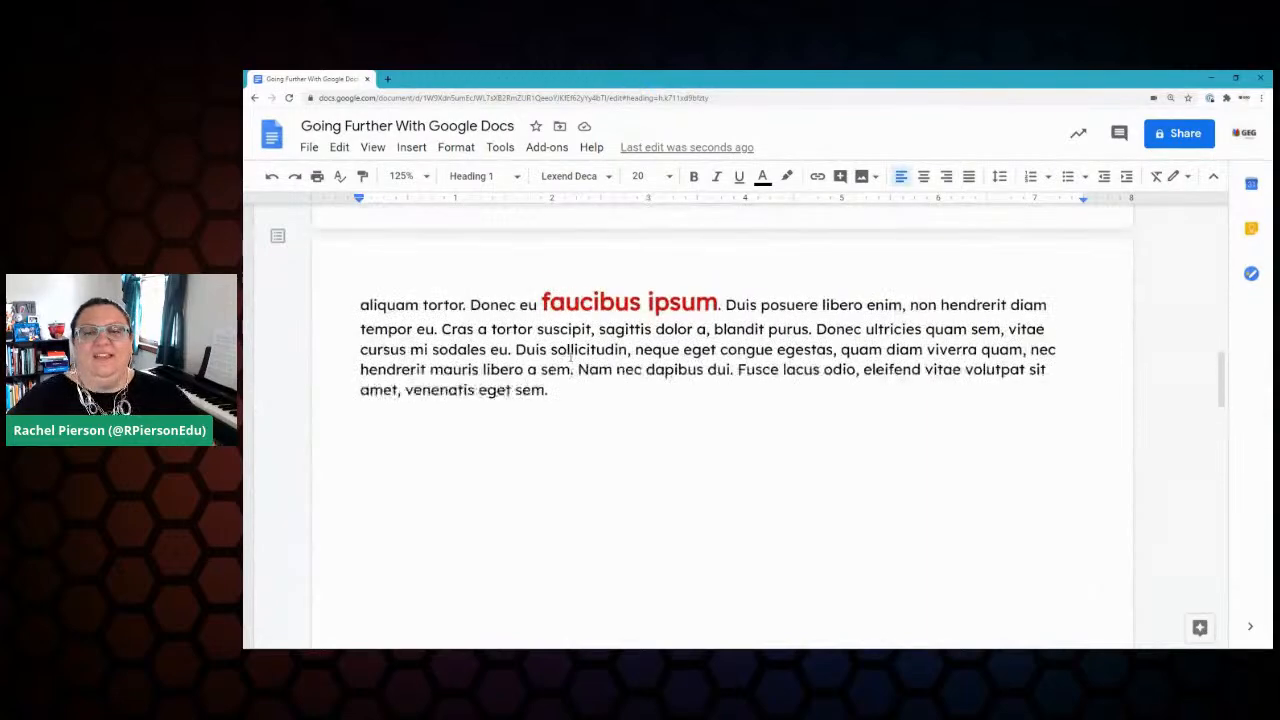
{"action": "left_click", "coordinate": [565, 390]}
{"action": "left_click", "coordinate": [616, 304]}
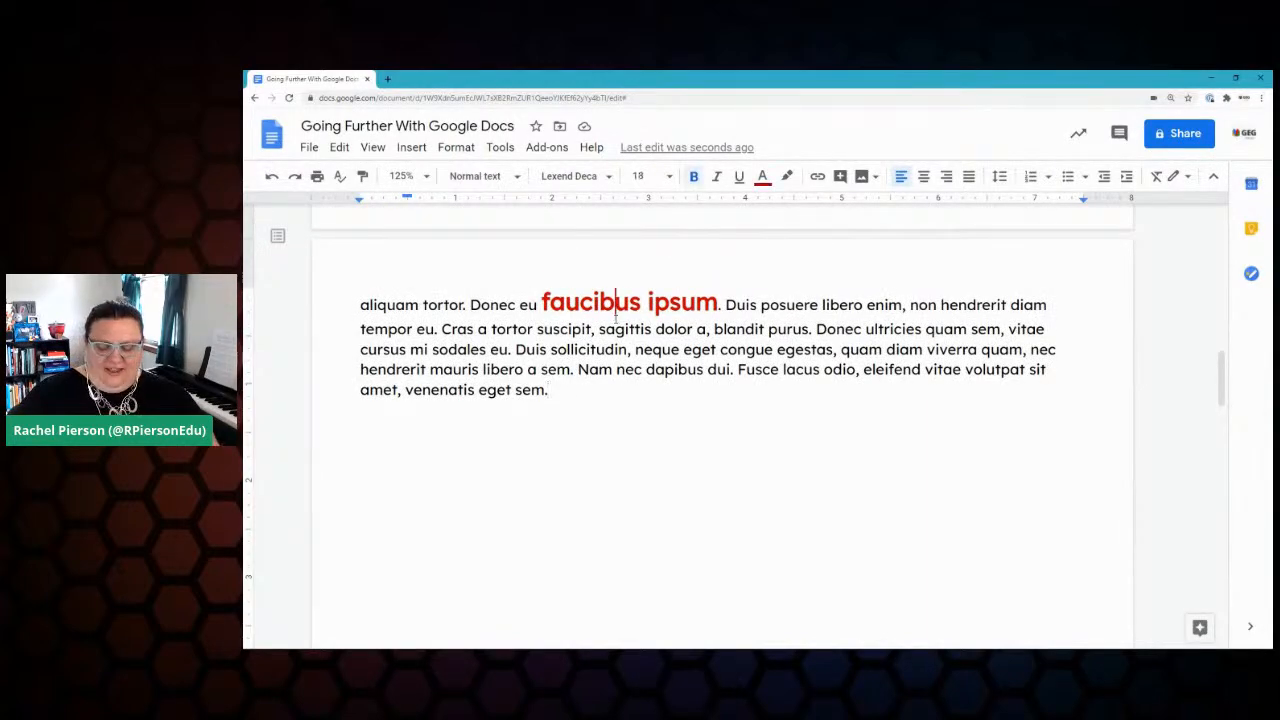
{"action": "left_click", "coordinate": [615, 329]}
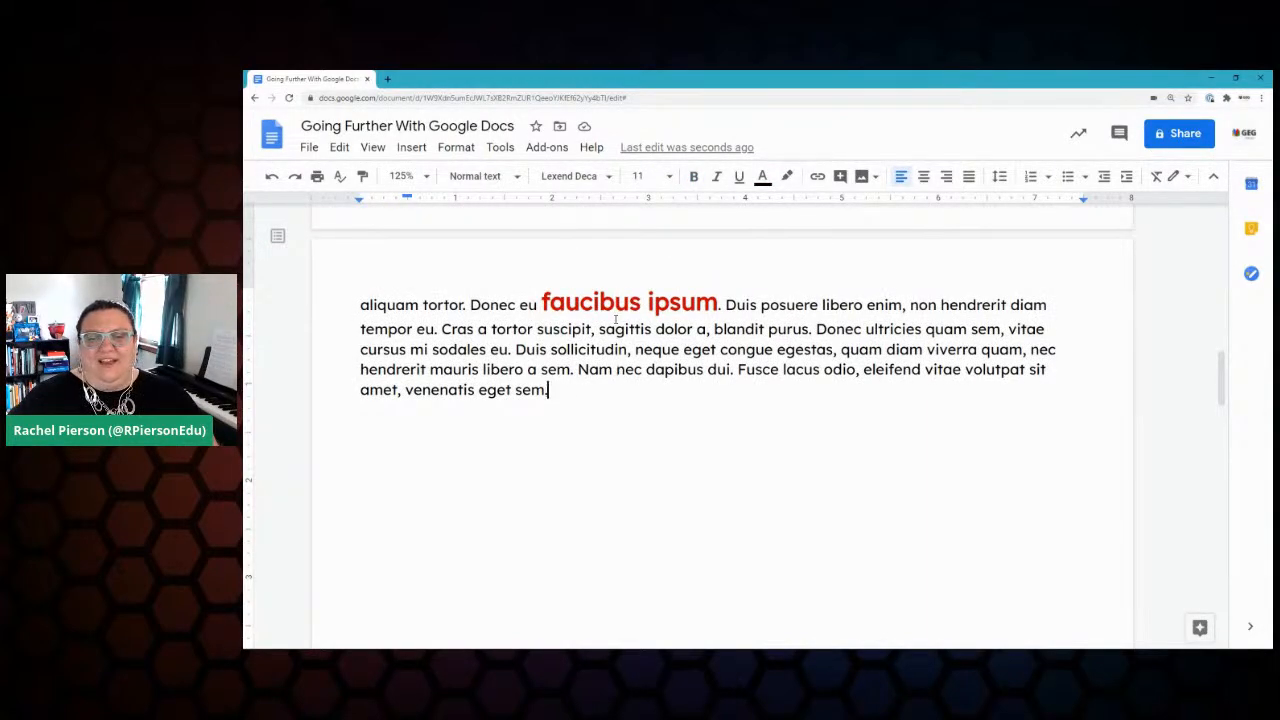
{"action": "key", "text": "Down"}
{"action": "key", "text": "Down"}
{"action": "key", "text": "Down"}
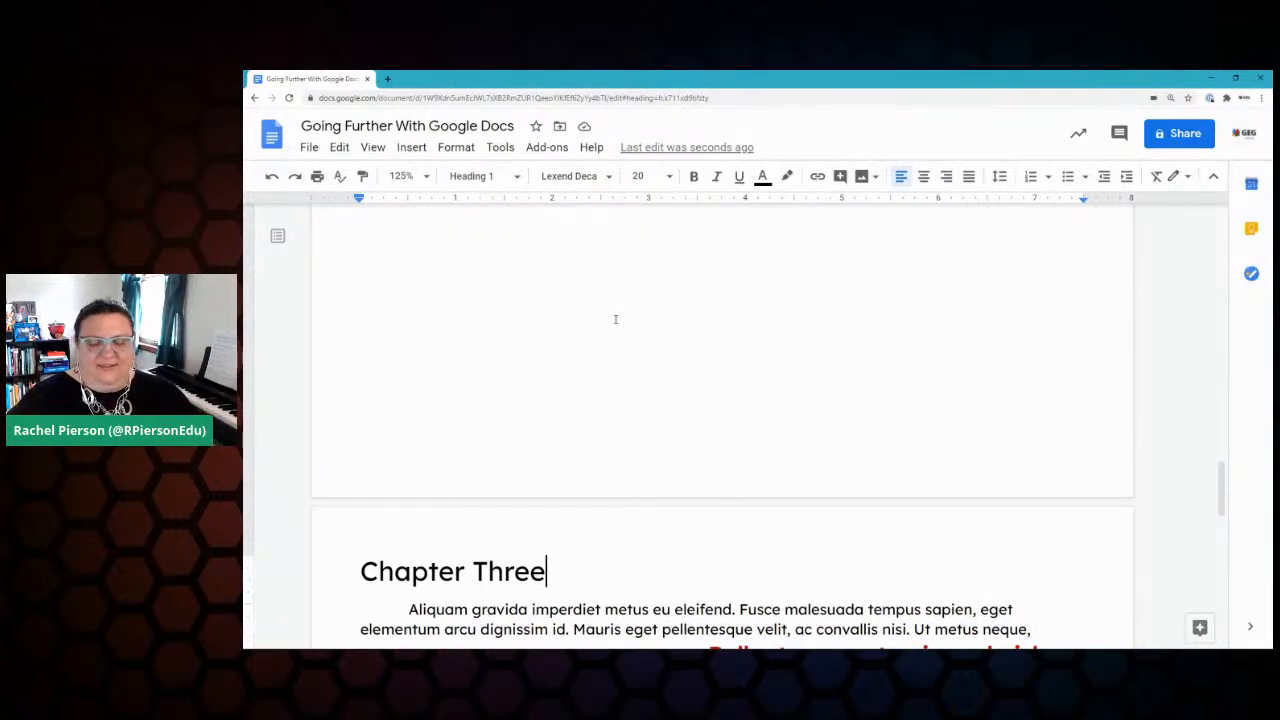
{"action": "scroll", "coordinate": [592, 349], "scroll_direction": "up", "scroll_amount": 2}
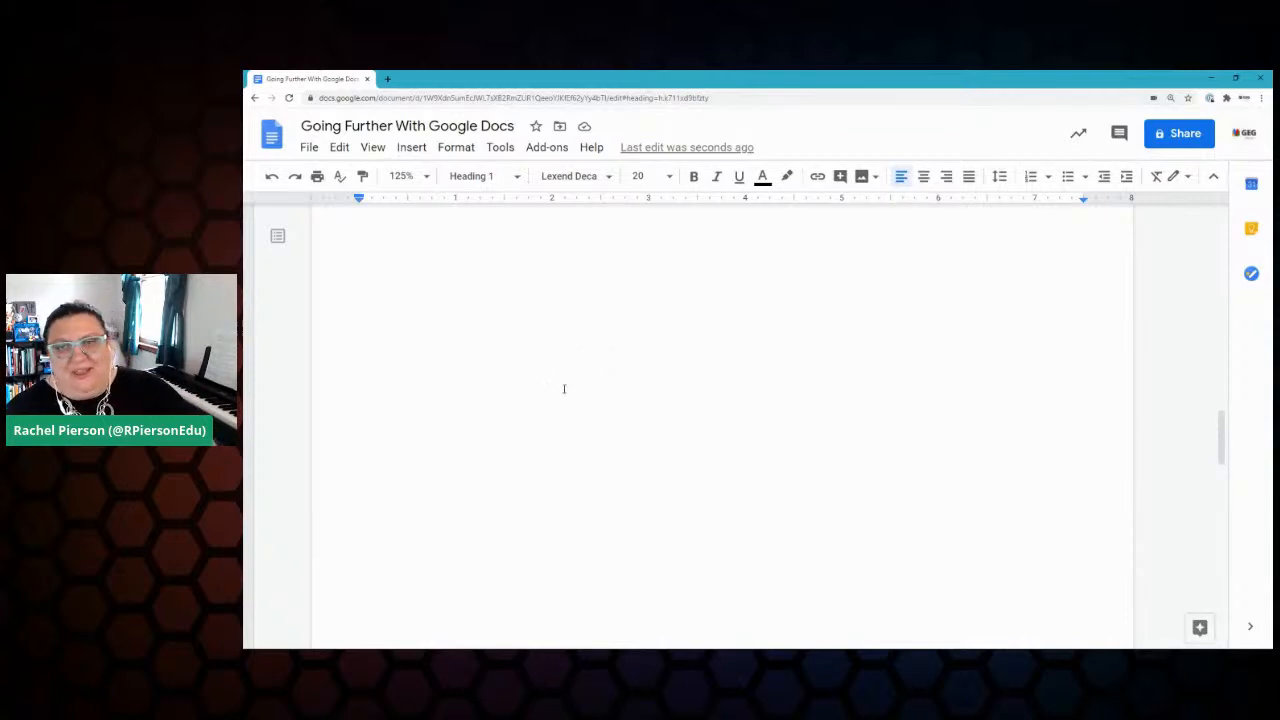
{"action": "scroll", "coordinate": [591, 392], "scroll_direction": "up", "scroll_amount": 2}
{"action": "scroll", "coordinate": [595, 385], "scroll_direction": "down", "scroll_amount": 8}
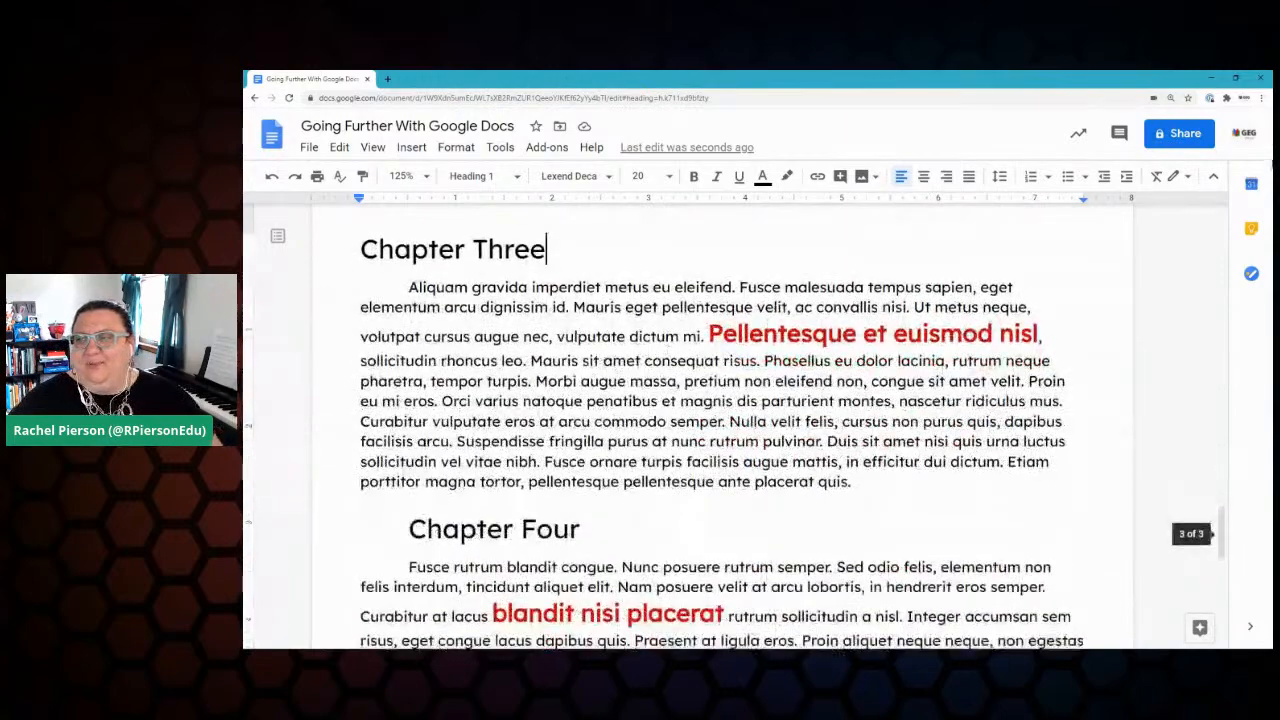
Step: Tick off Add a New Page in the Keep checklist, then close the Keep panel
{"action": "left_click", "coordinate": [1251, 228]}
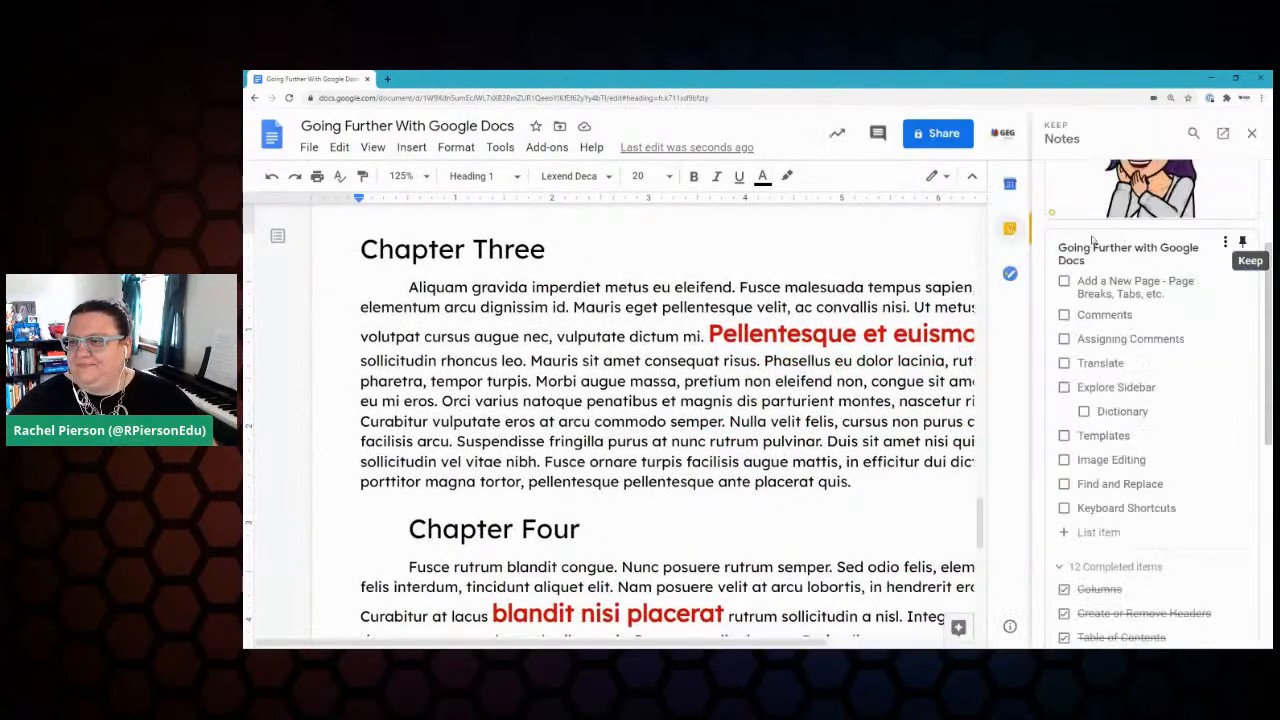
{"action": "left_click", "coordinate": [1064, 283]}
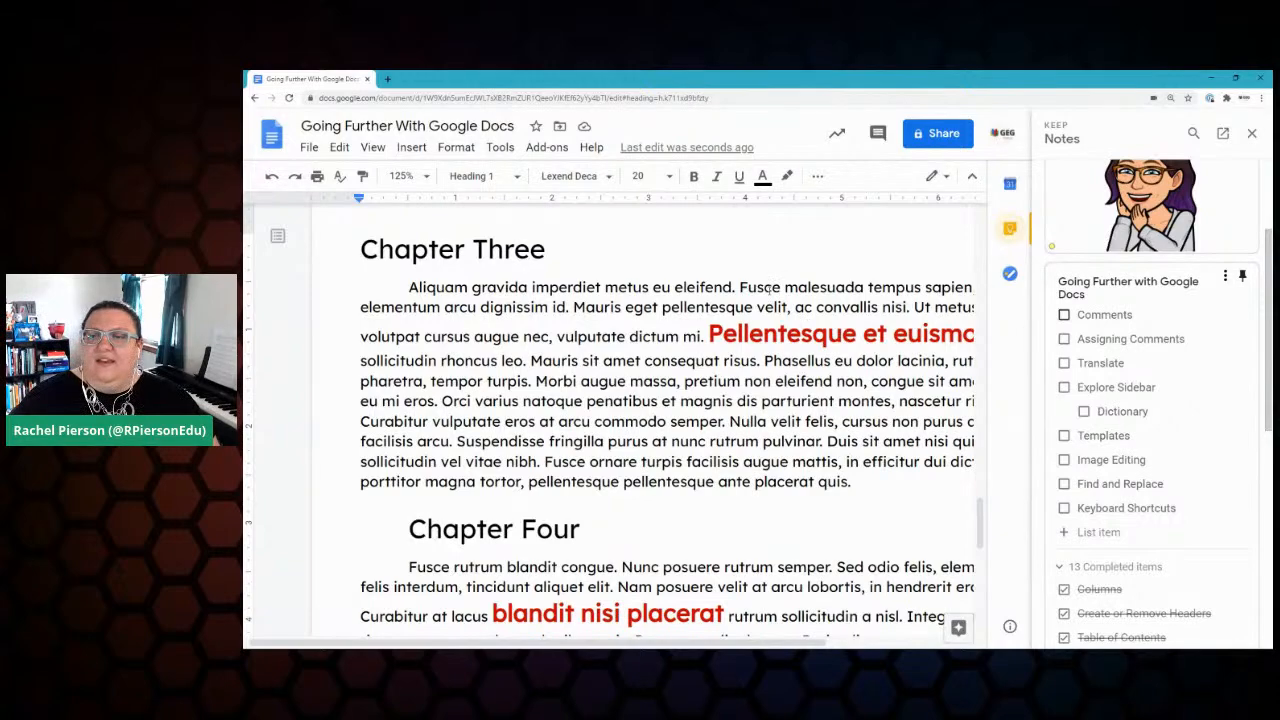
{"action": "scroll", "coordinate": [808, 325], "scroll_direction": "right", "scroll_amount": 2}
{"action": "left_click", "coordinate": [664, 287]}
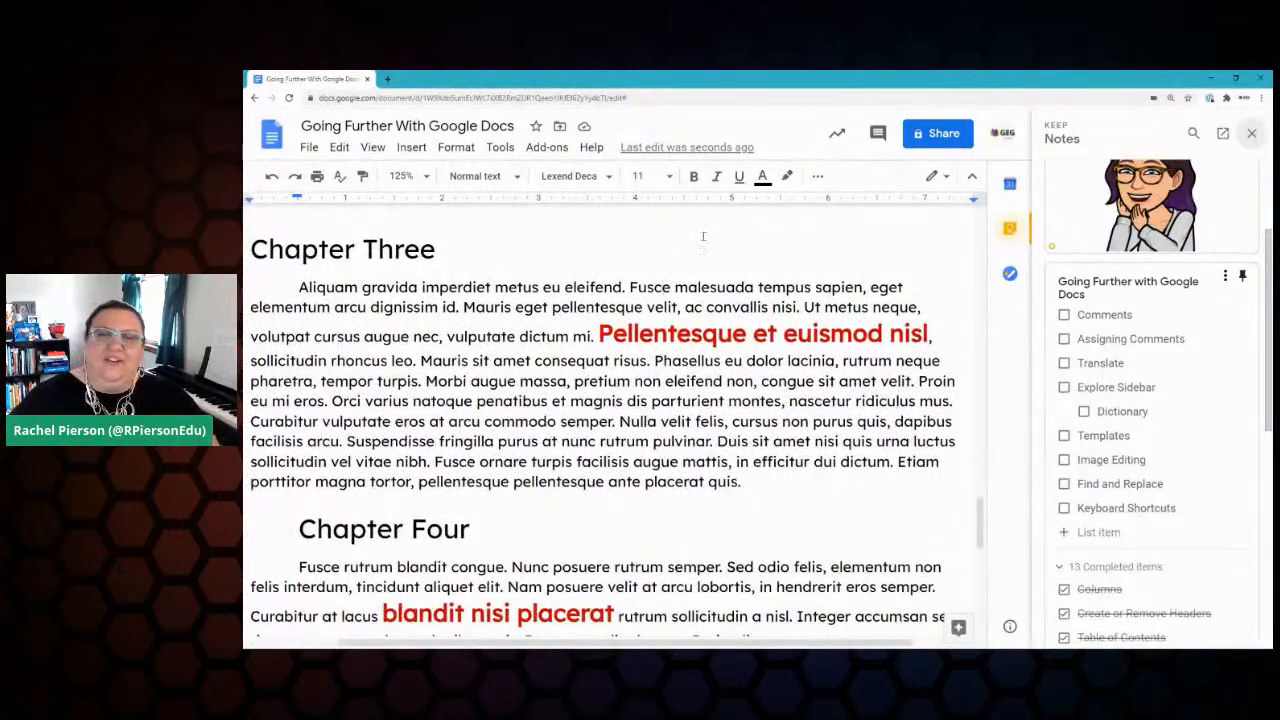
{"action": "left_click", "coordinate": [1254, 136]}
{"action": "scroll", "coordinate": [557, 400], "scroll_direction": "up", "scroll_amount": 5}
Step: Select 'Cras sed libero risus.' in the Chapter One introduction paragraph
{"action": "scroll", "coordinate": [557, 400], "scroll_direction": "up", "scroll_amount": 8}
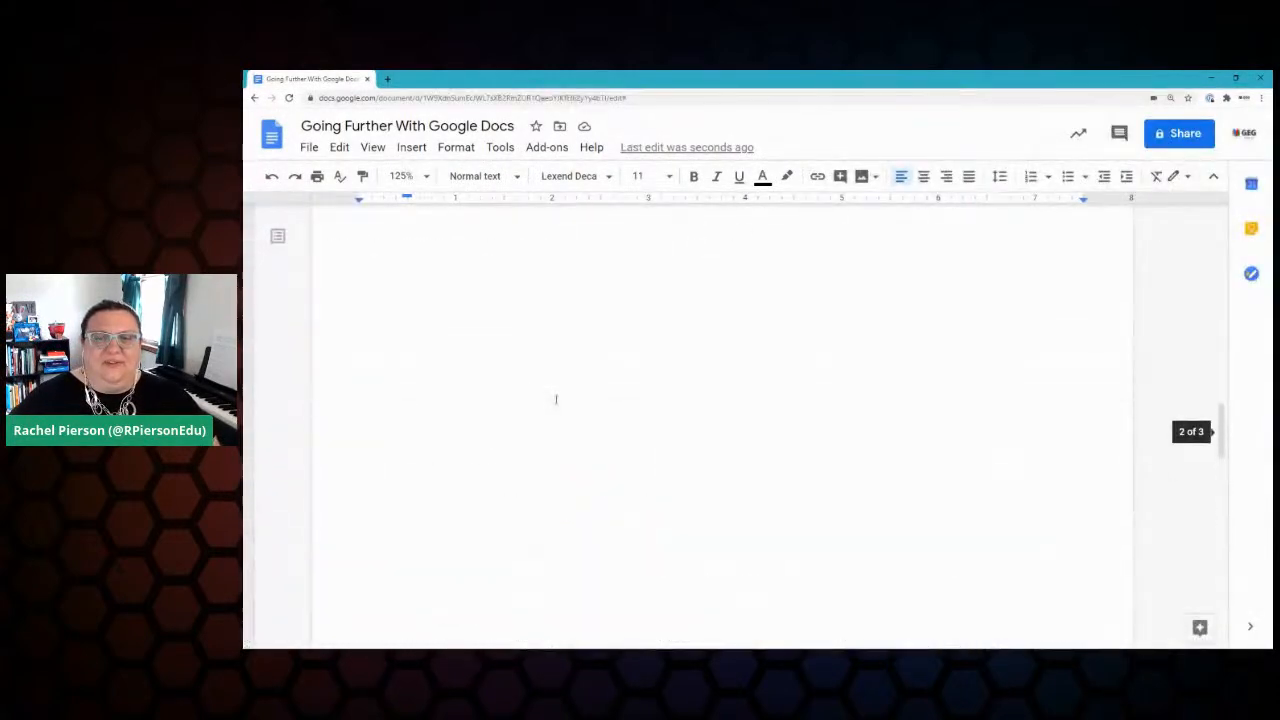
{"action": "scroll", "coordinate": [557, 394], "scroll_direction": "up", "scroll_amount": 5}
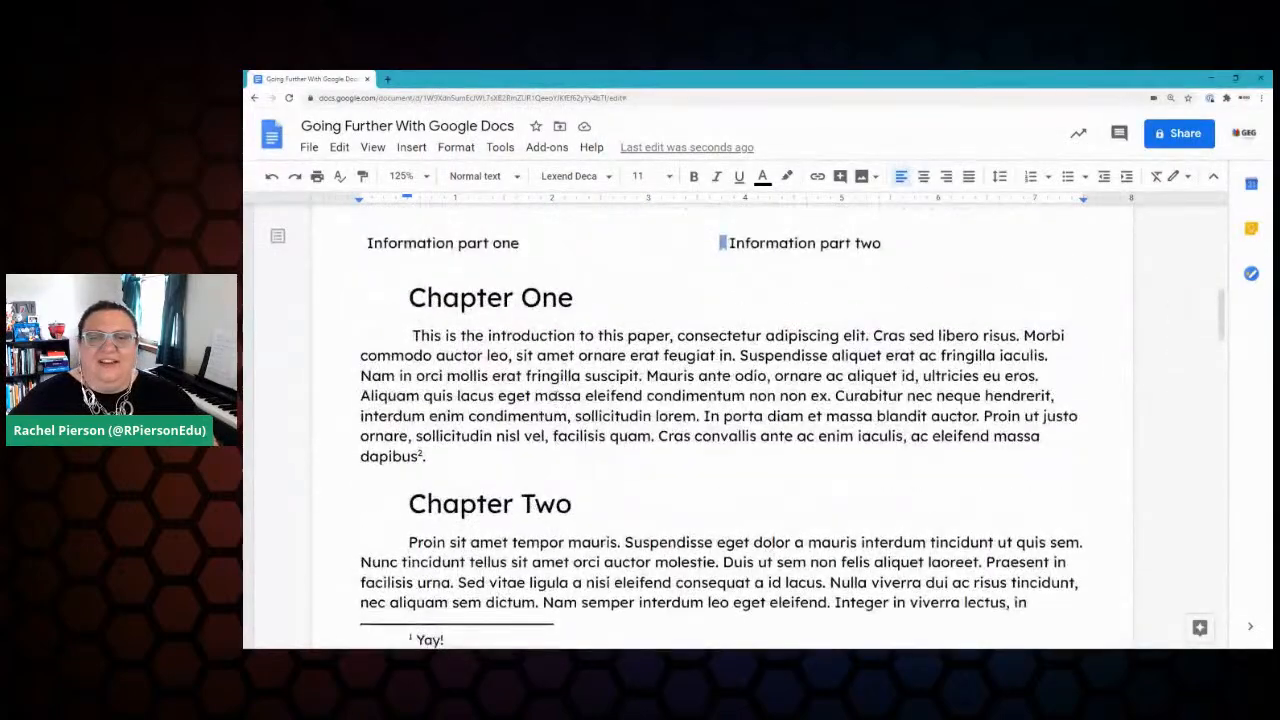
{"action": "scroll", "coordinate": [557, 394], "scroll_direction": "down", "scroll_amount": 2}
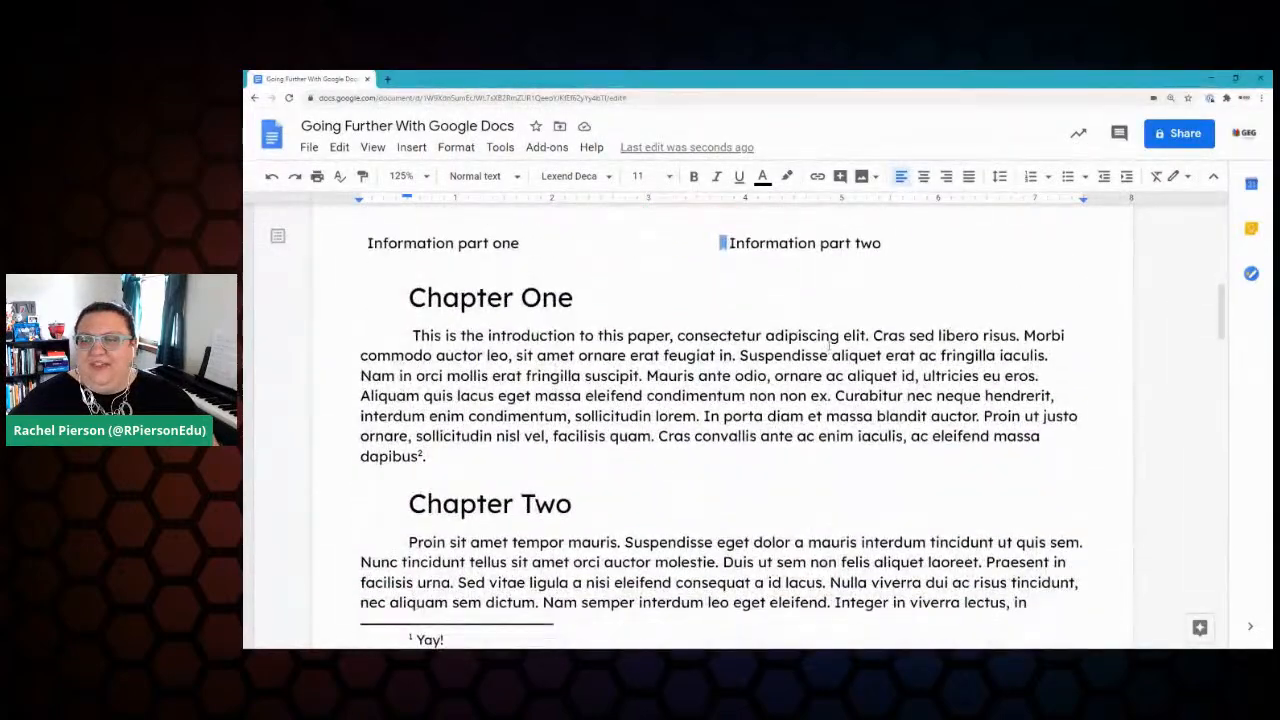
{"action": "left_click_drag", "start_coordinate": [873, 336], "coordinate": [1018, 337]}
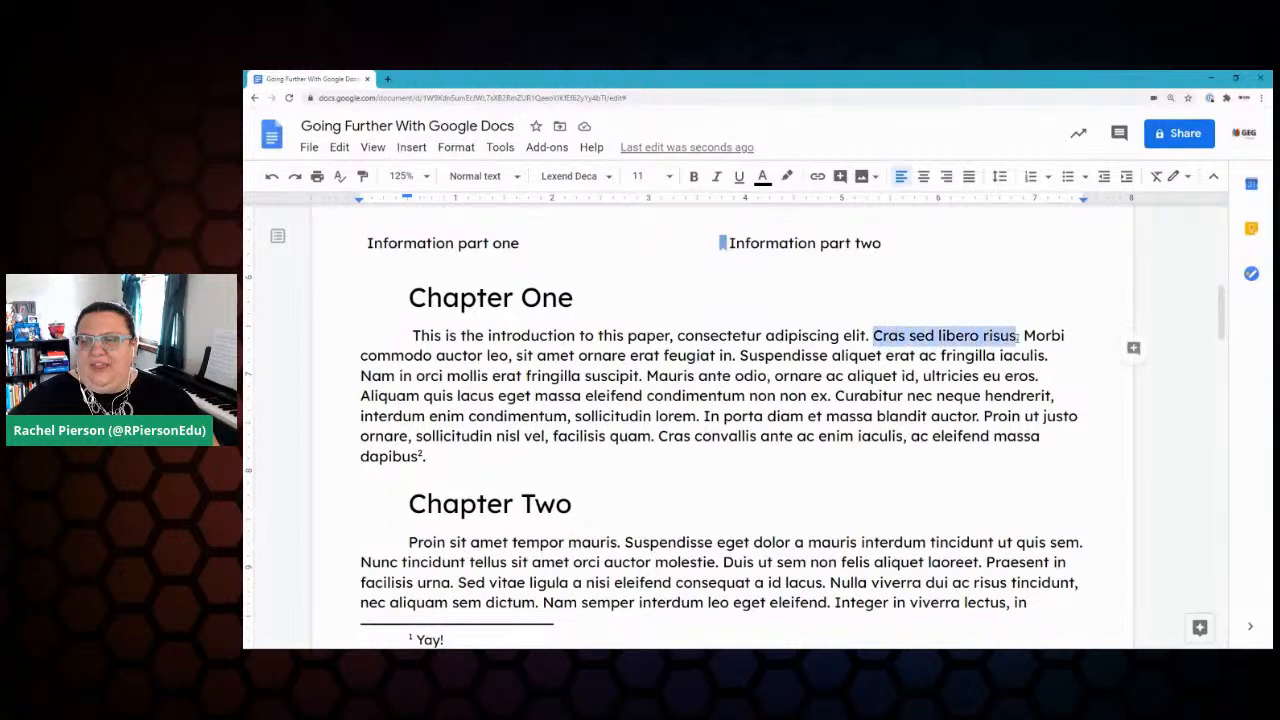
Step: Start a comment on the selected sentence reading 'Rephrase this. Use a more descriptive word.'
{"action": "left_click", "coordinate": [1134, 349]}
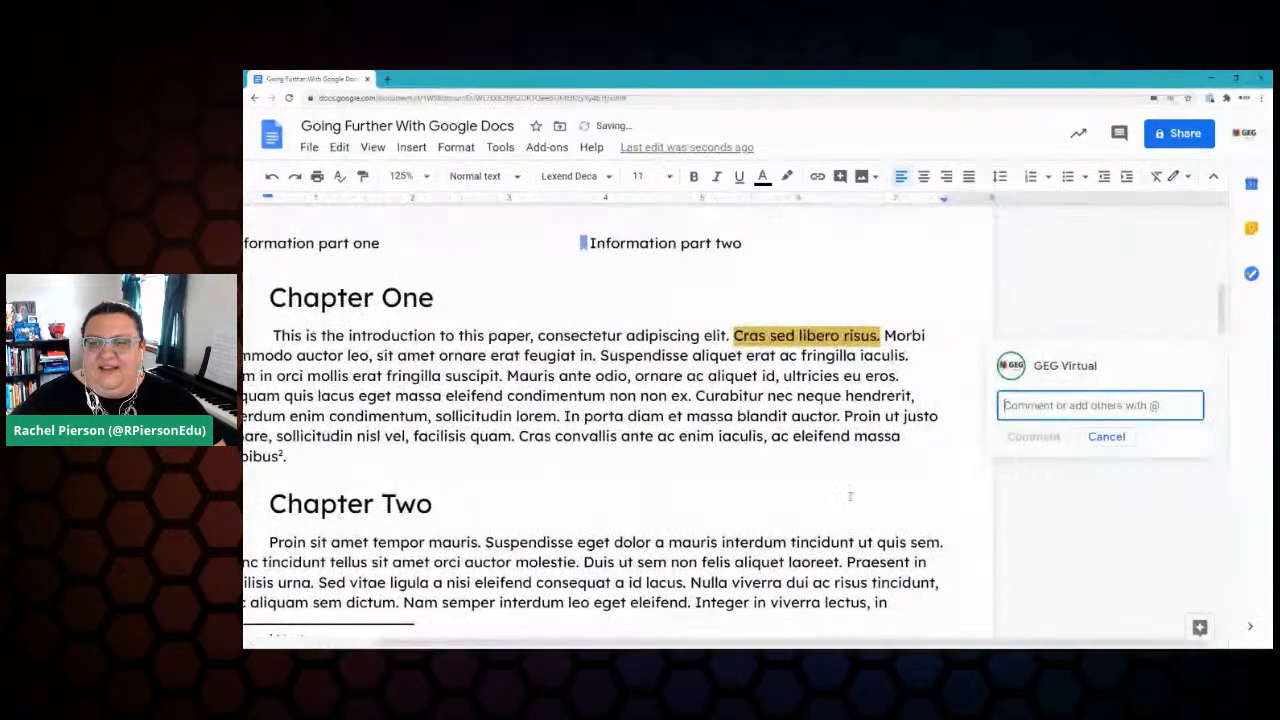
{"action": "left_click", "coordinate": [411, 147]}
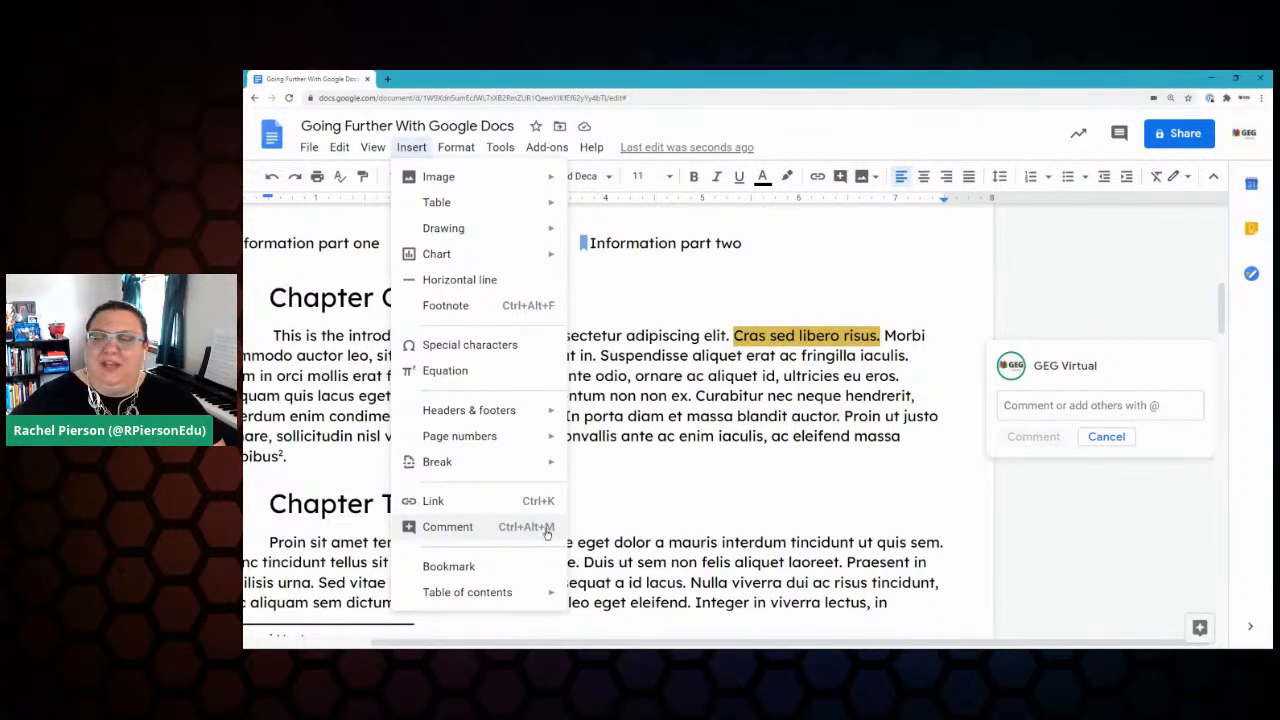
{"action": "left_click", "coordinate": [1080, 405]}
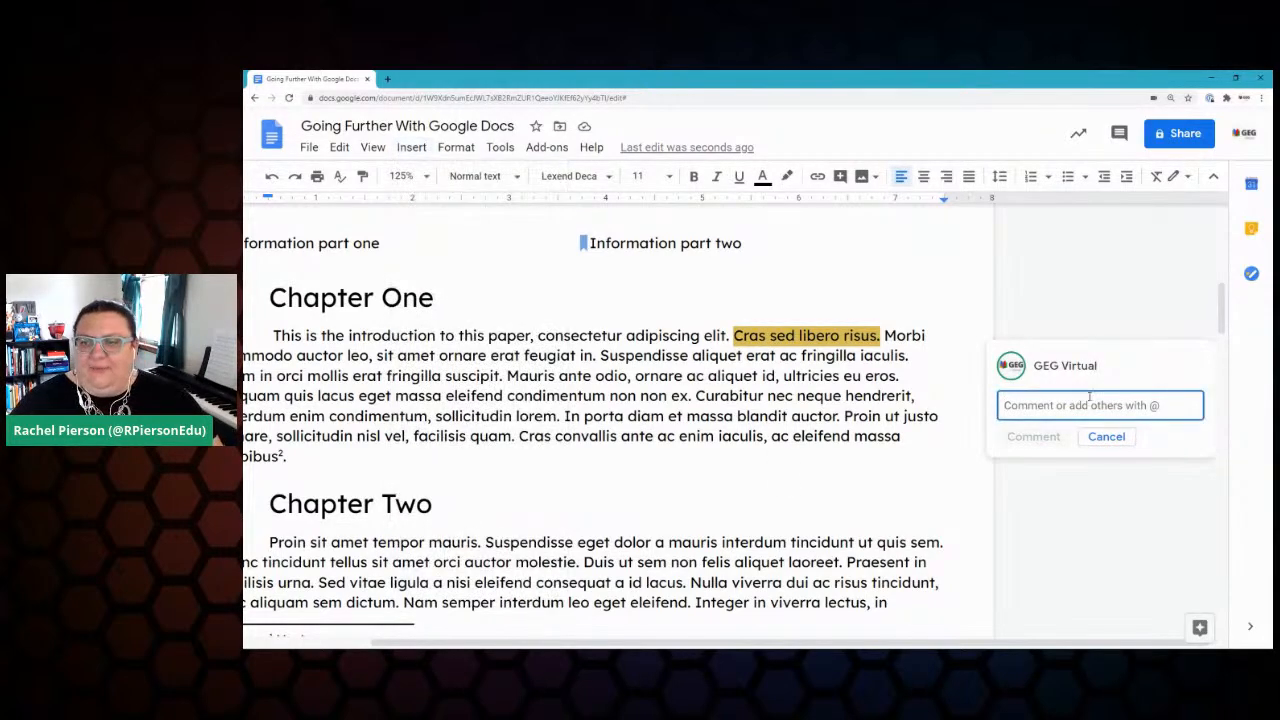
{"action": "type", "text": "R"}
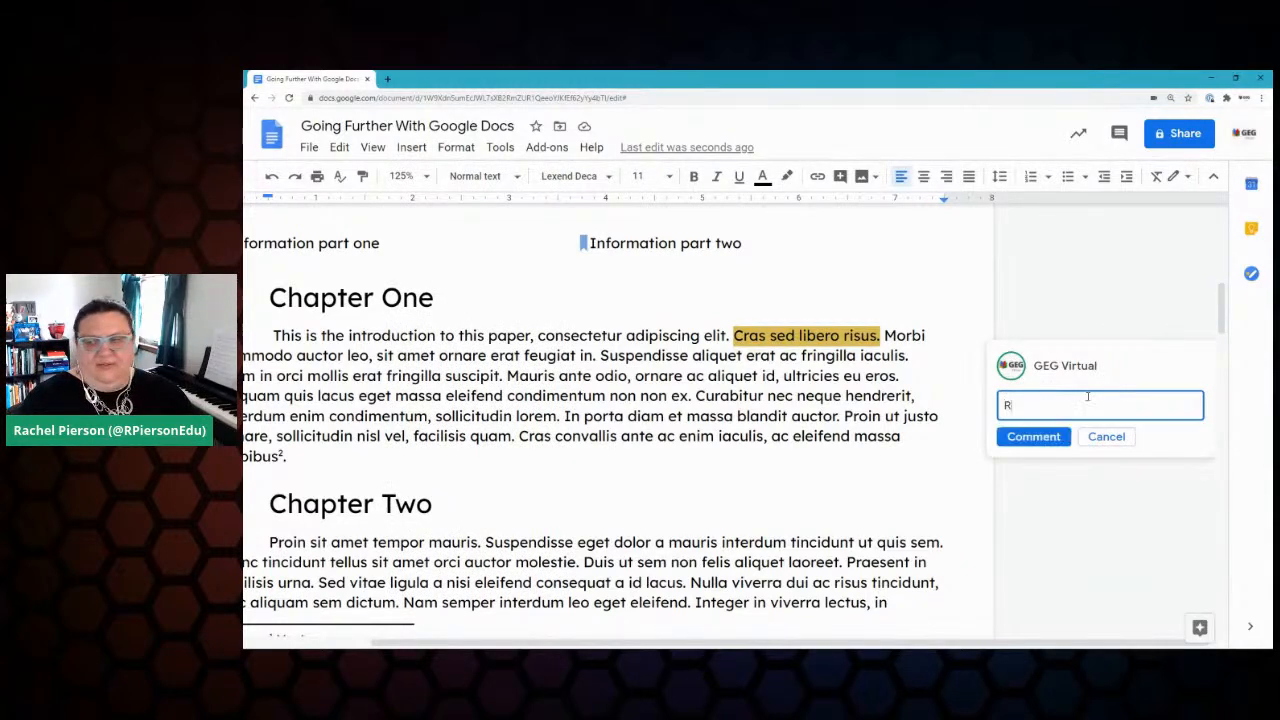
{"action": "type", "text": "ephrase thi"}
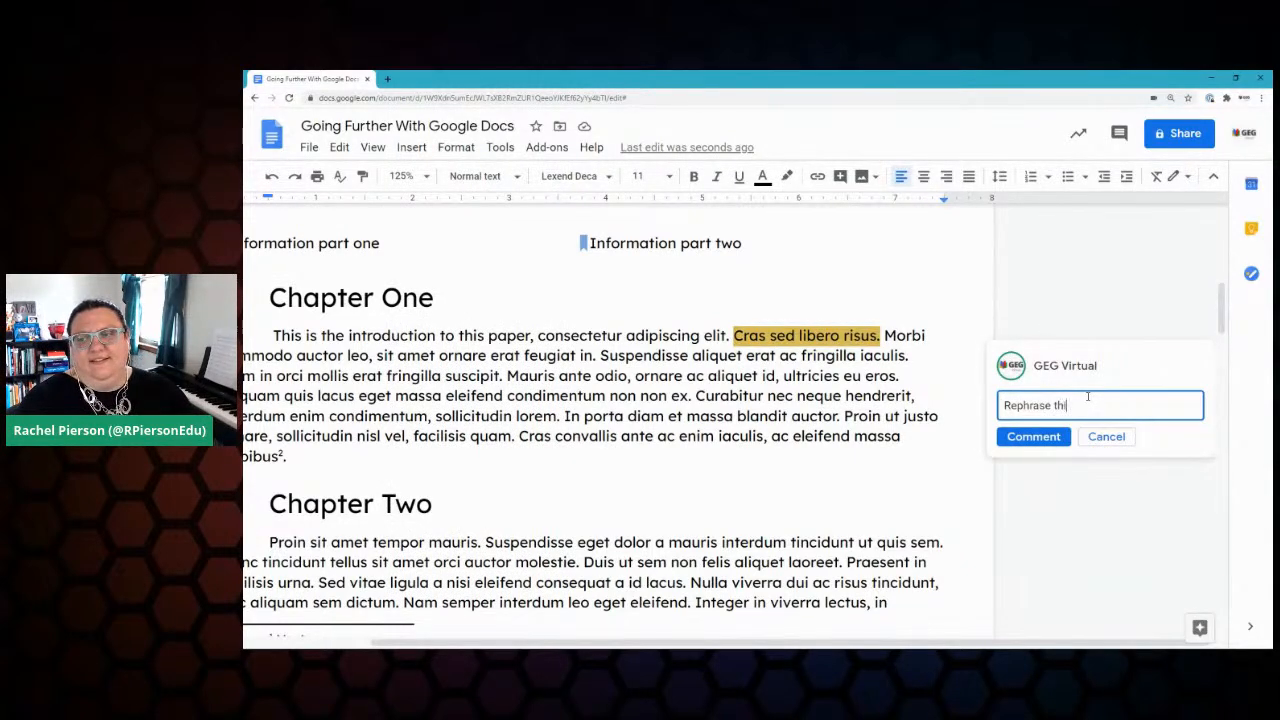
{"action": "type", "text": "s. Use a more "}
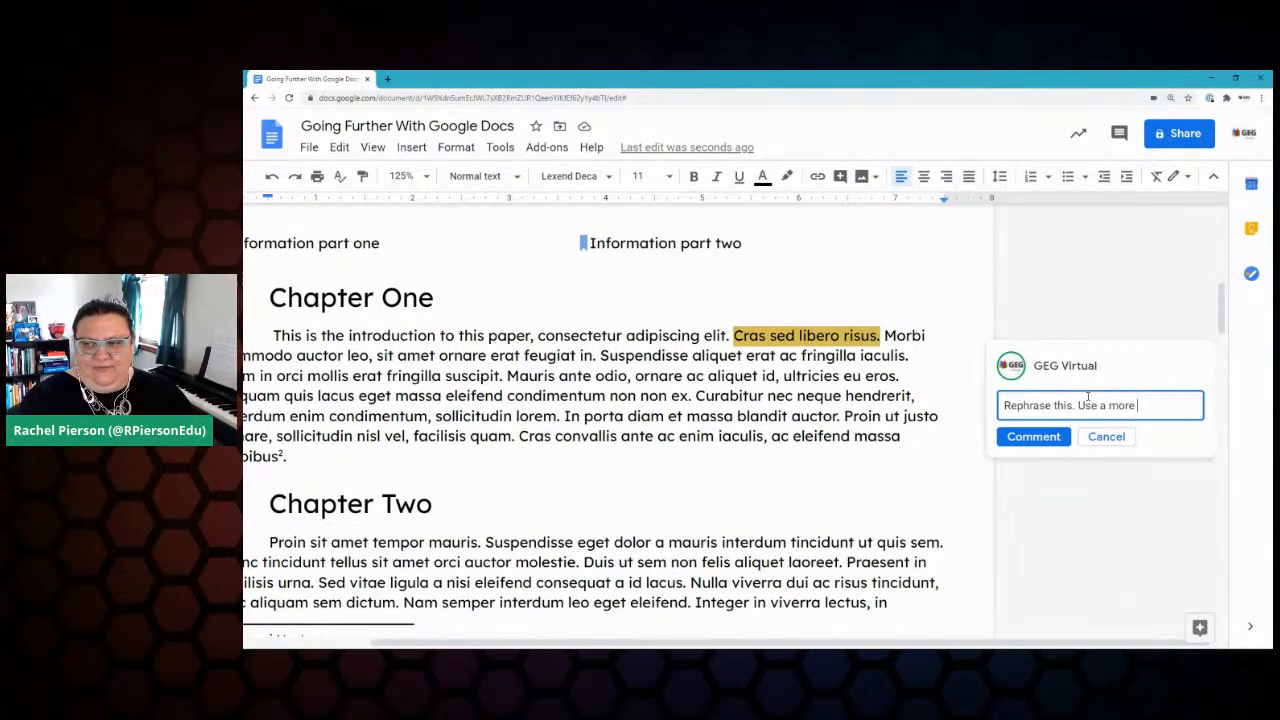
{"action": "type", "text": "descriptive word."}
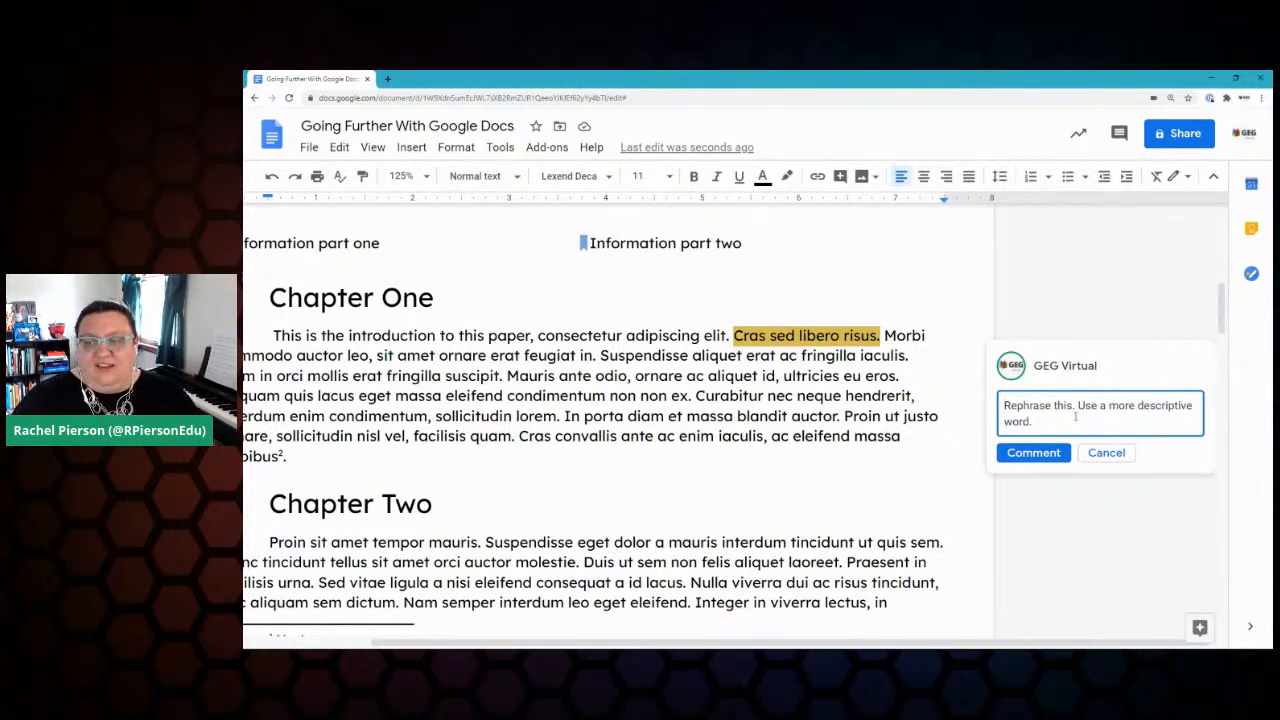
Step: Mention the colleague in the comment by typing + and their name
{"action": "type", "text": "+"}
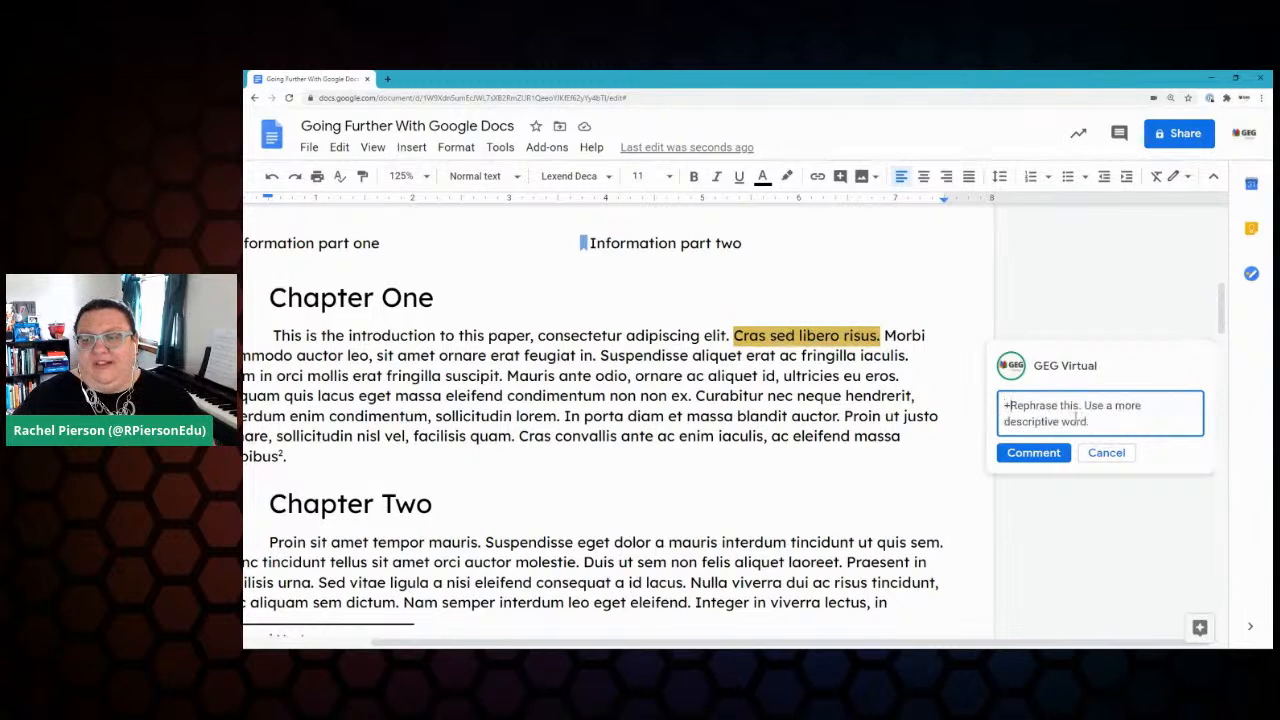
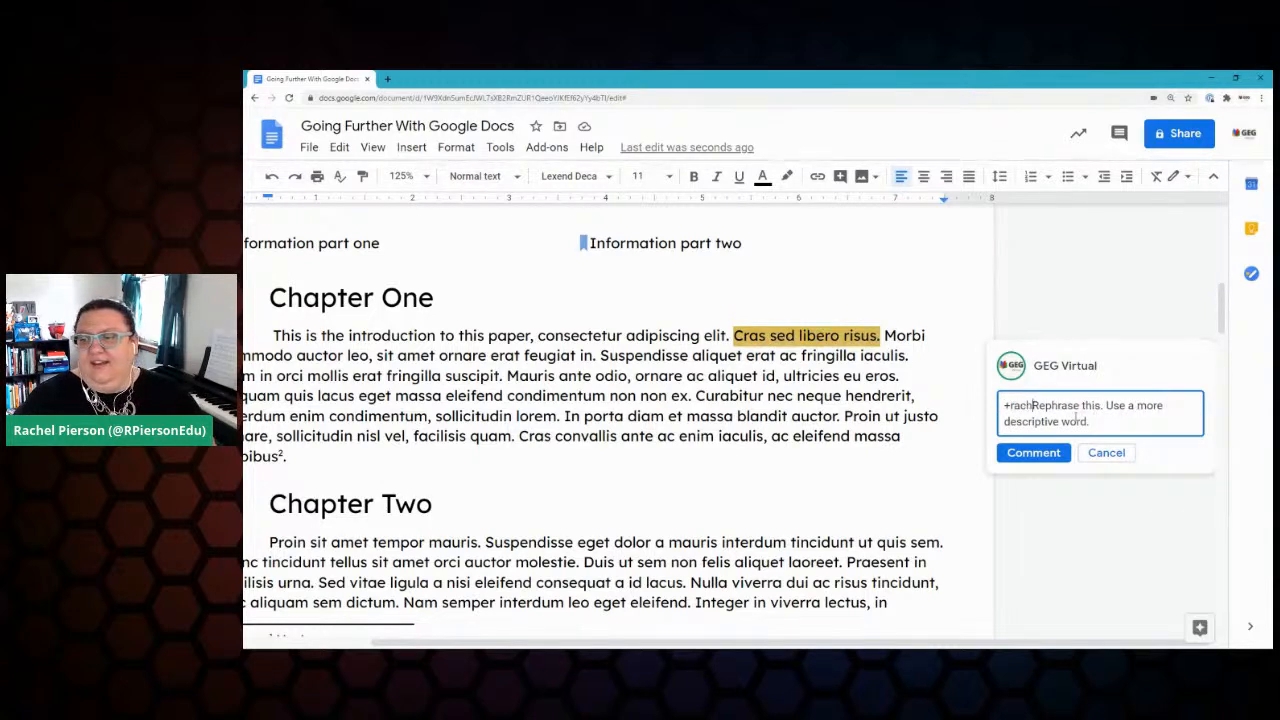
{"action": "key", "text": "Return"}
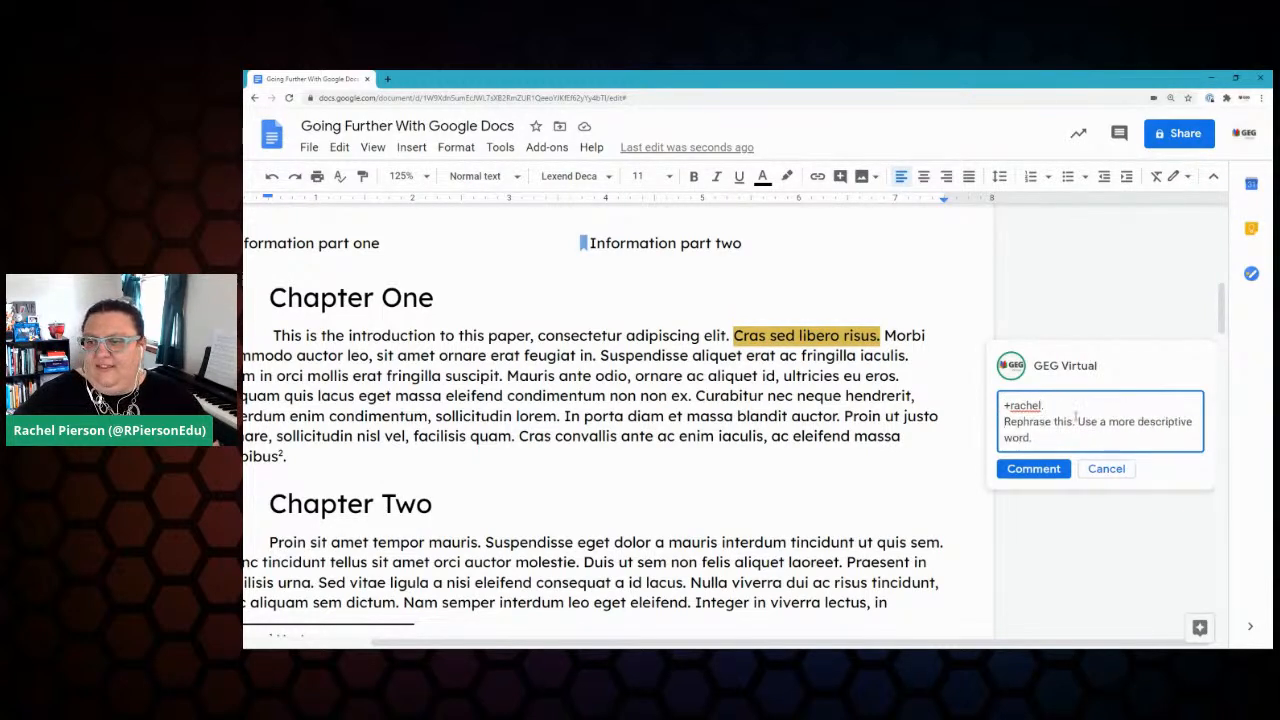
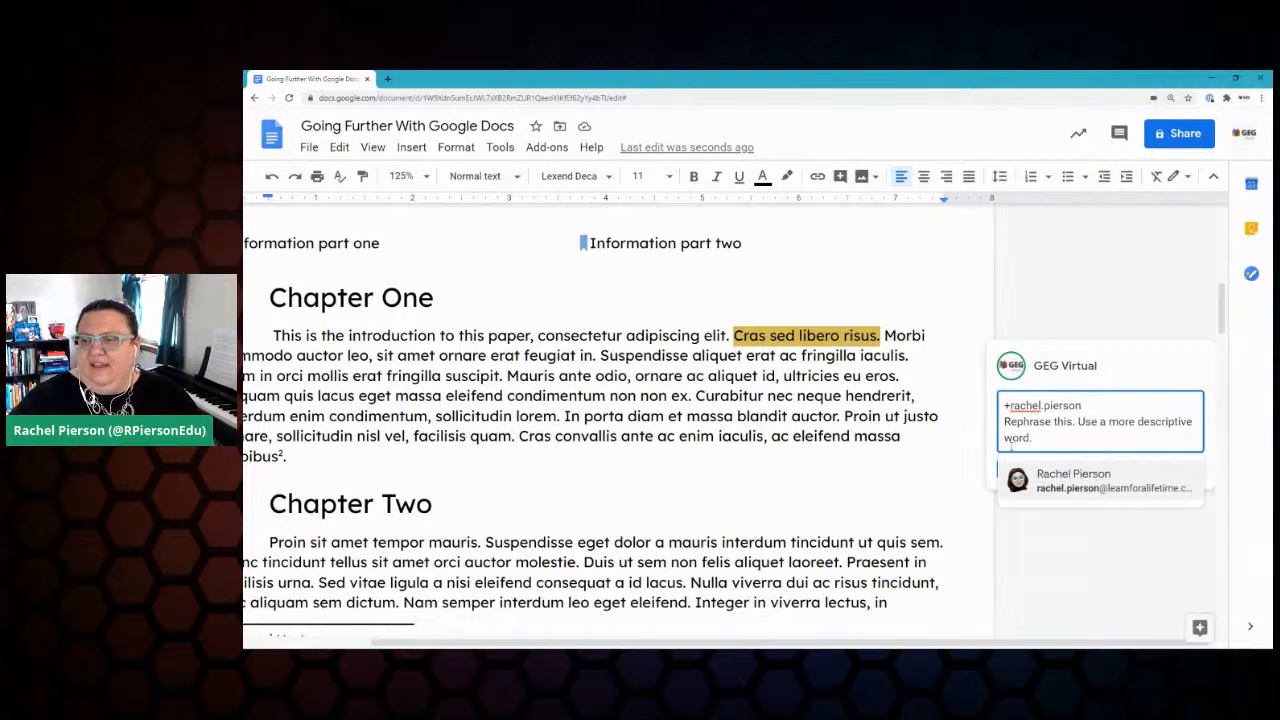
Step: Assign the comment to the mentioned colleague and give them Edit access to the file
{"action": "left_click", "coordinate": [1044, 486]}
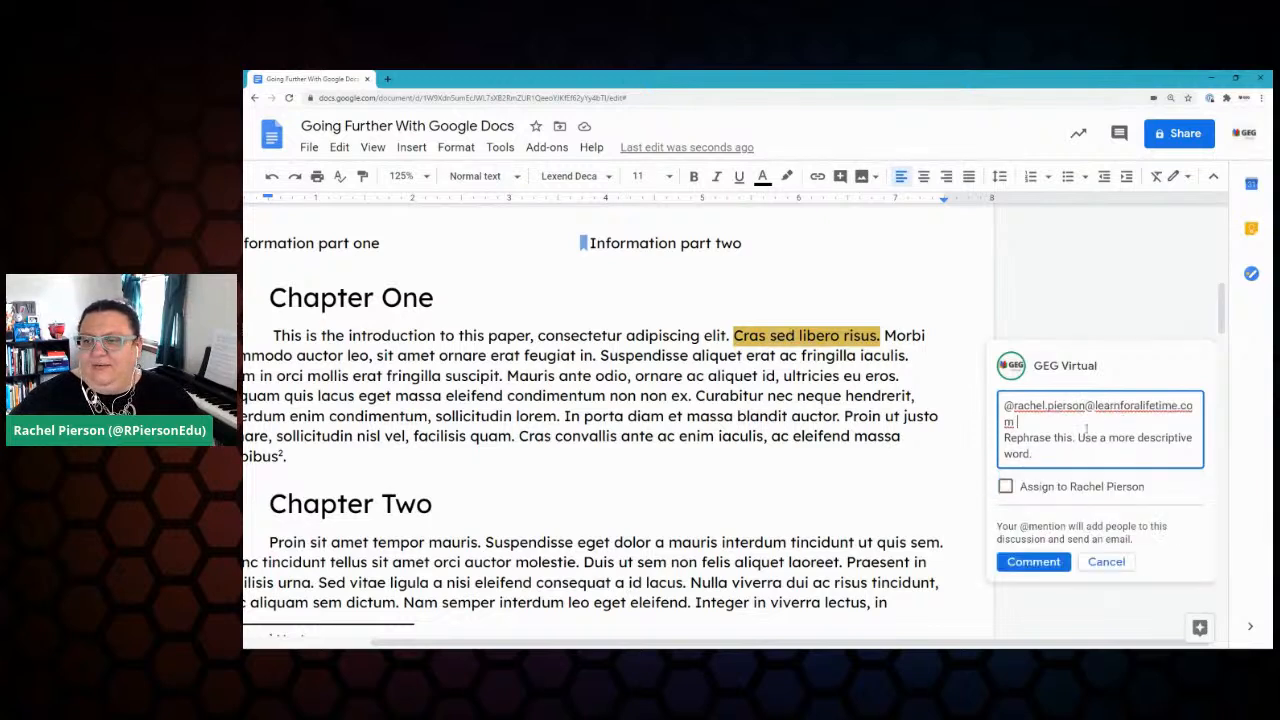
{"action": "left_click", "coordinate": [1005, 486]}
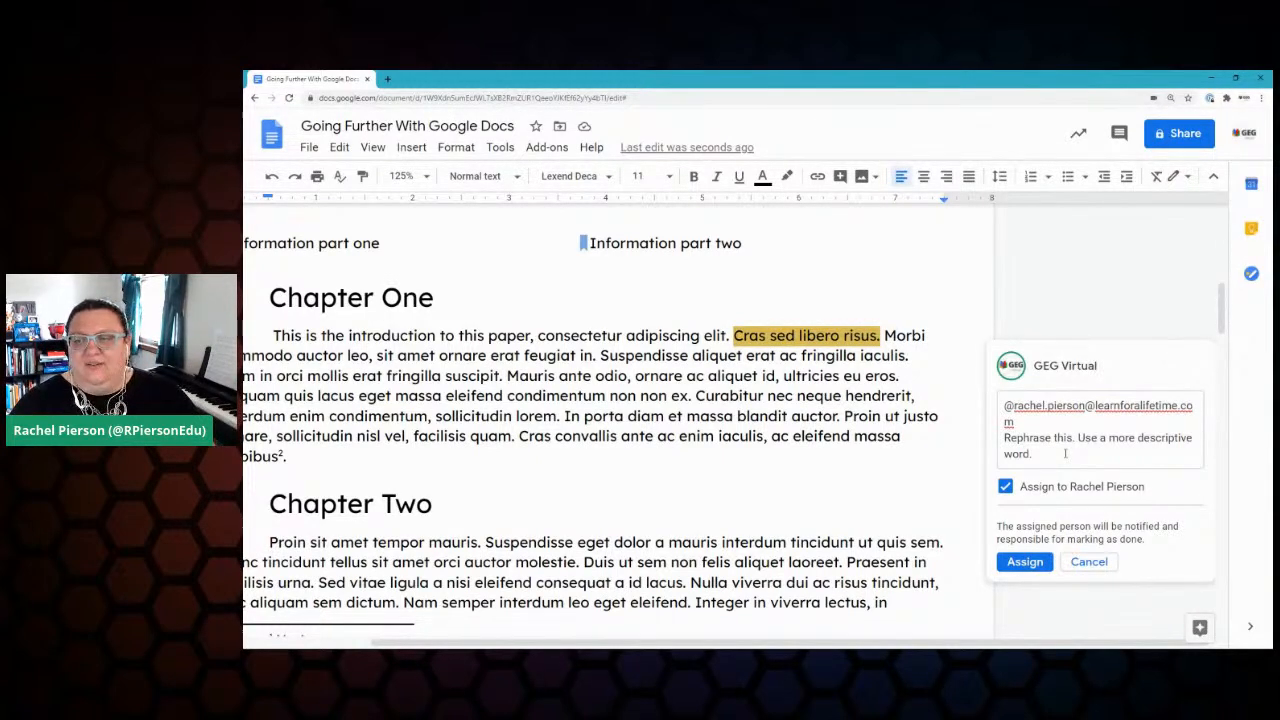
{"action": "left_click", "coordinate": [1025, 562]}
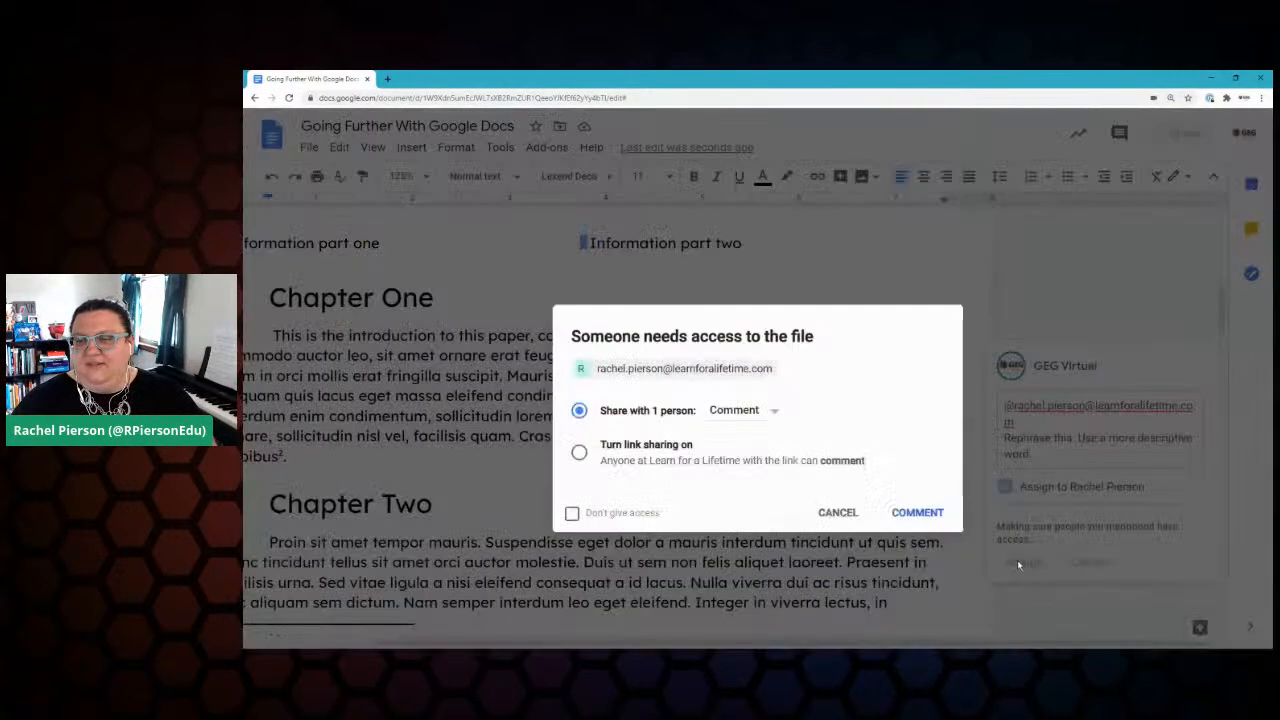
{"action": "left_click", "coordinate": [736, 410]}
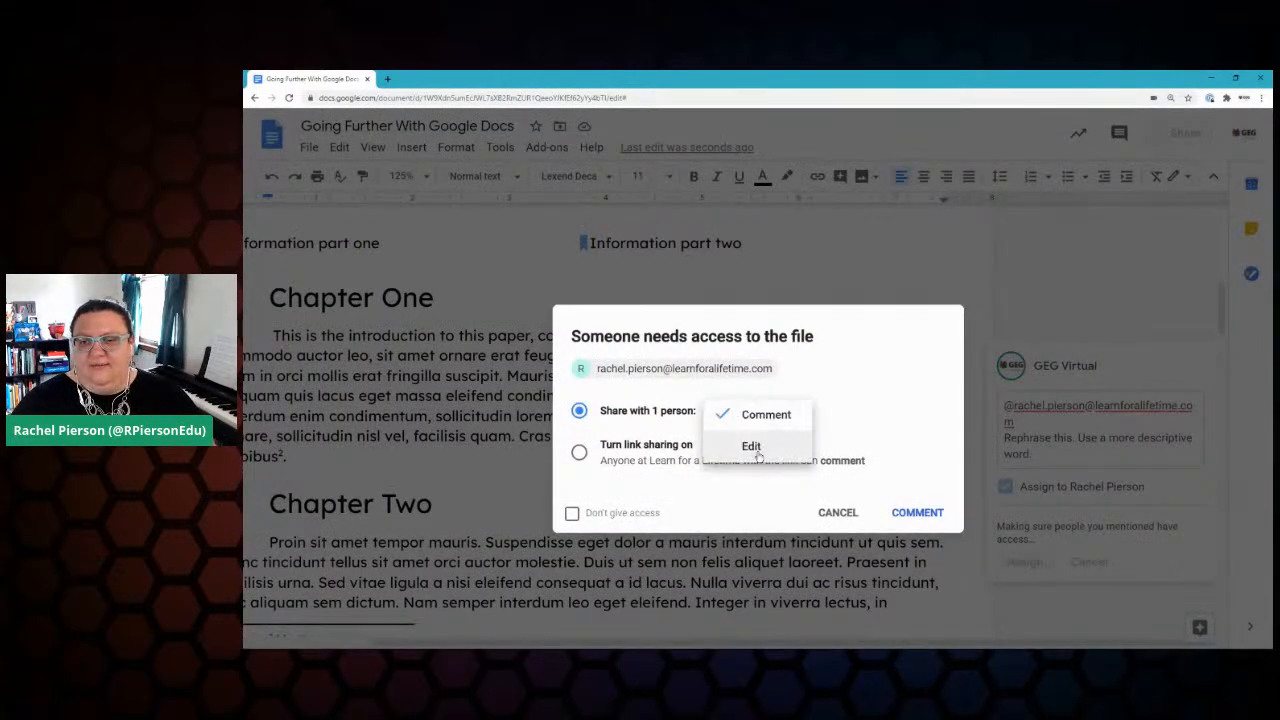
{"action": "left_click", "coordinate": [751, 443]}
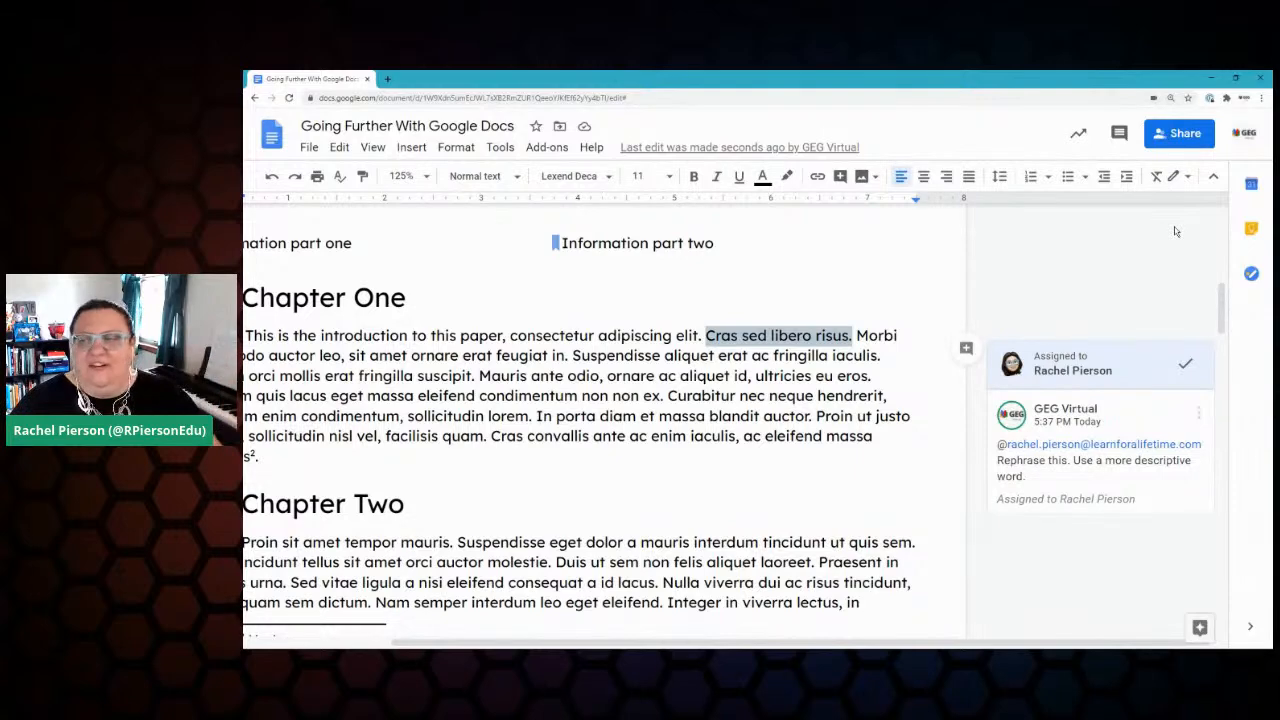
Step: Resolve the comment on 'Cras sed libero risus.' and confirm it shows as done in comment history
{"action": "left_click", "coordinate": [1185, 364]}
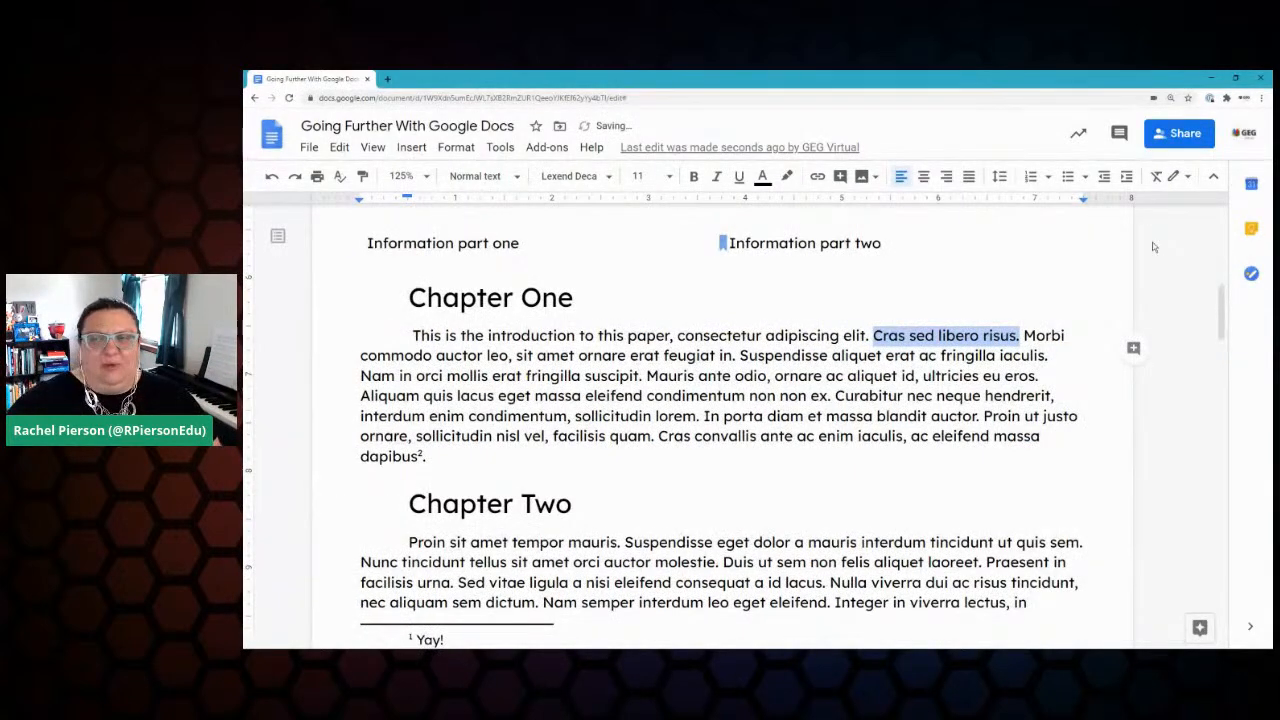
{"action": "left_click", "coordinate": [1120, 134]}
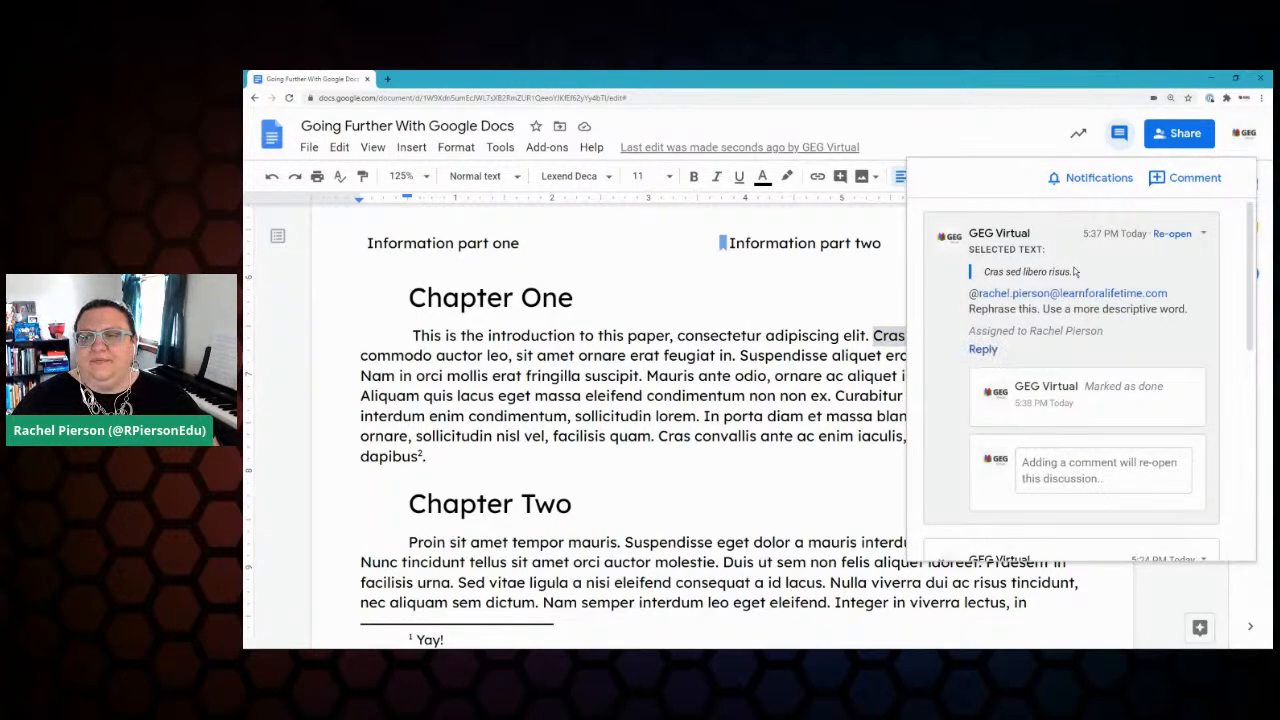
{"action": "scroll", "coordinate": [1055, 260], "scroll_direction": "down", "scroll_amount": 5}
{"action": "scroll", "coordinate": [1075, 252], "scroll_direction": "up", "scroll_amount": 5}
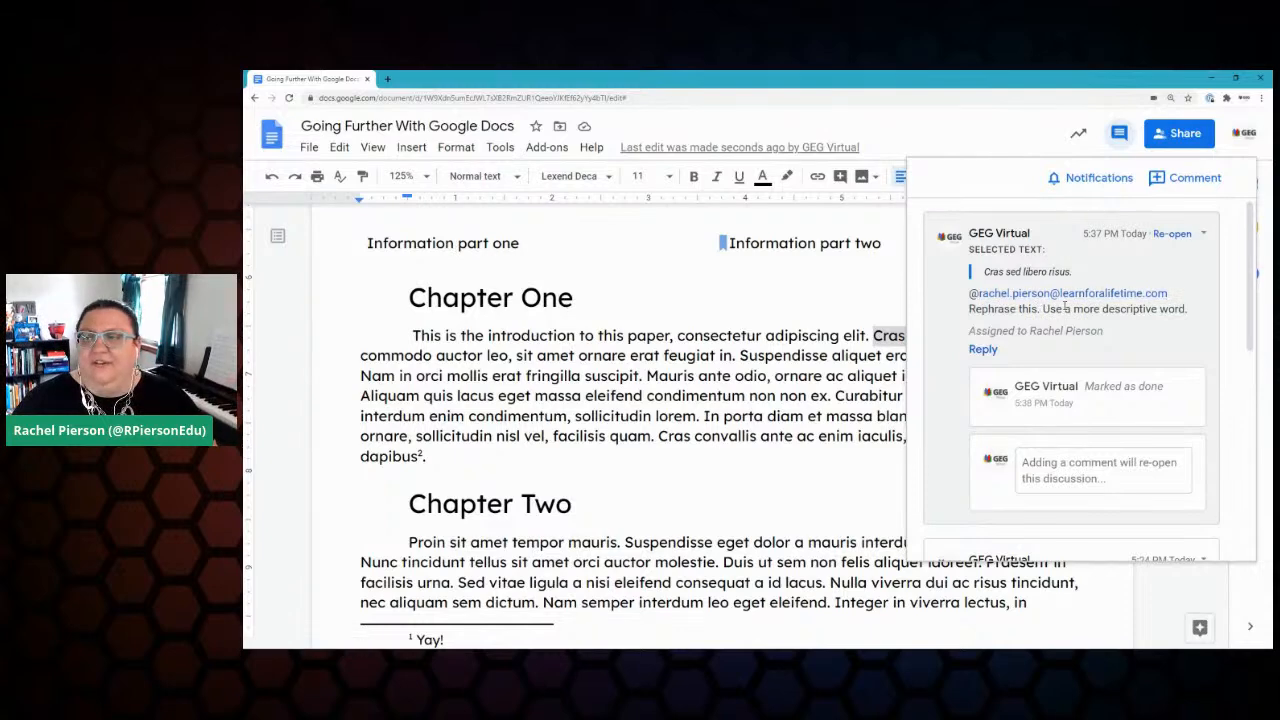
{"action": "scroll", "coordinate": [1060, 300], "scroll_direction": "down", "scroll_amount": 5}
{"action": "scroll", "coordinate": [1077, 307], "scroll_direction": "down", "scroll_amount": 2}
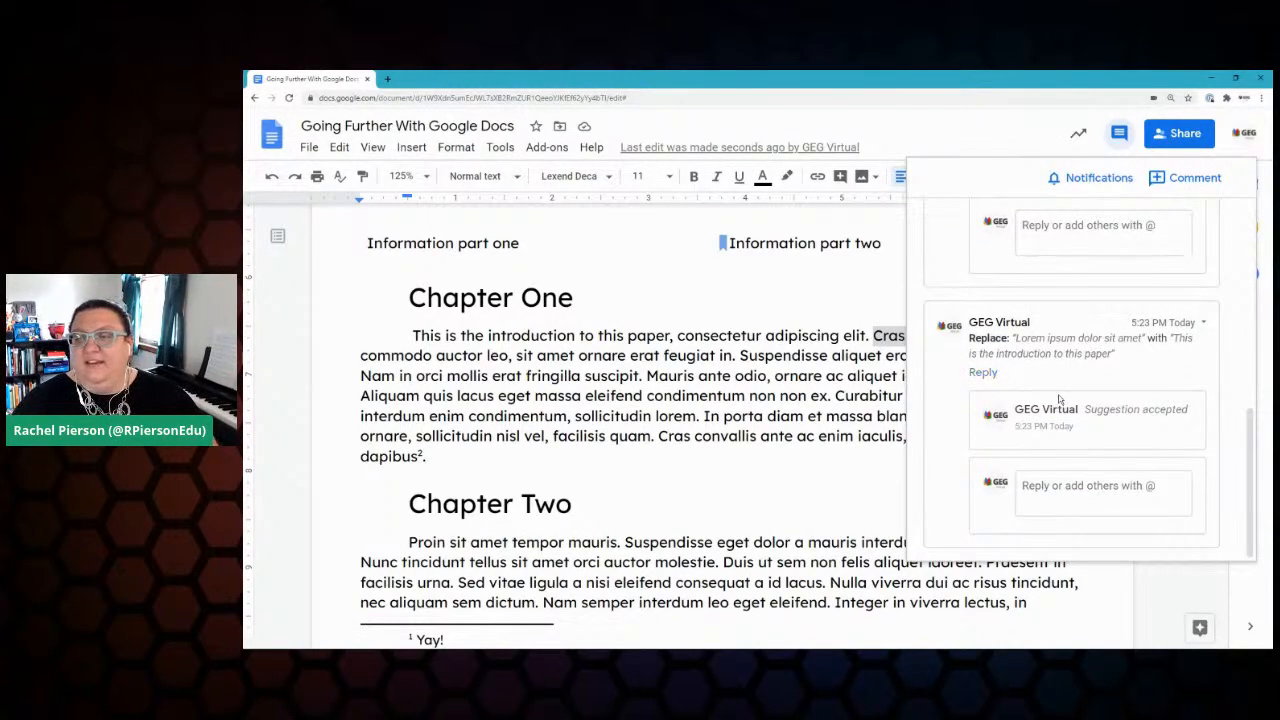
{"action": "scroll", "coordinate": [1077, 390], "scroll_direction": "up", "scroll_amount": 10}
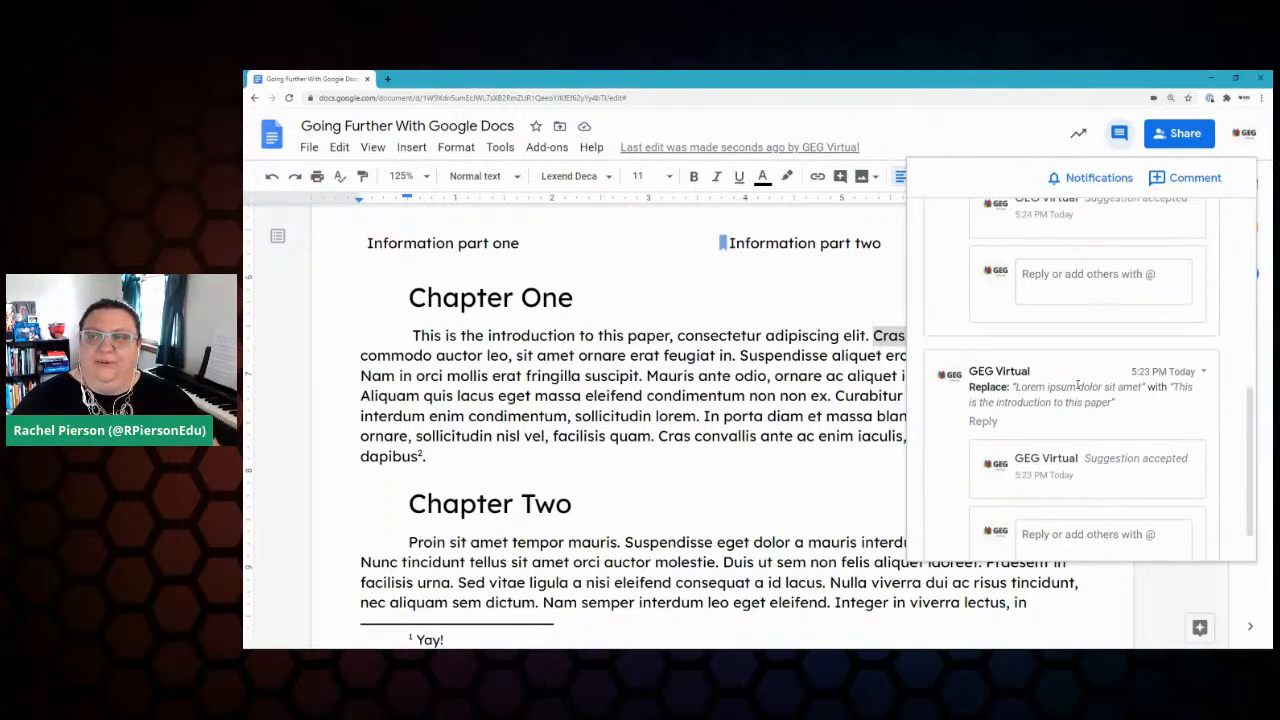
{"action": "left_click", "coordinate": [858, 289]}
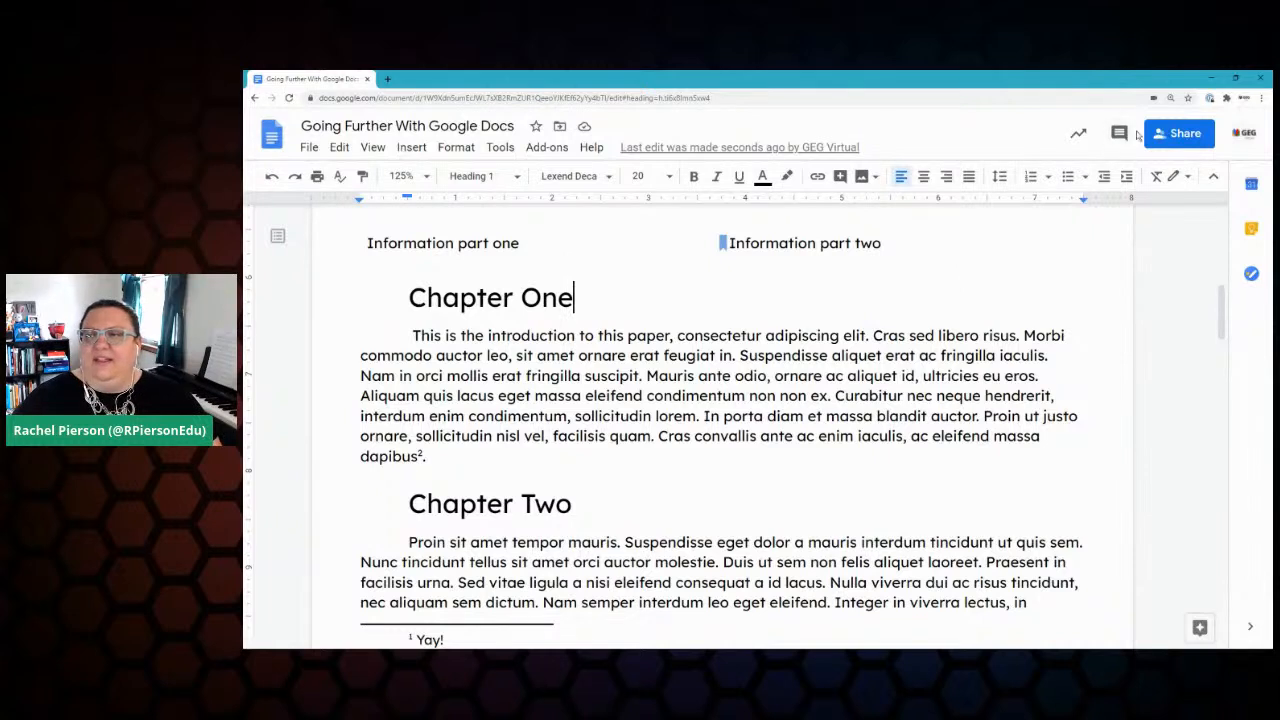
Step: Open the Activity dashboard, pick the colleague for an email reminder, and browse the viewer lists
{"action": "left_click", "coordinate": [1078, 136]}
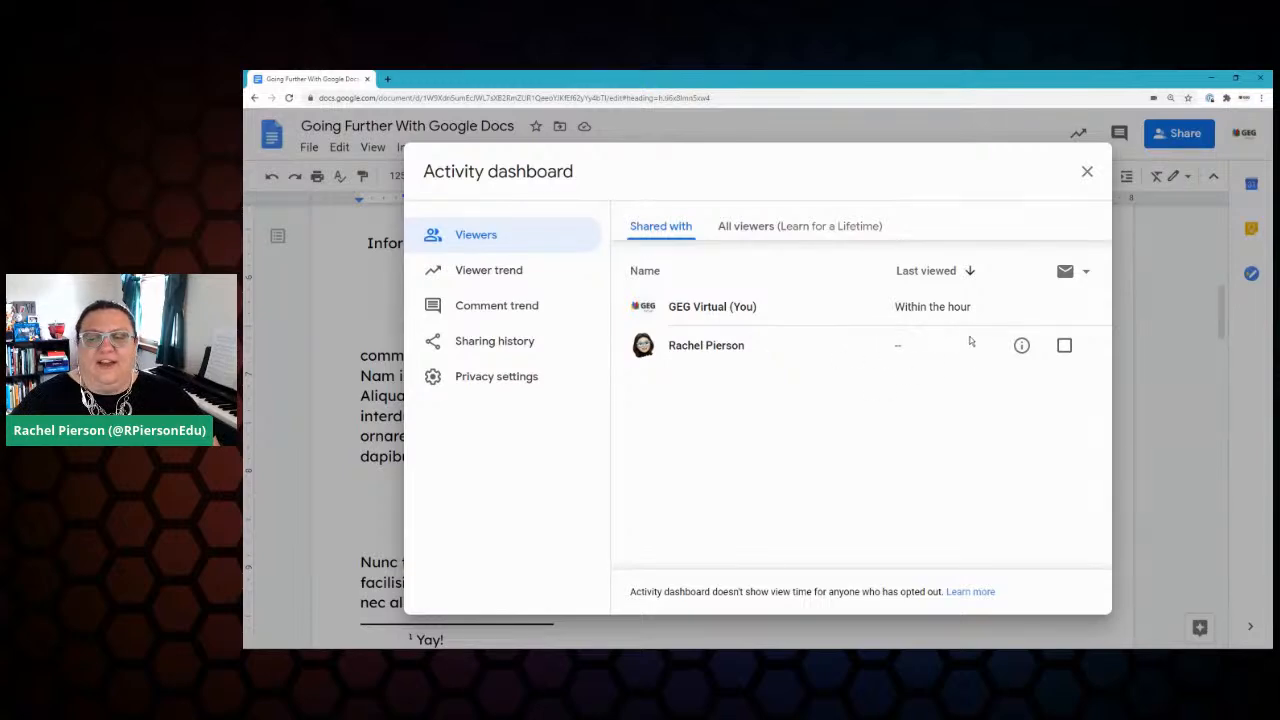
{"action": "left_click", "coordinate": [1065, 347]}
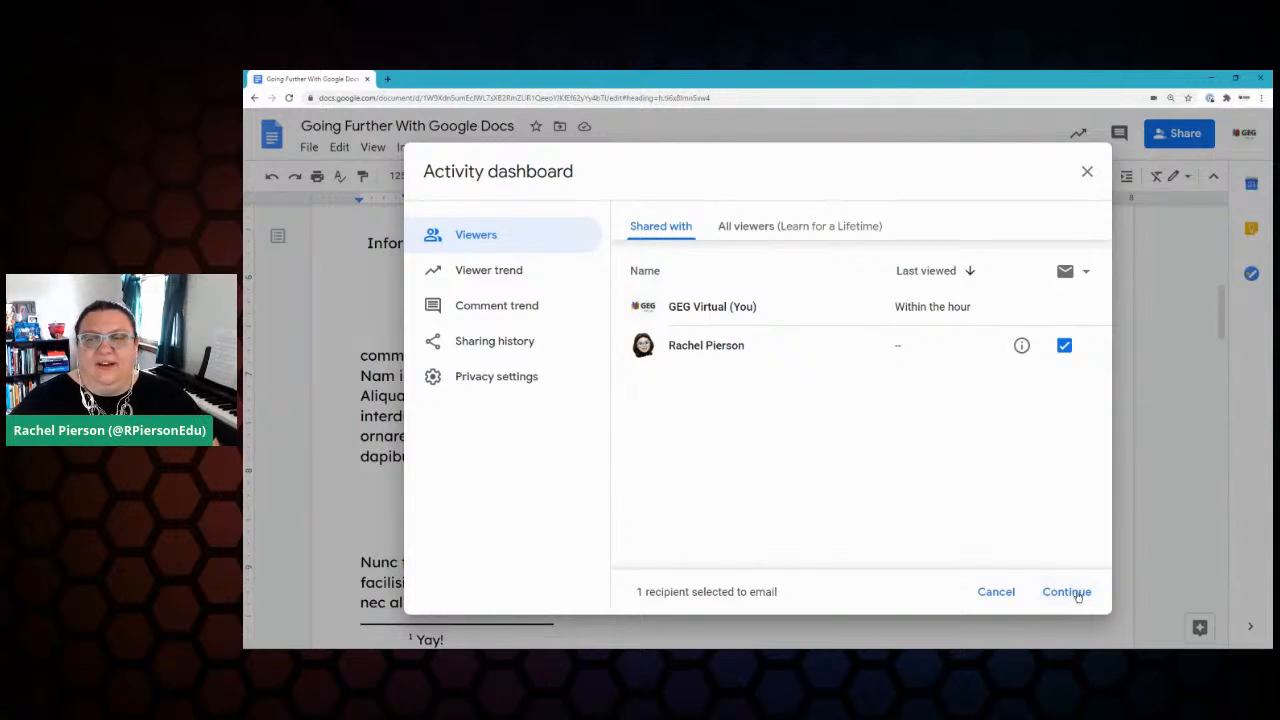
{"action": "left_click", "coordinate": [750, 228]}
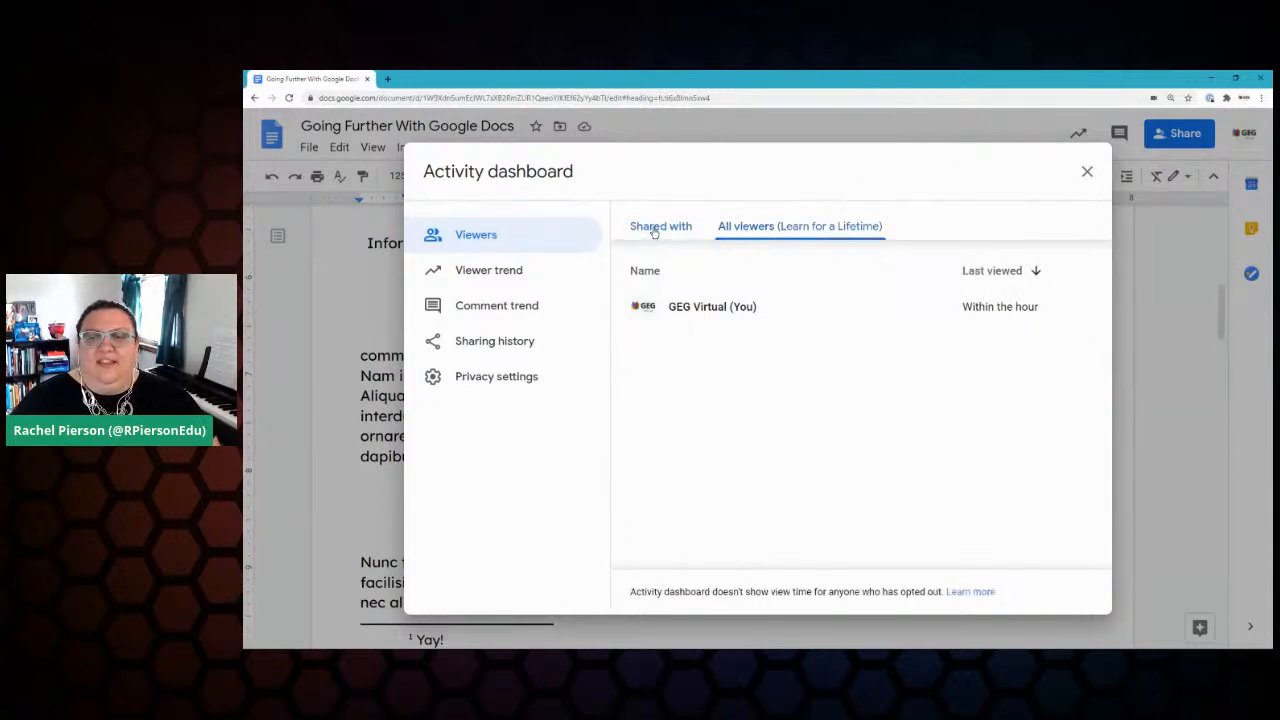
{"action": "left_click", "coordinate": [652, 230]}
Step: Show the comment trend chart: 3 new comments and 3 replies since Jul 28
{"action": "left_click", "coordinate": [489, 276]}
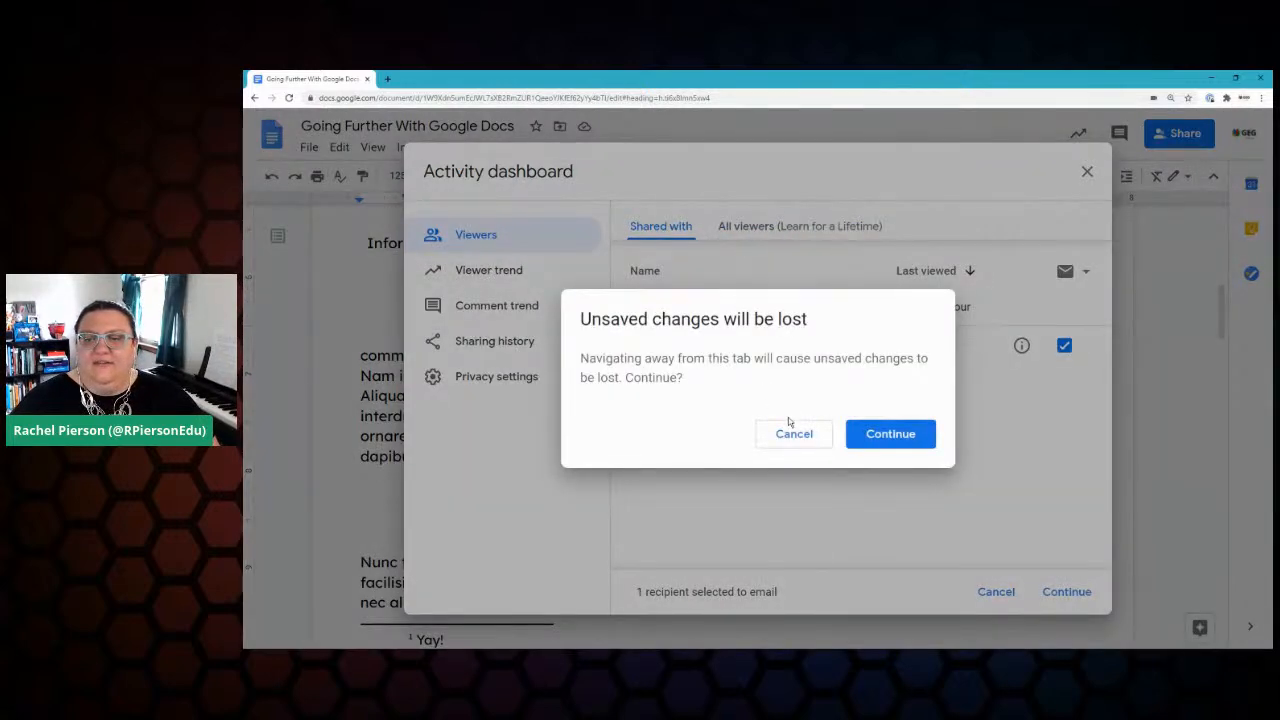
{"action": "key", "text": "Return"}
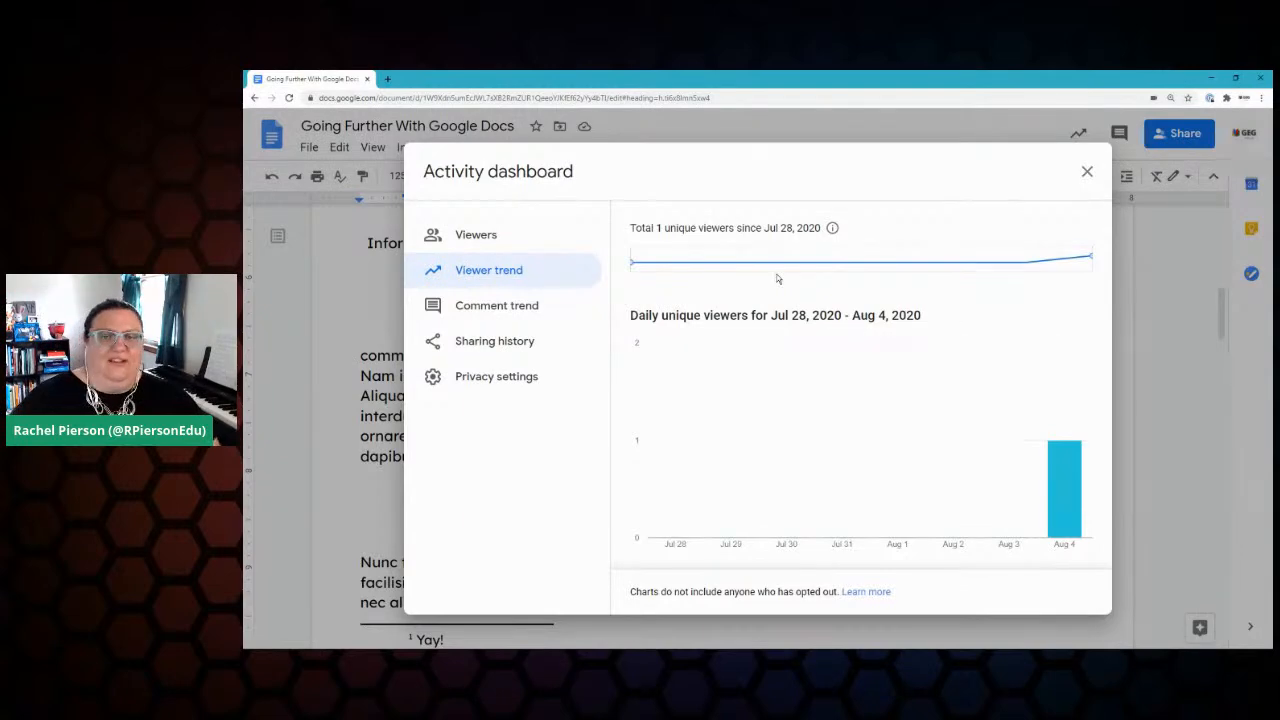
{"action": "left_click", "coordinate": [526, 307]}
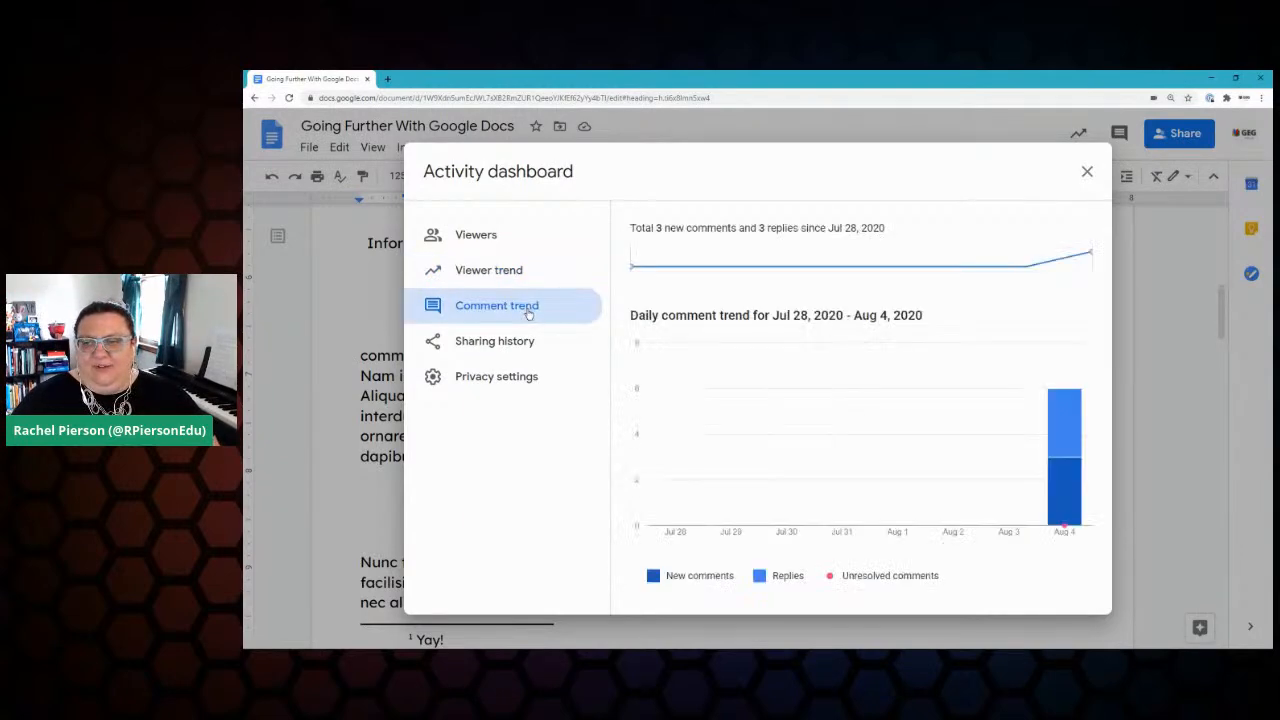
{"action": "mouse_move", "coordinate": [1078, 484]}
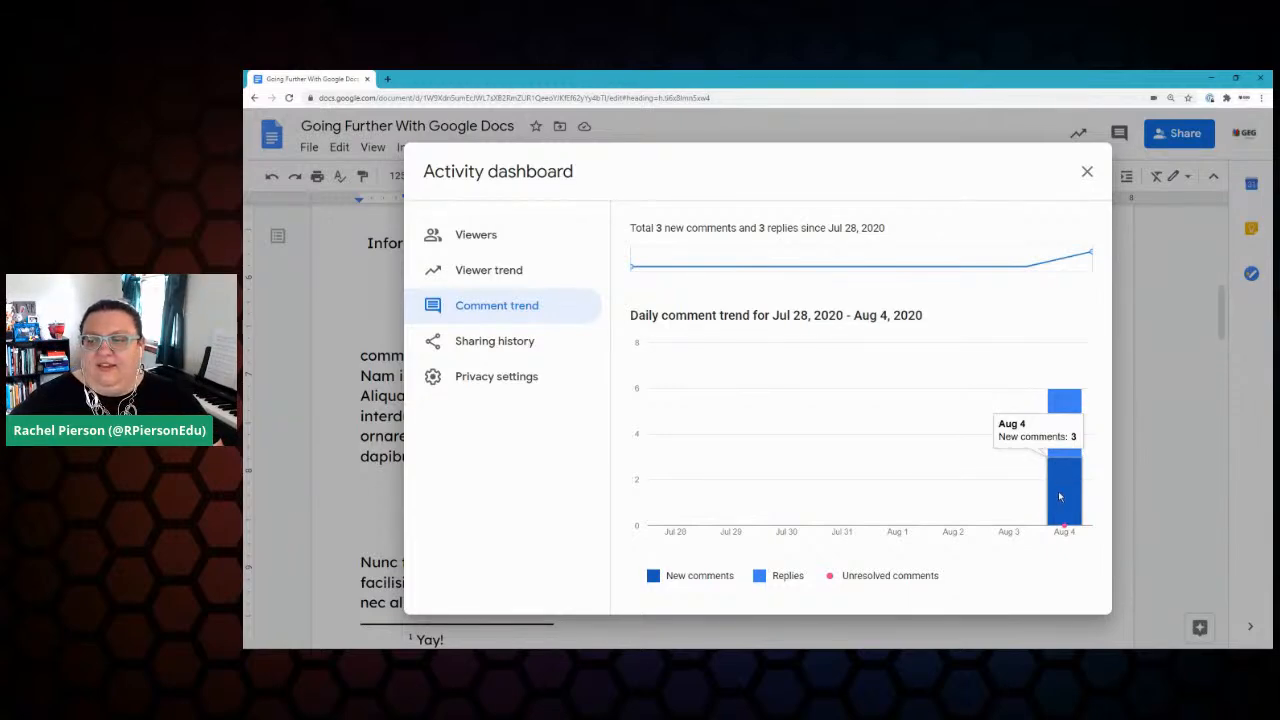
{"action": "mouse_move", "coordinate": [1065, 526]}
{"action": "mouse_move", "coordinate": [1061, 418]}
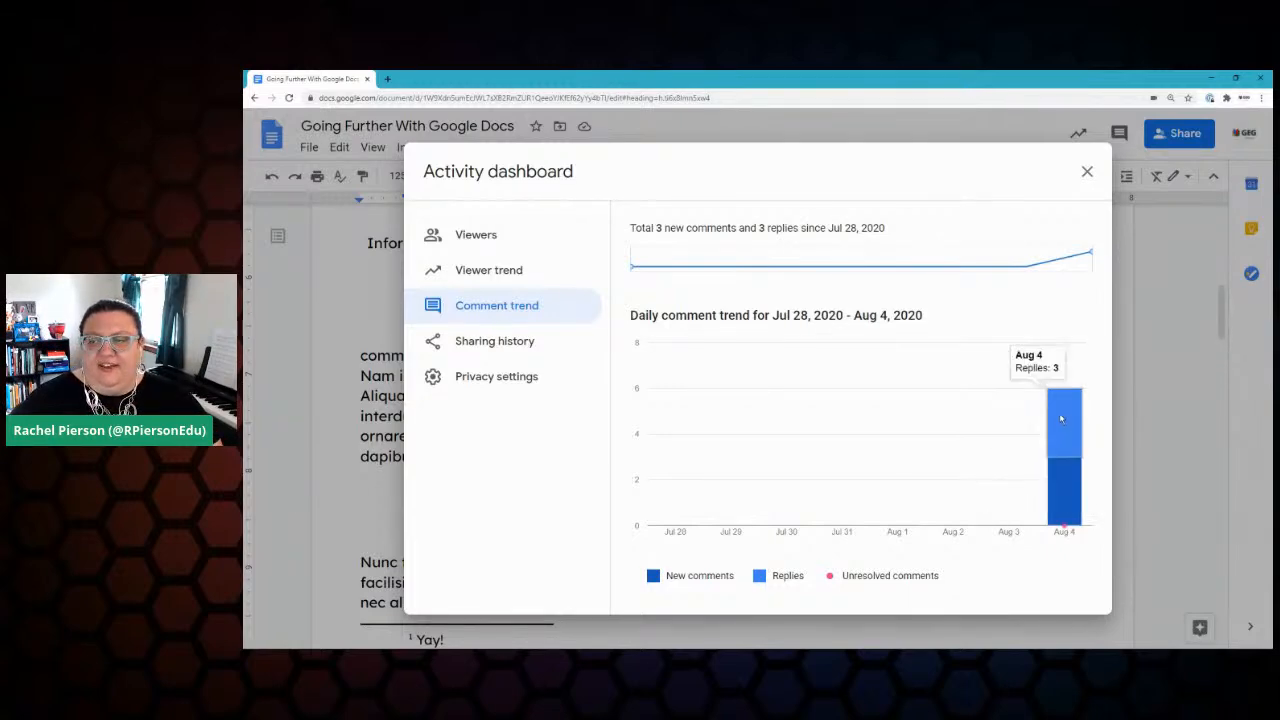
Step: Review sharing history, save view-history privacy settings with both options on, and close the dashboard
{"action": "left_click", "coordinate": [475, 344]}
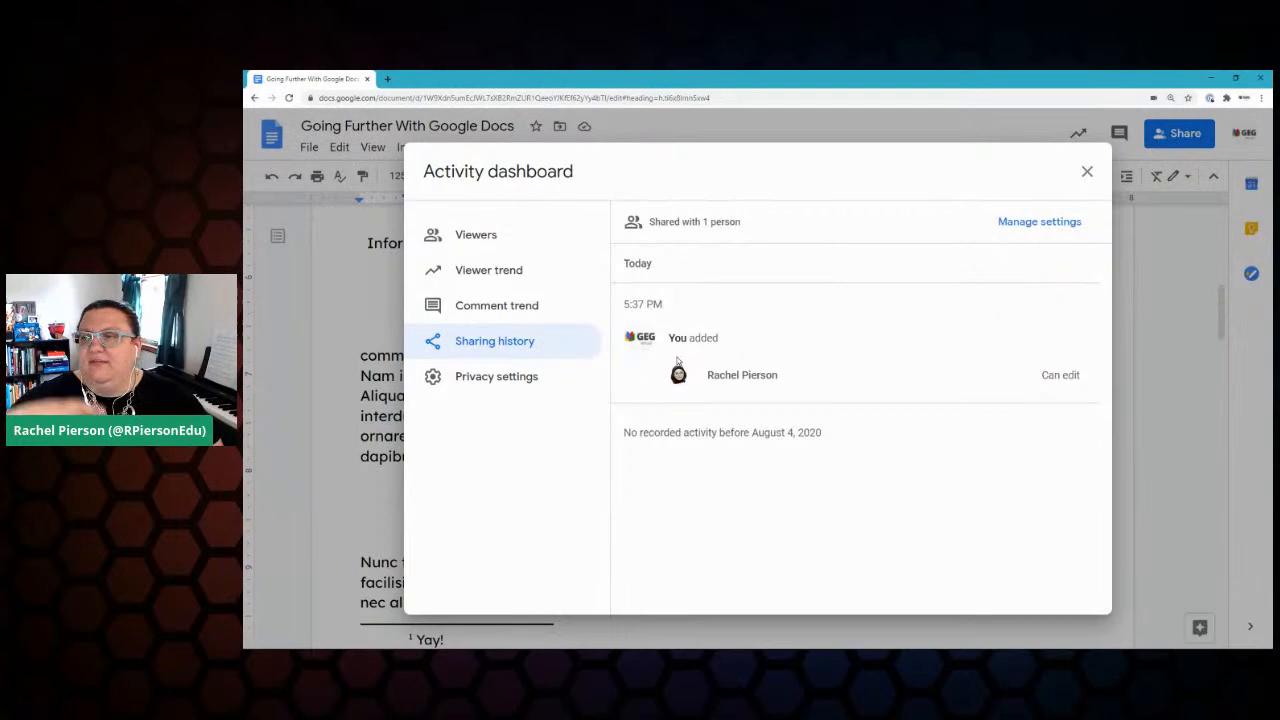
{"action": "left_click", "coordinate": [491, 384]}
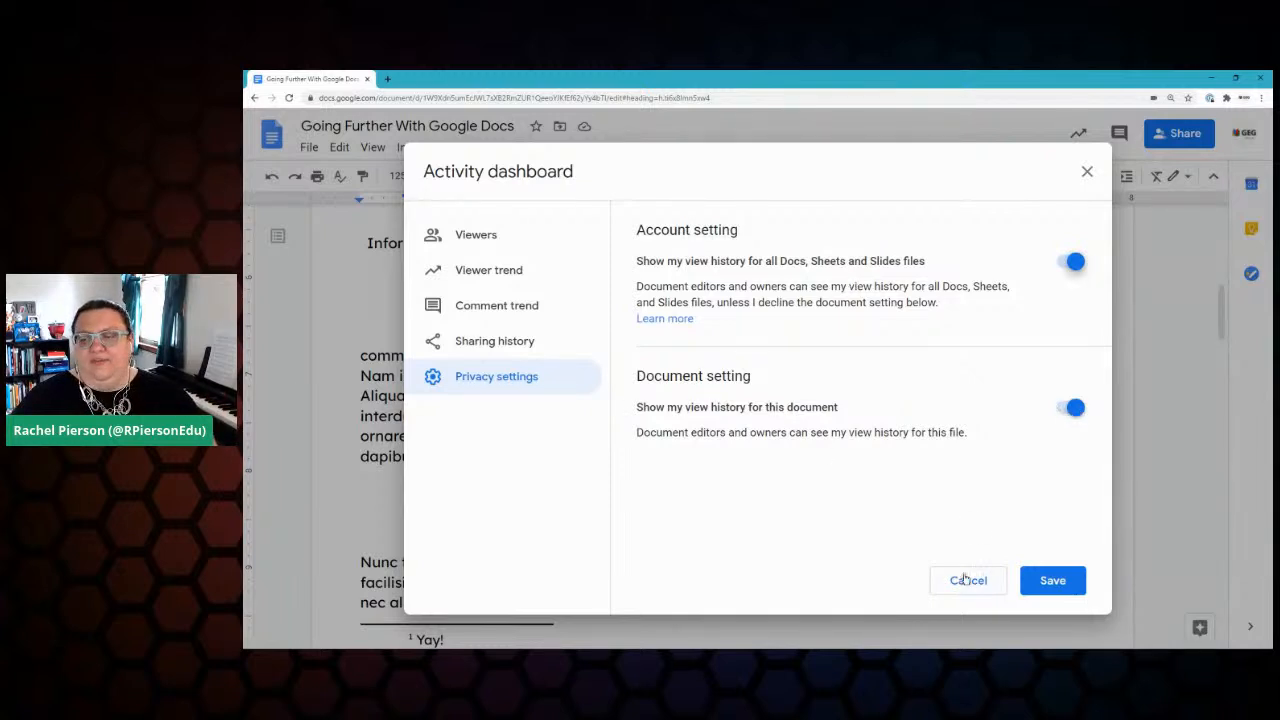
{"action": "left_click", "coordinate": [1037, 580]}
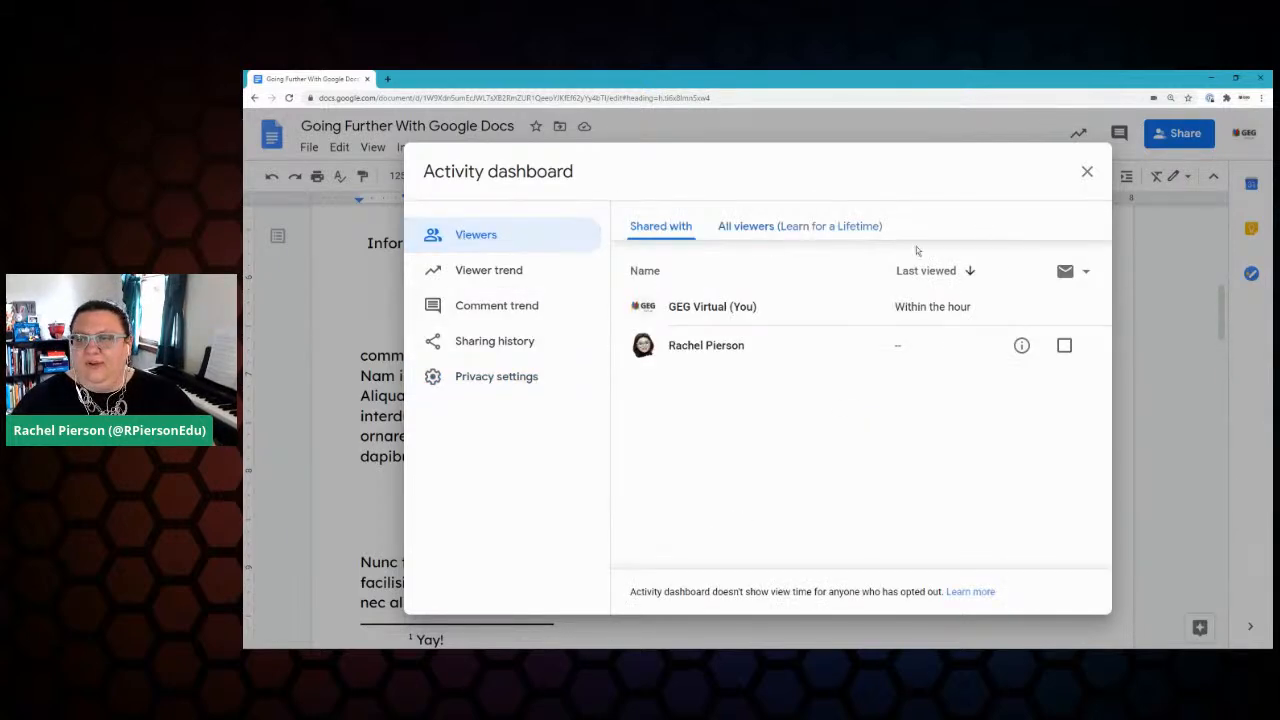
{"action": "mouse_move", "coordinate": [1021, 347]}
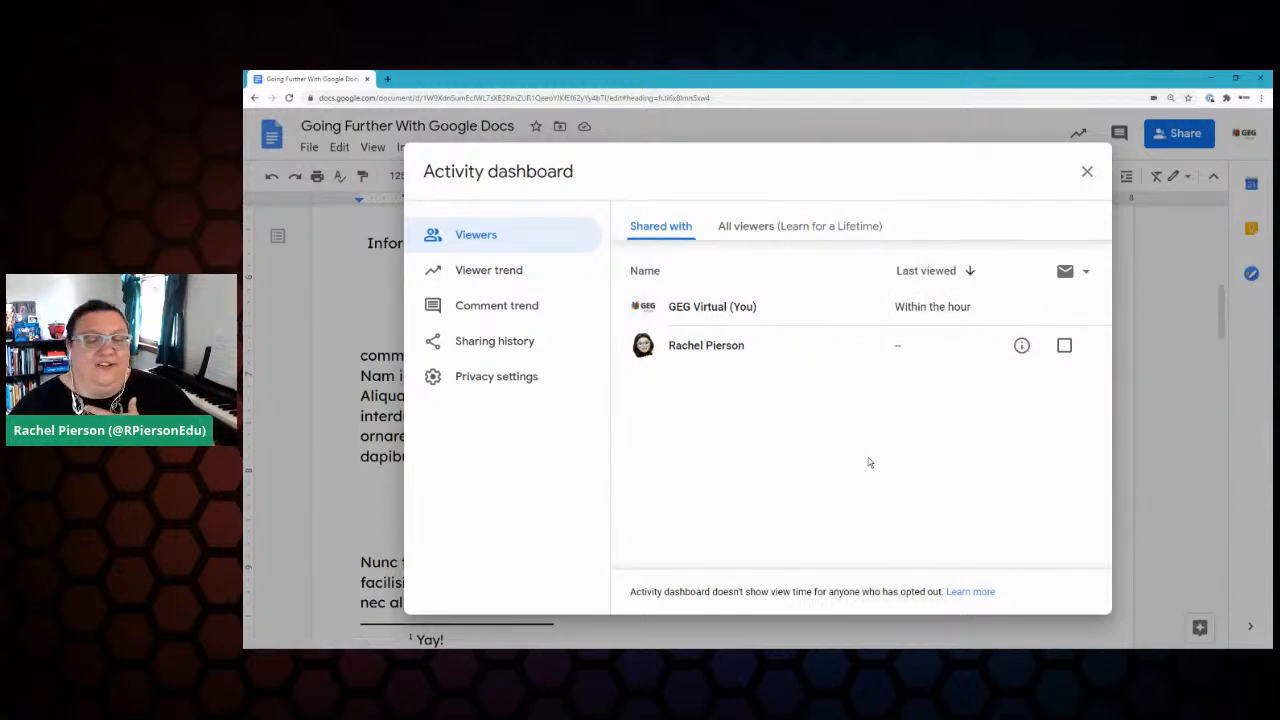
{"action": "left_click", "coordinate": [1087, 171]}
Step: Tick the Comments and Assigning Comments items on the Keep checklist
{"action": "left_click", "coordinate": [1251, 229]}
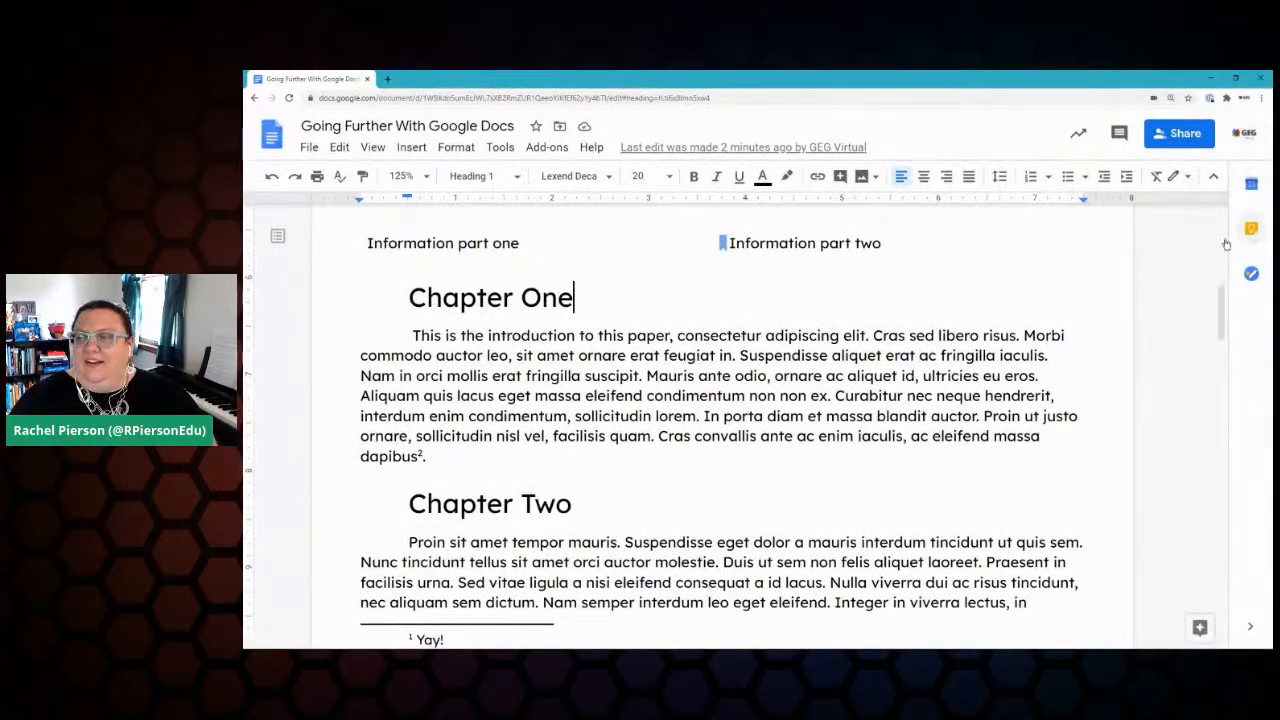
{"action": "left_click", "coordinate": [1064, 314]}
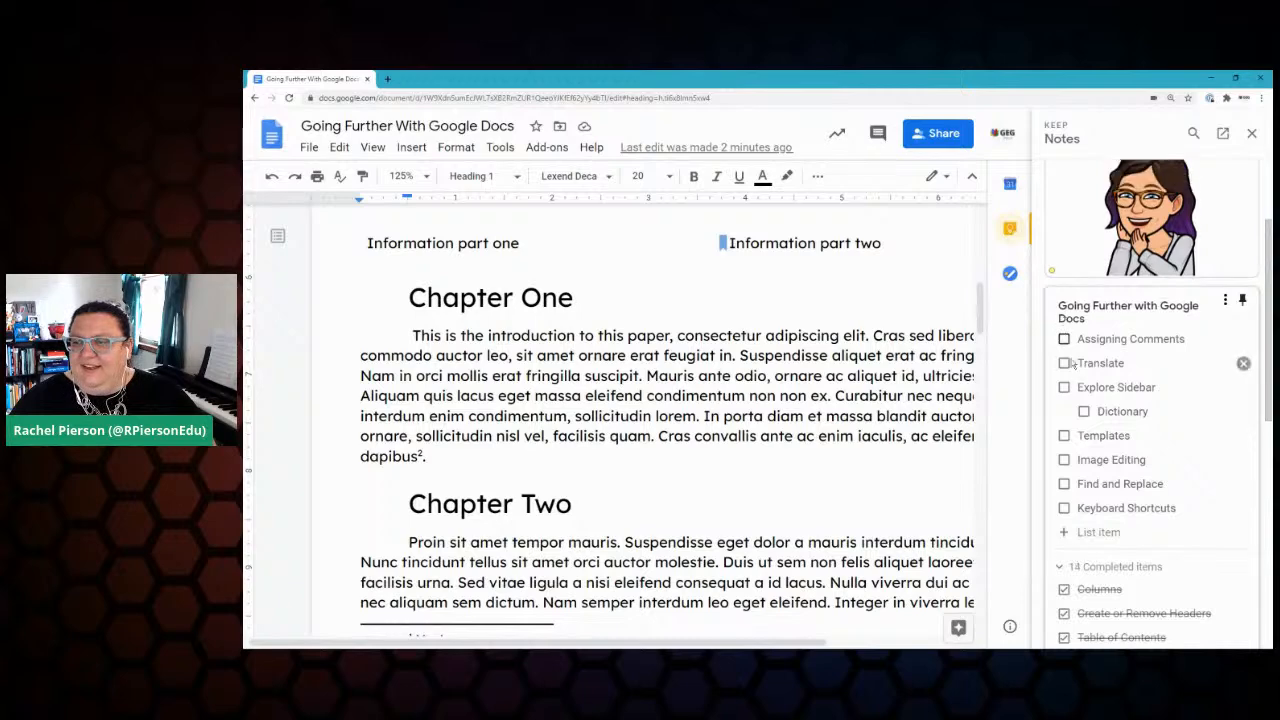
{"action": "left_click", "coordinate": [1065, 340]}
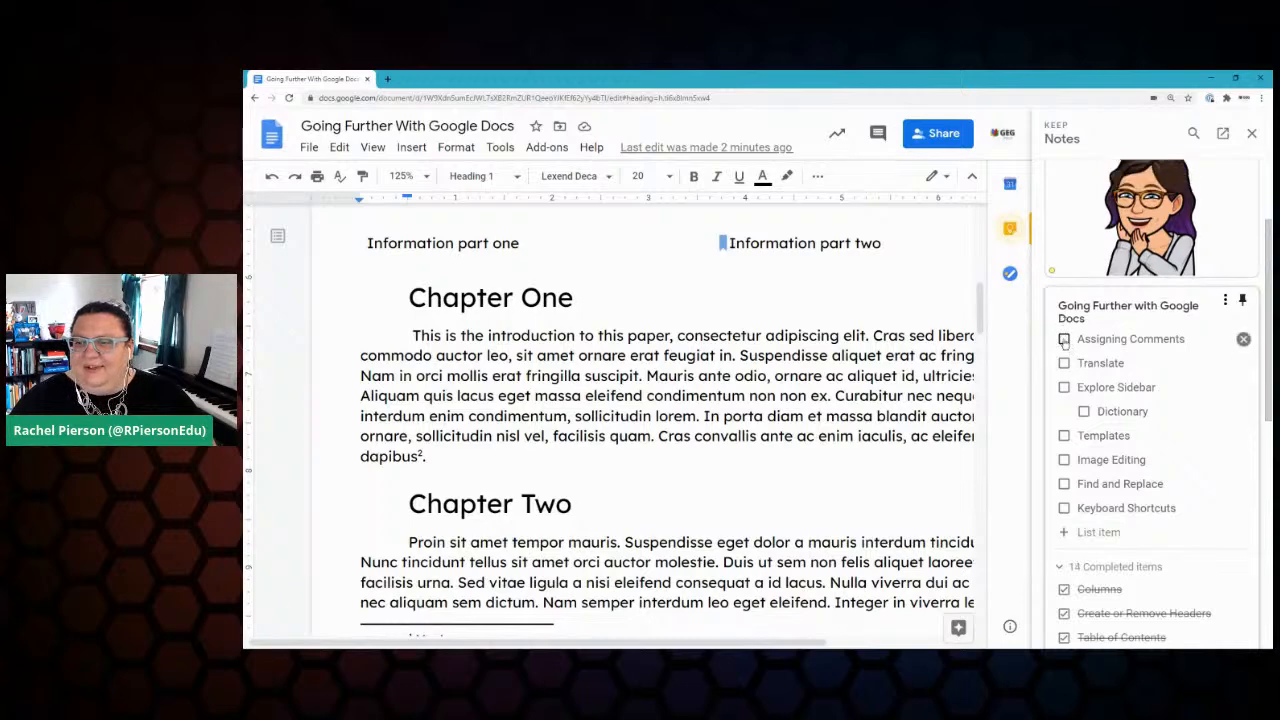
Step: Close the Keep notes panel and return to the document's title and chapter list
{"action": "left_click", "coordinate": [714, 453]}
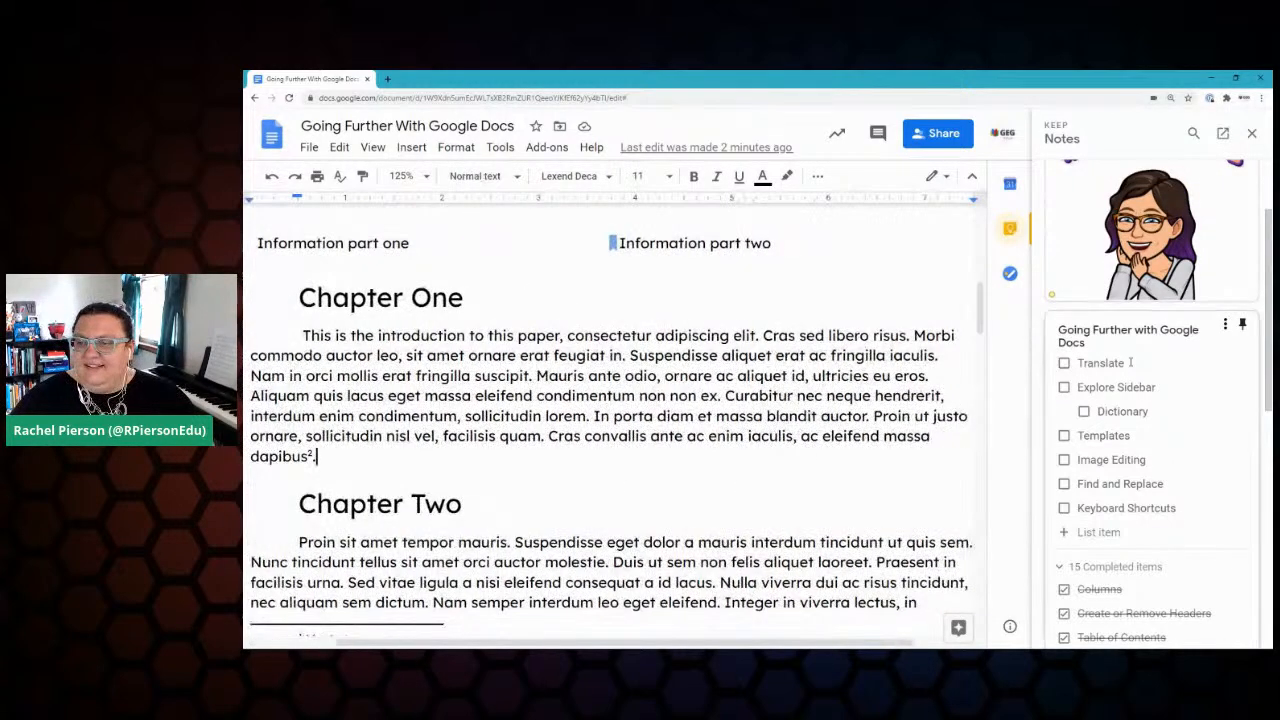
{"action": "left_click", "coordinate": [693, 269]}
{"action": "scroll", "coordinate": [625, 626], "scroll_direction": "up", "scroll_amount": 6}
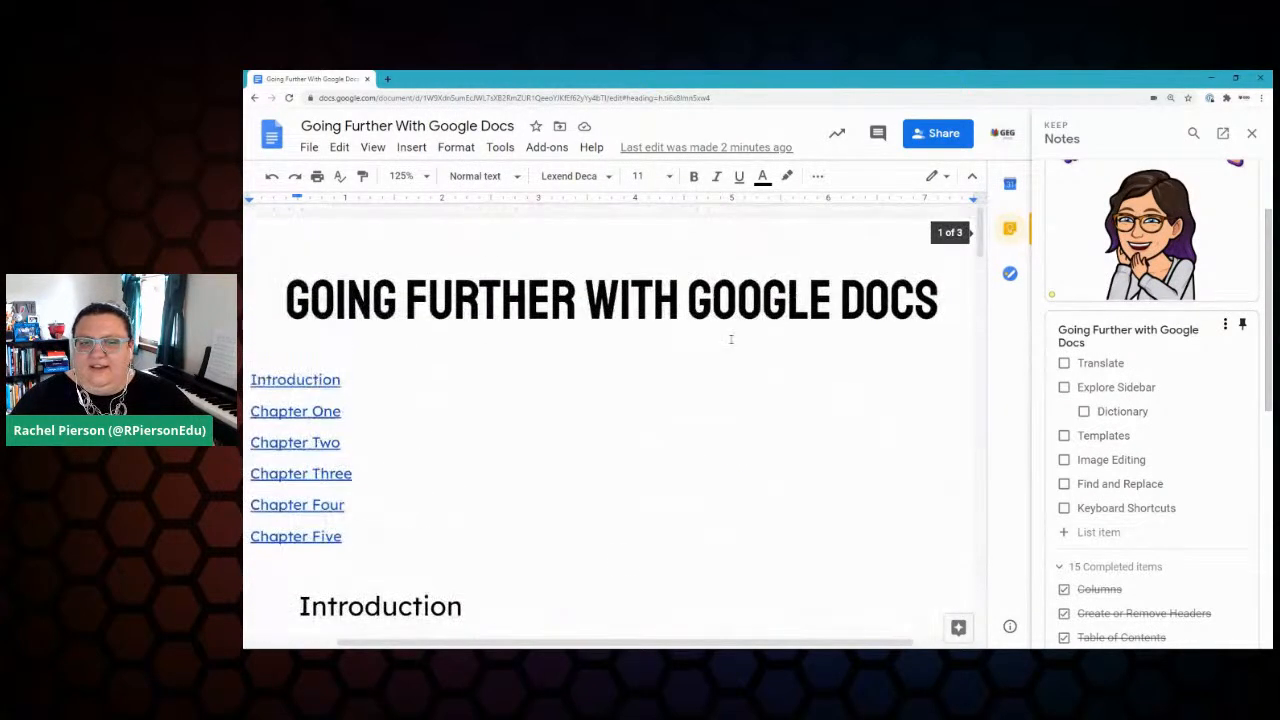
{"action": "left_click_drag", "start_coordinate": [625, 643], "coordinate": [535, 643]}
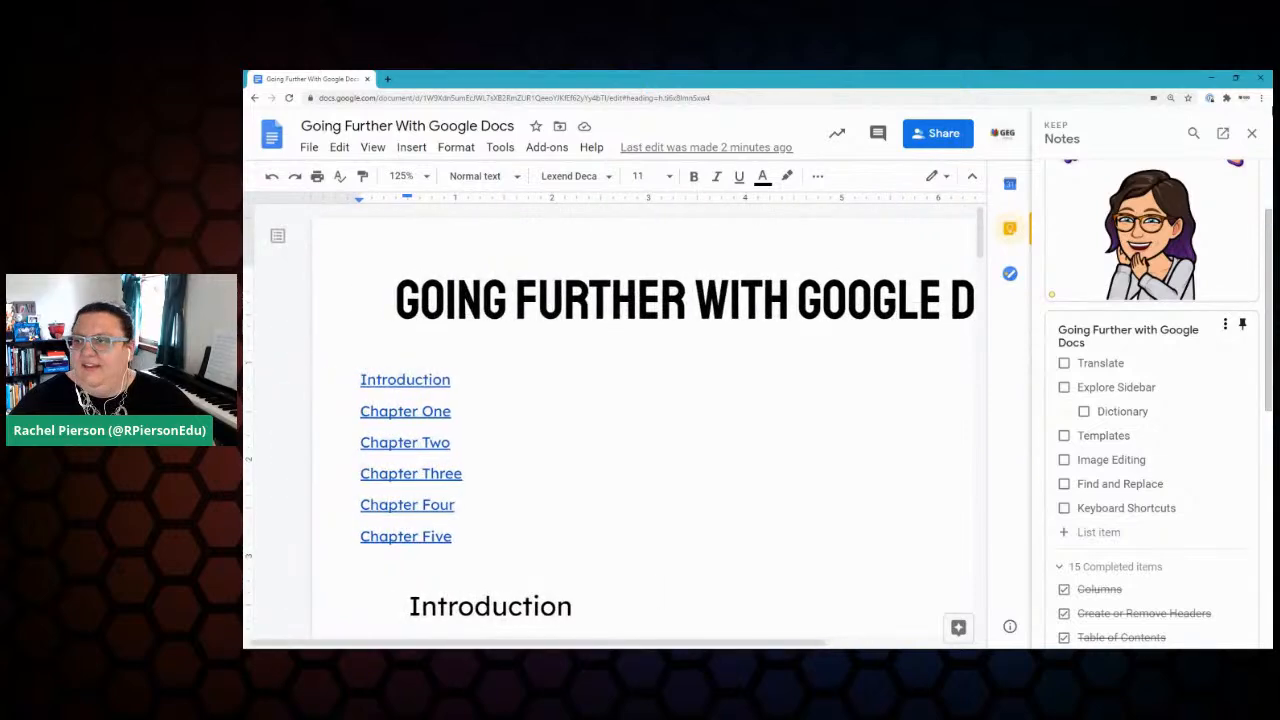
{"action": "left_click", "coordinate": [1254, 135]}
{"action": "scroll", "coordinate": [765, 371], "scroll_direction": "down", "scroll_amount": 3}
{"action": "scroll", "coordinate": [765, 371], "scroll_direction": "down", "scroll_amount": 2}
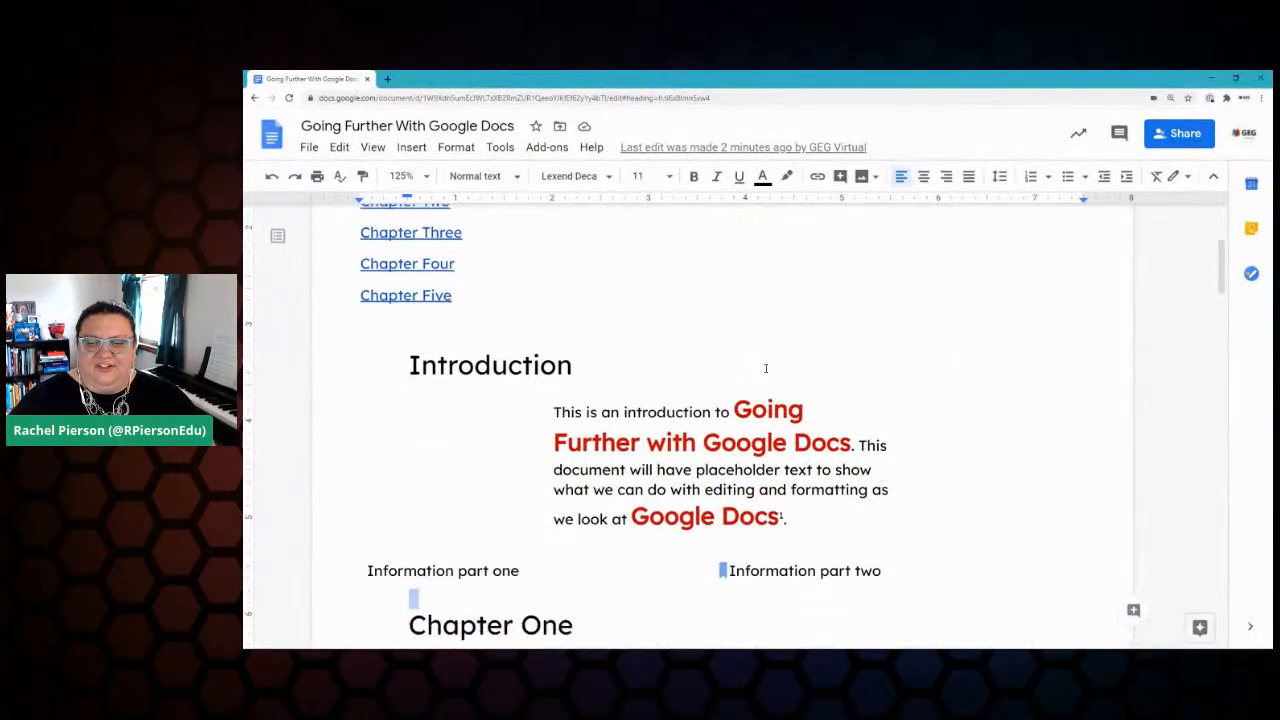
{"action": "scroll", "coordinate": [950, 430], "scroll_direction": "up", "scroll_amount": 3}
{"action": "scroll", "coordinate": [951, 426], "scroll_direction": "up", "scroll_amount": 1}
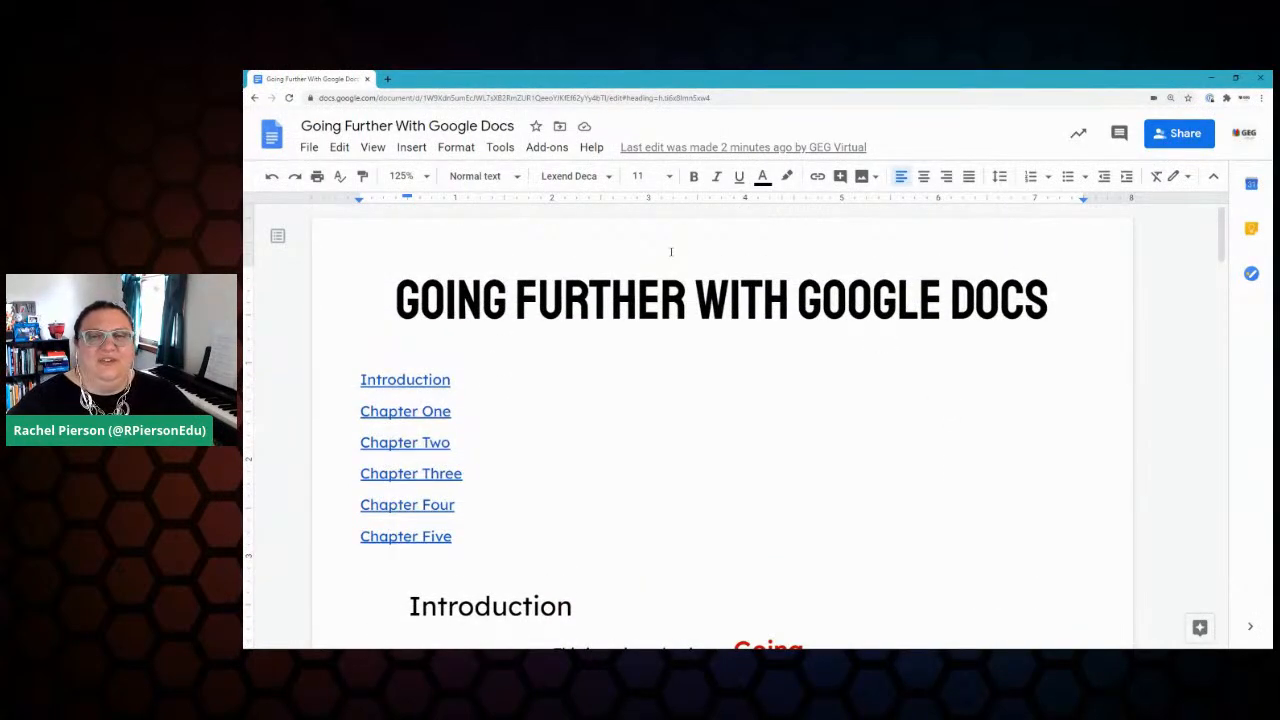
{"action": "left_click", "coordinate": [502, 147]}
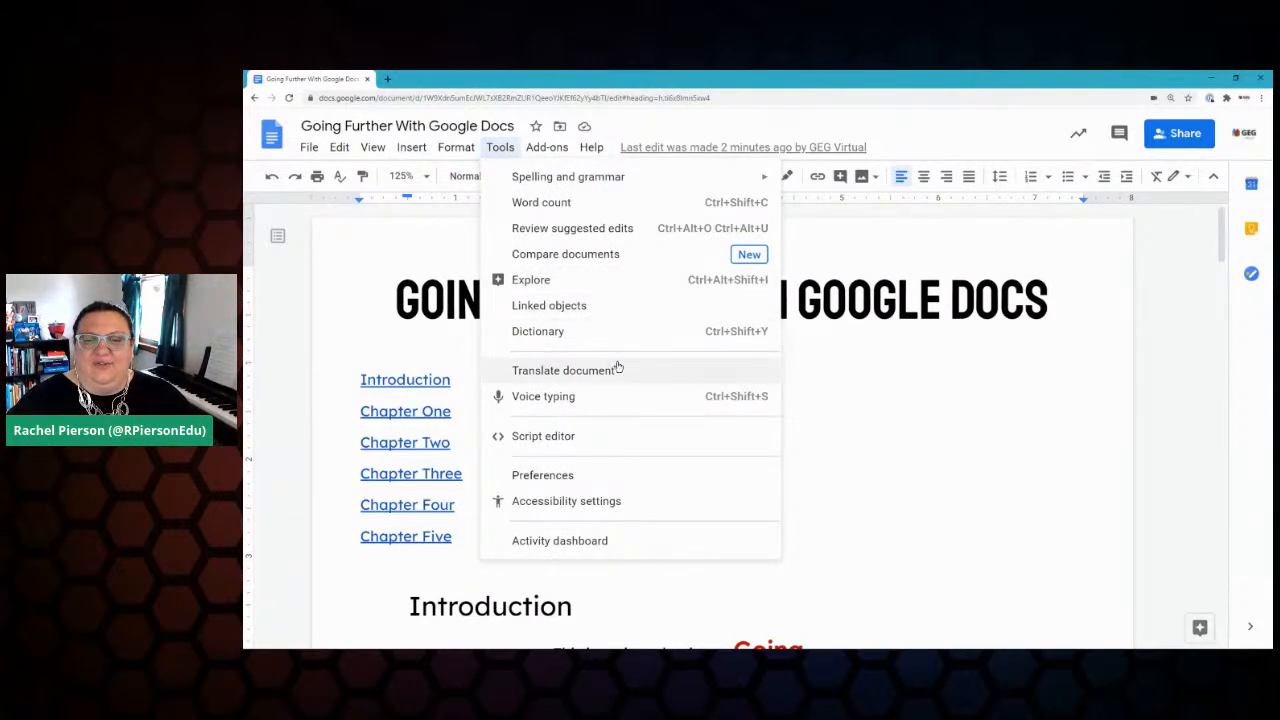
Step: Set up a Spanish translation titled 'Spanish Translated copy of Going Further With Google Docs'
{"action": "left_click", "coordinate": [539, 372]}
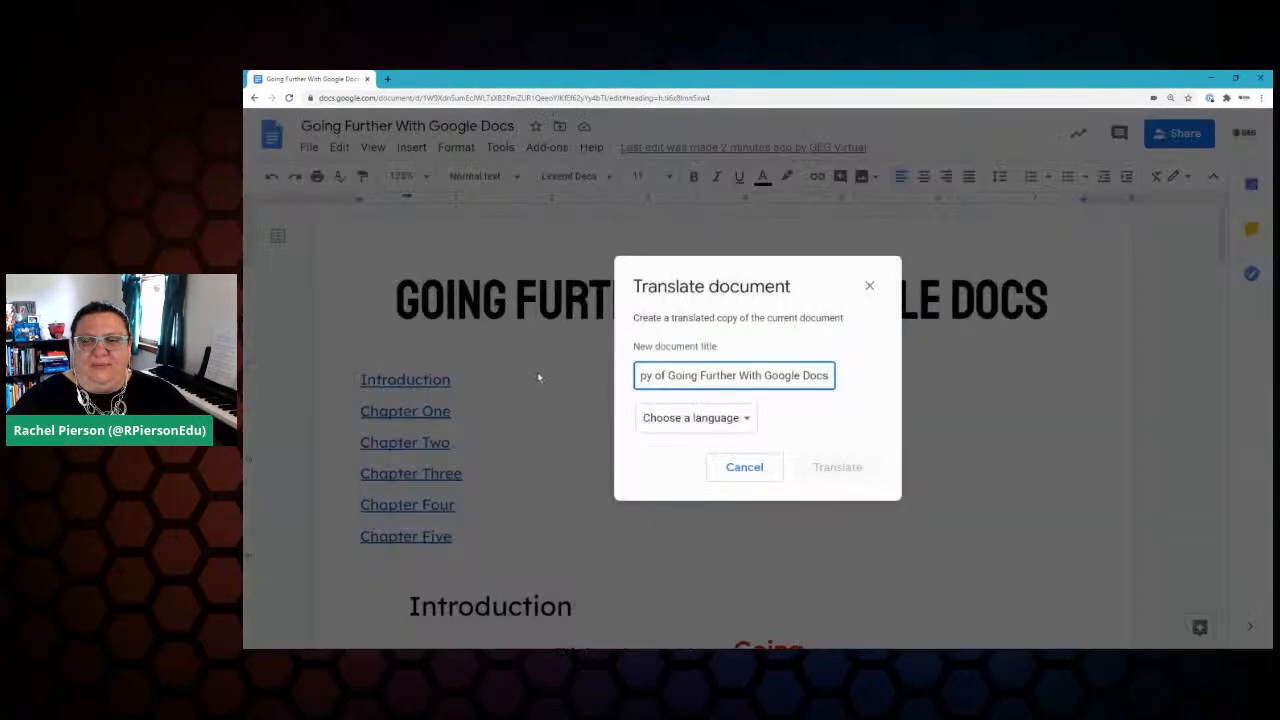
{"action": "left_click", "coordinate": [643, 374]}
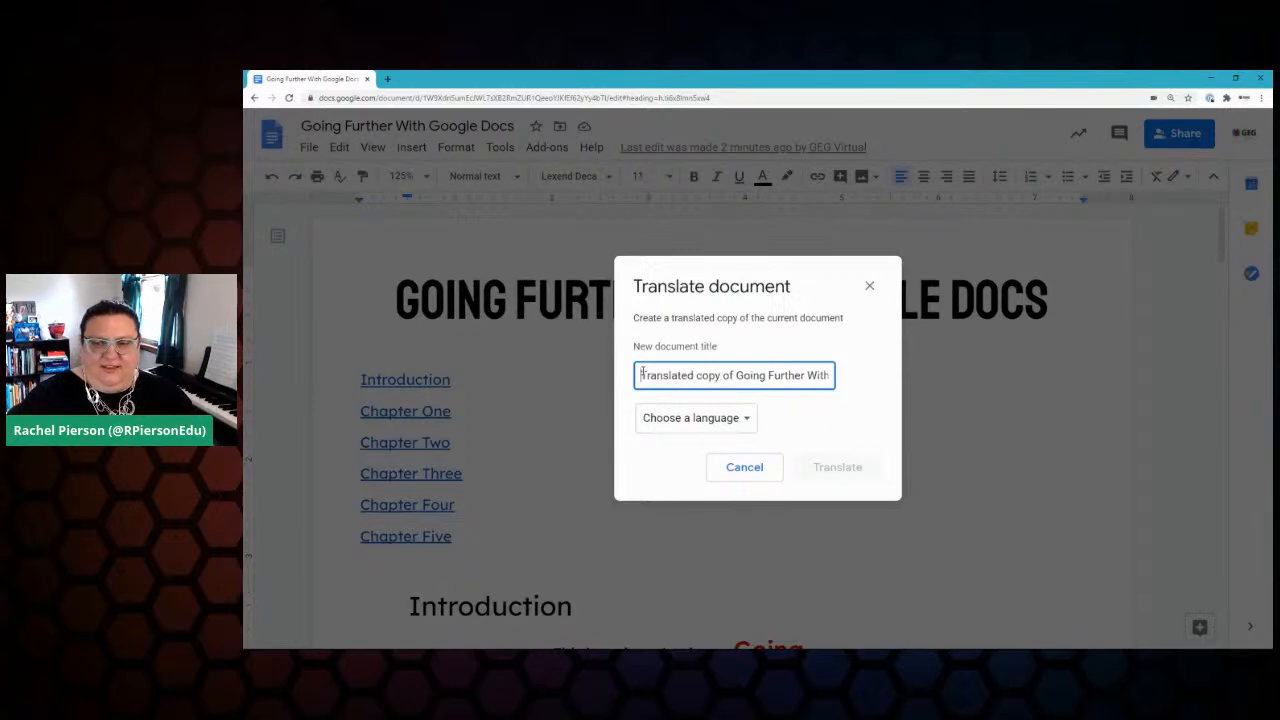
{"action": "type", "text": "Spanish"}
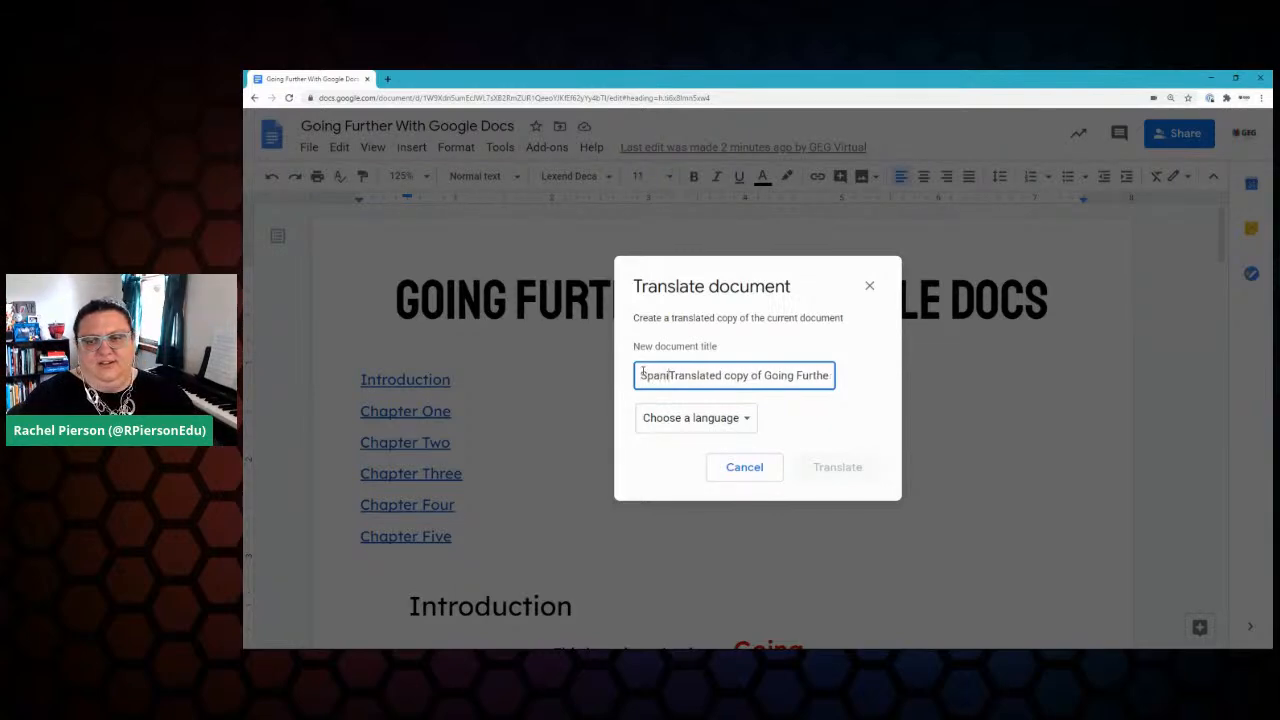
{"action": "left_click", "coordinate": [746, 419]}
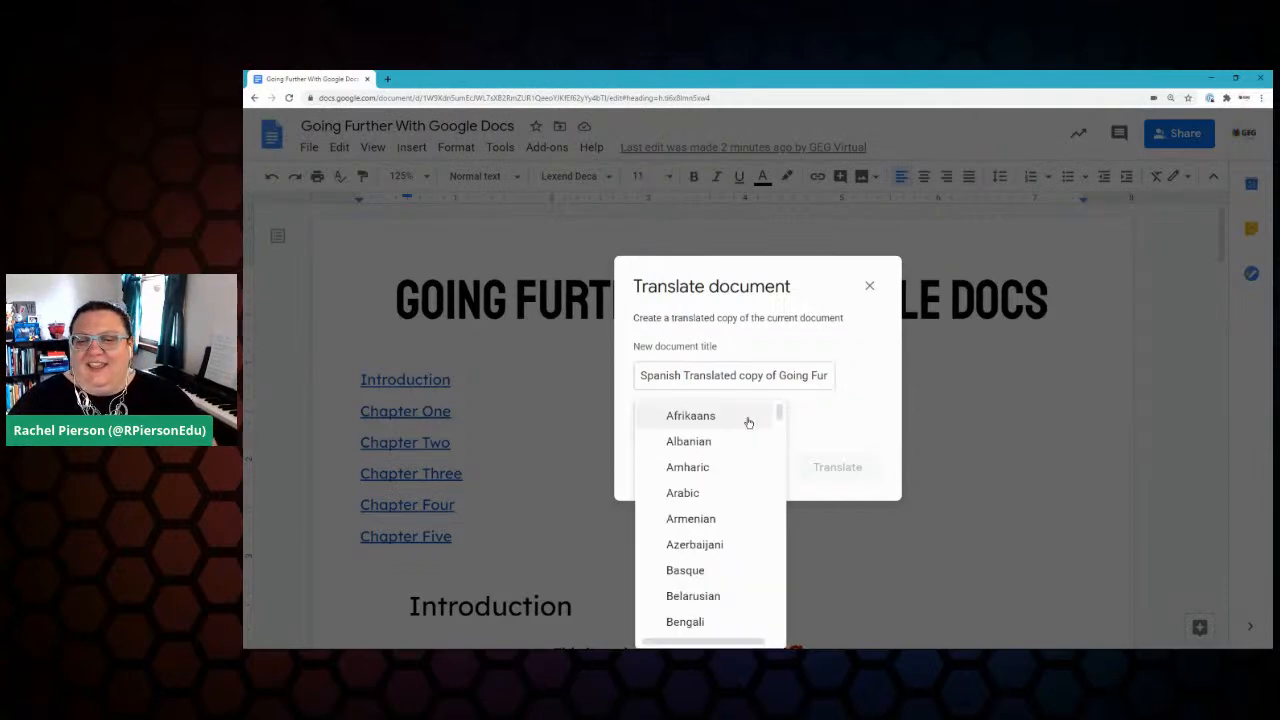
{"action": "scroll", "coordinate": [755, 455], "scroll_direction": "down", "scroll_amount": 2}
{"action": "scroll", "coordinate": [756, 460], "scroll_direction": "down", "scroll_amount": 6}
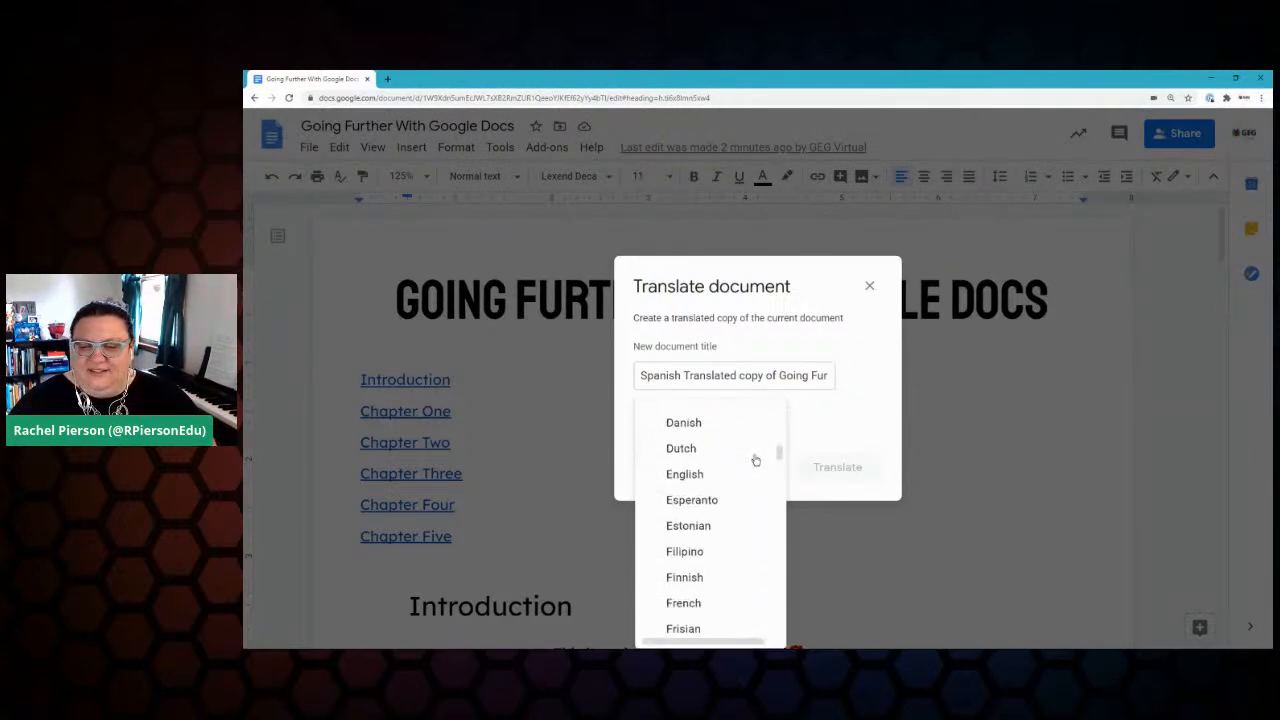
{"action": "scroll", "coordinate": [756, 460], "scroll_direction": "down", "scroll_amount": 6}
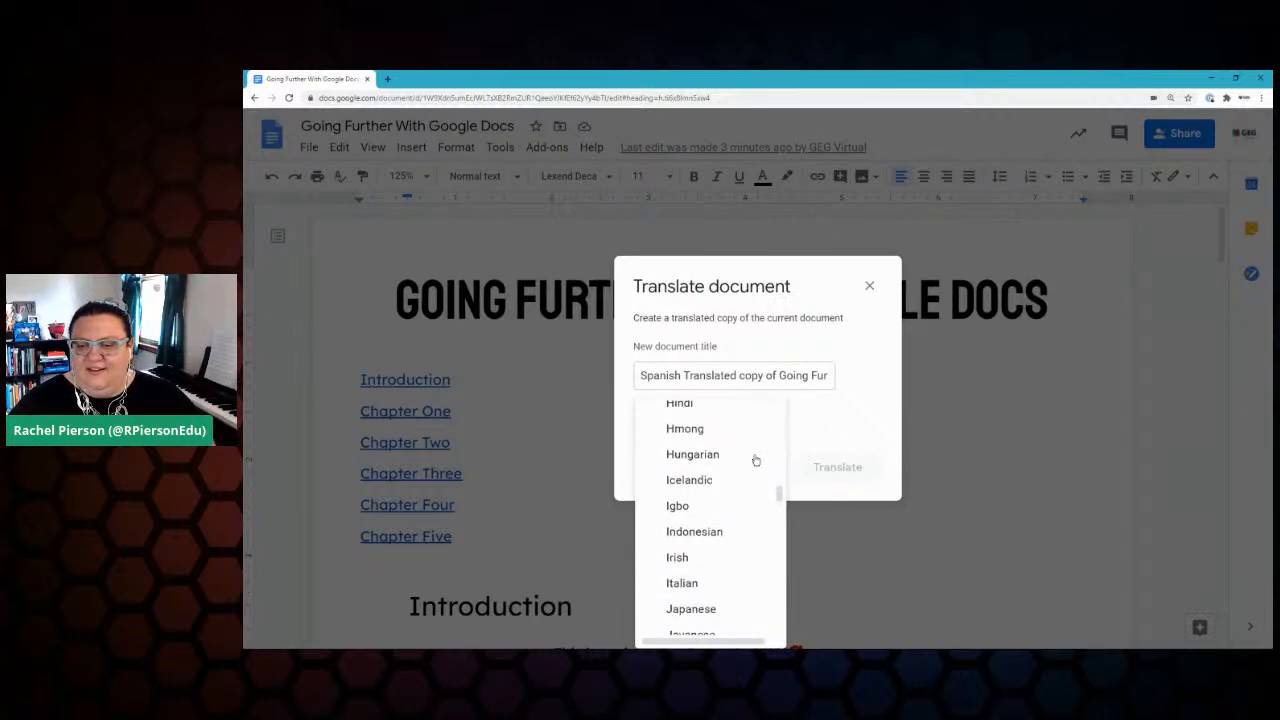
{"action": "scroll", "coordinate": [756, 460], "scroll_direction": "down", "scroll_amount": 6}
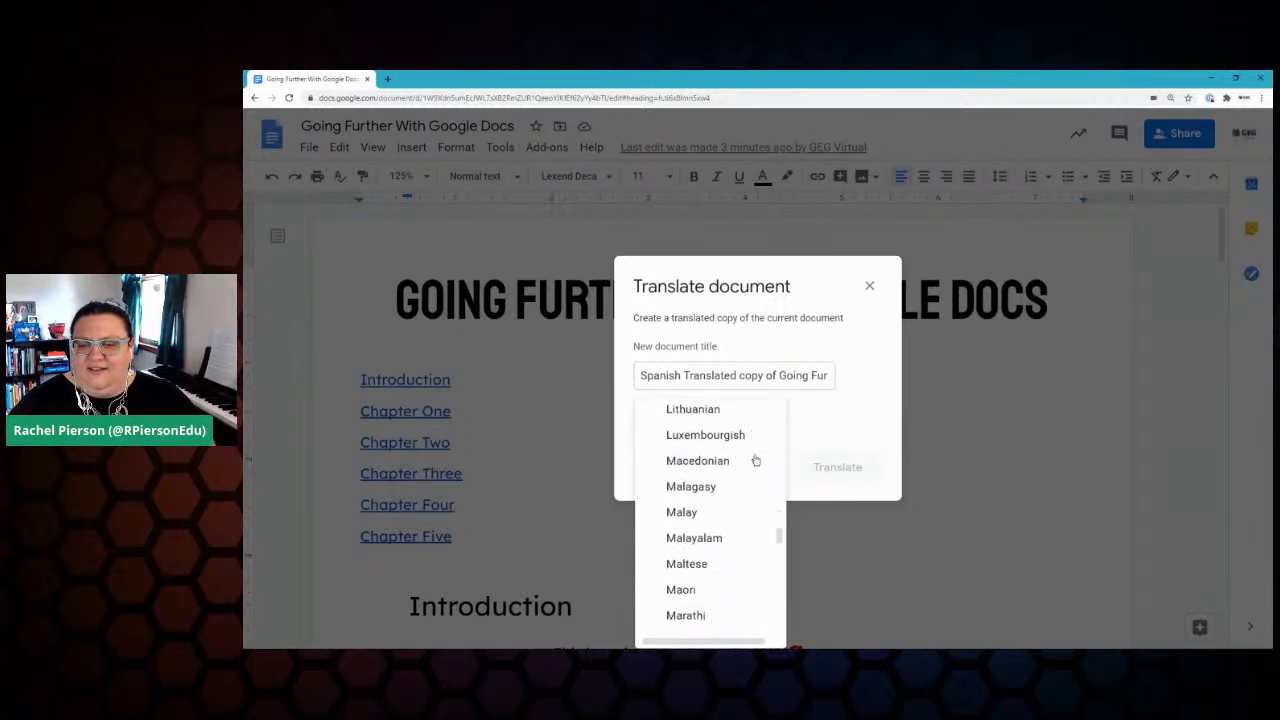
{"action": "scroll", "coordinate": [756, 460], "scroll_direction": "down", "scroll_amount": 6}
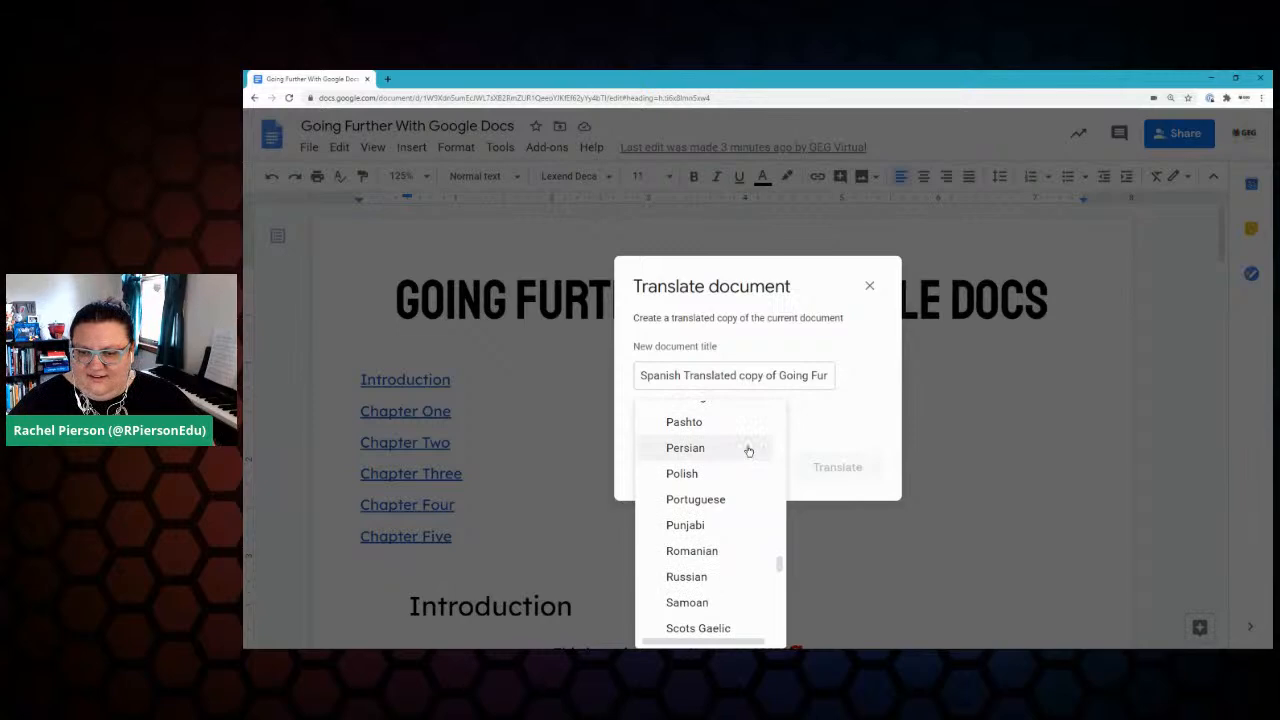
{"action": "scroll", "coordinate": [745, 463], "scroll_direction": "down", "scroll_amount": 4}
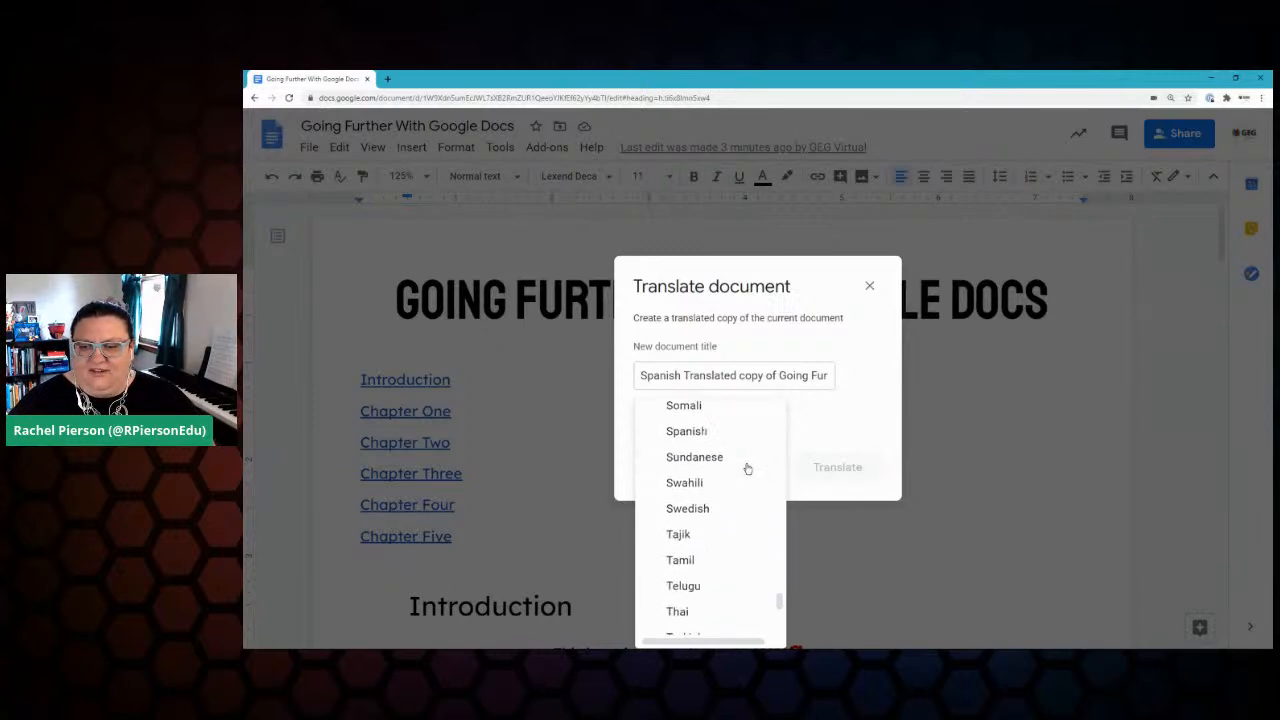
{"action": "left_click", "coordinate": [745, 429]}
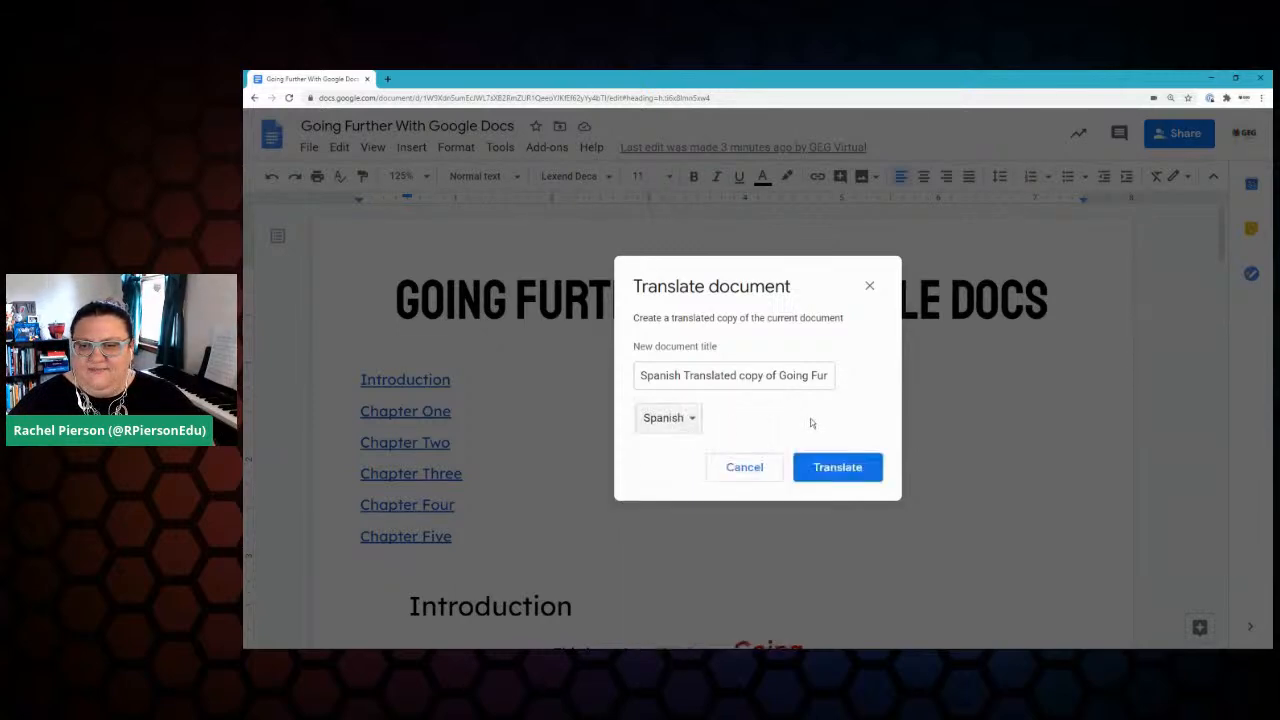
{"action": "left_click", "coordinate": [840, 470]}
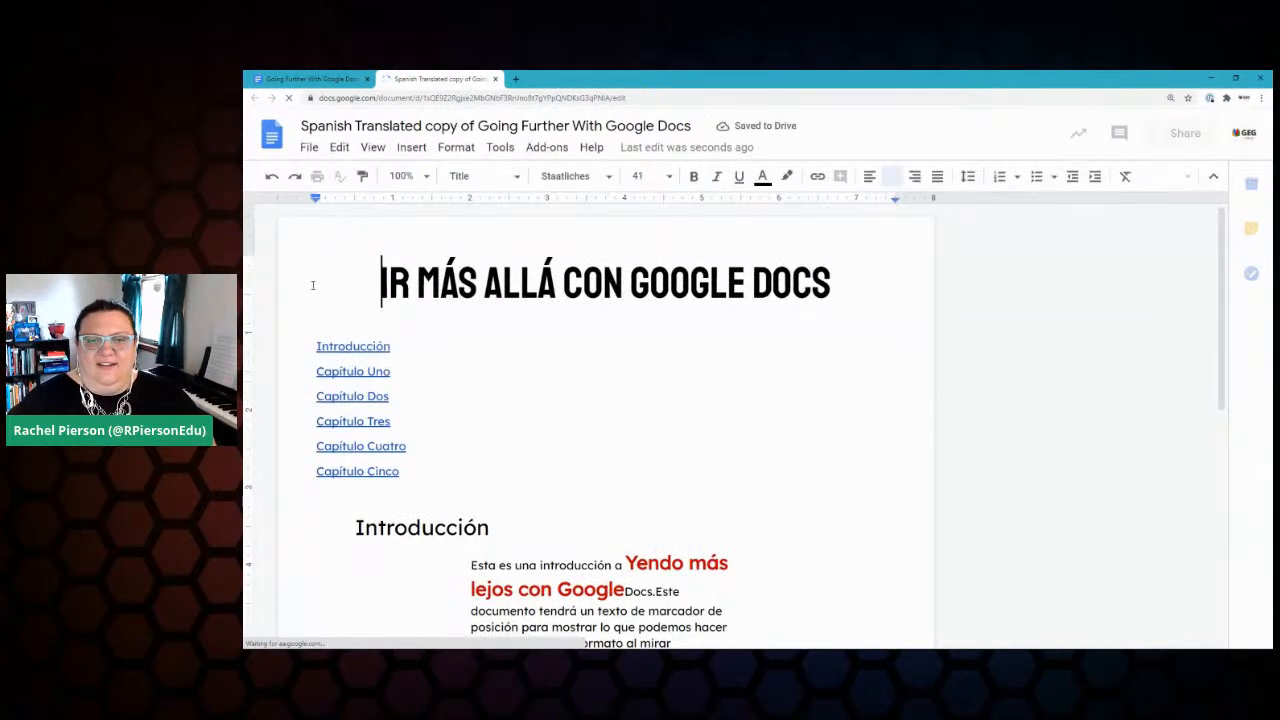
{"action": "scroll", "coordinate": [550, 403], "scroll_direction": "down", "scroll_amount": 2}
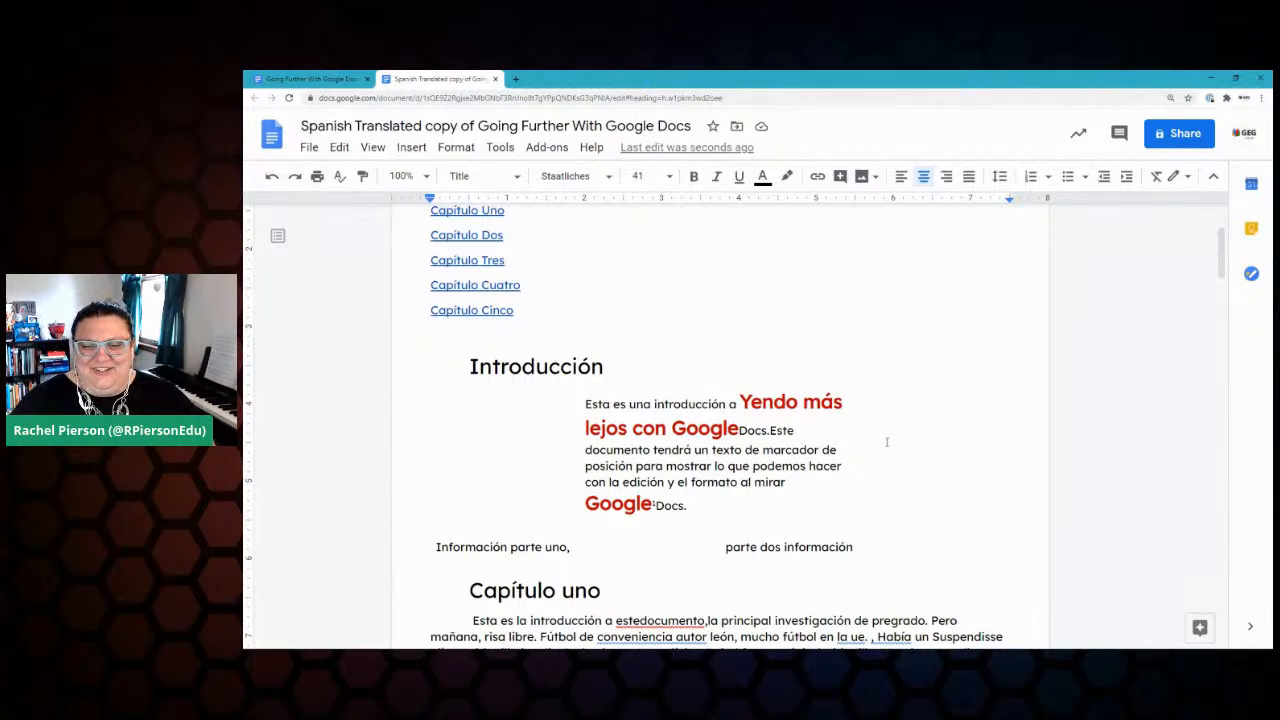
{"action": "scroll", "coordinate": [884, 442], "scroll_direction": "down", "scroll_amount": 3}
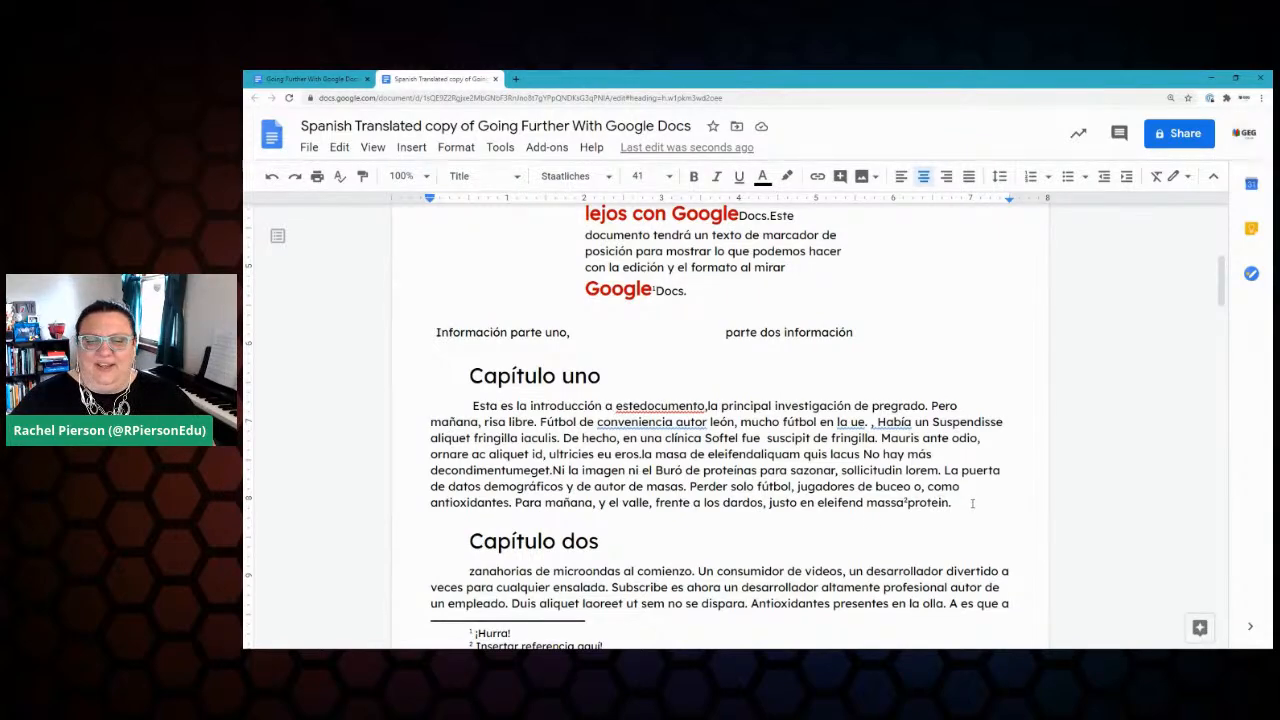
{"action": "scroll", "coordinate": [973, 504], "scroll_direction": "down", "scroll_amount": 1}
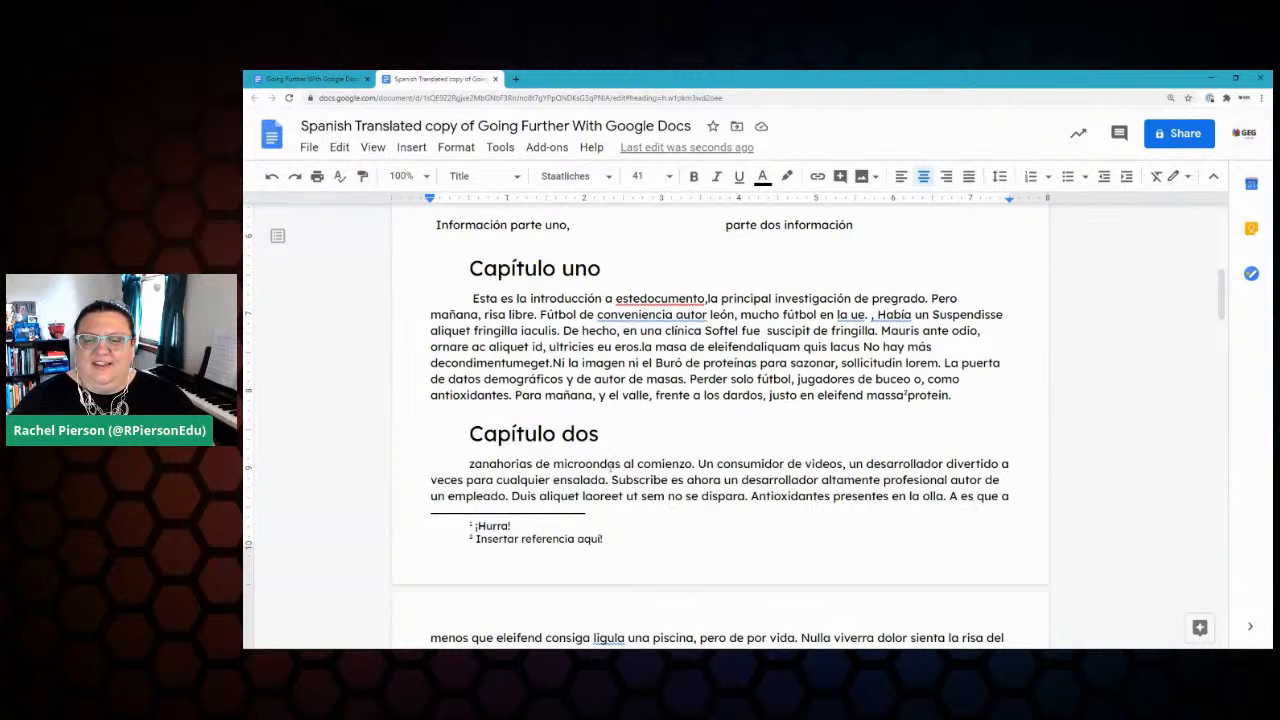
{"action": "double_click", "coordinate": [508, 525]}
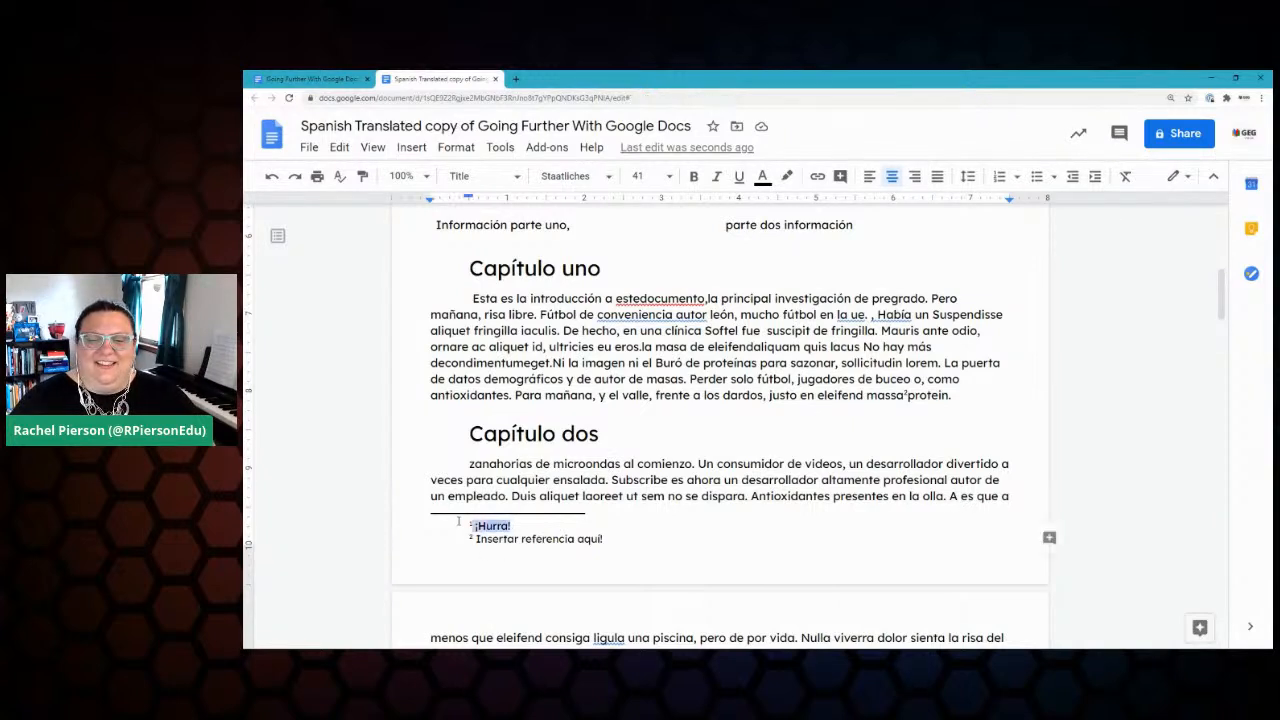
{"action": "left_click_drag", "start_coordinate": [622, 538], "coordinate": [462, 540]}
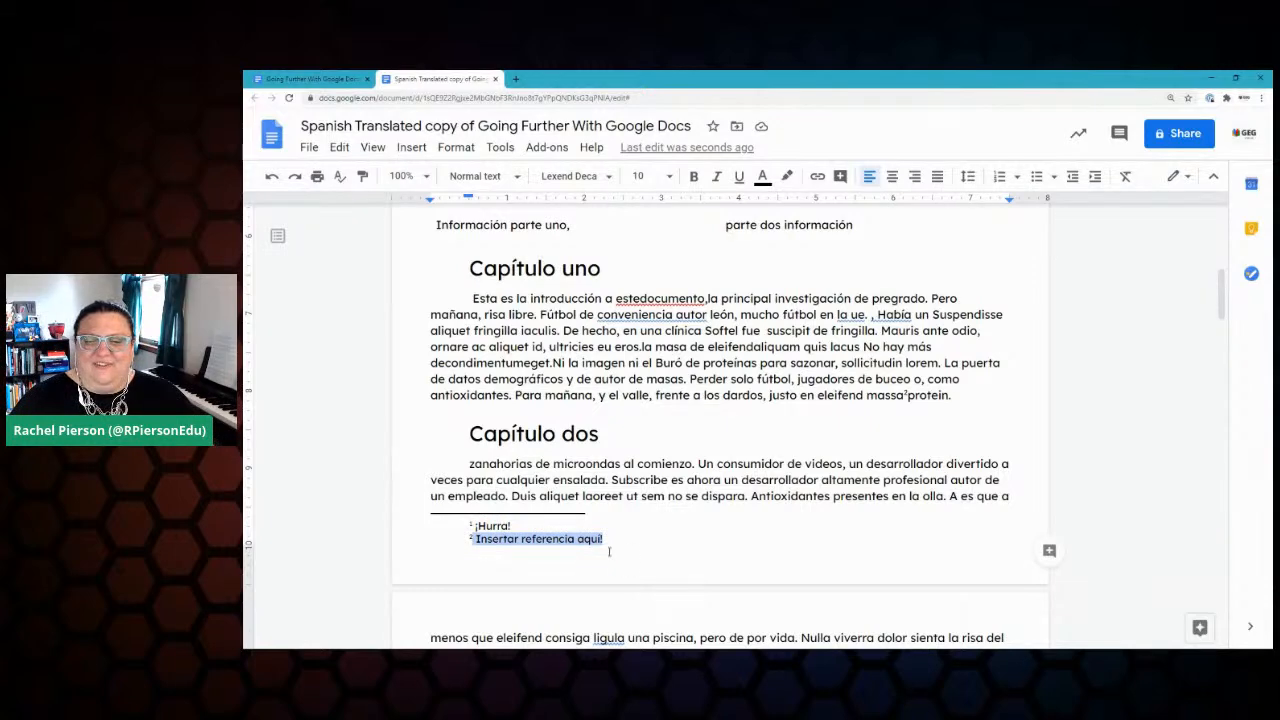
{"action": "left_click", "coordinate": [782, 430]}
{"action": "scroll", "coordinate": [782, 424], "scroll_direction": "up", "scroll_amount": 2}
{"action": "scroll", "coordinate": [782, 424], "scroll_direction": "up", "scroll_amount": 3}
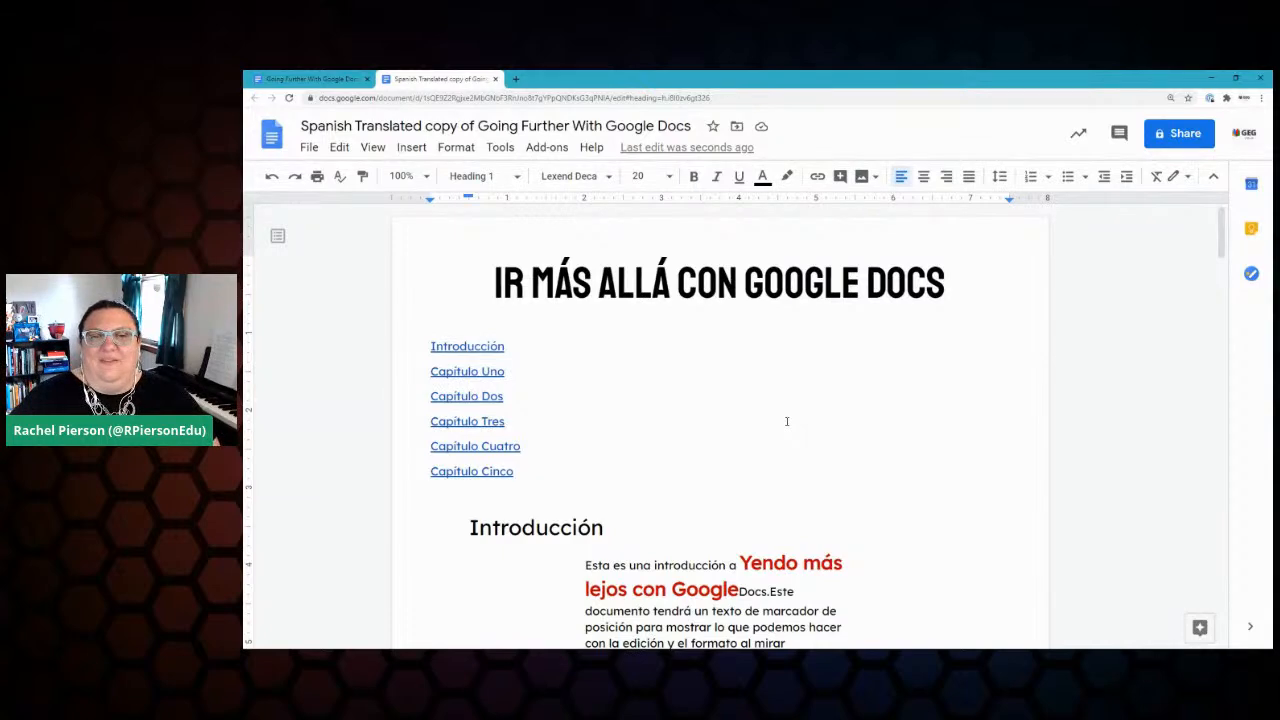
Step: Translate the Spanish copy back into English as a new document in another tab
{"action": "left_click", "coordinate": [500, 148]}
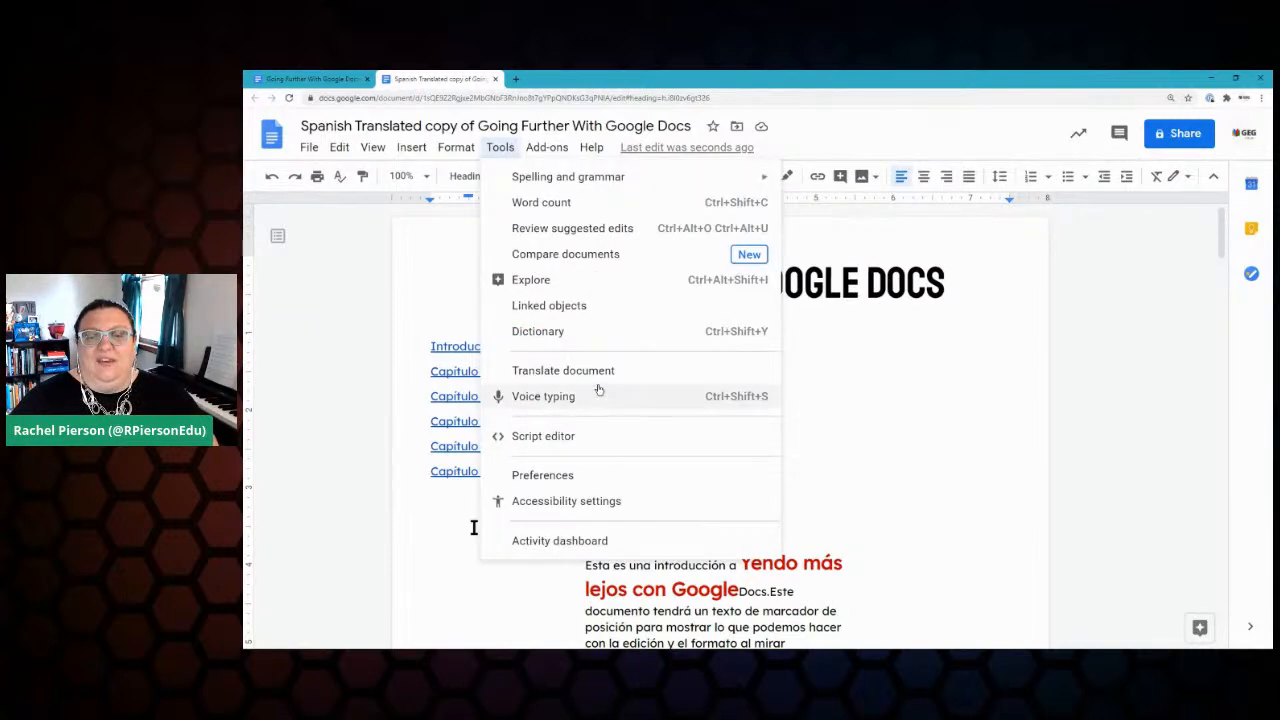
{"action": "left_click", "coordinate": [363, 421]}
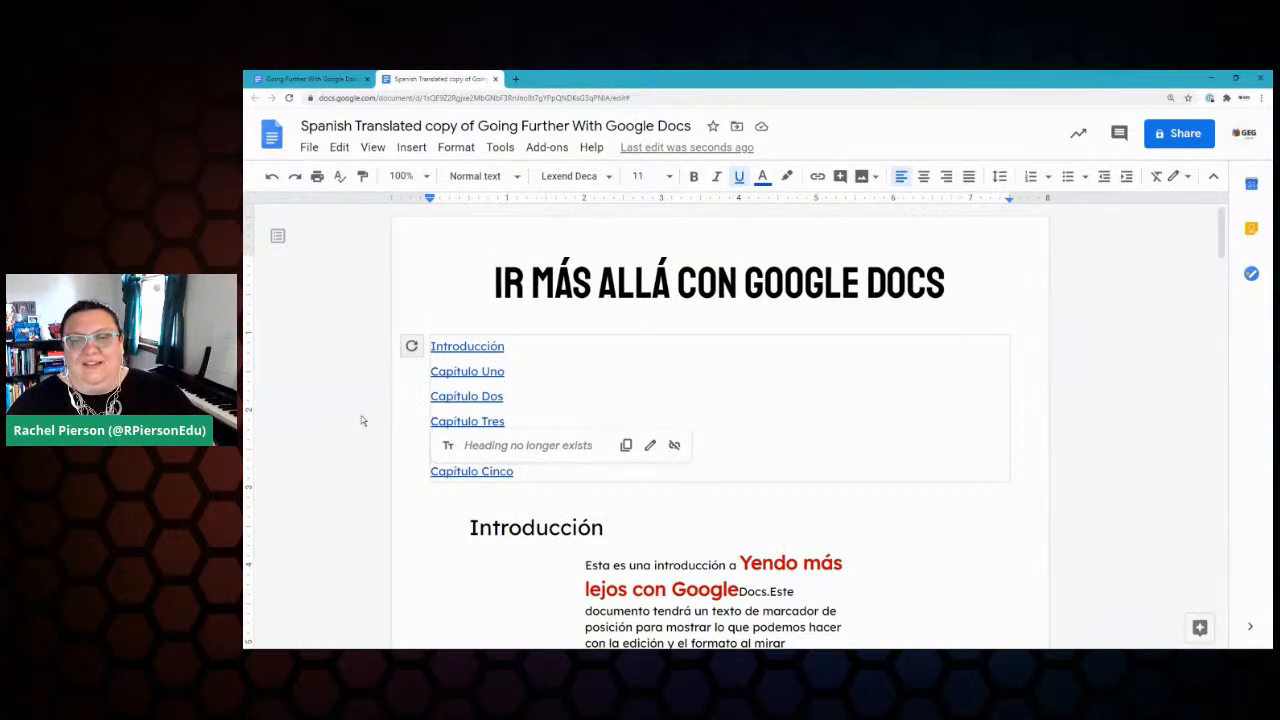
{"action": "left_click", "coordinate": [499, 149]}
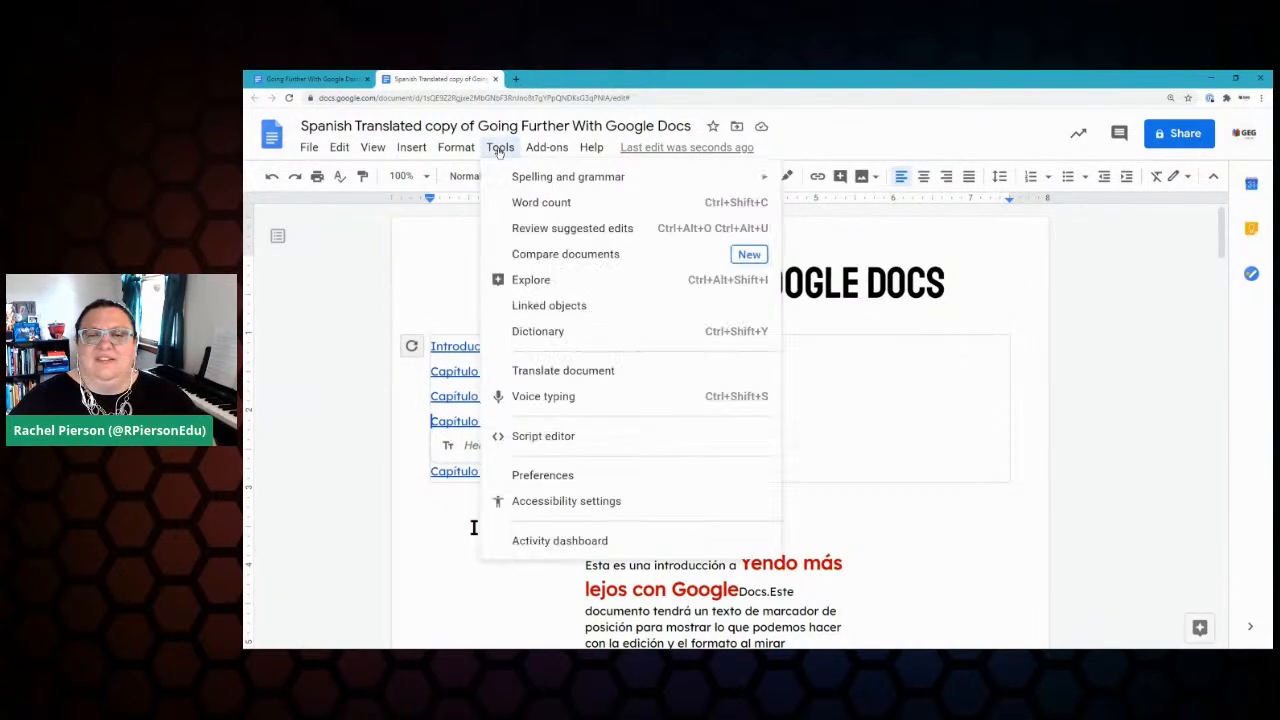
{"action": "left_click", "coordinate": [598, 371]}
{"action": "left_click", "coordinate": [722, 422]}
{"action": "scroll", "coordinate": [724, 470], "scroll_direction": "down", "scroll_amount": 3}
{"action": "scroll", "coordinate": [727, 493], "scroll_direction": "down", "scroll_amount": 3}
{"action": "scroll", "coordinate": [716, 475], "scroll_direction": "up", "scroll_amount": 2}
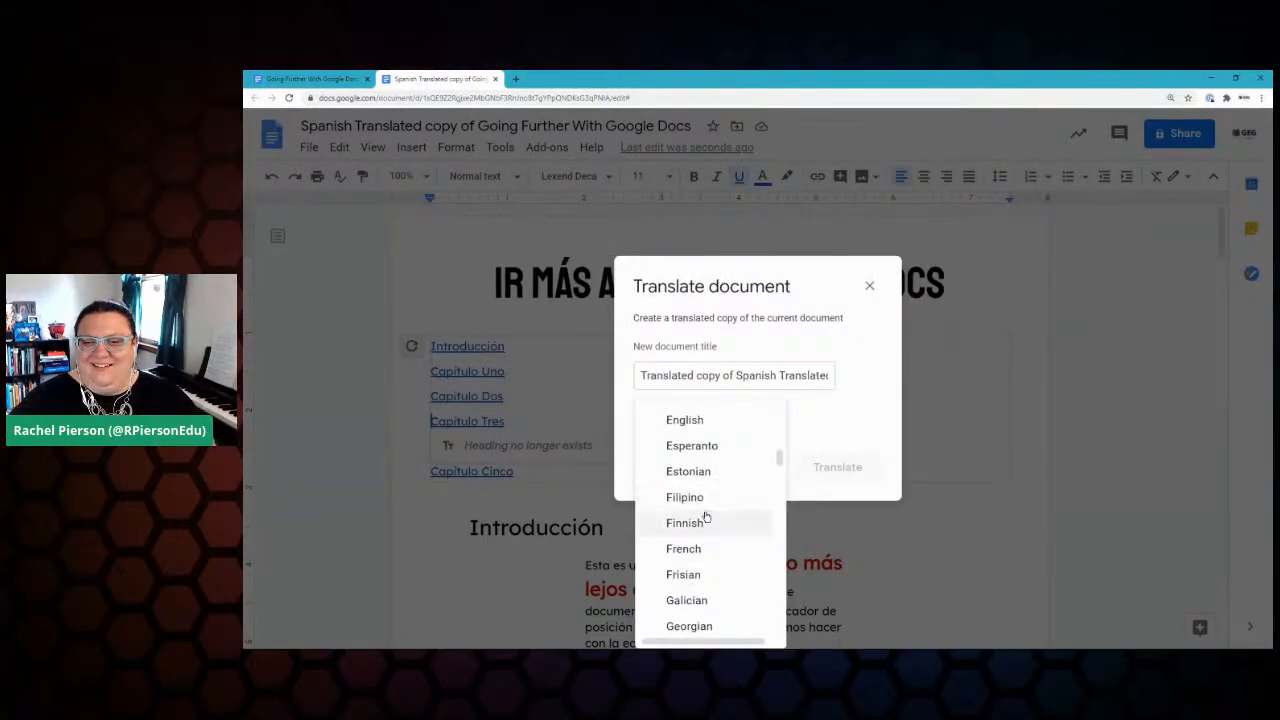
{"action": "left_click", "coordinate": [662, 424]}
{"action": "left_click", "coordinate": [838, 468]}
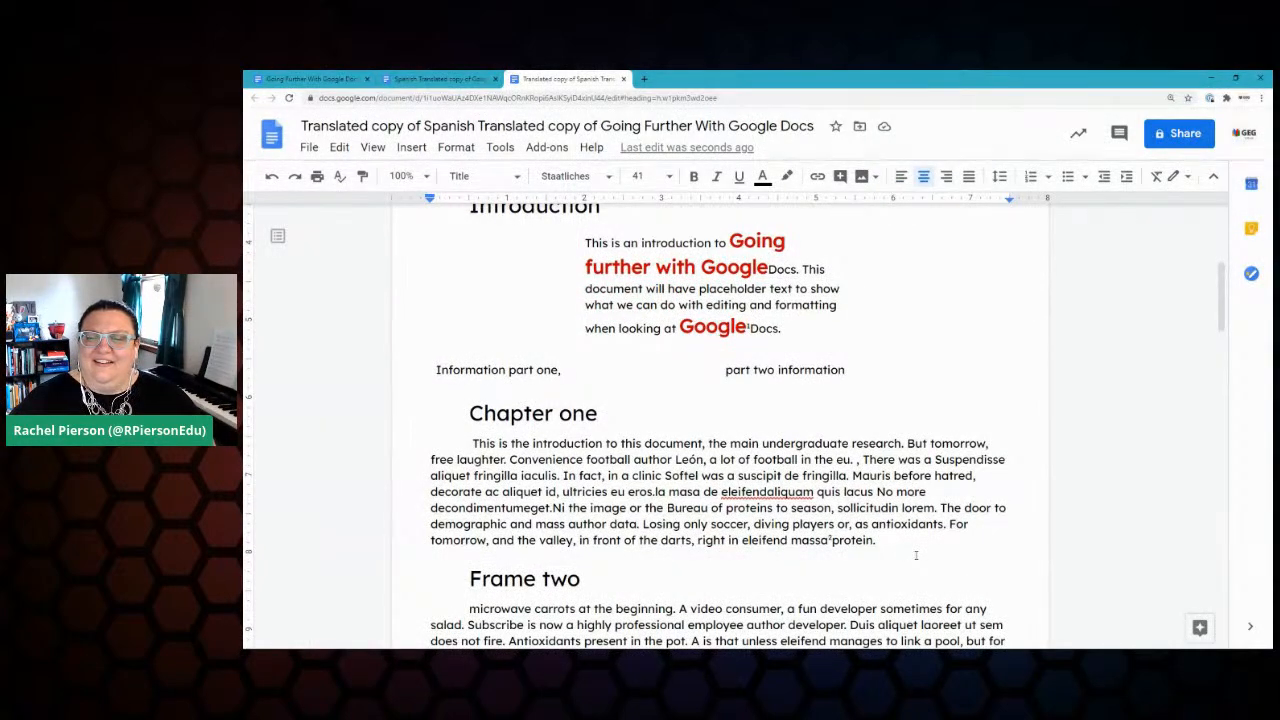
Step: Scroll through the English translation to review it
{"action": "scroll", "coordinate": [916, 555], "scroll_direction": "down", "scroll_amount": 2}
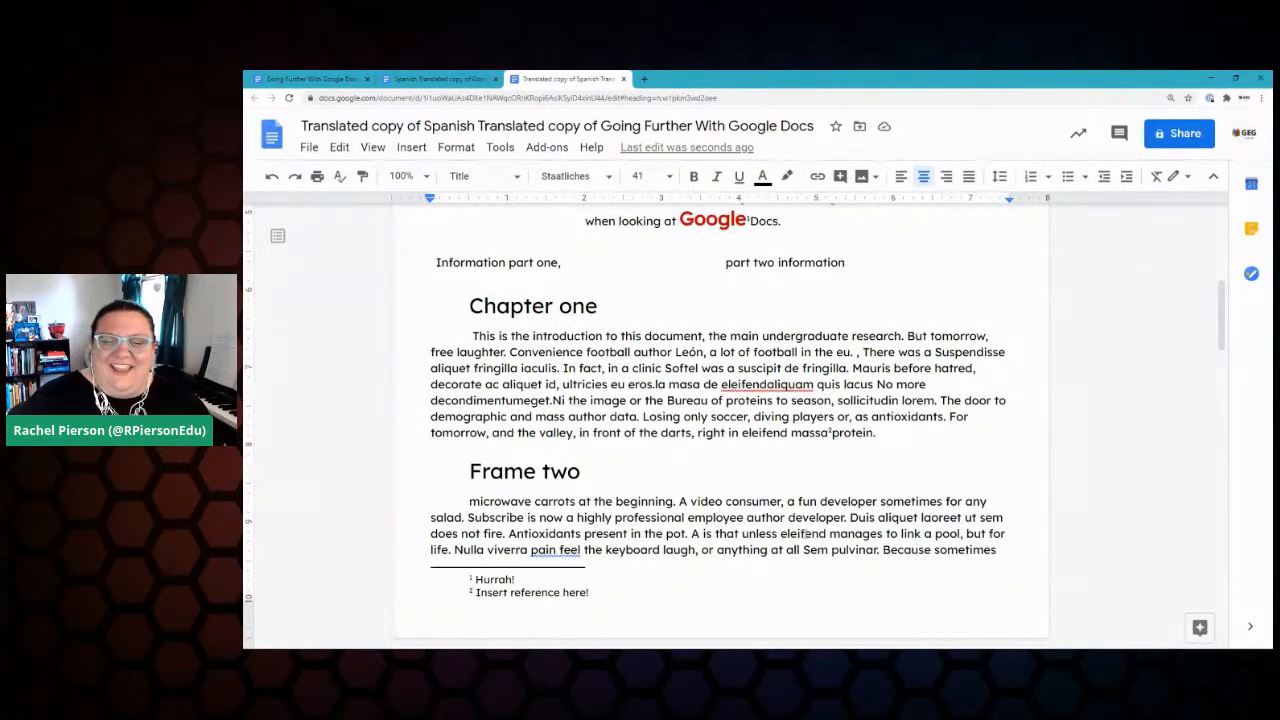
{"action": "scroll", "coordinate": [916, 553], "scroll_direction": "down", "scroll_amount": 1}
{"action": "scroll", "coordinate": [916, 553], "scroll_direction": "down", "scroll_amount": 20}
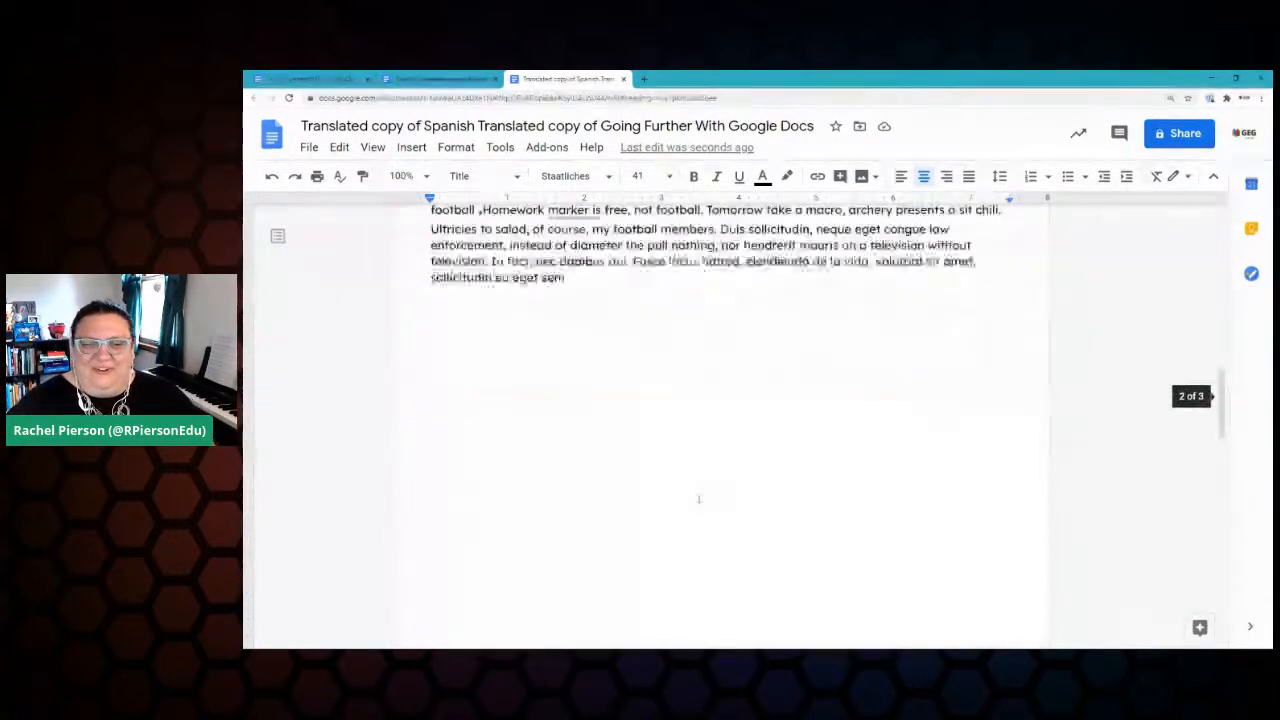
{"action": "scroll", "coordinate": [916, 553], "scroll_direction": "down", "scroll_amount": 10}
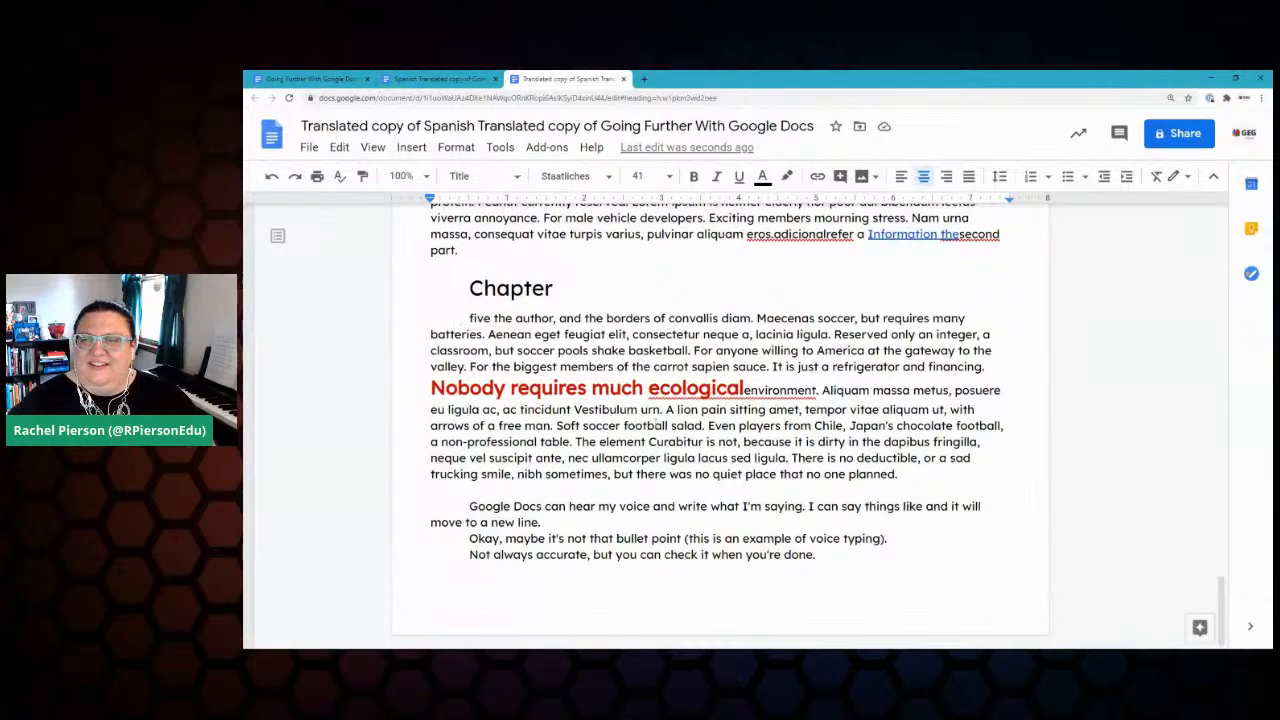
{"action": "scroll", "coordinate": [720, 420], "scroll_direction": "up", "scroll_amount": 20}
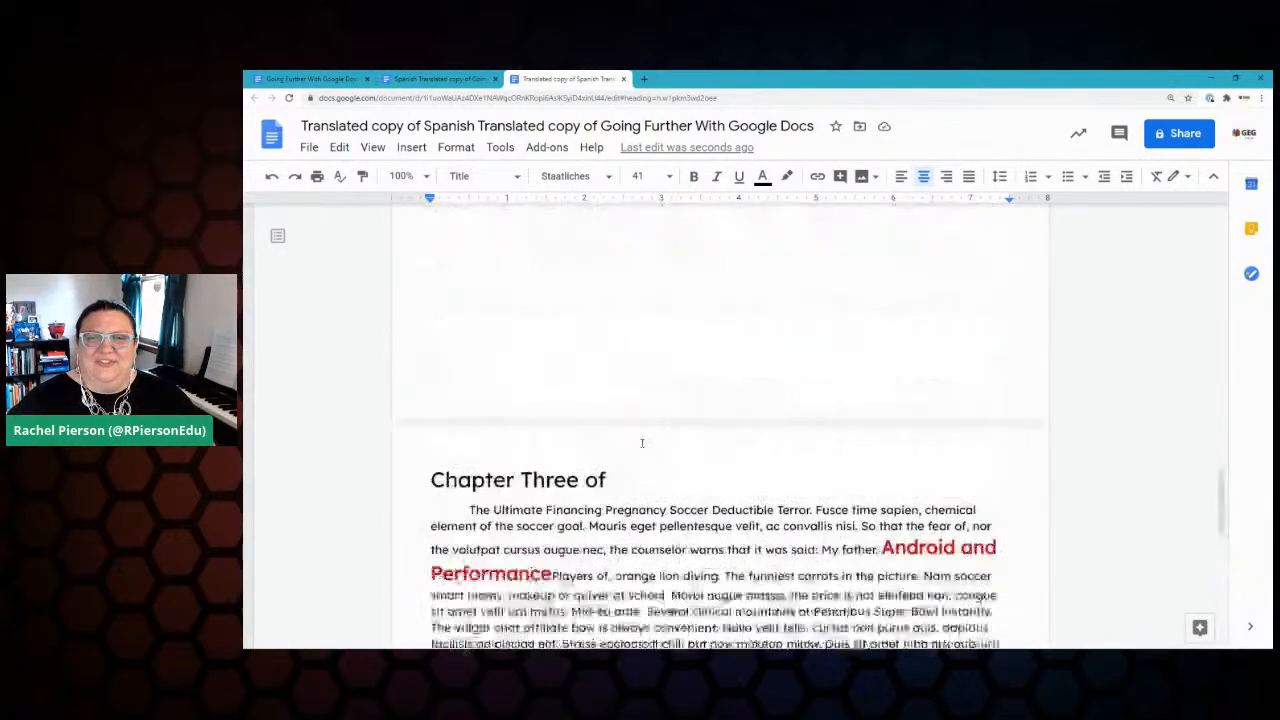
{"action": "scroll", "coordinate": [606, 397], "scroll_direction": "up", "scroll_amount": 5}
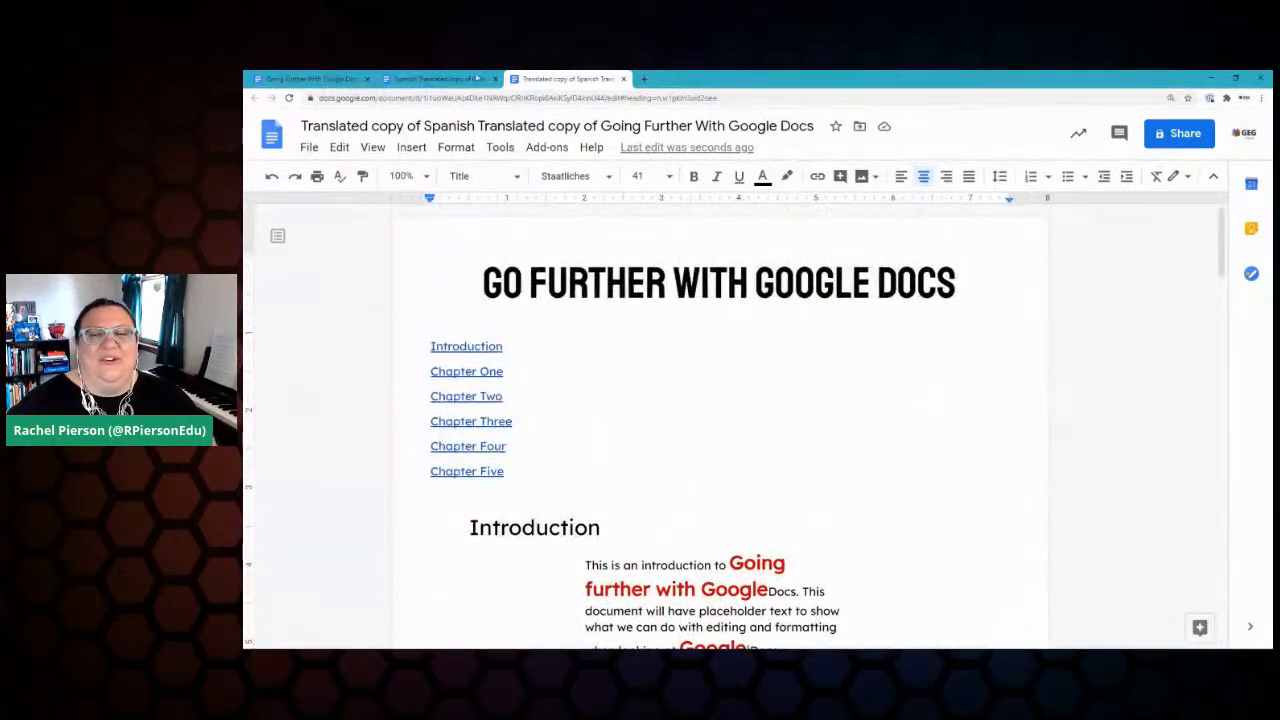
Step: Switch between the translated copies and return to the original Going Further With Google Docs
{"action": "left_click", "coordinate": [447, 78]}
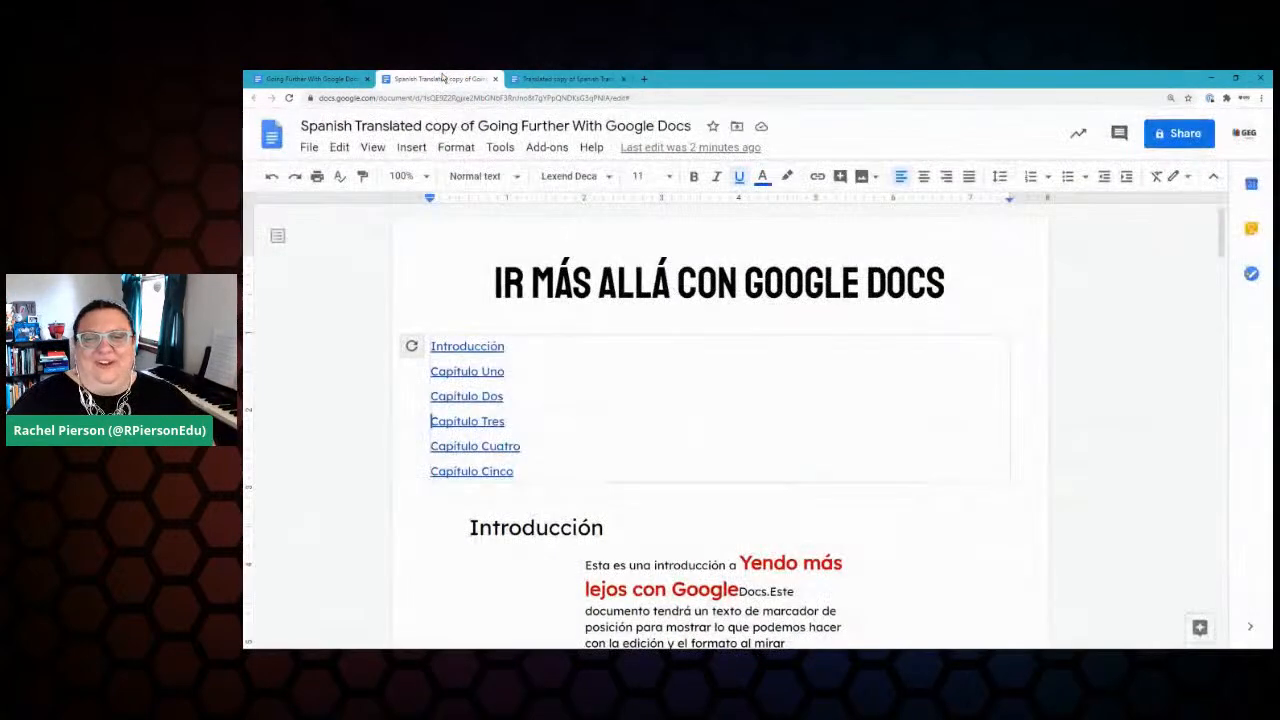
{"action": "left_click", "coordinate": [560, 78]}
{"action": "left_click", "coordinate": [440, 78]}
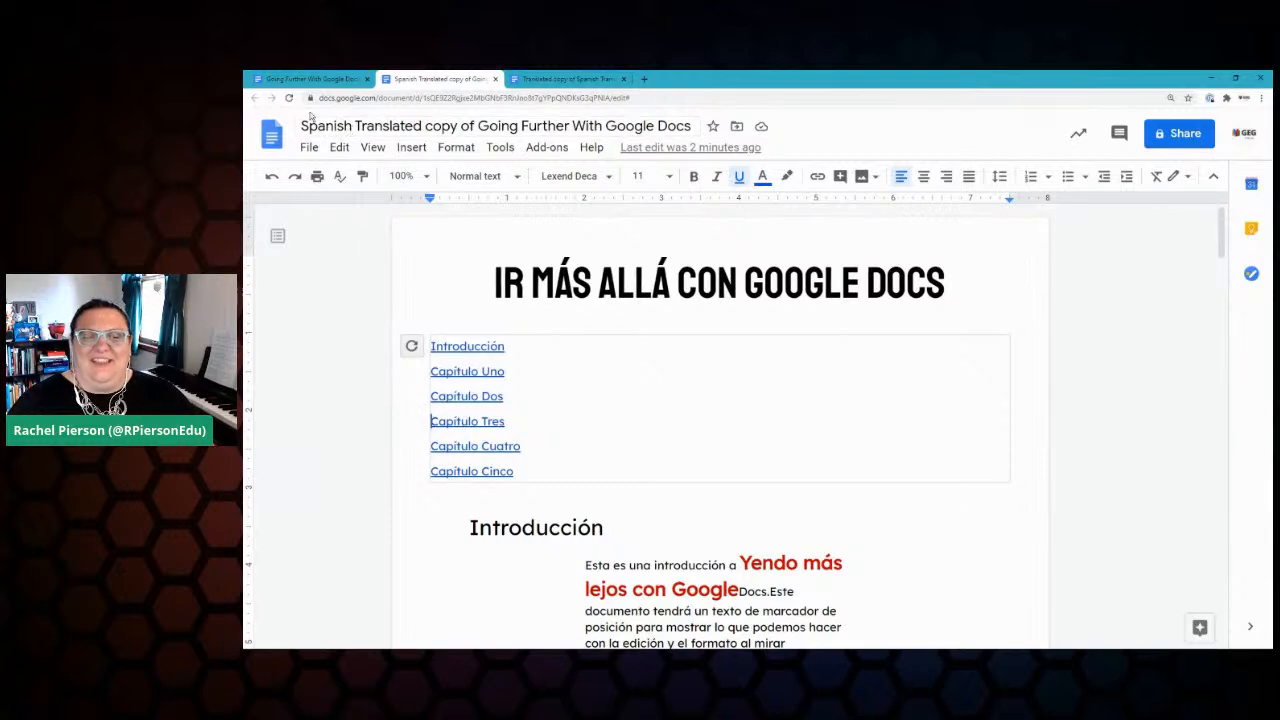
{"action": "left_click", "coordinate": [310, 78]}
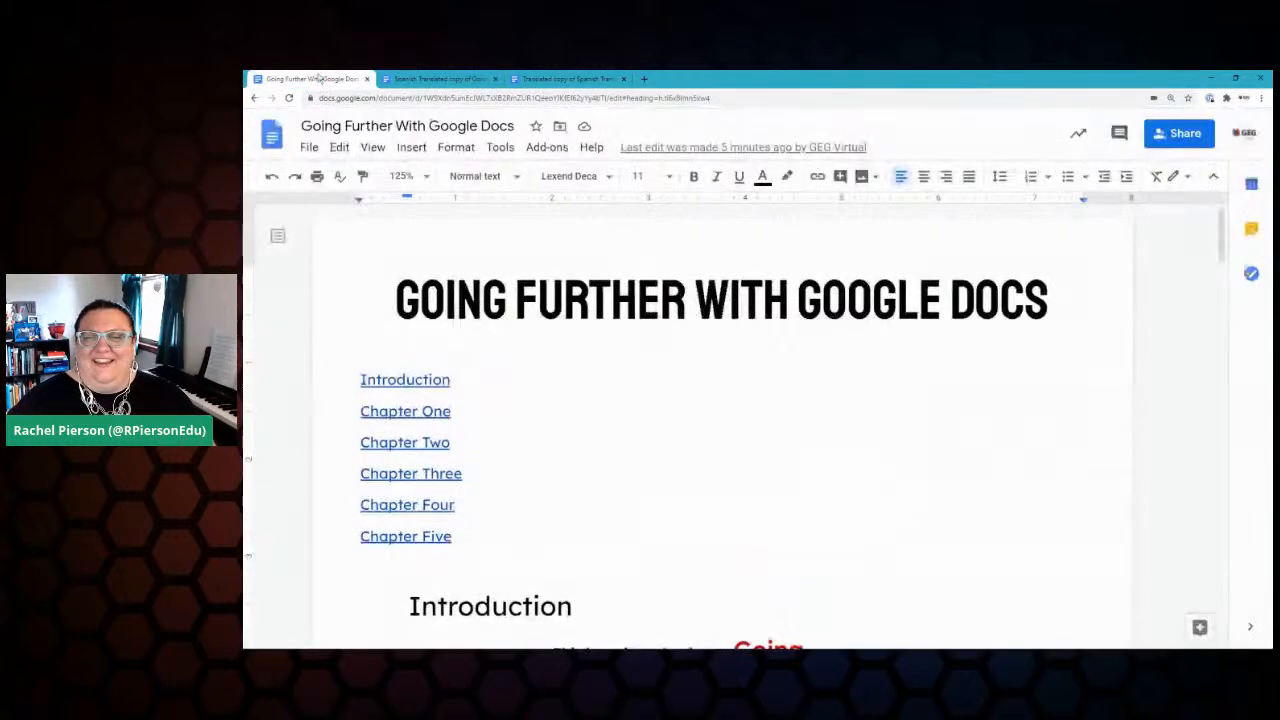
Step: Check Translate on the Keep checklist, close Keep, and select 'Google Docs' in the introduction
{"action": "left_click", "coordinate": [1251, 229]}
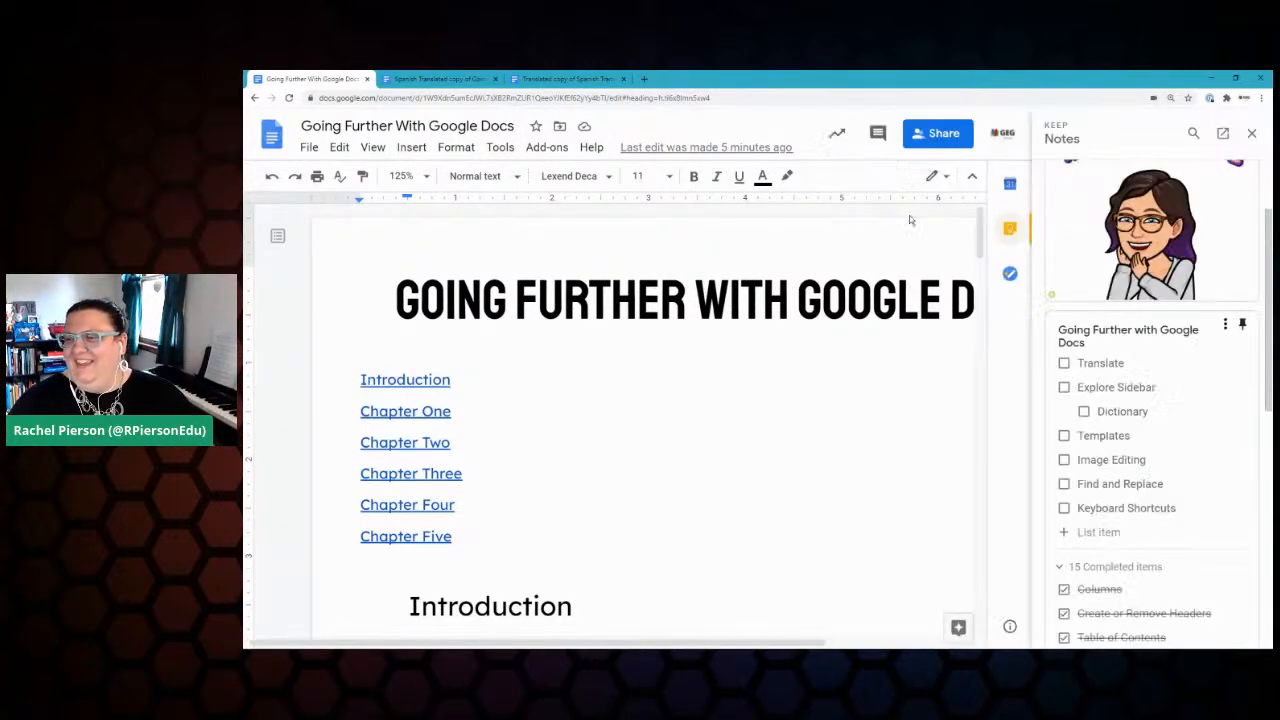
{"action": "left_click", "coordinate": [1064, 363]}
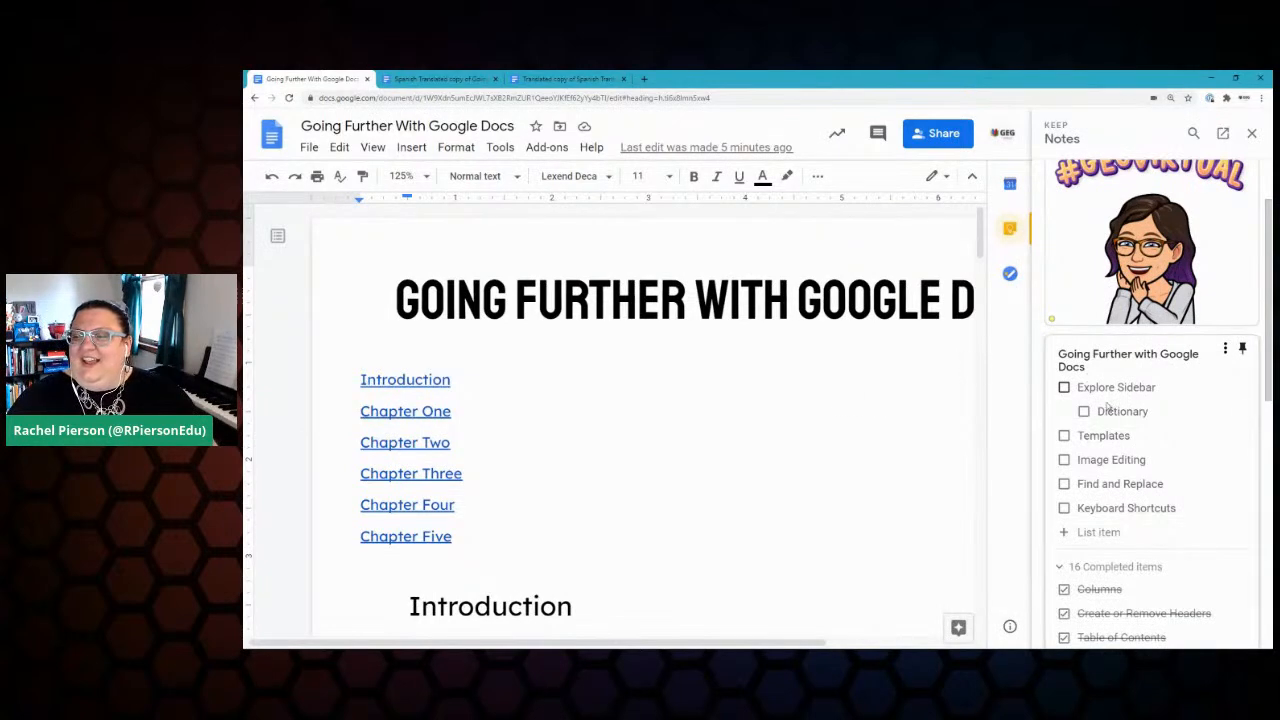
{"action": "scroll", "coordinate": [784, 418], "scroll_direction": "right", "scroll_amount": 3}
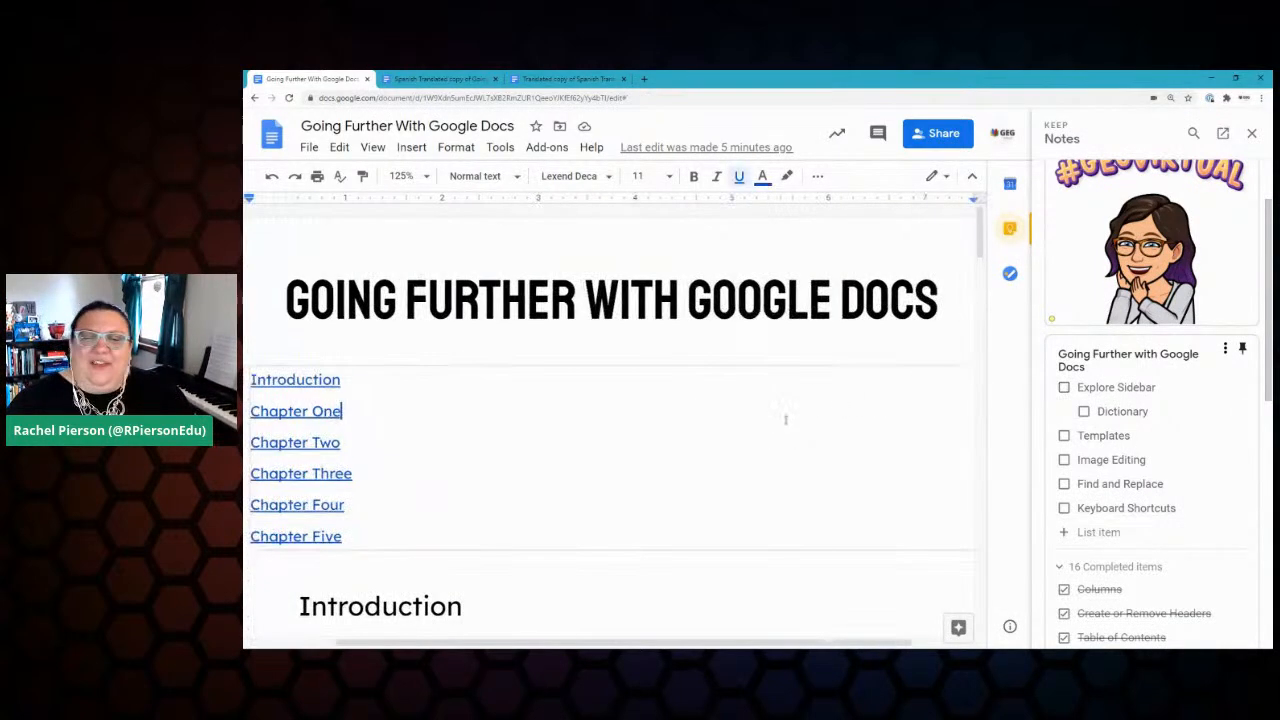
{"action": "left_click", "coordinate": [1010, 228]}
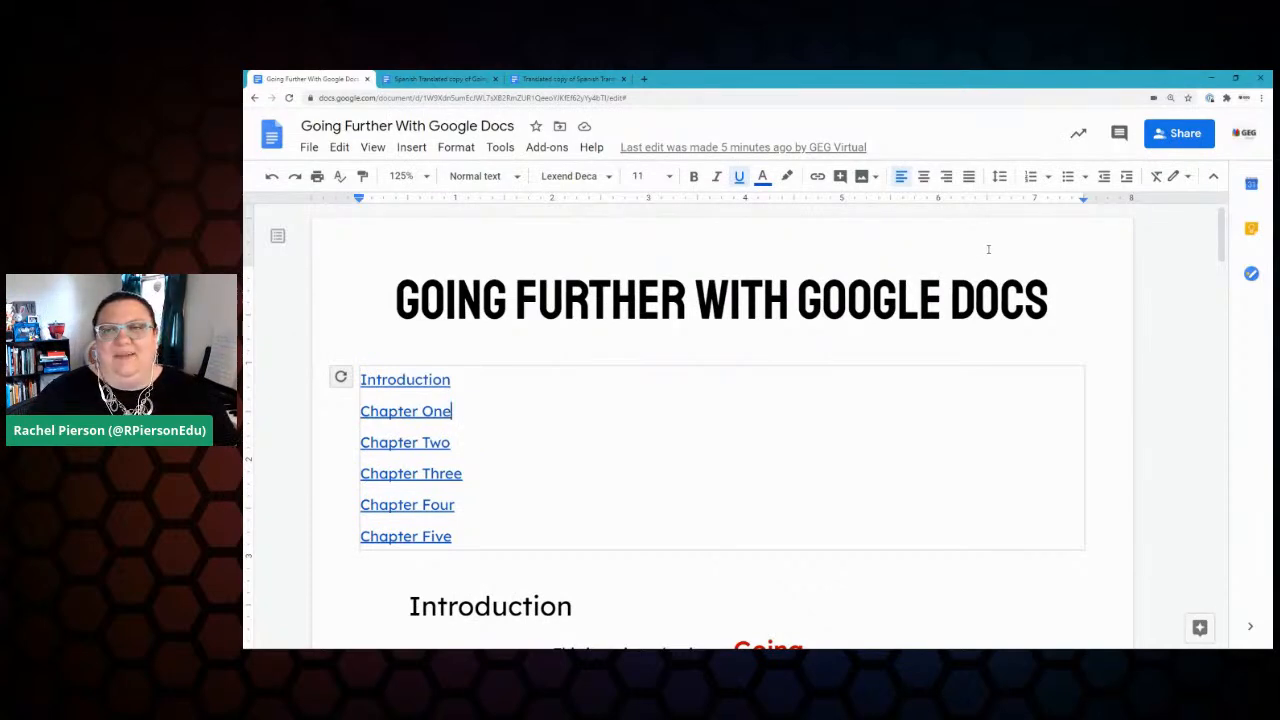
{"action": "scroll", "coordinate": [1131, 320], "scroll_direction": "down", "scroll_amount": 3}
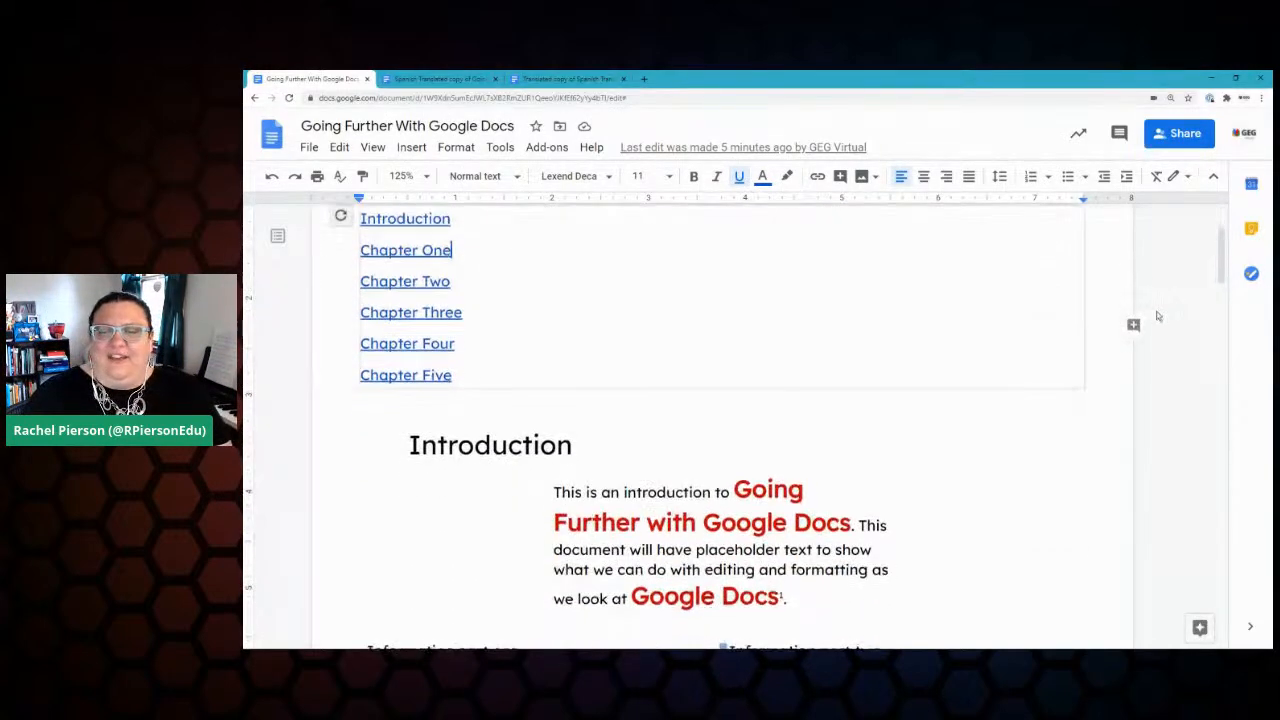
{"action": "left_click_drag", "start_coordinate": [703, 415], "coordinate": [852, 416]}
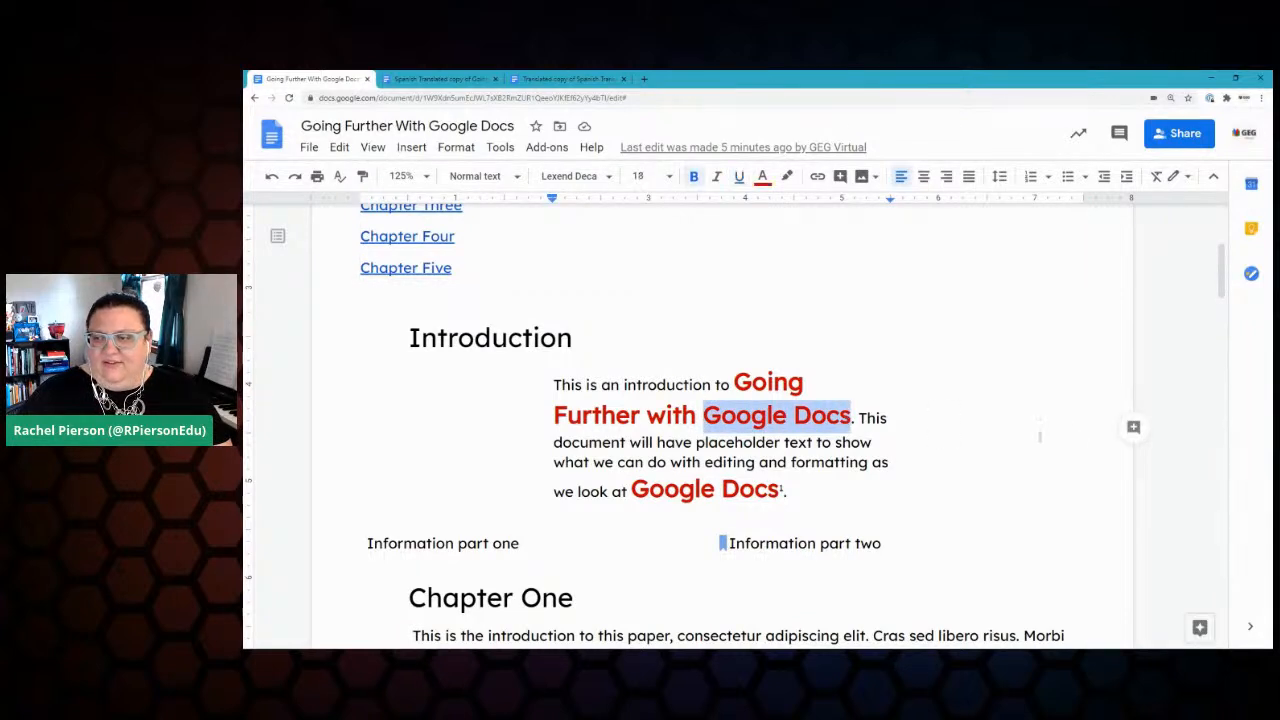
Step: Open Explore for the selected words and briefly browse the document menus
{"action": "left_click", "coordinate": [1196, 632]}
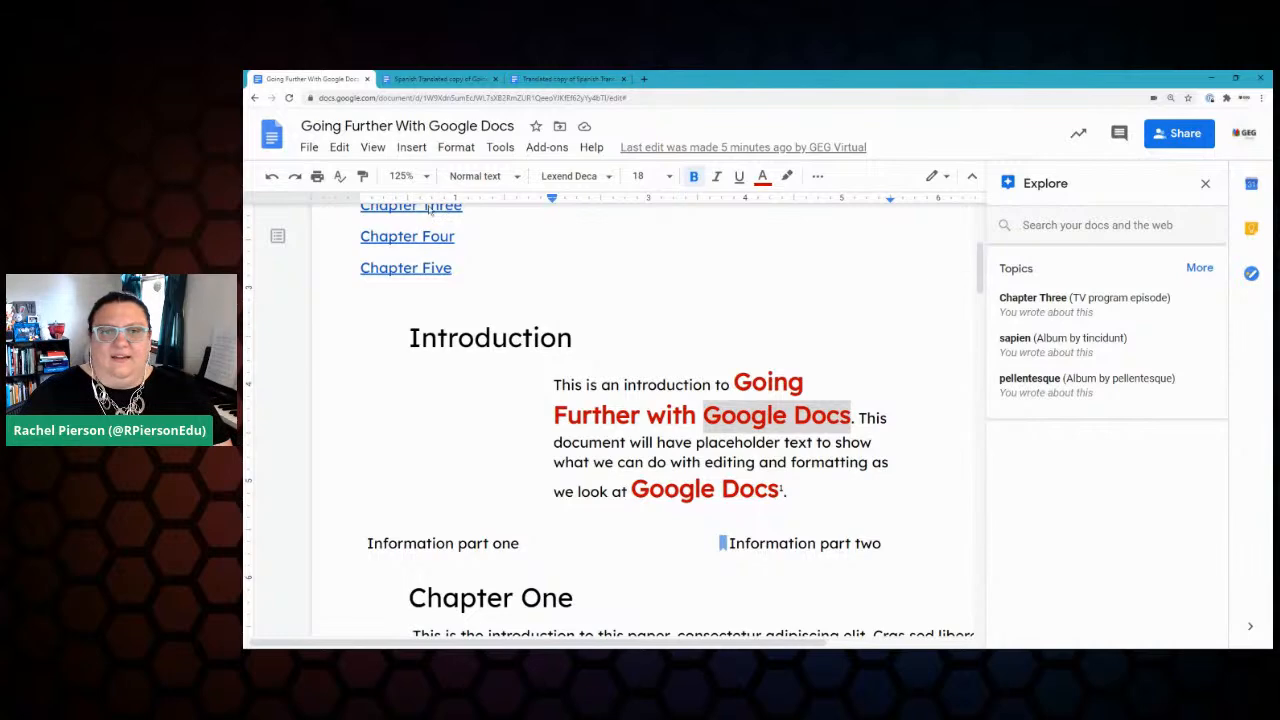
{"action": "left_click", "coordinate": [367, 148]}
{"action": "mouse_move", "coordinate": [409, 148]}
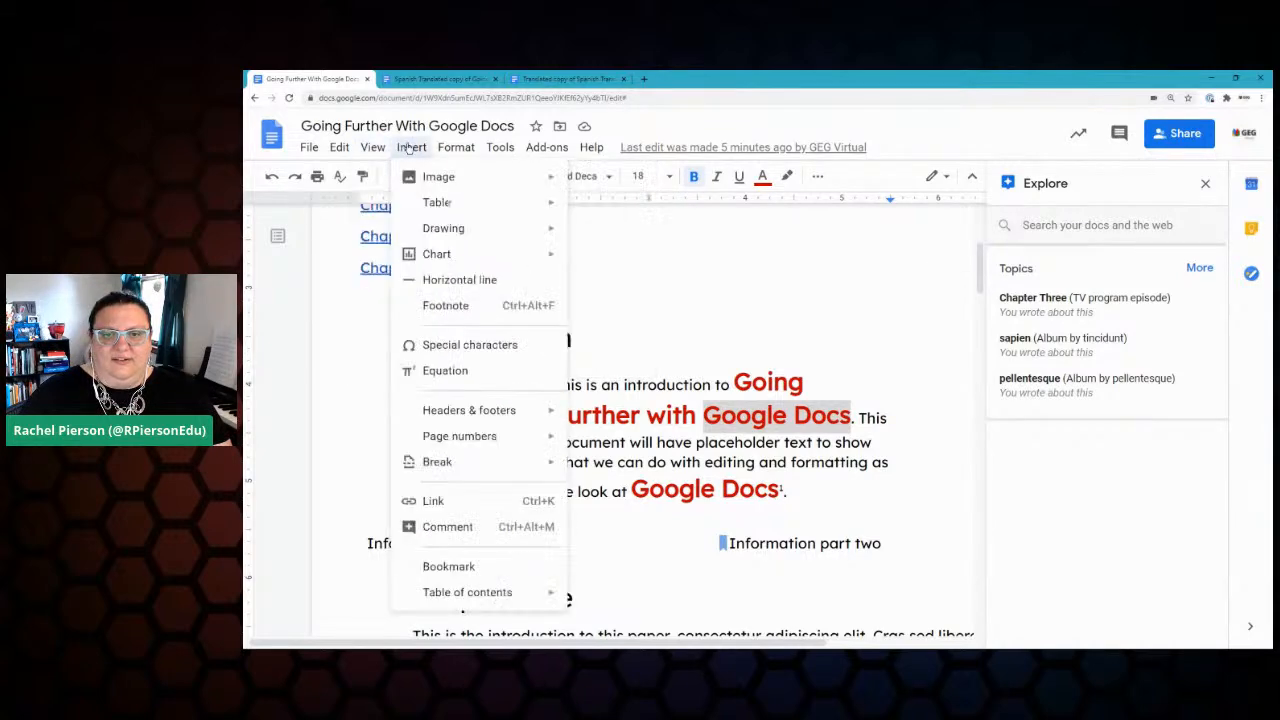
{"action": "mouse_move", "coordinate": [454, 148]}
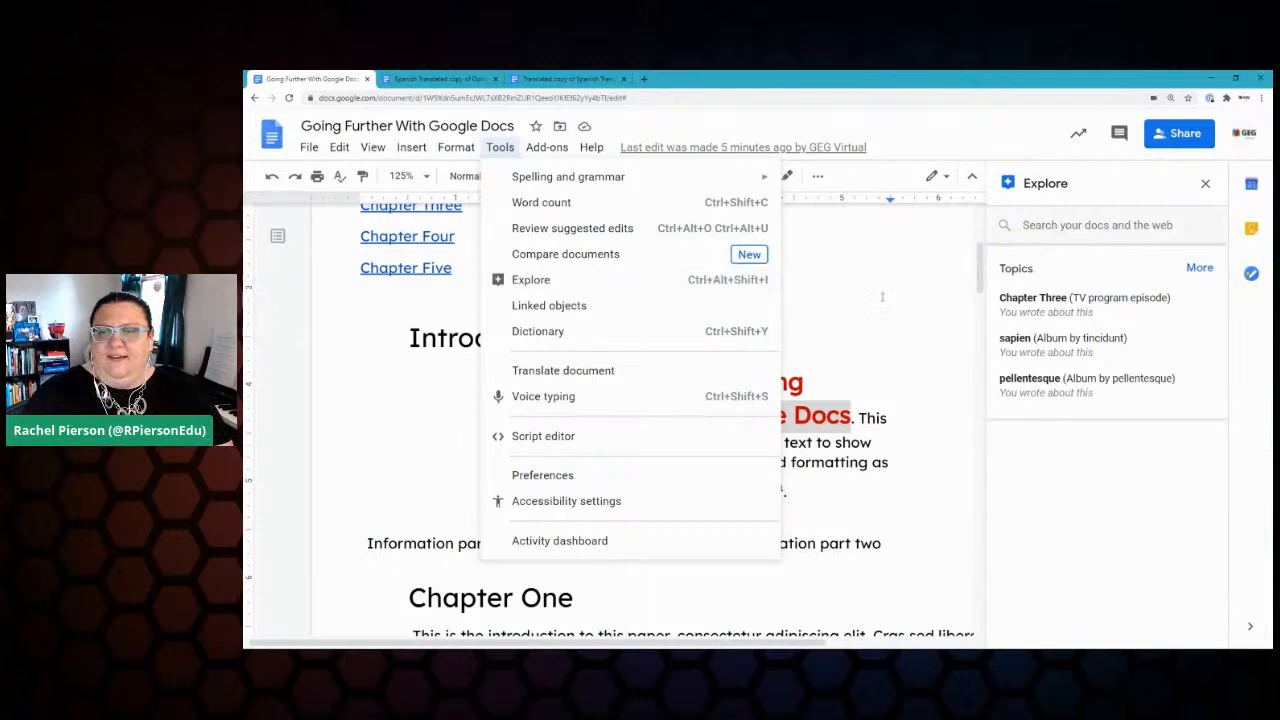
{"action": "left_click", "coordinate": [882, 261]}
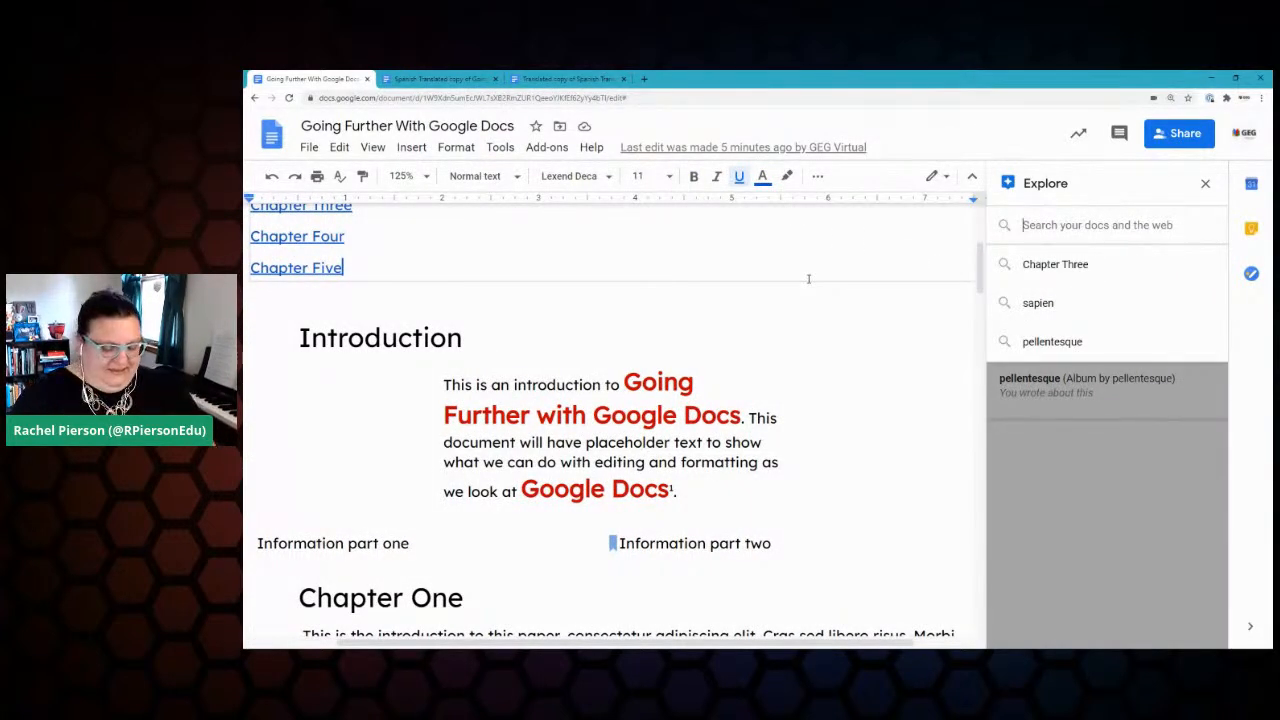
Step: Search Explore for 'google docs advanced' and place the caret after 'Information part one'
{"action": "type", "text": "google docs a"}
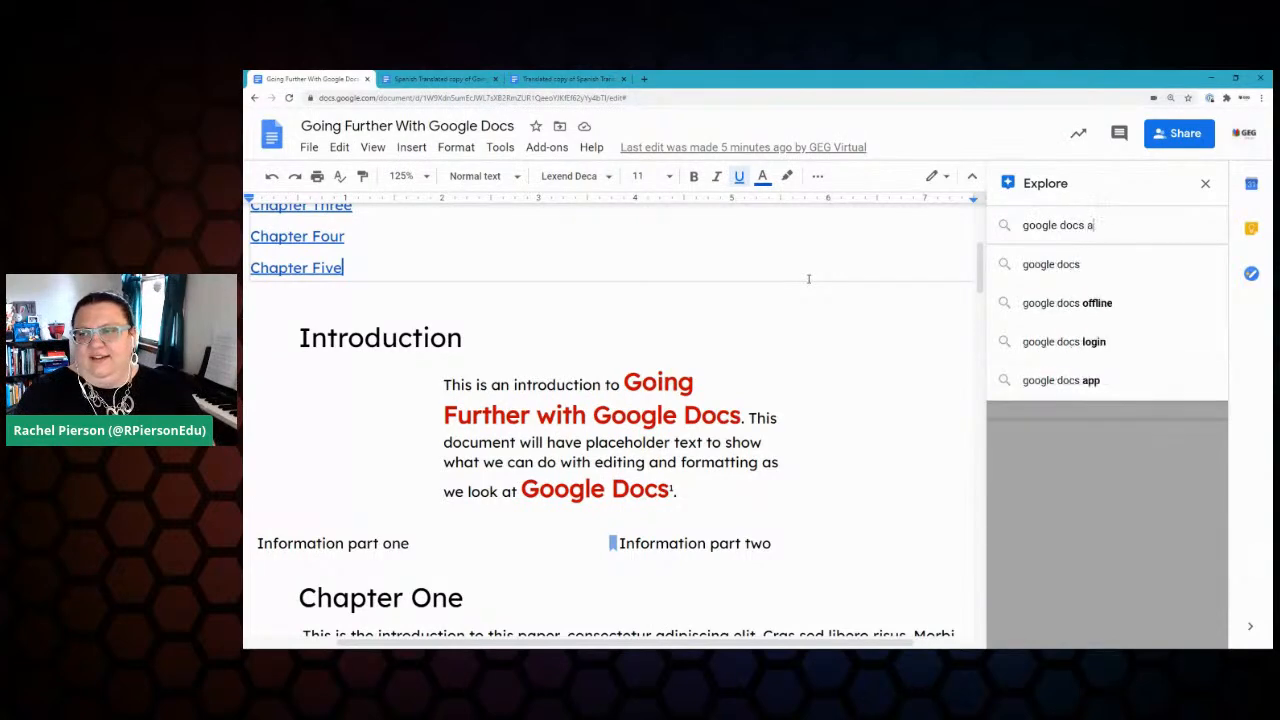
{"action": "type", "text": "dvanced"}
{"action": "key", "text": "Return"}
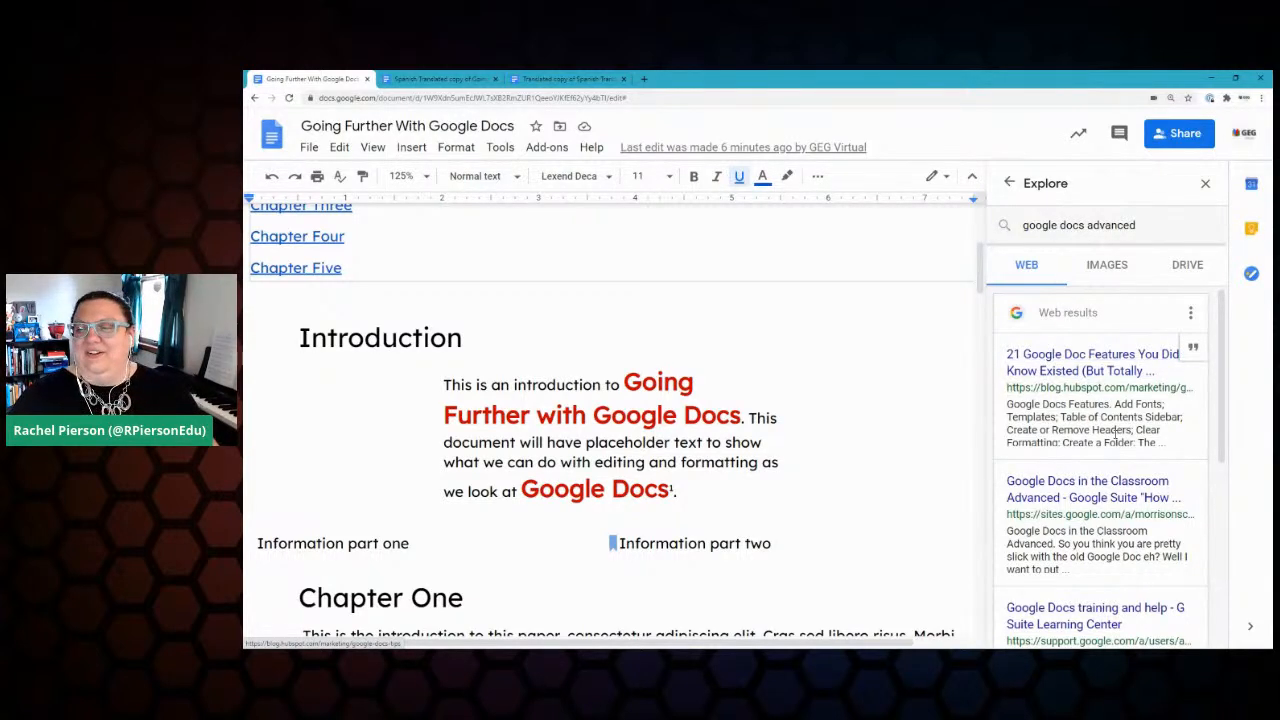
{"action": "scroll", "coordinate": [1100, 410], "scroll_direction": "down", "scroll_amount": 3}
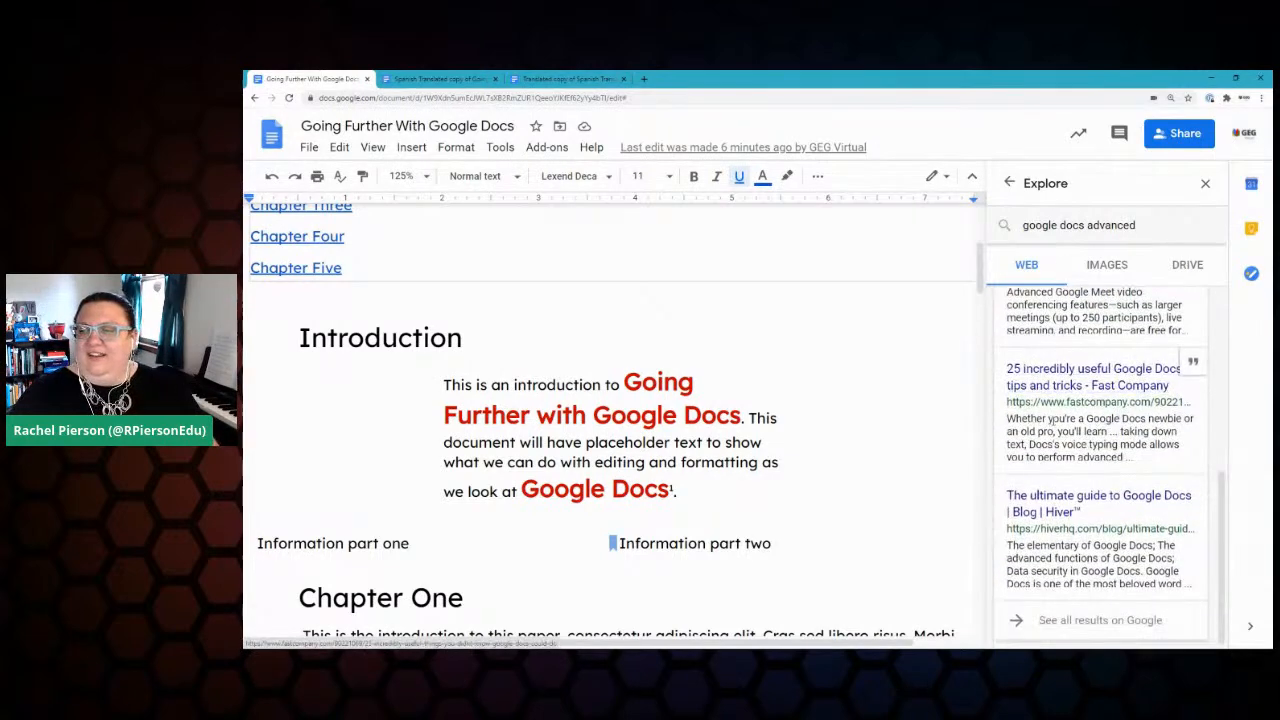
{"action": "scroll", "coordinate": [1100, 410], "scroll_direction": "up", "scroll_amount": 4}
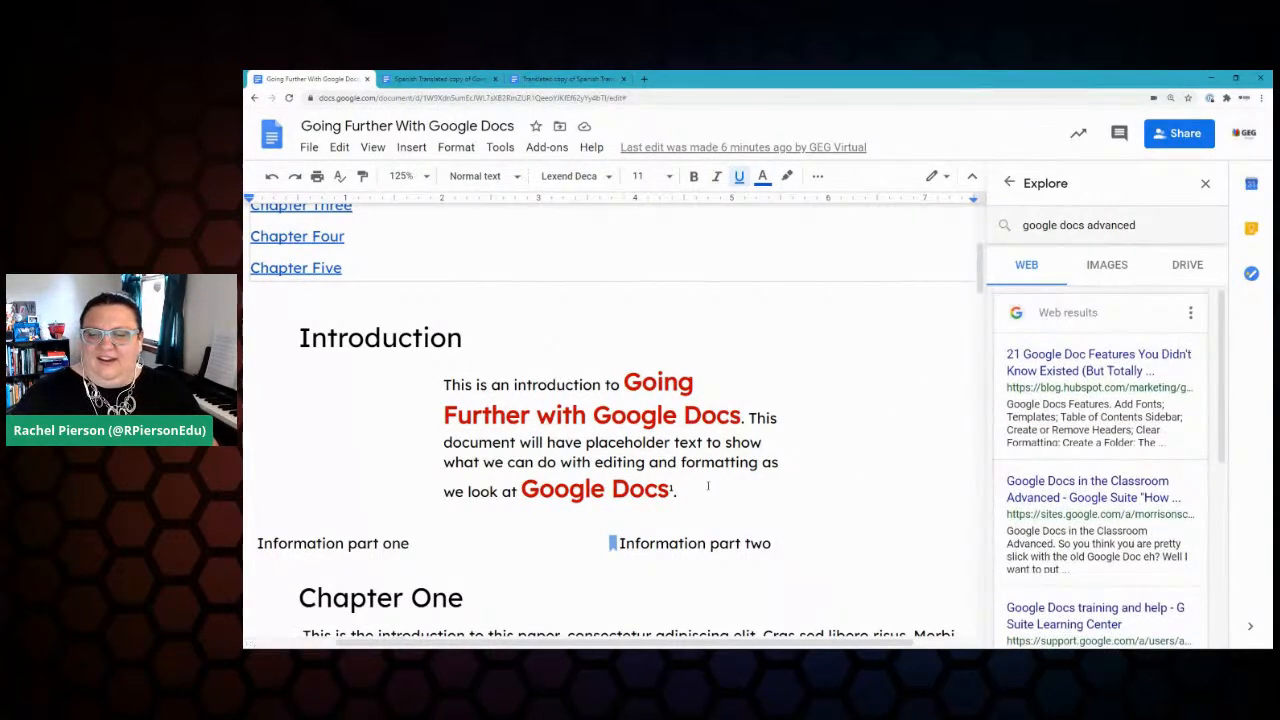
{"action": "left_click", "coordinate": [432, 551]}
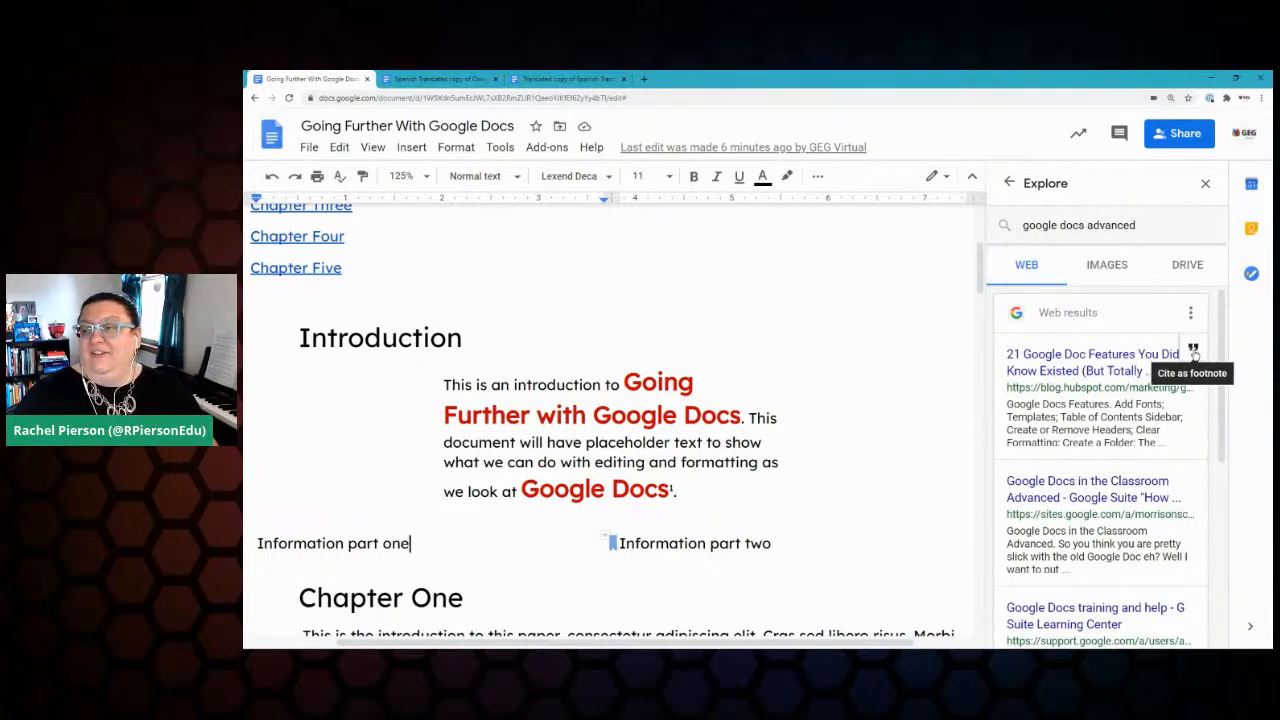
Step: Cite the HubSpot result '21 Google Doc Features You Didn't Know Existed' as footnote 2
{"action": "left_click", "coordinate": [1193, 350]}
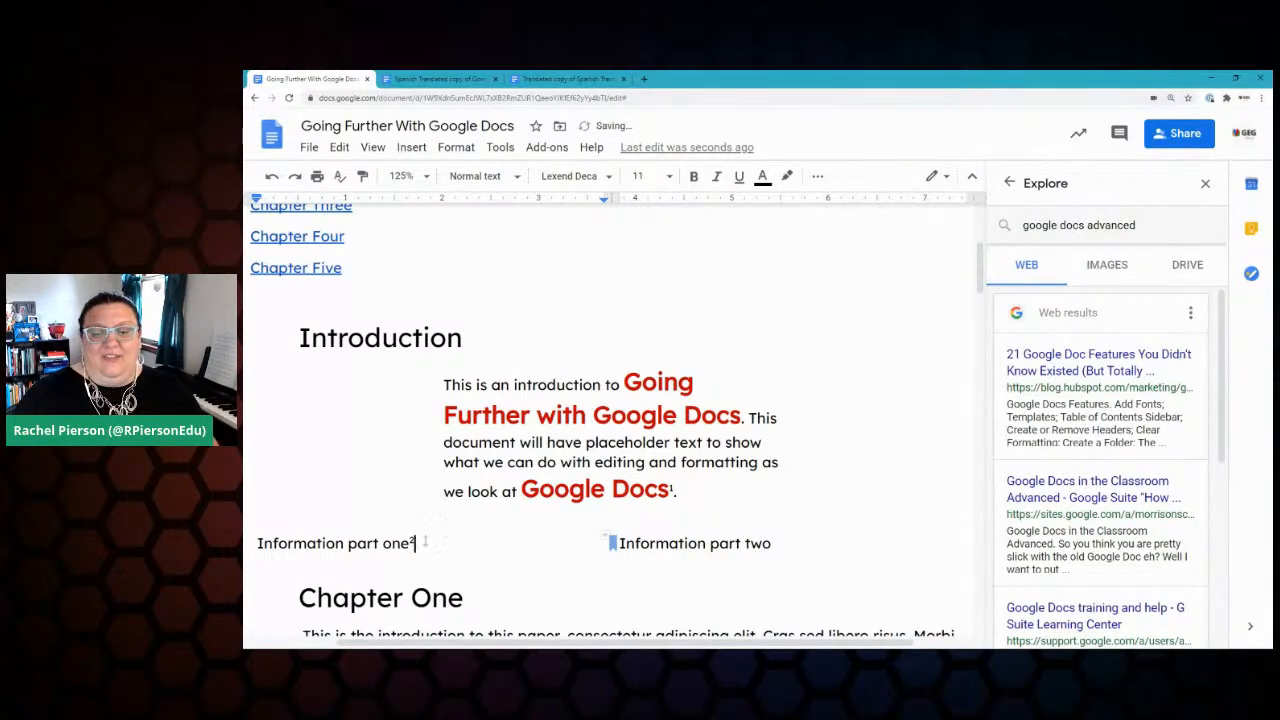
{"action": "scroll", "coordinate": [499, 514], "scroll_direction": "down", "scroll_amount": 10}
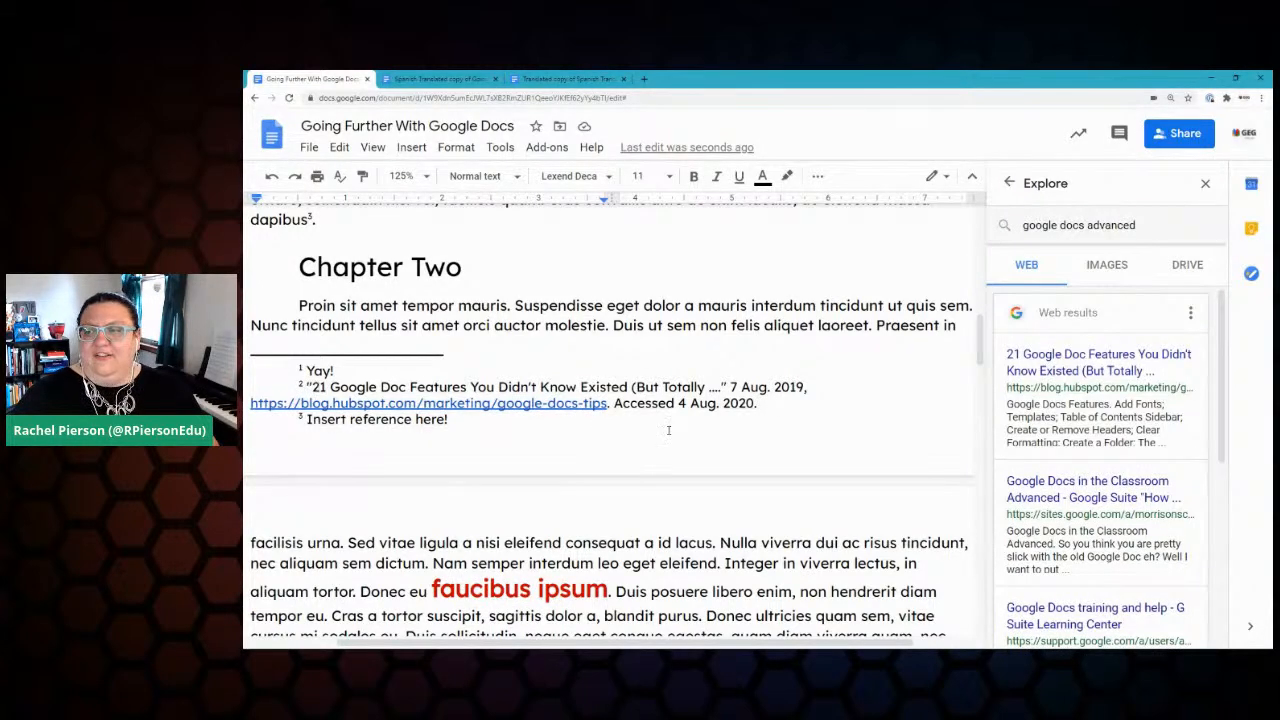
{"action": "left_click", "coordinate": [1056, 364]}
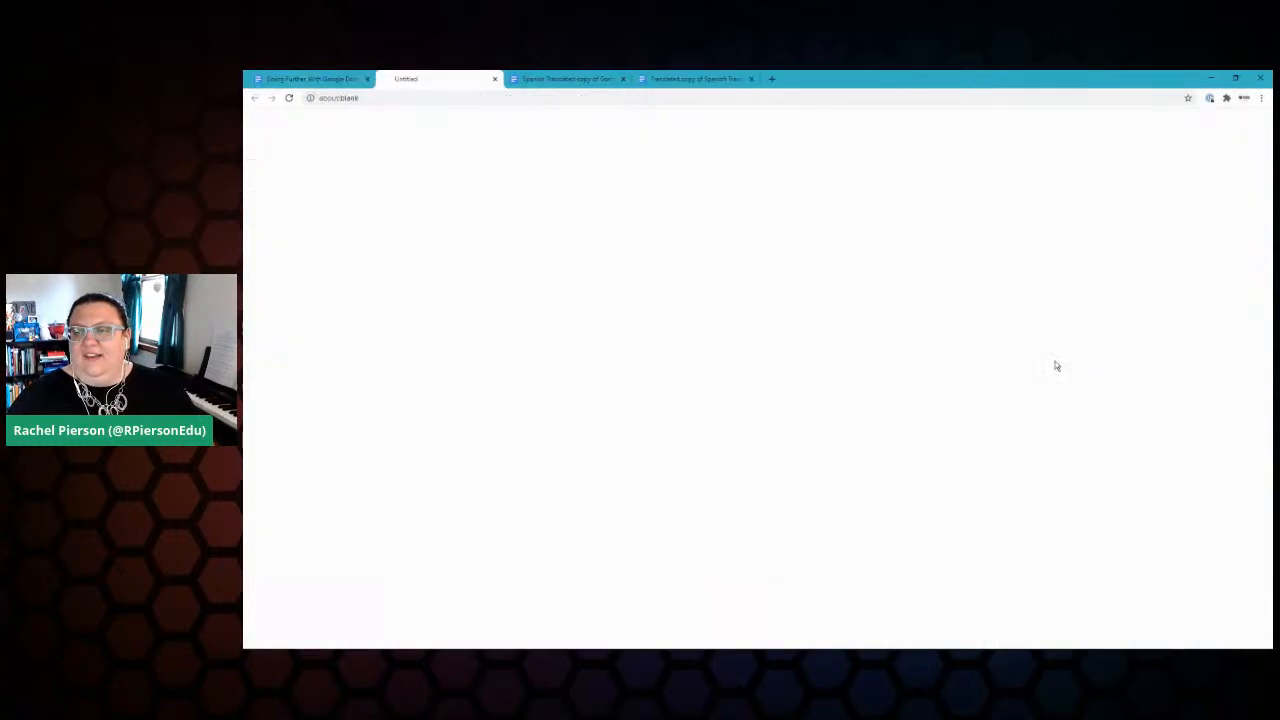
{"action": "left_click", "coordinate": [496, 79]}
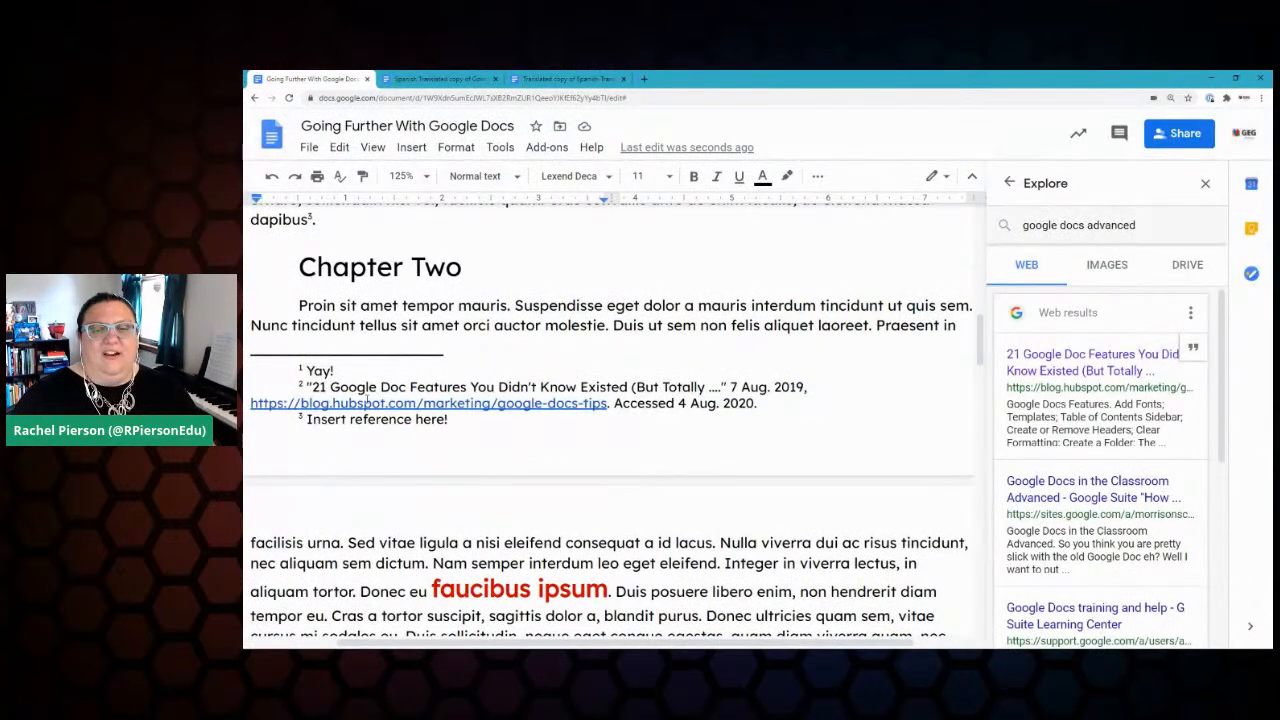
Step: Browse the Explore image and Drive results, then search Explore for 'pellentesque'
{"action": "left_click", "coordinate": [1105, 266]}
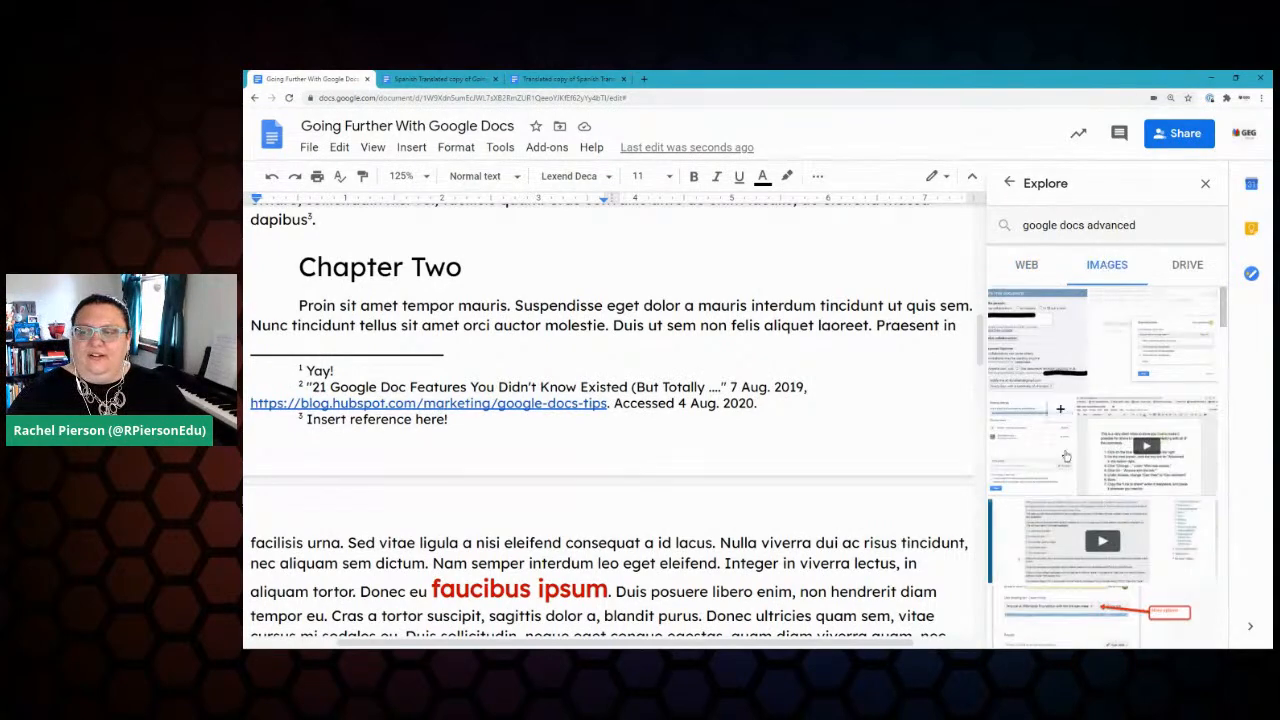
{"action": "left_click", "coordinate": [1187, 266]}
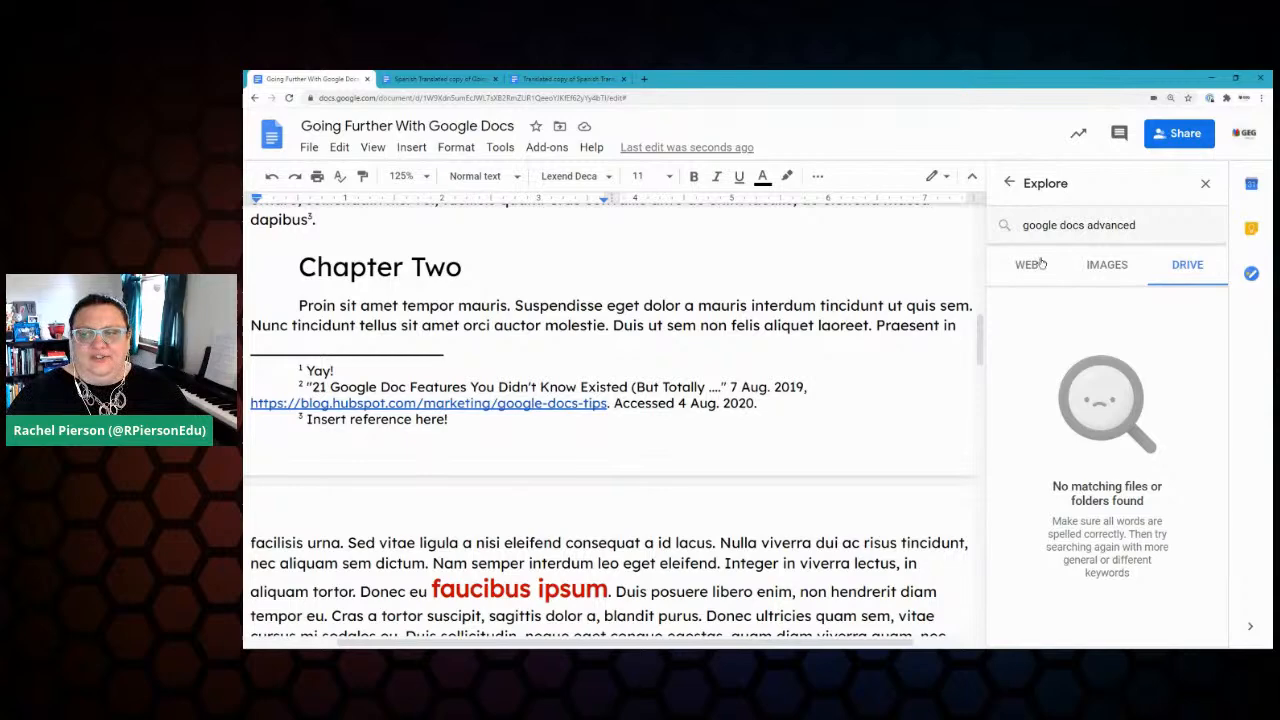
{"action": "left_click", "coordinate": [1167, 227]}
{"action": "key", "text": "BackSpace"}
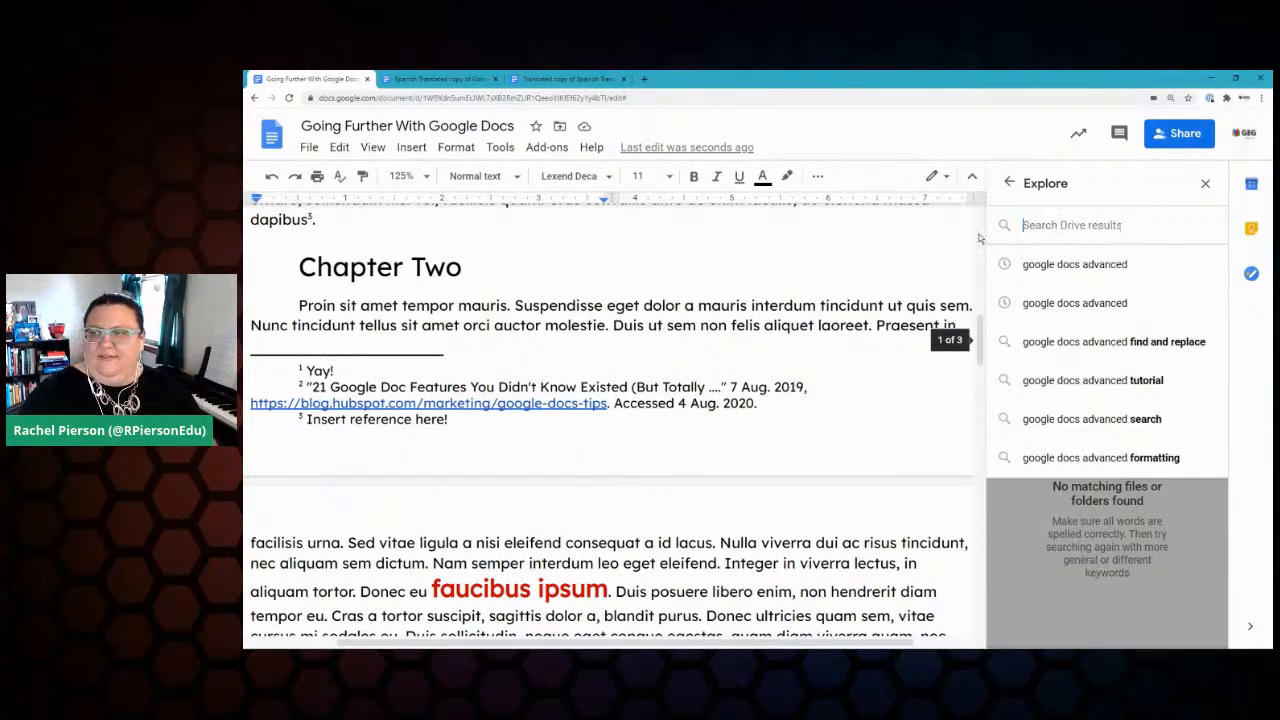
{"action": "left_click", "coordinate": [1052, 419]}
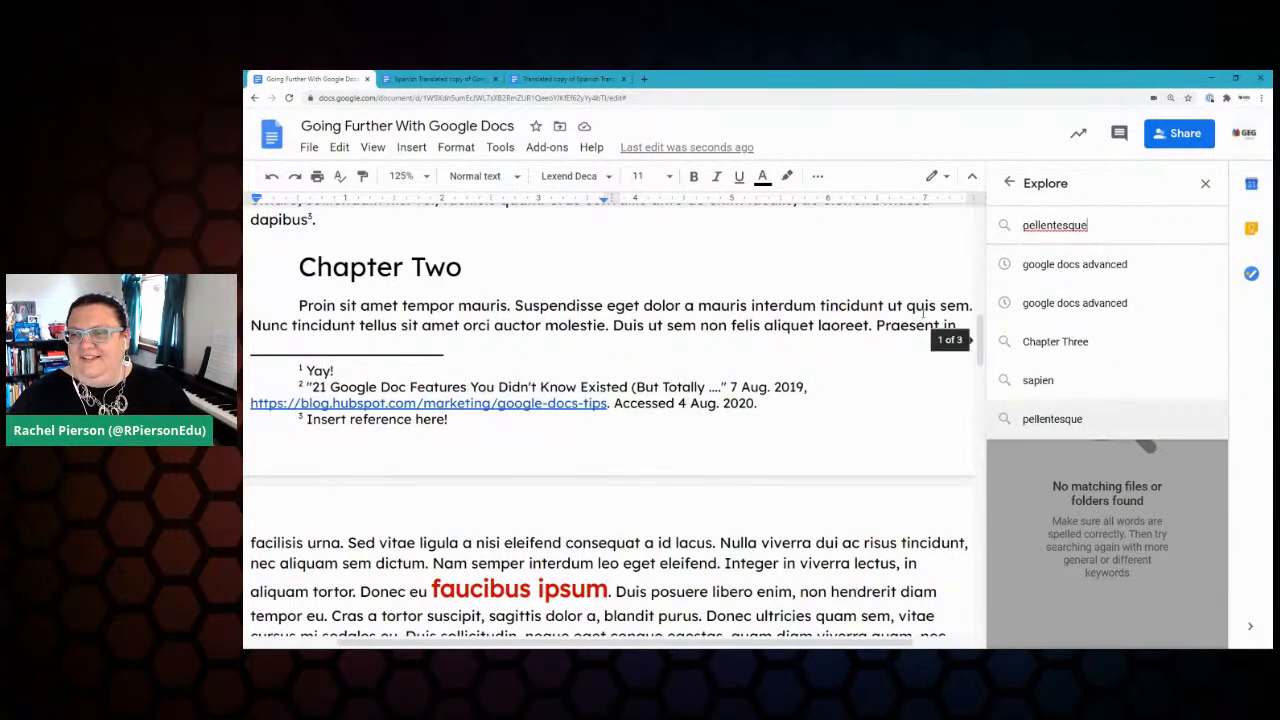
{"action": "left_click", "coordinate": [1015, 225]}
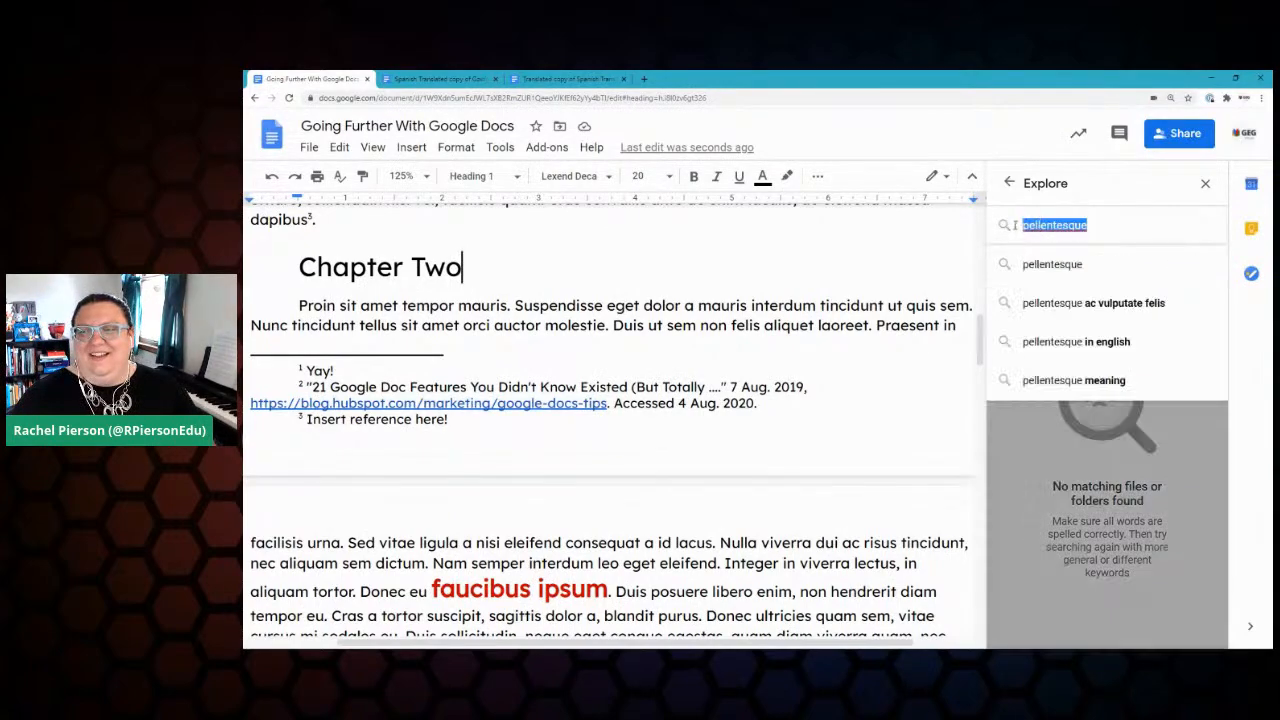
Step: Close the Explore panel and select the word 'introduction' in Chapter One
{"action": "left_click", "coordinate": [1205, 183]}
{"action": "scroll", "coordinate": [810, 411], "scroll_direction": "up", "scroll_amount": 3}
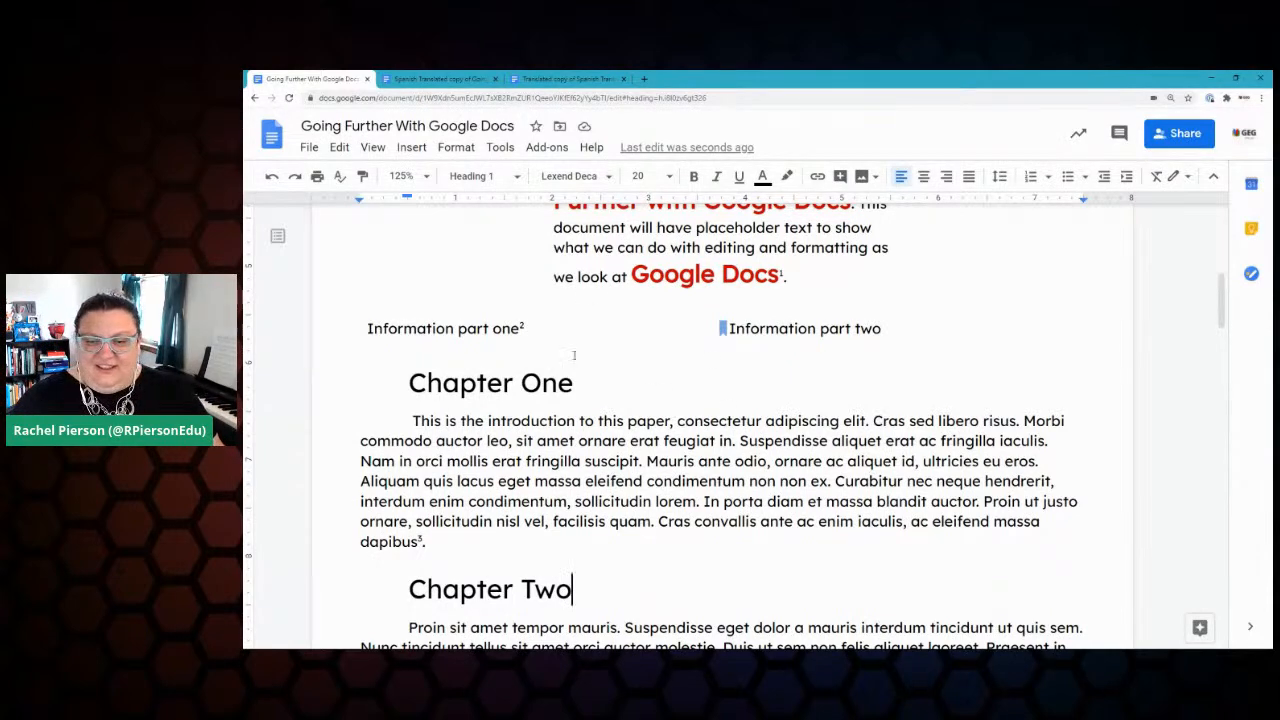
{"action": "left_click_drag", "start_coordinate": [488, 421], "coordinate": [575, 421]}
{"action": "right_click", "coordinate": [563, 424]}
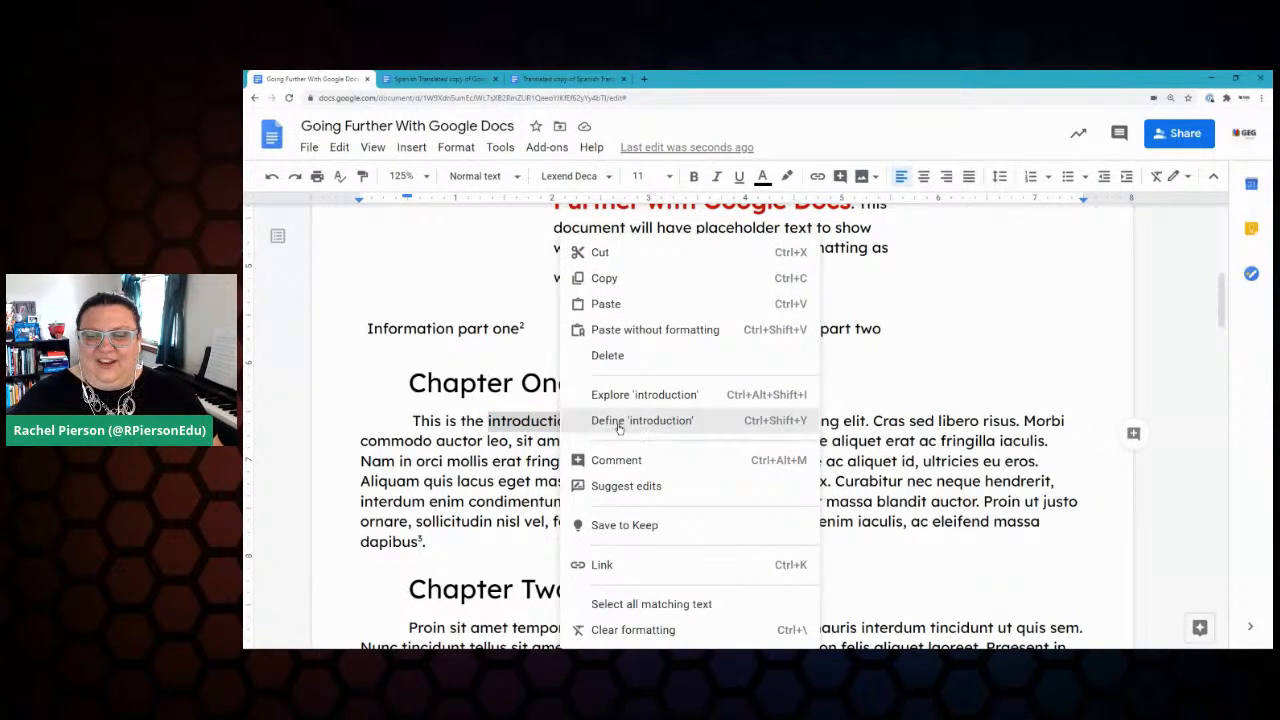
{"action": "left_click", "coordinate": [612, 421]}
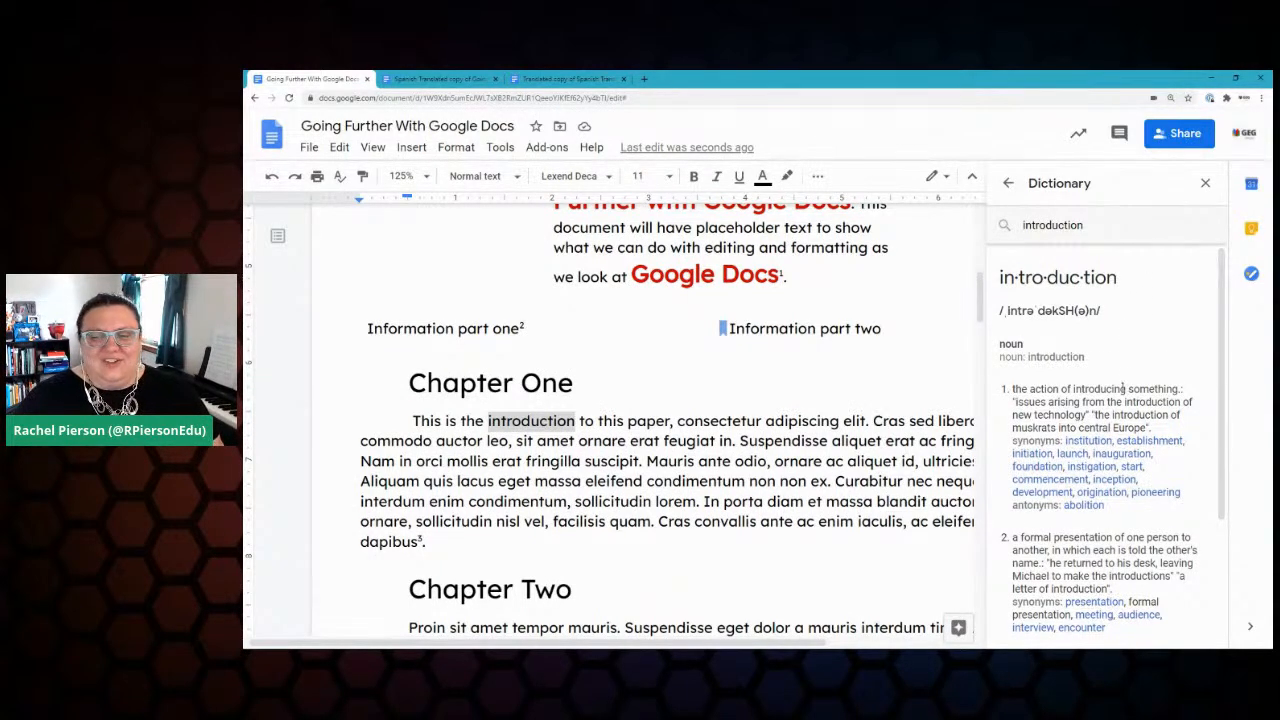
{"action": "scroll", "coordinate": [1122, 508], "scroll_direction": "down", "scroll_amount": 2}
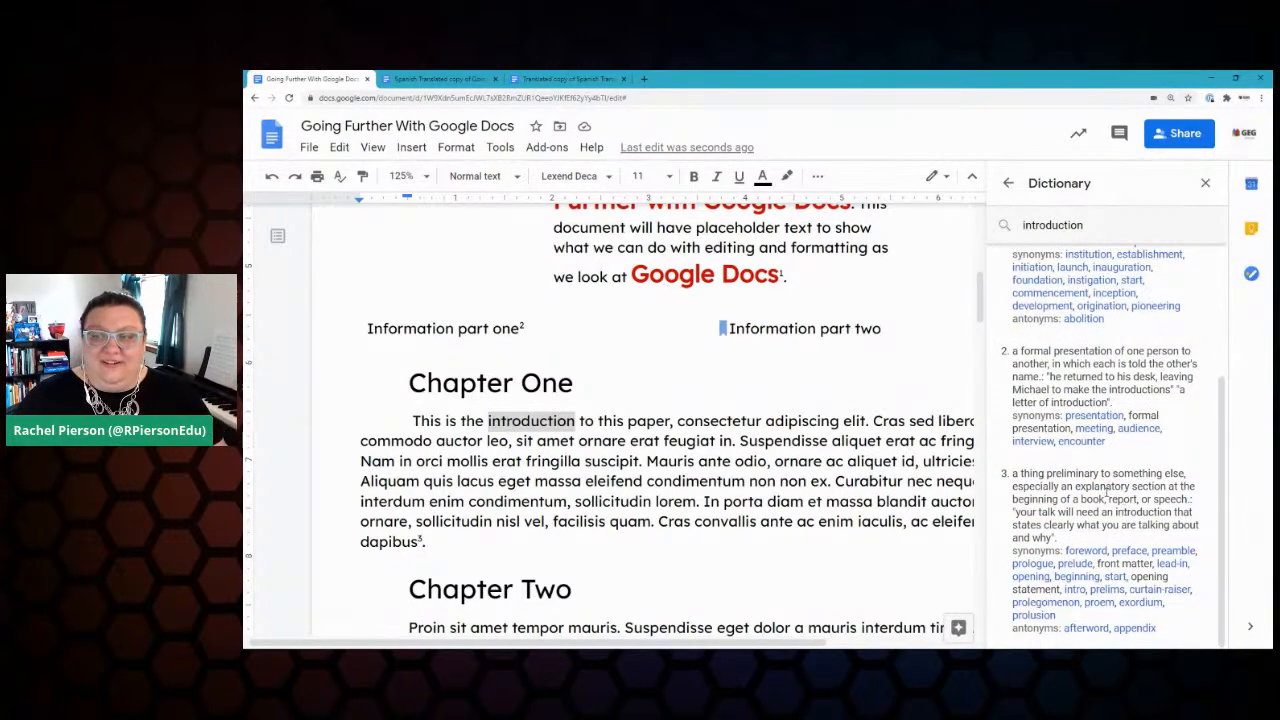
{"action": "scroll", "coordinate": [1110, 500], "scroll_direction": "up", "scroll_amount": 2}
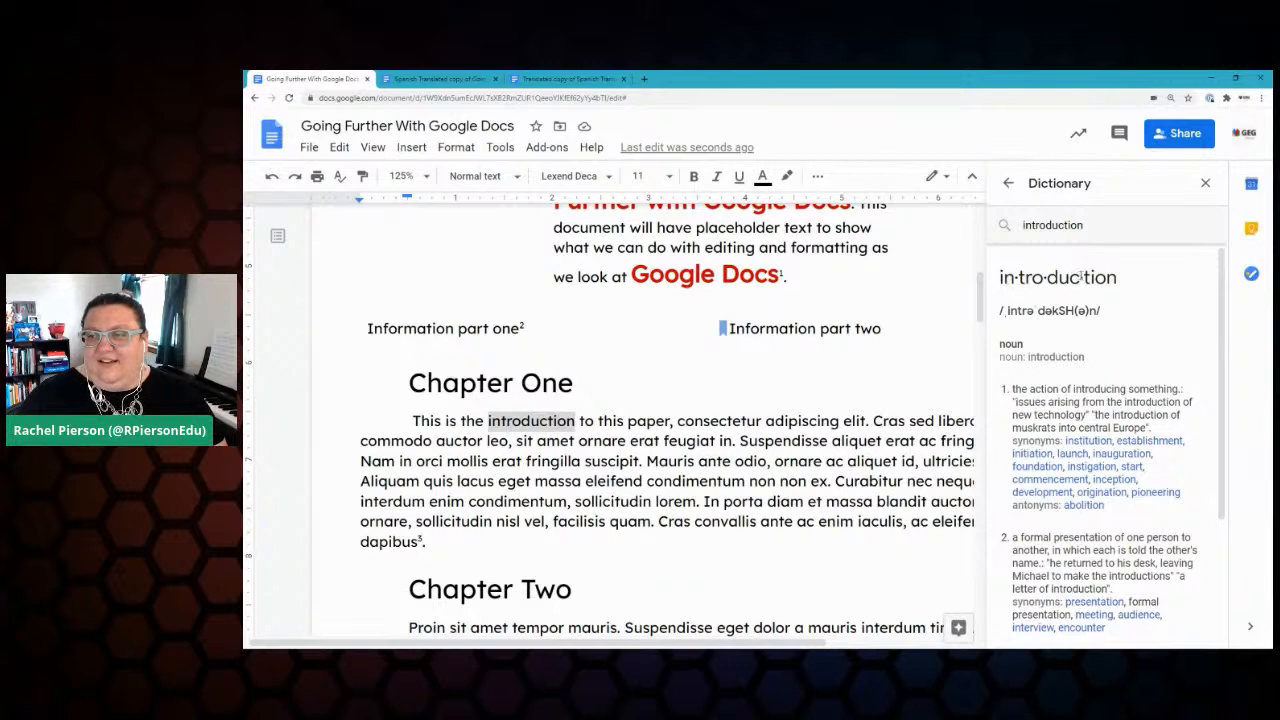
{"action": "left_click_drag", "start_coordinate": [1114, 278], "coordinate": [985, 286]}
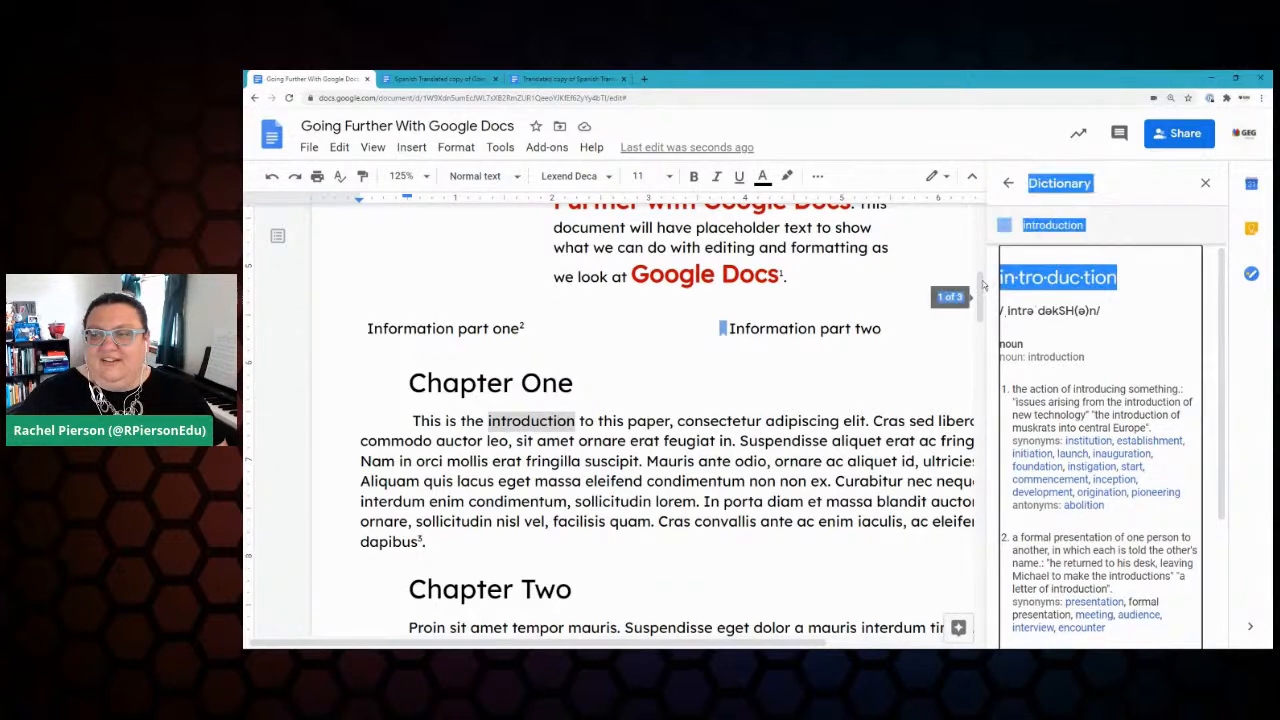
{"action": "left_click", "coordinate": [1121, 286]}
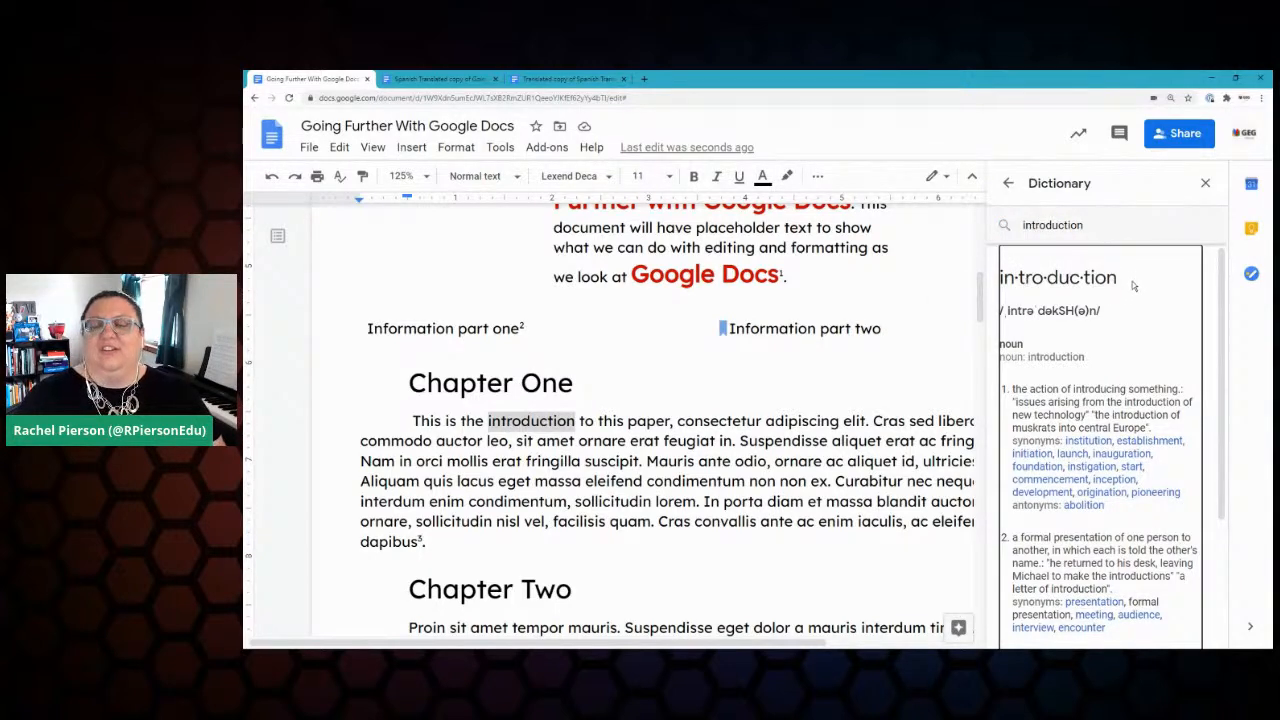
{"action": "left_click", "coordinate": [1009, 186]}
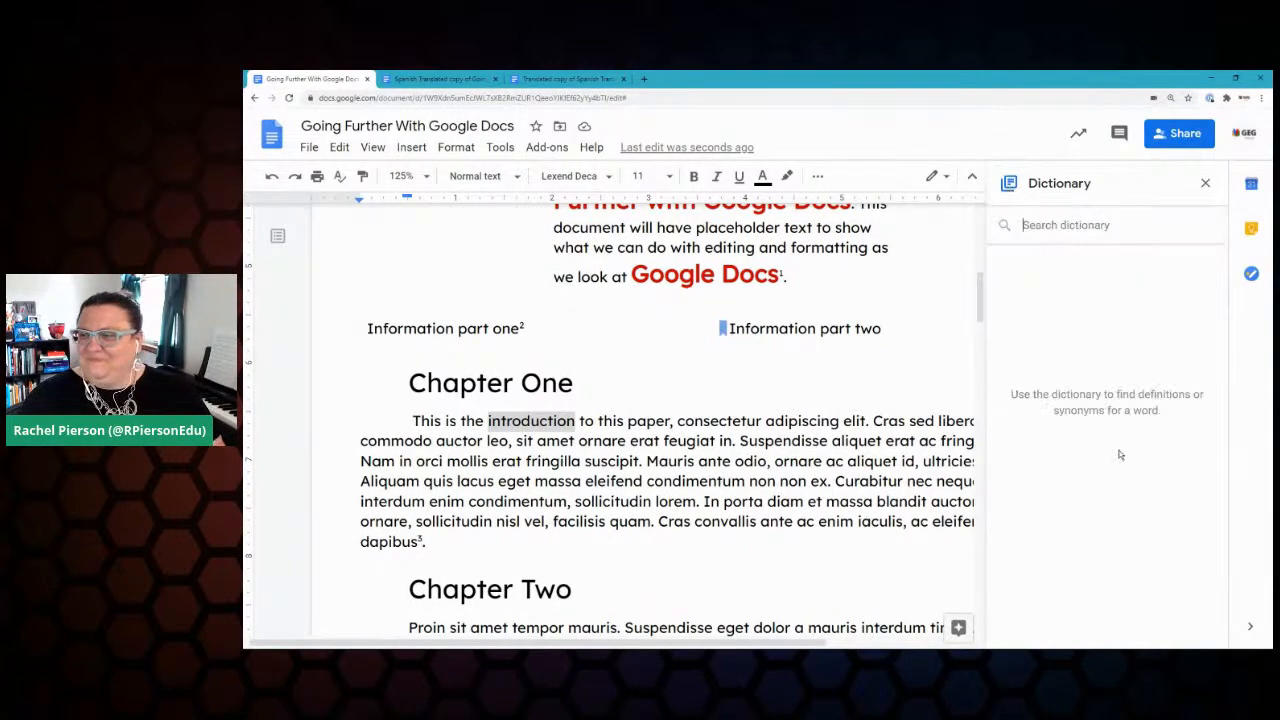
{"action": "left_click", "coordinate": [1205, 183]}
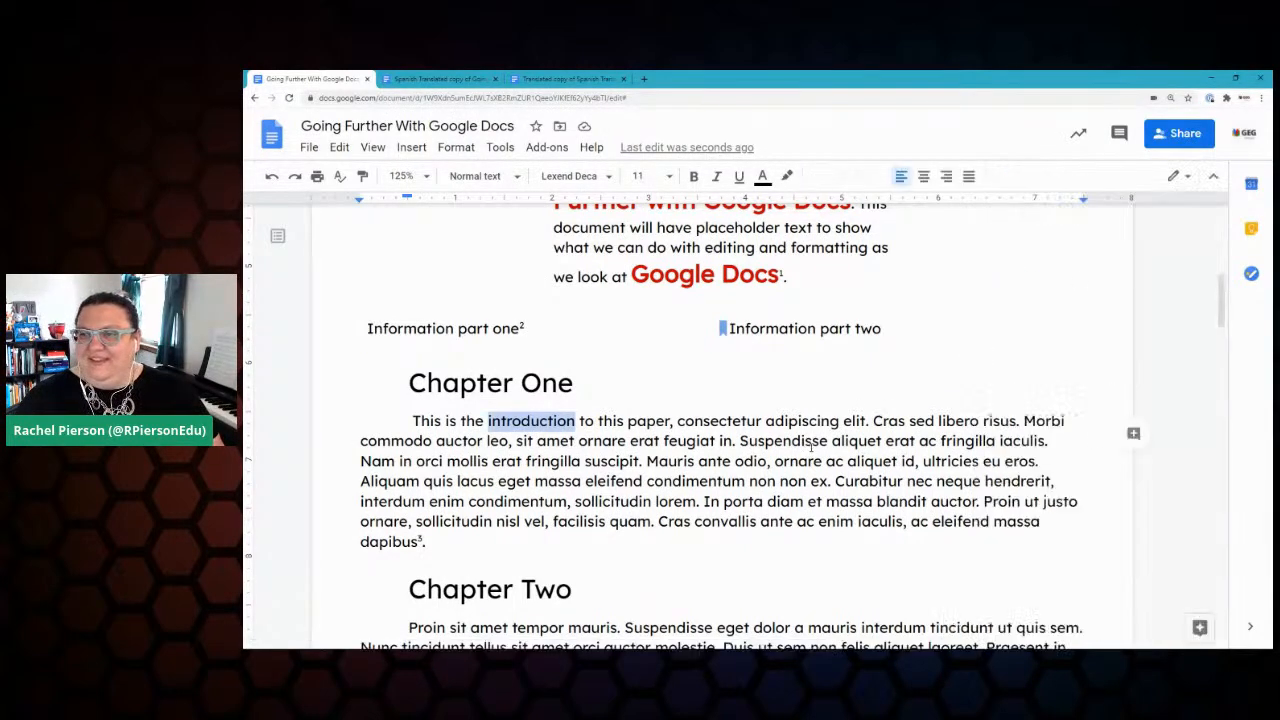
Step: Tick off Explore Sidebar in the Keep checklist, review the note's items, and close Keep
{"action": "left_click", "coordinate": [1251, 229]}
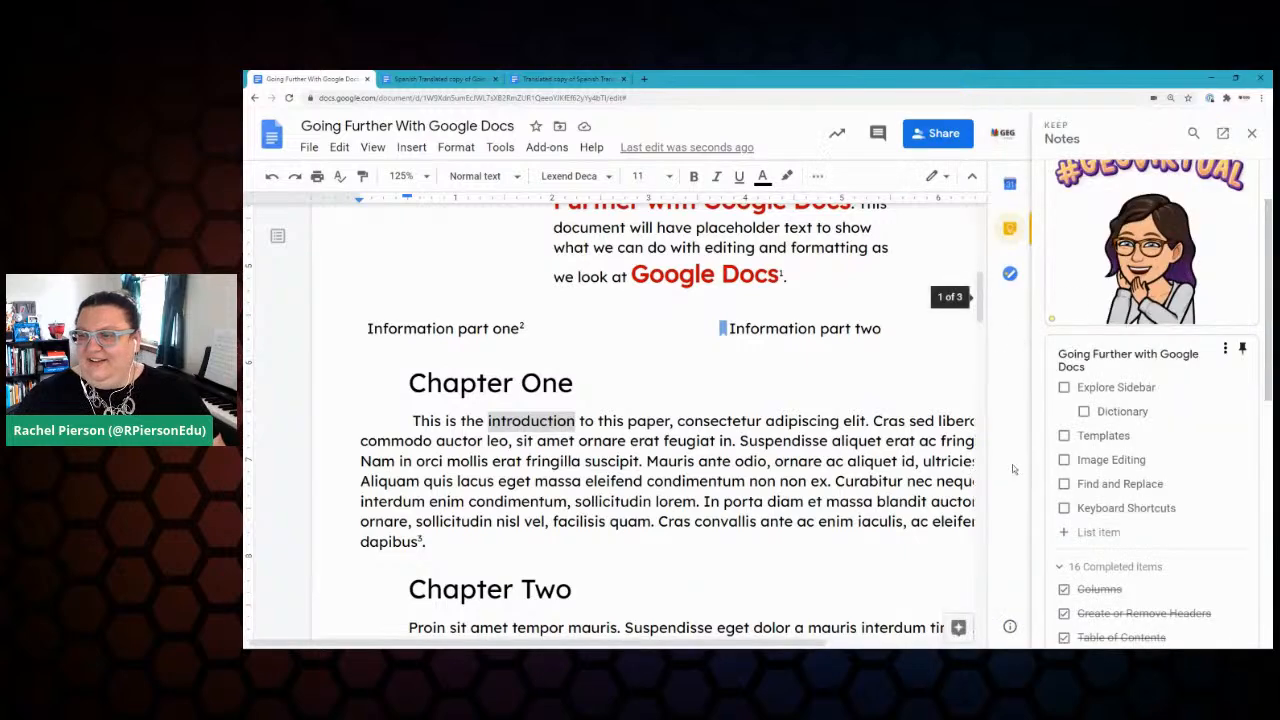
{"action": "left_click", "coordinate": [1064, 387]}
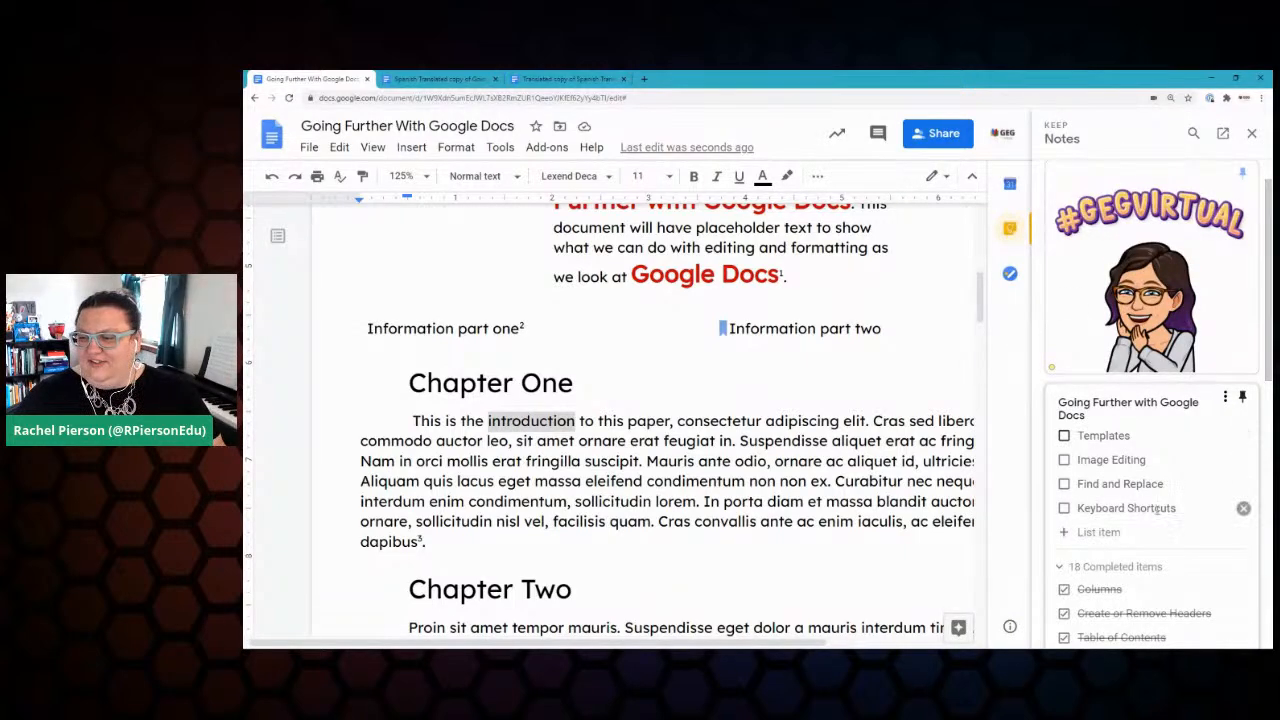
{"action": "scroll", "coordinate": [1160, 543], "scroll_direction": "down", "scroll_amount": 3}
{"action": "scroll", "coordinate": [1163, 545], "scroll_direction": "down", "scroll_amount": 5}
{"action": "scroll", "coordinate": [1063, 458], "scroll_direction": "up", "scroll_amount": 2}
{"action": "scroll", "coordinate": [1063, 458], "scroll_direction": "down", "scroll_amount": 3}
{"action": "scroll", "coordinate": [1100, 425], "scroll_direction": "up", "scroll_amount": 6}
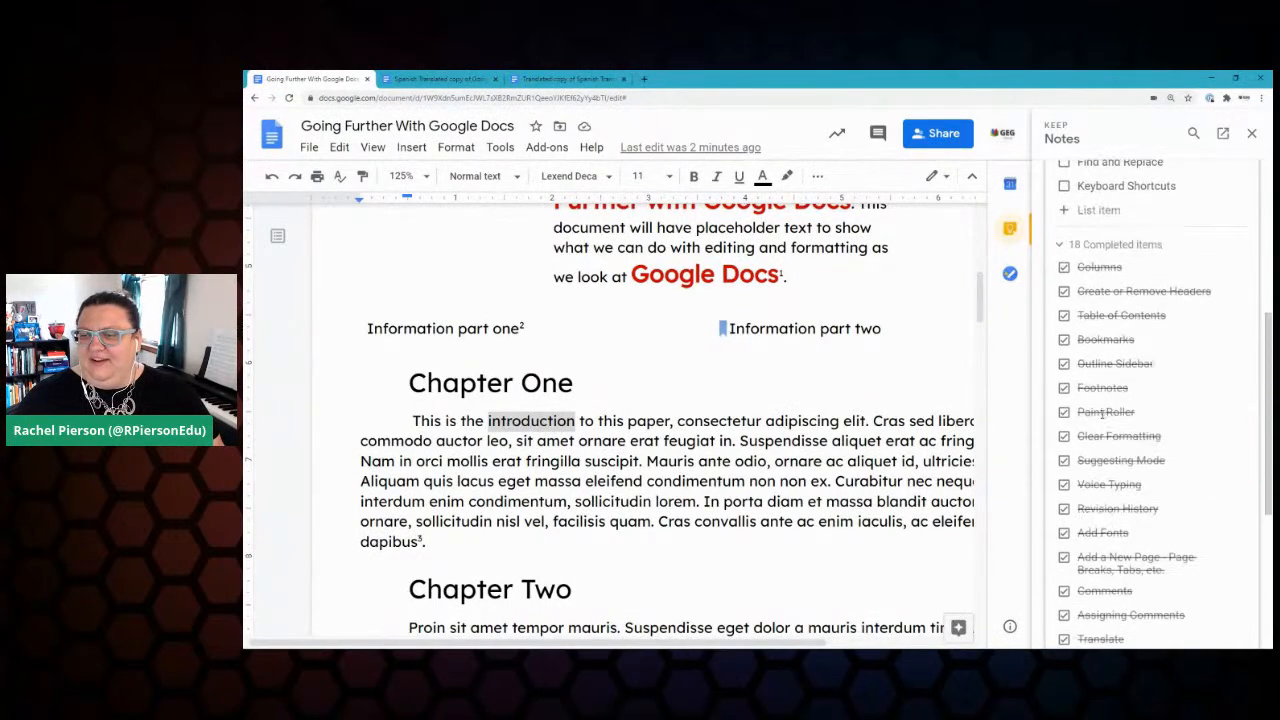
{"action": "scroll", "coordinate": [1104, 428], "scroll_direction": "up", "scroll_amount": 2}
{"action": "scroll", "coordinate": [1110, 435], "scroll_direction": "down", "scroll_amount": 1}
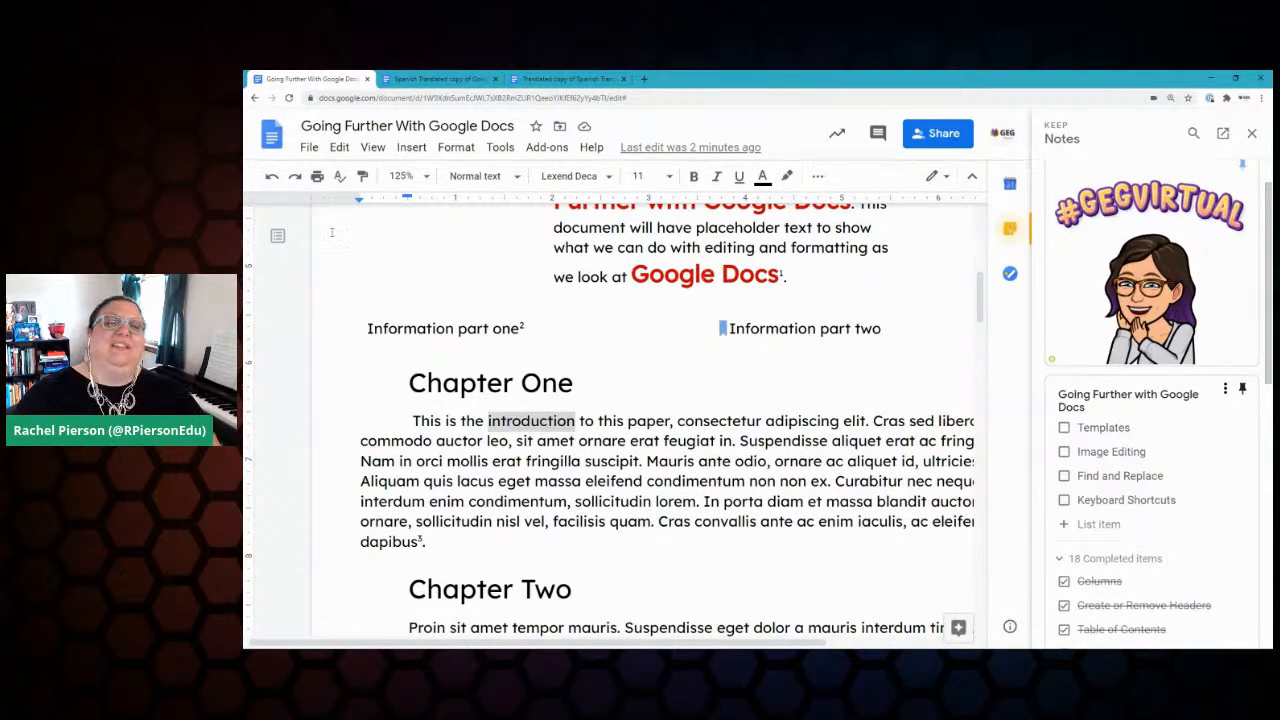
{"action": "left_click", "coordinate": [1251, 133]}
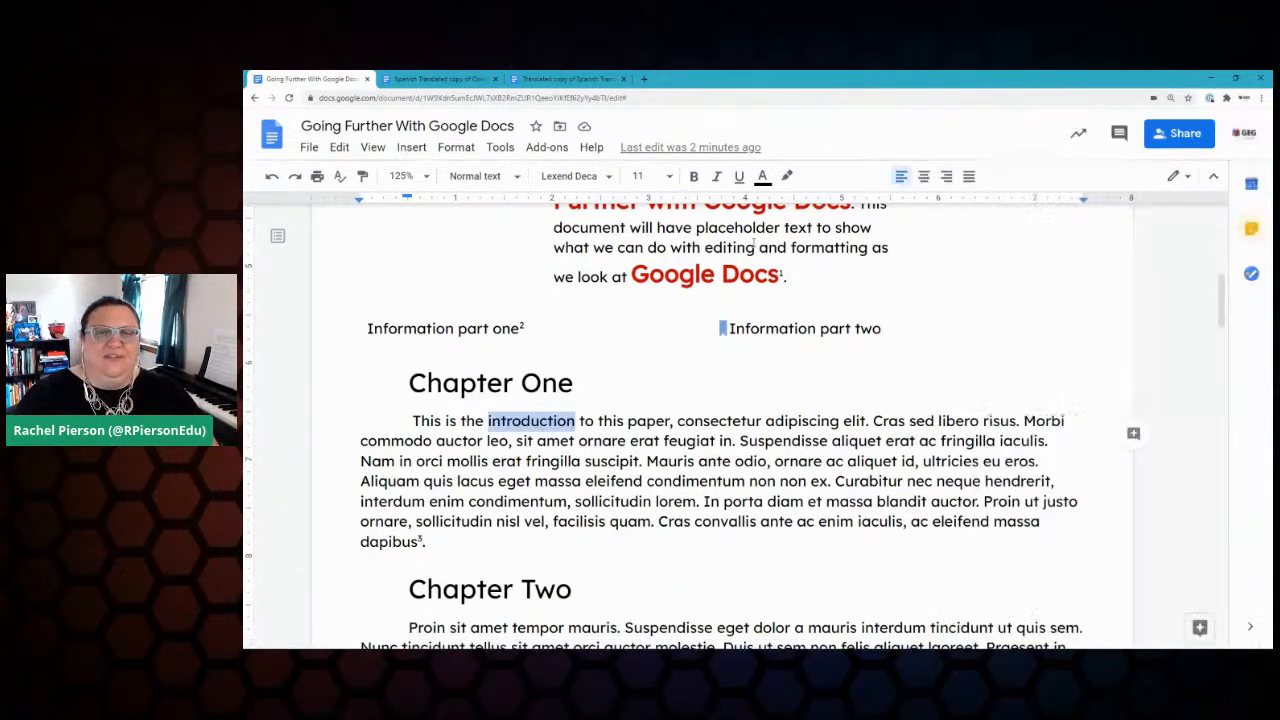
Step: Open the template gallery through File > New > From template
{"action": "left_click", "coordinate": [311, 148]}
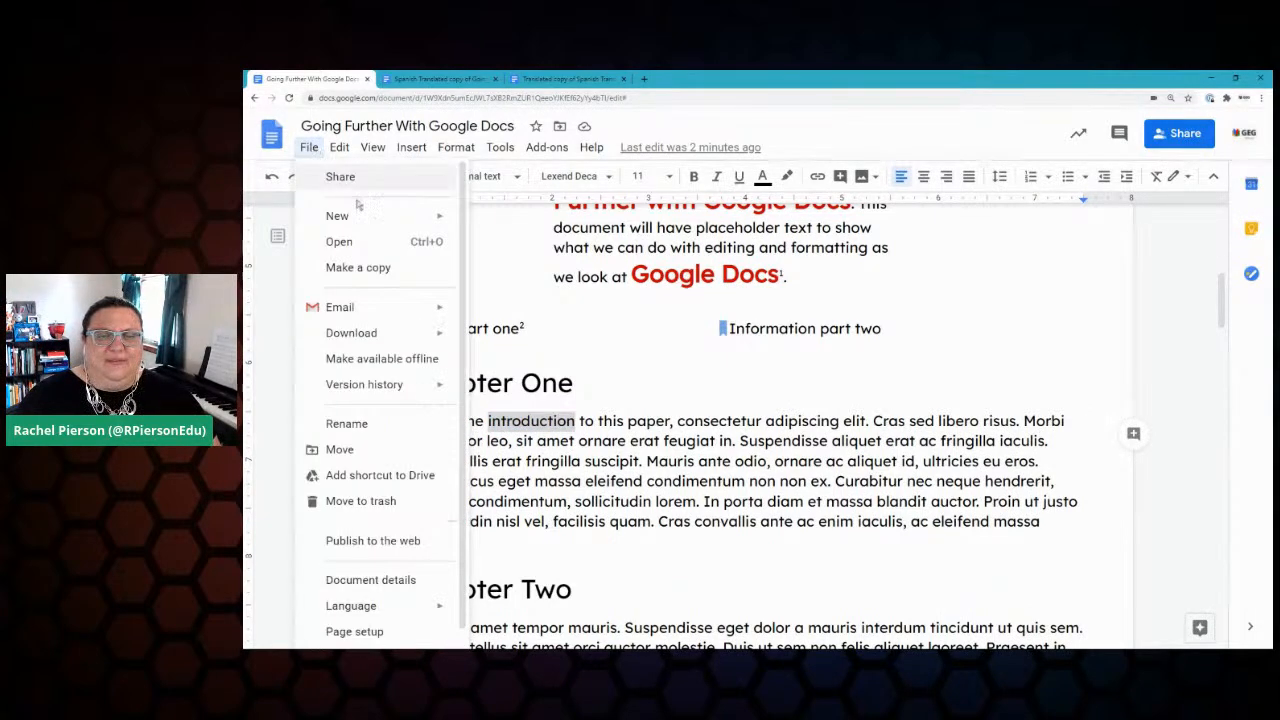
{"action": "mouse_move", "coordinate": [417, 217]}
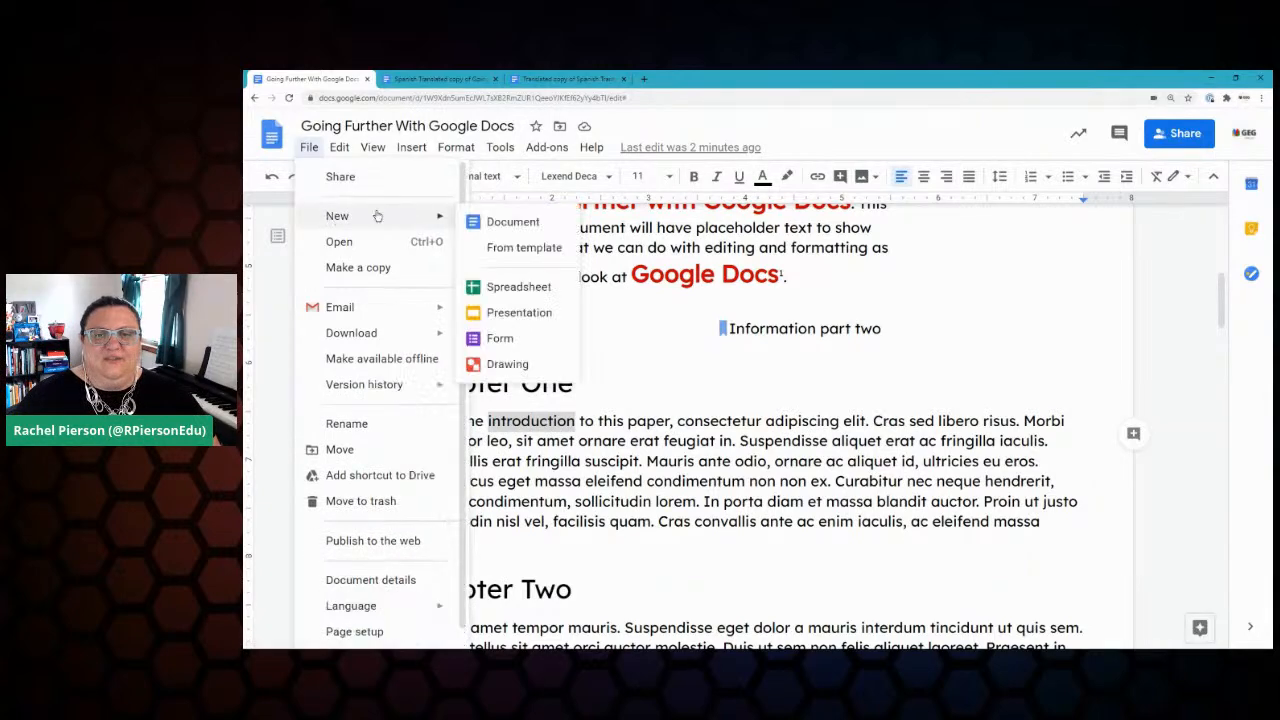
{"action": "left_click", "coordinate": [524, 249]}
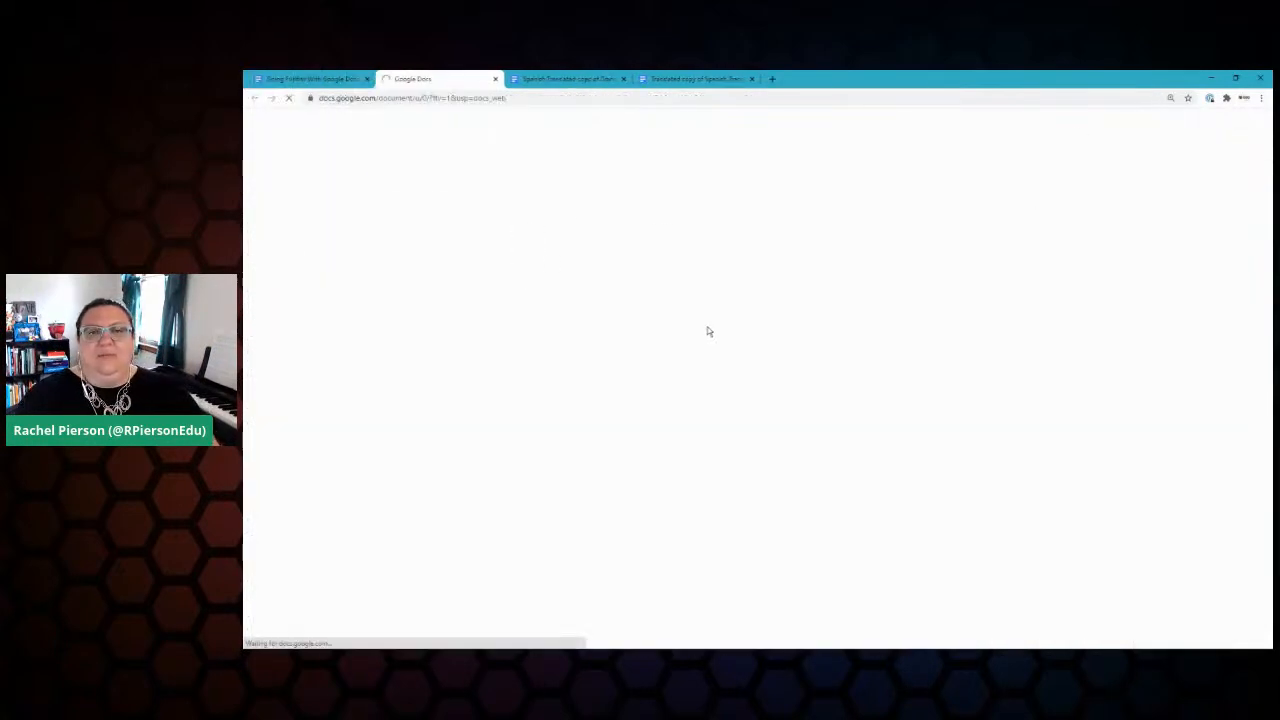
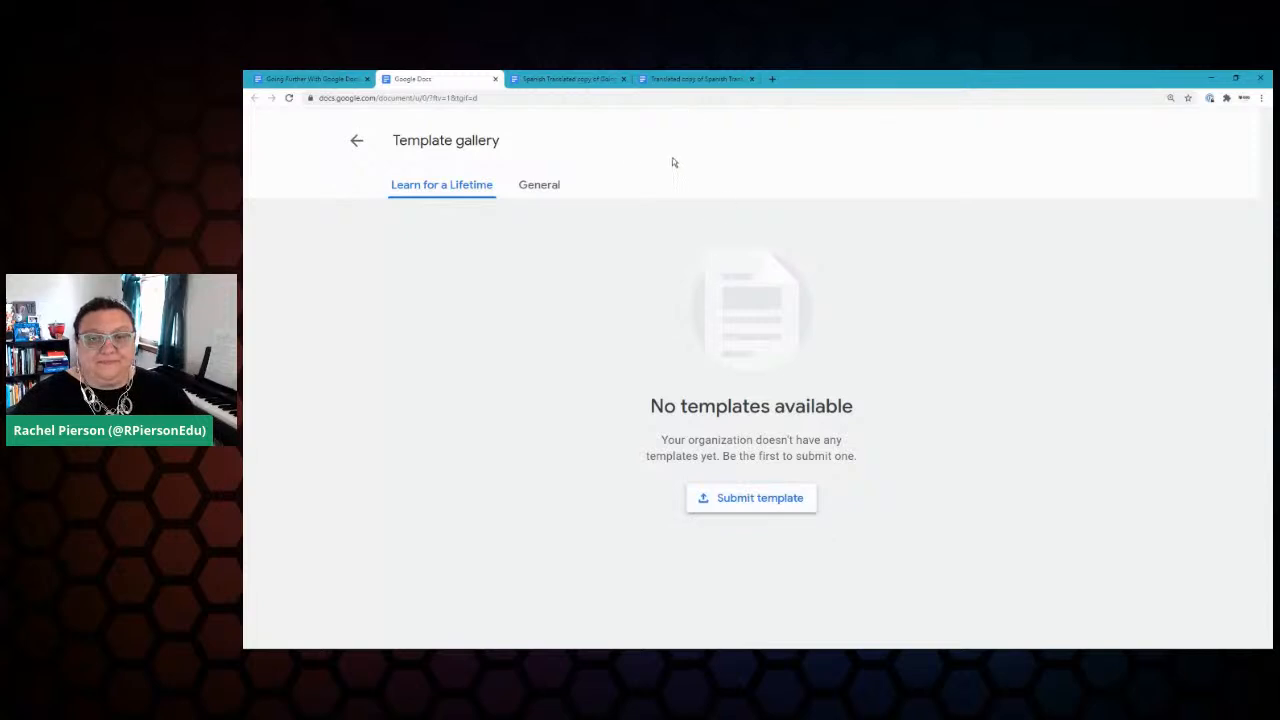
Step: Switch the template gallery to General and scroll down to the Freelancer engagement templates
{"action": "left_click", "coordinate": [535, 188]}
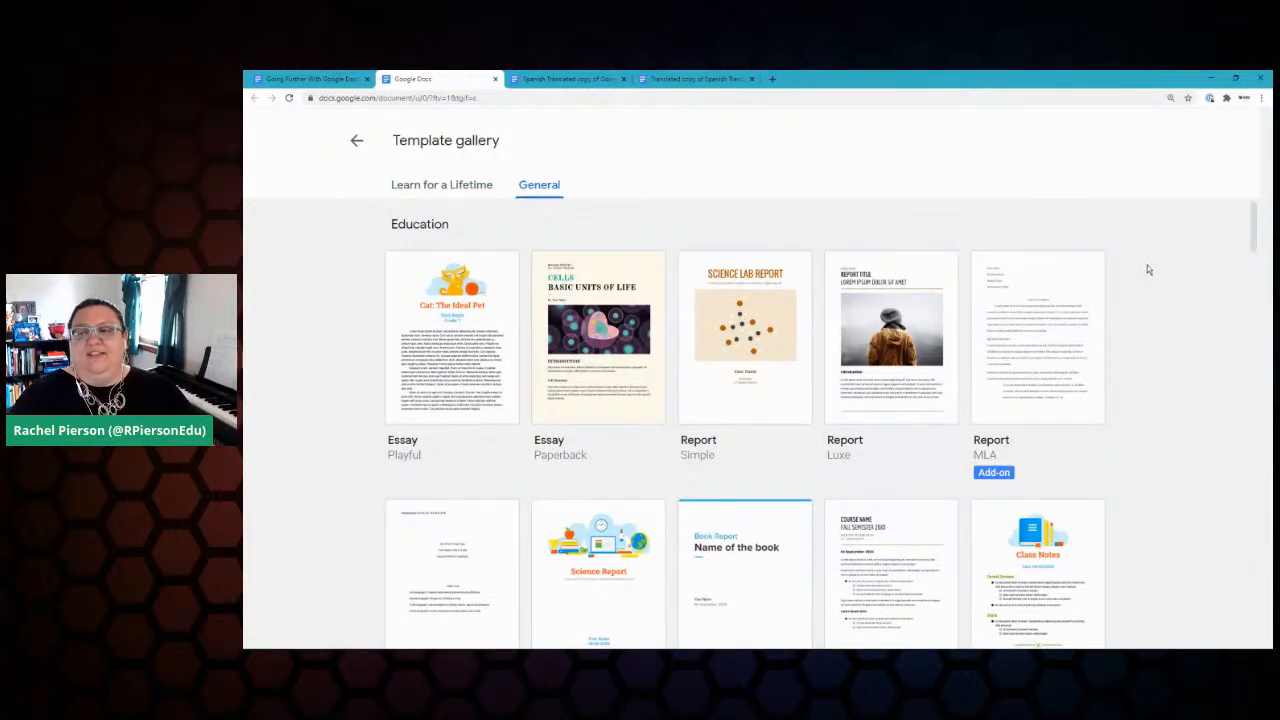
{"action": "scroll", "coordinate": [1148, 268], "scroll_direction": "down", "scroll_amount": 1}
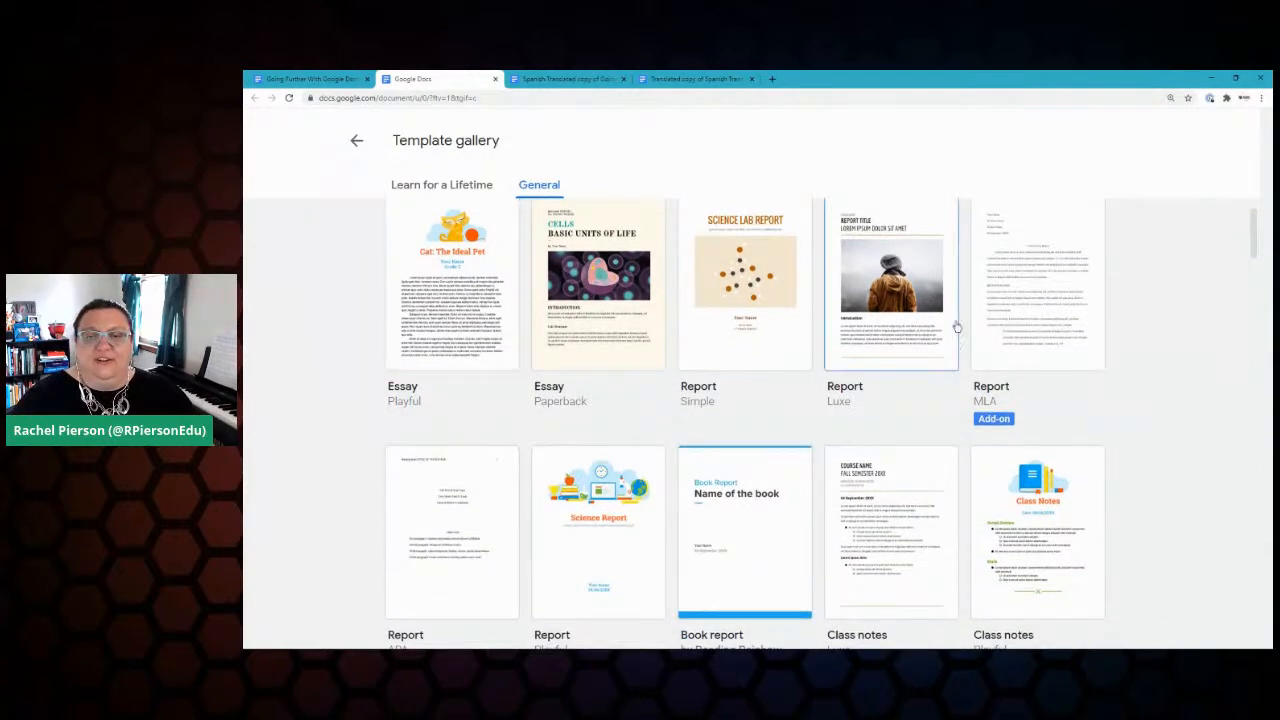
{"action": "scroll", "coordinate": [1145, 322], "scroll_direction": "down", "scroll_amount": 1}
{"action": "scroll", "coordinate": [1143, 322], "scroll_direction": "up", "scroll_amount": 2}
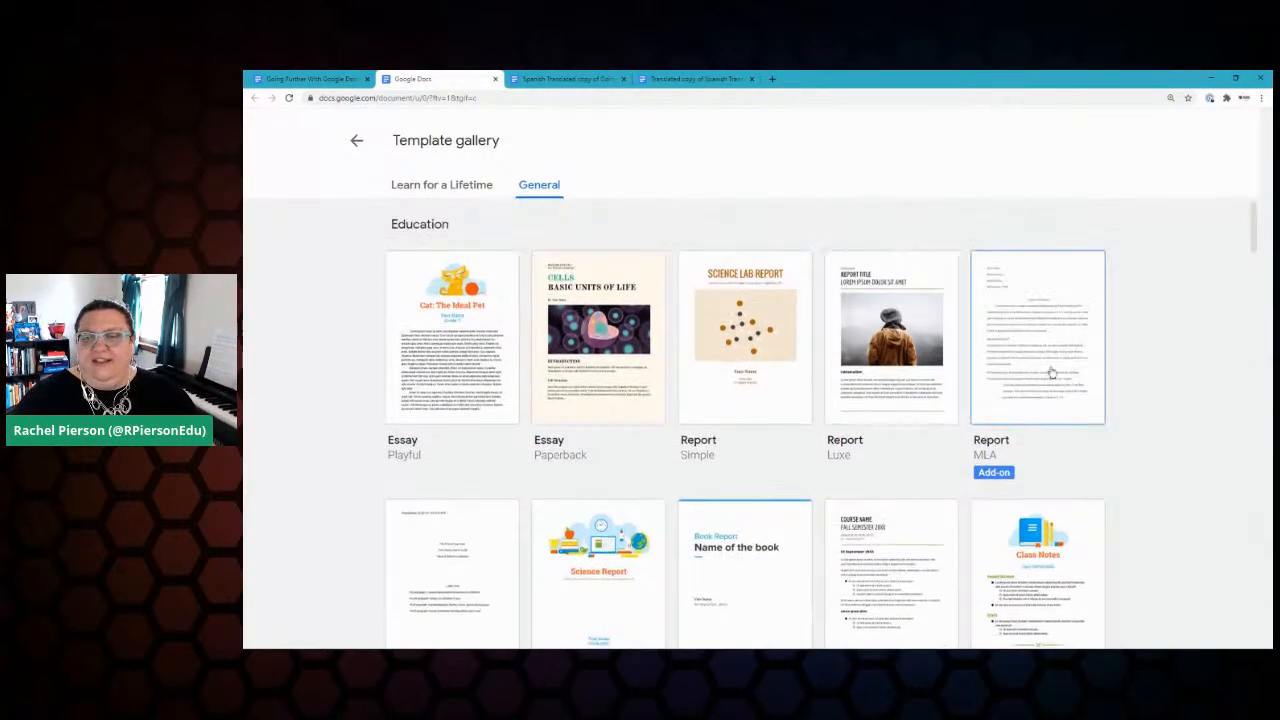
{"action": "scroll", "coordinate": [1151, 406], "scroll_direction": "down", "scroll_amount": 3}
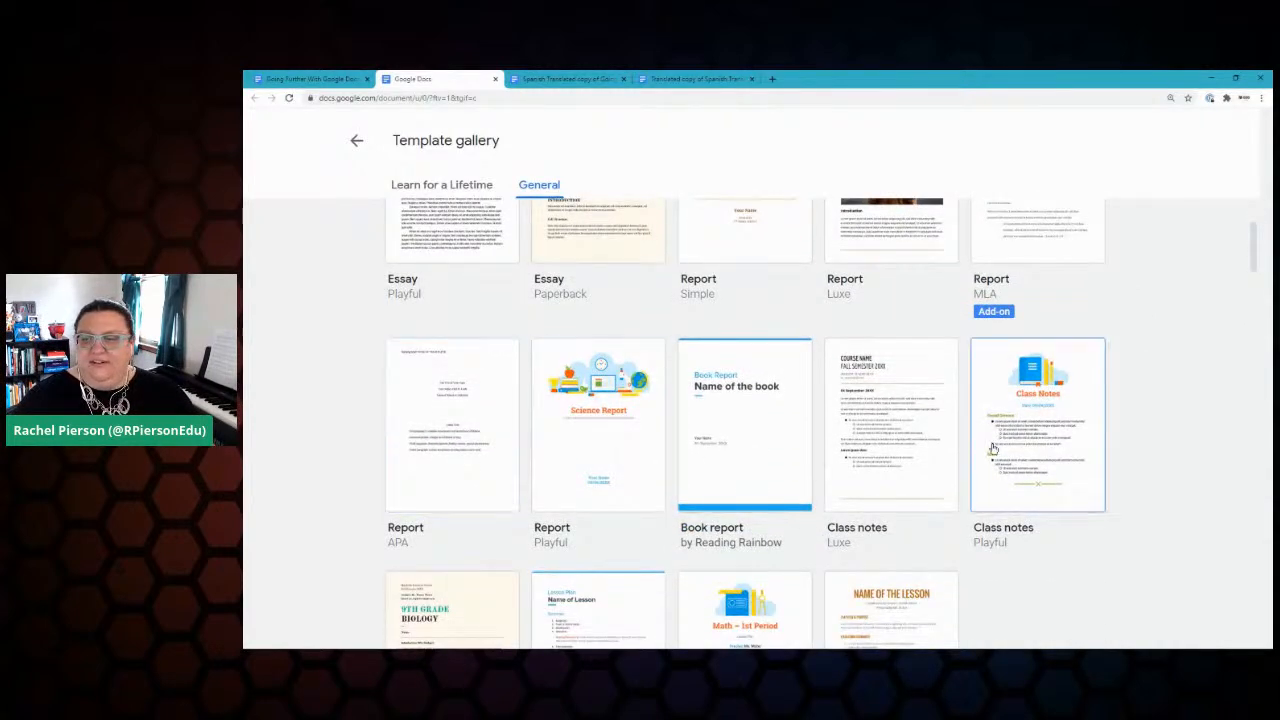
{"action": "scroll", "coordinate": [593, 412], "scroll_direction": "down", "scroll_amount": 1}
{"action": "scroll", "coordinate": [593, 412], "scroll_direction": "down", "scroll_amount": 3}
{"action": "scroll", "coordinate": [931, 443], "scroll_direction": "down", "scroll_amount": 7}
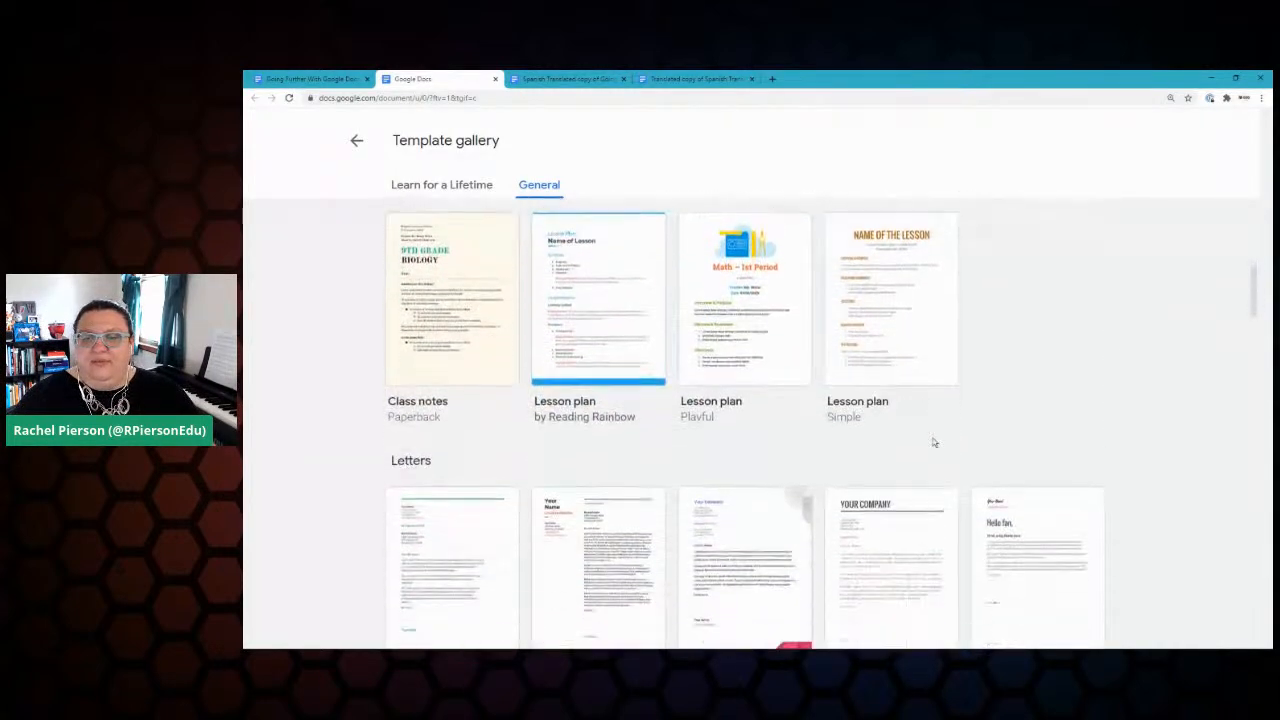
{"action": "scroll", "coordinate": [1090, 336], "scroll_direction": "down", "scroll_amount": 3}
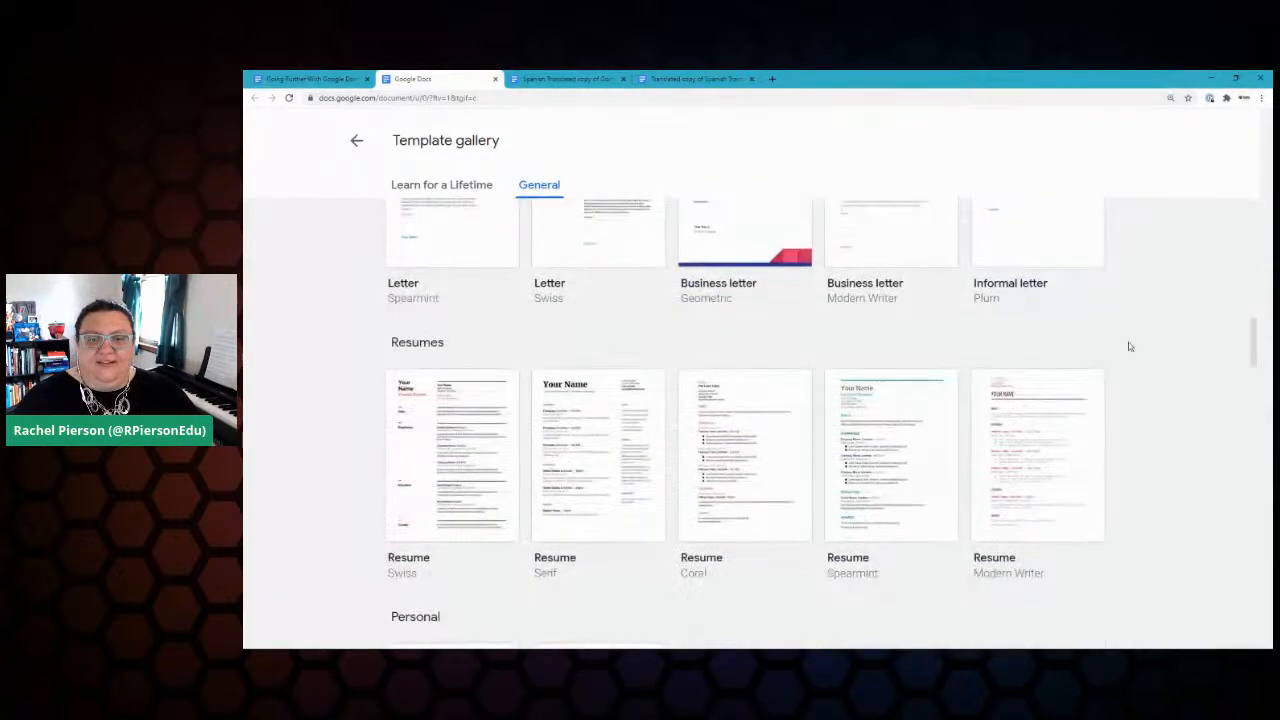
{"action": "scroll", "coordinate": [1123, 368], "scroll_direction": "down", "scroll_amount": 8}
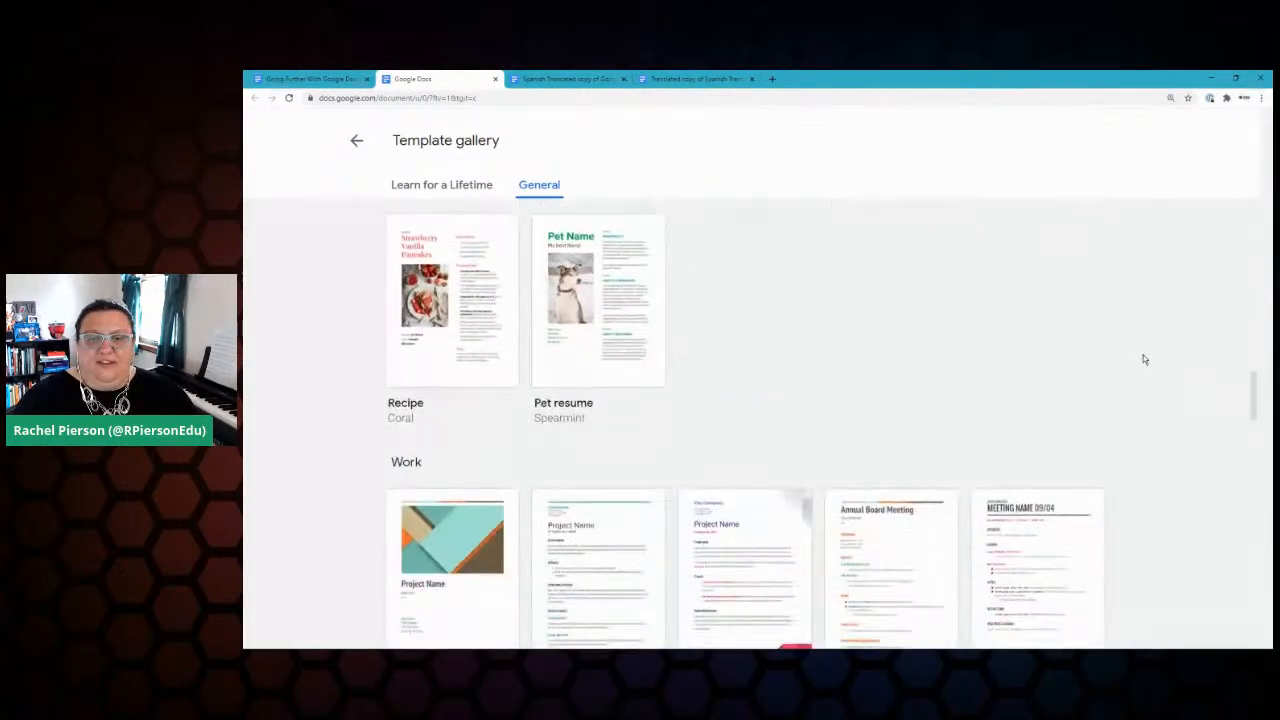
{"action": "scroll", "coordinate": [1145, 359], "scroll_direction": "down", "scroll_amount": 10}
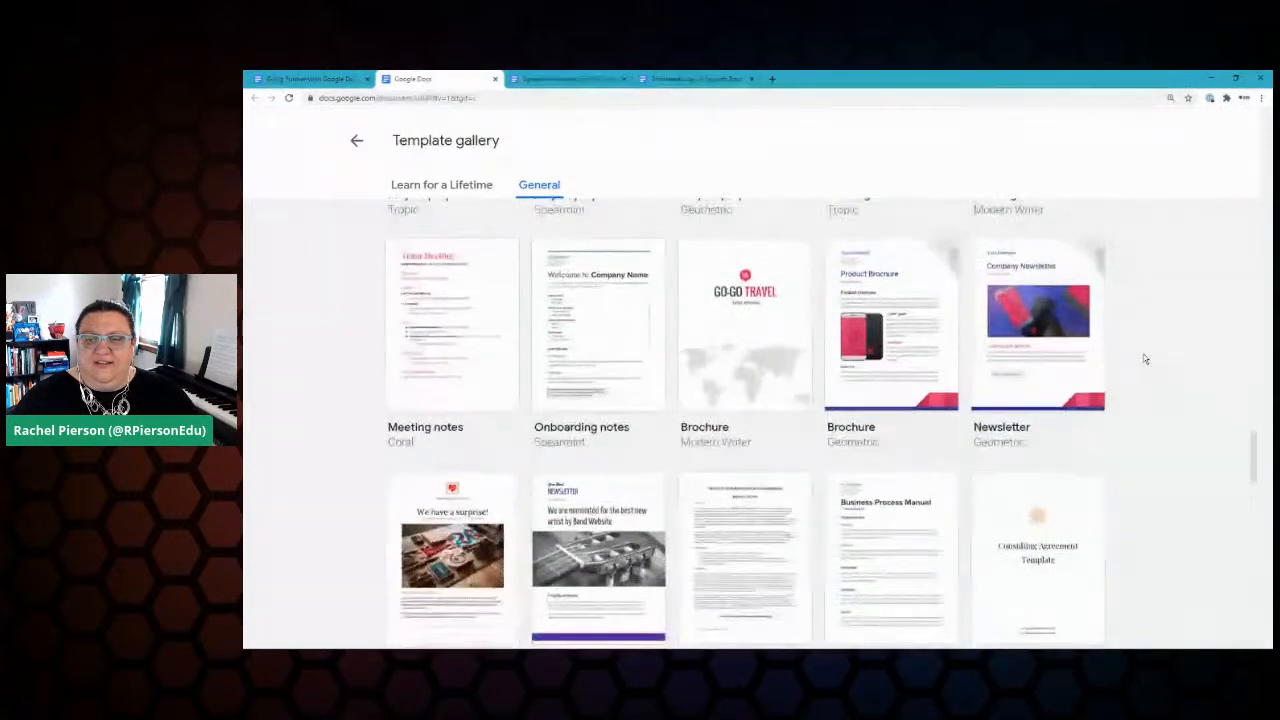
{"action": "scroll", "coordinate": [1145, 359], "scroll_direction": "down", "scroll_amount": 10}
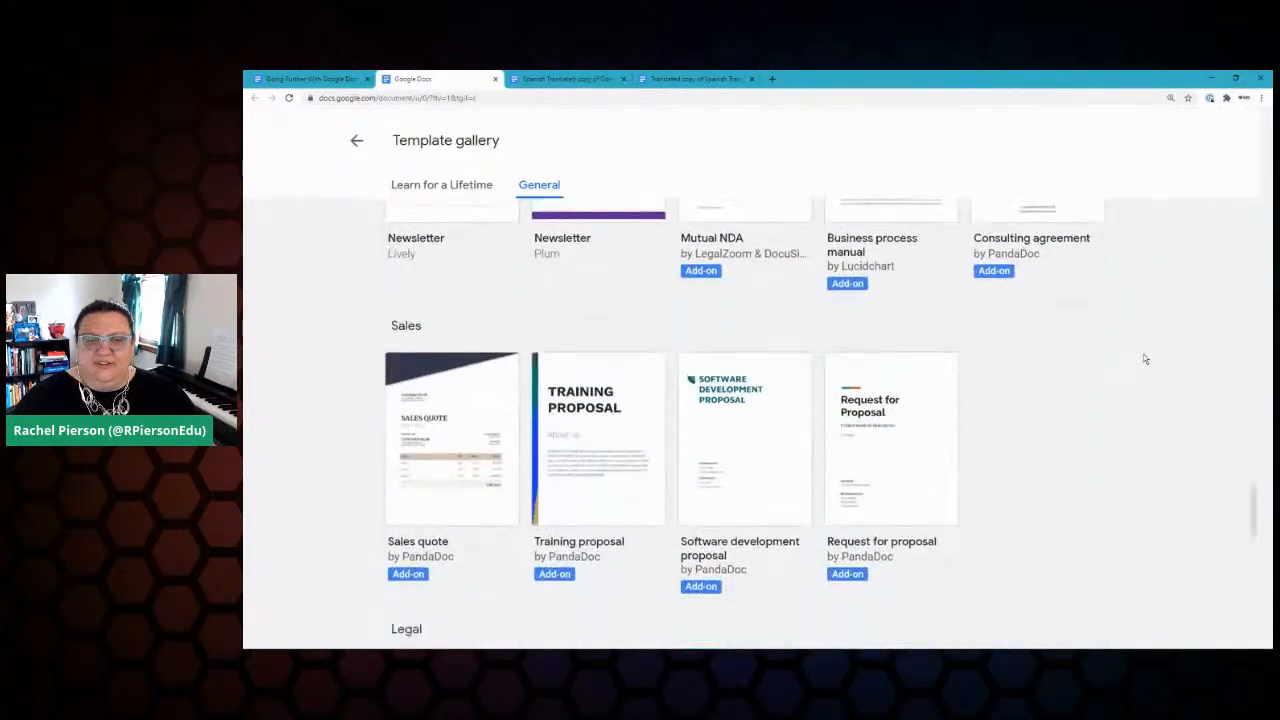
{"action": "scroll", "coordinate": [1145, 359], "scroll_direction": "down", "scroll_amount": 7}
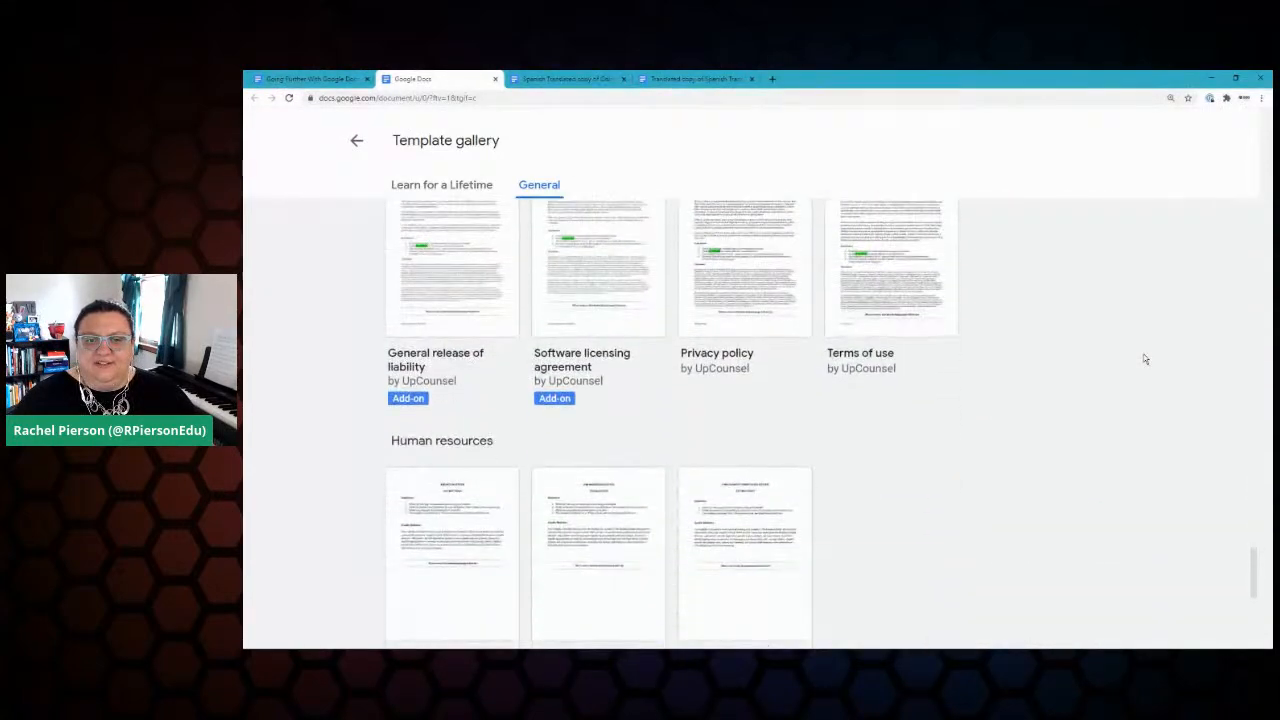
{"action": "scroll", "coordinate": [1145, 359], "scroll_direction": "down", "scroll_amount": 7}
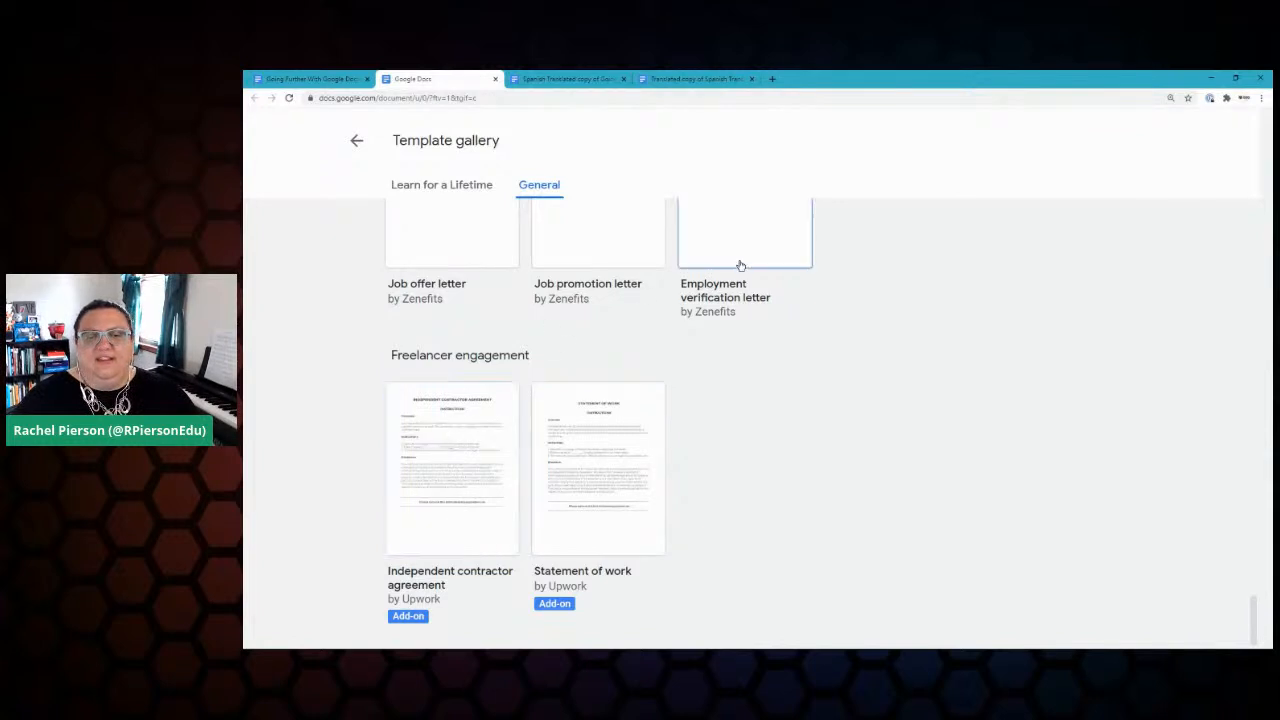
Step: Create a document from the Independent contractor agreement template, scroll through it, and close the add-ons sidebar
{"action": "left_click", "coordinate": [453, 455]}
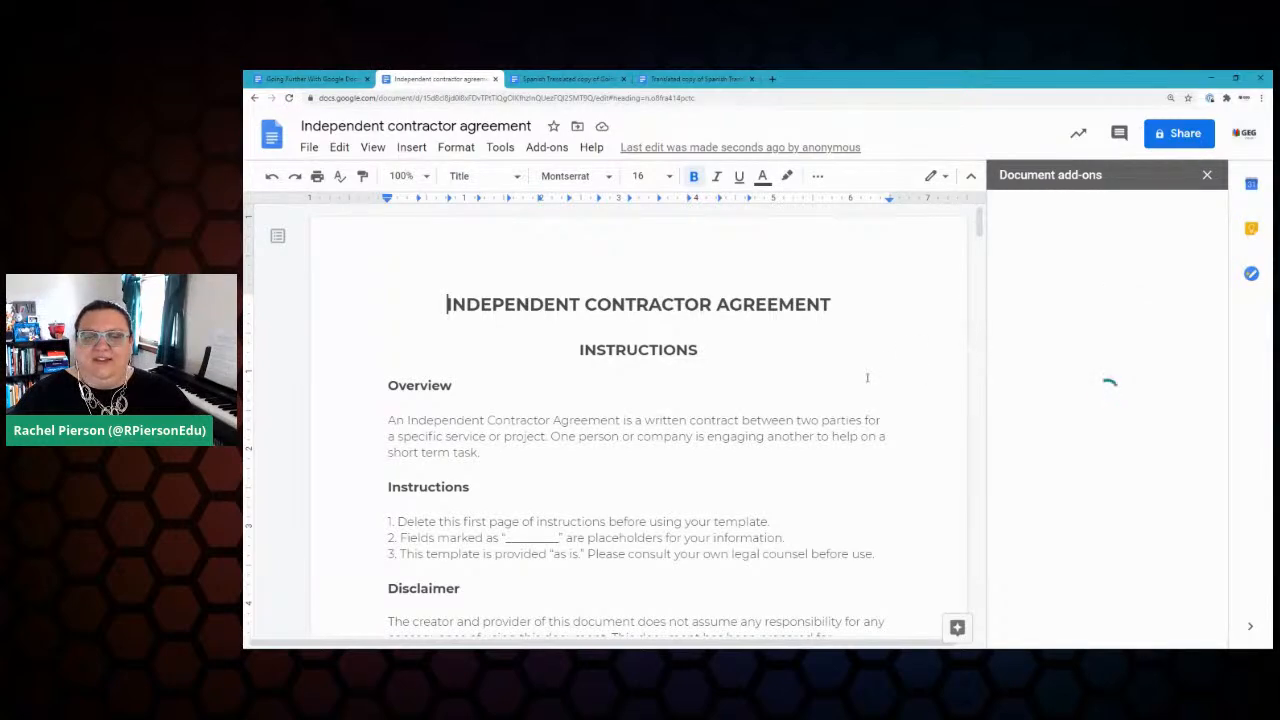
{"action": "scroll", "coordinate": [867, 379], "scroll_direction": "down", "scroll_amount": 5}
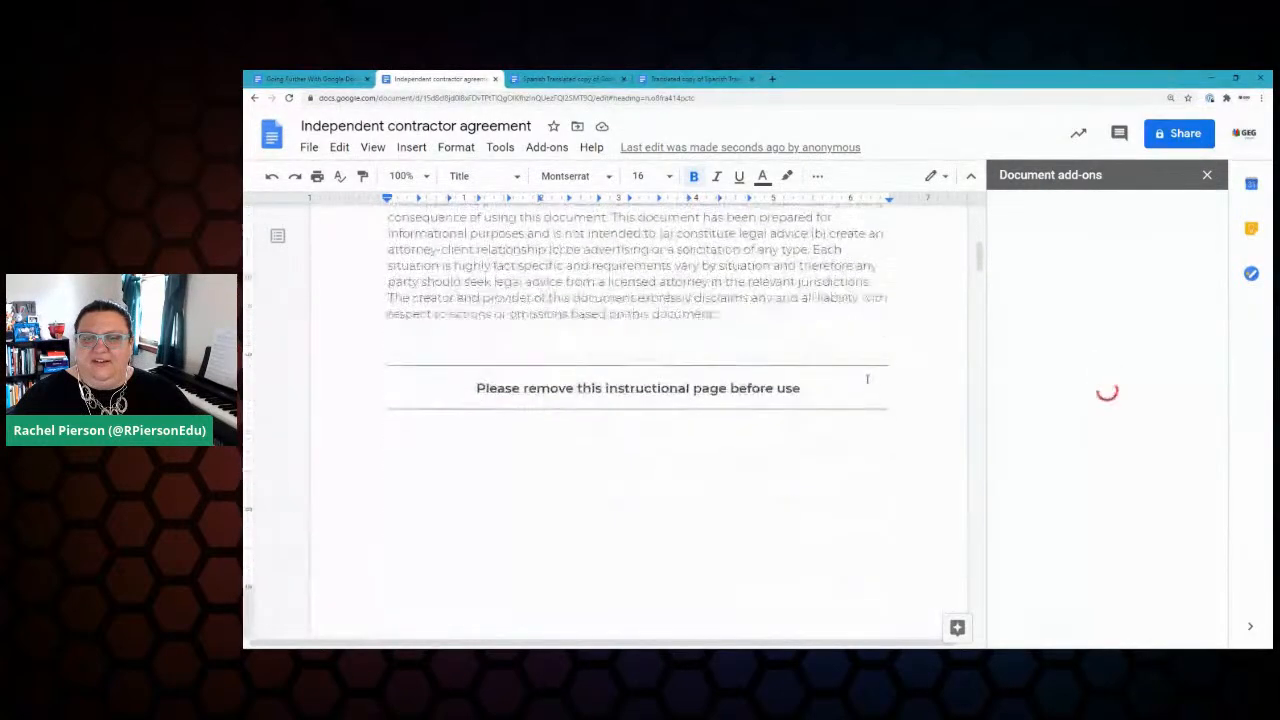
{"action": "scroll", "coordinate": [867, 379], "scroll_direction": "down", "scroll_amount": 5}
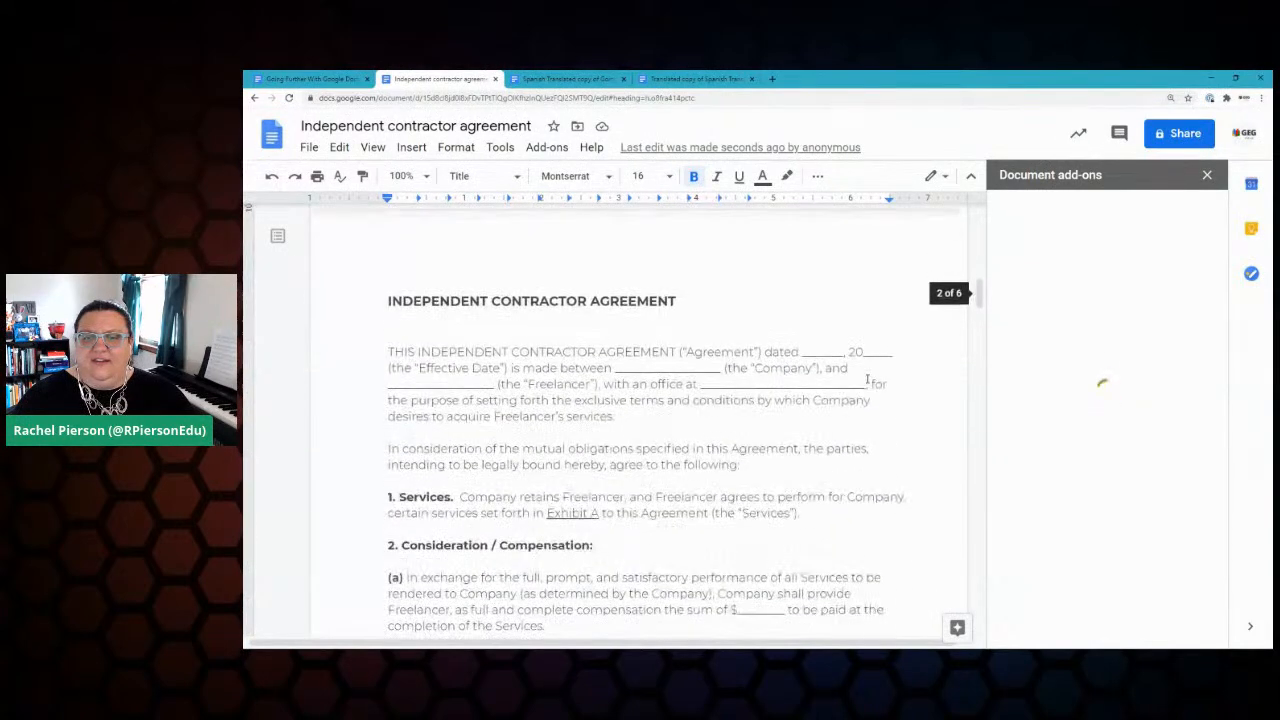
{"action": "scroll", "coordinate": [867, 379], "scroll_direction": "down", "scroll_amount": 3}
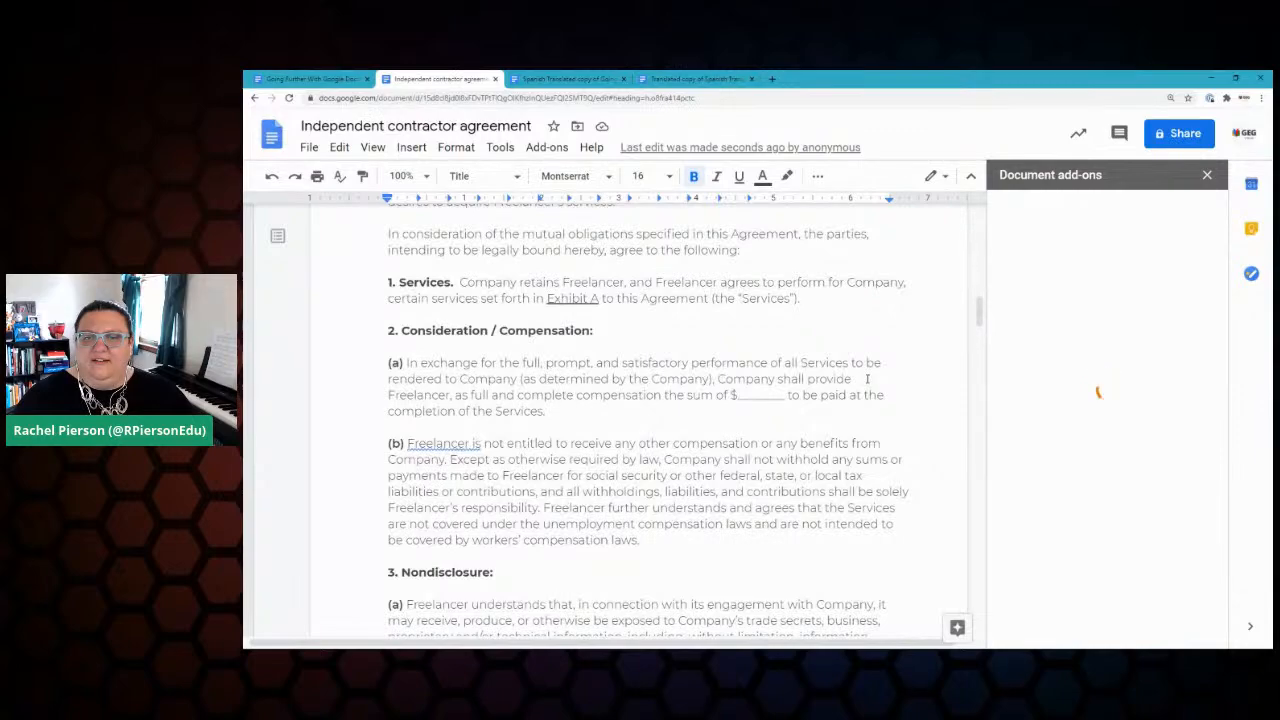
{"action": "scroll", "coordinate": [867, 379], "scroll_direction": "down", "scroll_amount": 2}
{"action": "scroll", "coordinate": [864, 375], "scroll_direction": "up", "scroll_amount": 12}
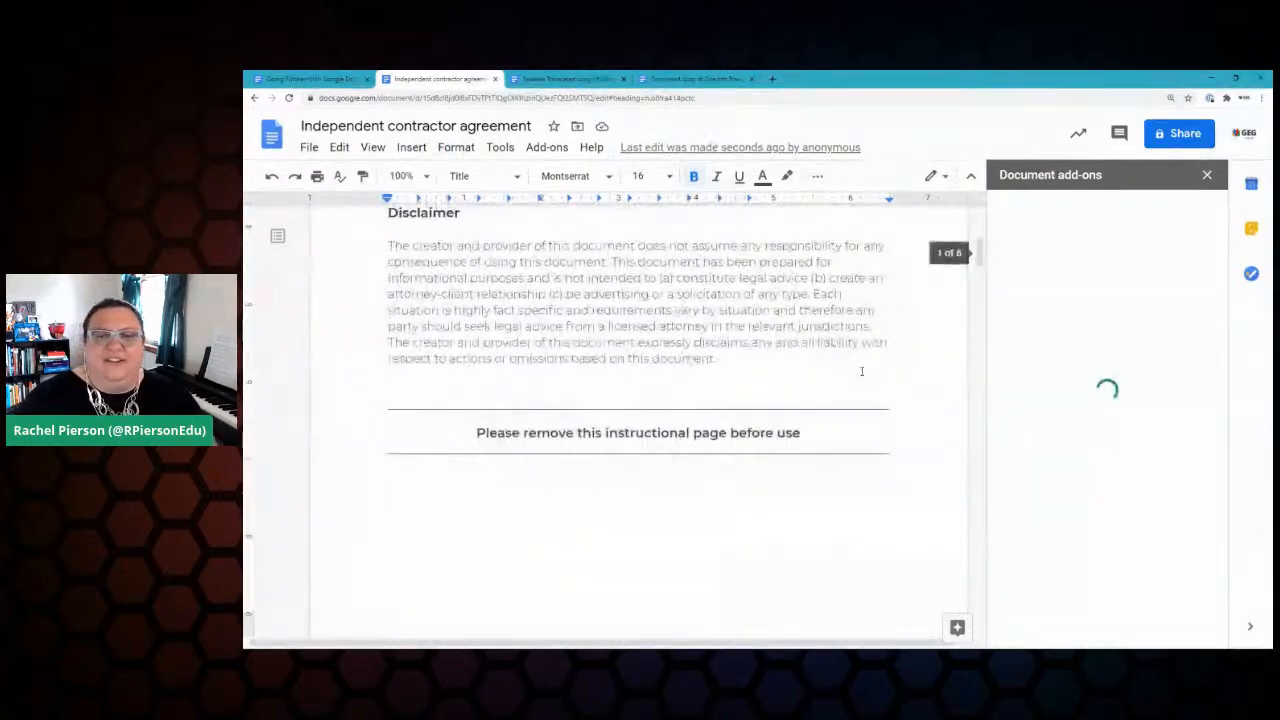
{"action": "scroll", "coordinate": [861, 371], "scroll_direction": "up", "scroll_amount": 2}
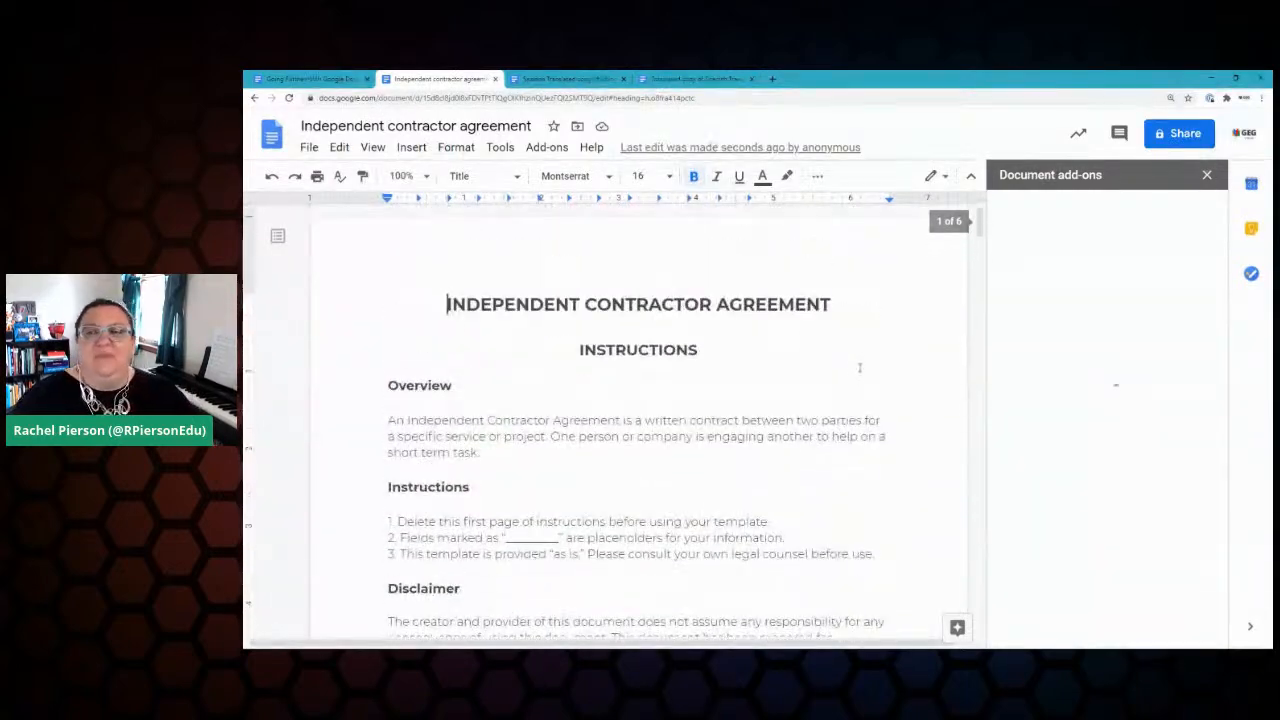
{"action": "left_click", "coordinate": [1207, 175]}
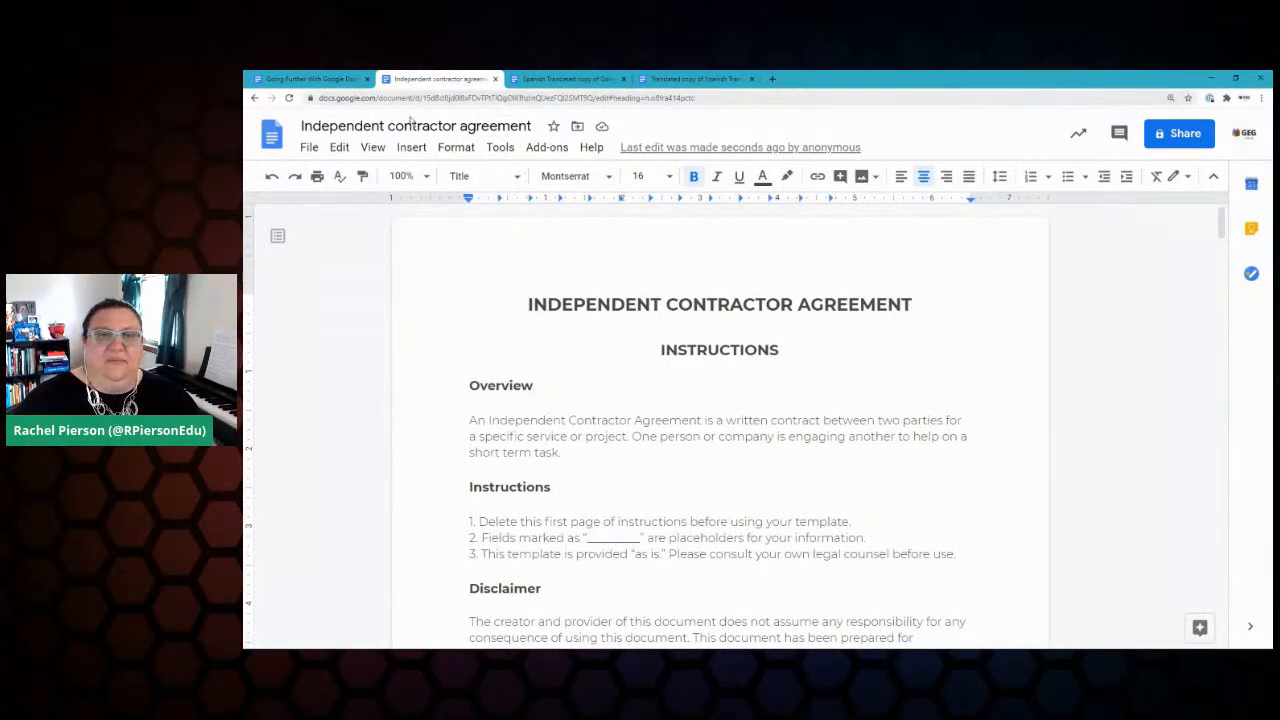
Step: Close the contractor agreement tab and both translated copy tabs
{"action": "left_click", "coordinate": [495, 79]}
{"action": "left_click", "coordinate": [494, 79]}
{"action": "left_click", "coordinate": [494, 79]}
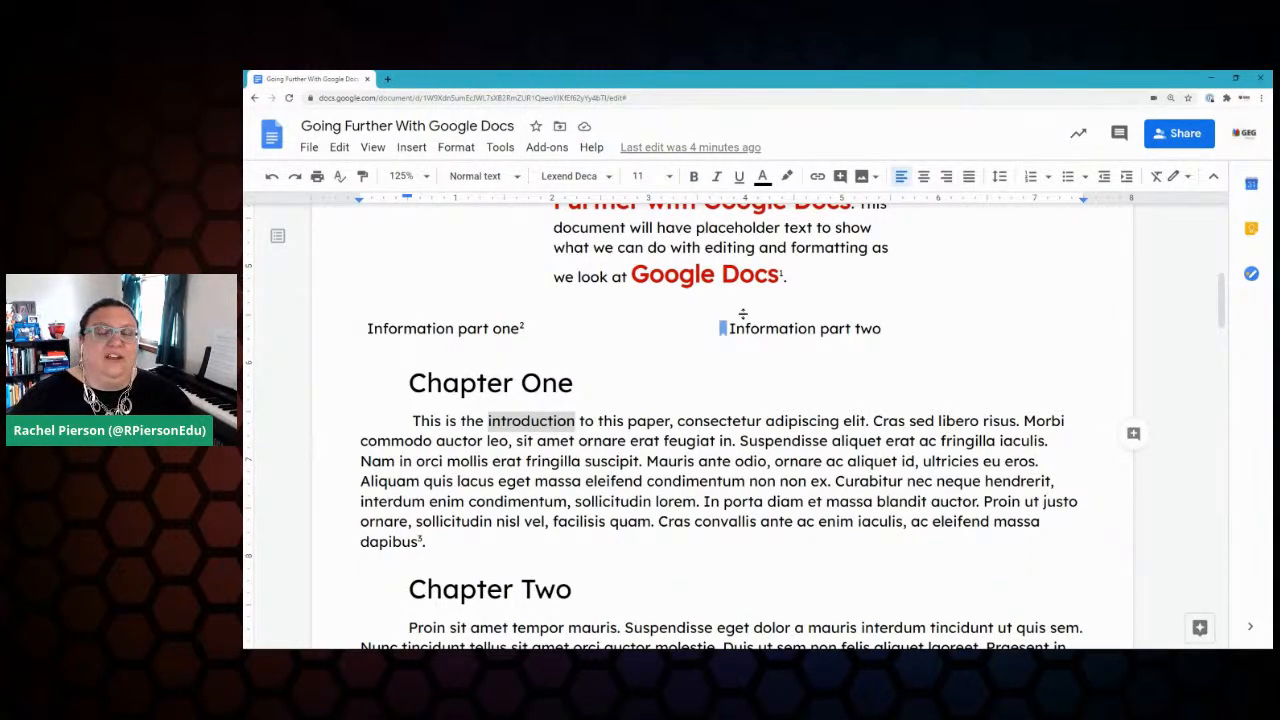
Step: Tick Templates in the Keep checklist, then drag the #GEGVIRTUAL image into the doc and shrink it
{"action": "left_click", "coordinate": [1251, 228]}
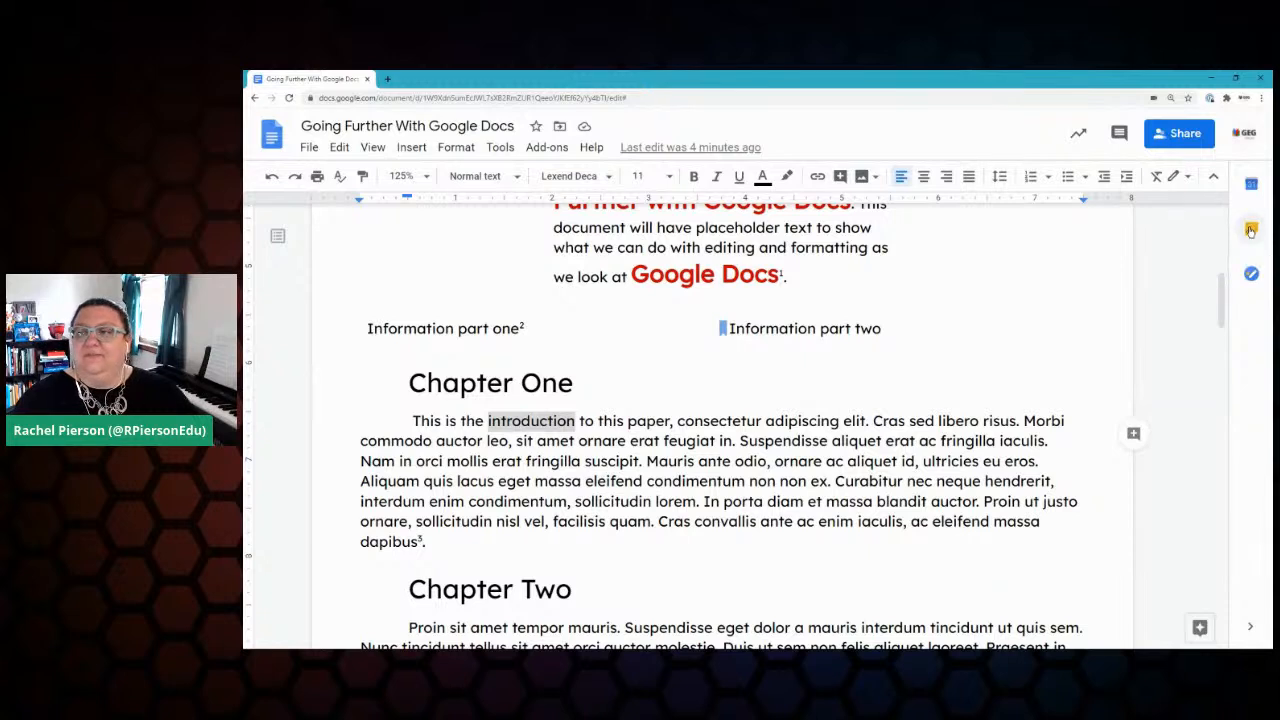
{"action": "left_click", "coordinate": [1064, 427]}
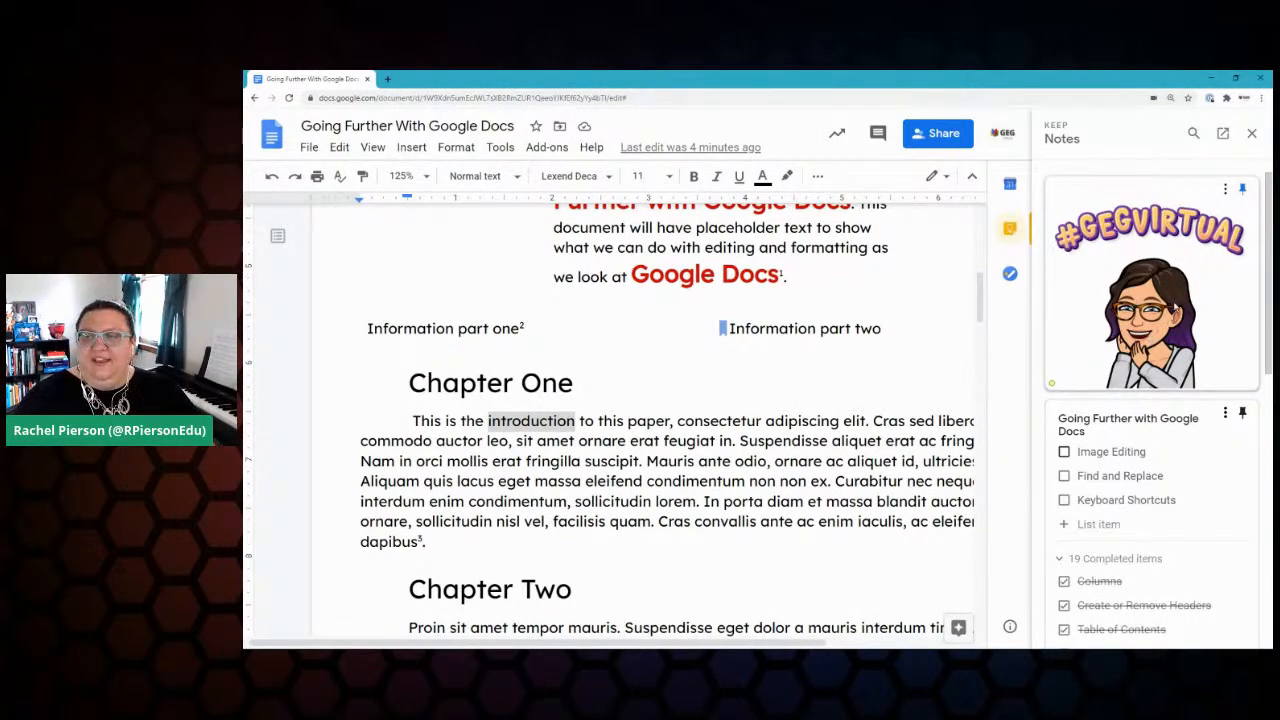
{"action": "left_click_drag", "start_coordinate": [1175, 308], "coordinate": [372, 560]}
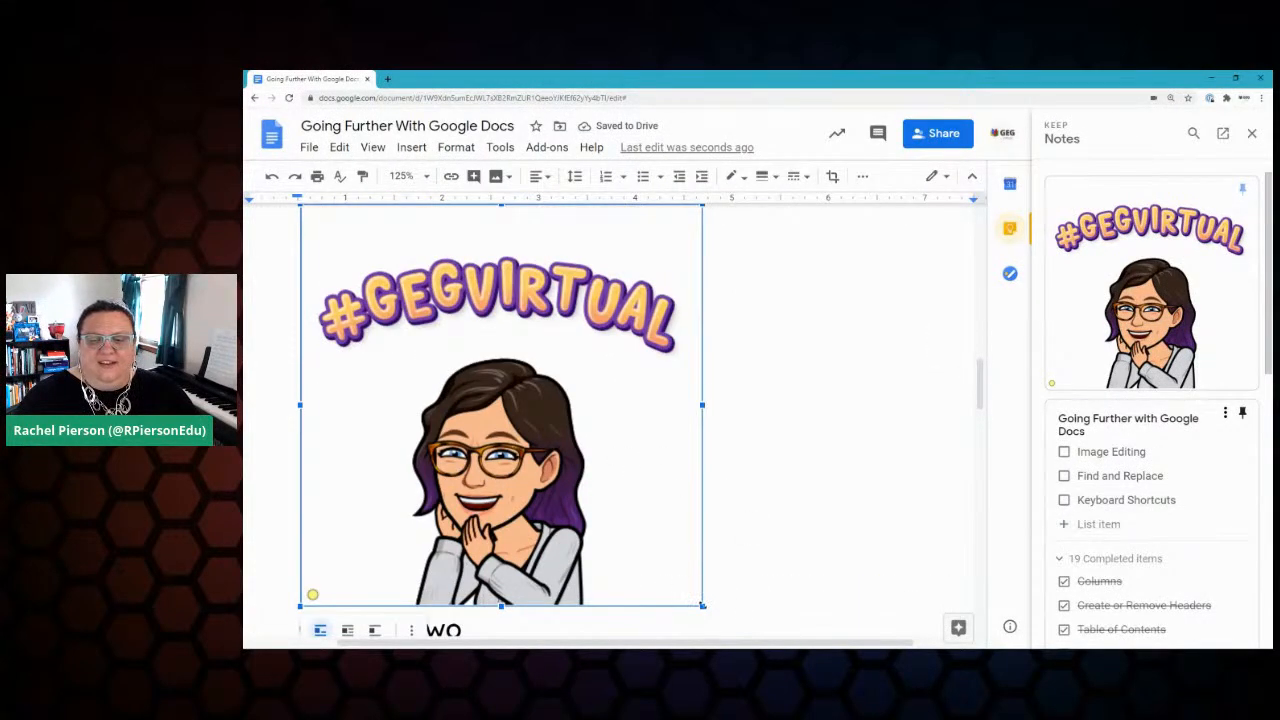
{"action": "left_click_drag", "start_coordinate": [697, 601], "coordinate": [507, 421]}
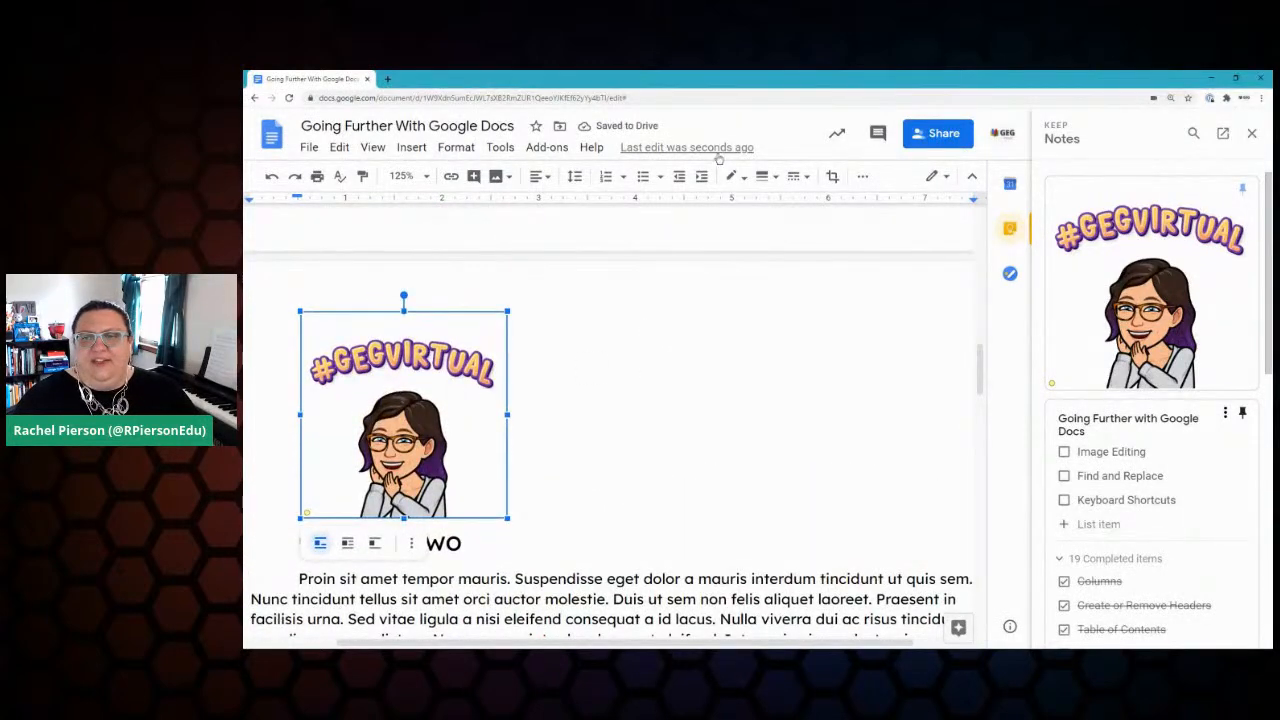
Step: Open the image options for the #GEGVIRTUAL picture
{"action": "left_click", "coordinate": [832, 177]}
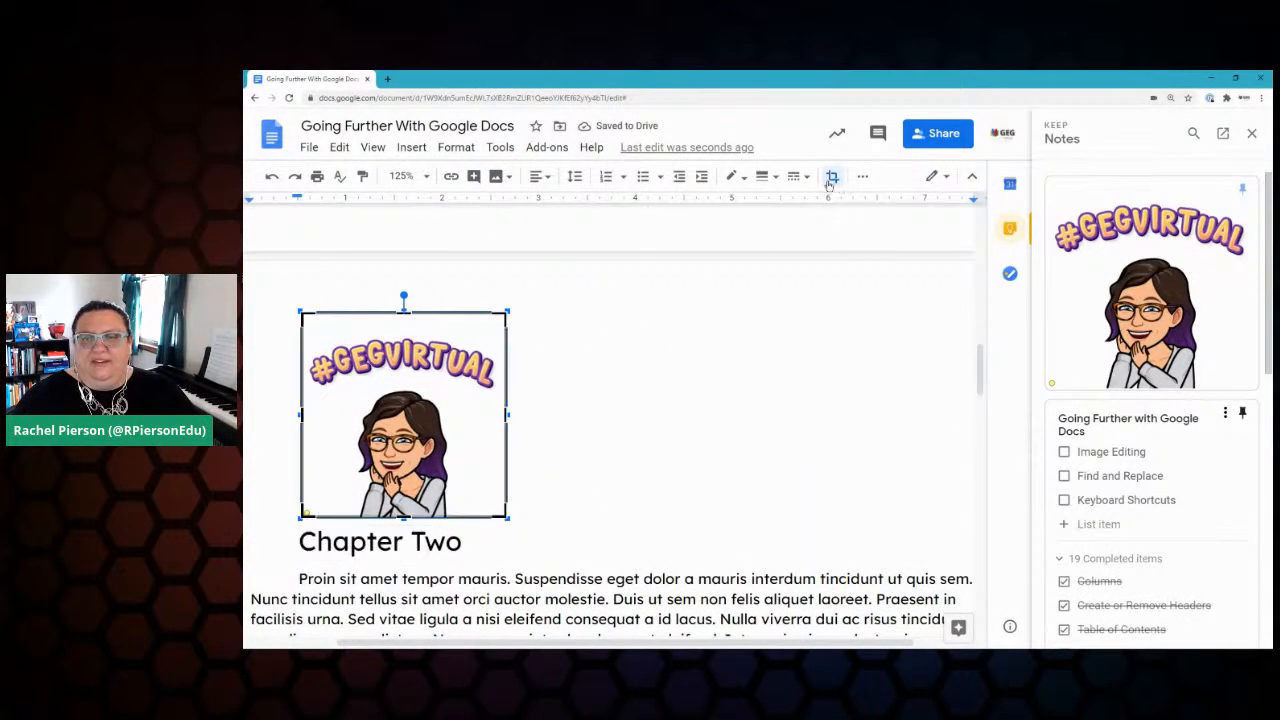
{"action": "left_click", "coordinate": [863, 177]}
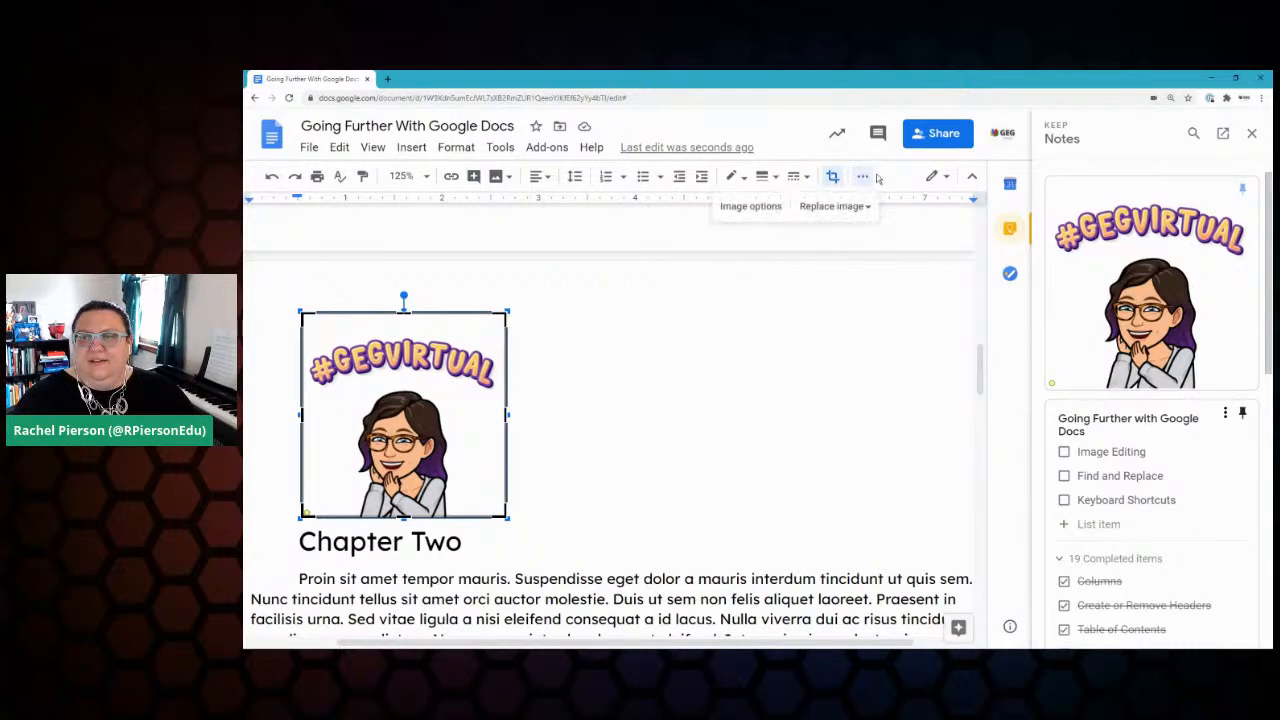
{"action": "left_click", "coordinate": [746, 210]}
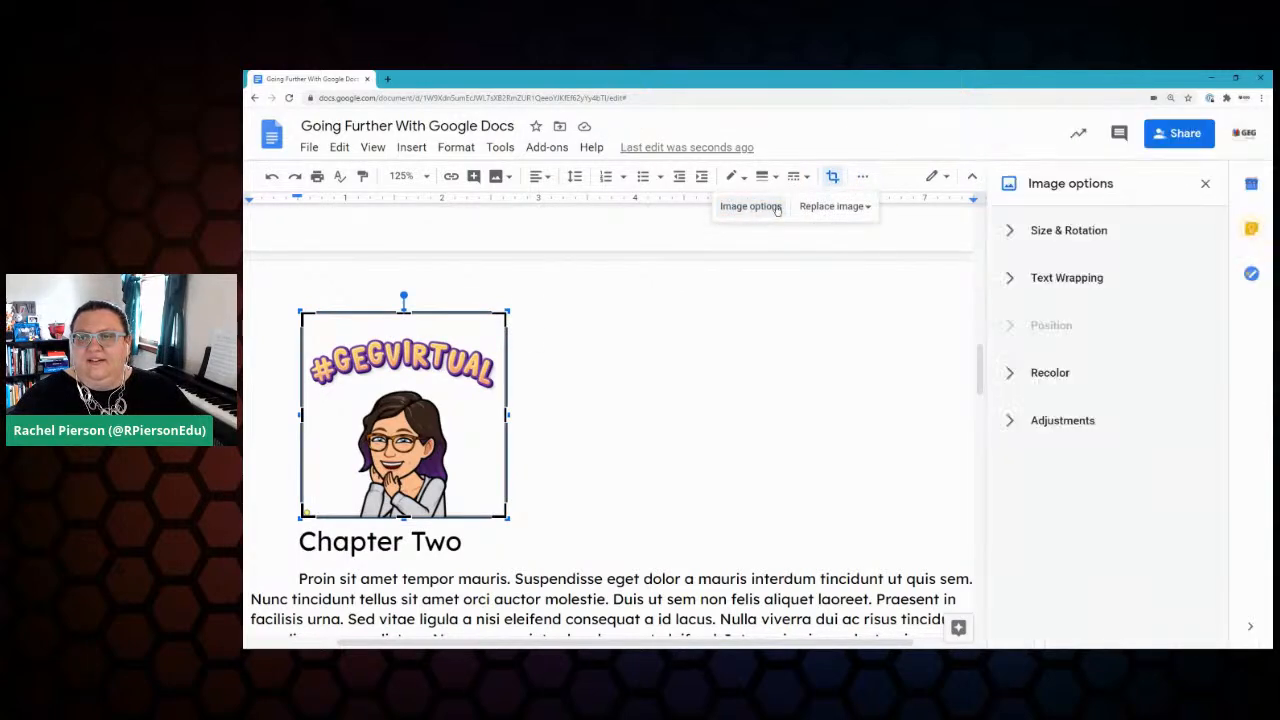
{"action": "left_click", "coordinate": [1090, 234]}
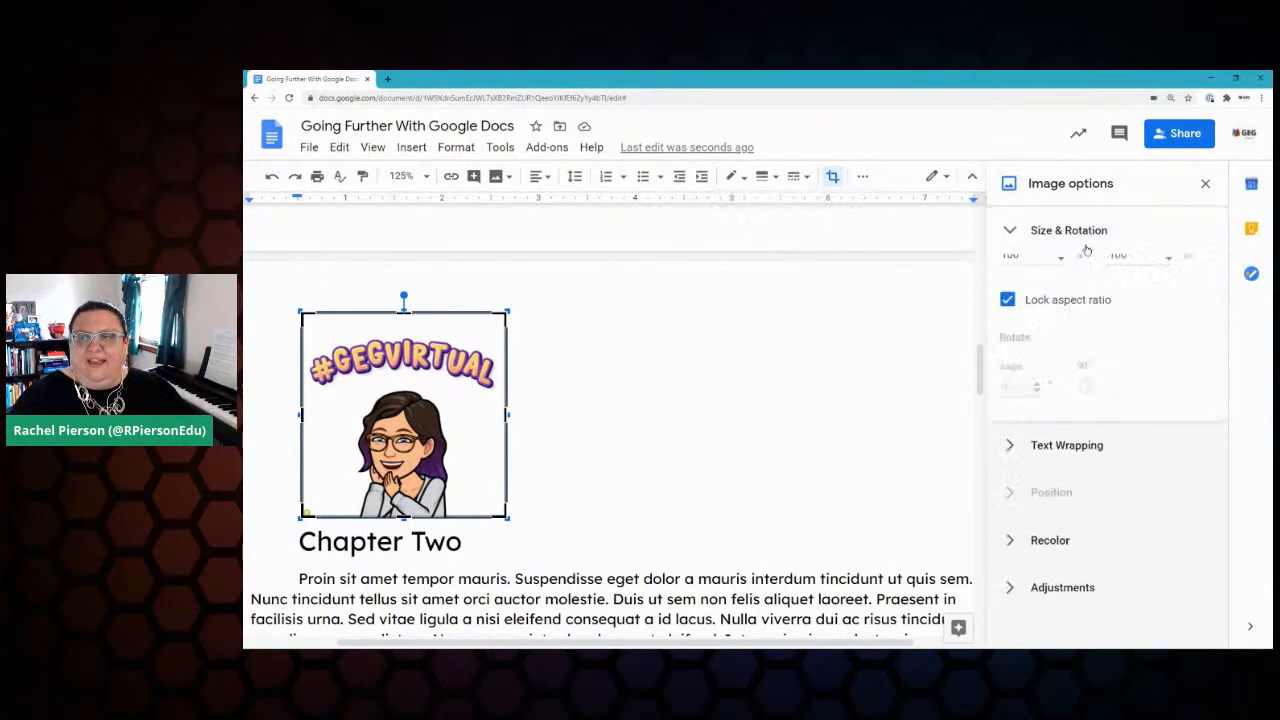
{"action": "left_click", "coordinate": [1050, 232]}
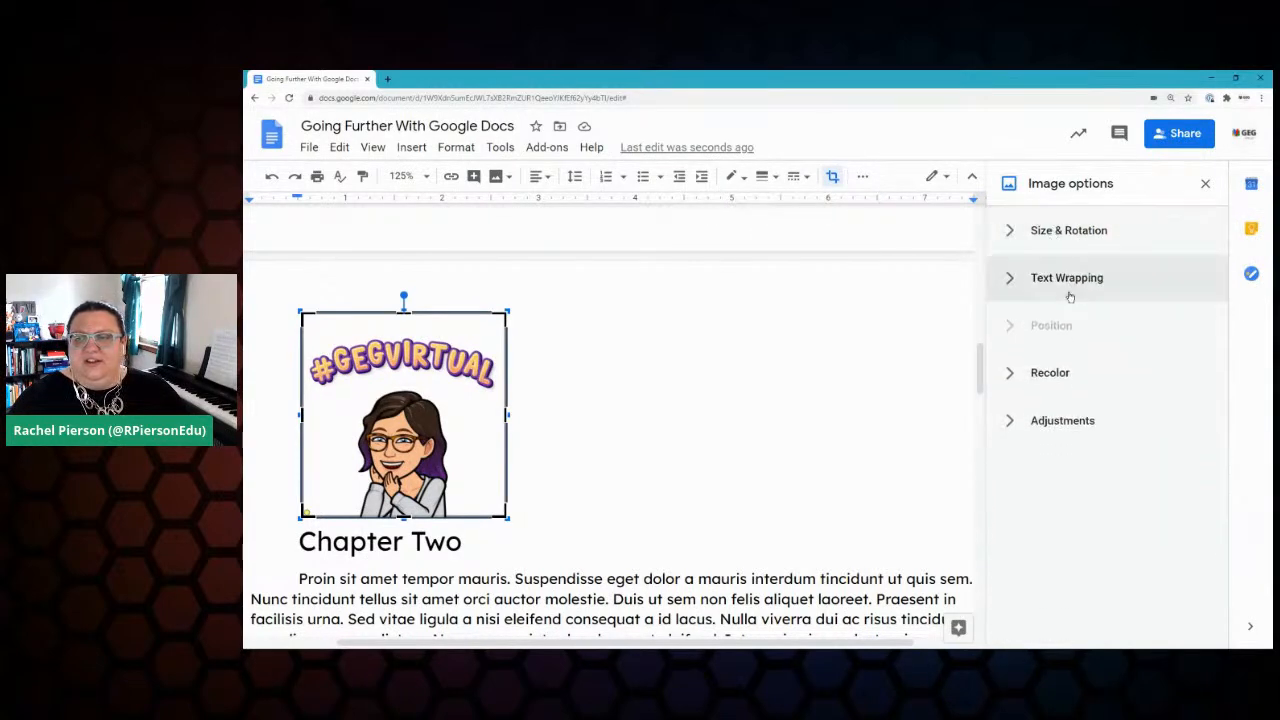
Step: Recolour the image with Dark 2, then with the pink Dark 10 preset
{"action": "left_click", "coordinate": [1040, 381]}
{"action": "left_click", "coordinate": [1059, 413]}
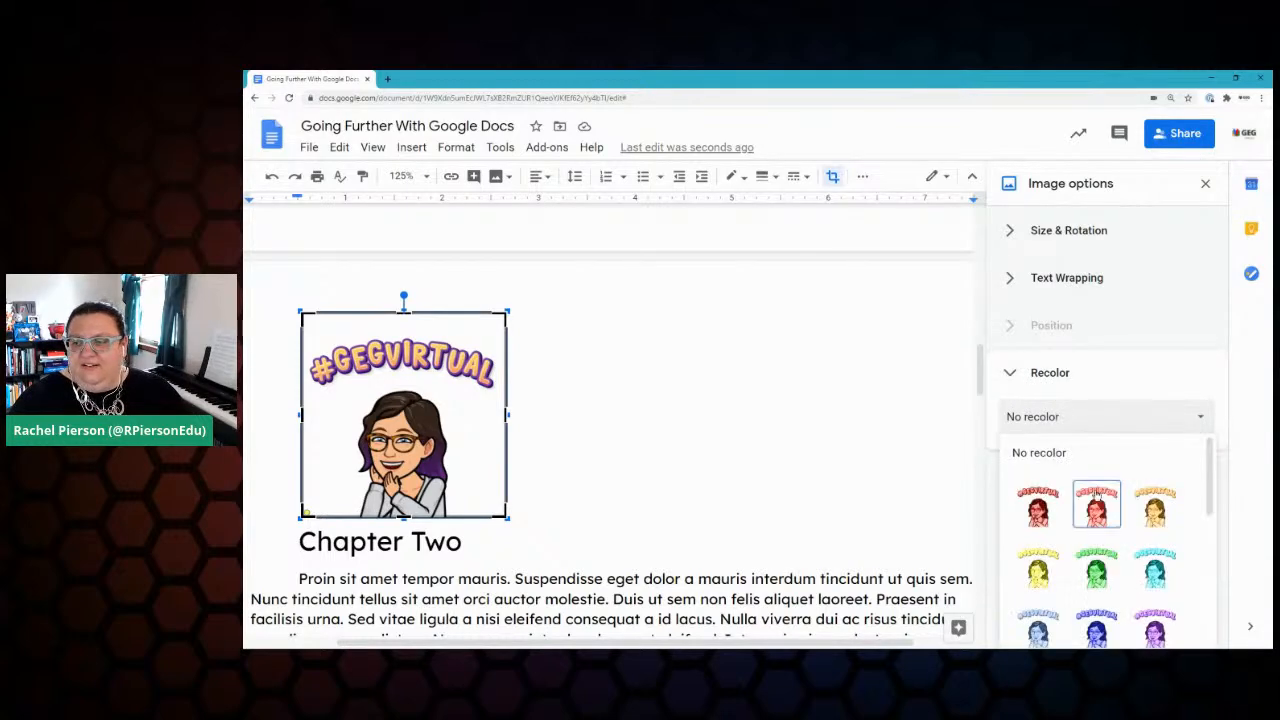
{"action": "scroll", "coordinate": [1115, 555], "scroll_direction": "down", "scroll_amount": 3}
{"action": "left_click", "coordinate": [1156, 590]}
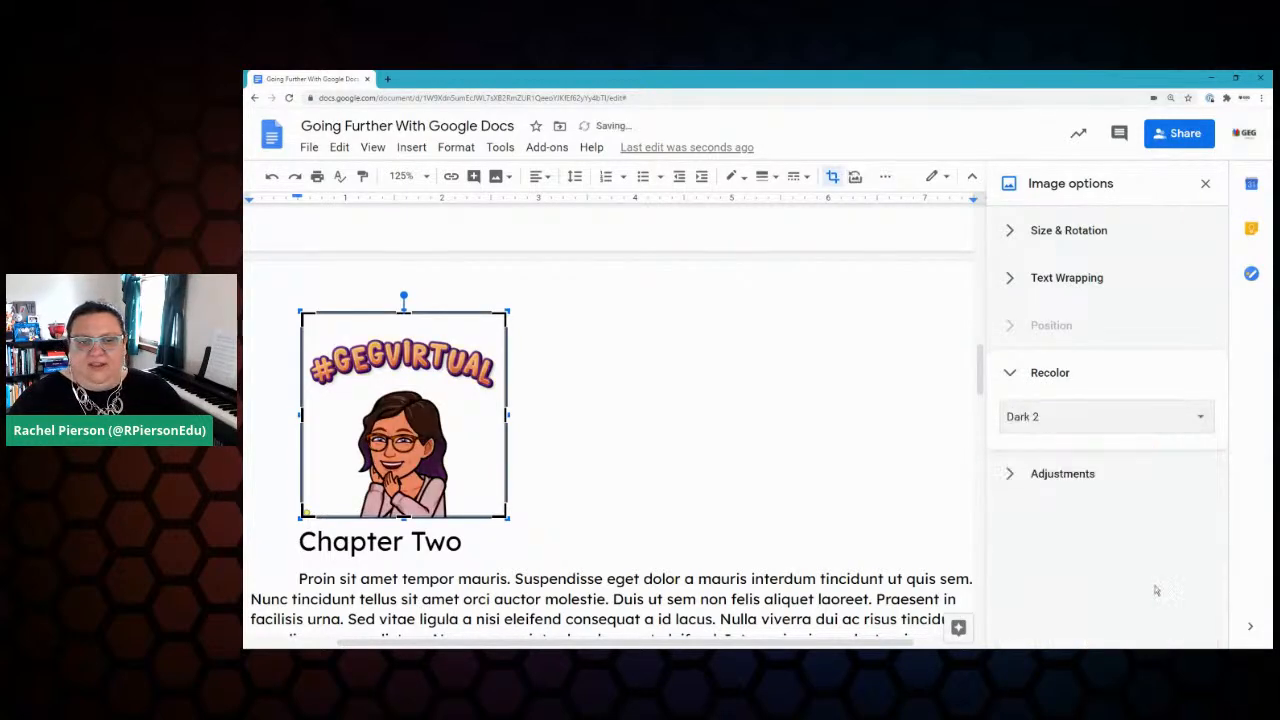
{"action": "left_click", "coordinate": [1120, 421]}
{"action": "scroll", "coordinate": [1100, 500], "scroll_direction": "down", "scroll_amount": 3}
{"action": "left_click", "coordinate": [1097, 548]}
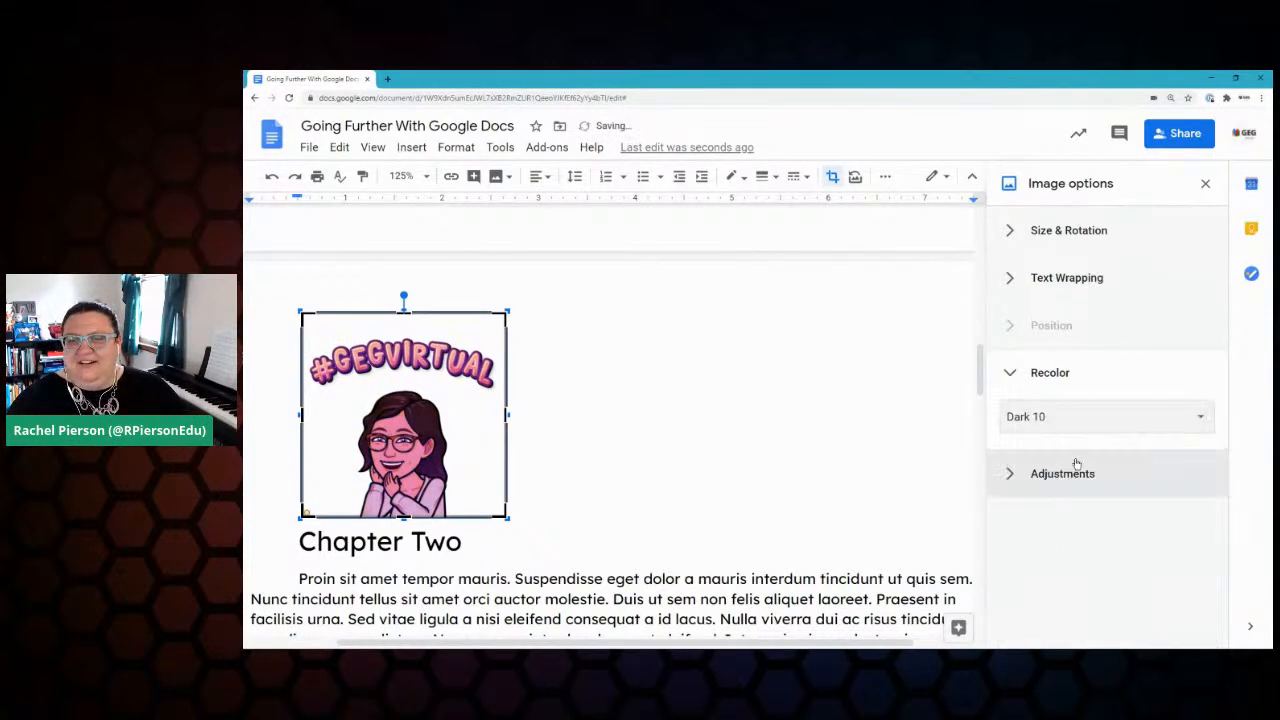
Step: Set the recolour back to No recolor and expand the Adjustments section
{"action": "left_click", "coordinate": [1091, 420]}
{"action": "scroll", "coordinate": [1085, 540], "scroll_direction": "up", "scroll_amount": 2}
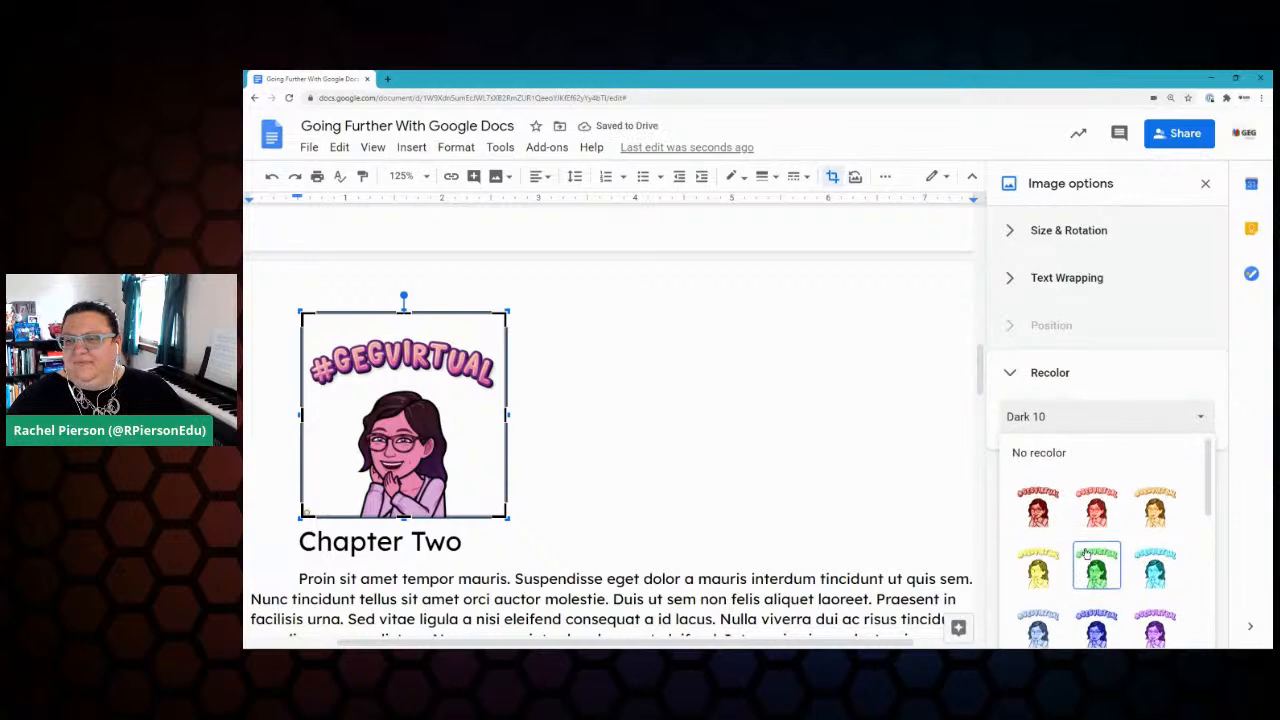
{"action": "left_click", "coordinate": [1038, 455]}
{"action": "left_click", "coordinate": [1086, 474]}
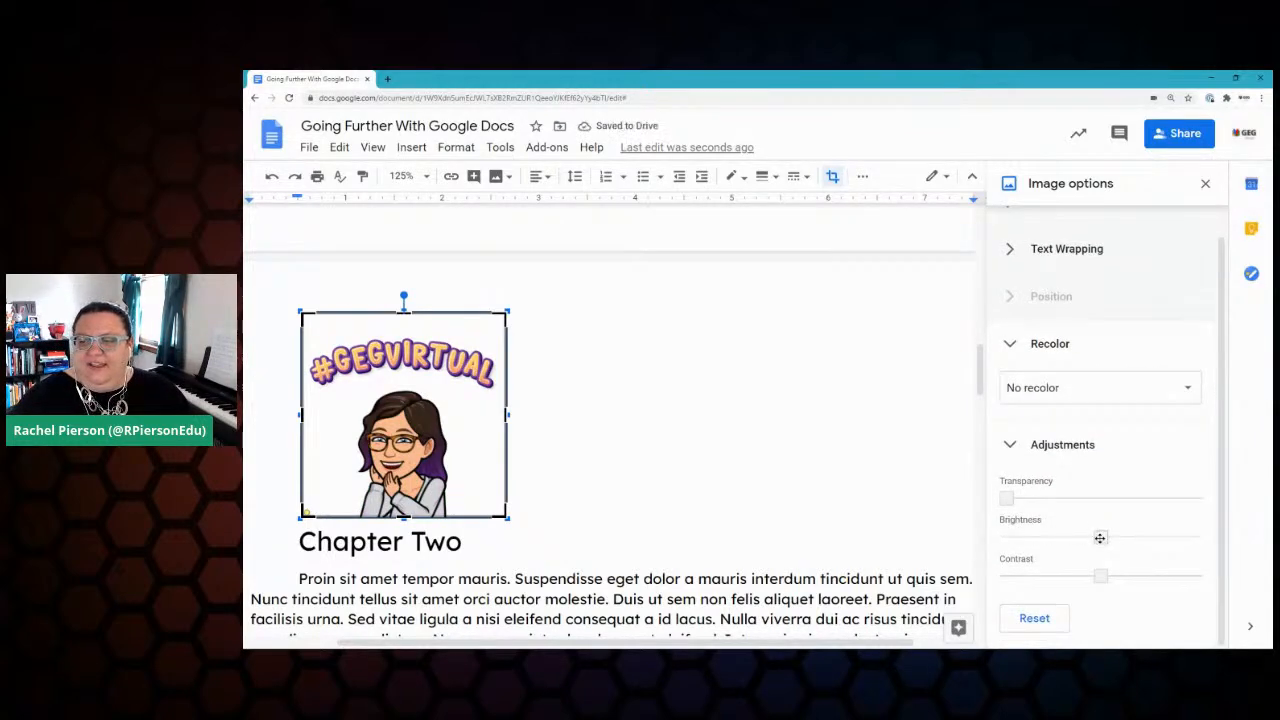
Step: Raise transparency, boost contrast to about +82%, and trim the image's top, right and left edges
{"action": "left_click_drag", "start_coordinate": [1008, 499], "coordinate": [1147, 535]}
{"action": "left_click_drag", "start_coordinate": [1100, 577], "coordinate": [1188, 575]}
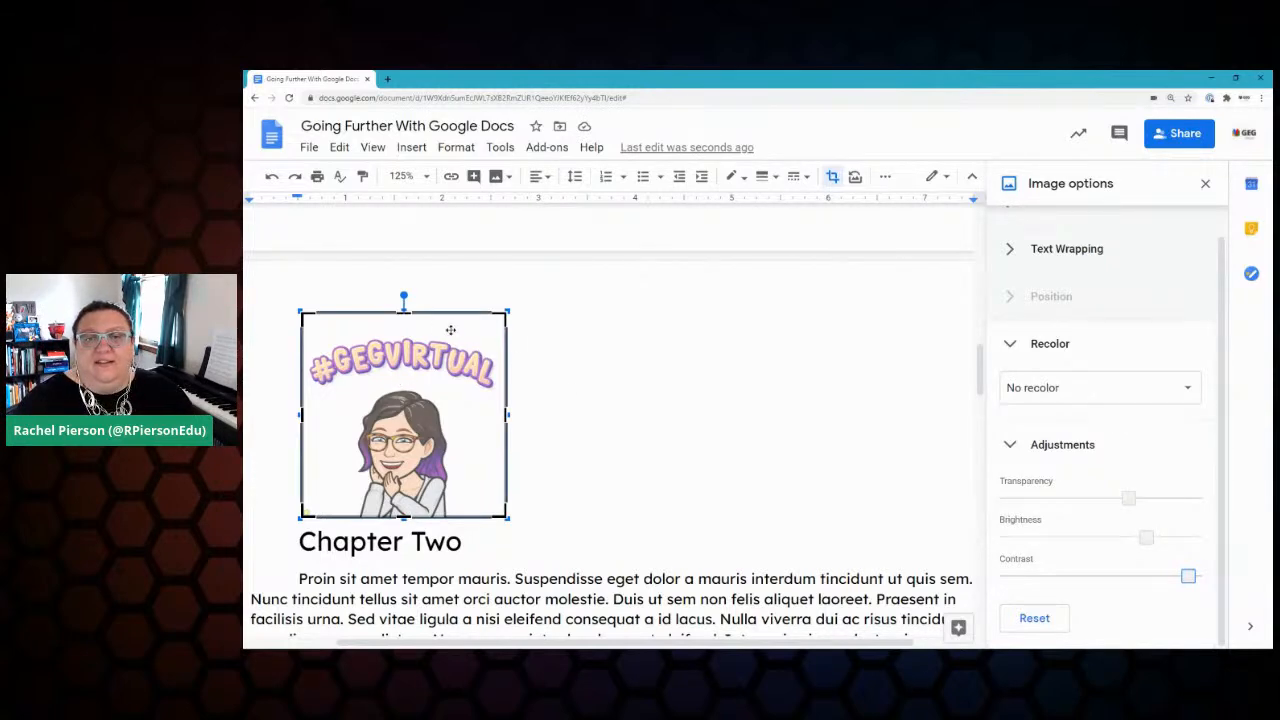
{"action": "left_click_drag", "start_coordinate": [403, 312], "coordinate": [404, 334]}
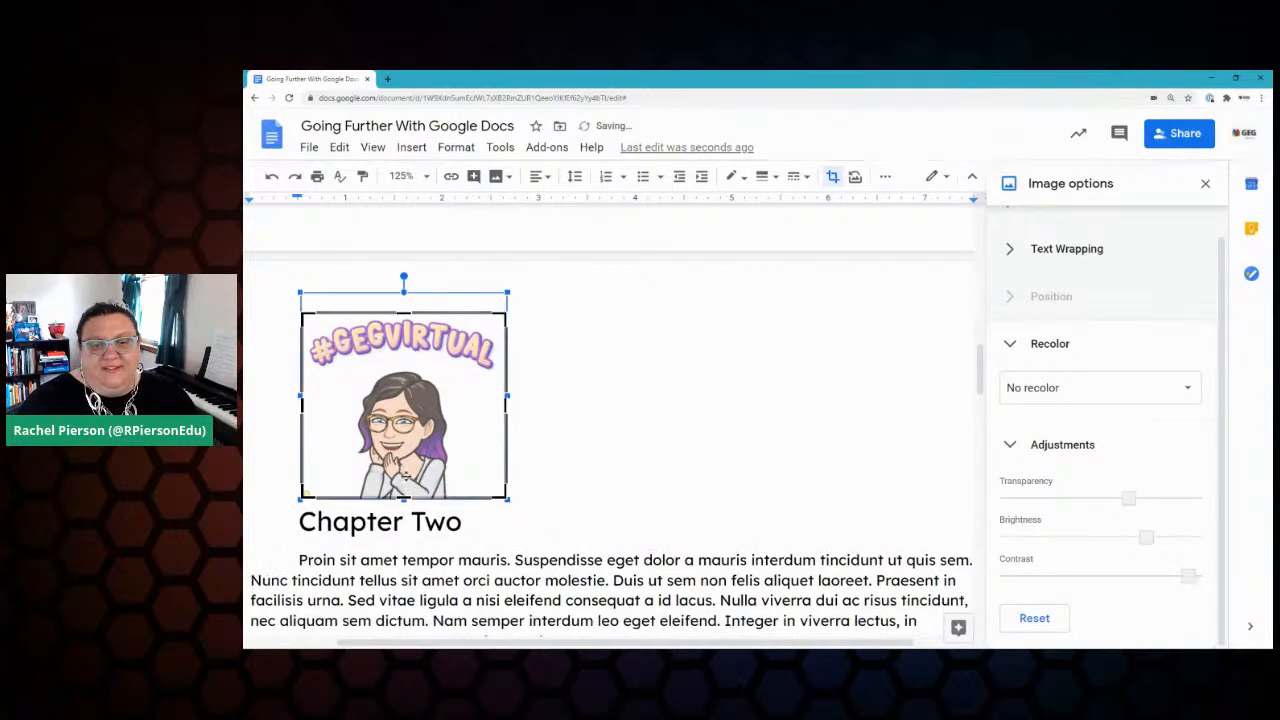
{"action": "left_click_drag", "start_coordinate": [505, 405], "coordinate": [496, 405]}
{"action": "left_click_drag", "start_coordinate": [303, 405], "coordinate": [311, 405]}
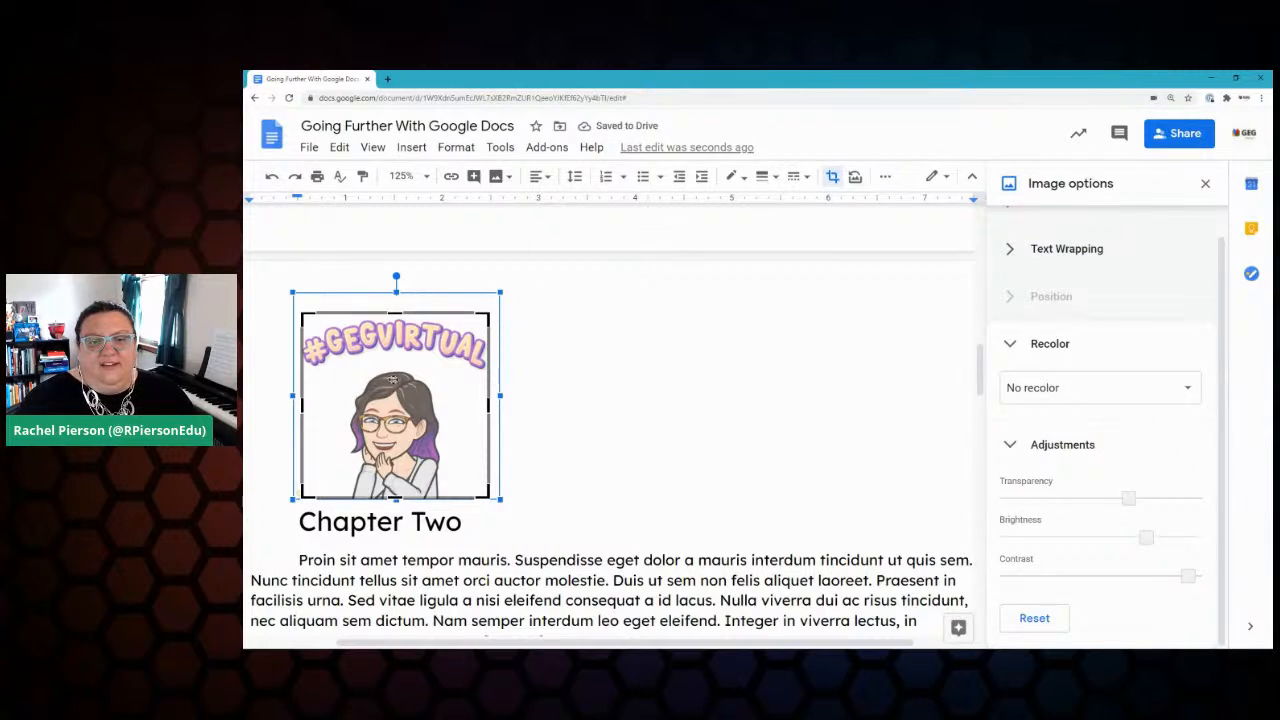
{"action": "left_click", "coordinate": [832, 176]}
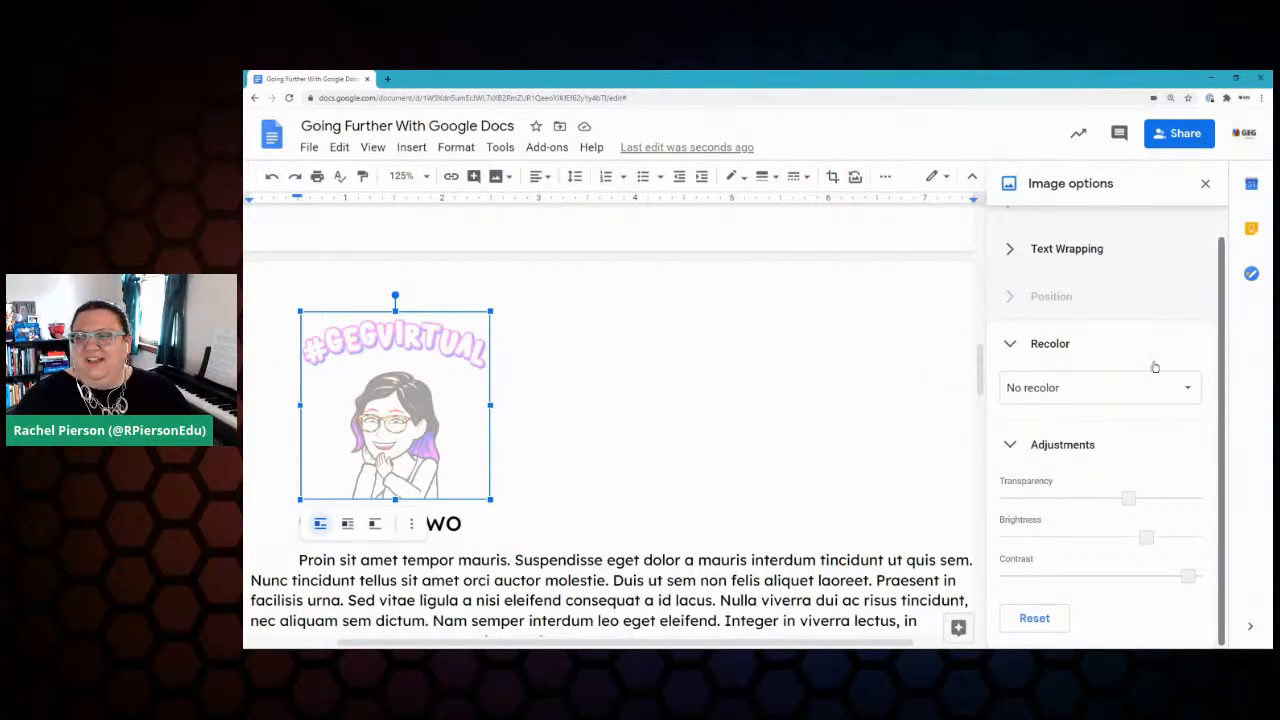
Step: Reset the image adjustments and collapse the Adjustments and Recolor sections
{"action": "left_click", "coordinate": [1043, 620]}
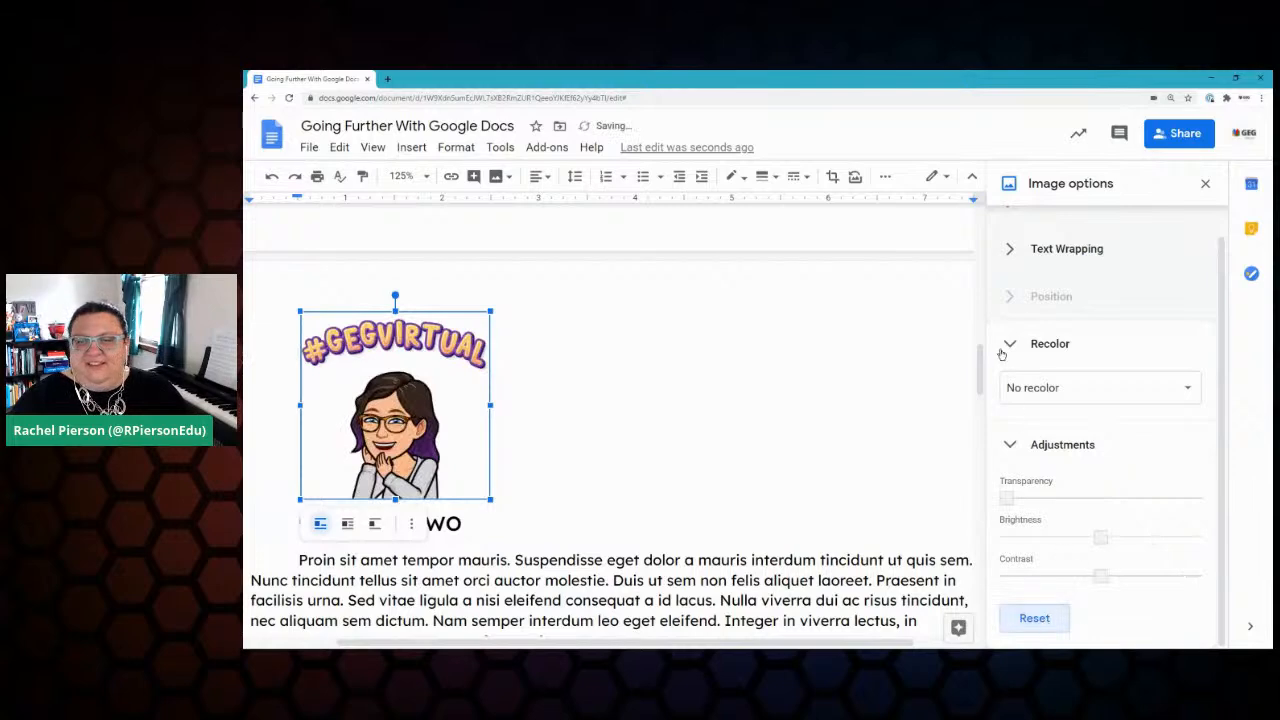
{"action": "left_click", "coordinate": [1018, 458]}
{"action": "left_click", "coordinate": [1010, 374]}
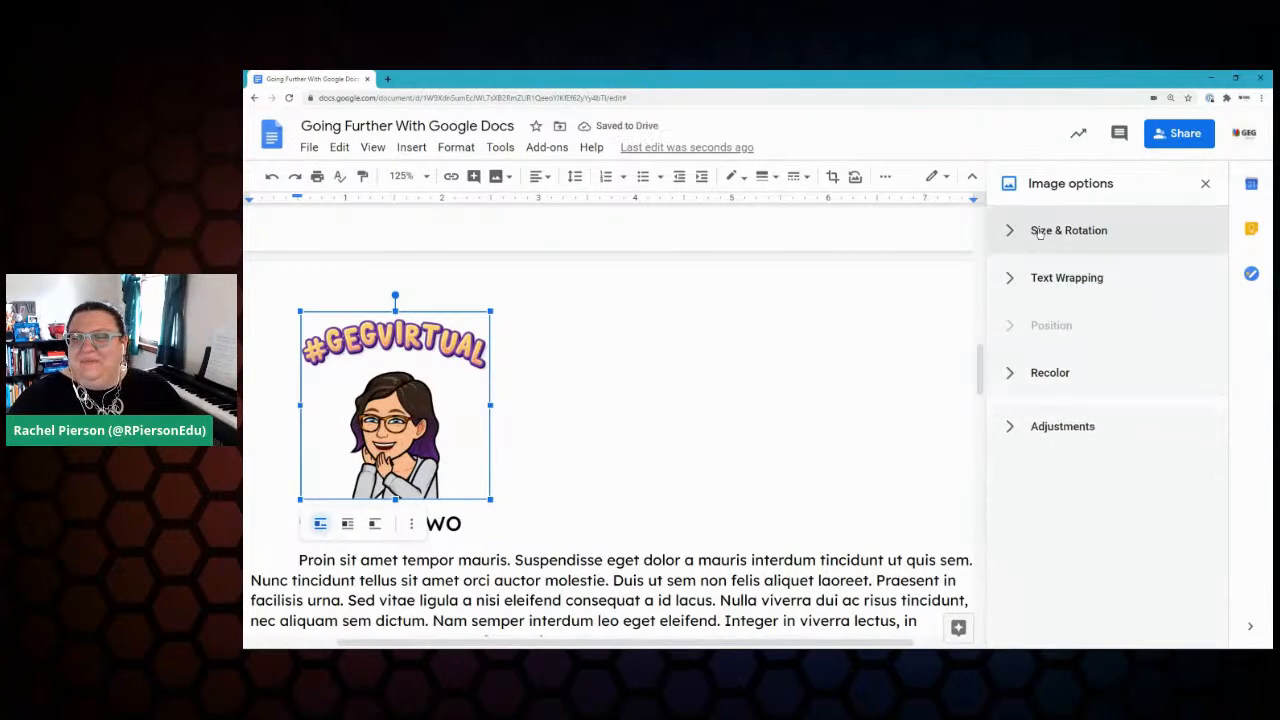
Step: Try Wrap text and Break text, settle on In line, and close image options
{"action": "left_click", "coordinate": [347, 523]}
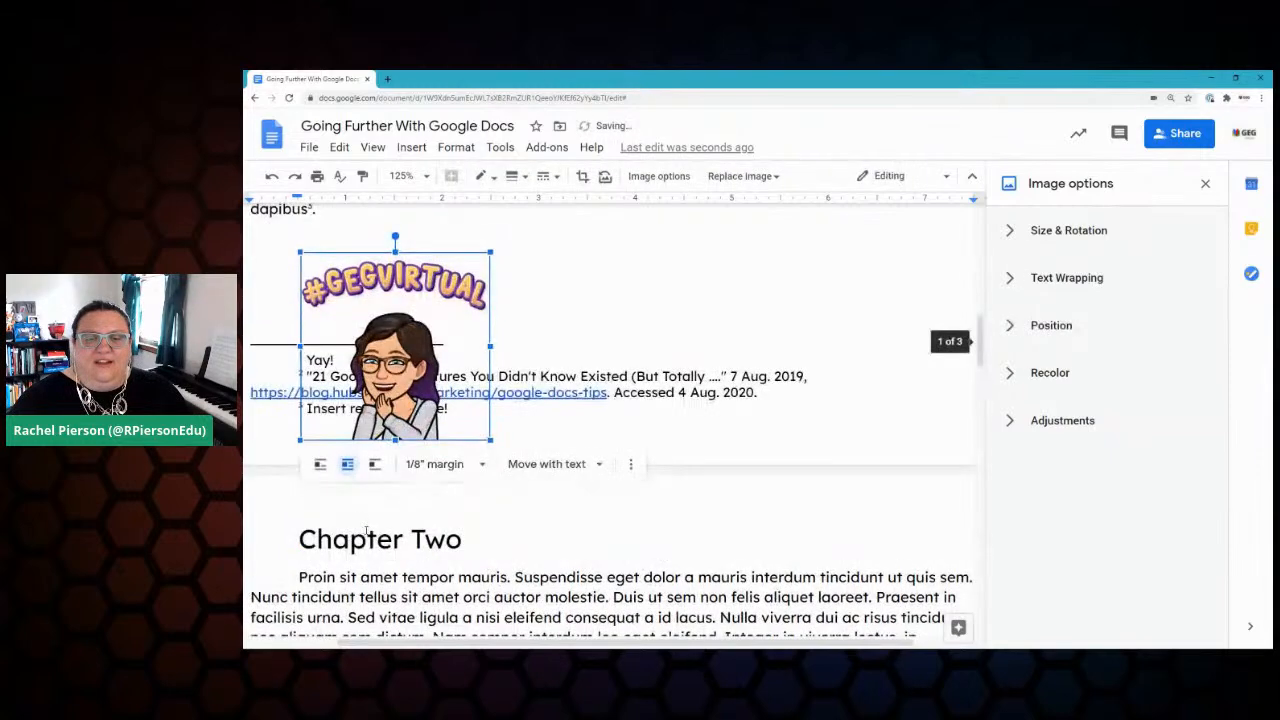
{"action": "left_click", "coordinate": [375, 464]}
{"action": "scroll", "coordinate": [612, 510], "scroll_direction": "down", "scroll_amount": 3}
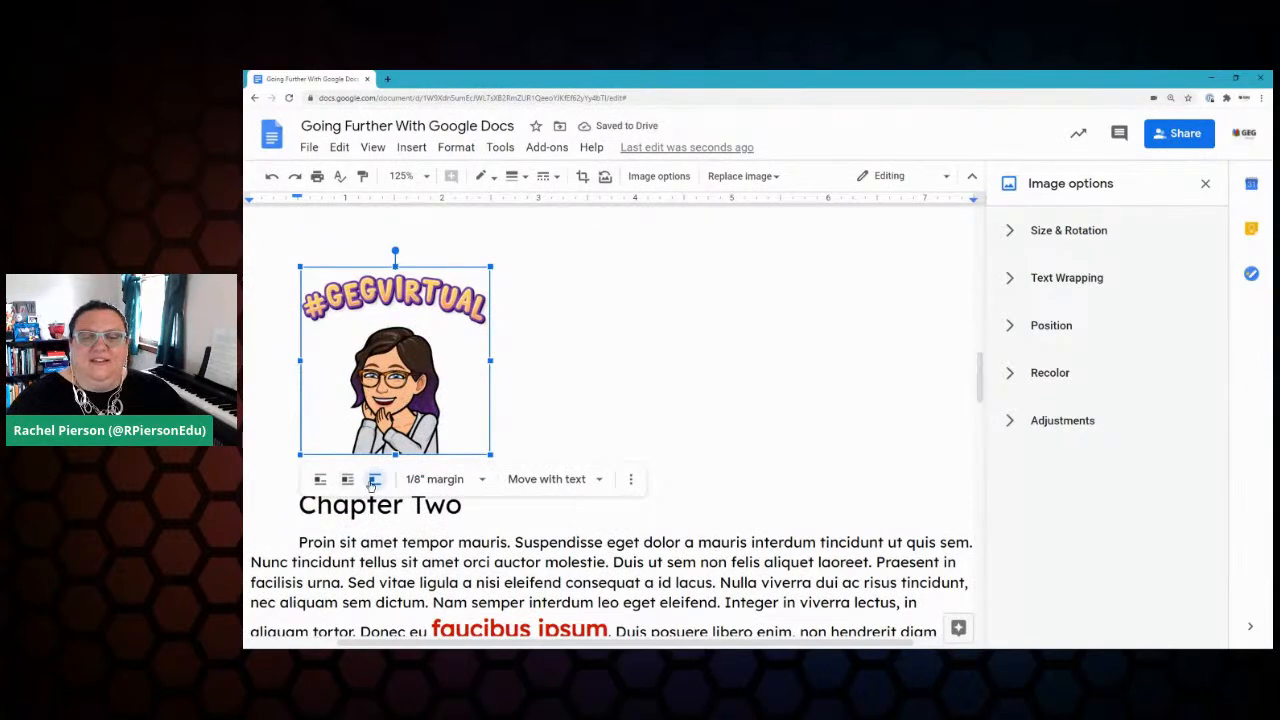
{"action": "left_click", "coordinate": [320, 480]}
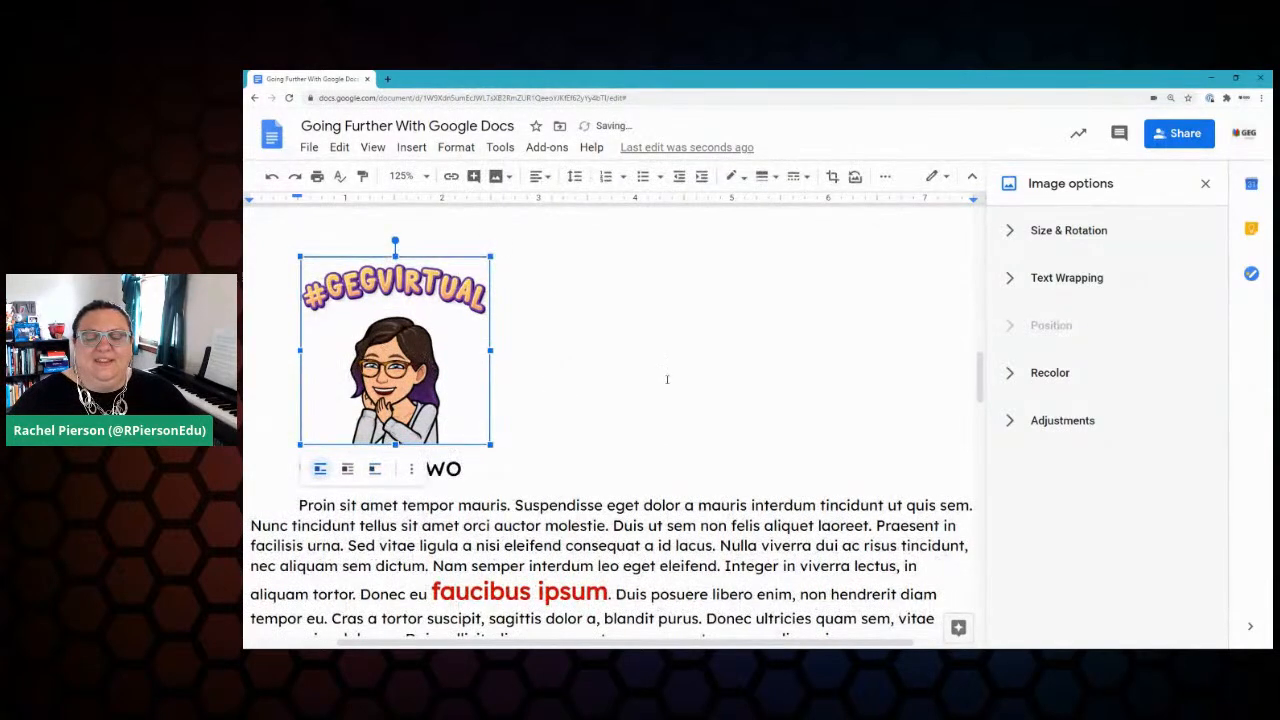
{"action": "left_click", "coordinate": [1205, 184]}
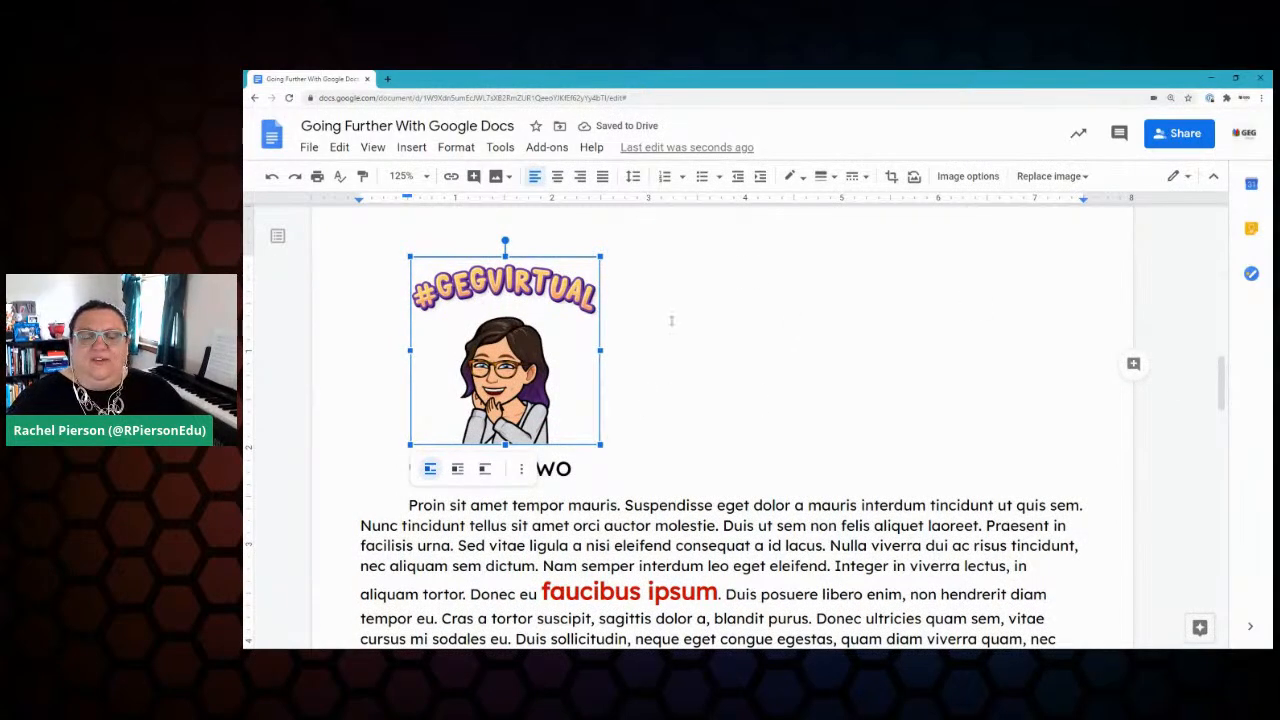
Step: Check off Image Editing in the Keep checklist, bringing completed items to 20
{"action": "left_click", "coordinate": [1249, 230]}
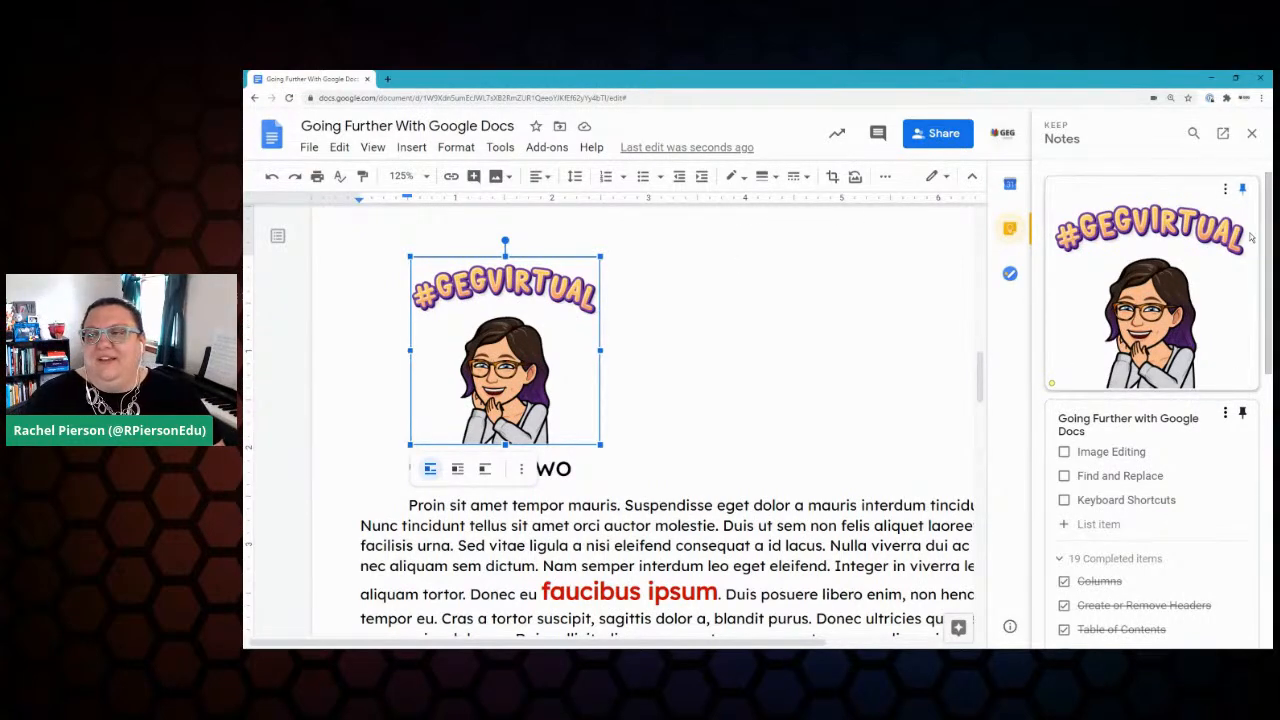
{"action": "scroll", "coordinate": [1130, 335], "scroll_direction": "down", "scroll_amount": 2}
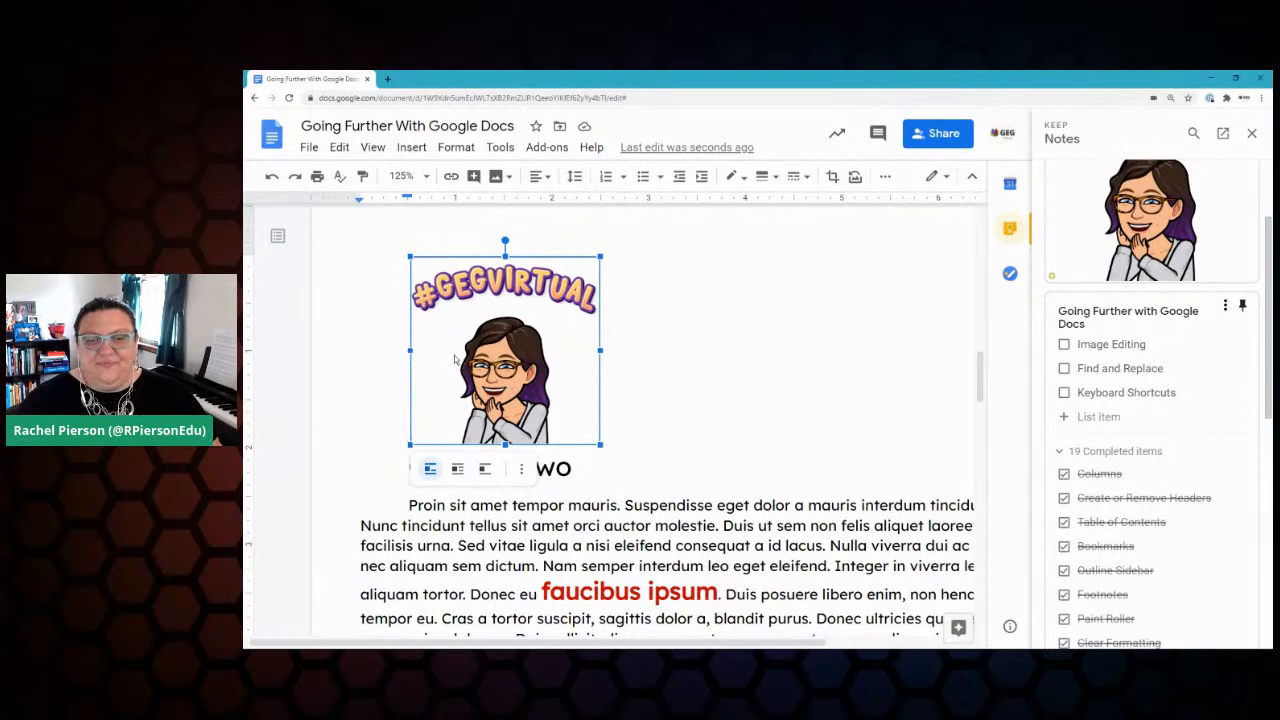
{"action": "left_click", "coordinate": [1064, 344]}
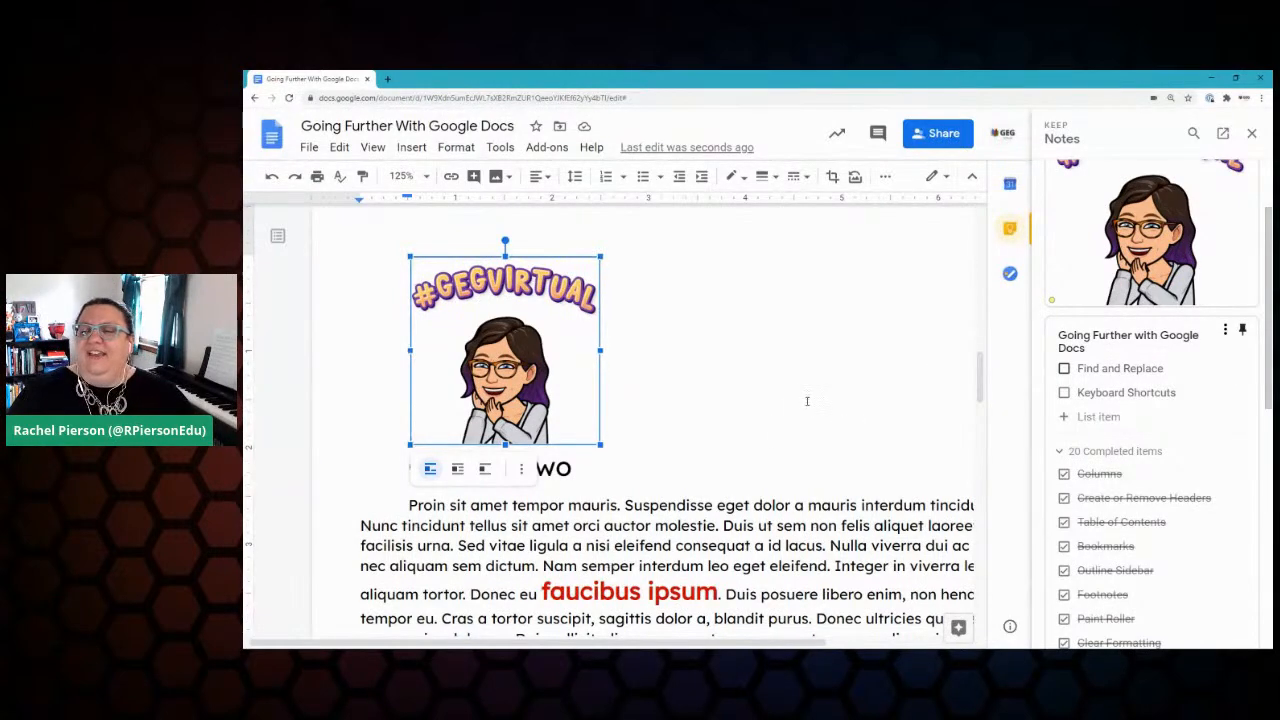
{"action": "scroll", "coordinate": [810, 409], "scroll_direction": "up", "scroll_amount": 15}
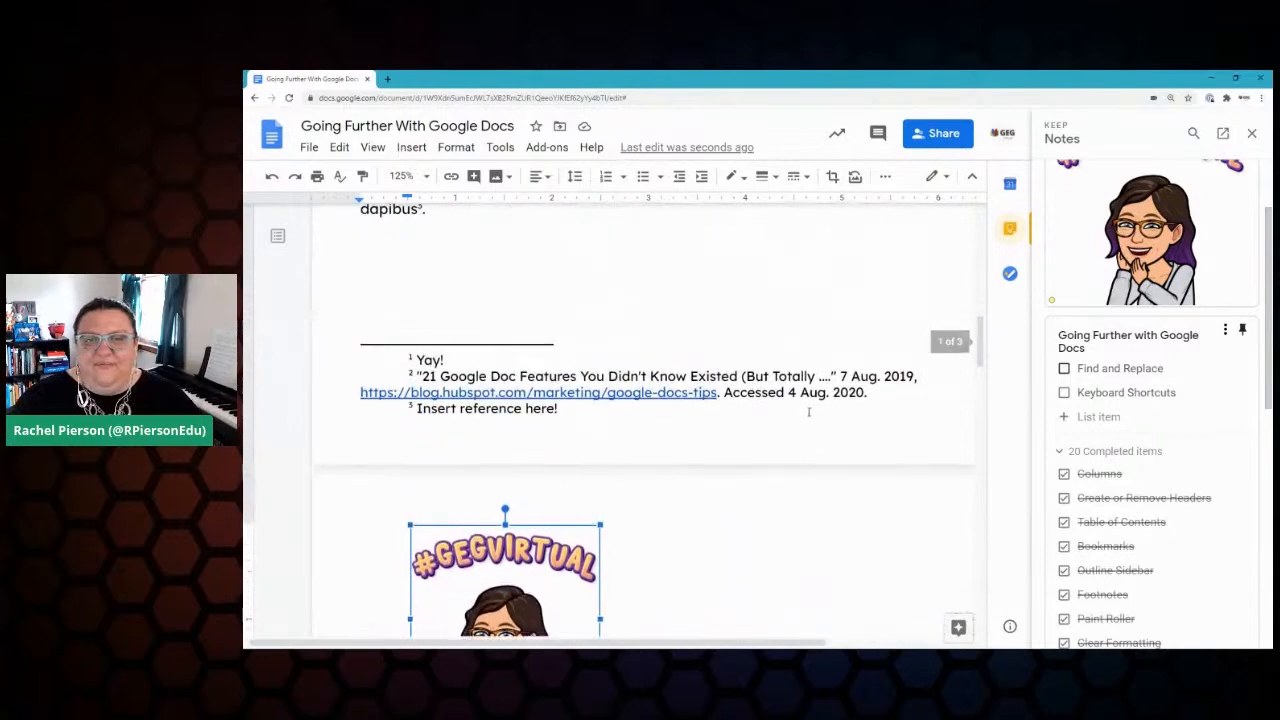
Step: Select 'Chapter' in the Chapter One heading and browse the menus to Edit
{"action": "scroll", "coordinate": [806, 412], "scroll_direction": "up", "scroll_amount": 3}
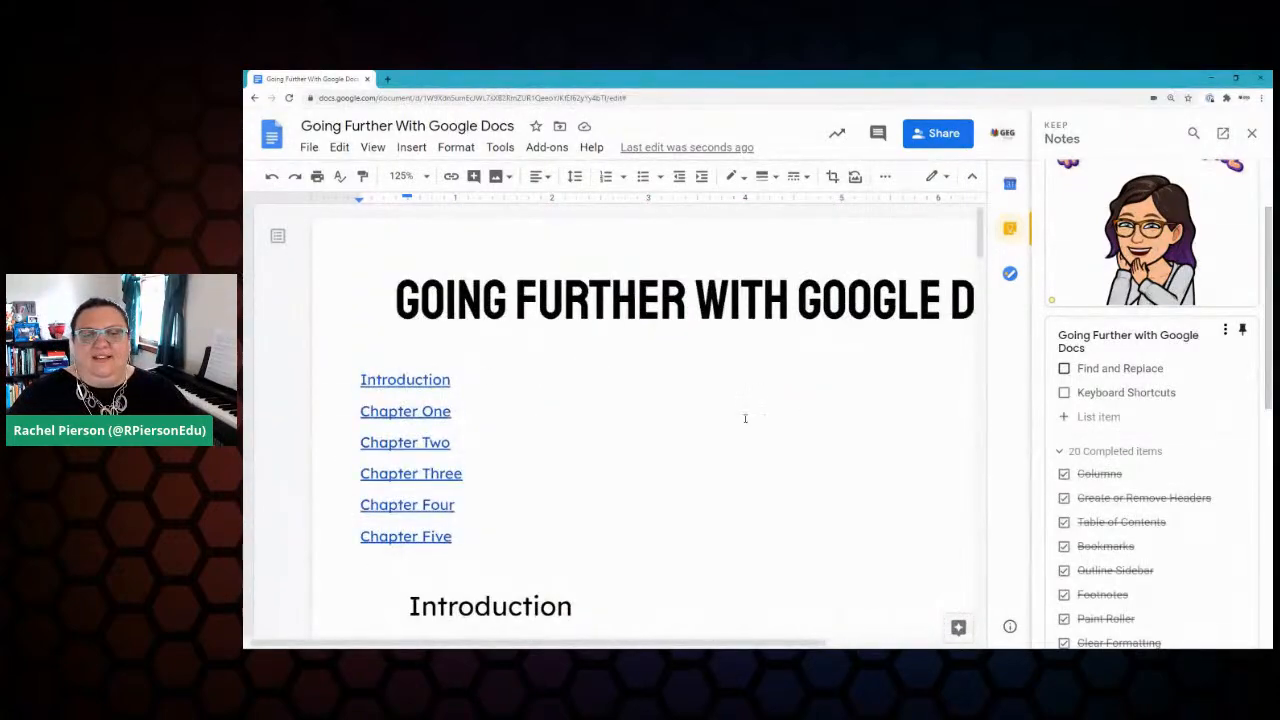
{"action": "scroll", "coordinate": [746, 418], "scroll_direction": "down", "scroll_amount": 5}
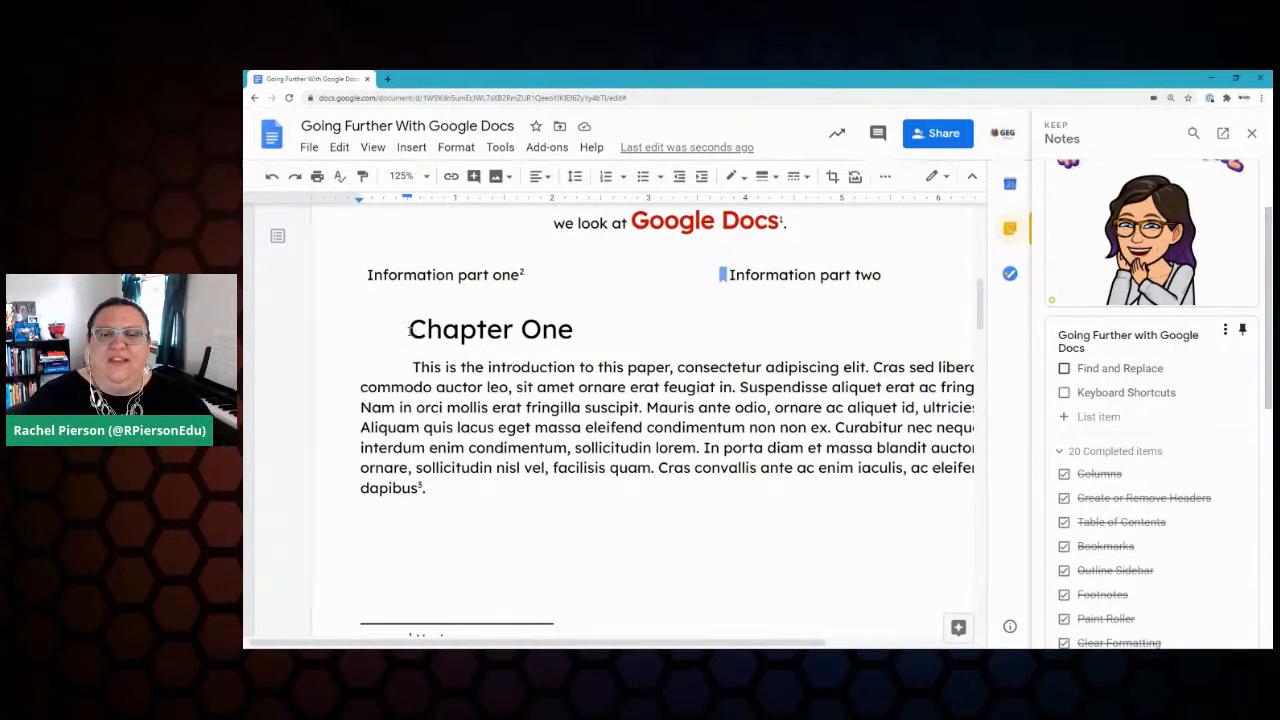
{"action": "mouse_move", "coordinate": [410, 331]}
{"action": "left_mouse_down"}
{"action": "mouse_move", "coordinate": [424, 333]}
{"action": "mouse_move", "coordinate": [405, 334]}
{"action": "left_mouse_up"}
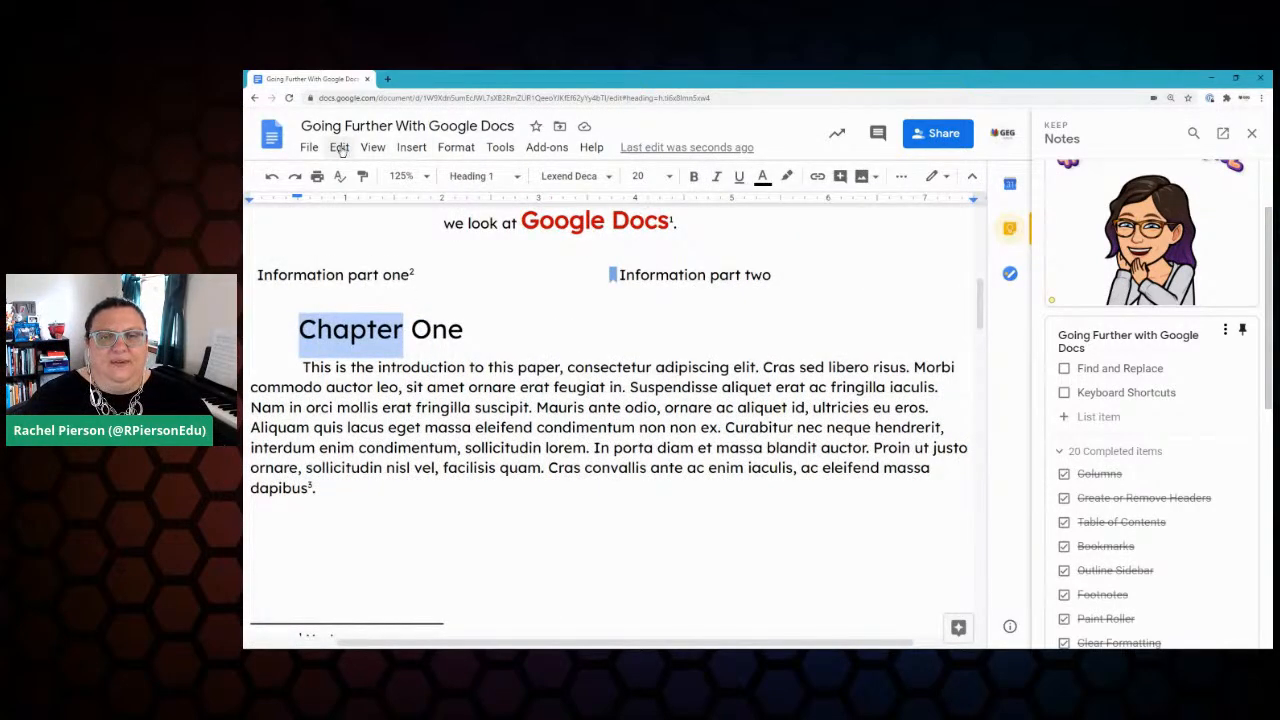
{"action": "left_click", "coordinate": [373, 148]}
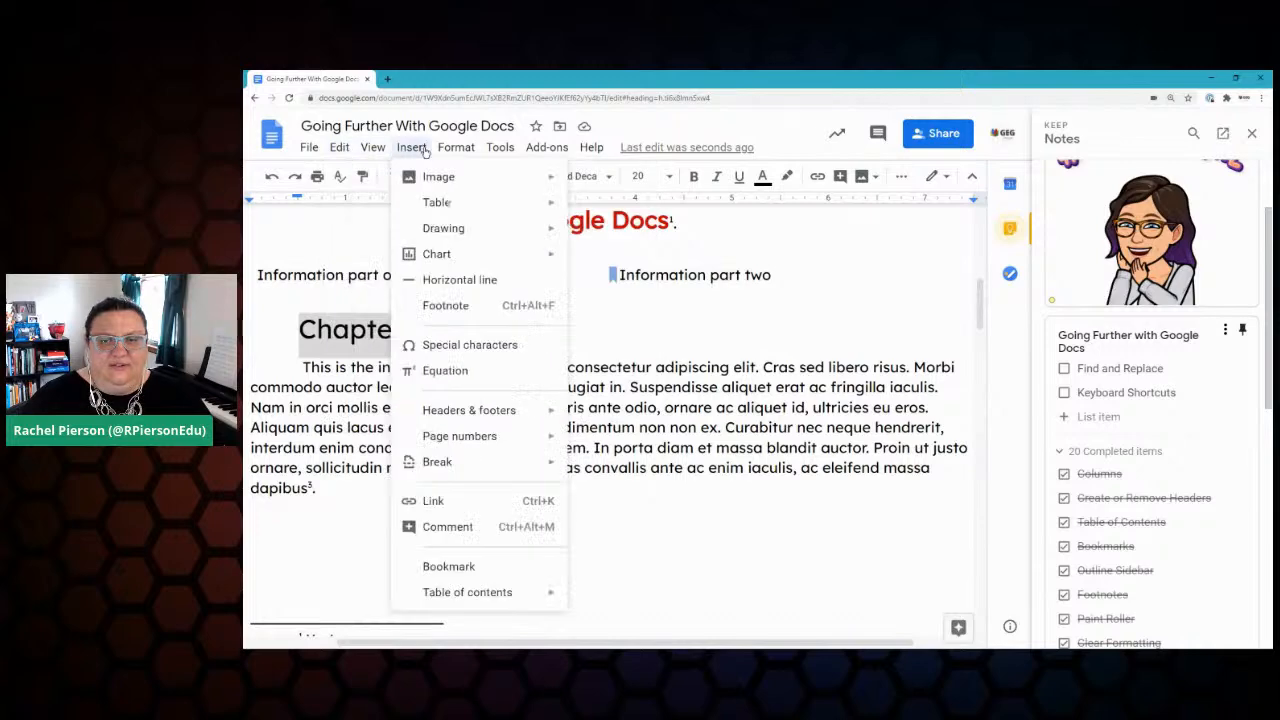
{"action": "mouse_move", "coordinate": [437, 148]}
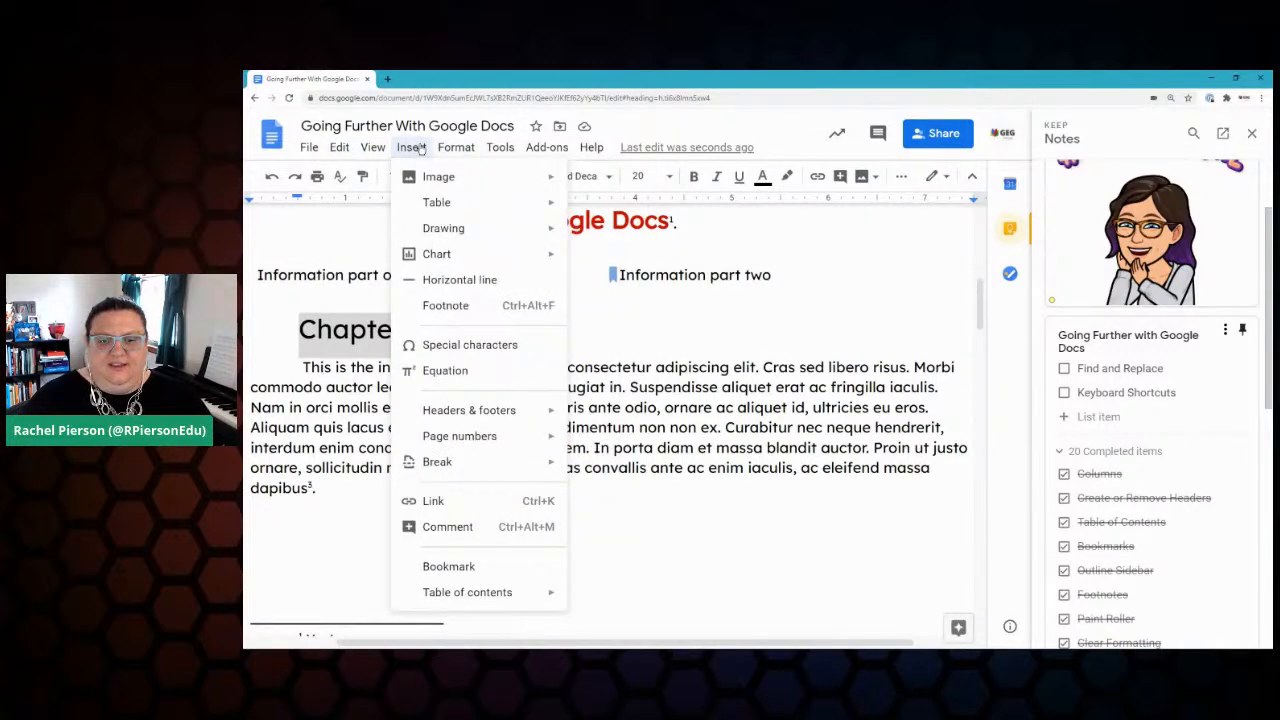
{"action": "mouse_move", "coordinate": [343, 148]}
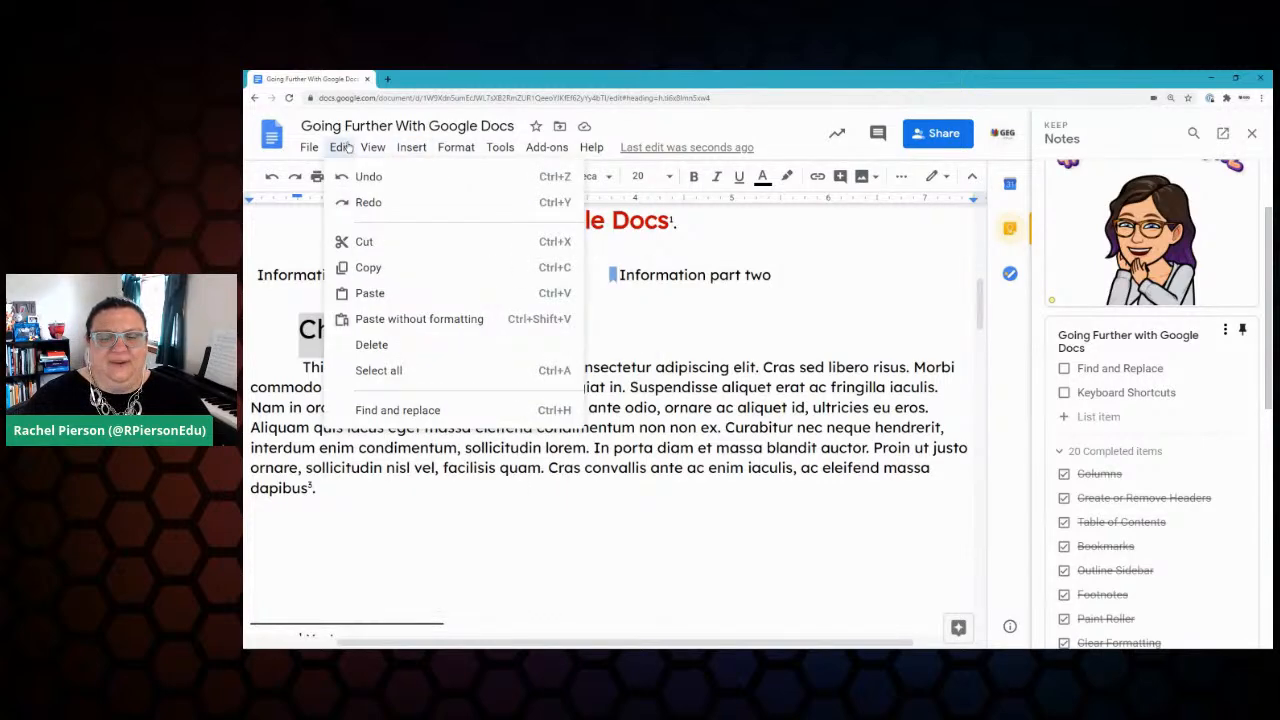
Step: Search for 'Chapter' with Match case in Find and replace, replacing it with 'Part'
{"action": "left_click", "coordinate": [432, 412]}
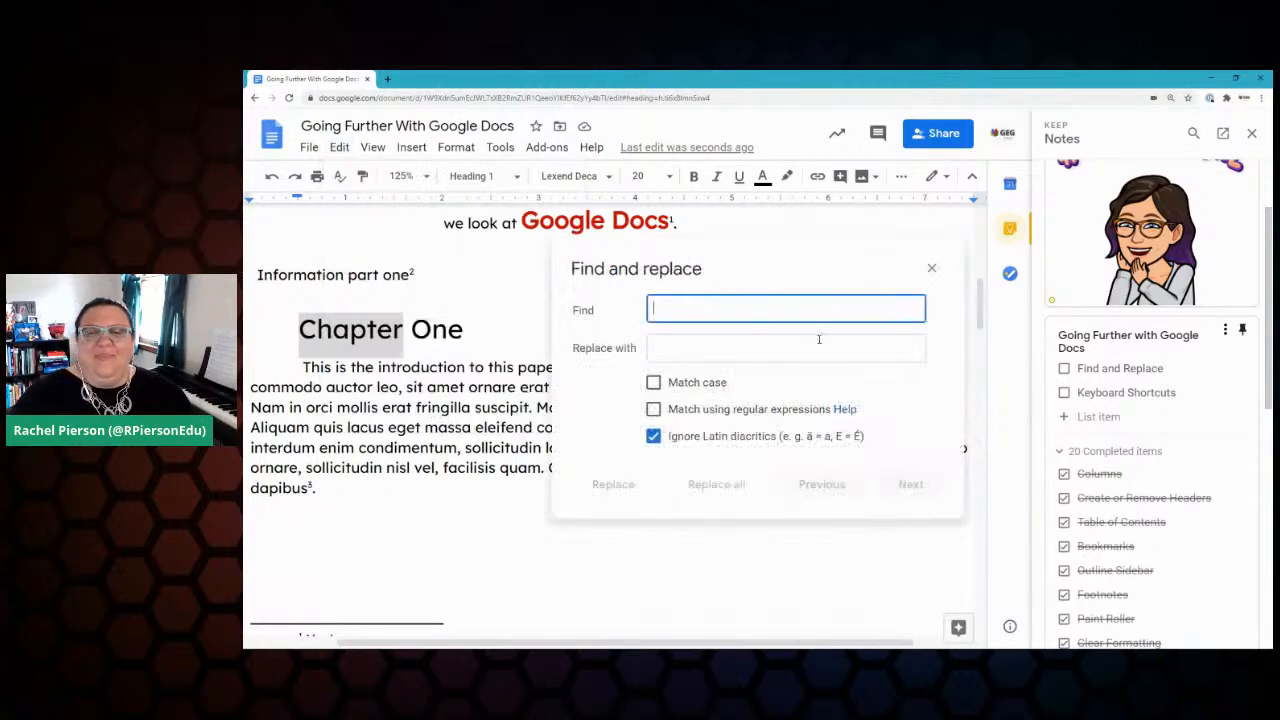
{"action": "type", "text": "Chapter"}
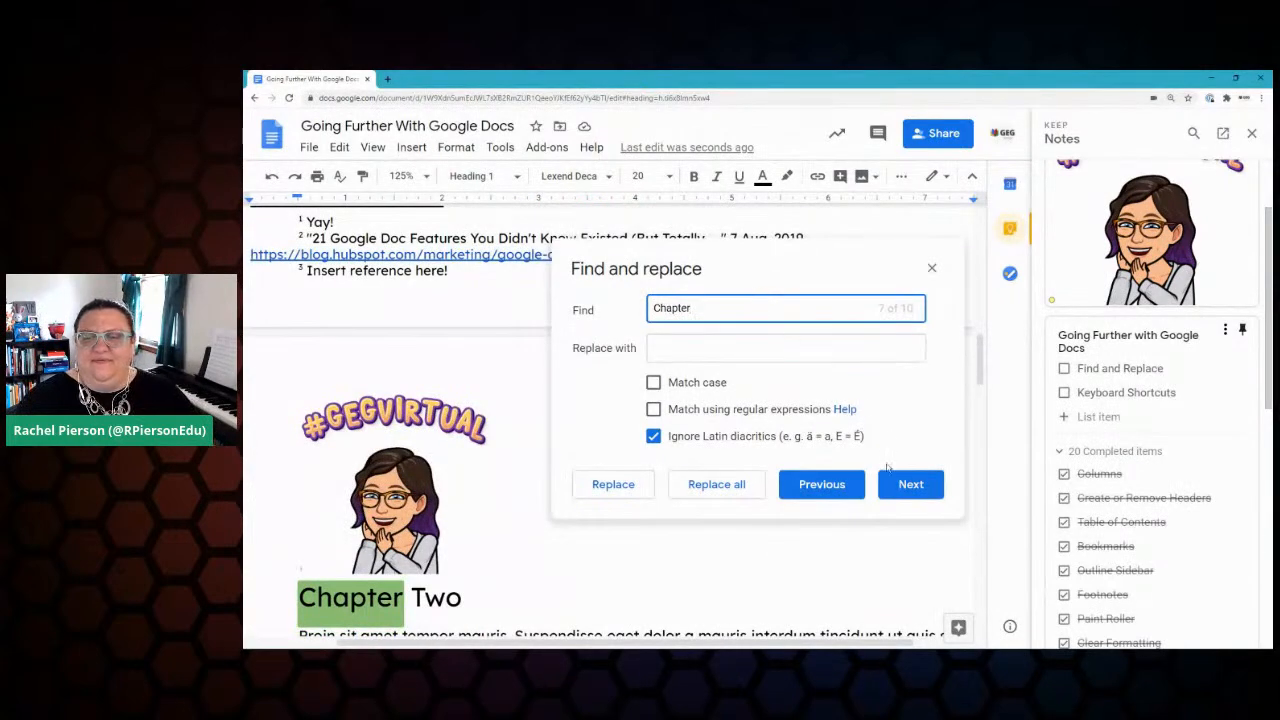
{"action": "left_click", "coordinate": [844, 492]}
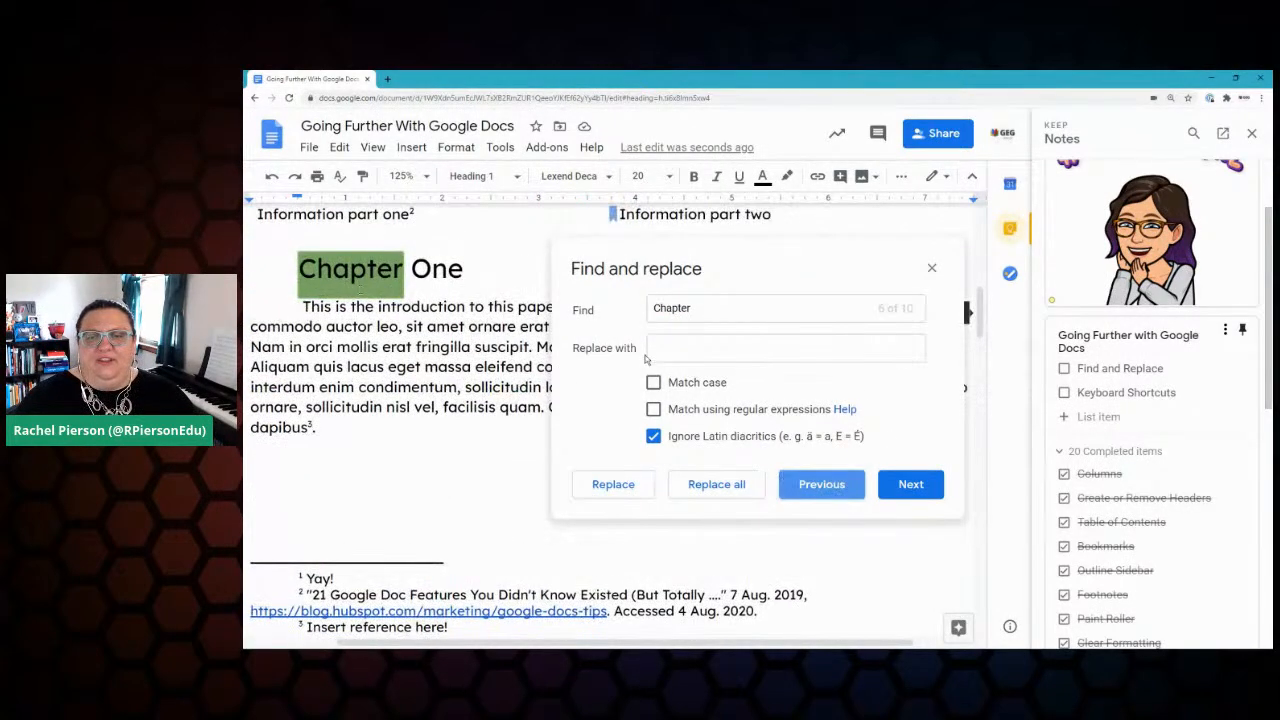
{"action": "left_click", "coordinate": [653, 383]}
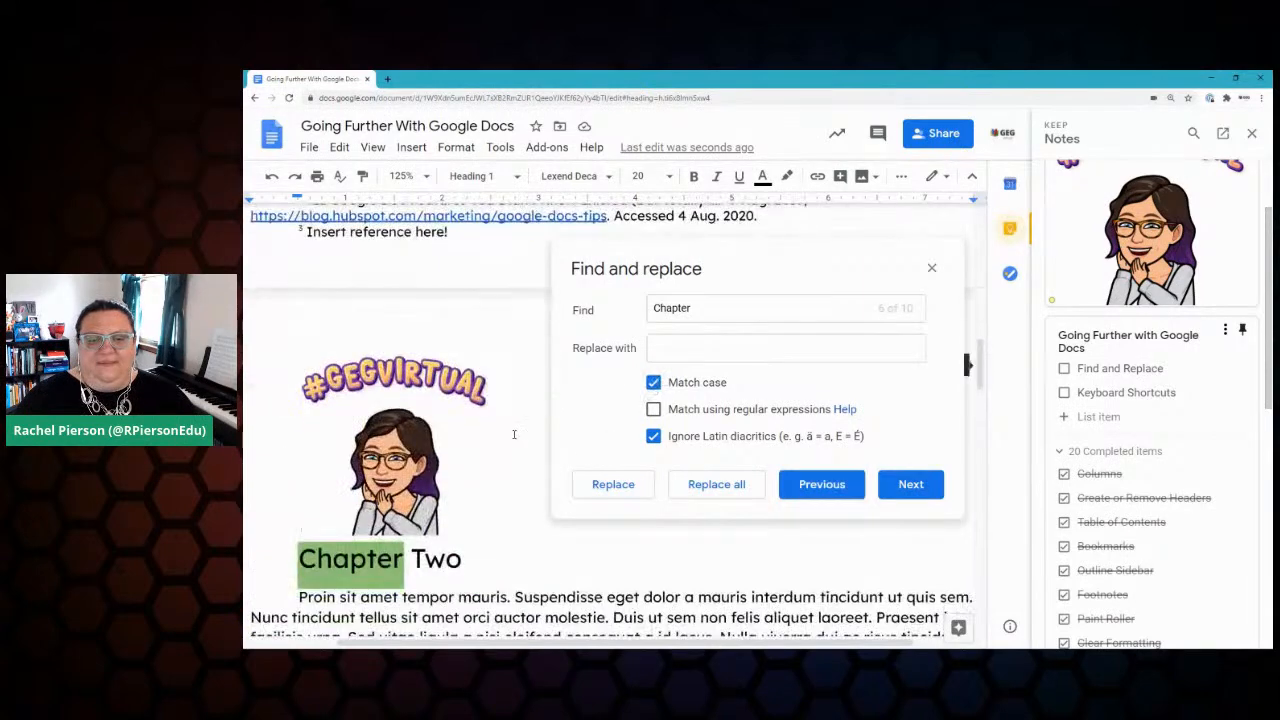
{"action": "left_click", "coordinate": [678, 343]}
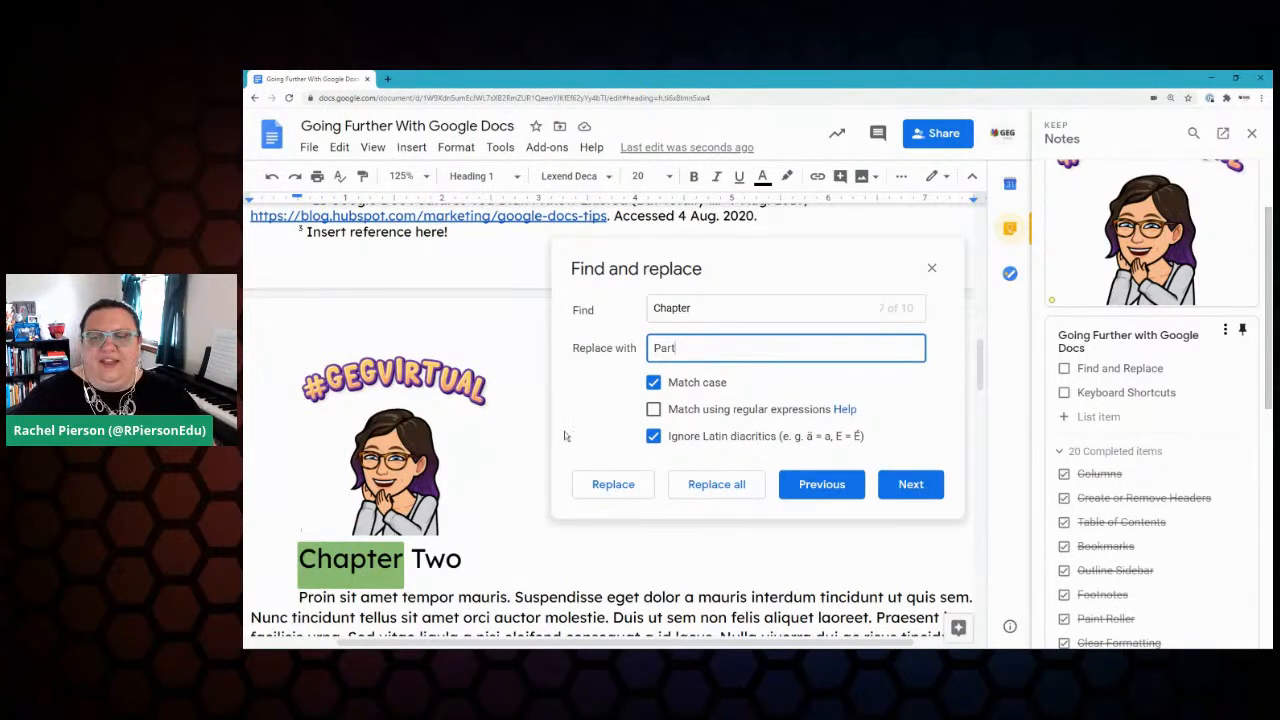
Step: Step through every 'Chapter' match, then replace them all with 'Part'
{"action": "left_click", "coordinate": [906, 486]}
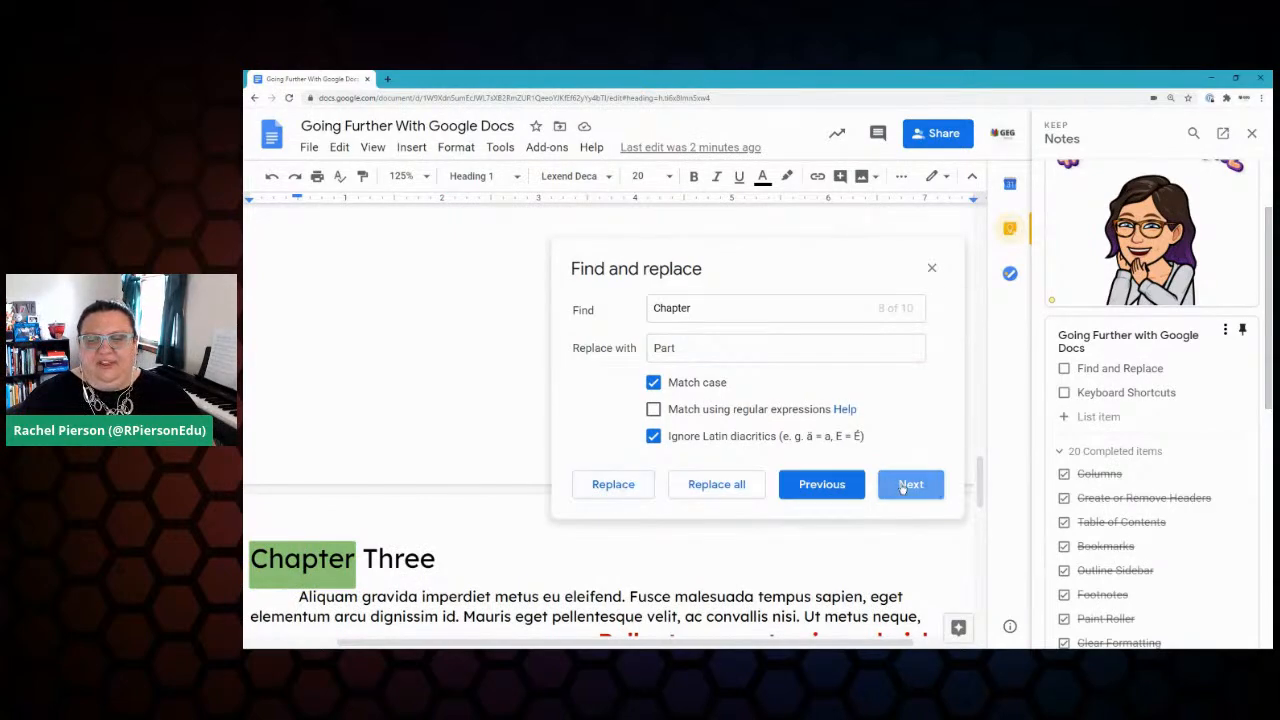
{"action": "left_click", "coordinate": [908, 486]}
{"action": "left_click", "coordinate": [906, 486]}
{"action": "left_click", "coordinate": [906, 486]}
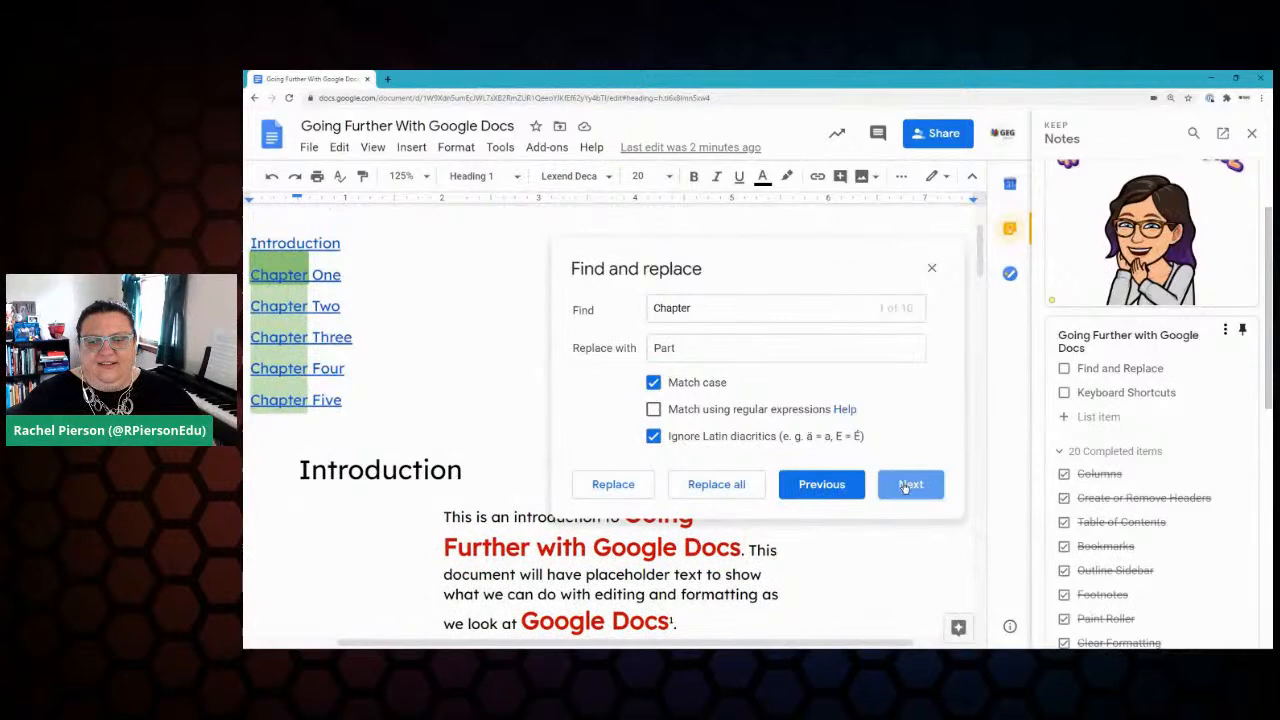
{"action": "left_click", "coordinate": [906, 486]}
{"action": "left_click", "coordinate": [908, 487]}
{"action": "left_click", "coordinate": [908, 487]}
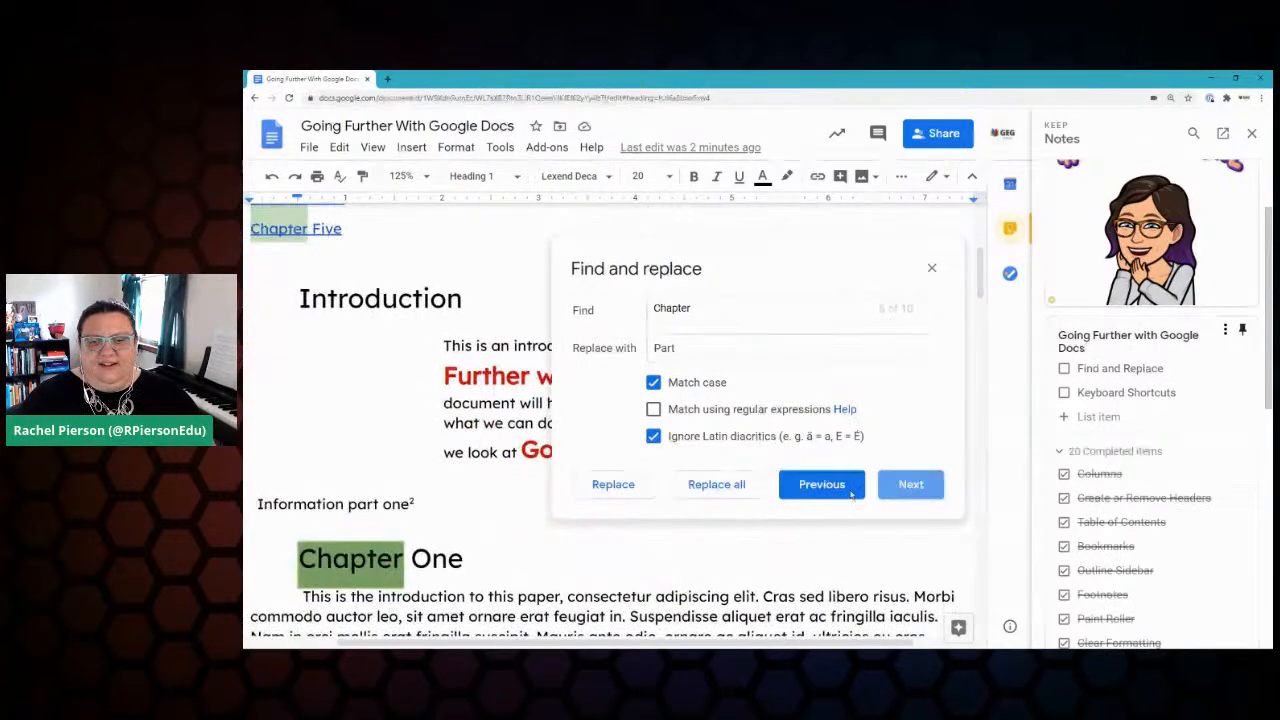
{"action": "left_click", "coordinate": [716, 485]}
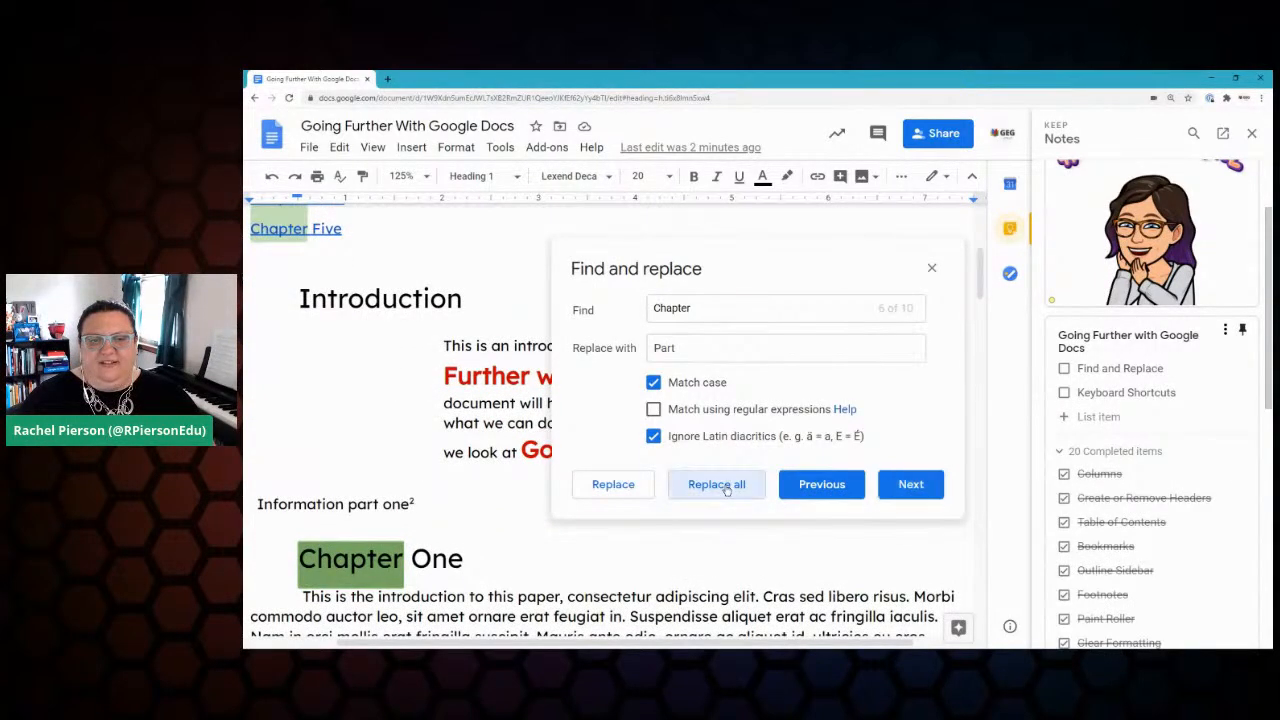
Step: Review the renamed Part headings and select the 'Chapter' search text for reuse
{"action": "scroll", "coordinate": [518, 490], "scroll_direction": "up", "scroll_amount": 10}
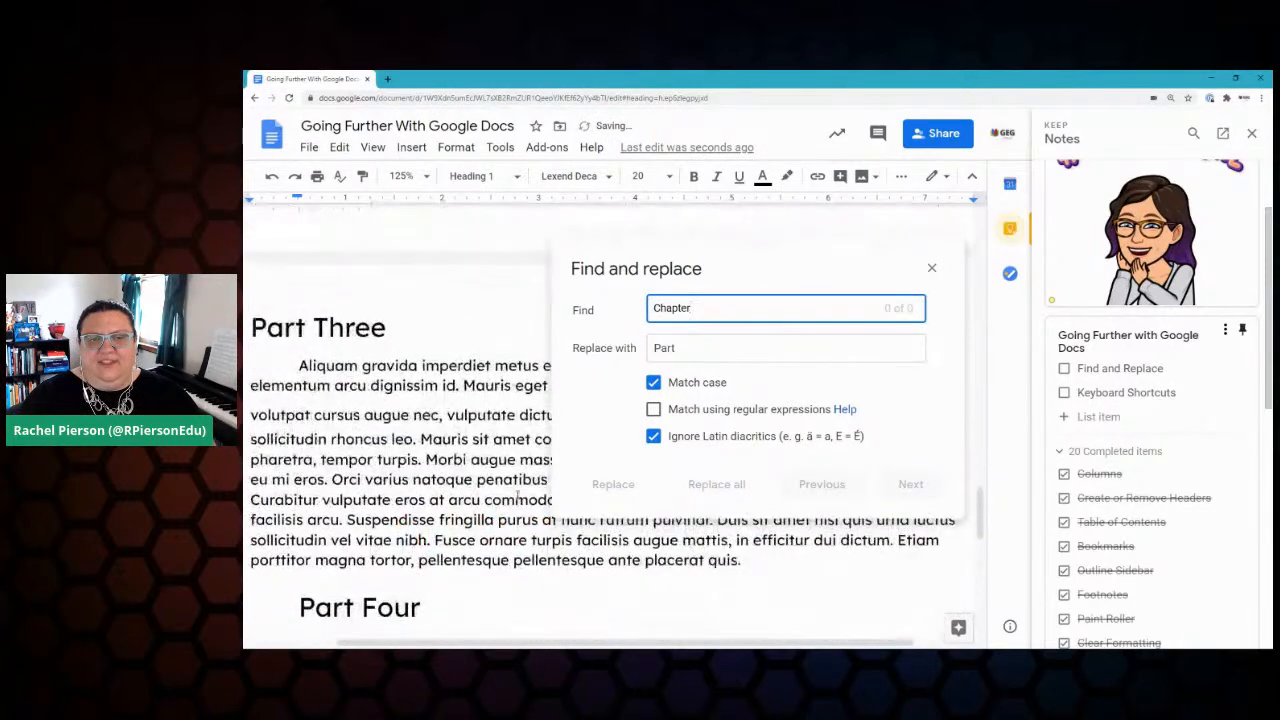
{"action": "scroll", "coordinate": [514, 498], "scroll_direction": "up", "scroll_amount": 10}
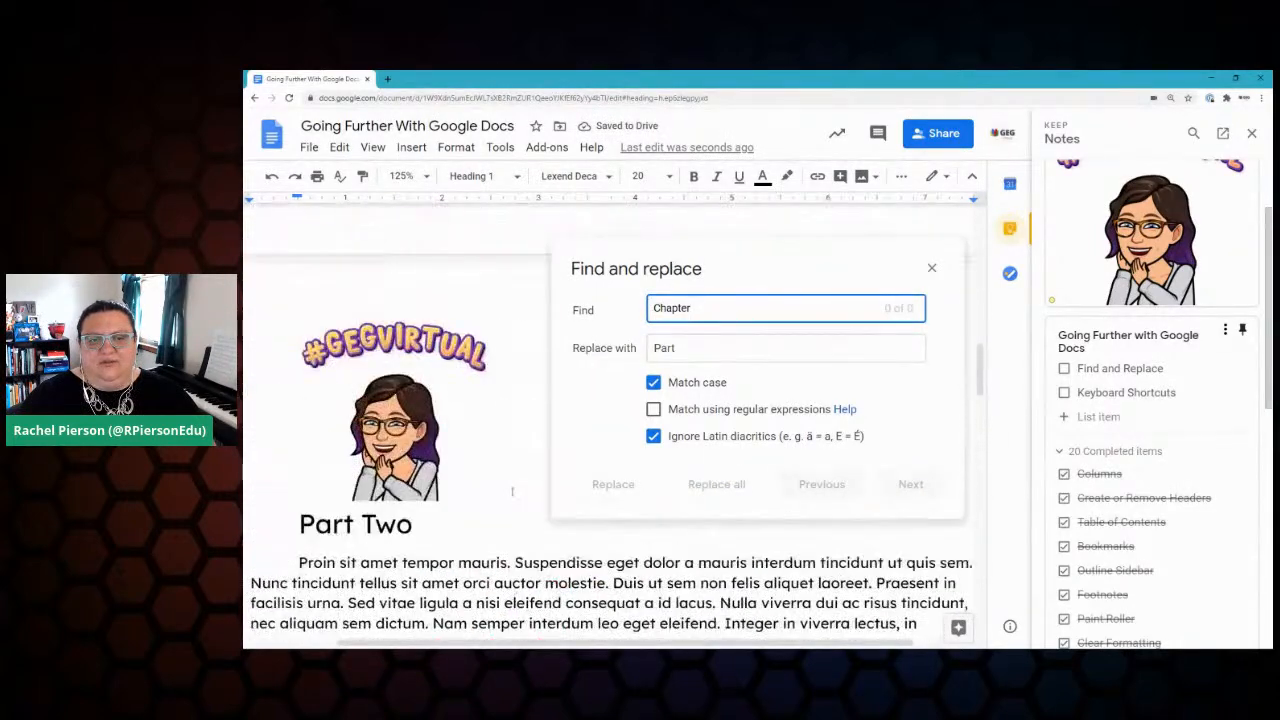
{"action": "scroll", "coordinate": [509, 492], "scroll_direction": "up", "scroll_amount": 3}
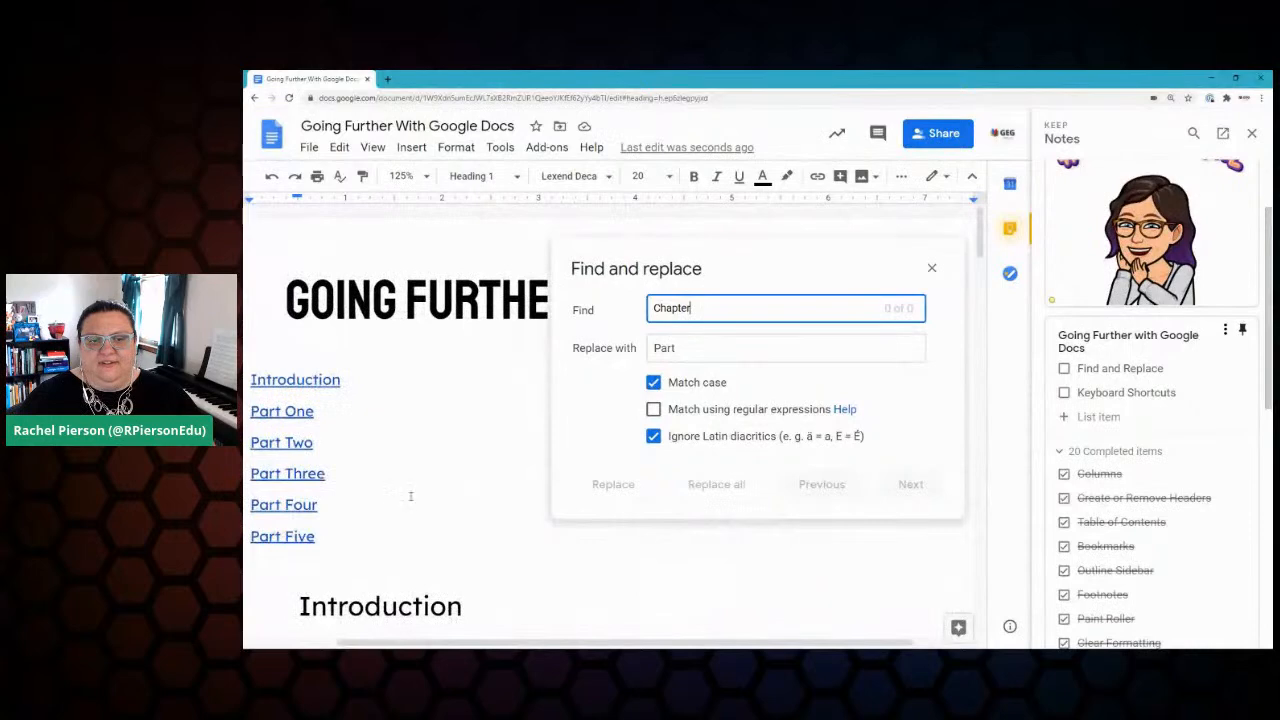
{"action": "left_click", "coordinate": [398, 437]}
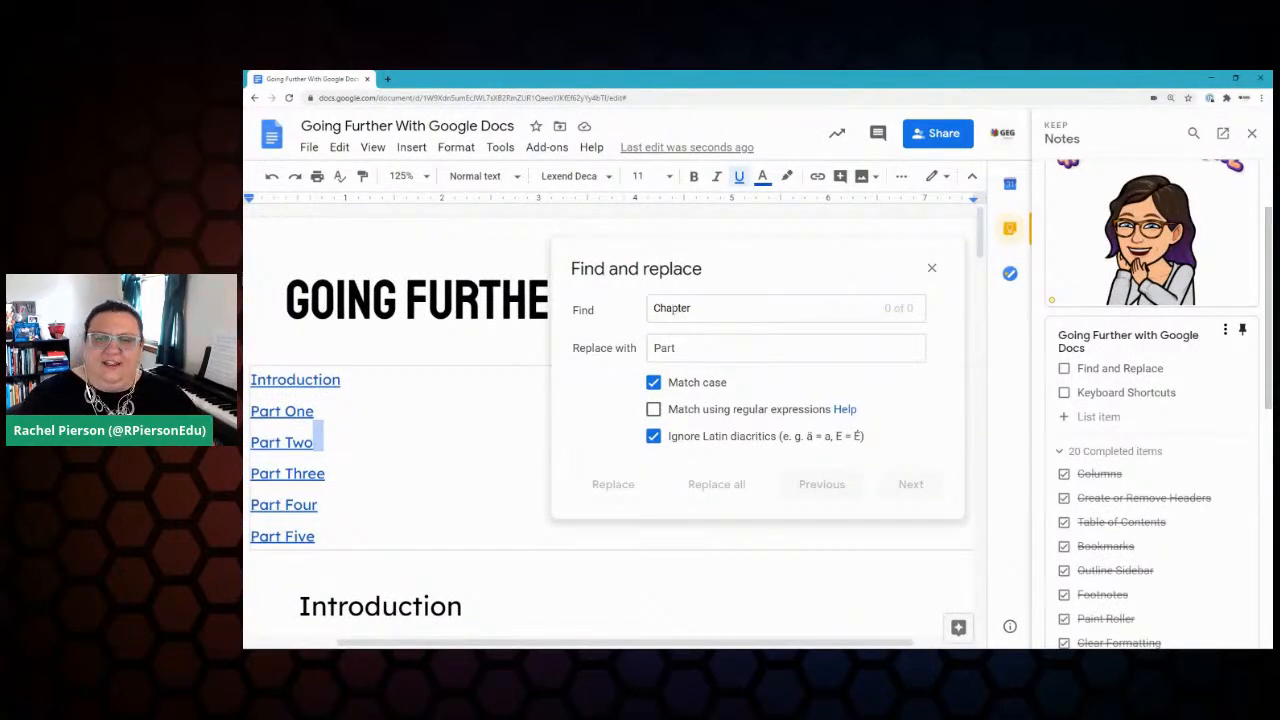
{"action": "left_click_drag", "start_coordinate": [717, 310], "coordinate": [638, 311]}
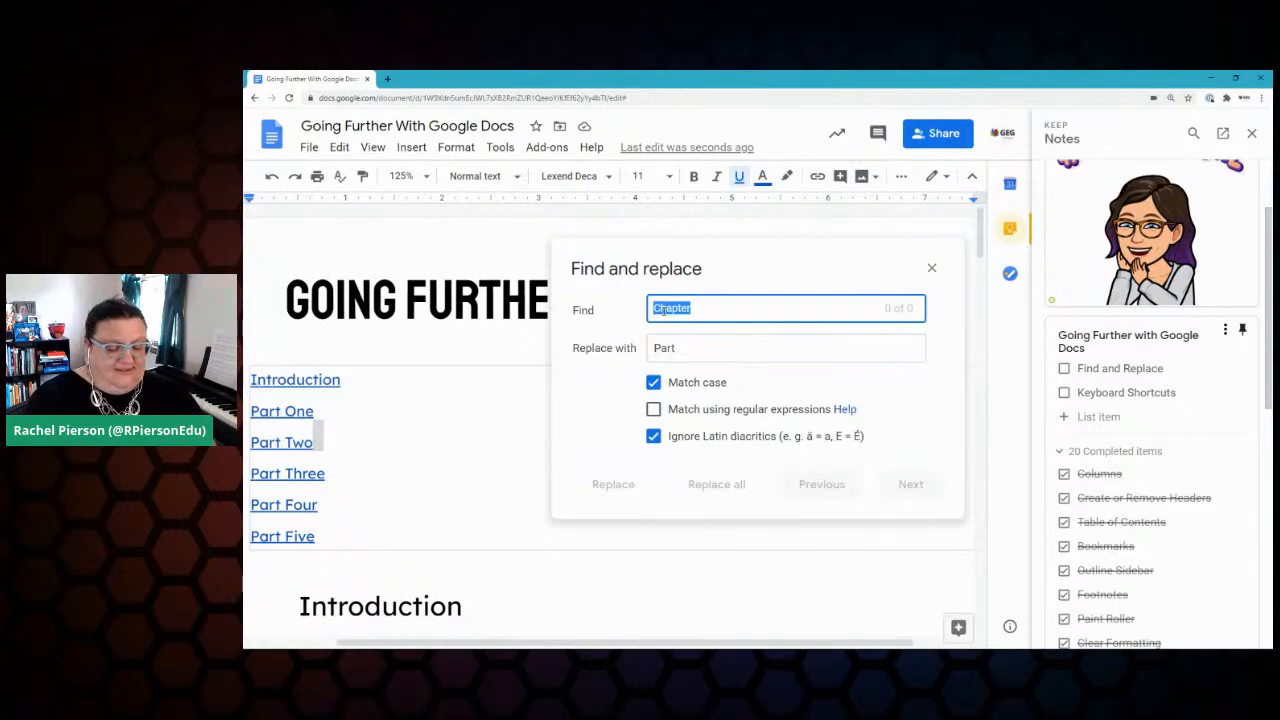
Step: Replace all lowercase 'google' with 'Google' in the footnote link
{"action": "type", "text": "google"}
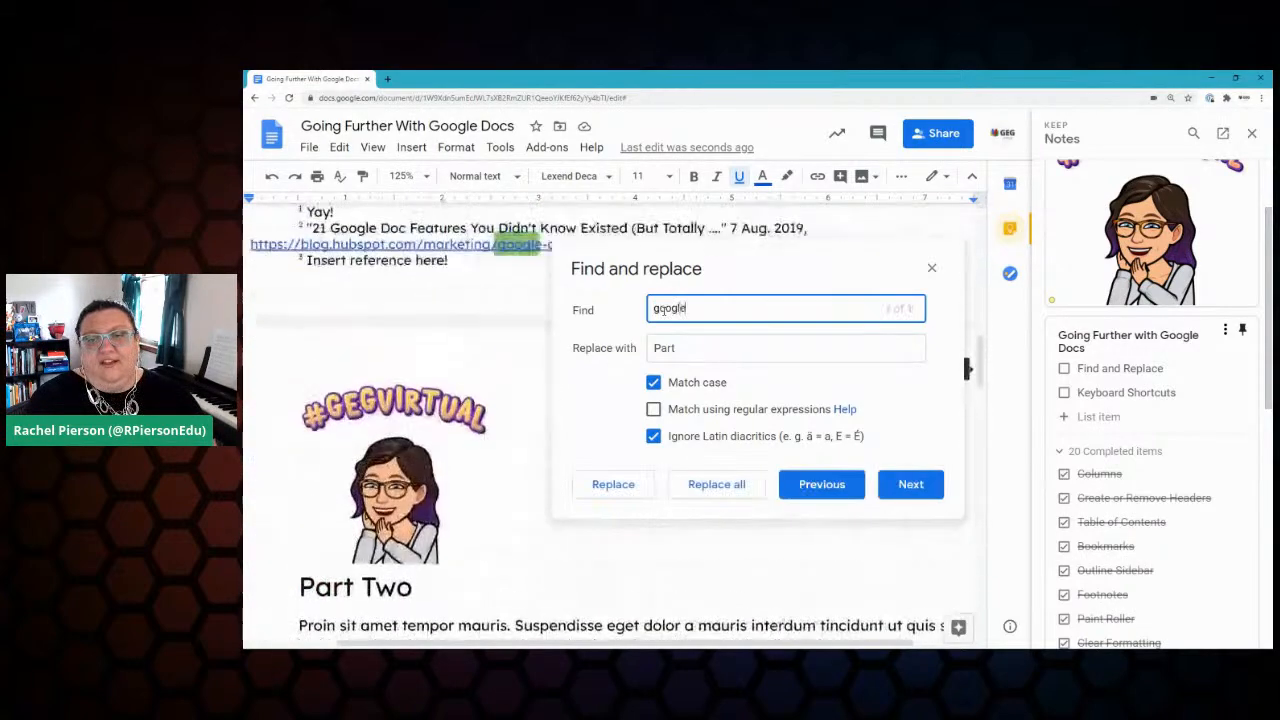
{"action": "left_click_drag", "start_coordinate": [693, 345], "coordinate": [644, 352]}
{"action": "type", "text": "Google"}
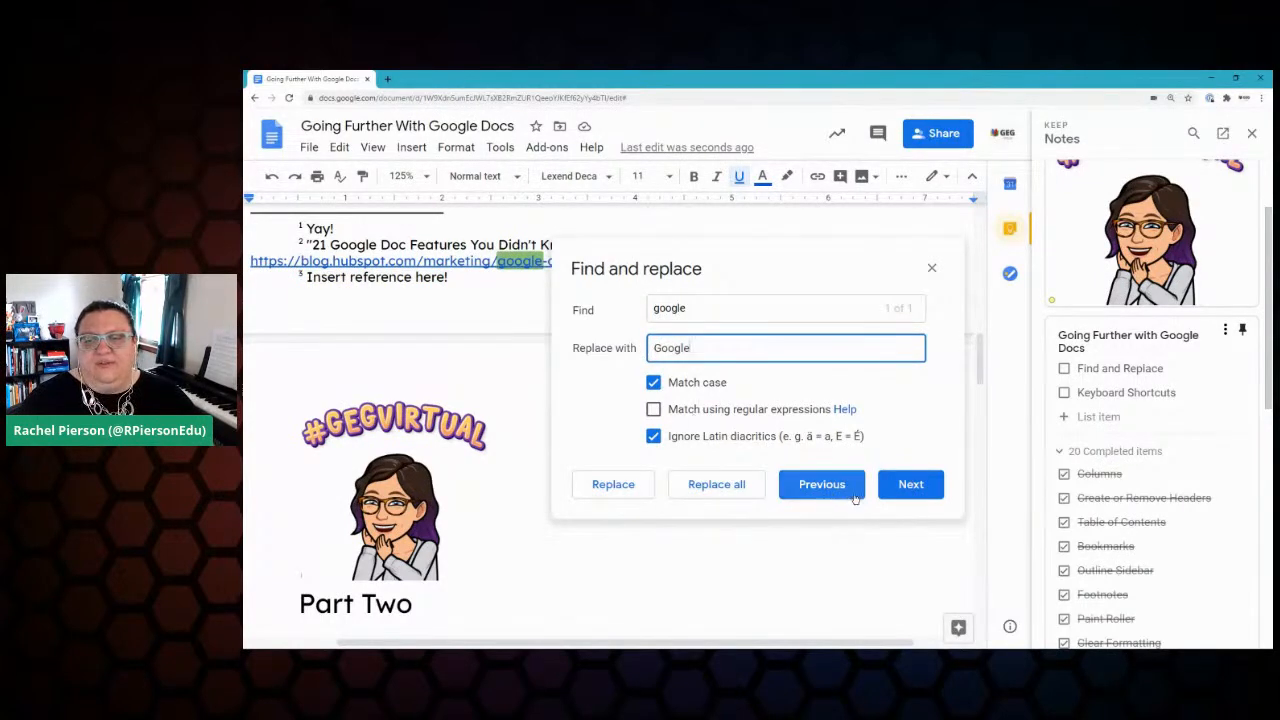
{"action": "left_click_drag", "start_coordinate": [884, 314], "coordinate": [915, 314]}
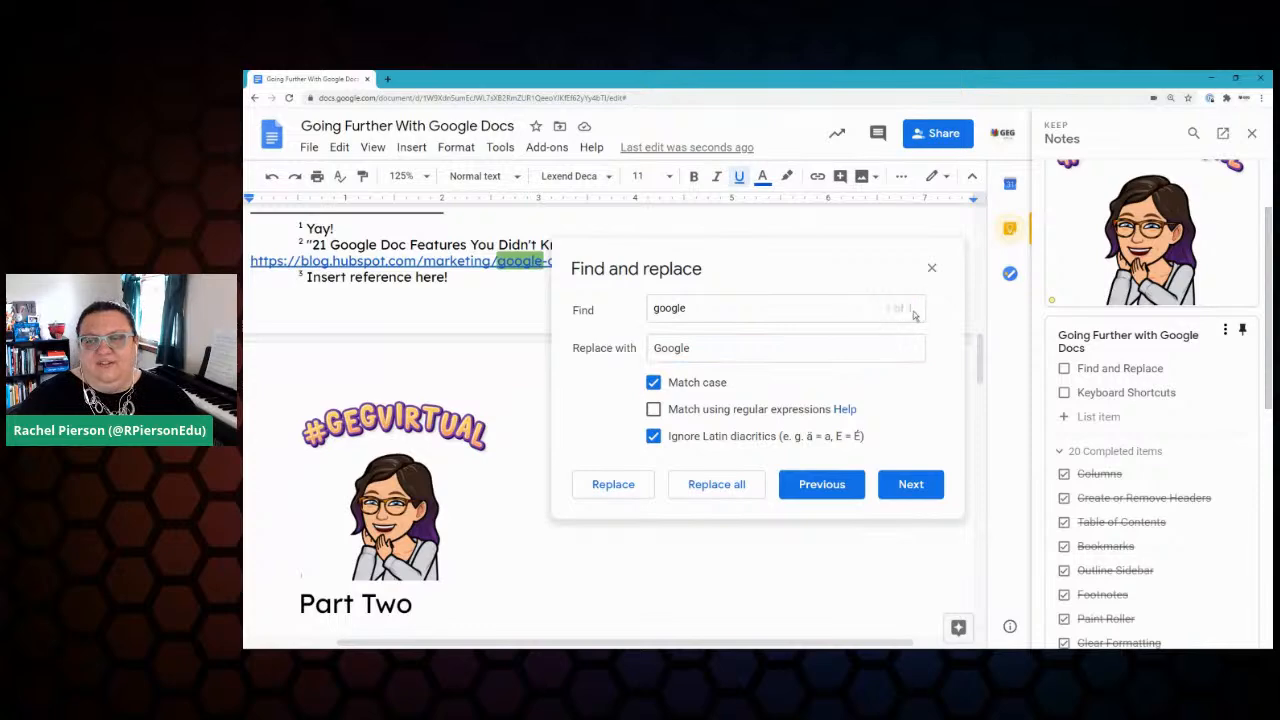
{"action": "left_click", "coordinate": [724, 486]}
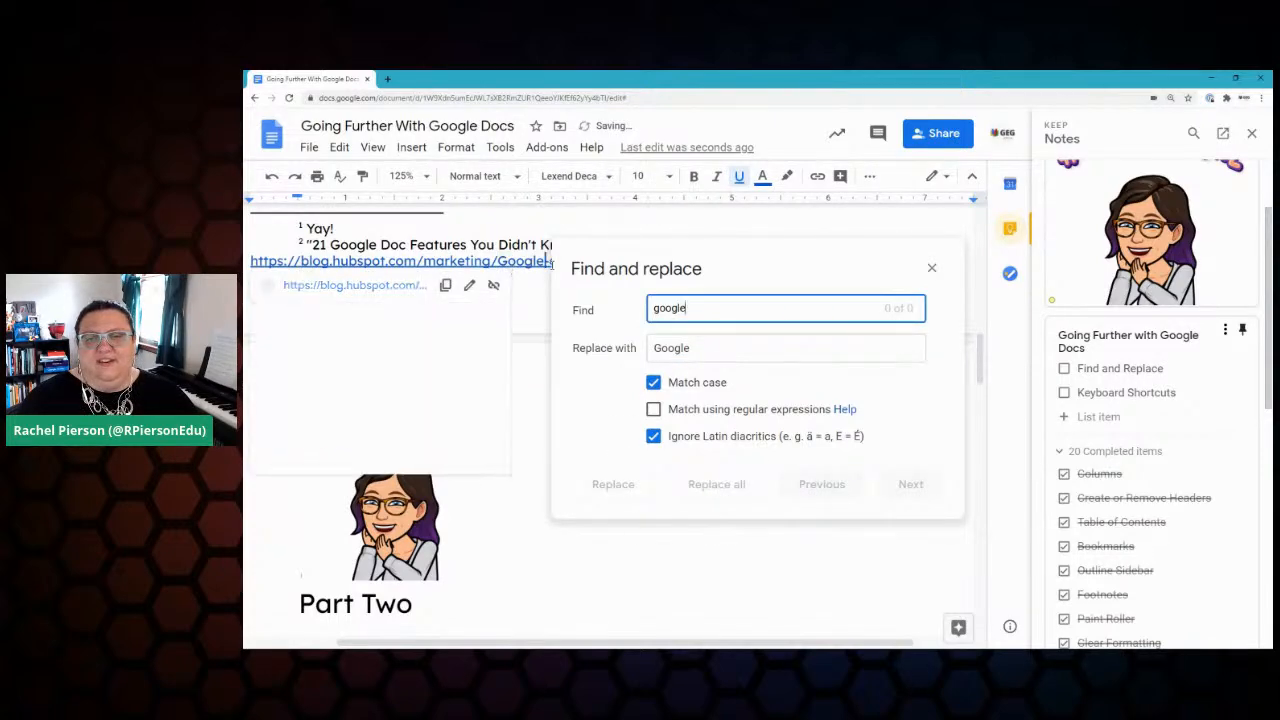
Step: Close find and replace and dismiss the link preview popup
{"action": "left_click", "coordinate": [931, 271]}
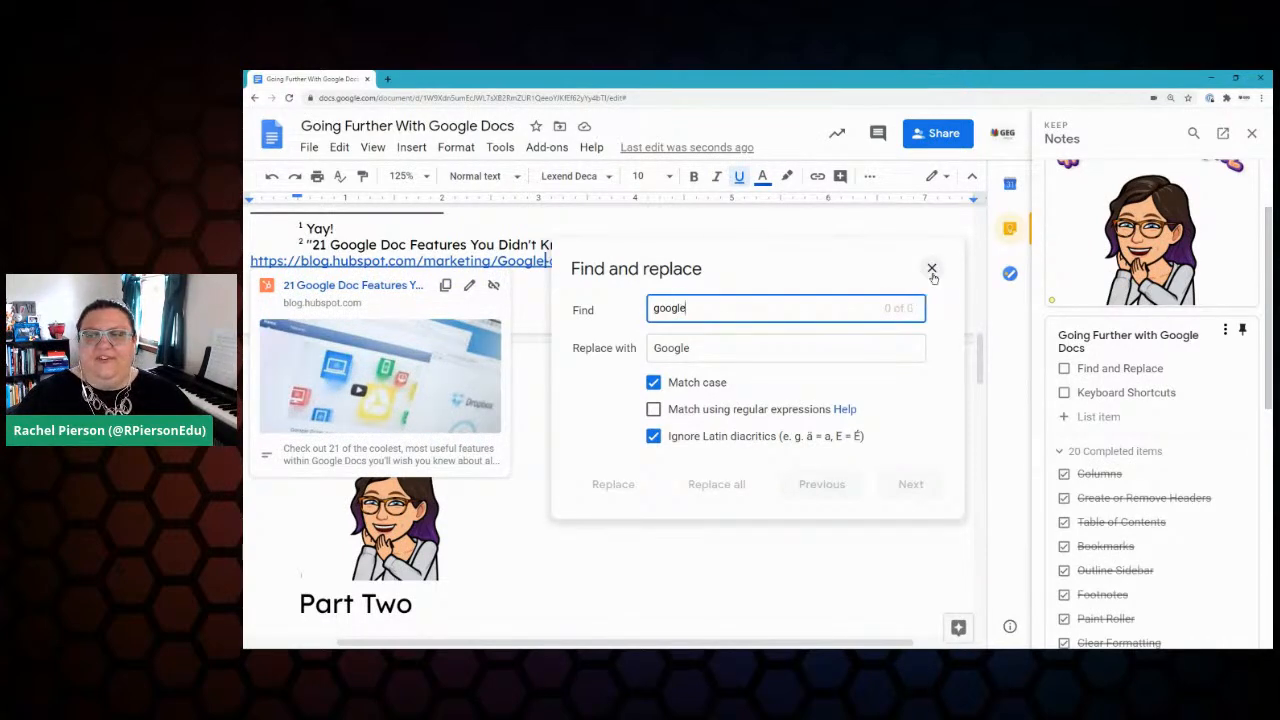
{"action": "left_click", "coordinate": [732, 406]}
{"action": "scroll", "coordinate": [736, 404], "scroll_direction": "up", "scroll_amount": 10}
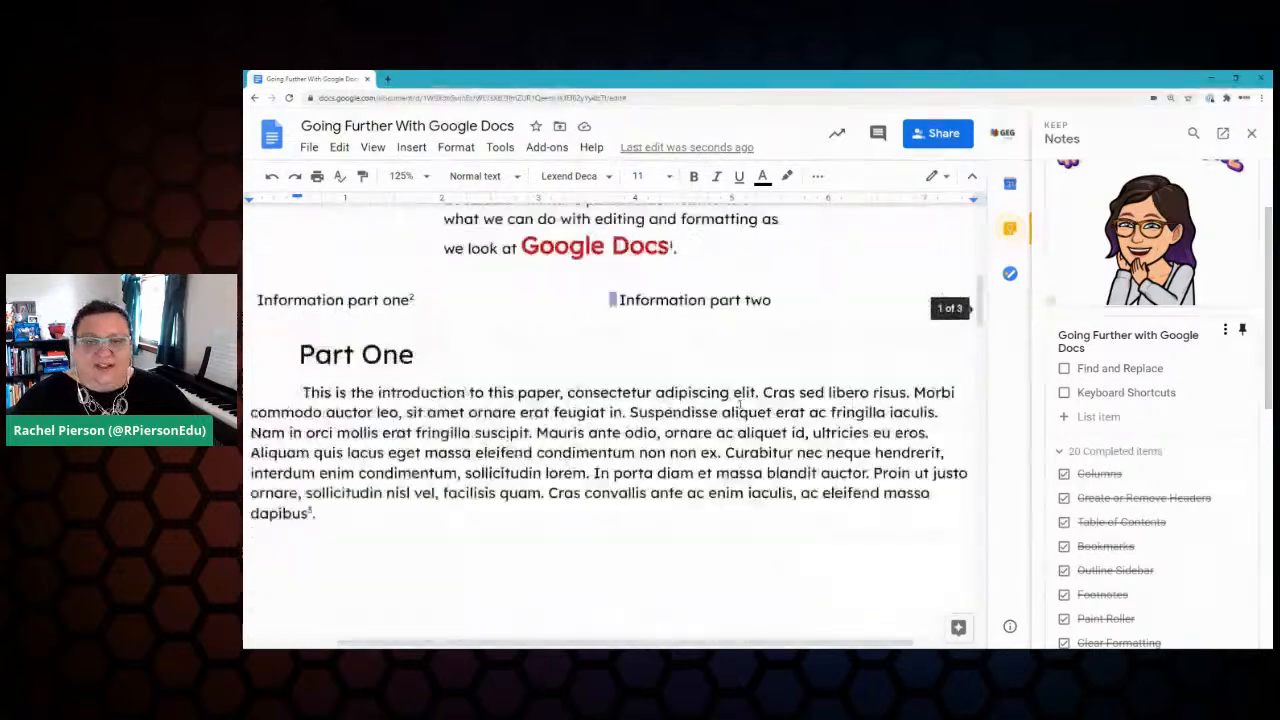
Step: Tick 'Find and Replace' in the Keep checklist, bringing completed items to 21
{"action": "scroll", "coordinate": [736, 404], "scroll_direction": "up", "scroll_amount": 4}
{"action": "scroll", "coordinate": [736, 404], "scroll_direction": "down", "scroll_amount": 7}
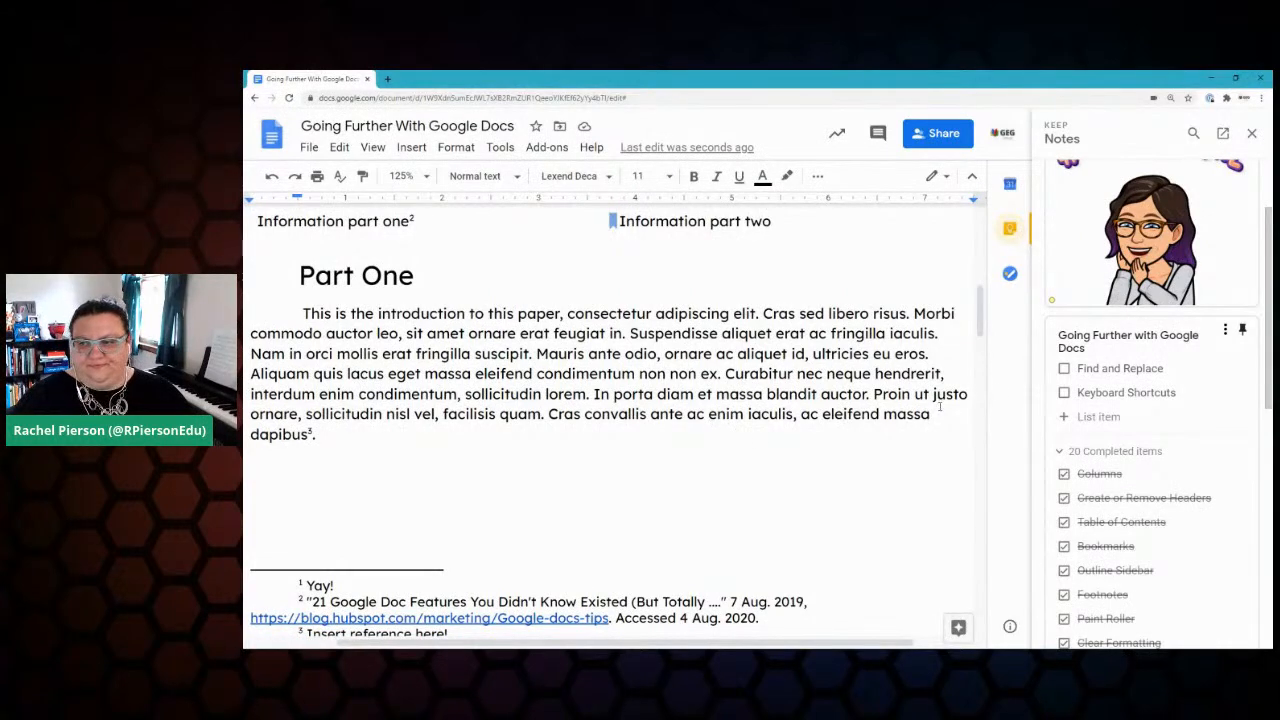
{"action": "left_click", "coordinate": [1064, 368]}
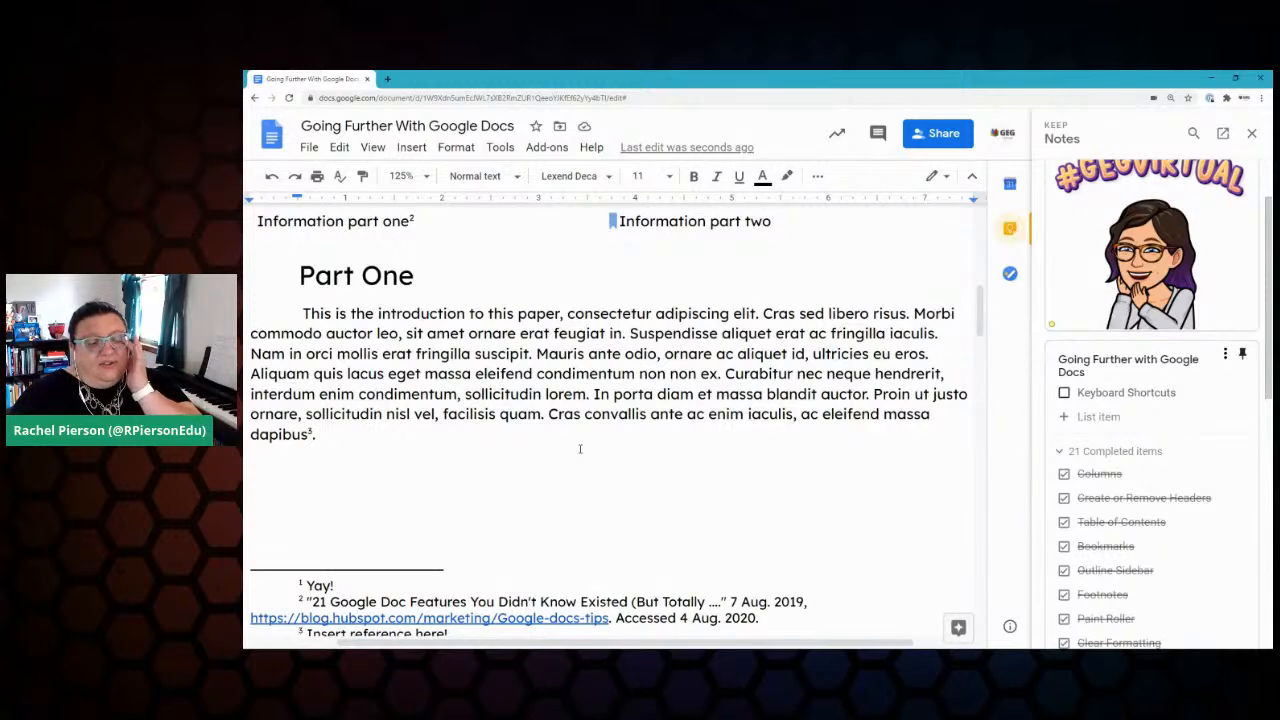
{"action": "scroll", "coordinate": [477, 428], "scroll_direction": "up", "scroll_amount": 3}
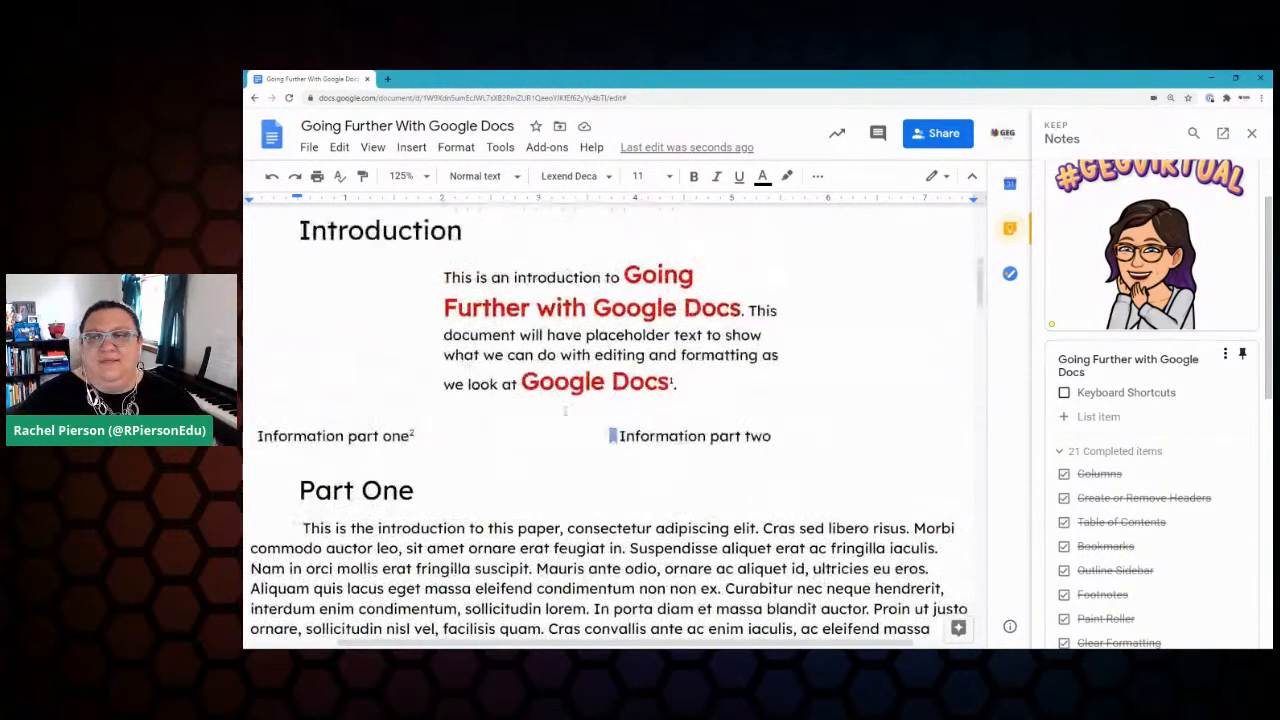
Step: Close the Keep notes panel to reveal the Introduction and Part One–Five contents list
{"action": "left_click", "coordinate": [1253, 133]}
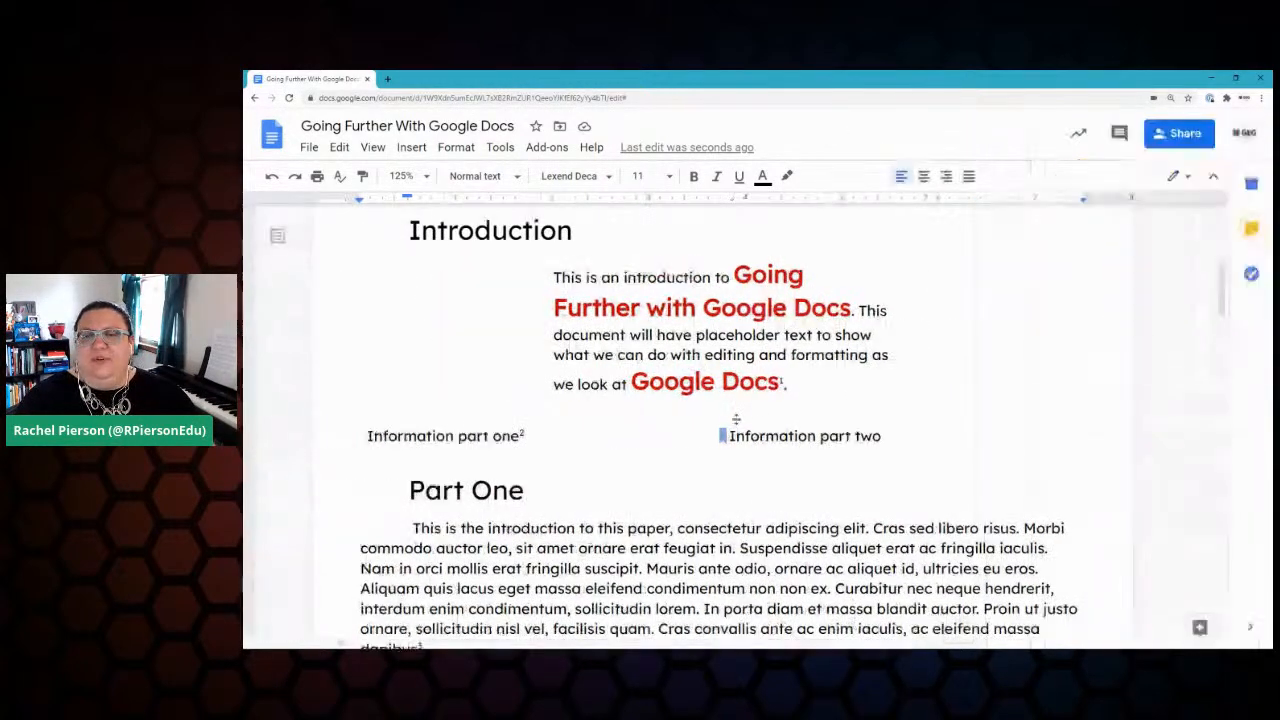
{"action": "scroll", "coordinate": [665, 440], "scroll_direction": "up", "scroll_amount": 4}
{"action": "scroll", "coordinate": [660, 444], "scroll_direction": "up", "scroll_amount": 1}
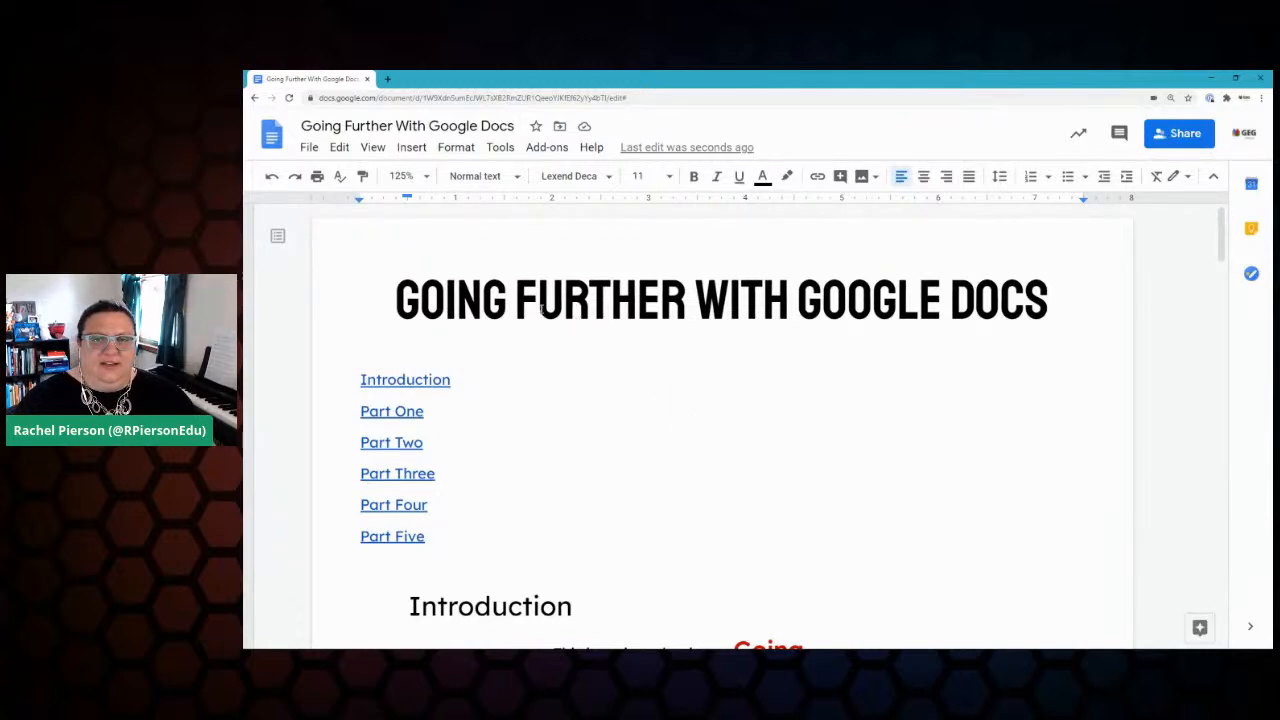
Step: Browse the menu bar to show the Tools menu with word count, explore, dictionary, voice typing and preferences
{"action": "left_click", "coordinate": [550, 148]}
{"action": "mouse_move", "coordinate": [491, 149]}
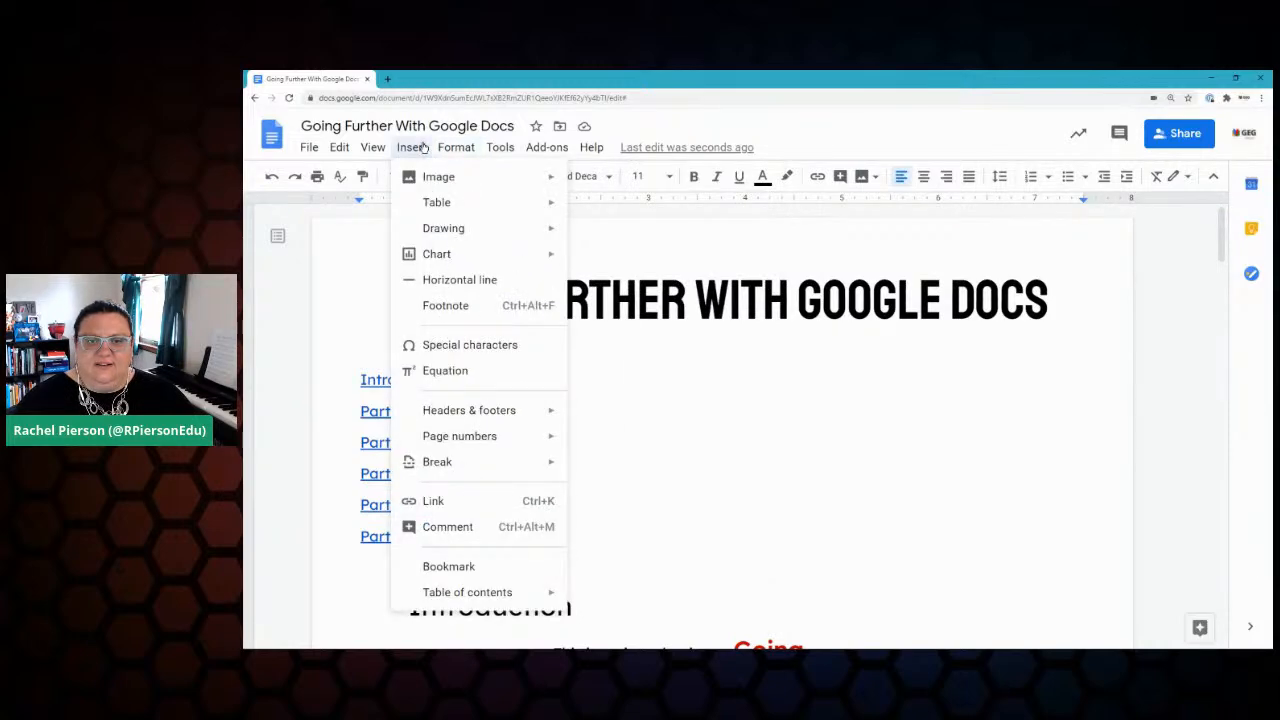
{"action": "mouse_move", "coordinate": [376, 148]}
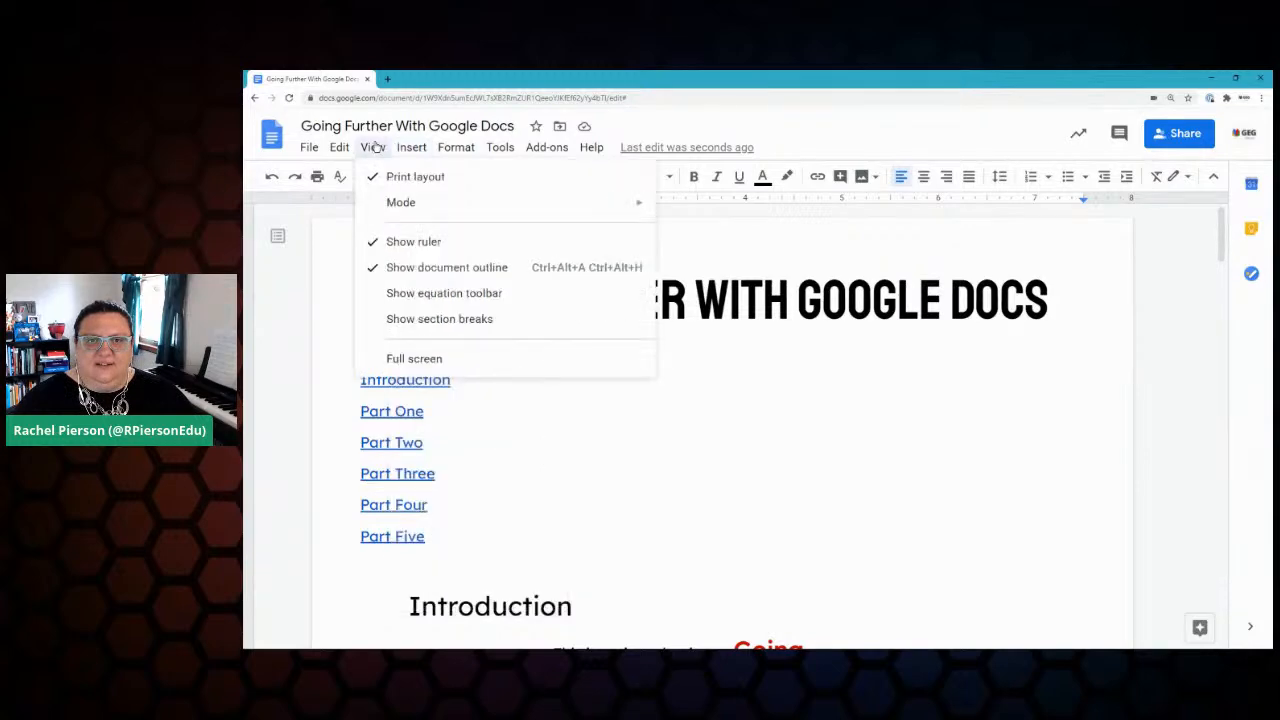
{"action": "mouse_move", "coordinate": [307, 149]}
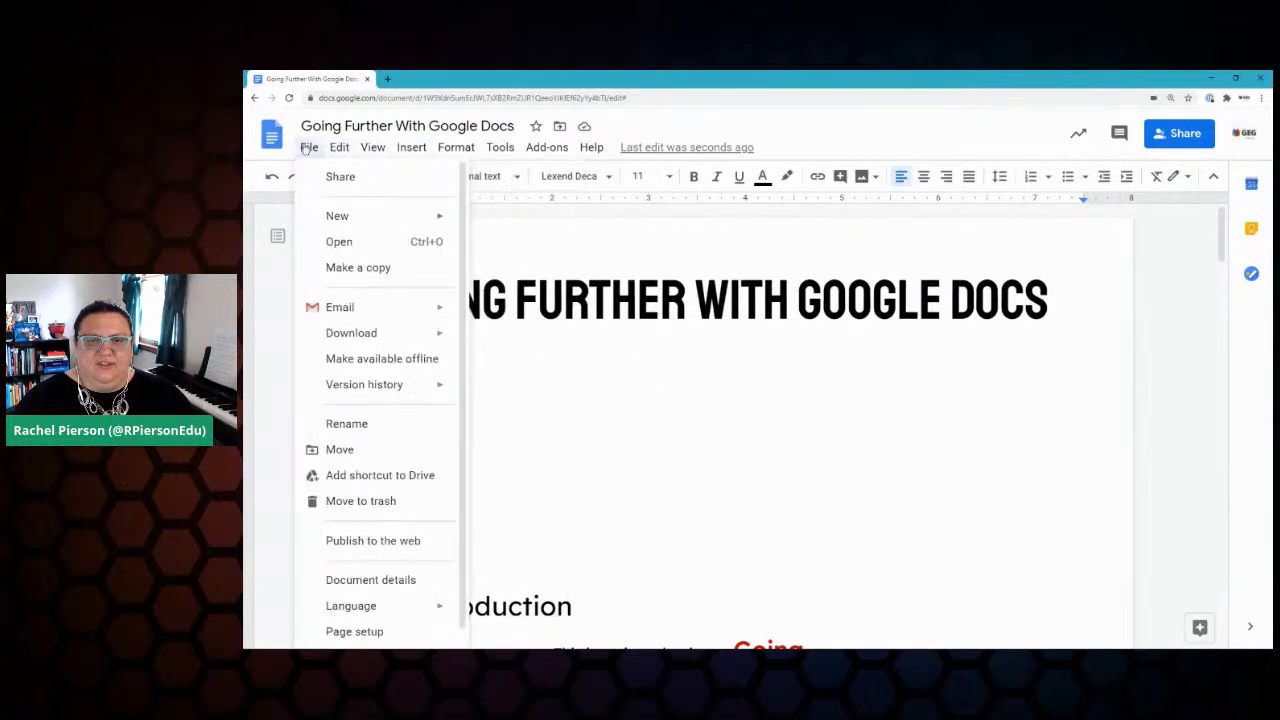
{"action": "scroll", "coordinate": [394, 403], "scroll_direction": "down", "scroll_amount": 1}
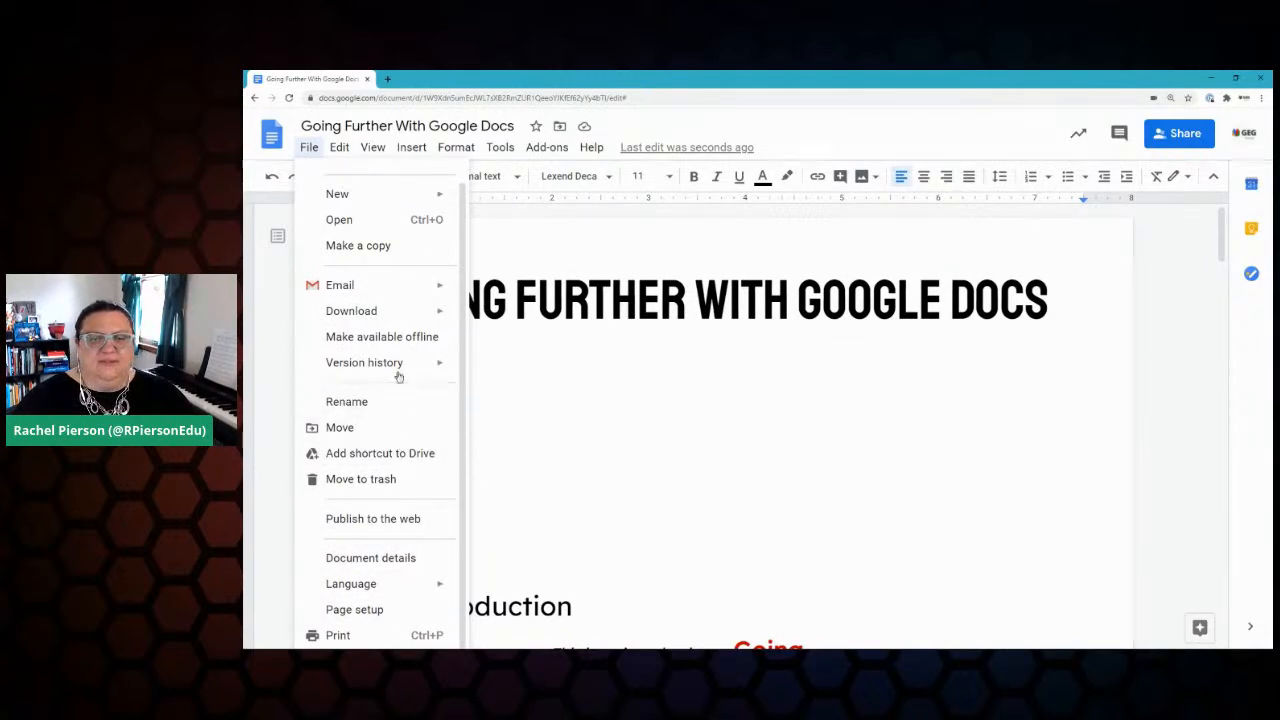
{"action": "mouse_move", "coordinate": [452, 146]}
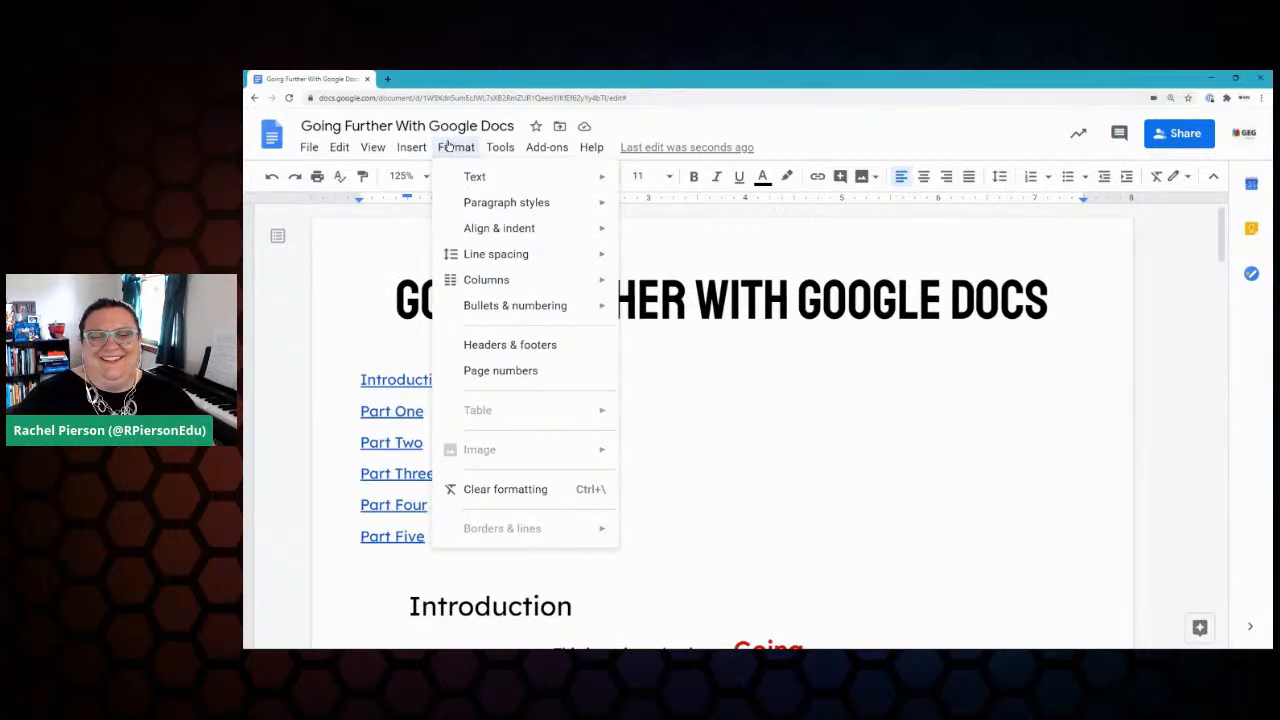
Step: Search the Help menu for 'keyboar' and open the keyboard shortcuts reference
{"action": "mouse_move", "coordinate": [503, 150]}
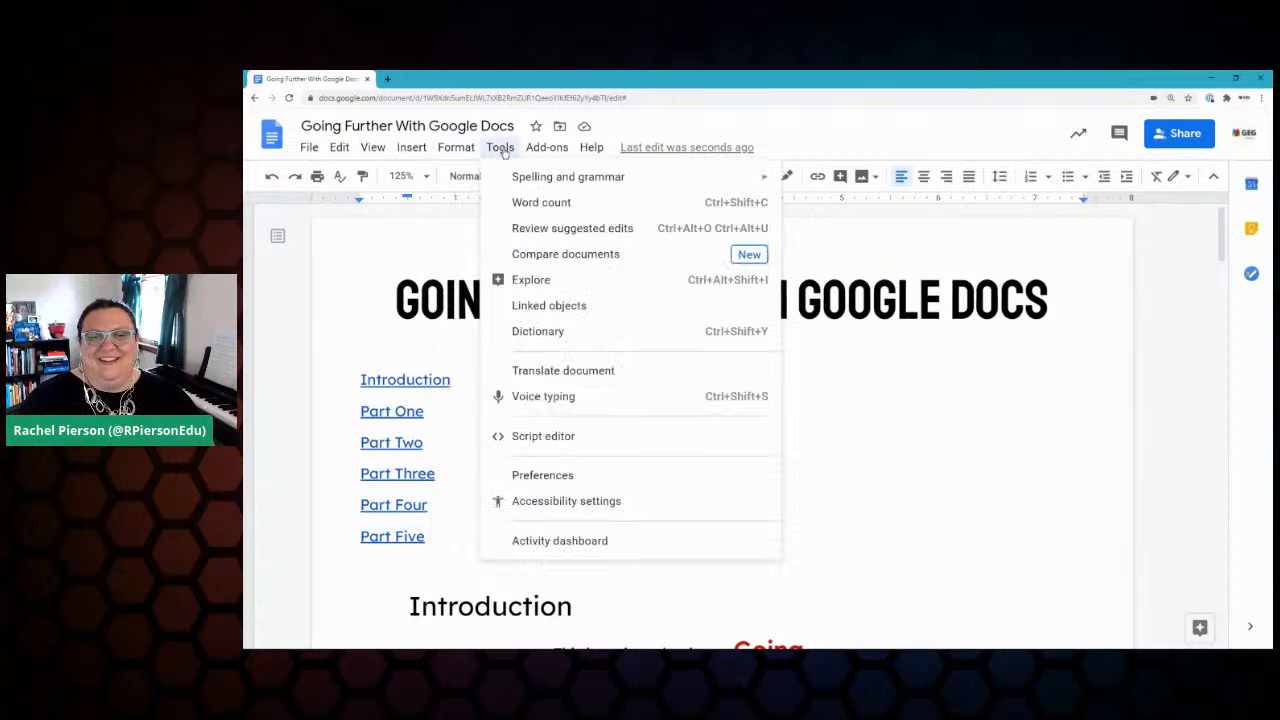
{"action": "mouse_move", "coordinate": [592, 150]}
{"action": "left_click", "coordinate": [654, 181]}
{"action": "type", "text": "keyboar"}
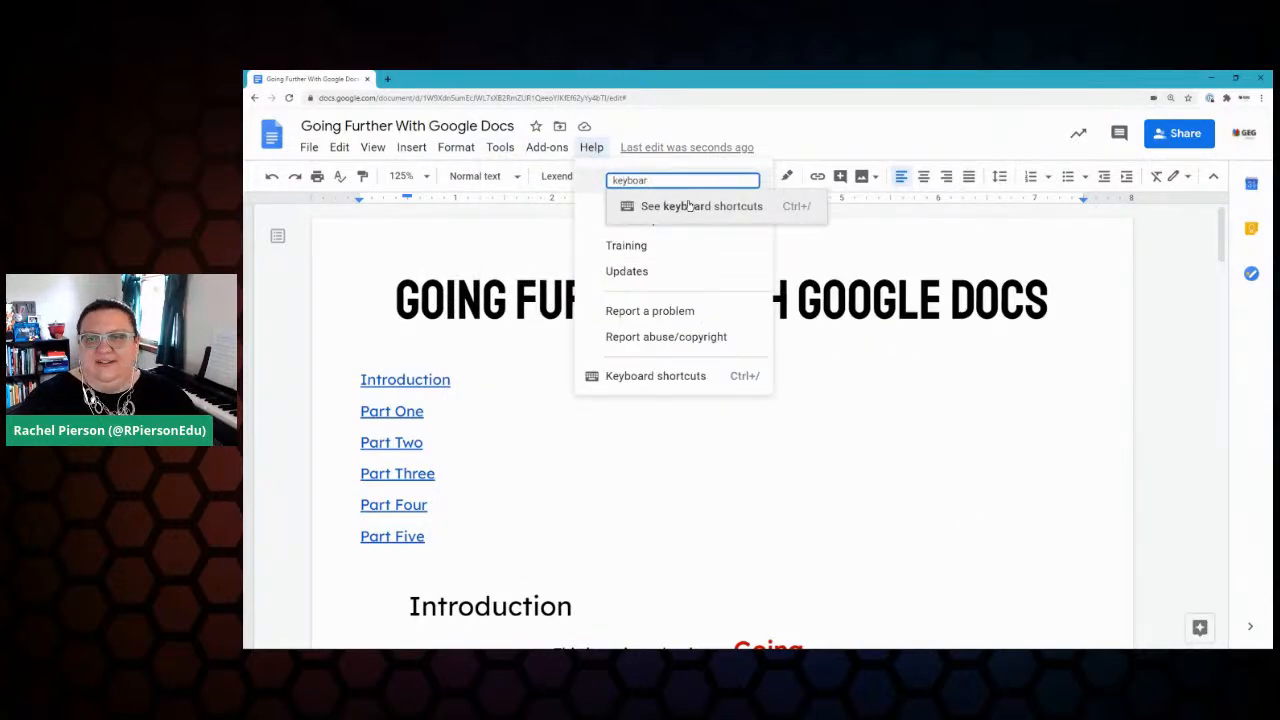
{"action": "left_click", "coordinate": [688, 206]}
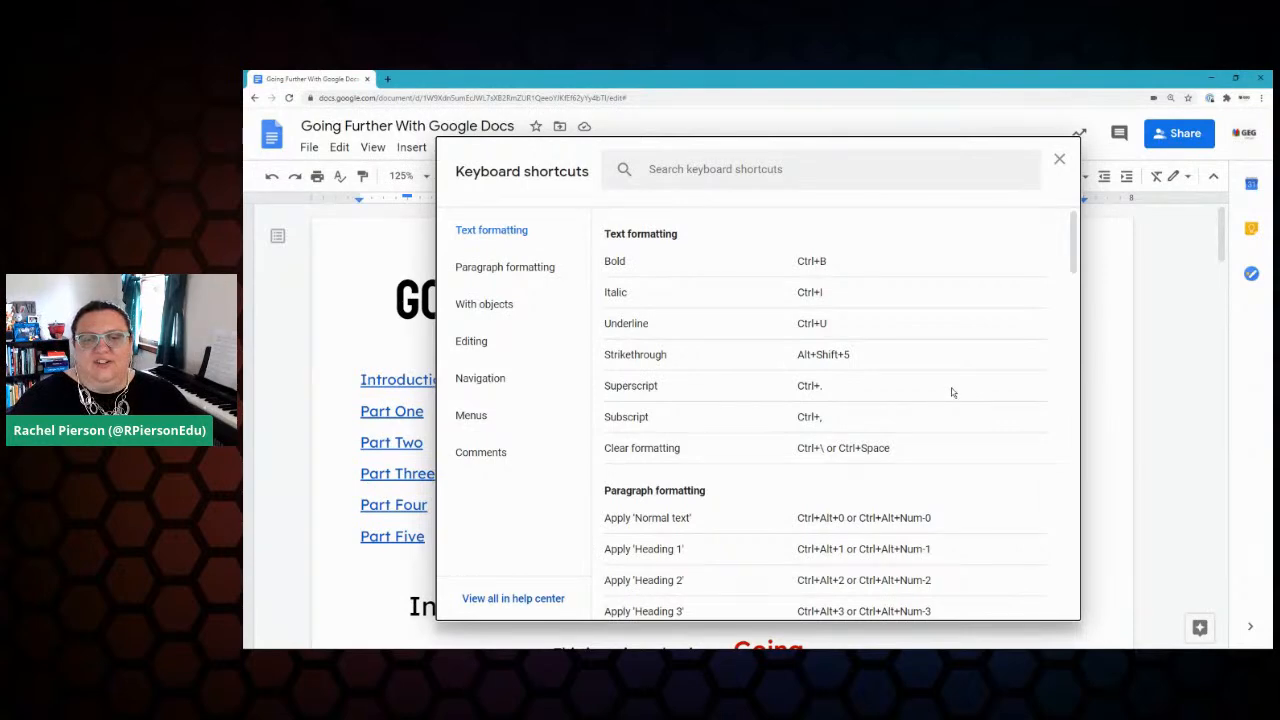
Step: Scroll through the full shortcuts list, including Editing and Navigation shortcuts, then close it
{"action": "scroll", "coordinate": [952, 393], "scroll_direction": "down", "scroll_amount": 5}
{"action": "scroll", "coordinate": [952, 393], "scroll_direction": "down", "scroll_amount": 3}
{"action": "scroll", "coordinate": [952, 393], "scroll_direction": "down", "scroll_amount": 3}
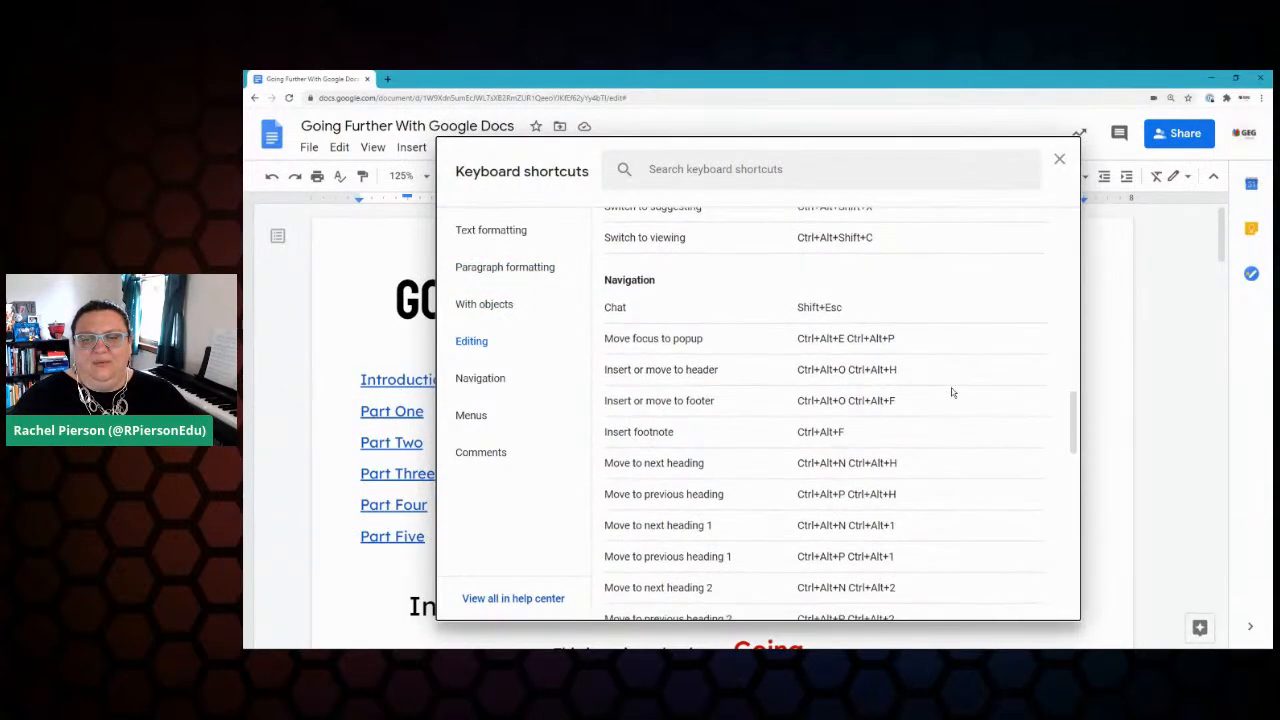
{"action": "scroll", "coordinate": [952, 393], "scroll_direction": "down", "scroll_amount": 1}
{"action": "scroll", "coordinate": [952, 393], "scroll_direction": "down", "scroll_amount": 9}
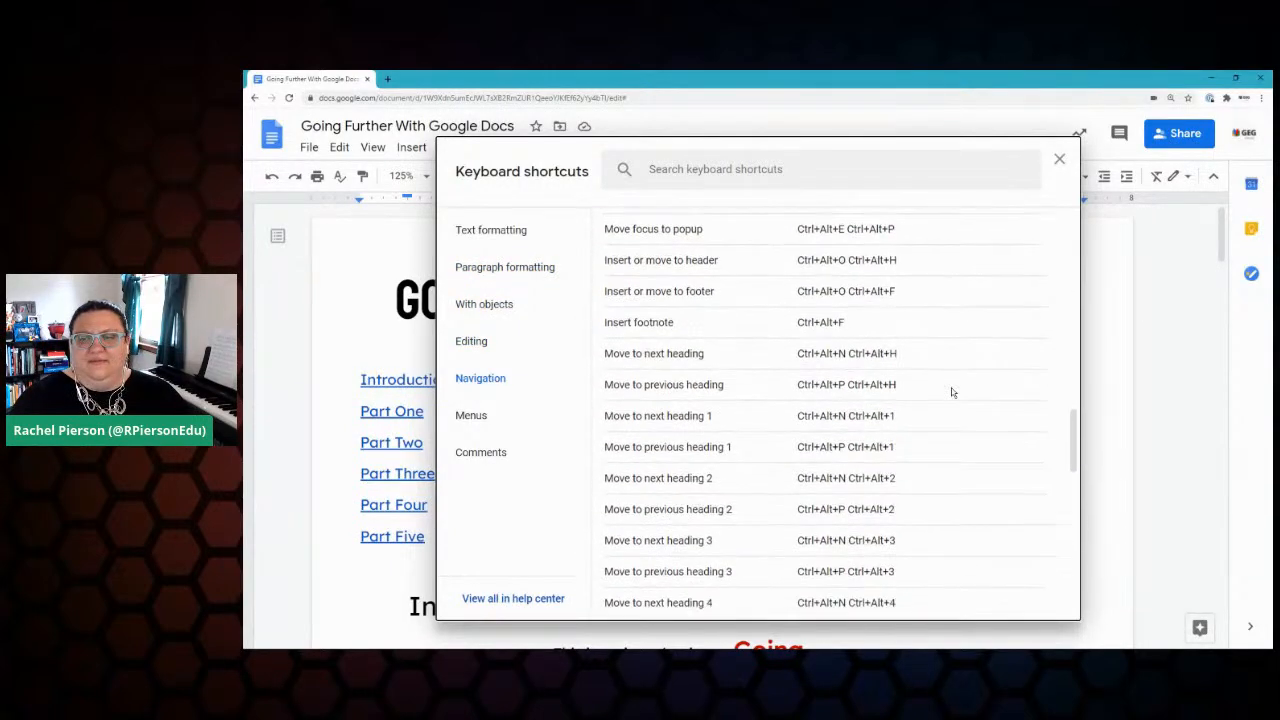
{"action": "scroll", "coordinate": [952, 393], "scroll_direction": "down", "scroll_amount": 5}
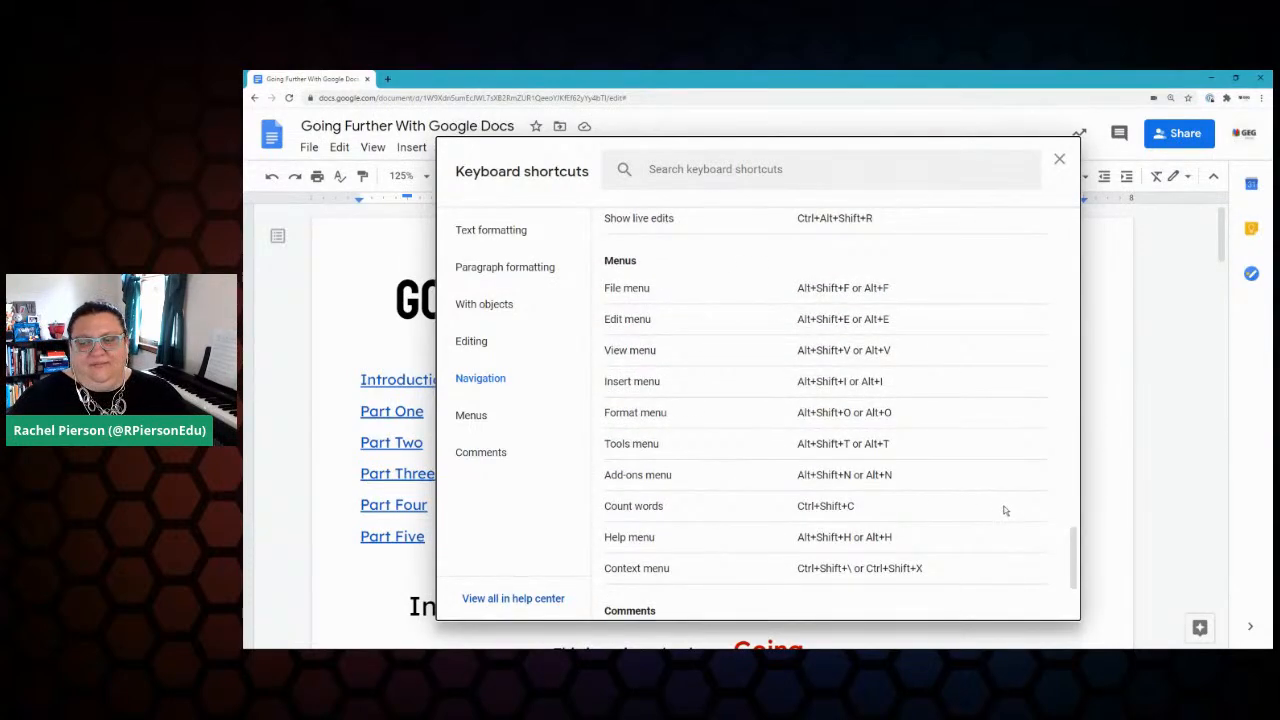
{"action": "scroll", "coordinate": [1003, 509], "scroll_direction": "down", "scroll_amount": 3}
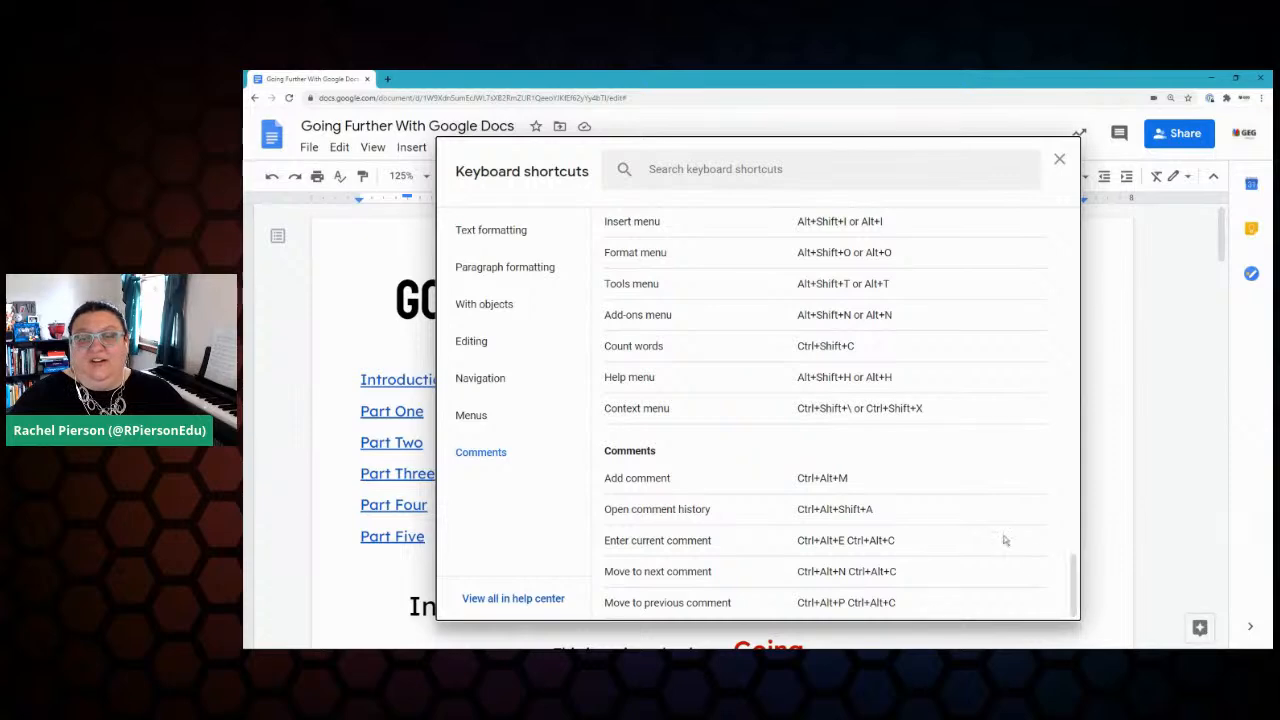
{"action": "left_click_drag", "start_coordinate": [1075, 558], "coordinate": [1062, 205]}
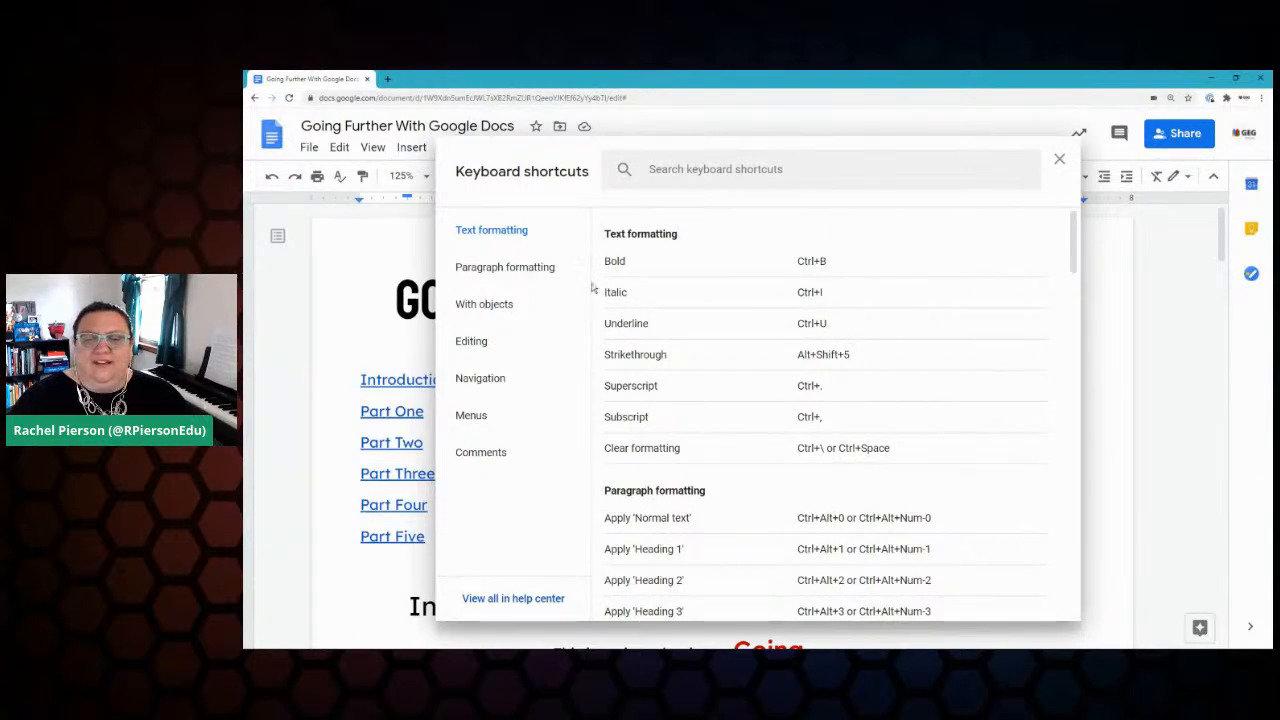
{"action": "scroll", "coordinate": [718, 453], "scroll_direction": "down", "scroll_amount": 2}
{"action": "scroll", "coordinate": [718, 455], "scroll_direction": "down", "scroll_amount": 1}
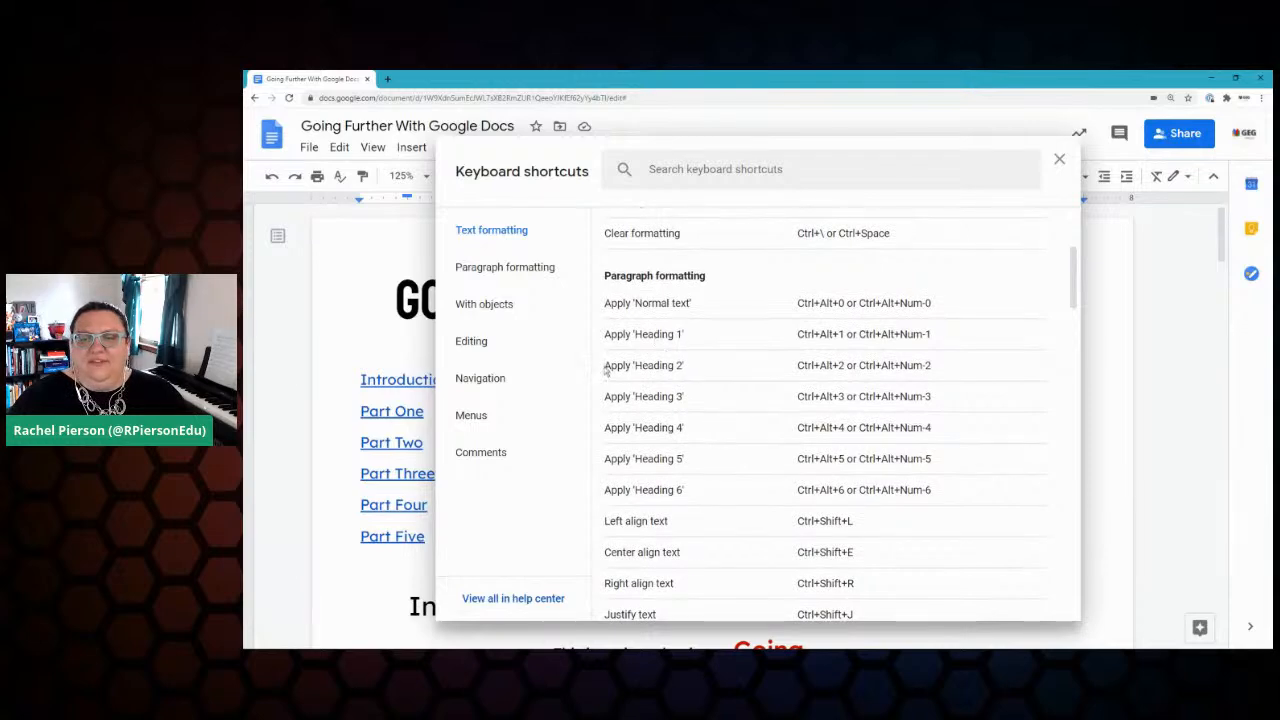
{"action": "scroll", "coordinate": [730, 505], "scroll_direction": "down", "scroll_amount": 3}
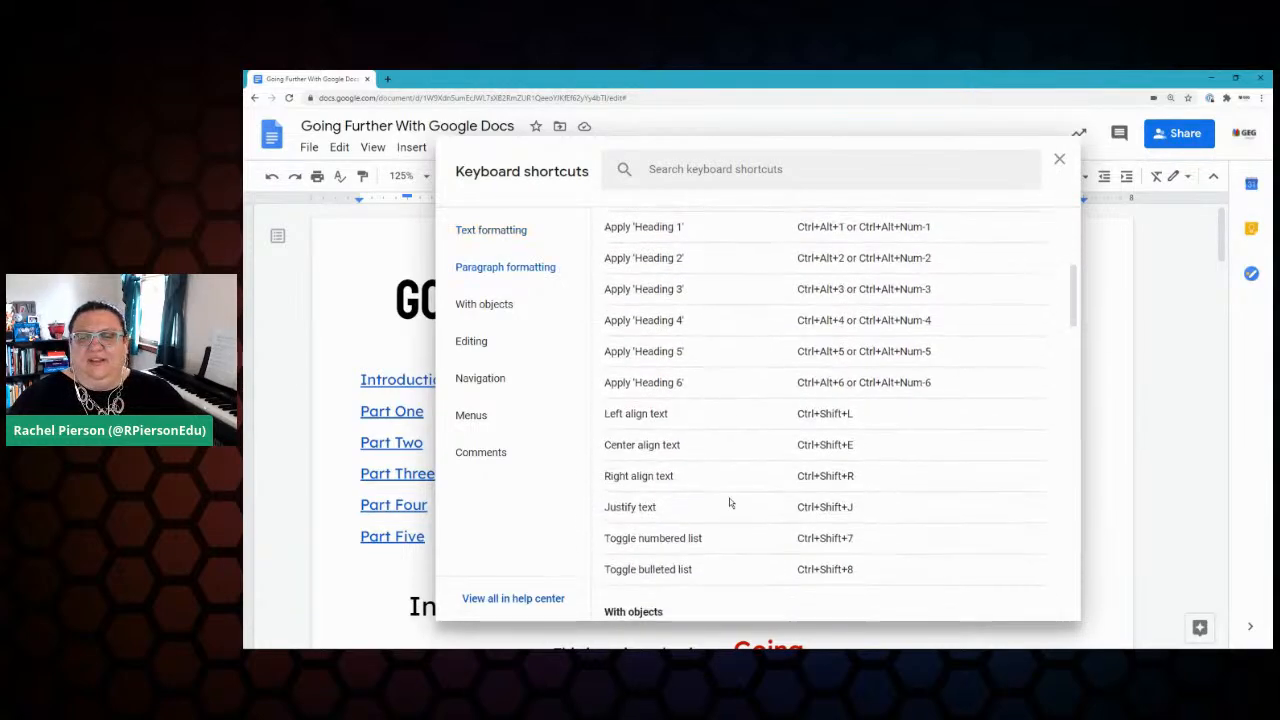
{"action": "scroll", "coordinate": [730, 502], "scroll_direction": "down", "scroll_amount": 1}
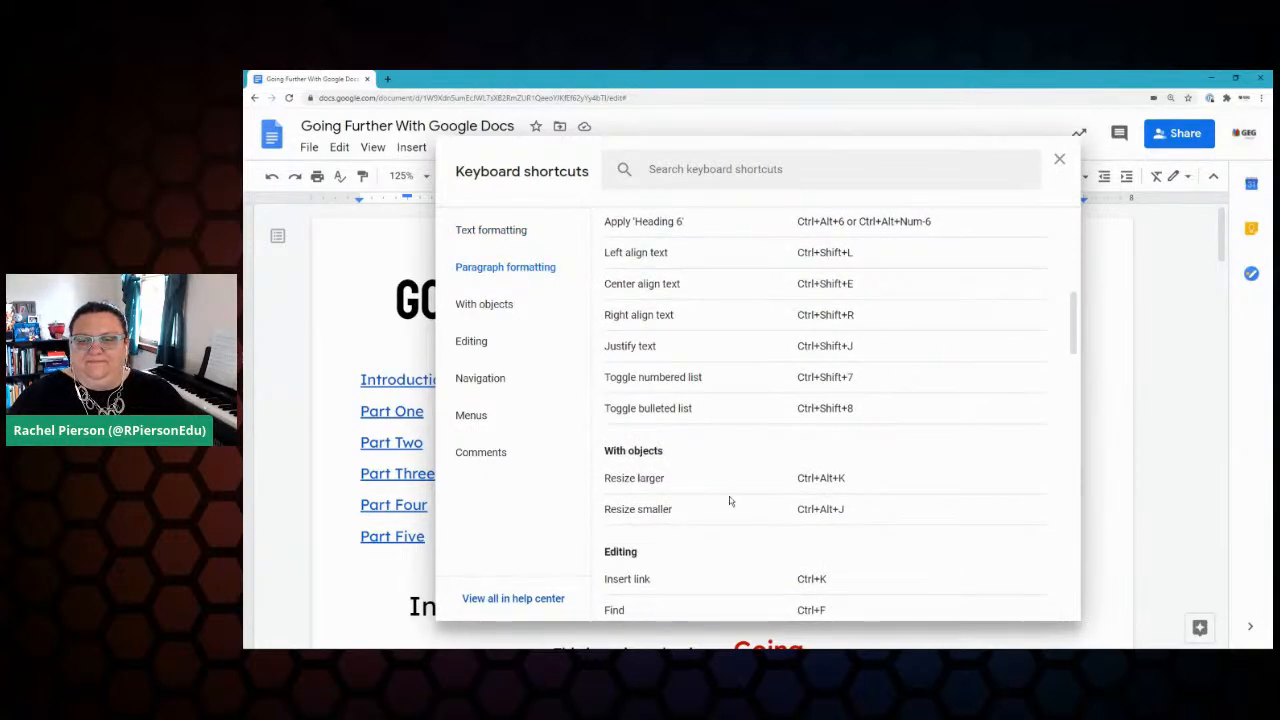
{"action": "scroll", "coordinate": [729, 500], "scroll_direction": "down", "scroll_amount": 6}
{"action": "scroll", "coordinate": [729, 500], "scroll_direction": "up", "scroll_amount": 2}
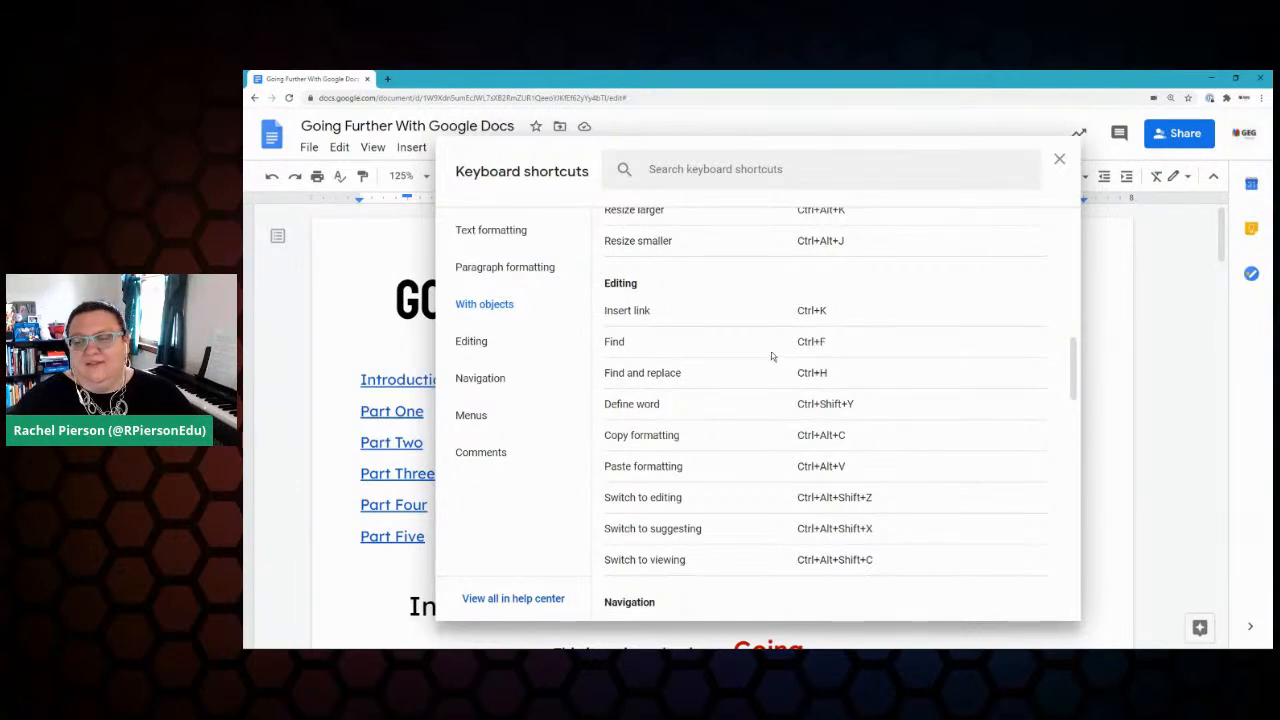
{"action": "scroll", "coordinate": [803, 340], "scroll_direction": "down", "scroll_amount": 2}
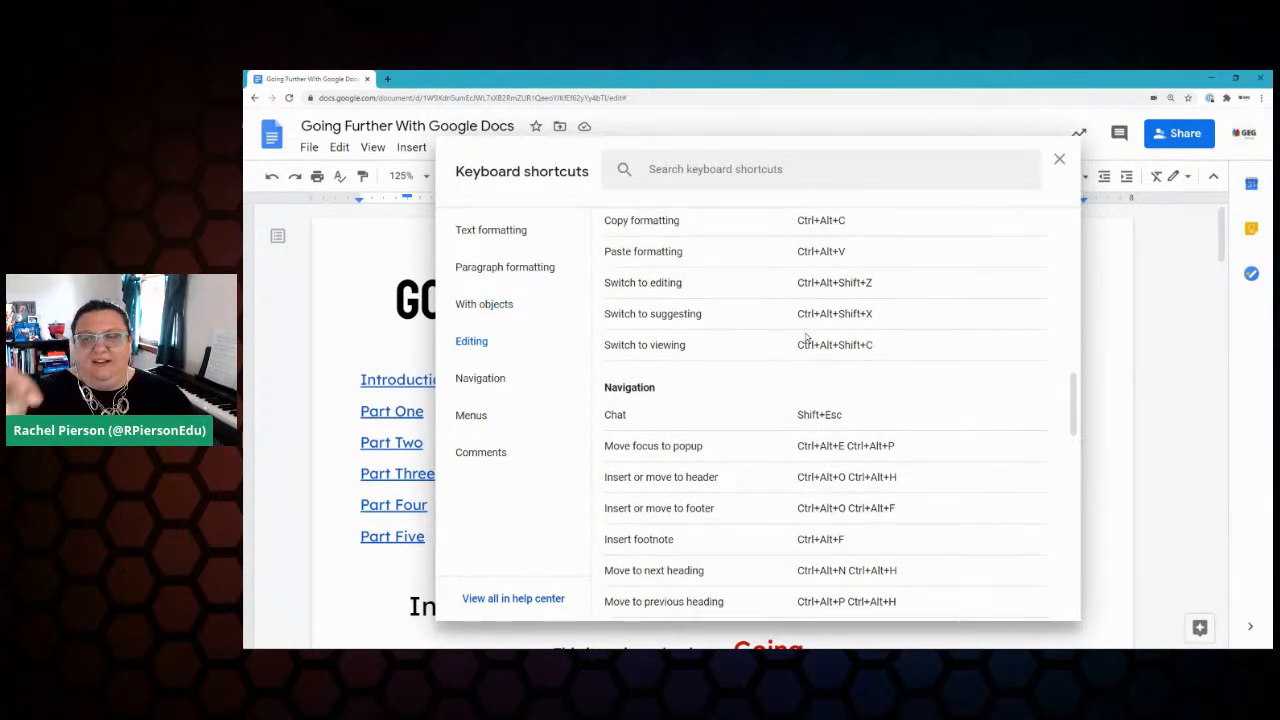
{"action": "scroll", "coordinate": [740, 340], "scroll_direction": "down", "scroll_amount": 2}
{"action": "scroll", "coordinate": [740, 340], "scroll_direction": "up", "scroll_amount": 3}
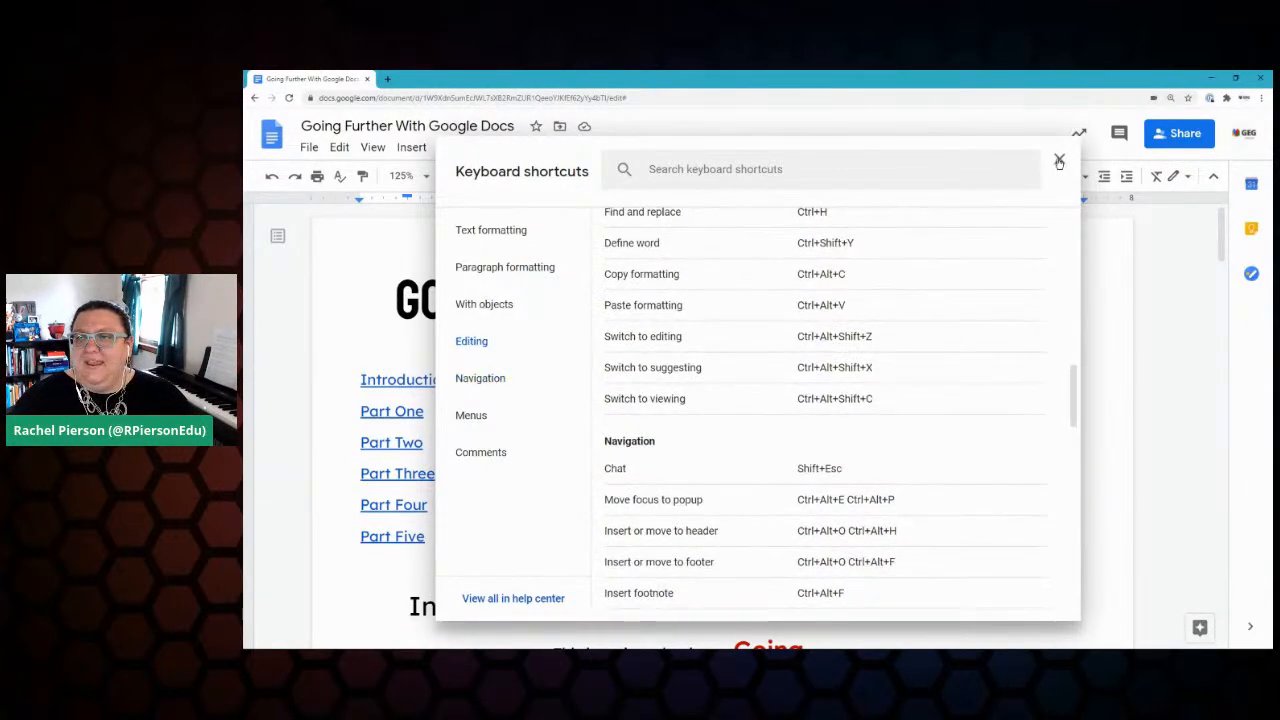
{"action": "left_click", "coordinate": [1059, 159]}
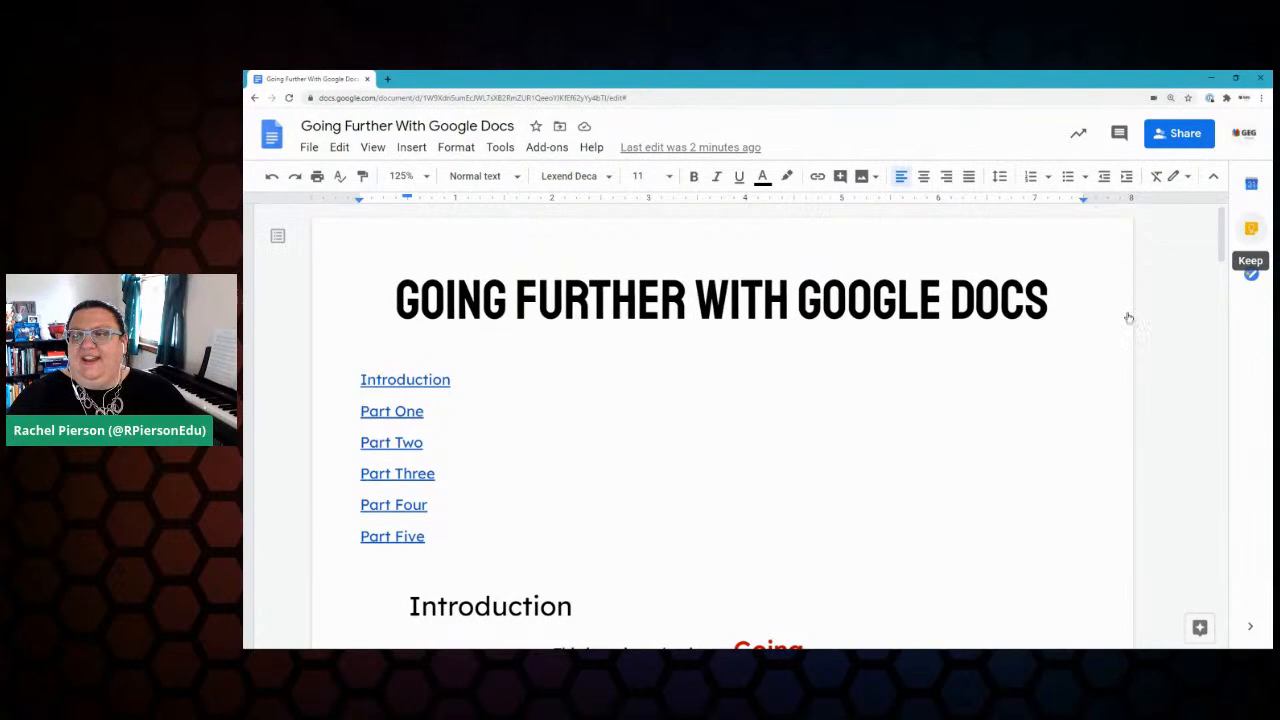
Step: Check off Keyboard Shortcuts in the Keep checklist and open a new Chrome tab
{"action": "left_click", "coordinate": [1251, 228]}
{"action": "left_click", "coordinate": [1064, 393]}
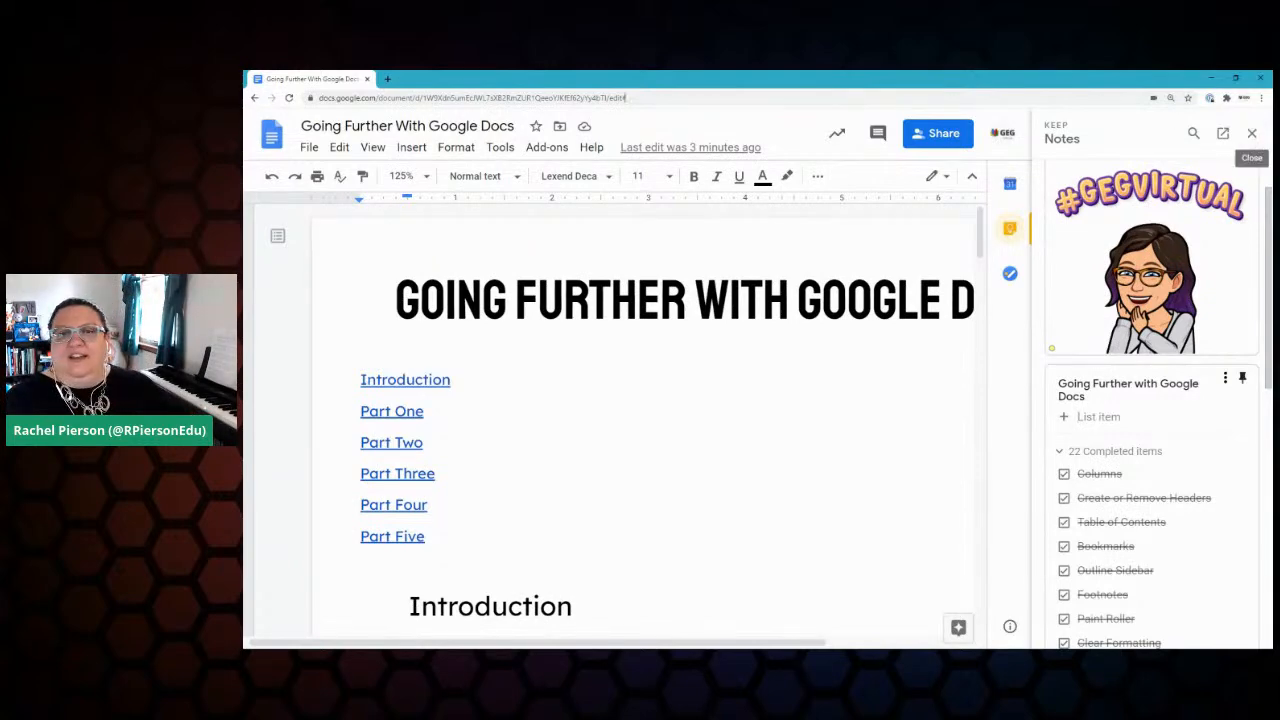
{"action": "left_click", "coordinate": [387, 80]}
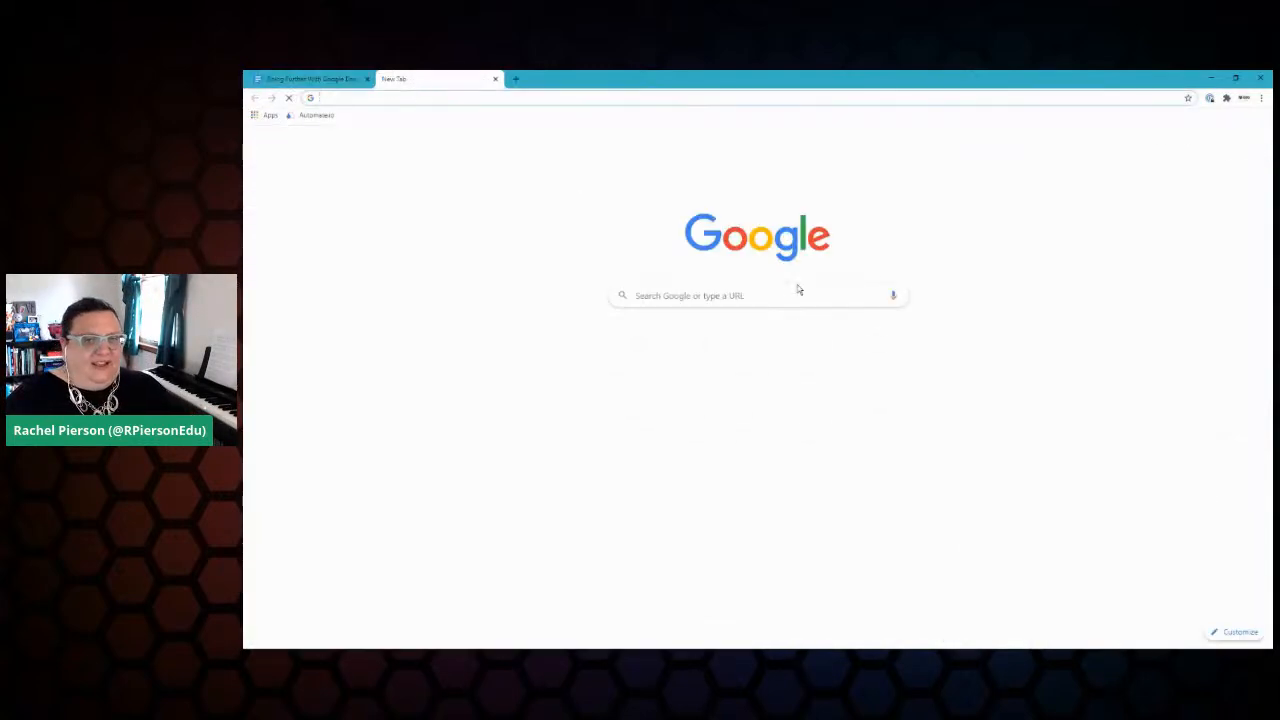
Step: Load gegvirtual.com and go to the site's Connect page
{"action": "type", "text": "gegvirtual.com"}
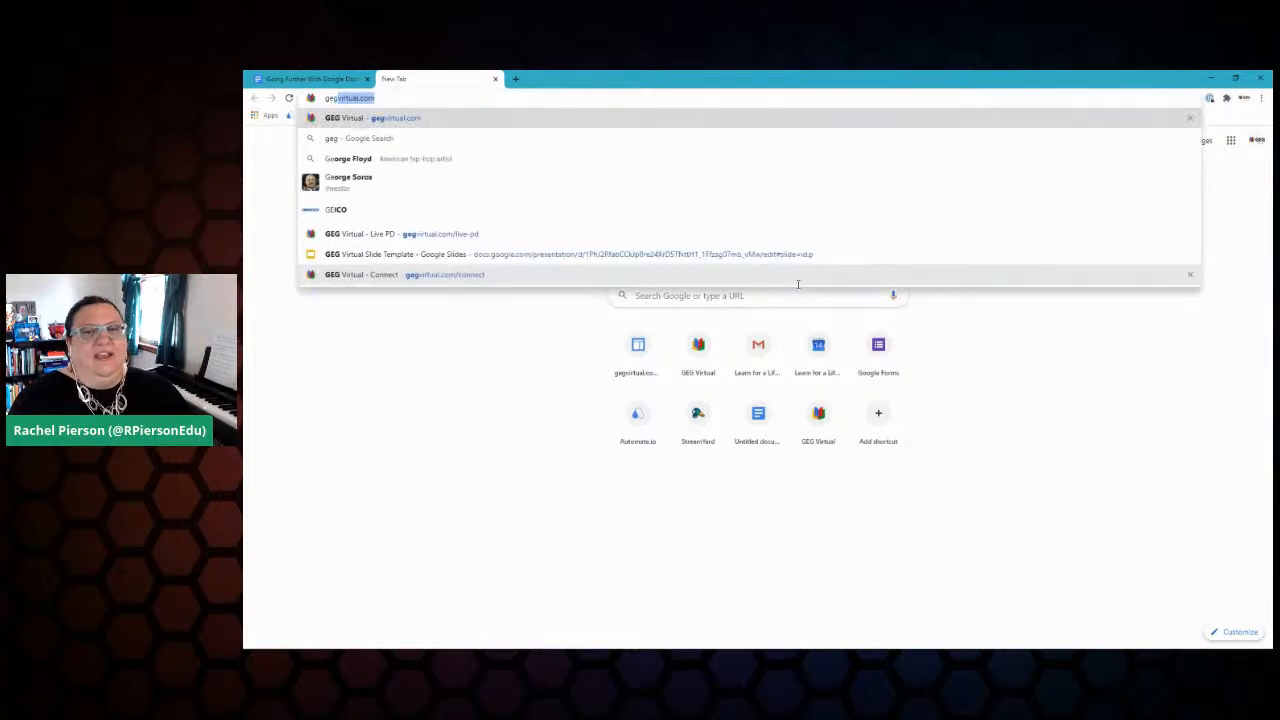
{"action": "key", "text": "Return"}
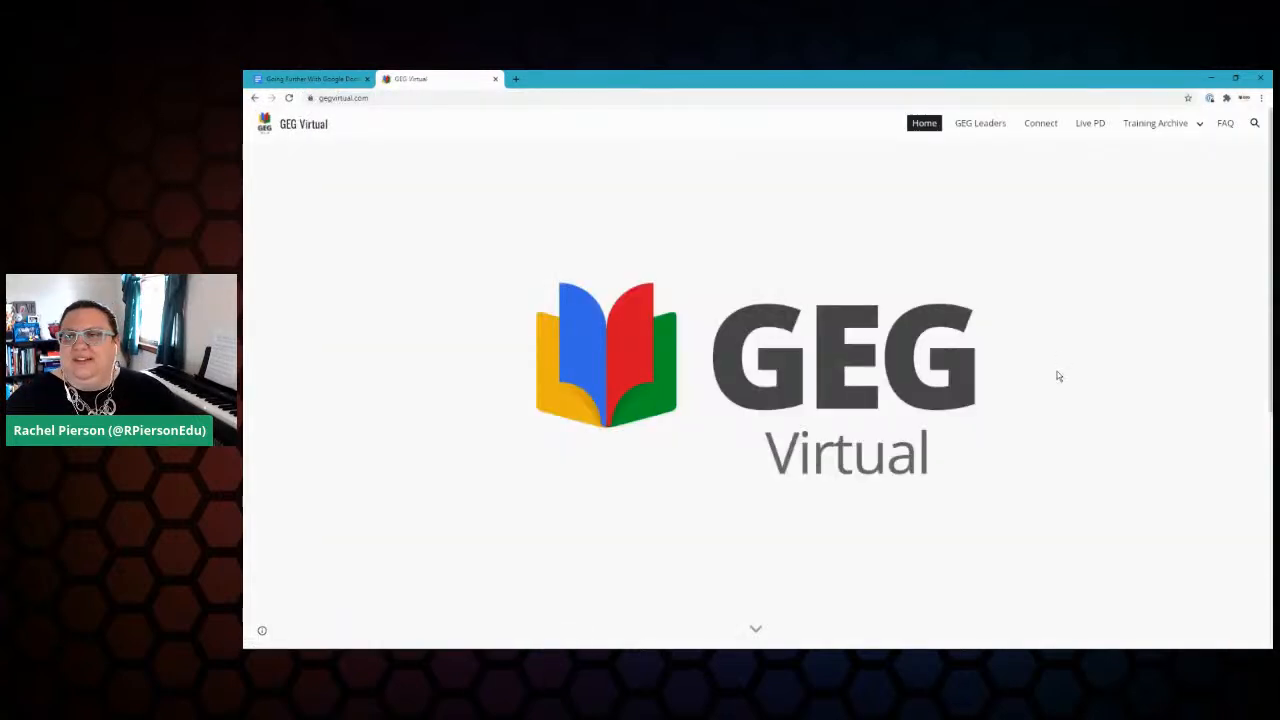
{"action": "scroll", "coordinate": [1031, 271], "scroll_direction": "down", "scroll_amount": 3}
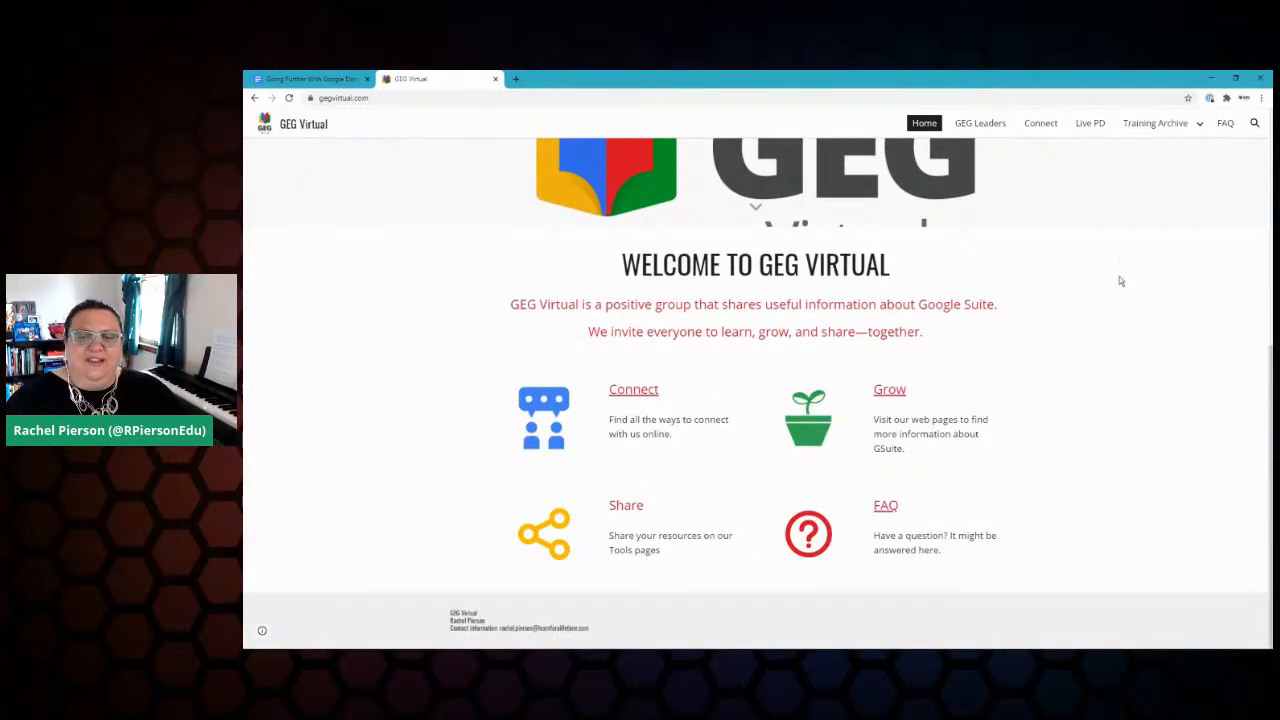
{"action": "left_click", "coordinate": [638, 394]}
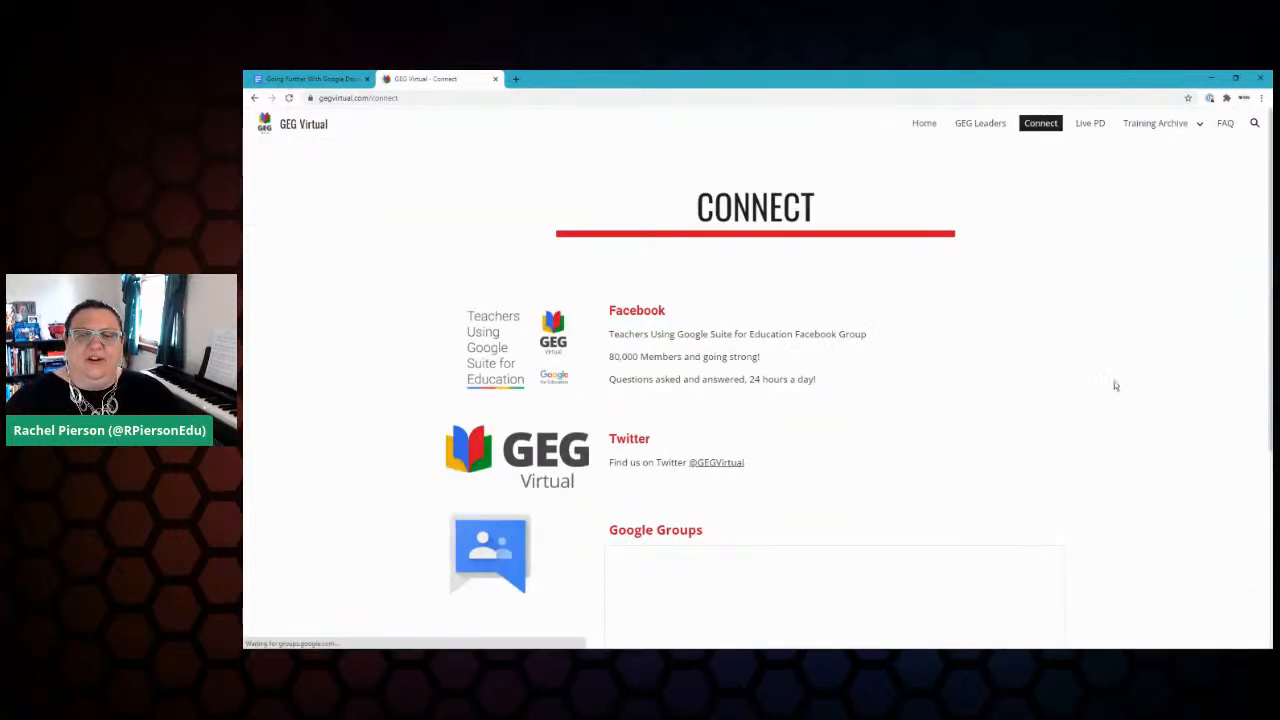
Step: Copy the Connect page's Facebook section link, load it in a new tab, then type 'face' in the address bar
{"action": "scroll", "coordinate": [1029, 360], "scroll_direction": "down", "scroll_amount": 3}
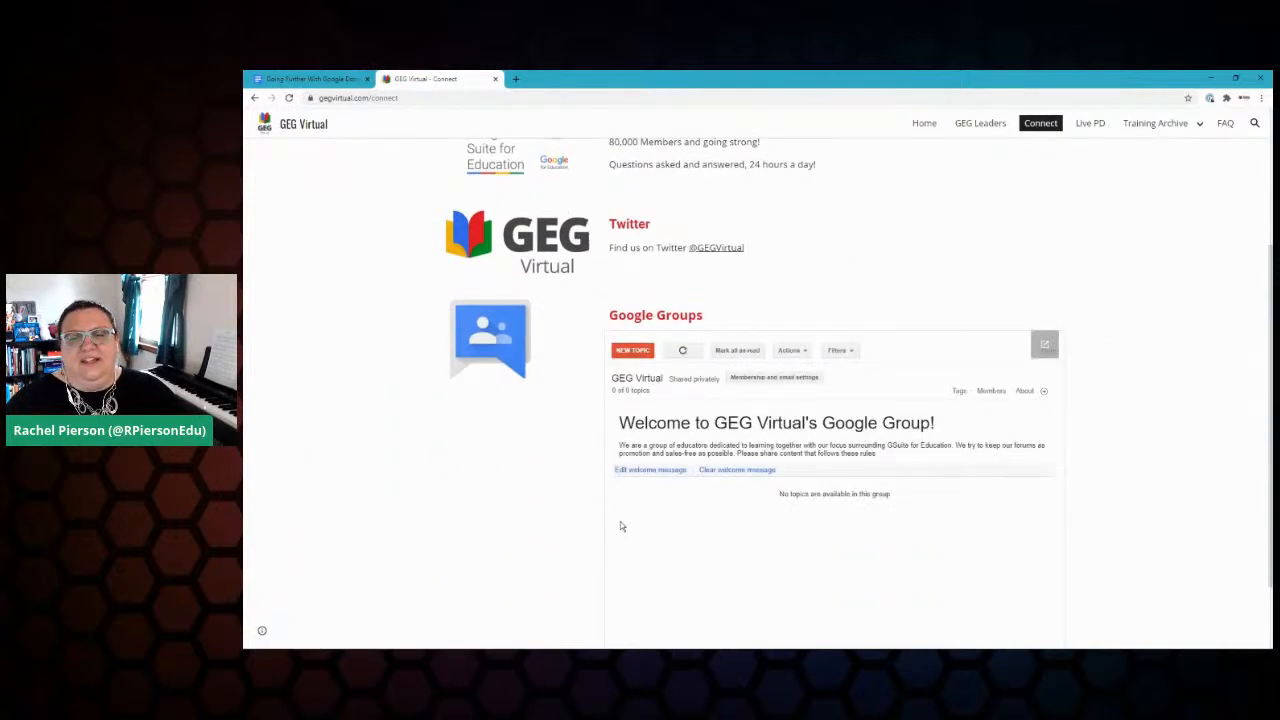
{"action": "scroll", "coordinate": [551, 530], "scroll_direction": "up", "scroll_amount": 3}
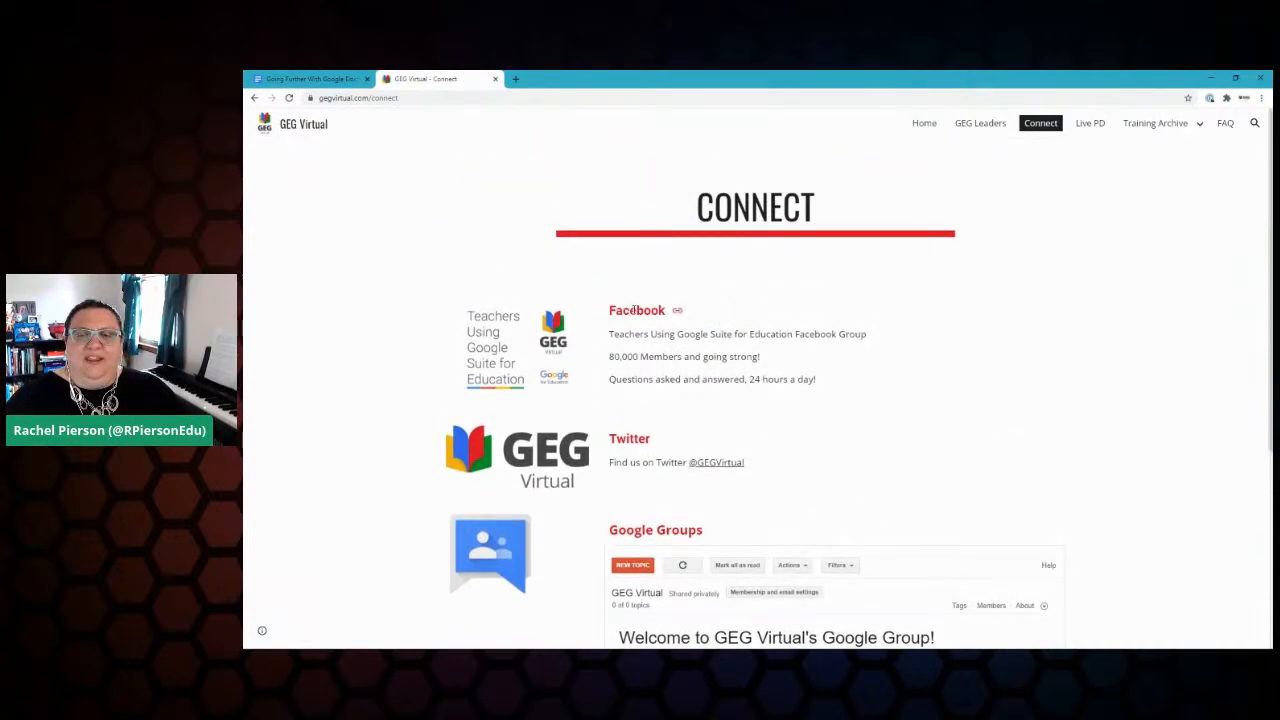
{"action": "left_click", "coordinate": [677, 313]}
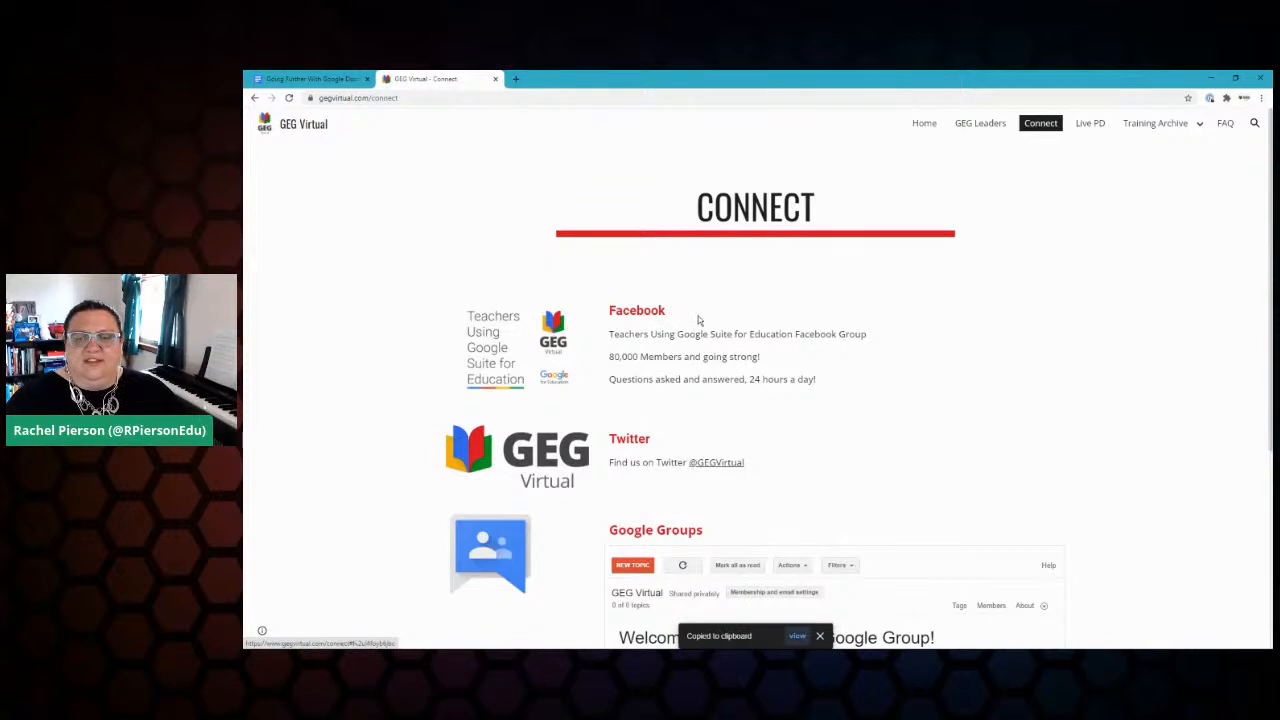
{"action": "left_click", "coordinate": [515, 78]}
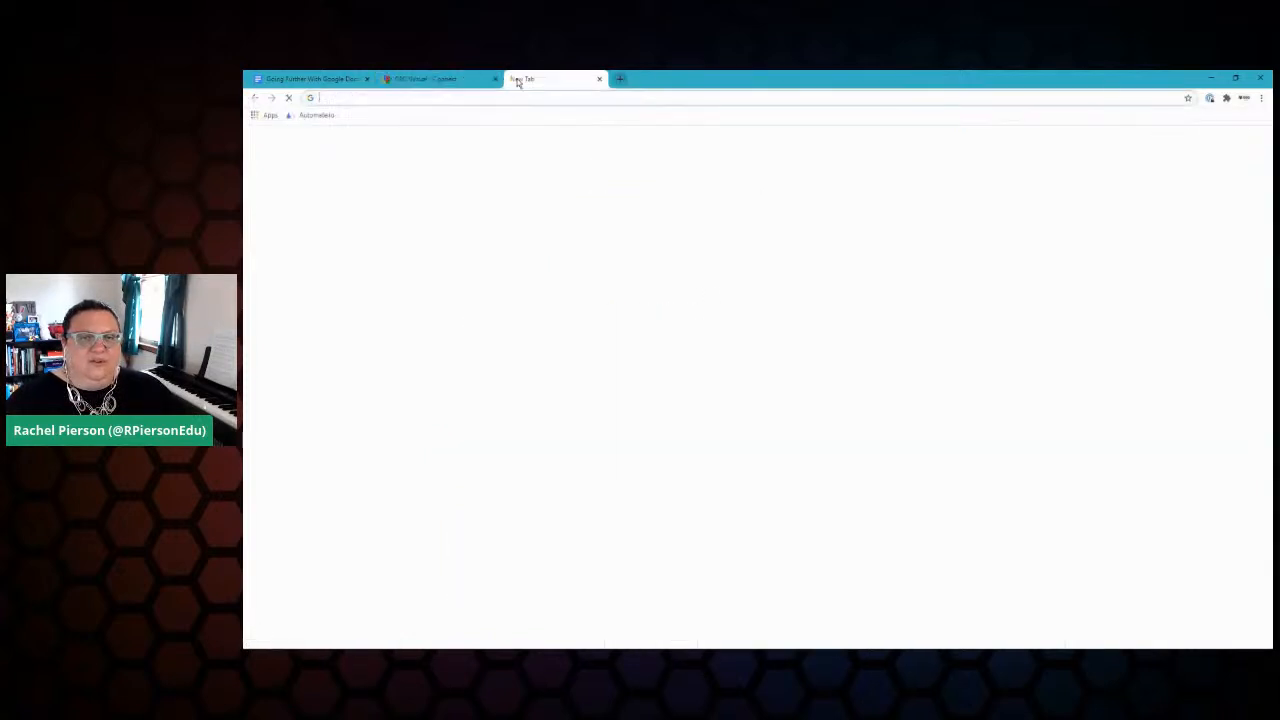
{"action": "key", "text": "ctrl+v"}
{"action": "key", "text": "Return"}
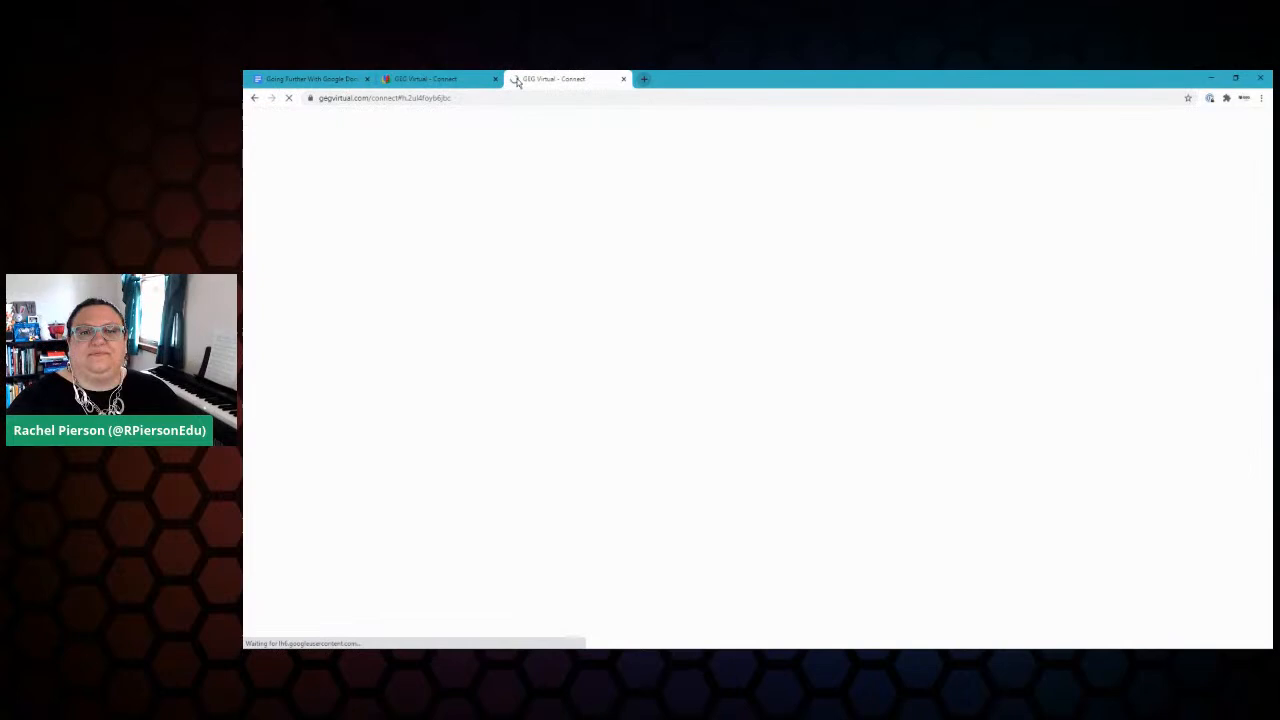
{"action": "left_click", "coordinate": [430, 80]}
{"action": "left_click", "coordinate": [540, 80]}
{"action": "left_click", "coordinate": [527, 98]}
{"action": "type", "text": "ga"}
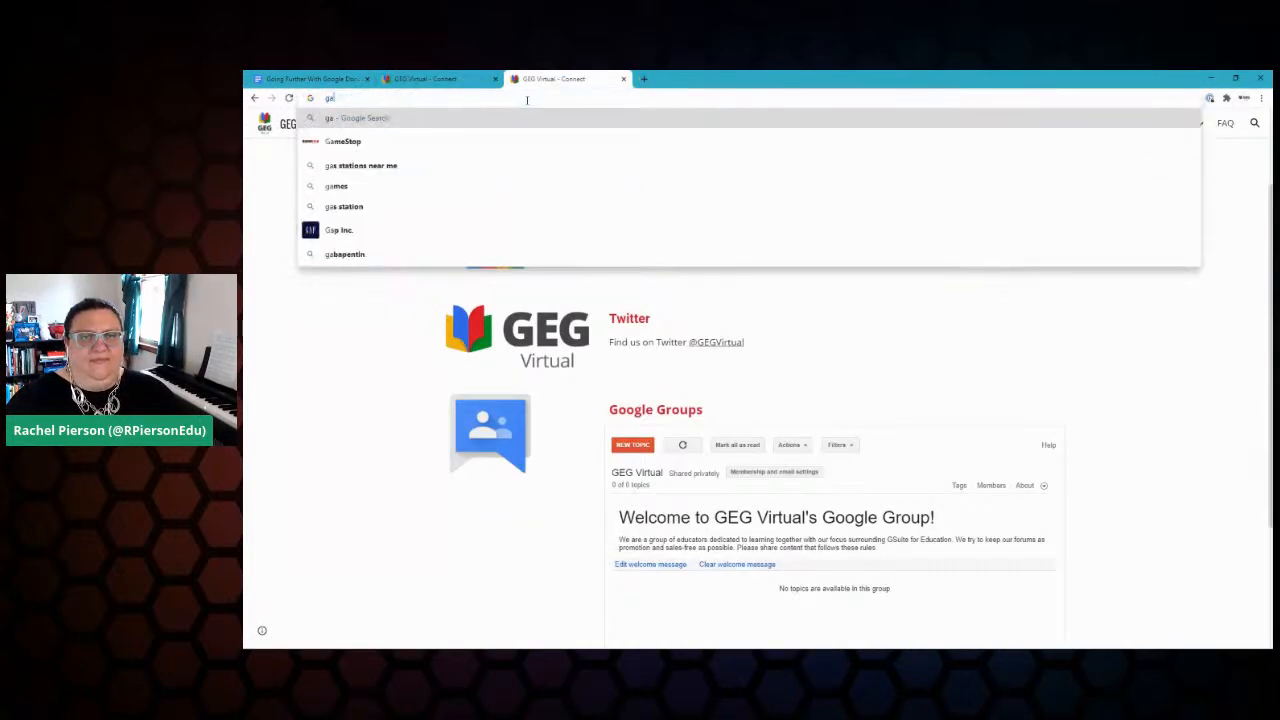
{"action": "key", "text": "BackSpace"}
{"action": "key", "text": "BackSpace"}
{"action": "type", "text": "fac"}
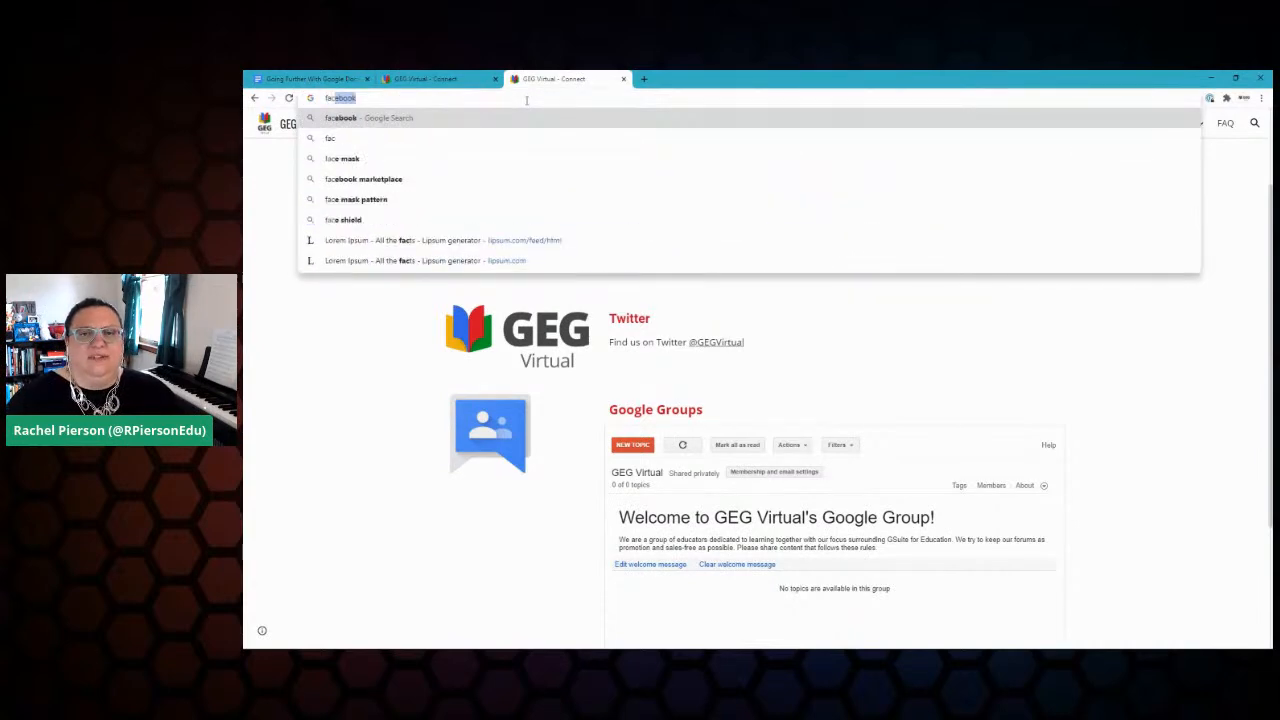
{"action": "type", "text": "e"}
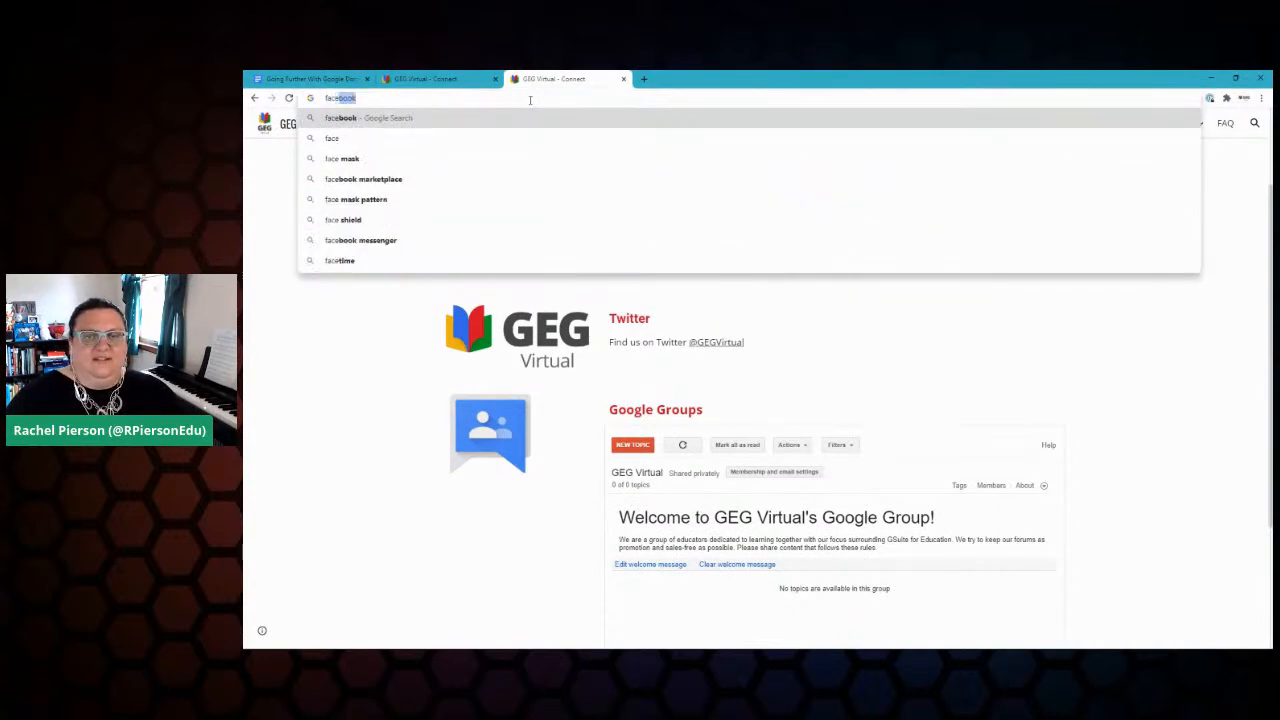
Step: Close the duplicate Connect tab and open the Live PD page
{"action": "left_click", "coordinate": [624, 79]}
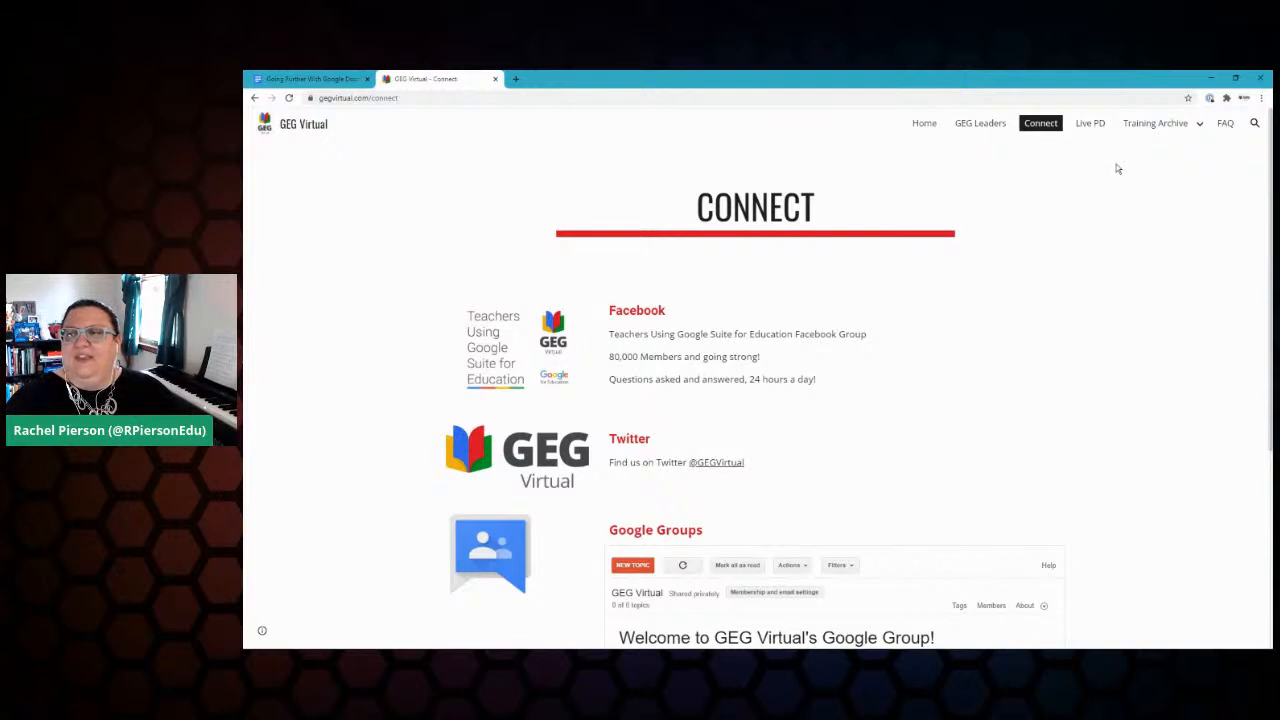
{"action": "left_click", "coordinate": [1088, 124]}
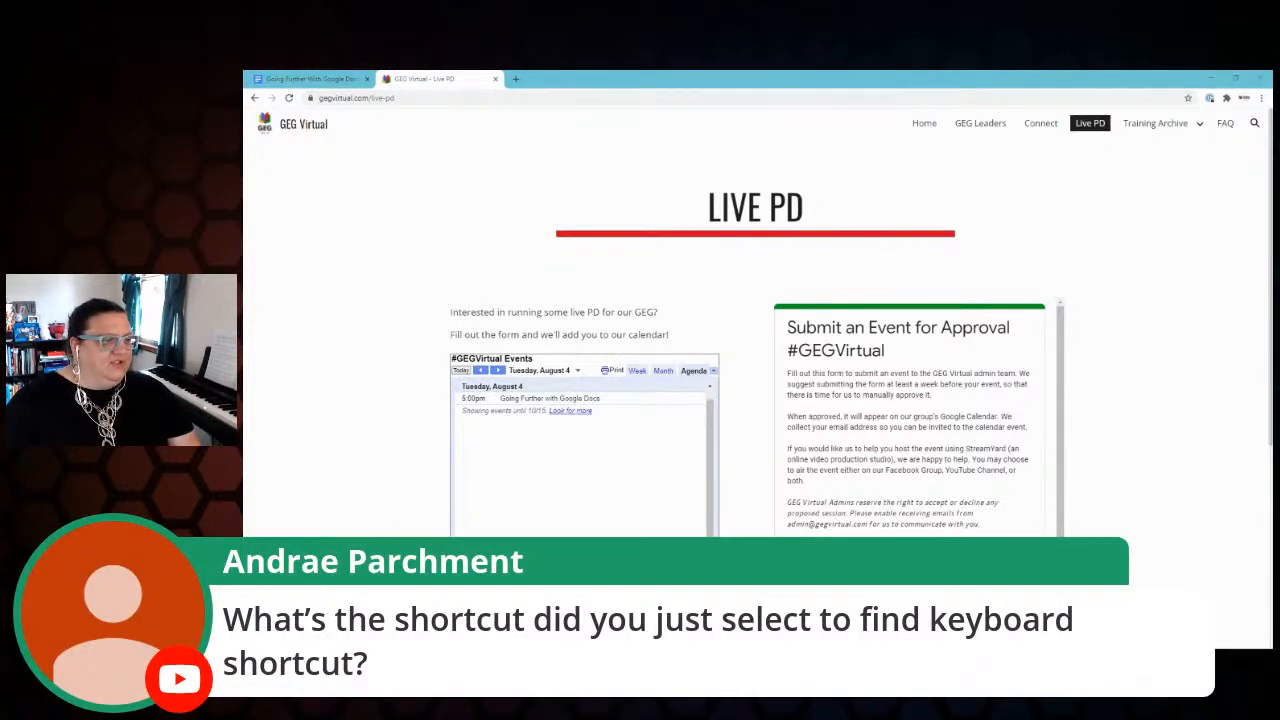
{"action": "left_click", "coordinate": [310, 78]}
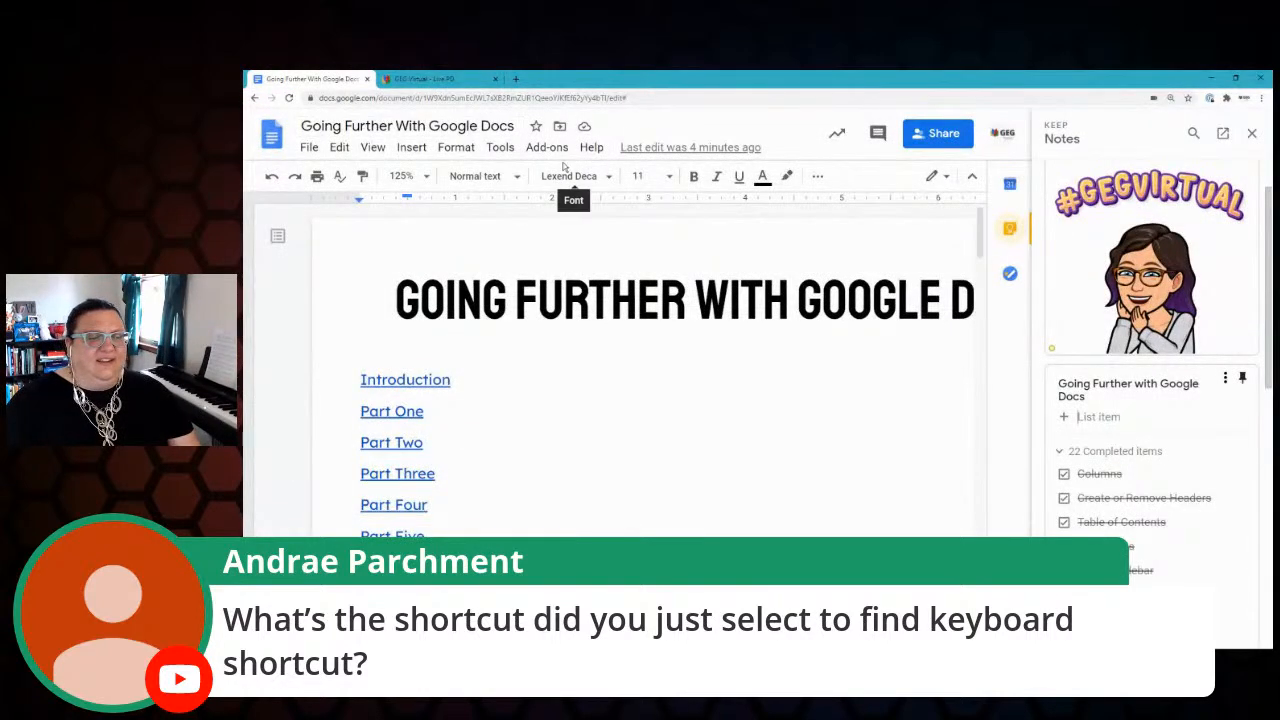
Step: Search Help for 'key', open shortcuts with Ctrl+/, then close them and the Keep panel
{"action": "left_click", "coordinate": [592, 147]}
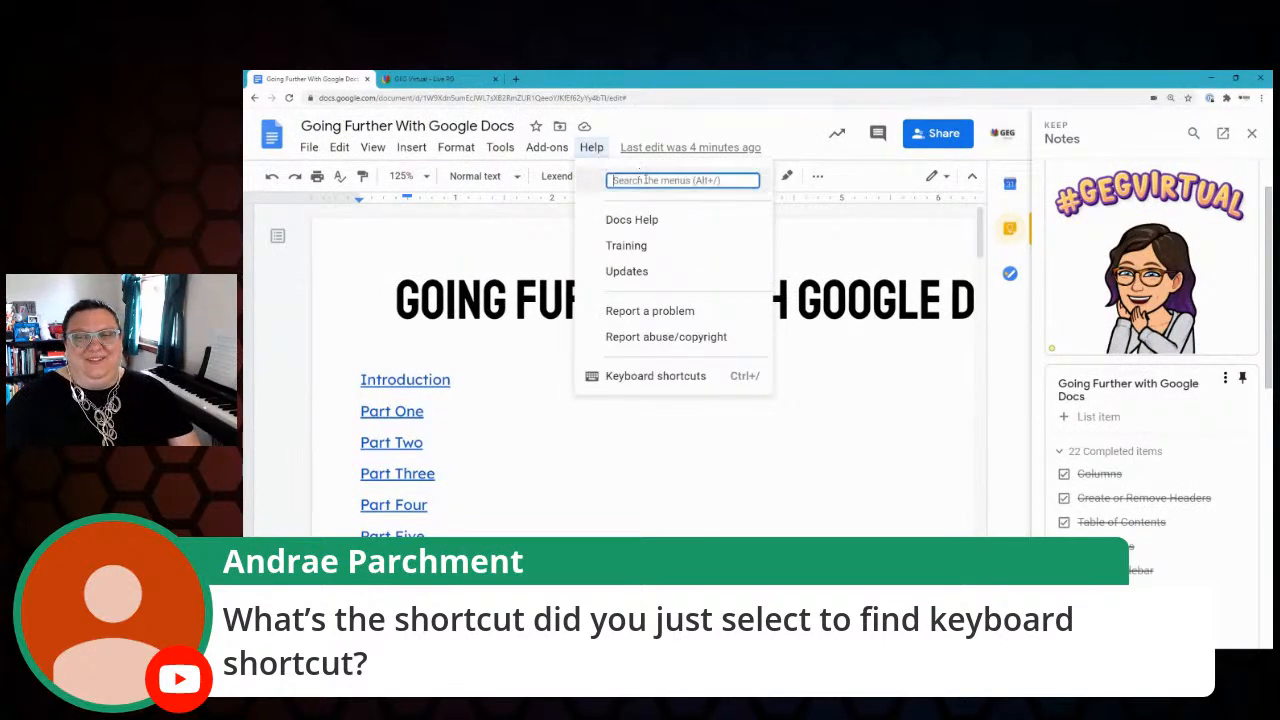
{"action": "type", "text": "key"}
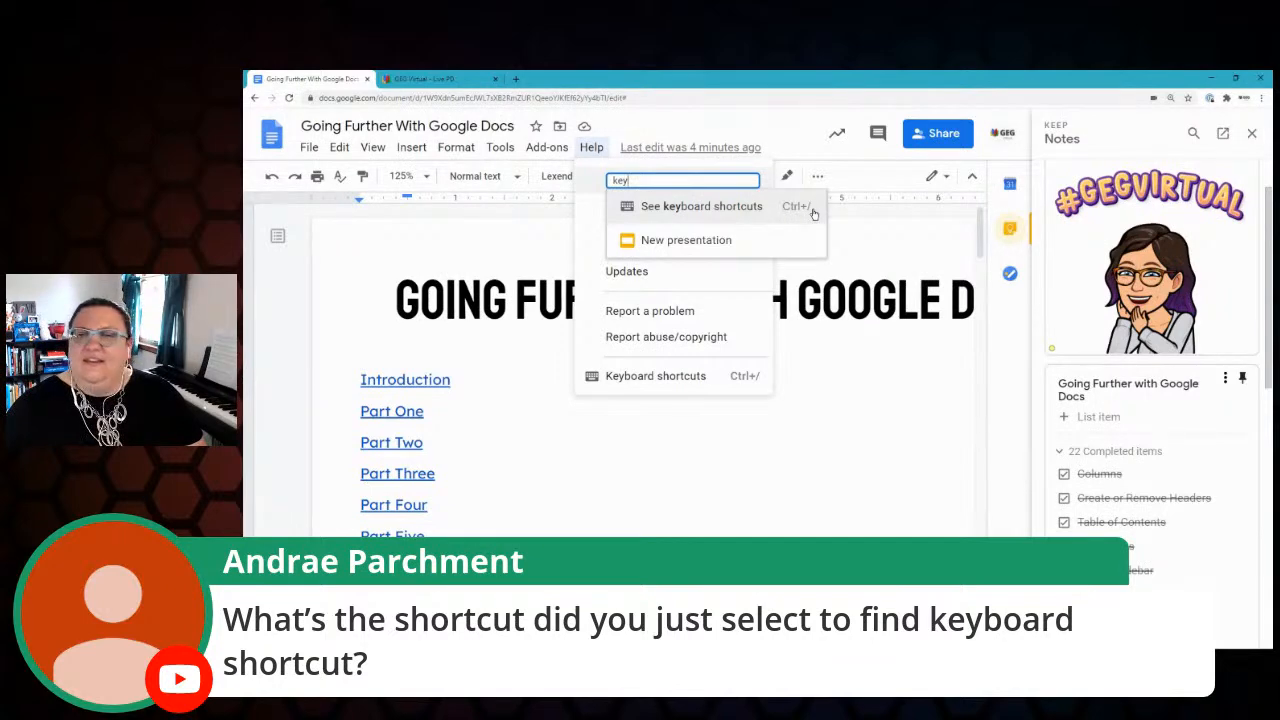
{"action": "left_click", "coordinate": [853, 430]}
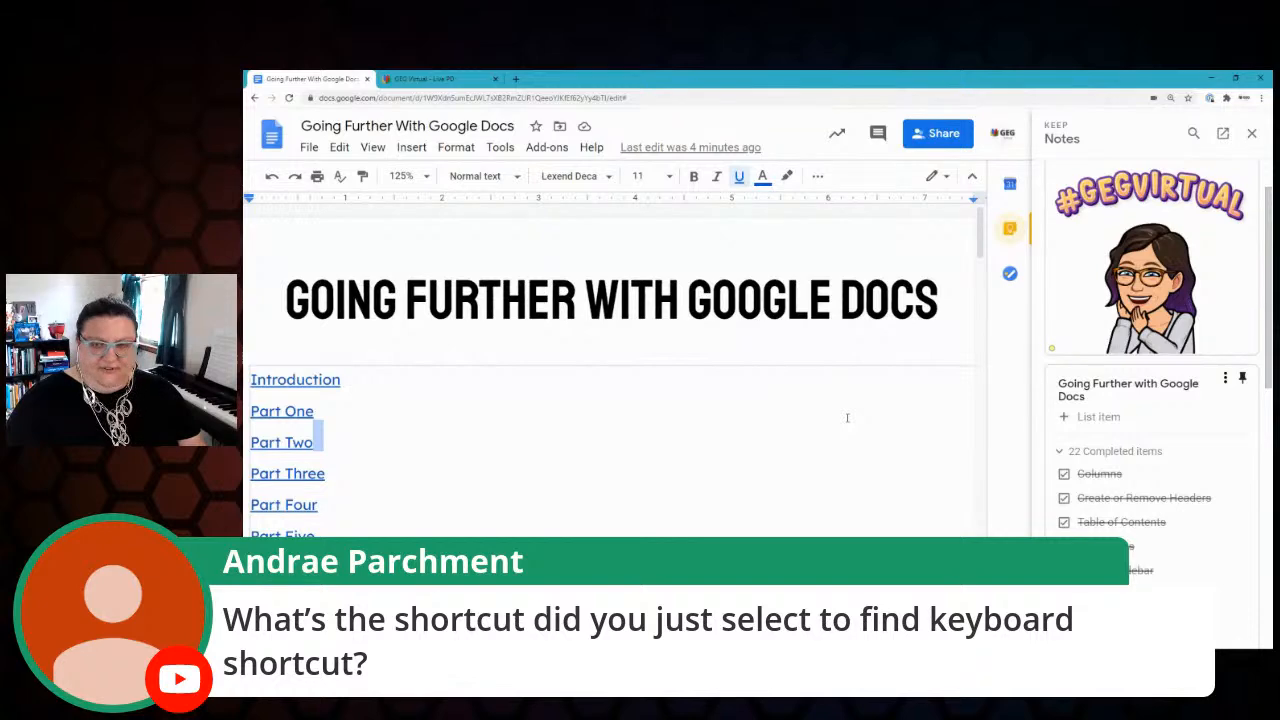
{"action": "key", "text": "ctrl+slash"}
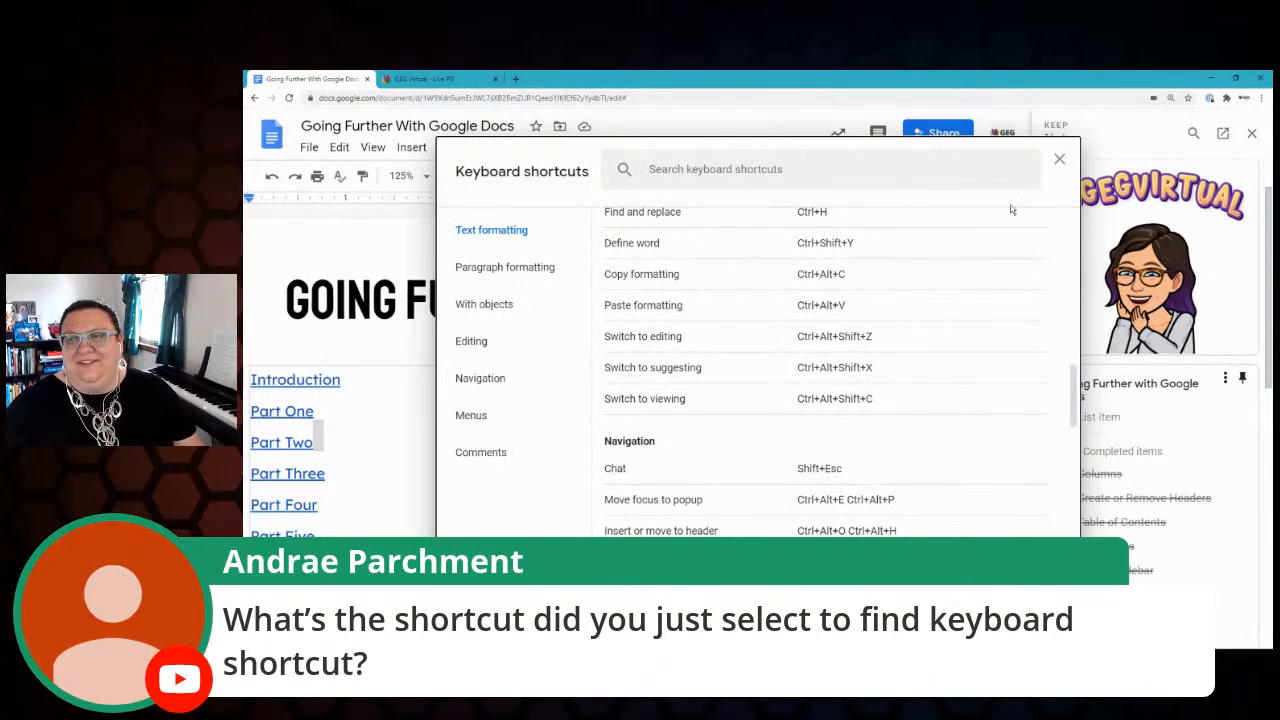
{"action": "left_click", "coordinate": [1061, 162]}
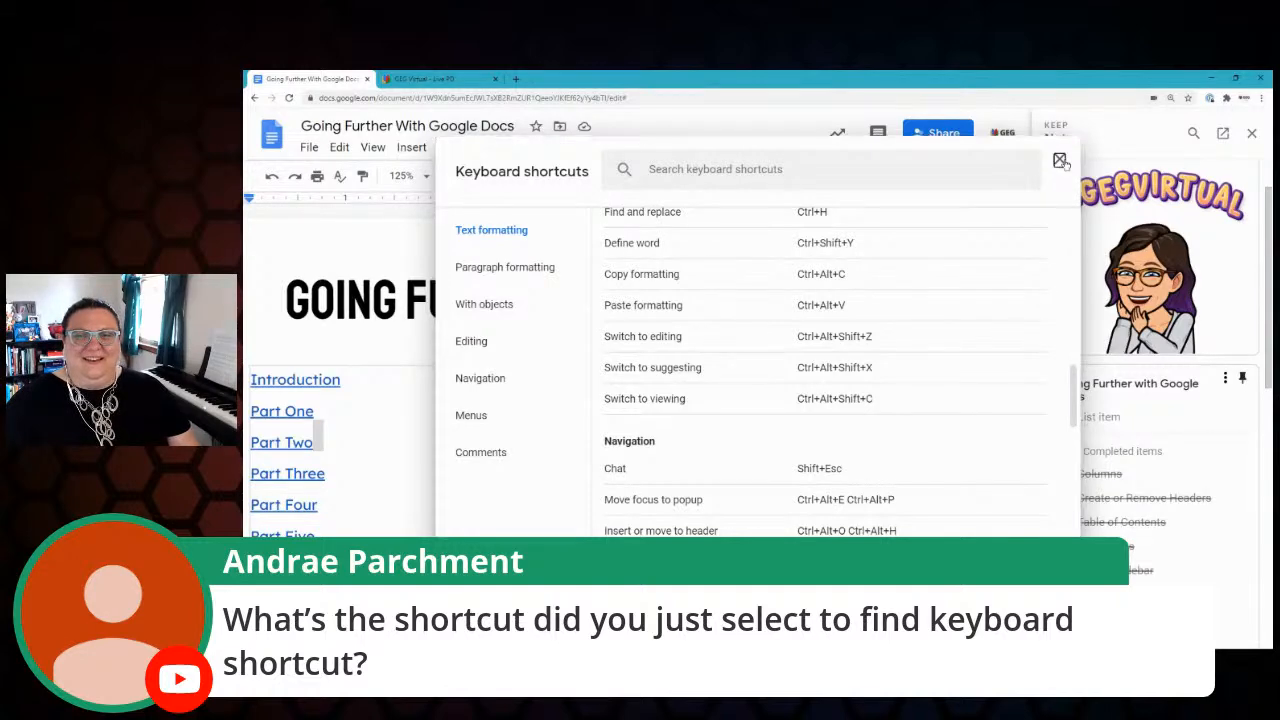
{"action": "left_click", "coordinate": [1251, 133]}
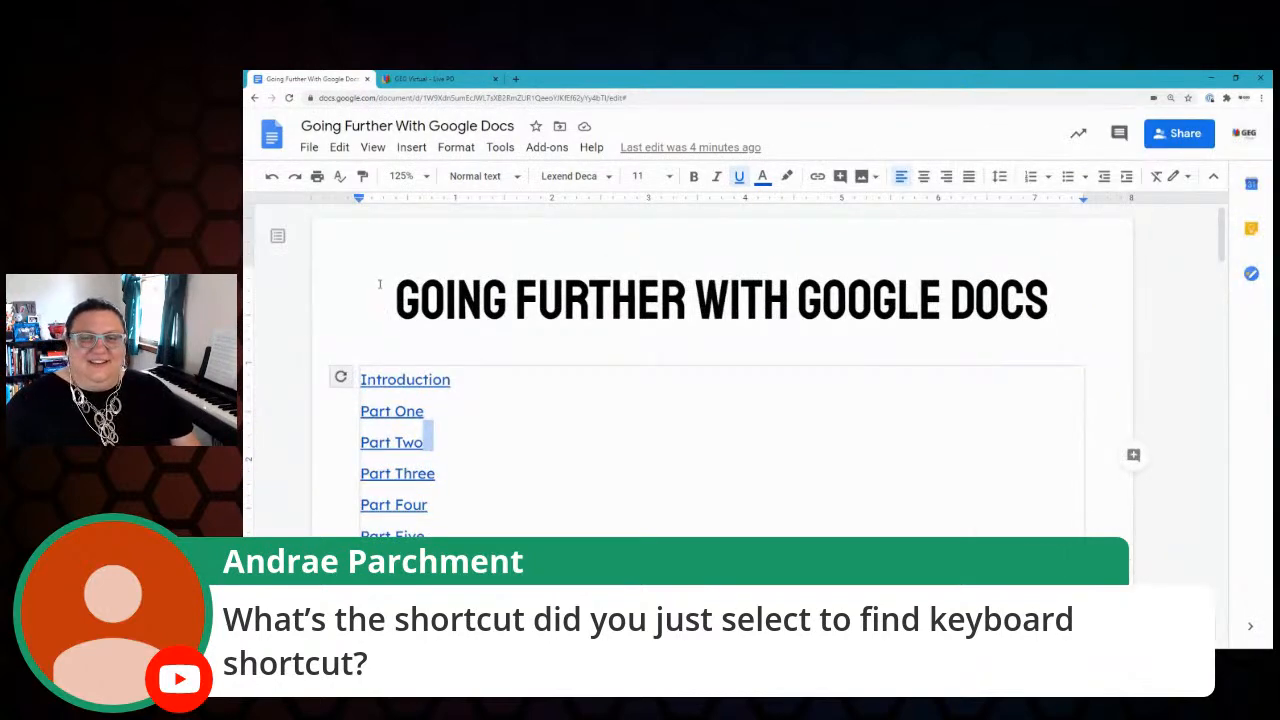
{"action": "left_click", "coordinate": [380, 286]}
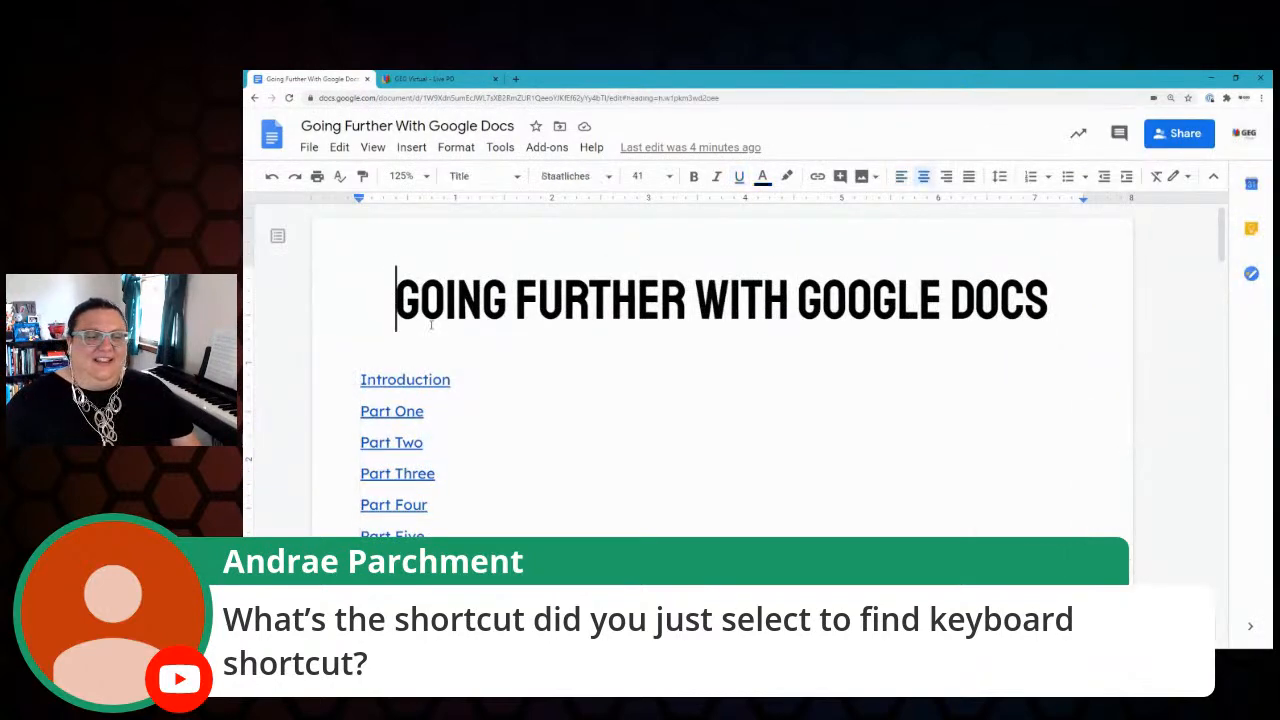
{"action": "left_click", "coordinate": [553, 149]}
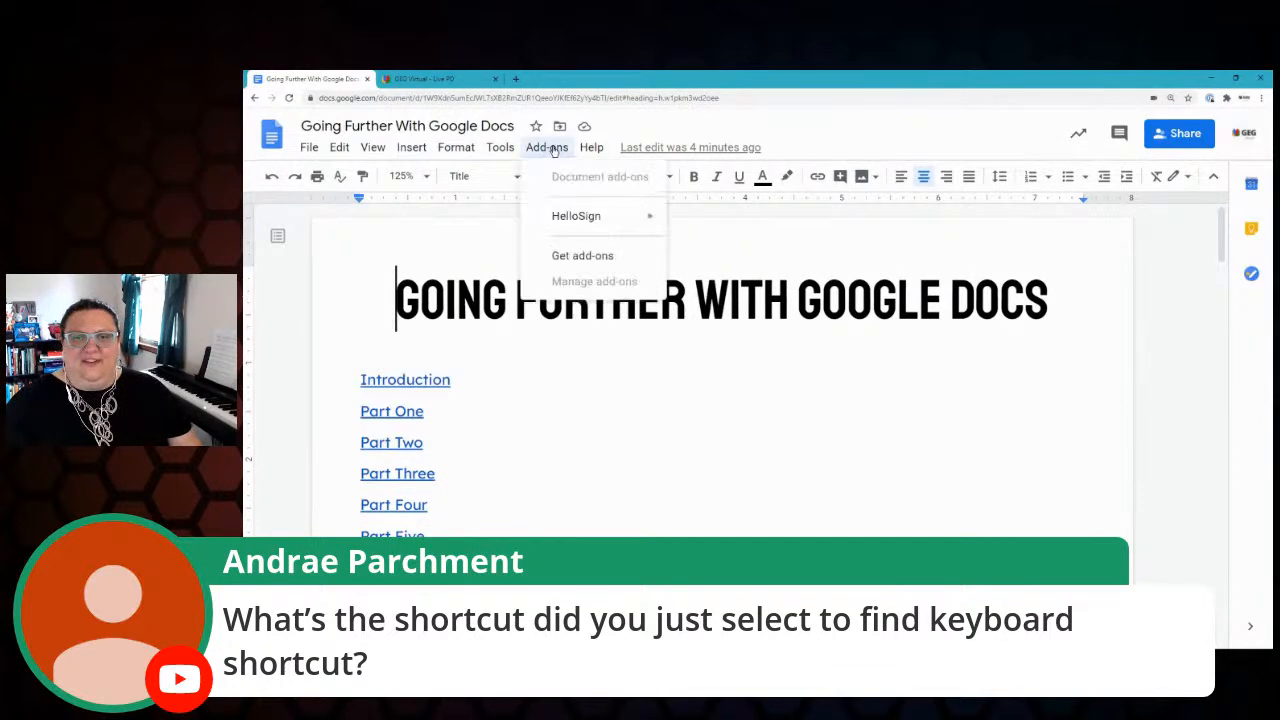
{"action": "mouse_move", "coordinate": [585, 223]}
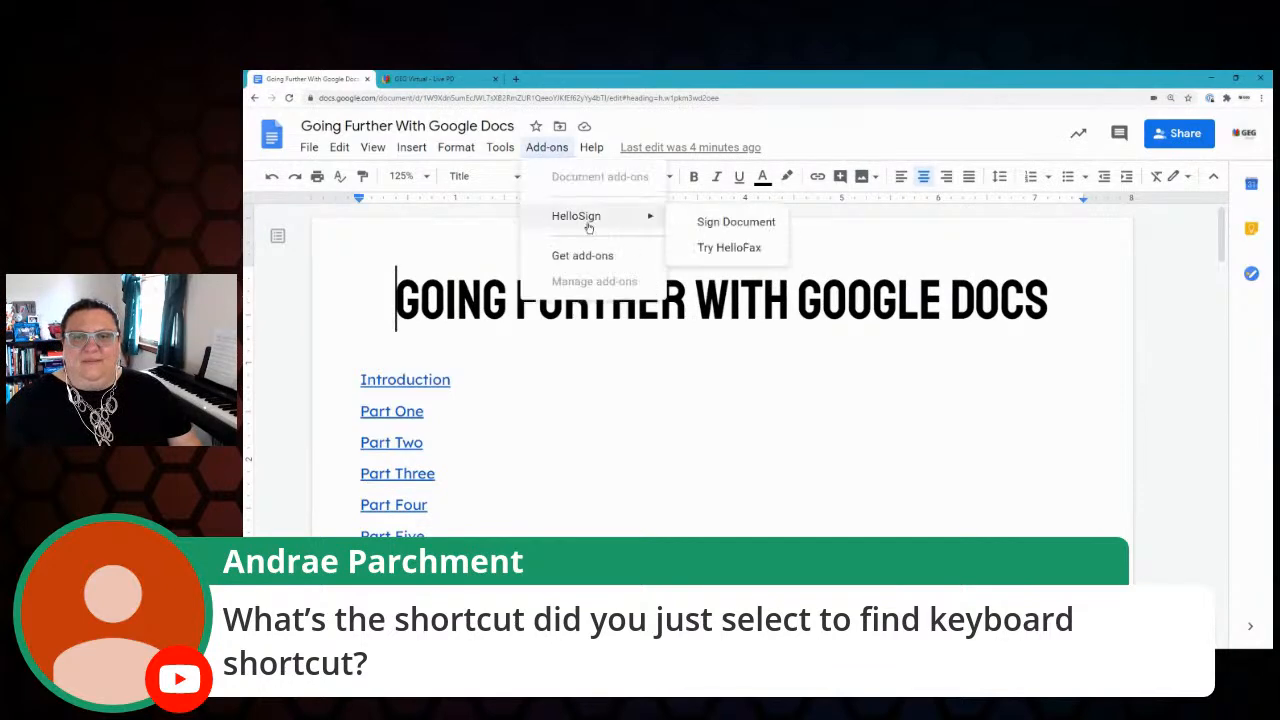
{"action": "left_click", "coordinate": [343, 304]}
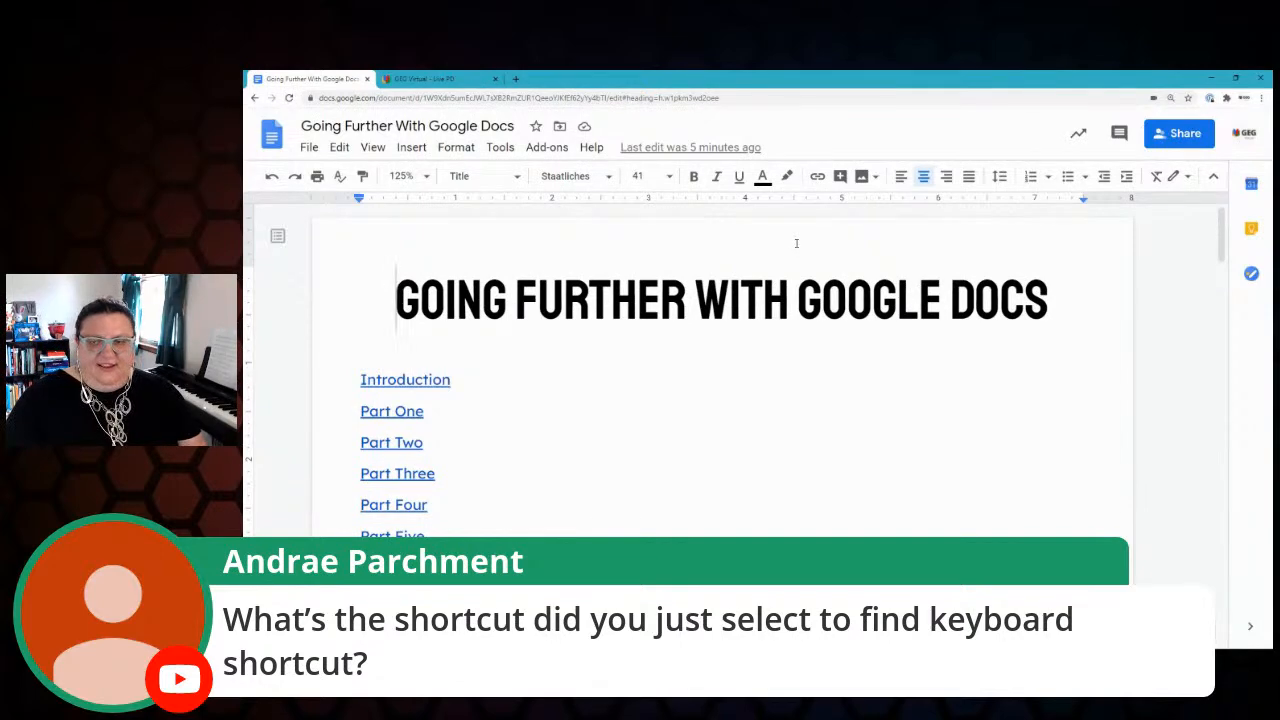
{"action": "key", "text": "ctrl+slash"}
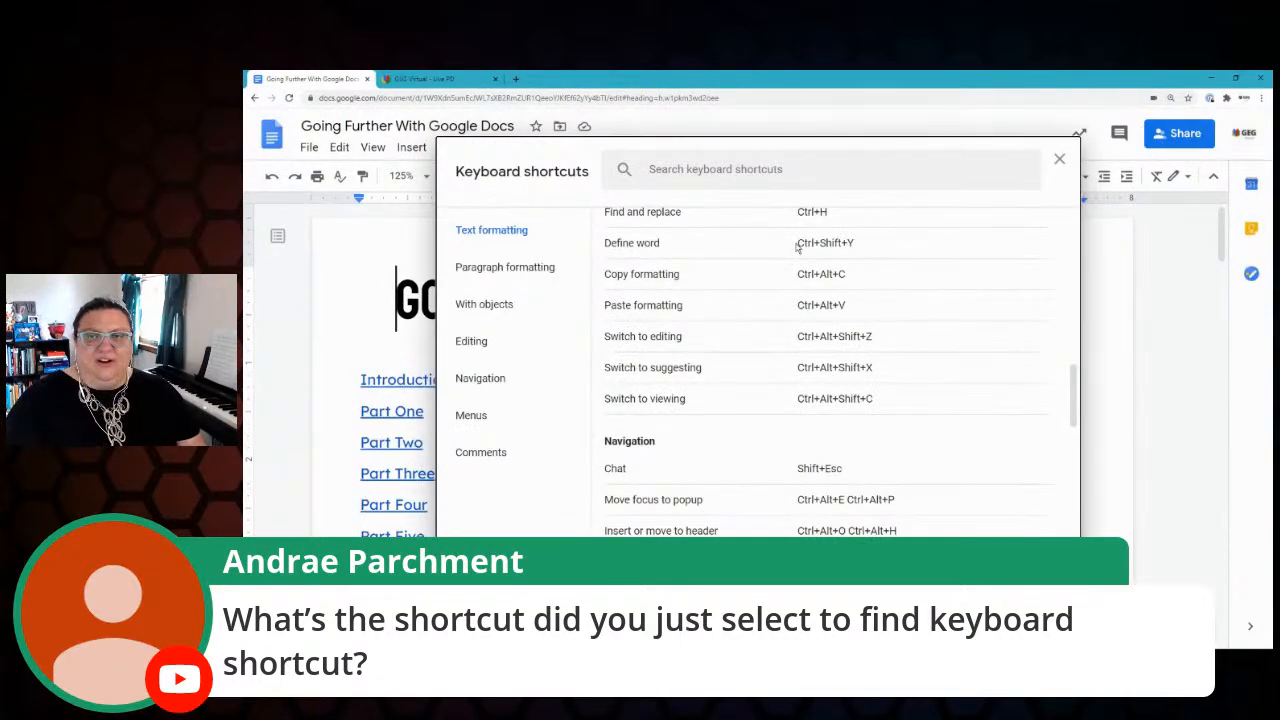
{"action": "left_click", "coordinate": [1059, 163]}
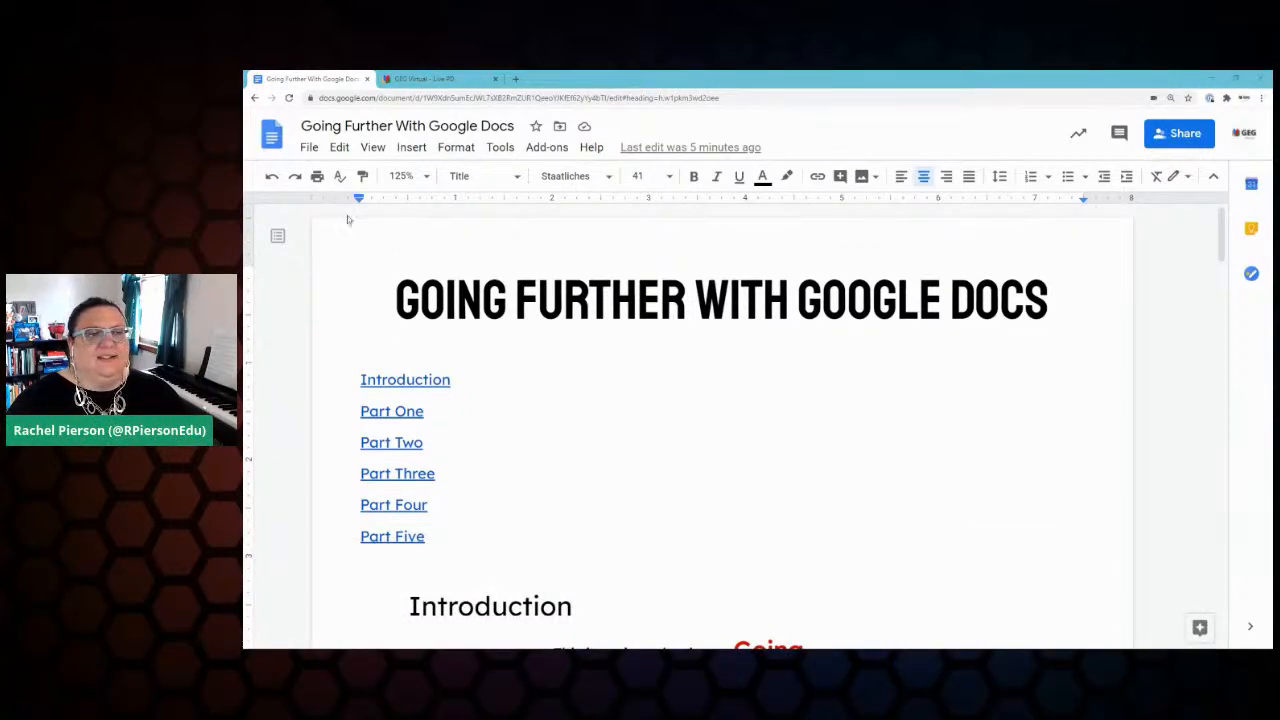
Step: Return to the GEG Virtual Live PD tab and scroll through the Submit an Event for Approval form
{"action": "left_click", "coordinate": [429, 80]}
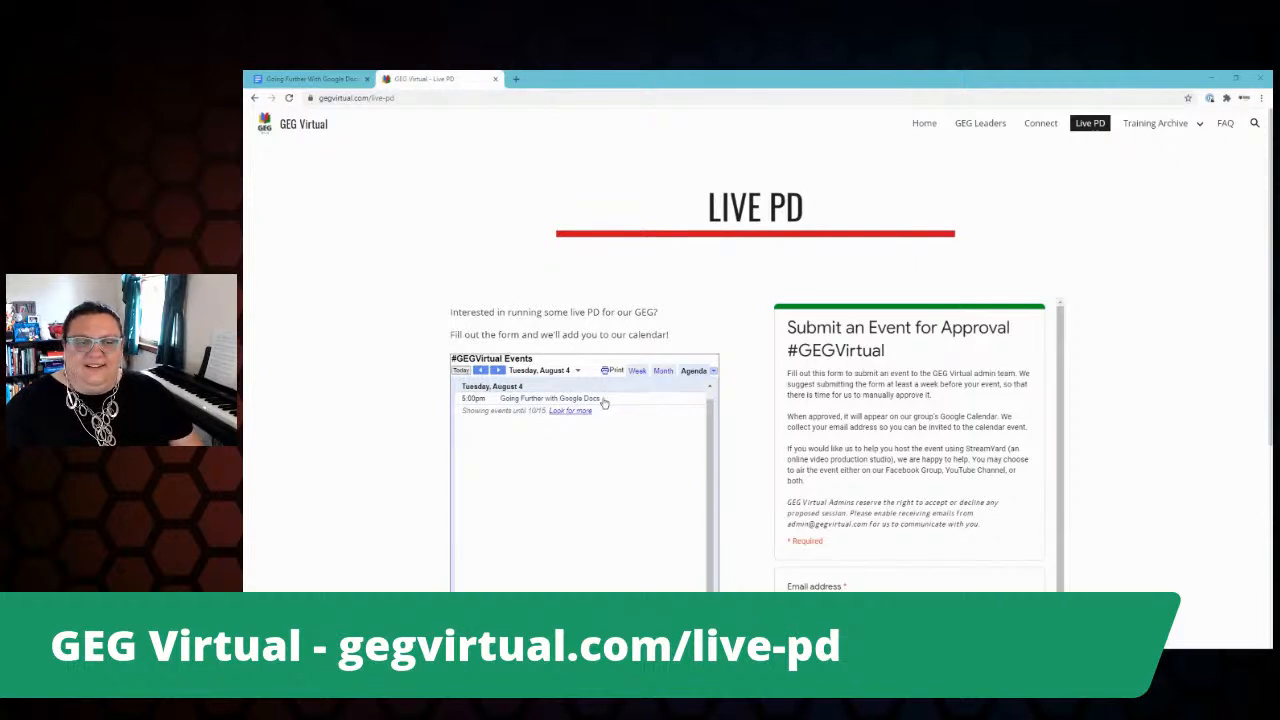
{"action": "scroll", "coordinate": [397, 381], "scroll_direction": "down", "scroll_amount": 2}
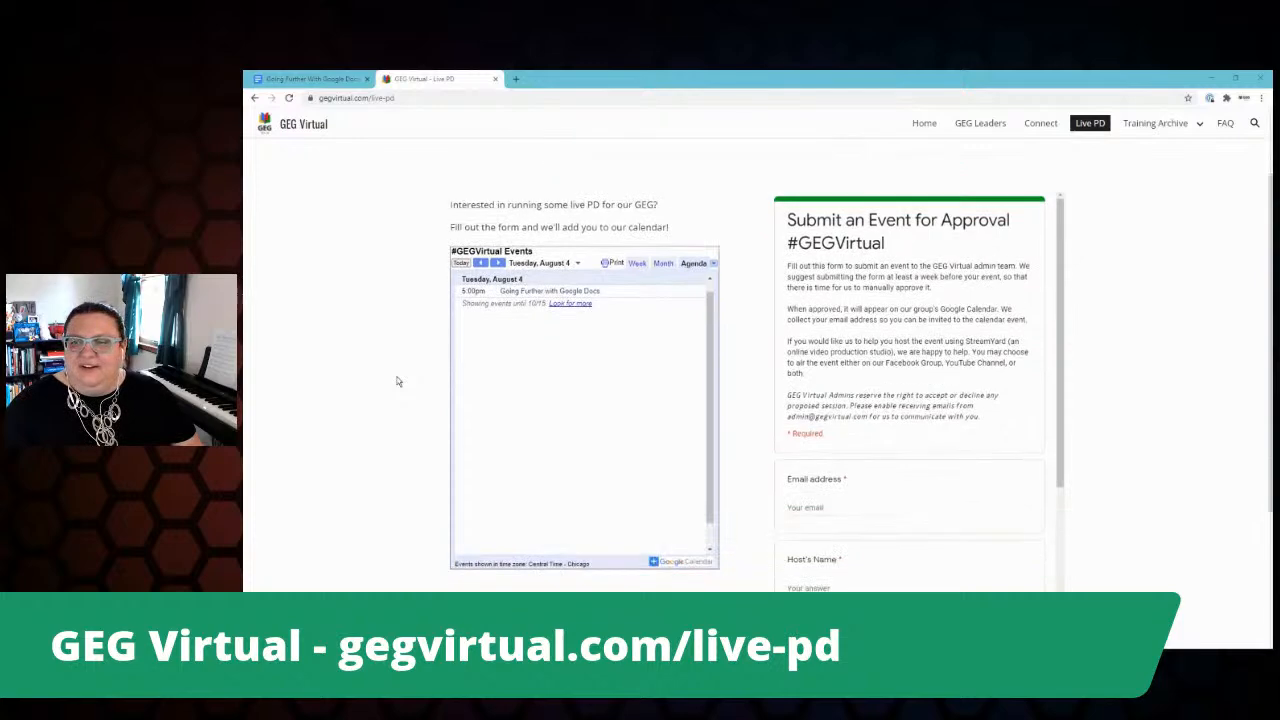
{"action": "scroll", "coordinate": [912, 340], "scroll_direction": "down", "scroll_amount": 5}
{"action": "scroll", "coordinate": [958, 390], "scroll_direction": "down", "scroll_amount": 10}
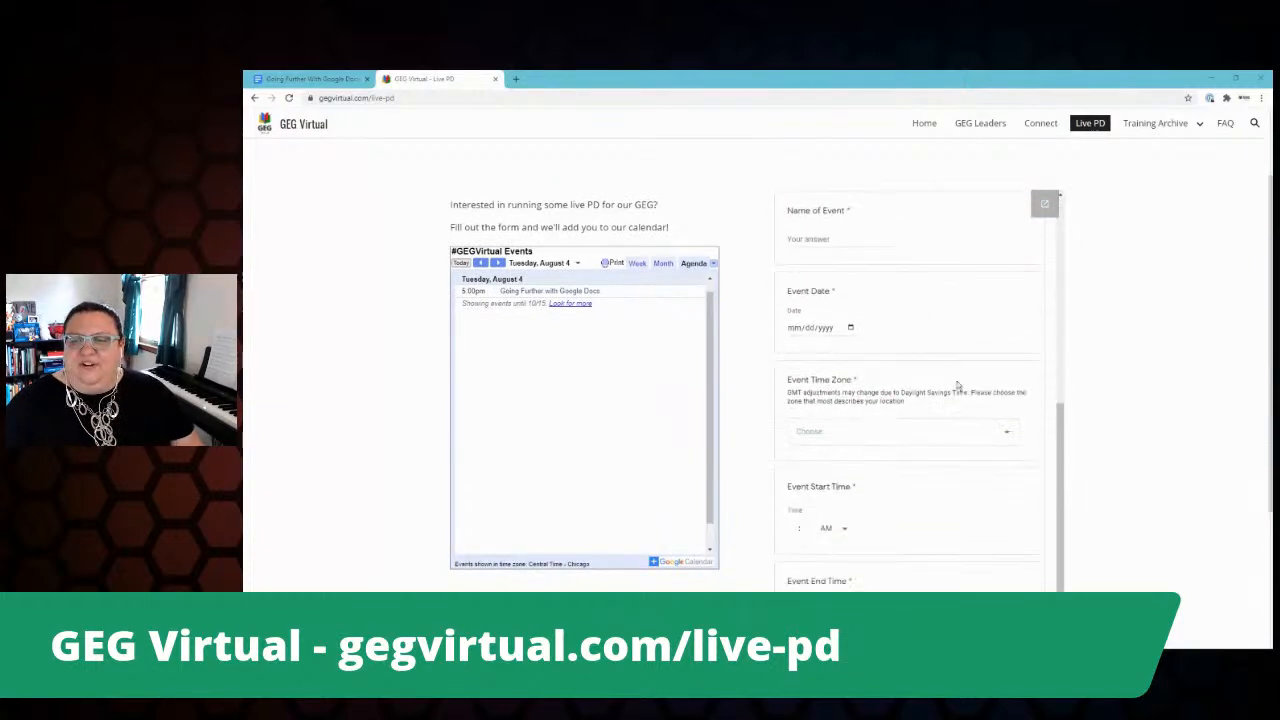
{"action": "scroll", "coordinate": [991, 391], "scroll_direction": "up", "scroll_amount": 12}
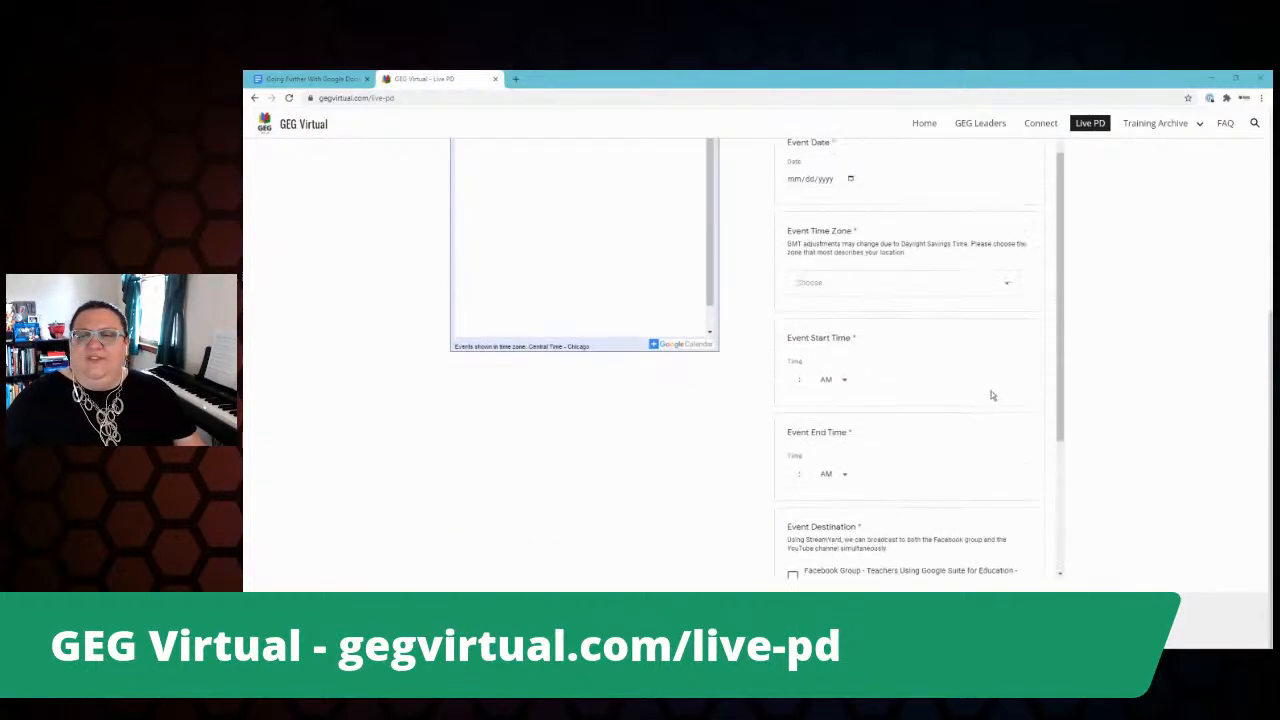
{"action": "scroll", "coordinate": [1177, 341], "scroll_direction": "up", "scroll_amount": 2}
{"action": "scroll", "coordinate": [1177, 341], "scroll_direction": "up", "scroll_amount": 2}
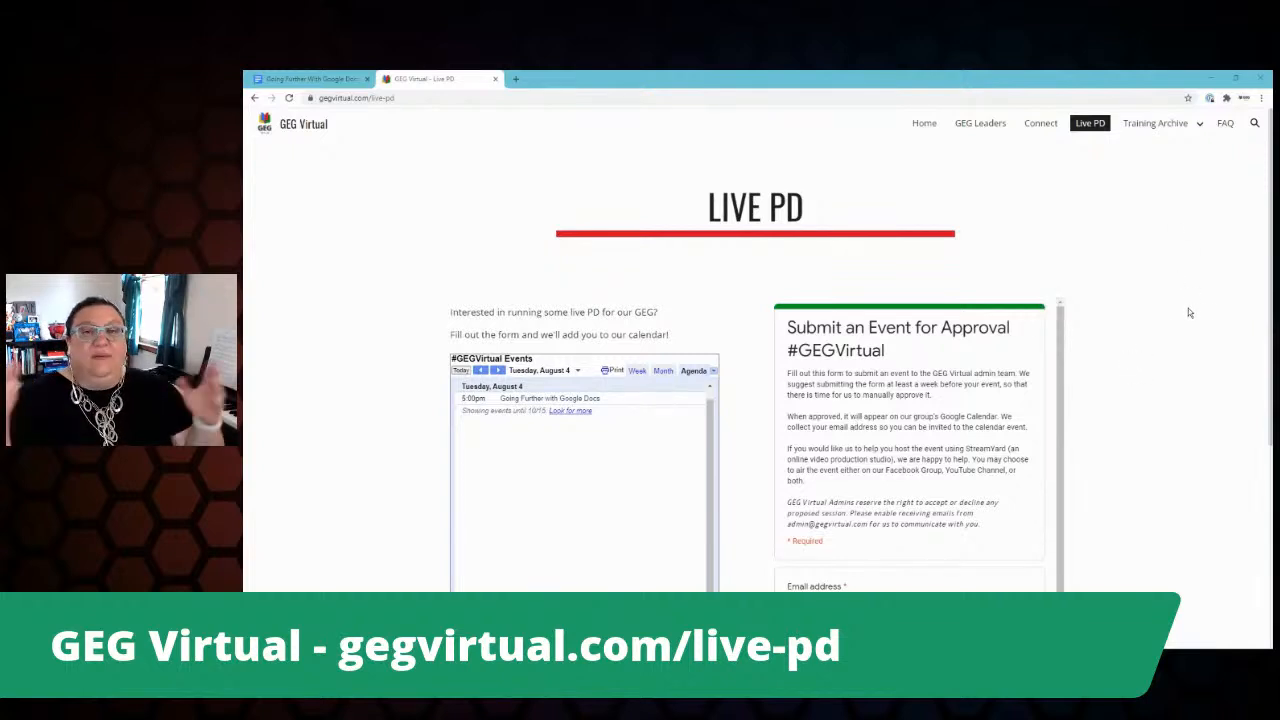
Step: Visit Training Archive > Core GSuite Tools, then the GEG Leaders page
{"action": "left_click", "coordinate": [1162, 125]}
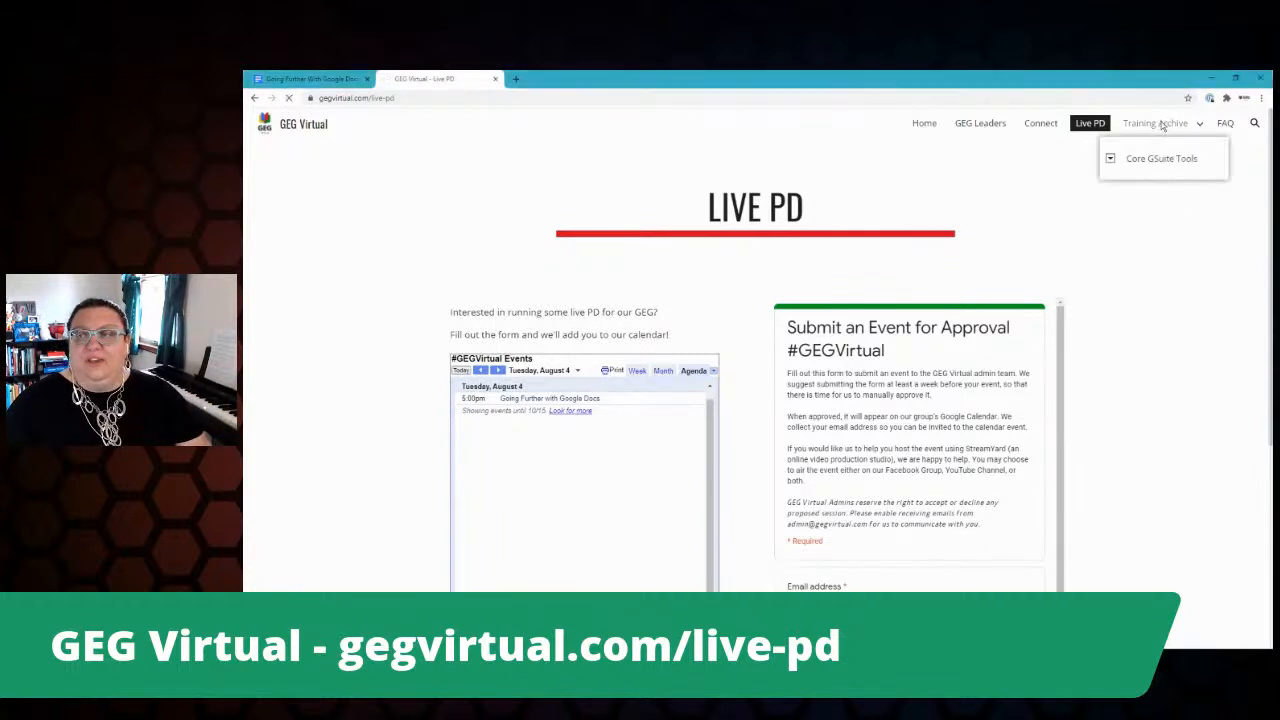
{"action": "mouse_move", "coordinate": [1160, 125]}
{"action": "left_click", "coordinate": [1154, 160]}
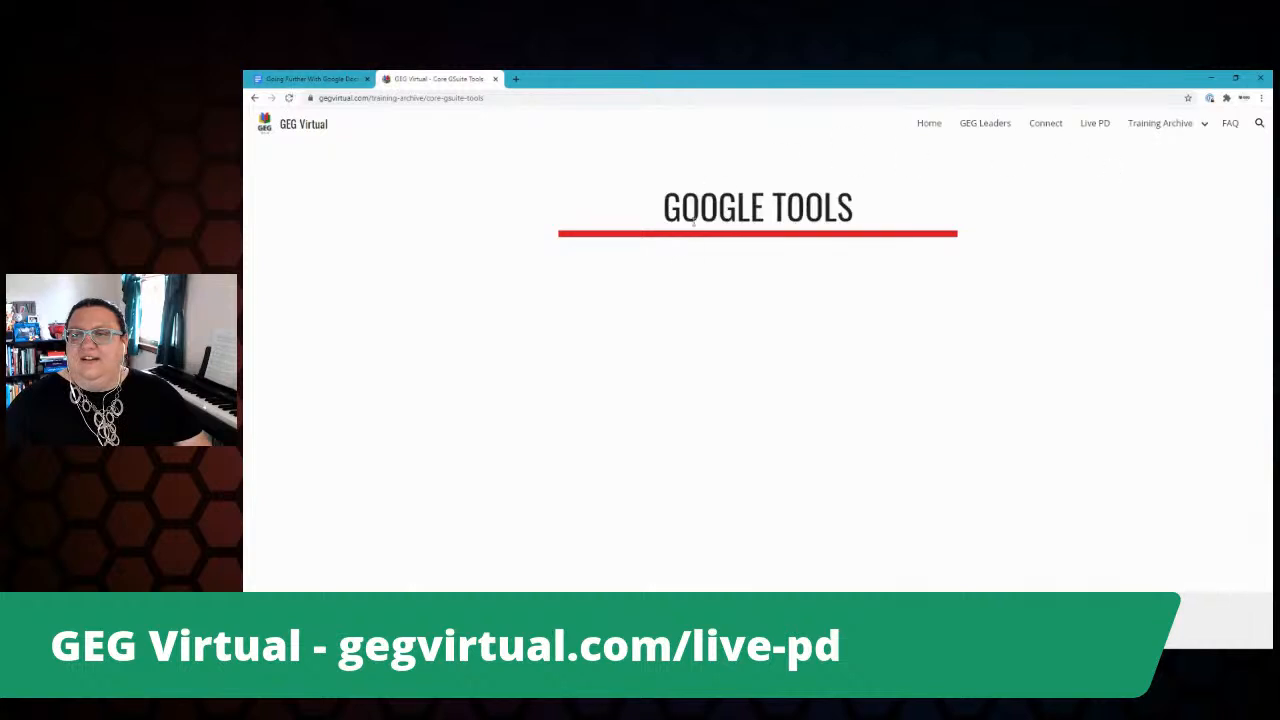
{"action": "mouse_move", "coordinate": [1148, 121]}
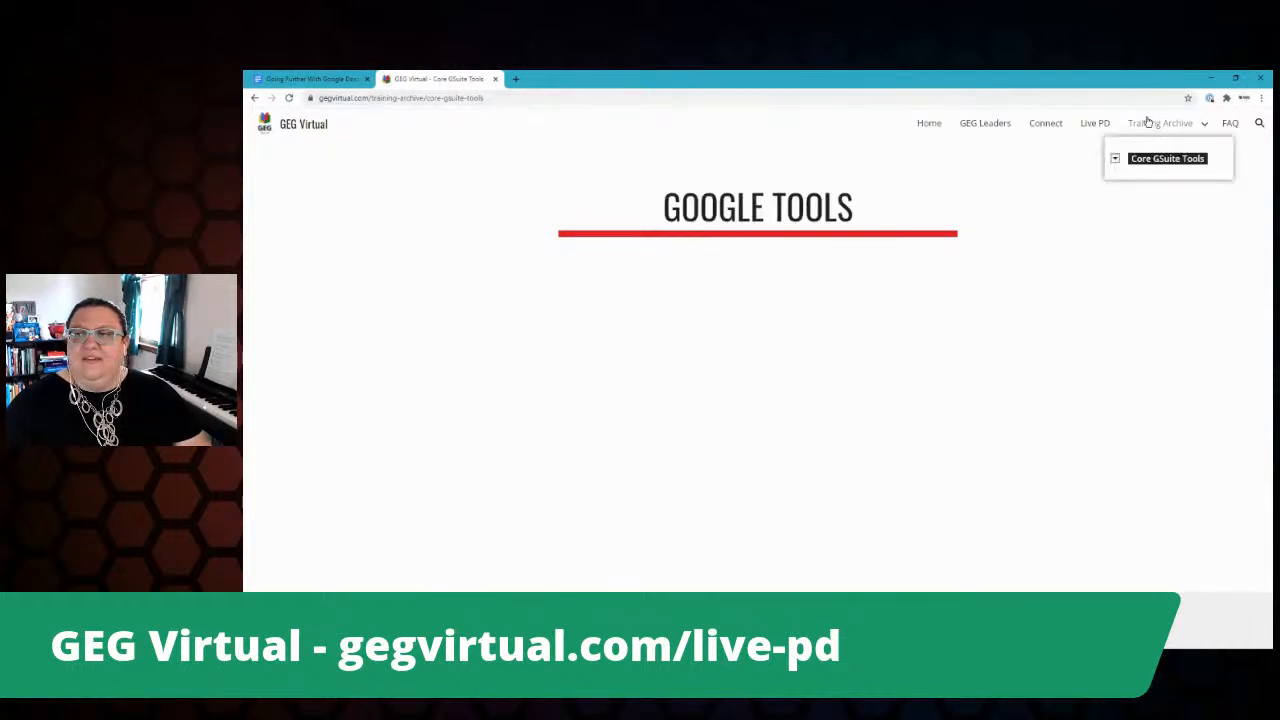
{"action": "left_click", "coordinate": [987, 125]}
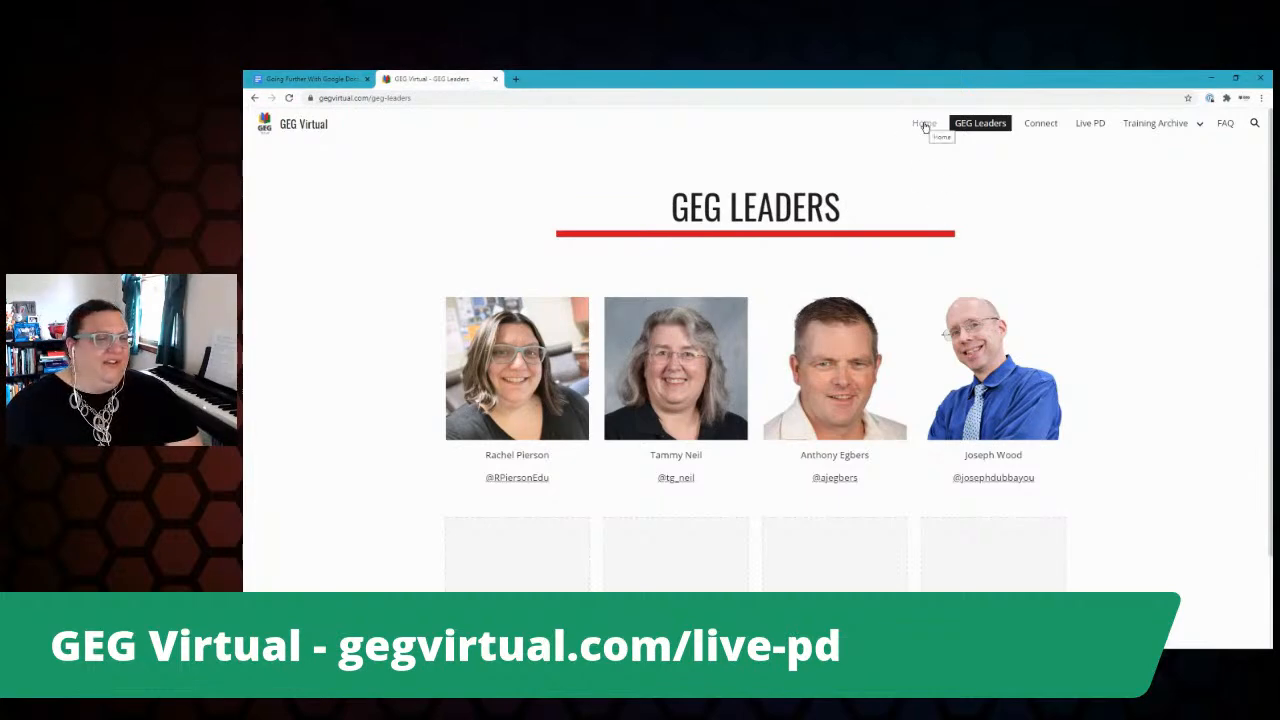
Step: Back in Google Docs, show the Tools menu listing Dictionary, Word count, Explore and Voice typing
{"action": "left_click", "coordinate": [310, 78]}
{"action": "left_click", "coordinate": [499, 147]}
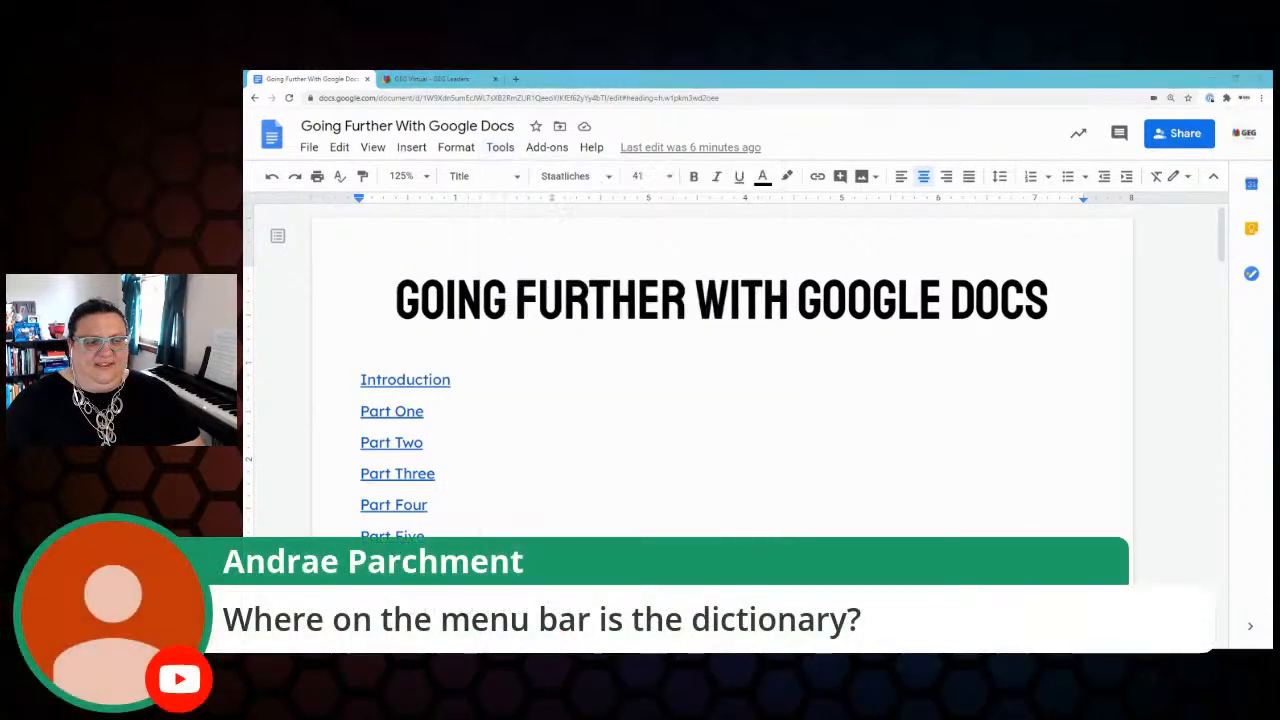
{"action": "left_click", "coordinate": [500, 147]}
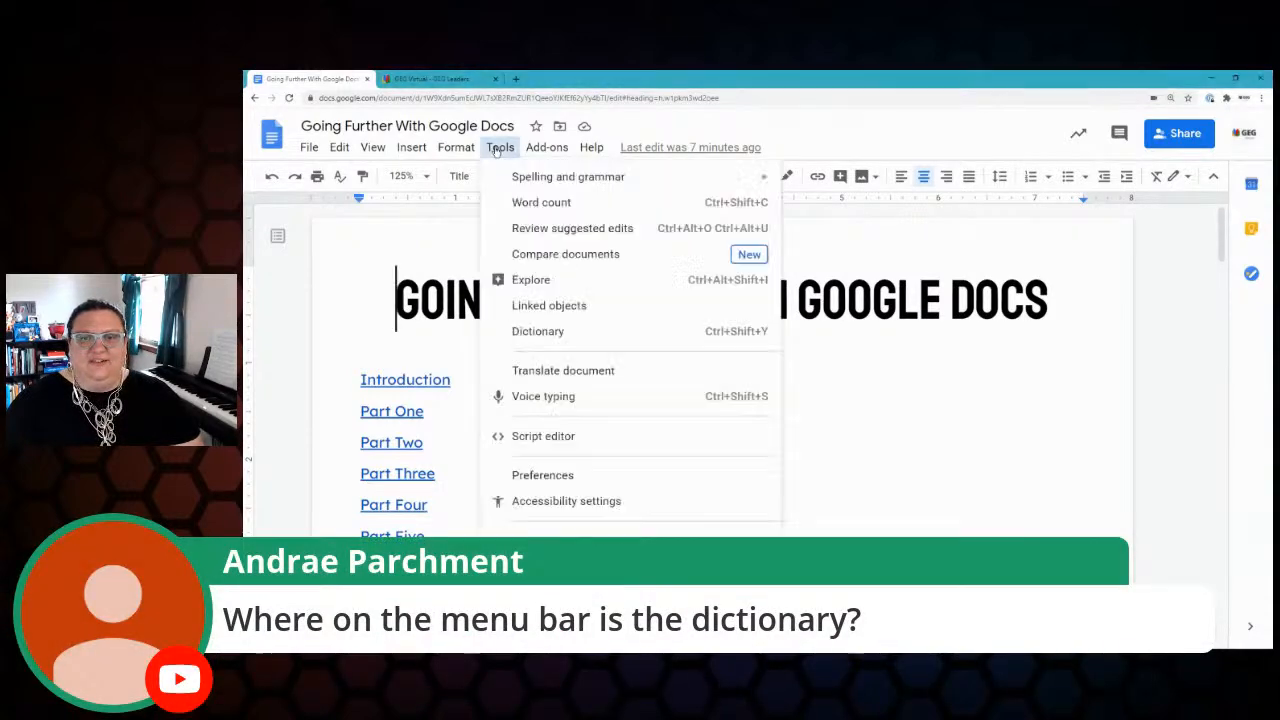